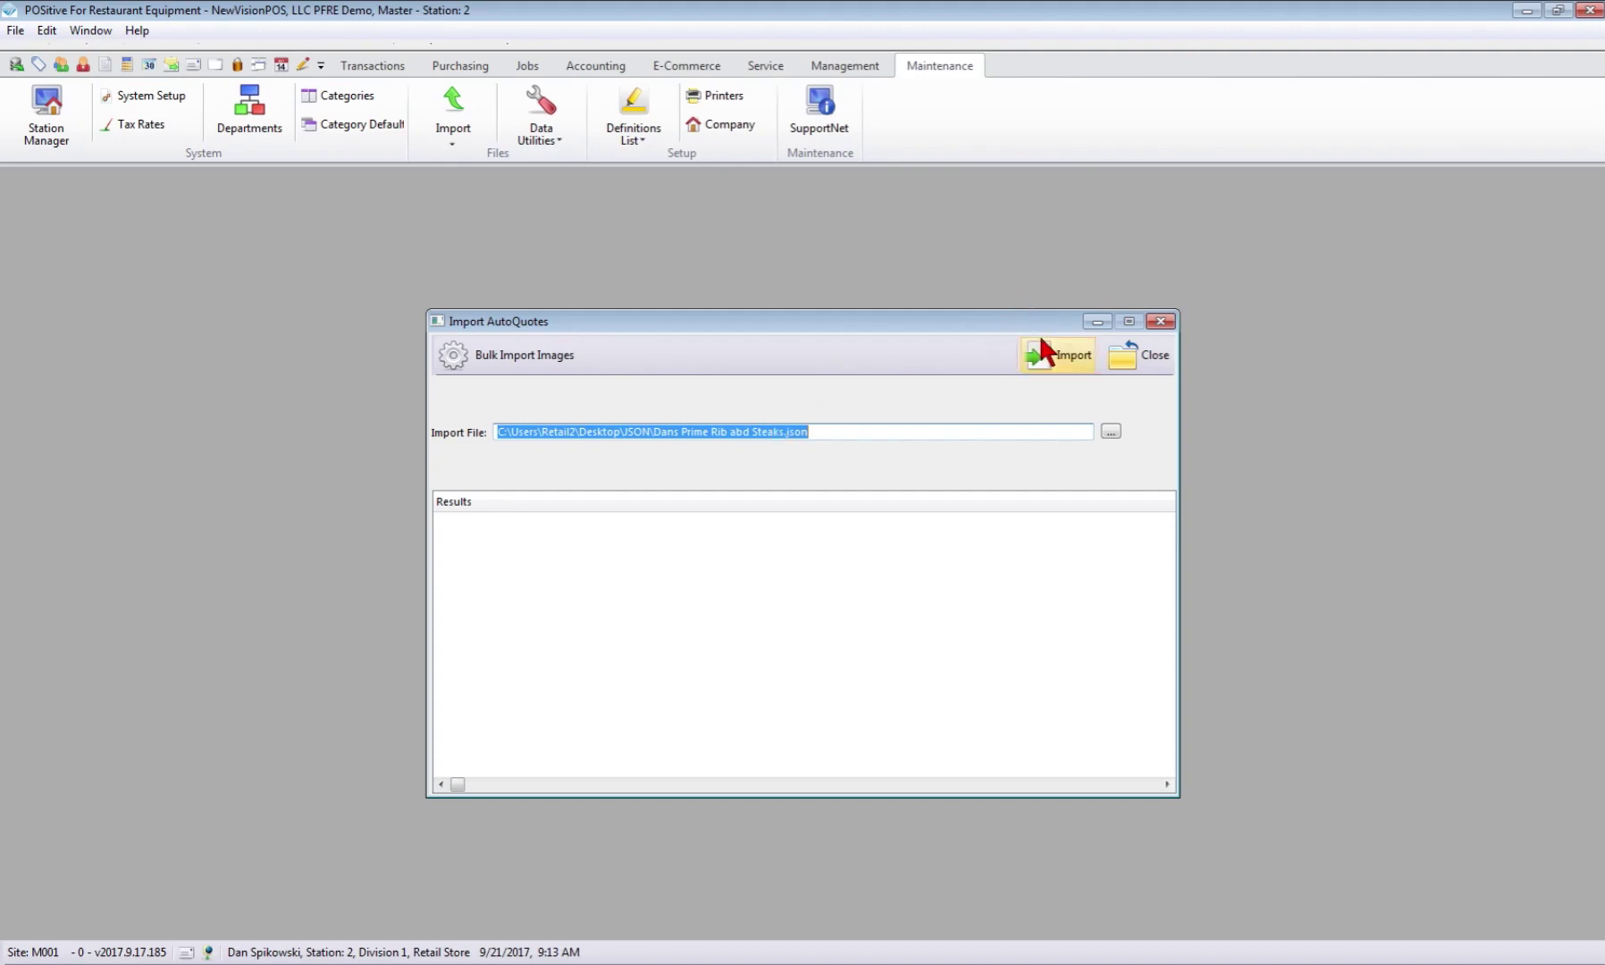
Start importing the Dans Prime Rib abd Steaks.json file and accept the linked vendors and inventory items
{"action": "left_click", "coordinate": [1071, 362]}
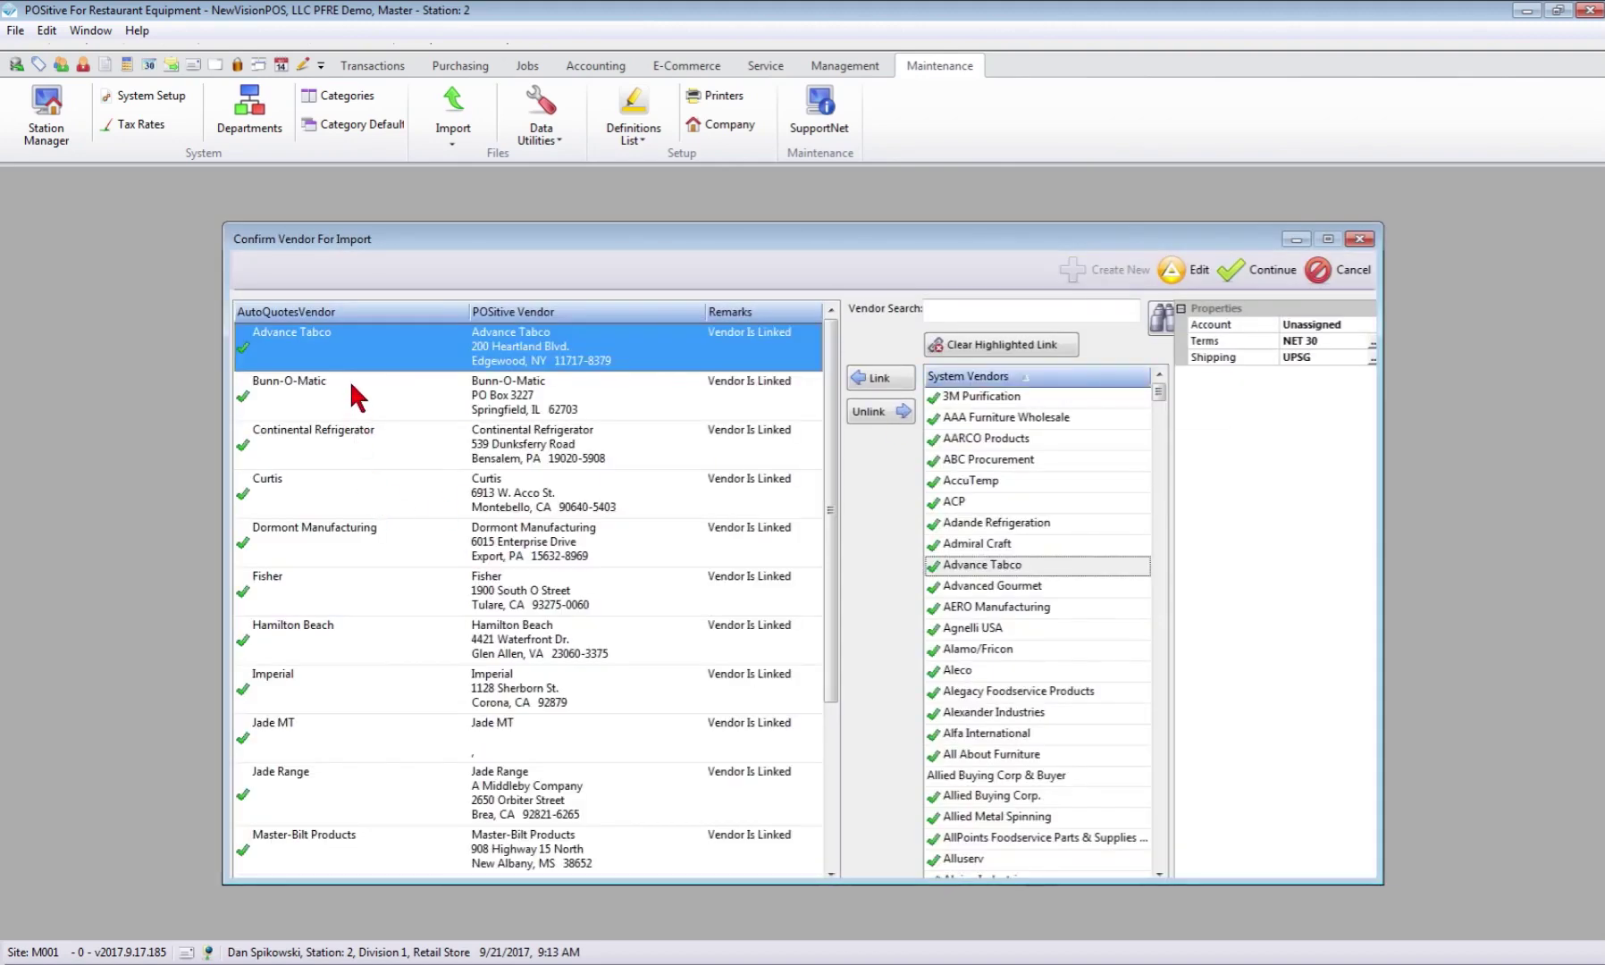
{"action": "left_click_drag", "start_coordinate": [827, 487], "coordinate": [797, 438]}
{"action": "left_click", "coordinate": [1278, 267]}
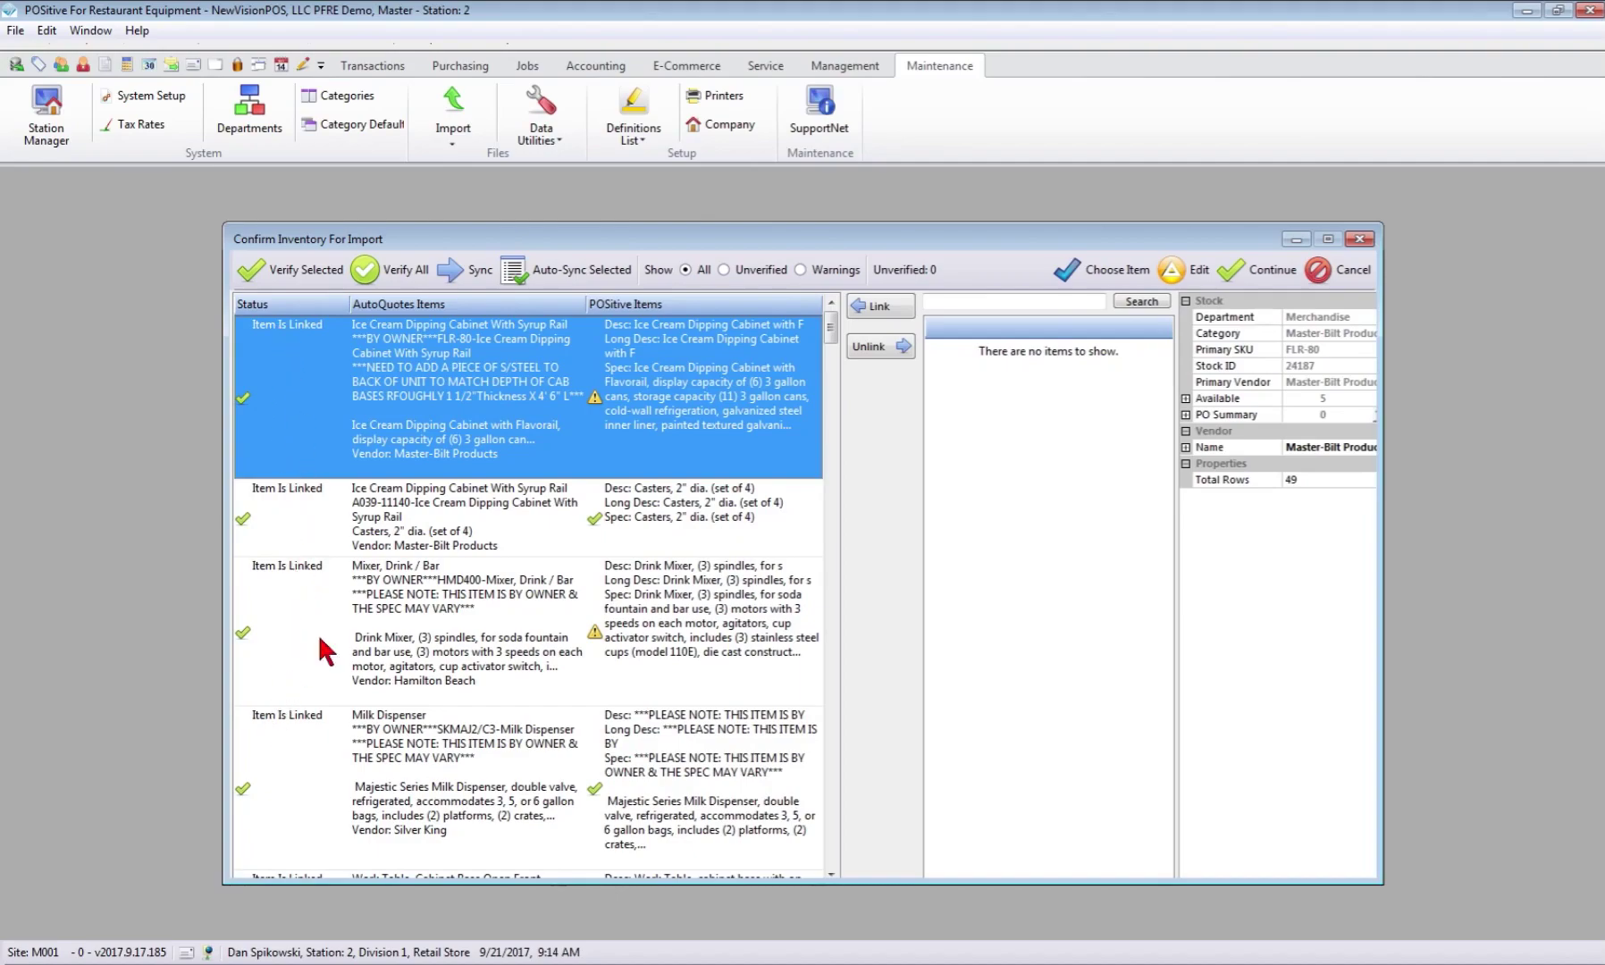
{"action": "left_click_drag", "start_coordinate": [830, 329], "coordinate": [874, 304]}
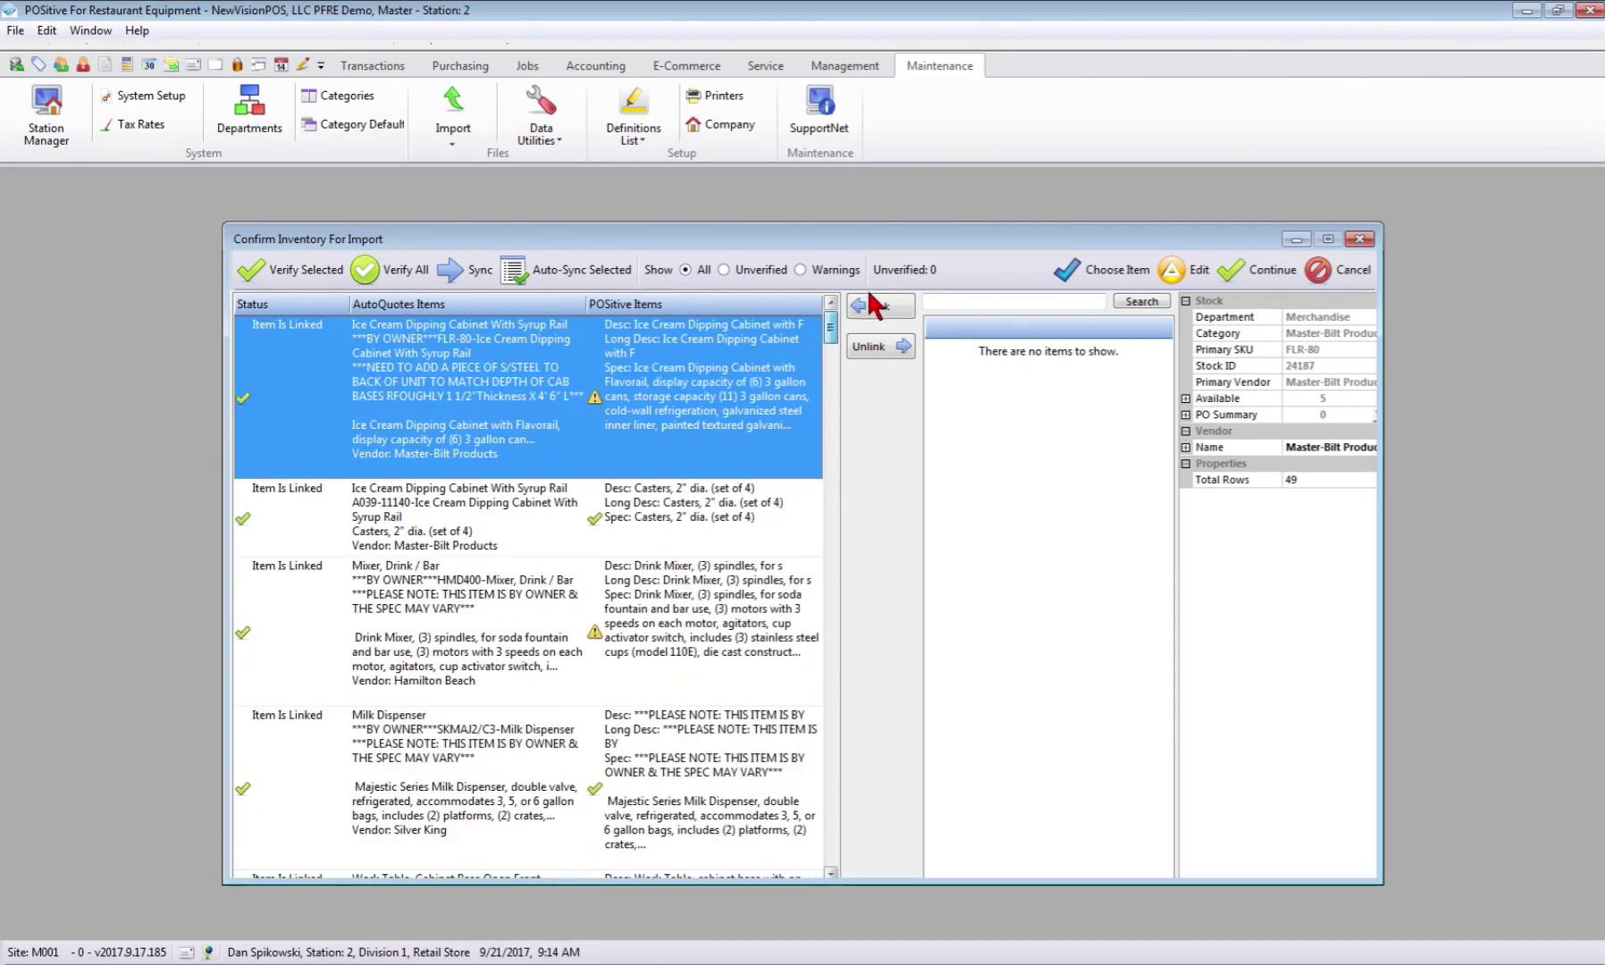
{"action": "left_click", "coordinate": [1264, 273]}
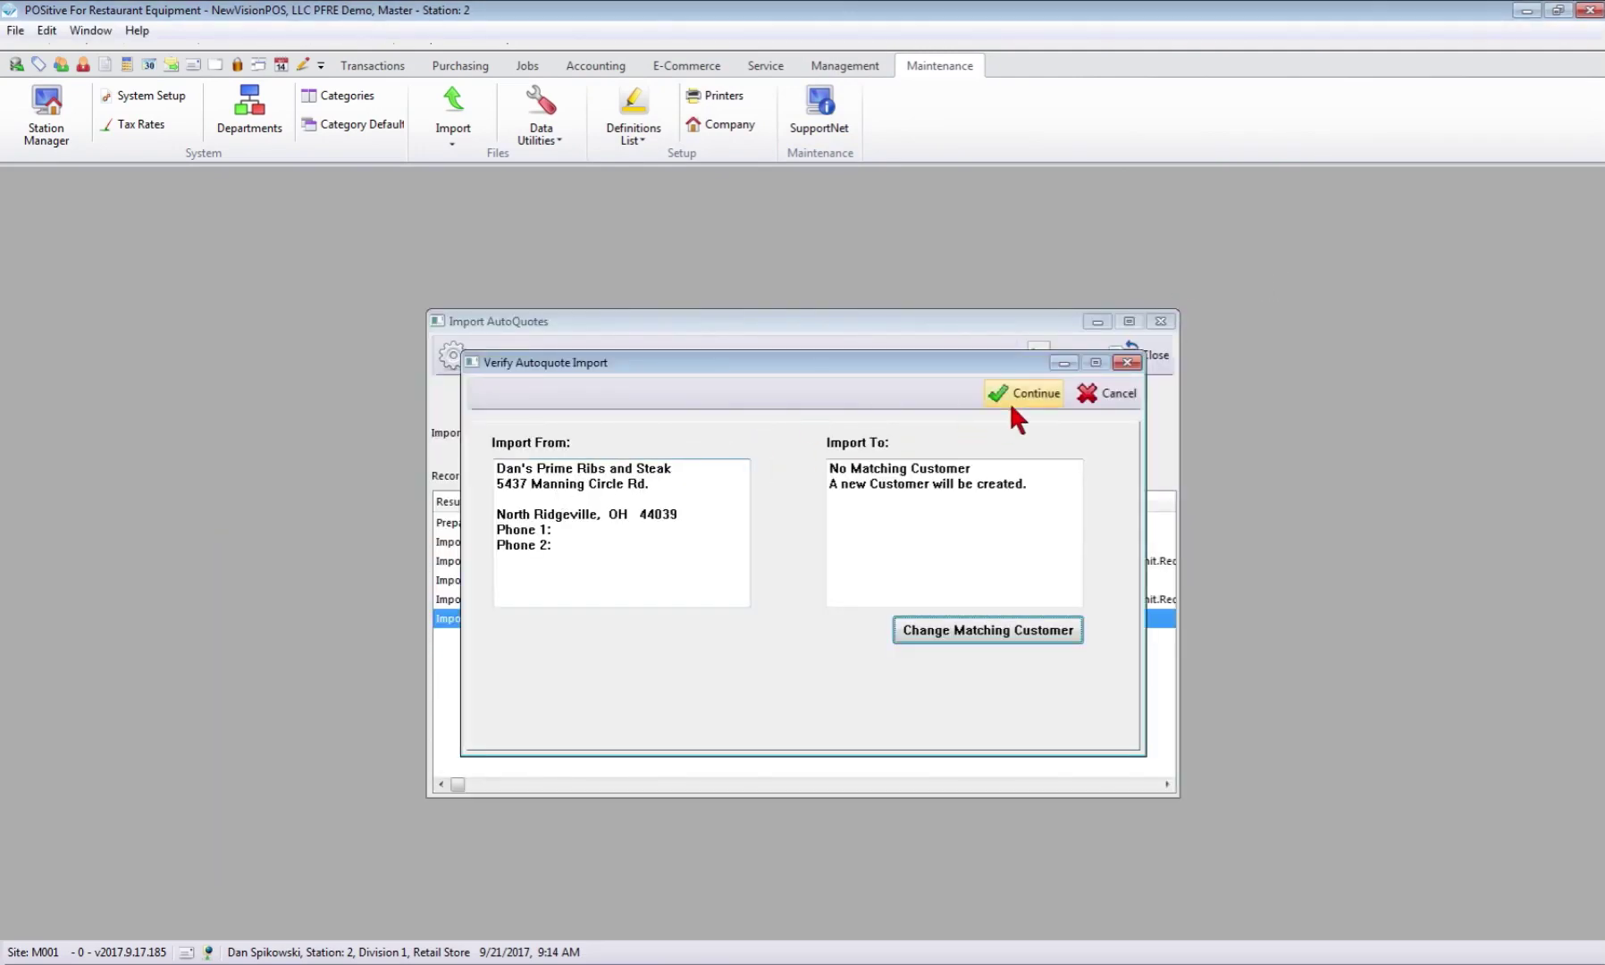
Match the import to the first existing Dan's Prime Ribs and Steak customer, complete the import and close the import window
{"action": "left_click", "coordinate": [981, 636]}
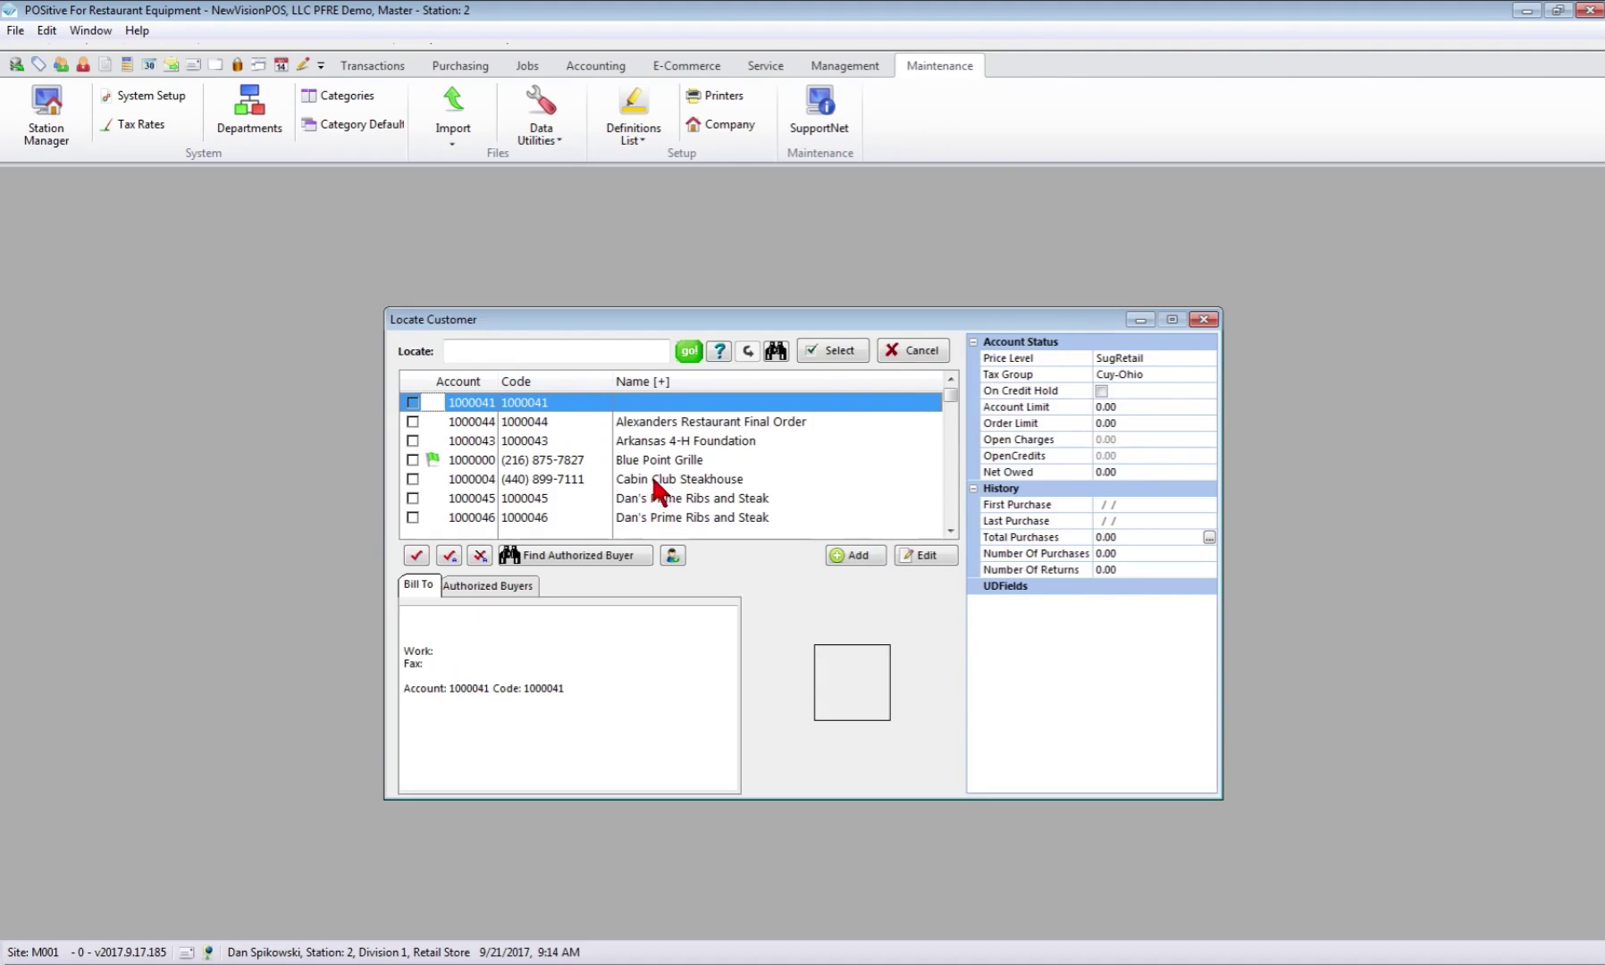
{"action": "left_click", "coordinate": [677, 497]}
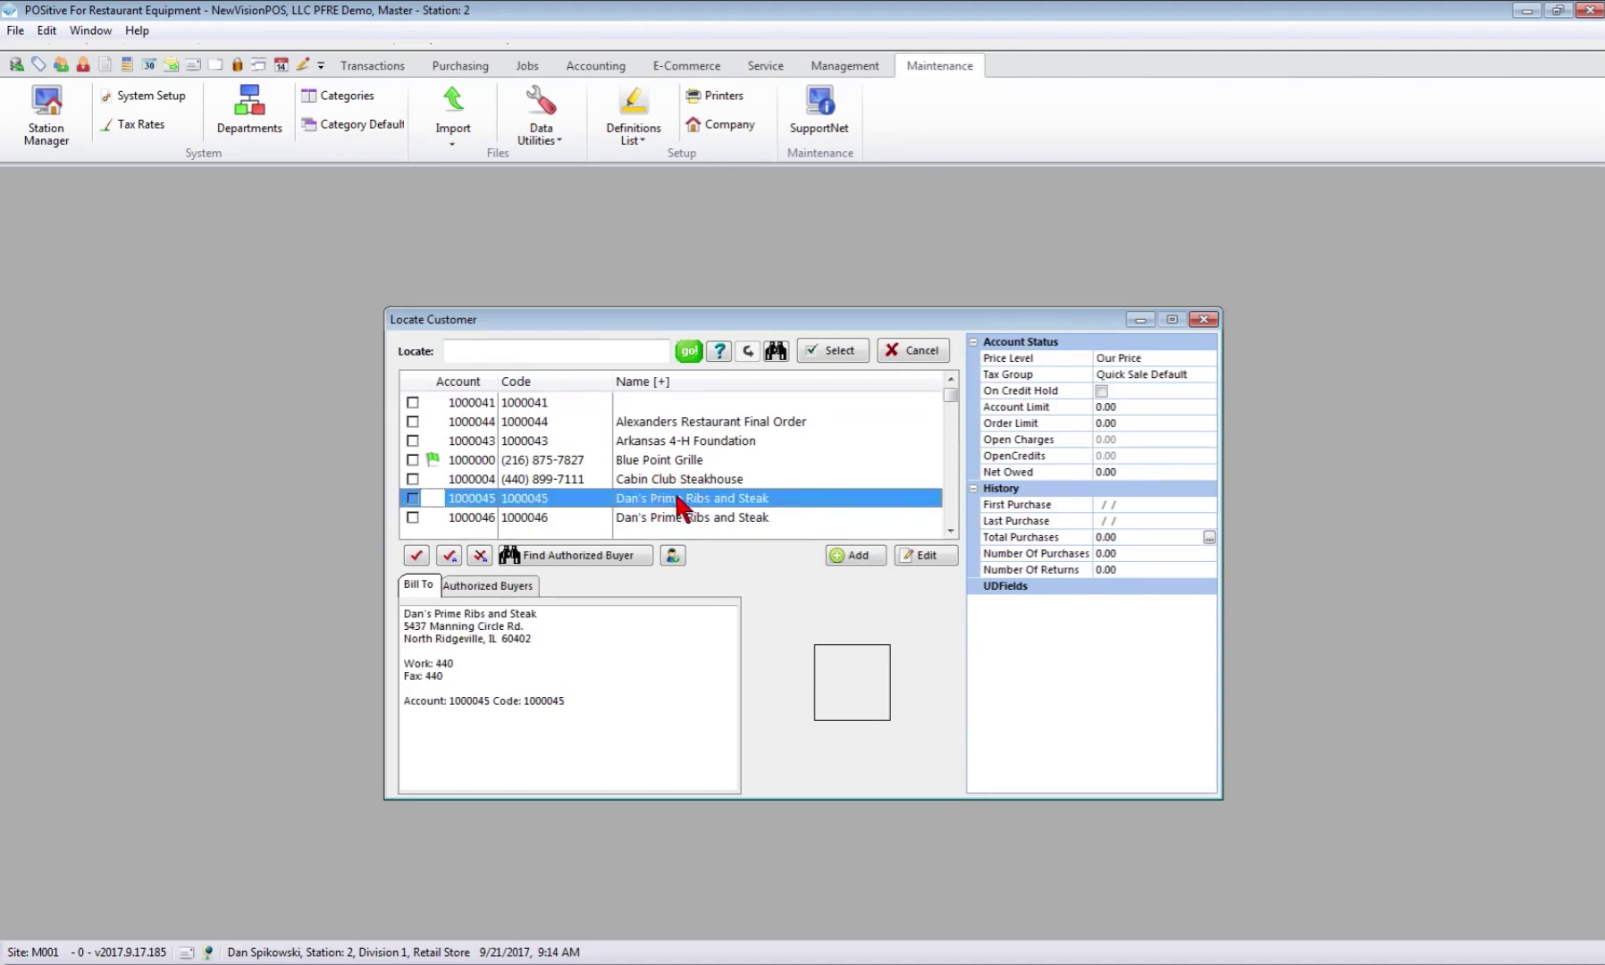
{"action": "left_click", "coordinate": [838, 351]}
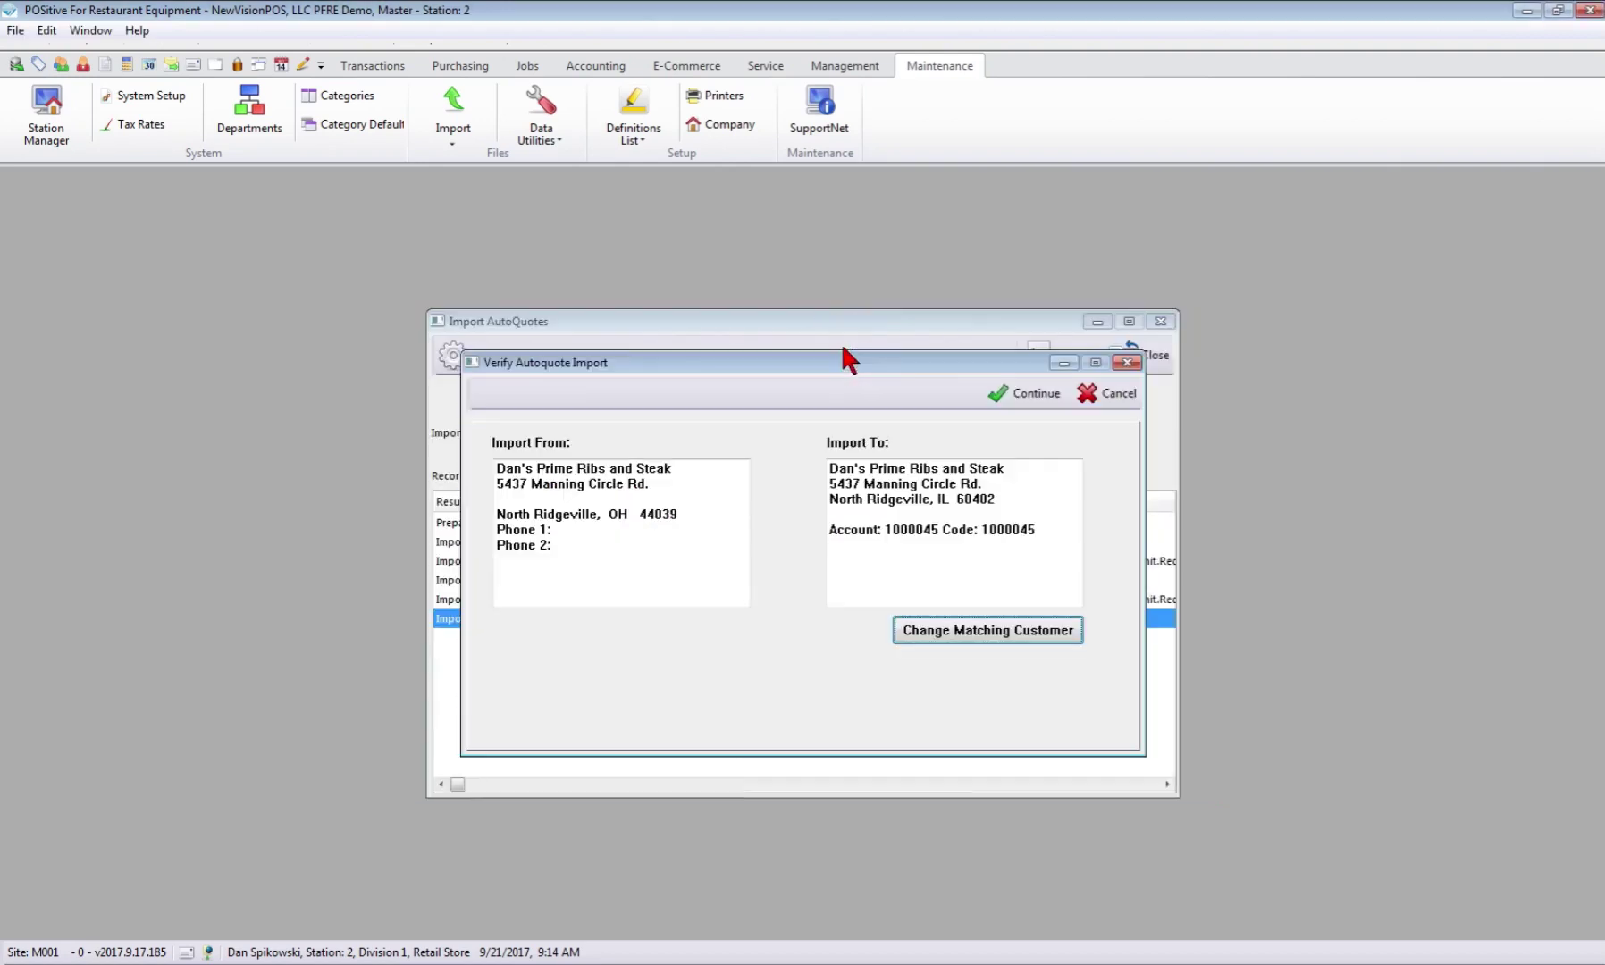
{"action": "left_click", "coordinate": [1028, 395]}
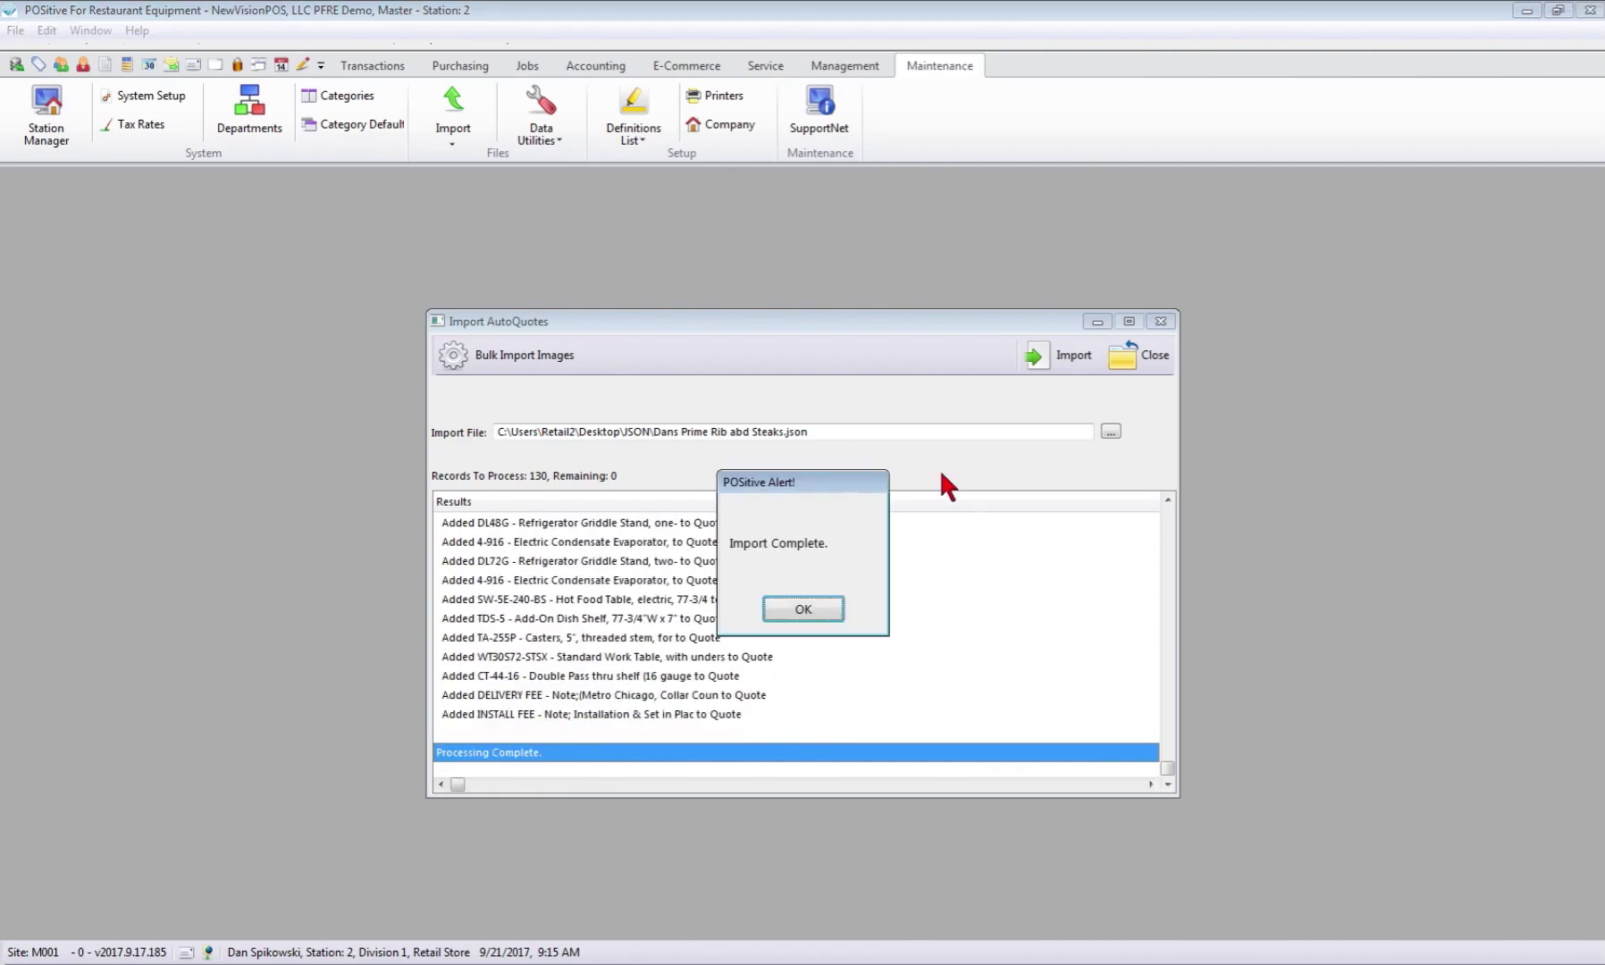
{"action": "left_click", "coordinate": [819, 605]}
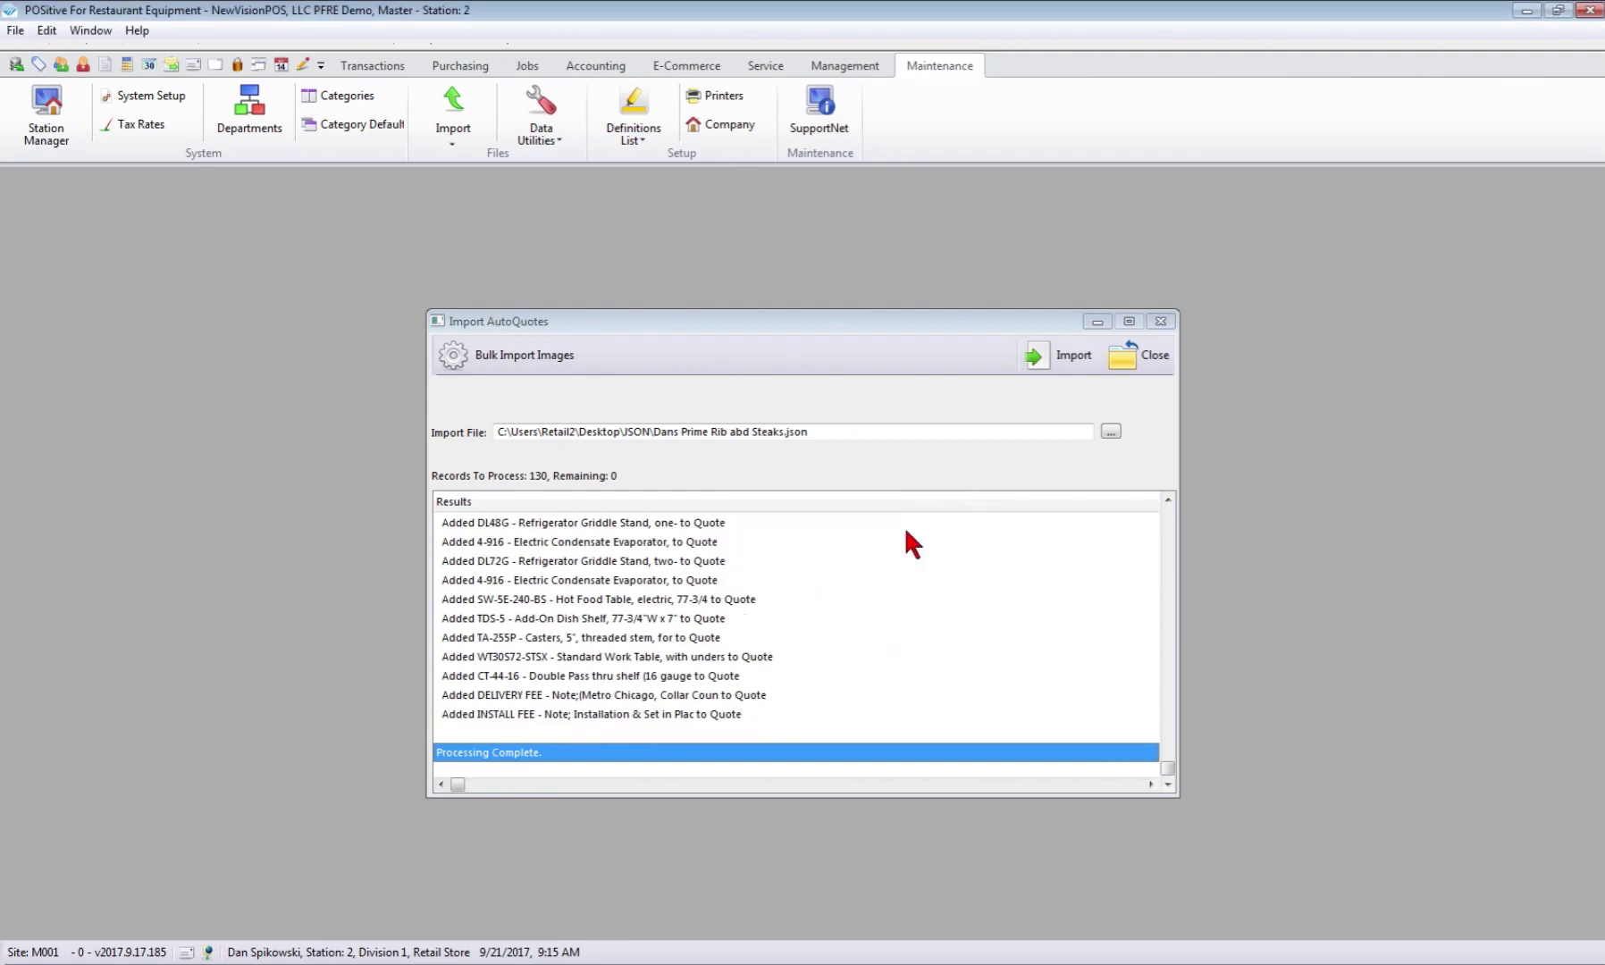
{"action": "left_click", "coordinate": [1132, 357]}
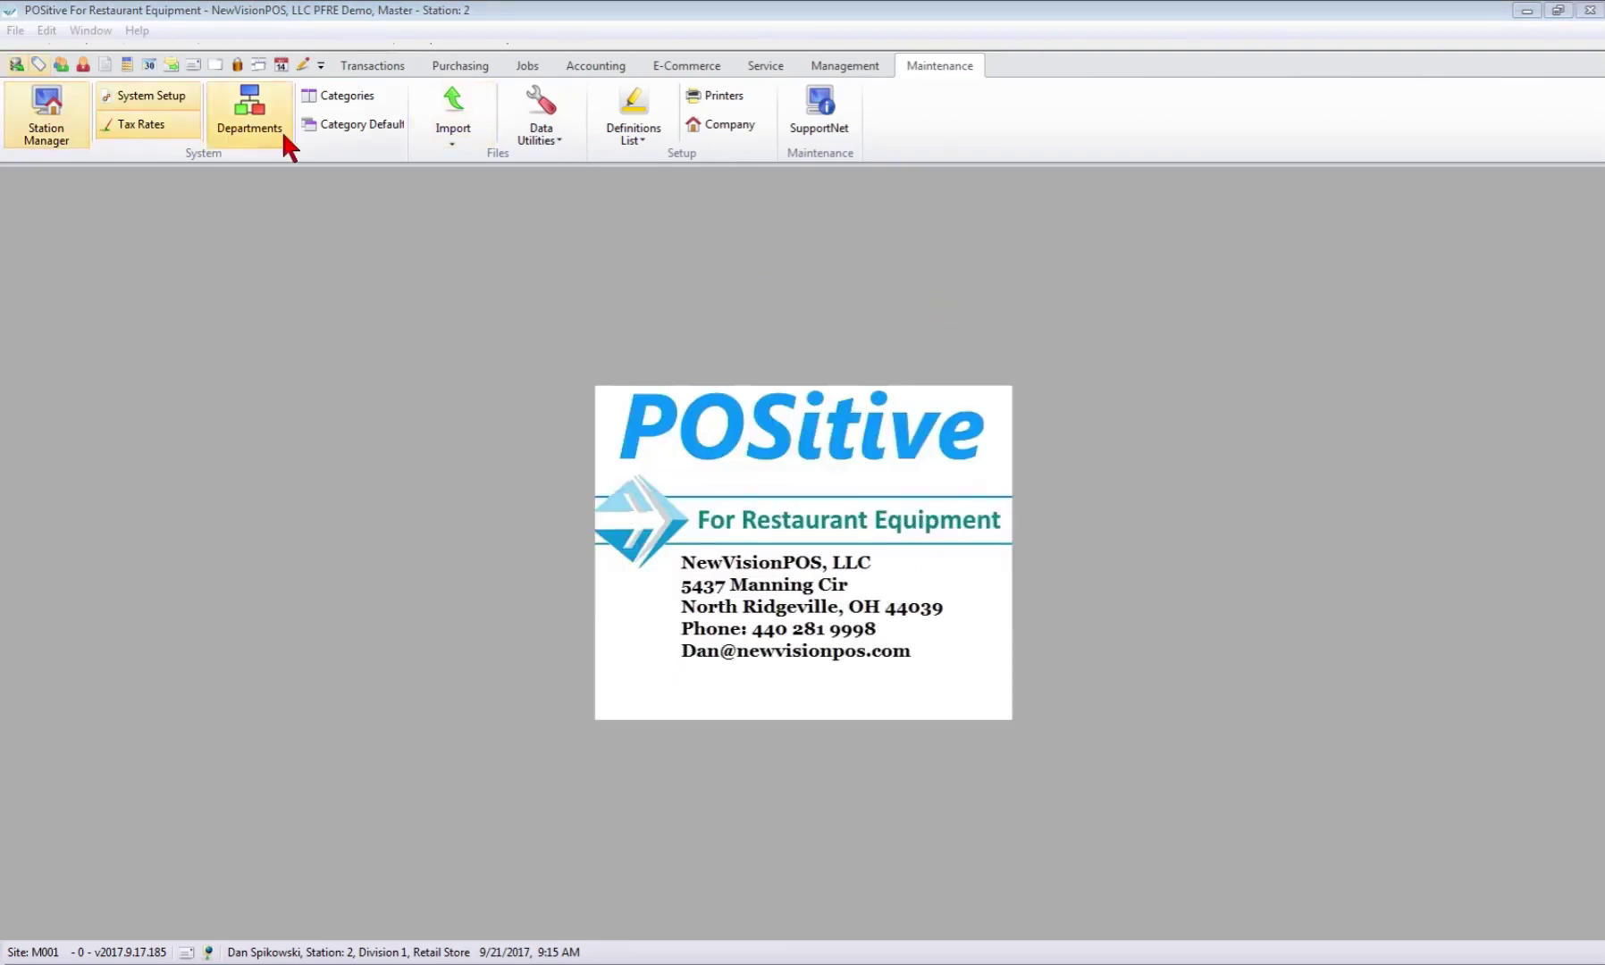
Open the list of pending quotes
{"action": "left_click", "coordinate": [381, 69]}
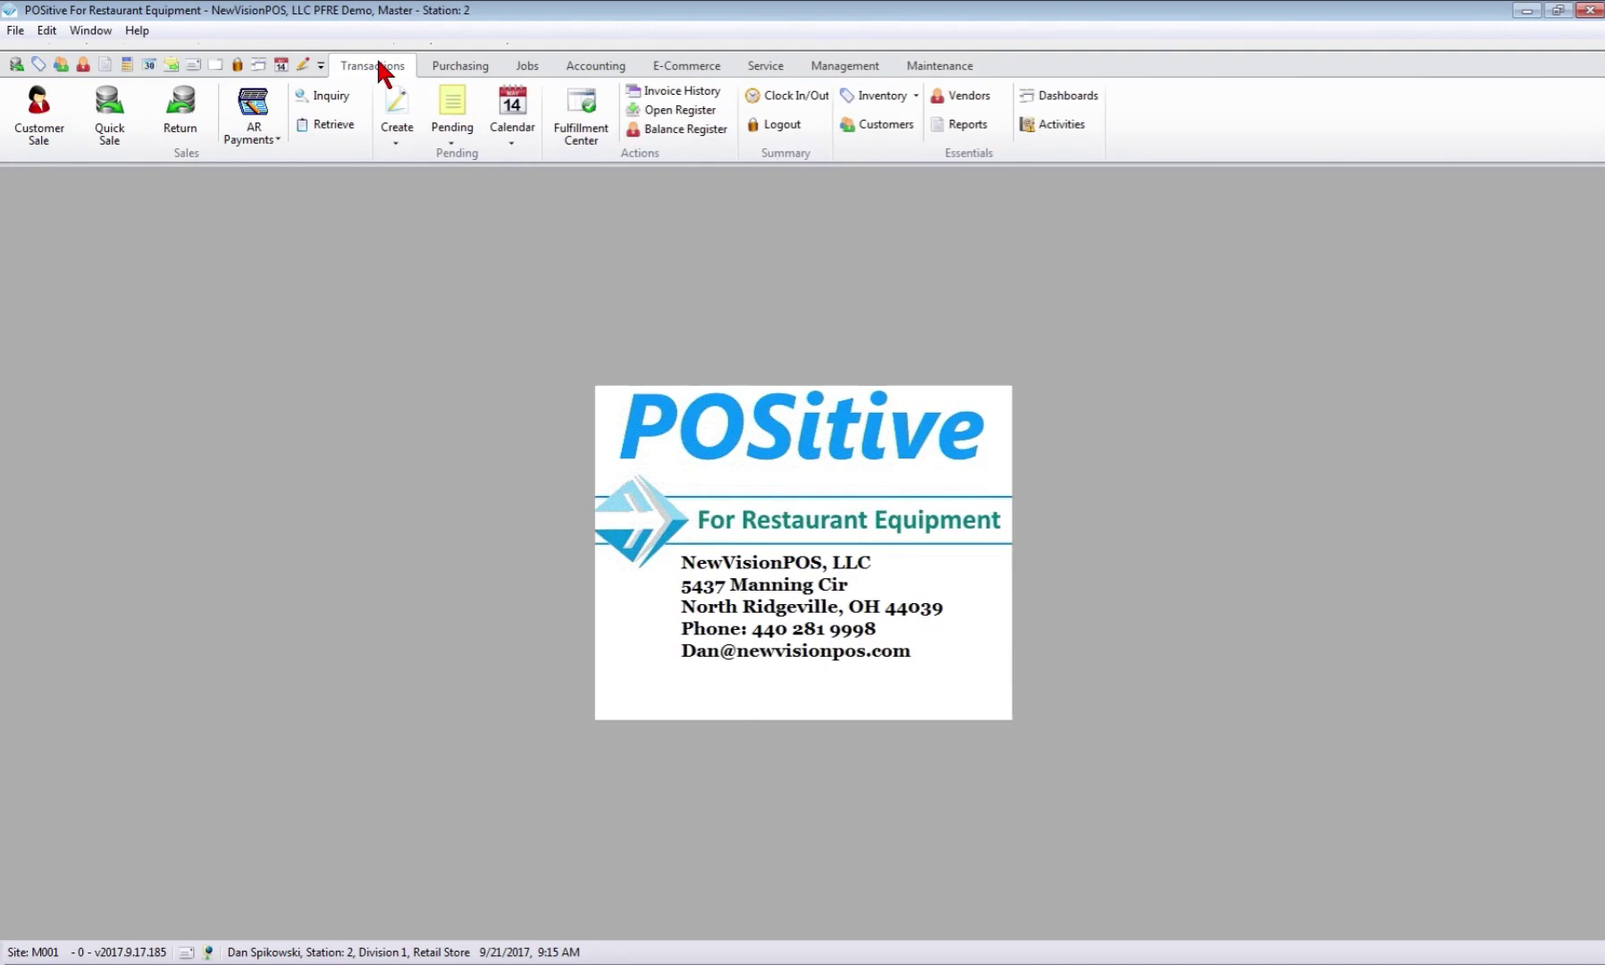
{"action": "left_click", "coordinate": [446, 101]}
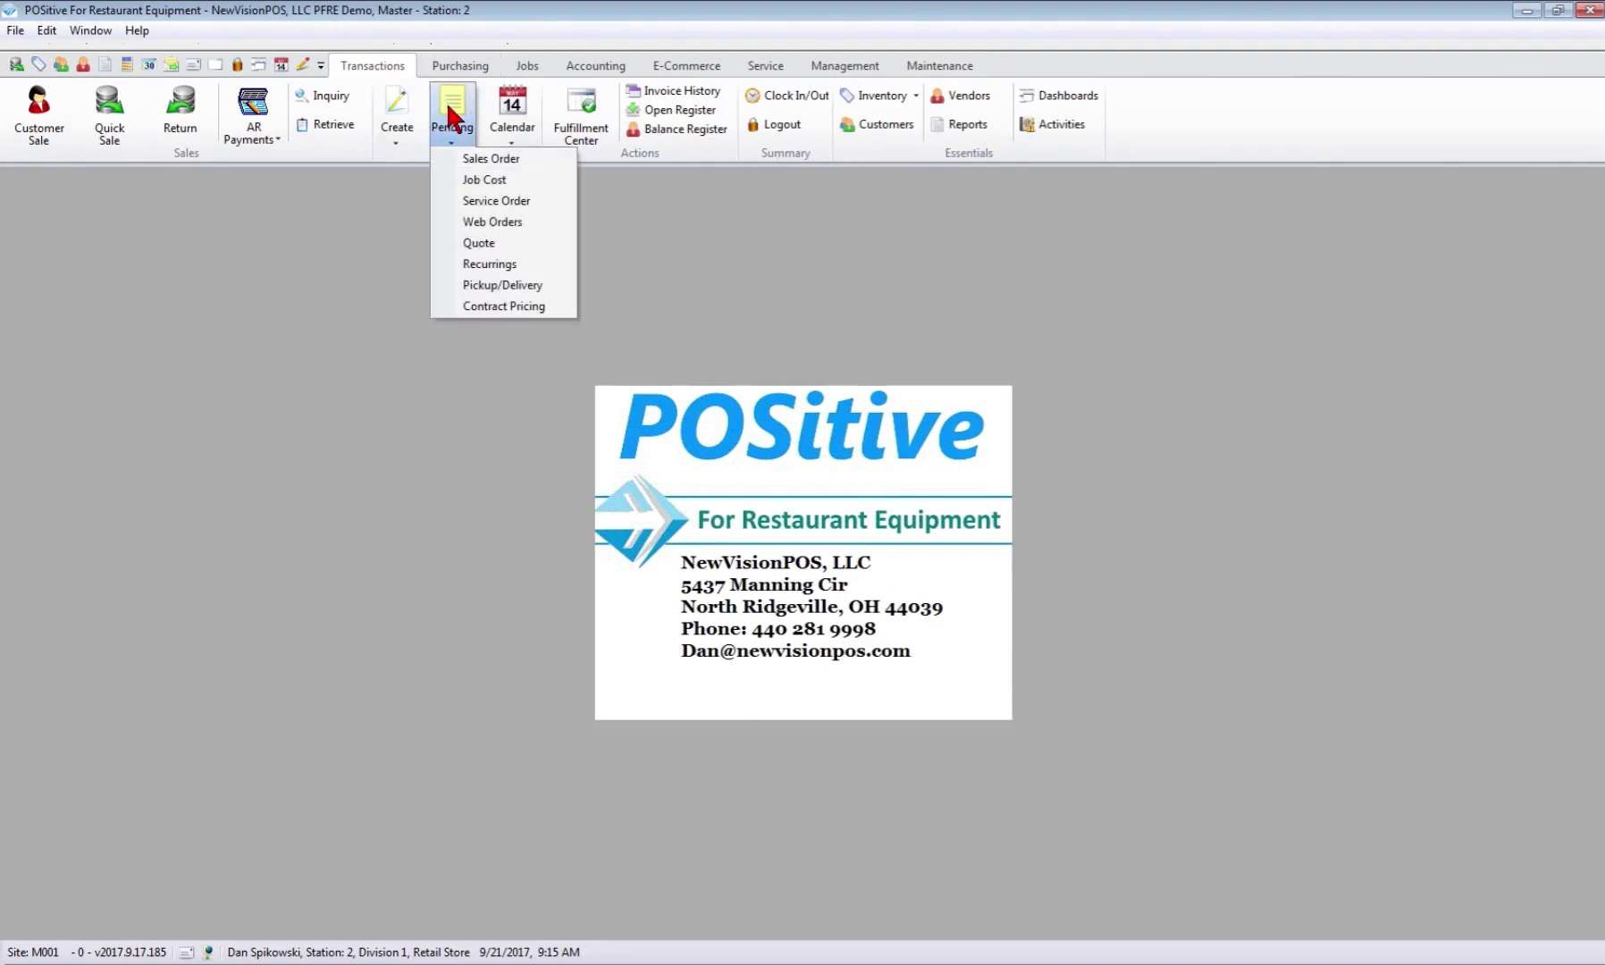
{"action": "left_click", "coordinate": [474, 256]}
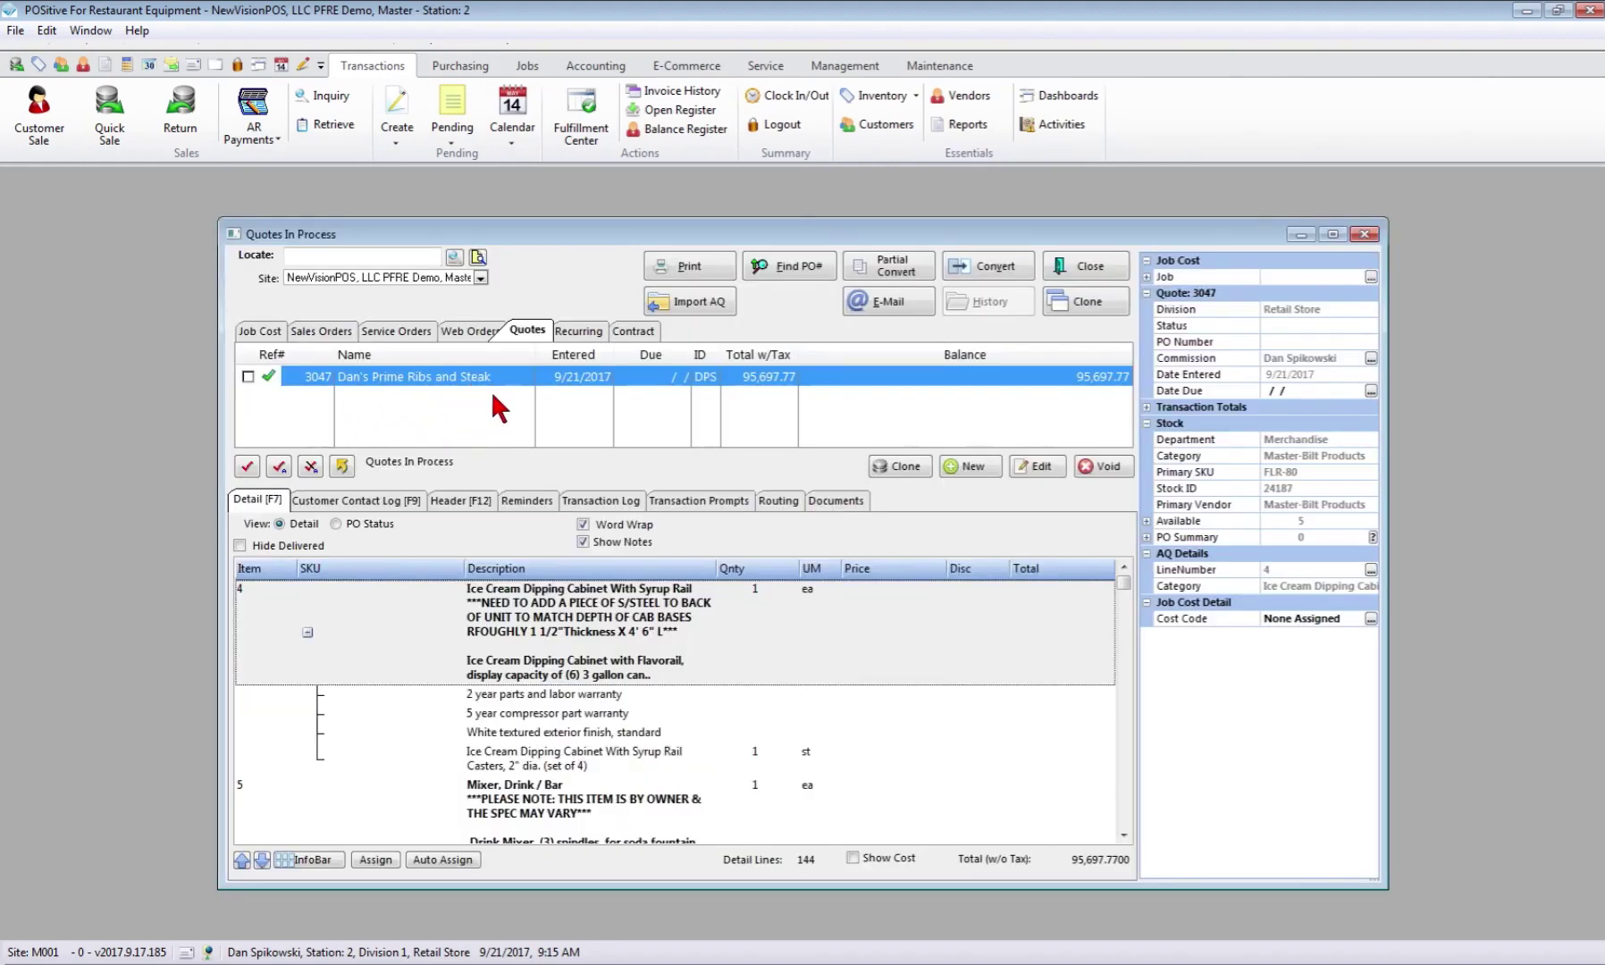
Generate the printable report of the highlighted Dan's Prime Ribs and Steak quote as a customer quote with costs shown
{"action": "left_click", "coordinate": [690, 271]}
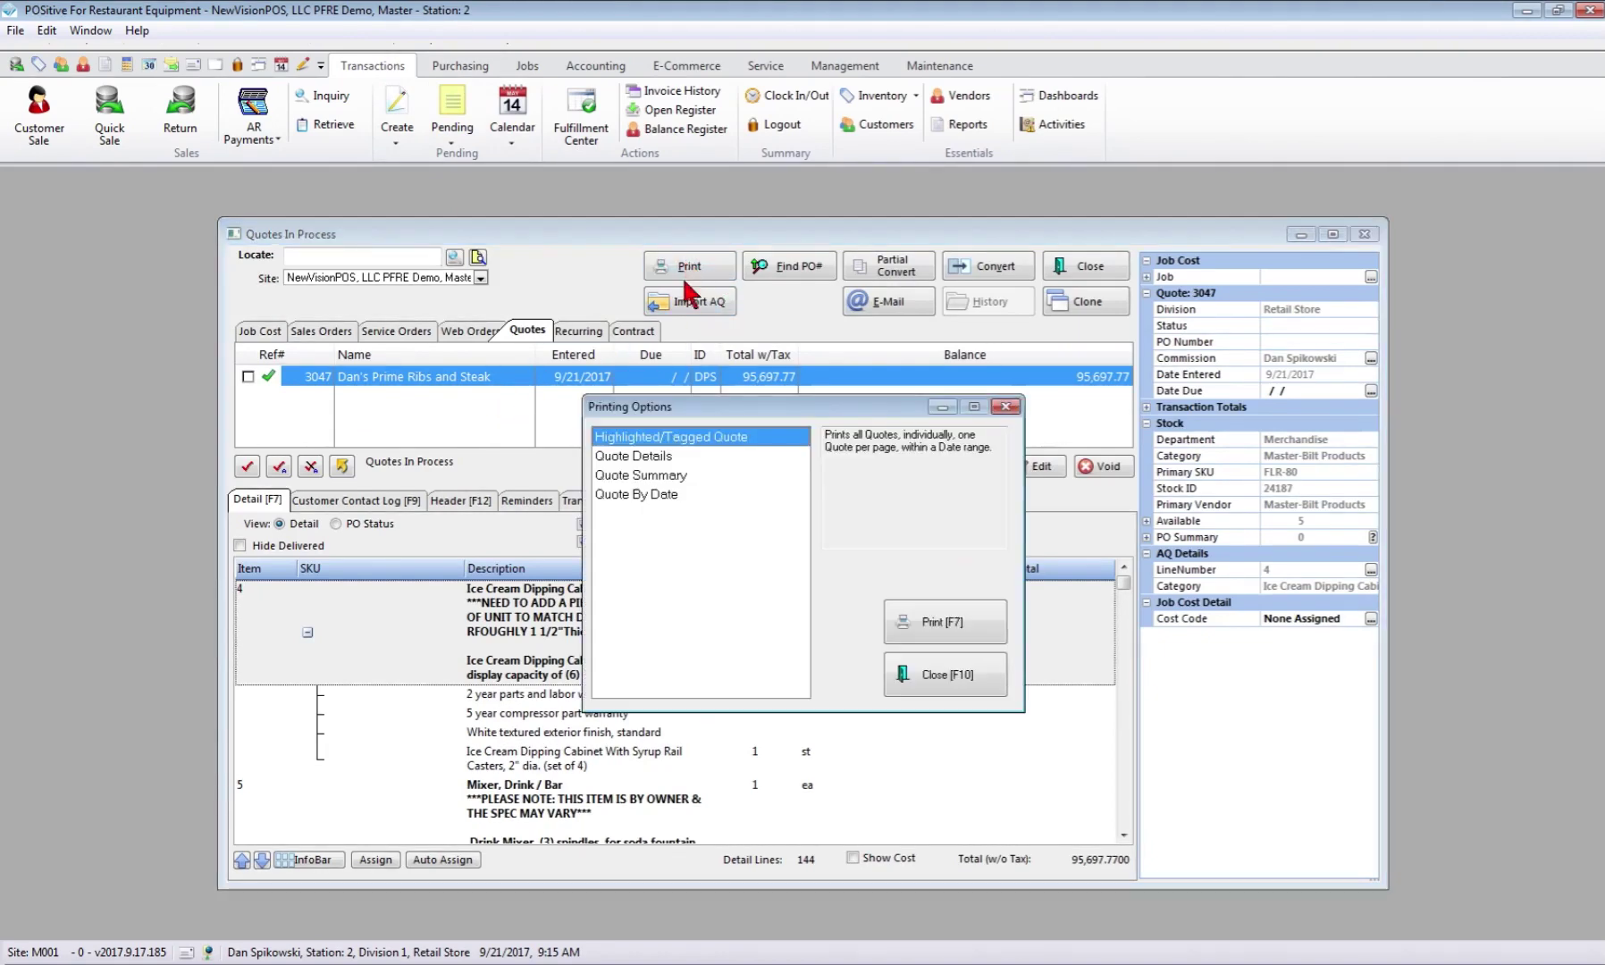
{"action": "left_click", "coordinate": [944, 623]}
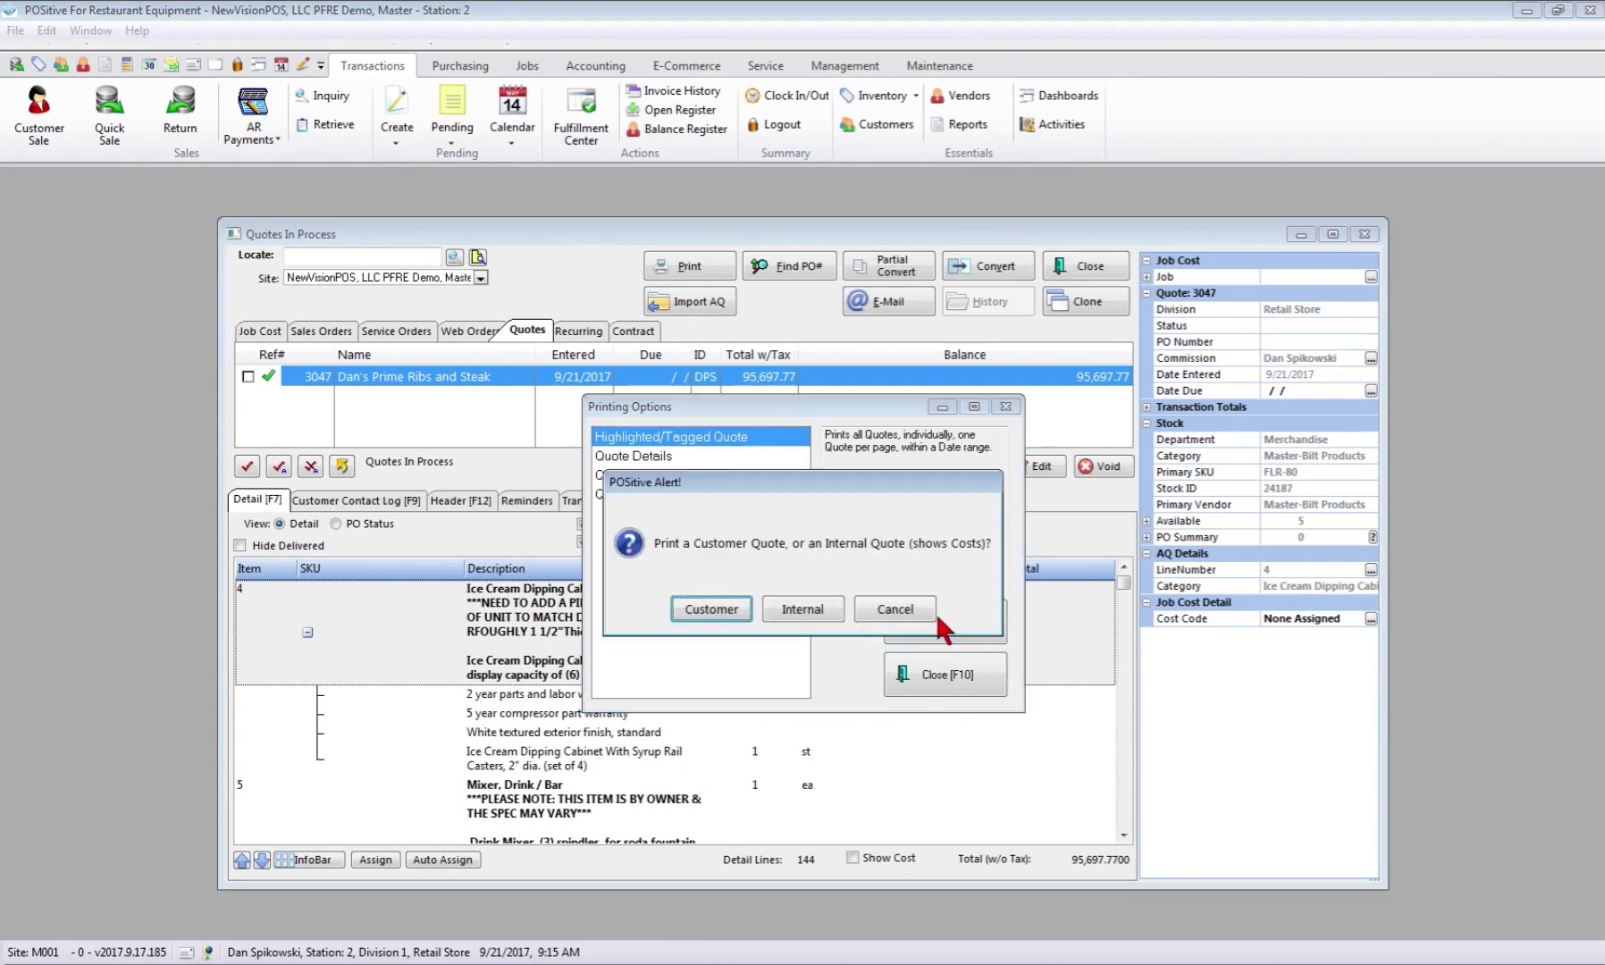
{"action": "left_click", "coordinate": [707, 611]}
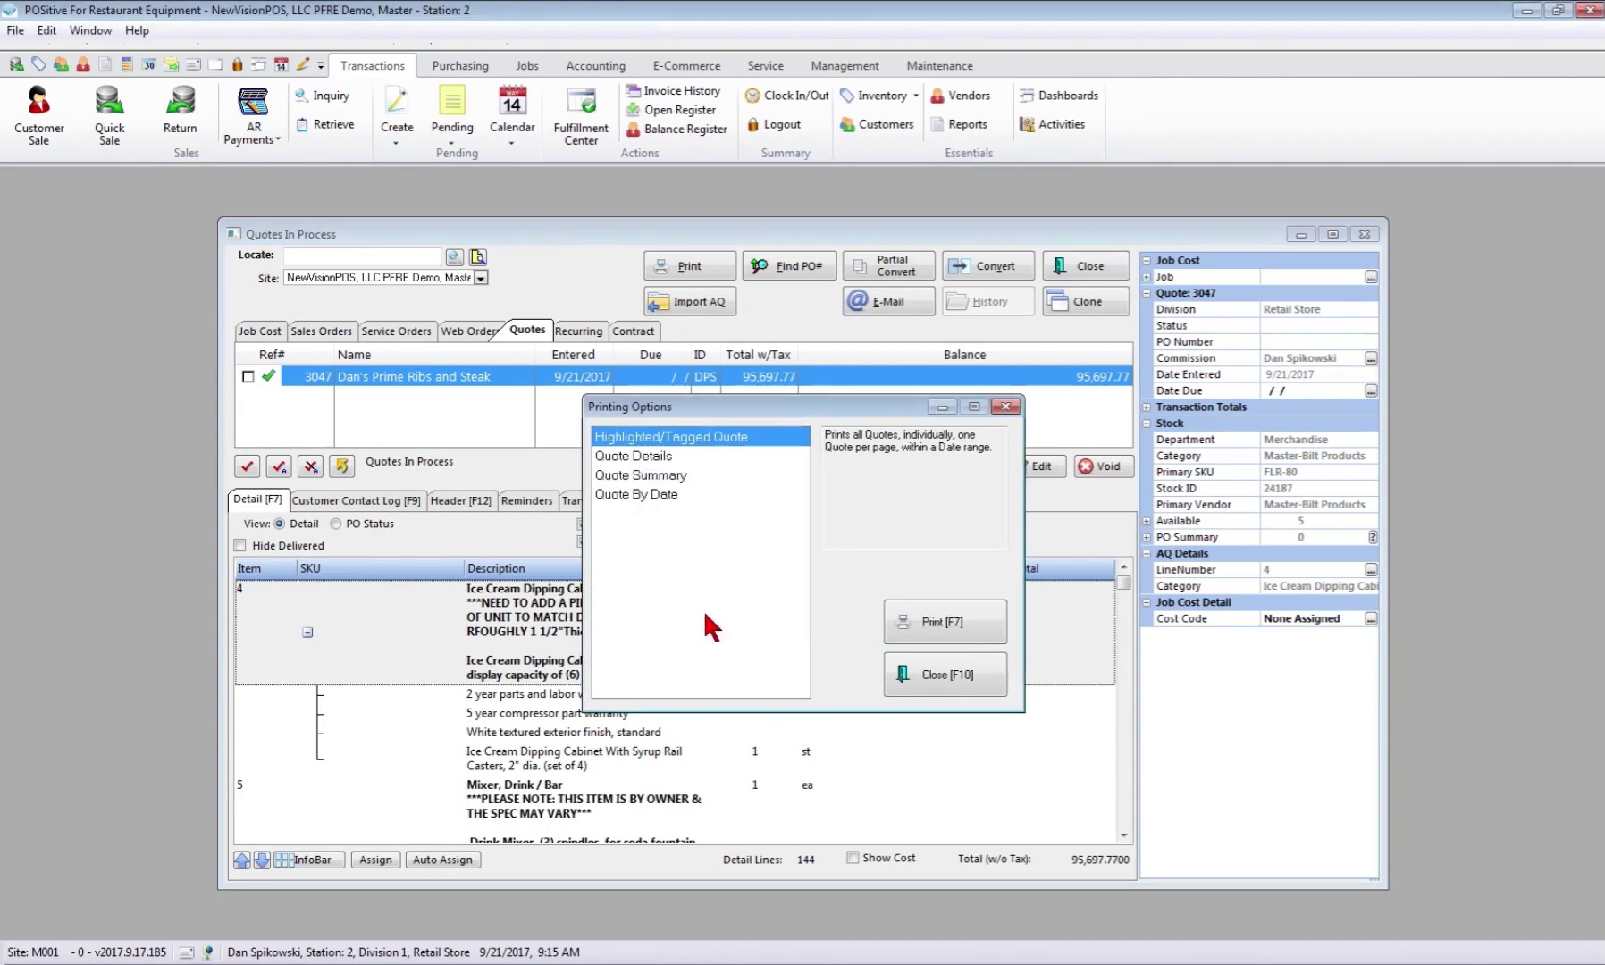
{"action": "left_click", "coordinate": [737, 631]}
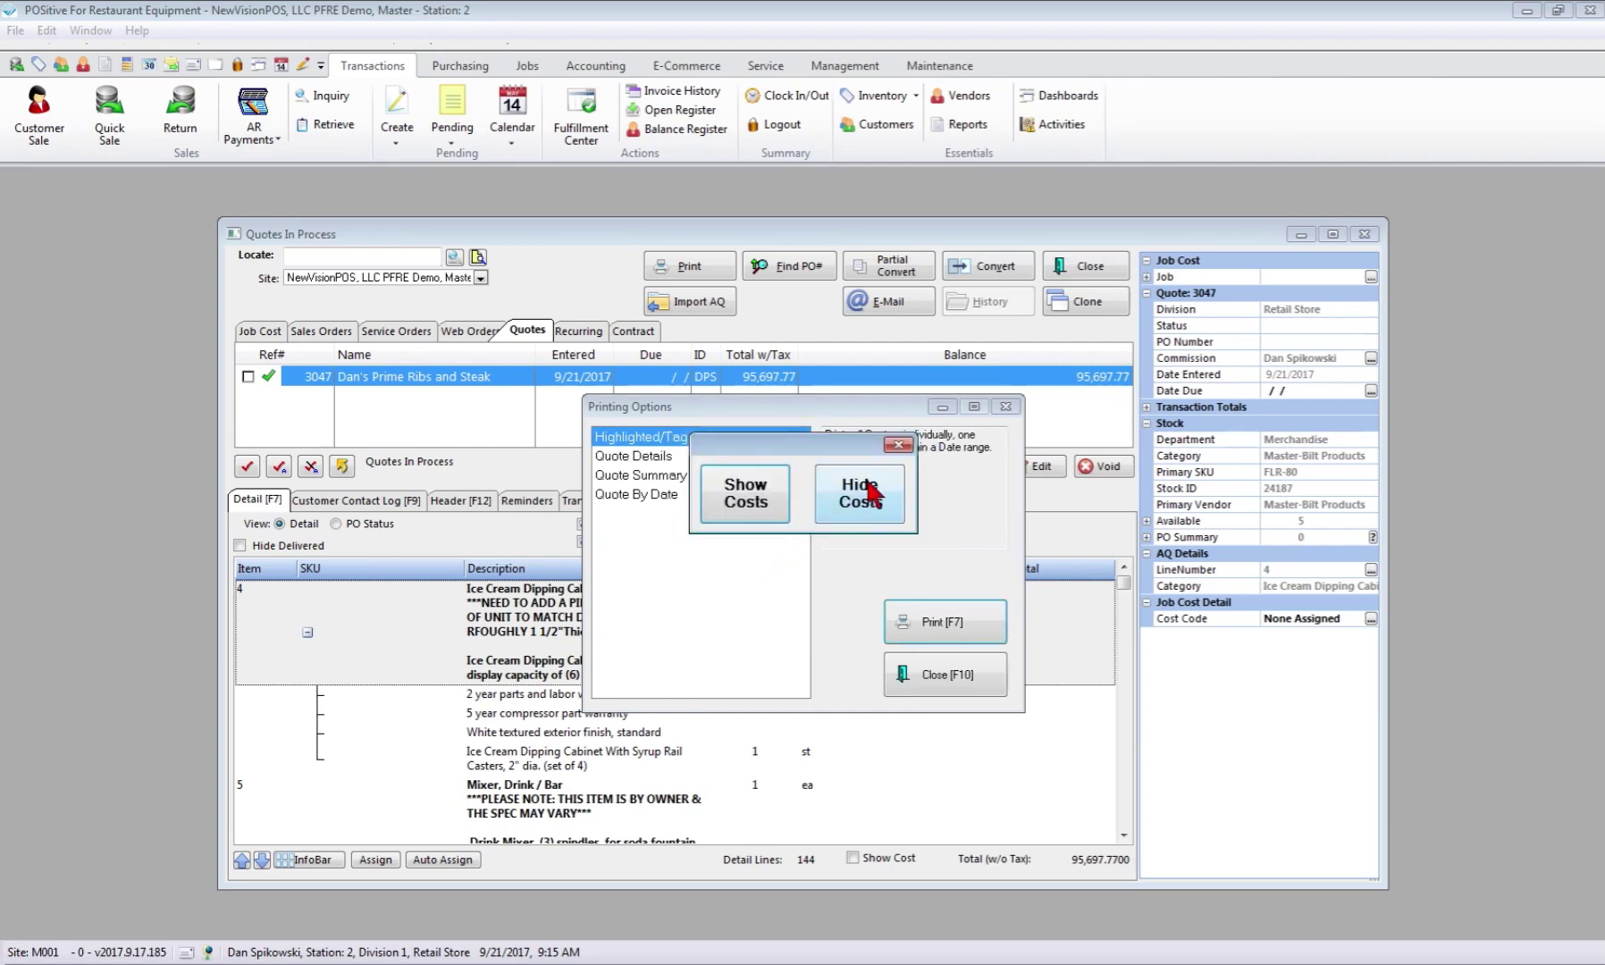
{"action": "left_click", "coordinate": [753, 496]}
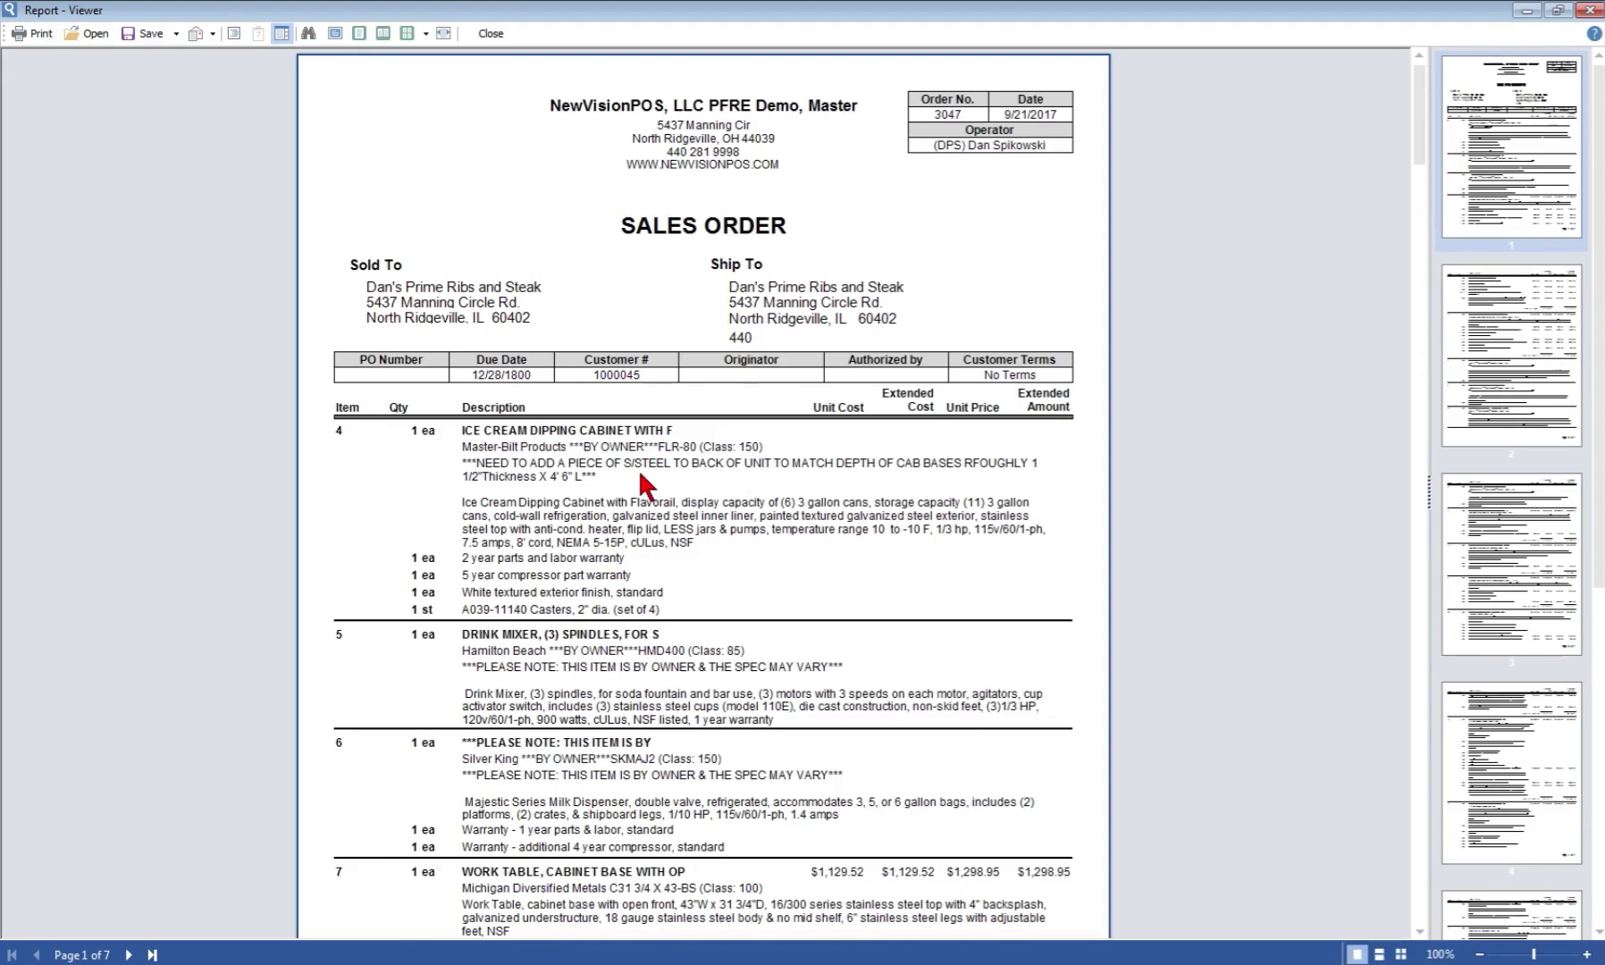
Review the item descriptions, costs and prices through the third page of the quote report and close the report
{"action": "scroll", "coordinate": [638, 466], "scroll_direction": "down", "scroll_amount": 10}
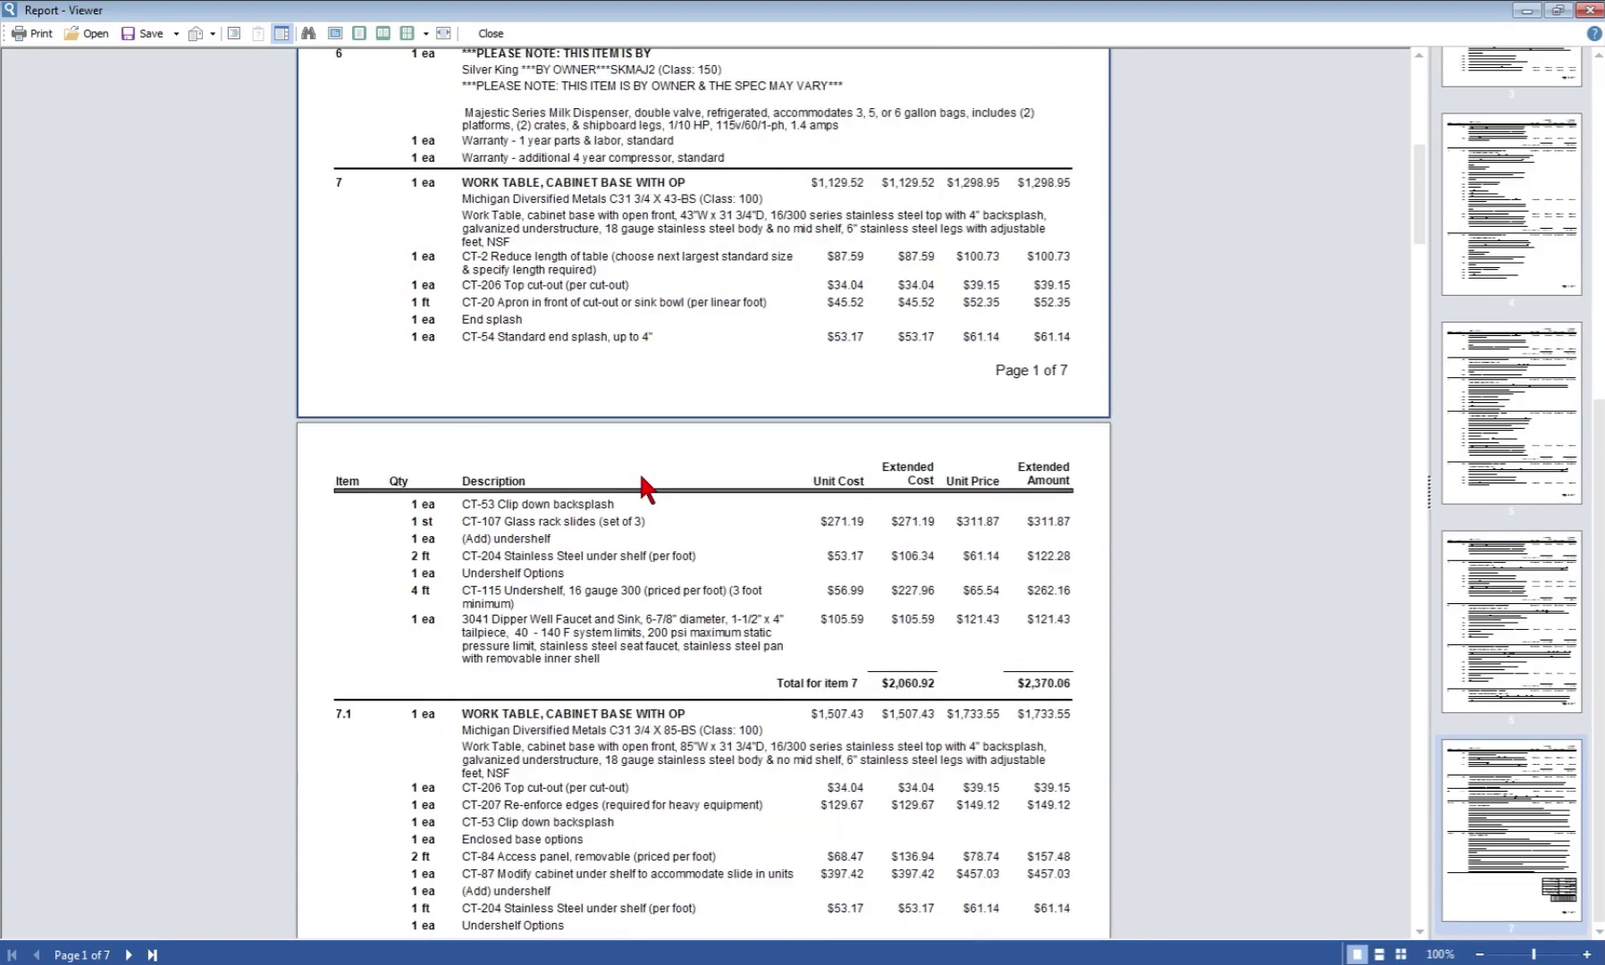
{"action": "scroll", "coordinate": [641, 480], "scroll_direction": "down", "scroll_amount": 3}
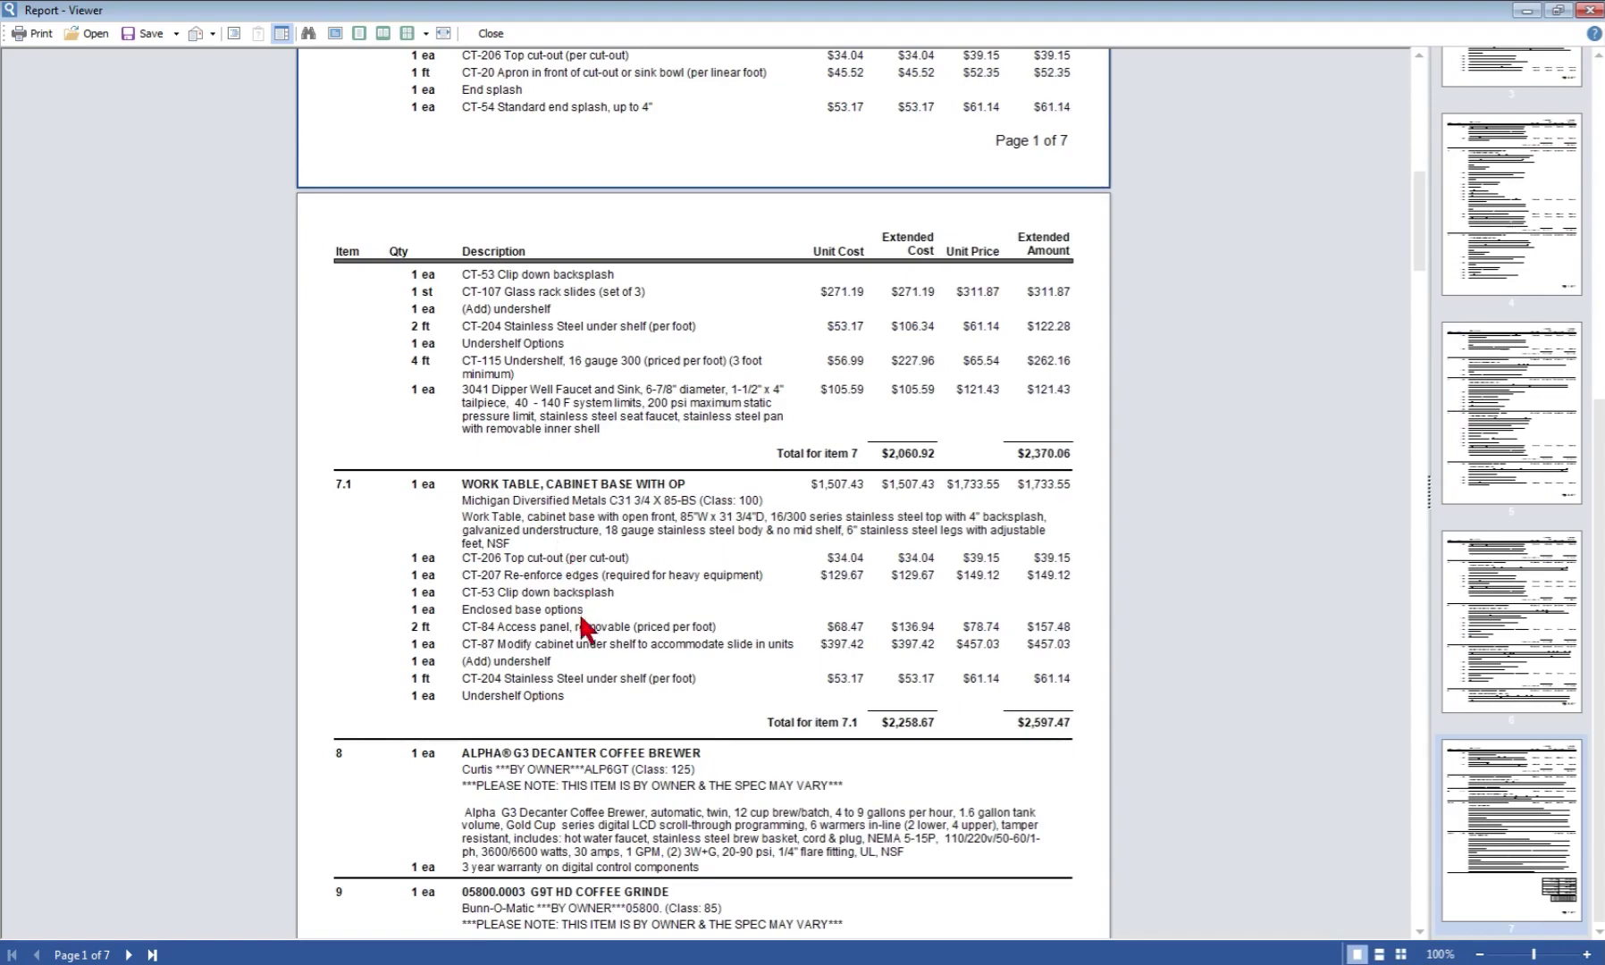
{"action": "scroll", "coordinate": [581, 621], "scroll_direction": "down", "scroll_amount": 5}
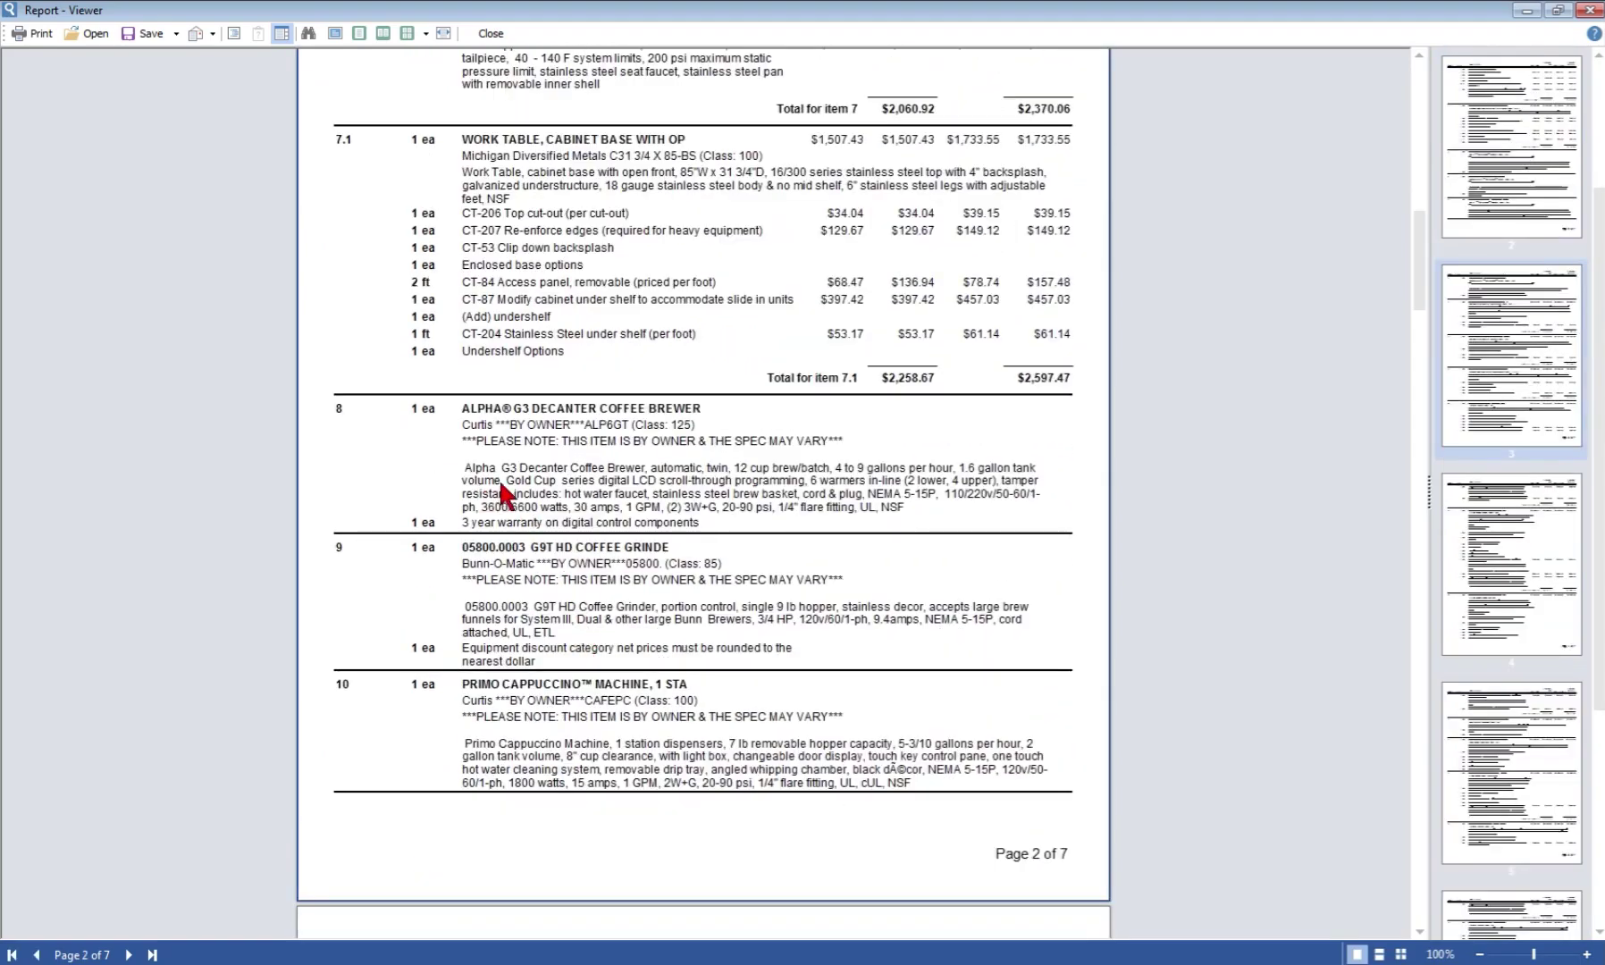
{"action": "scroll", "coordinate": [661, 581], "scroll_direction": "down", "scroll_amount": 3}
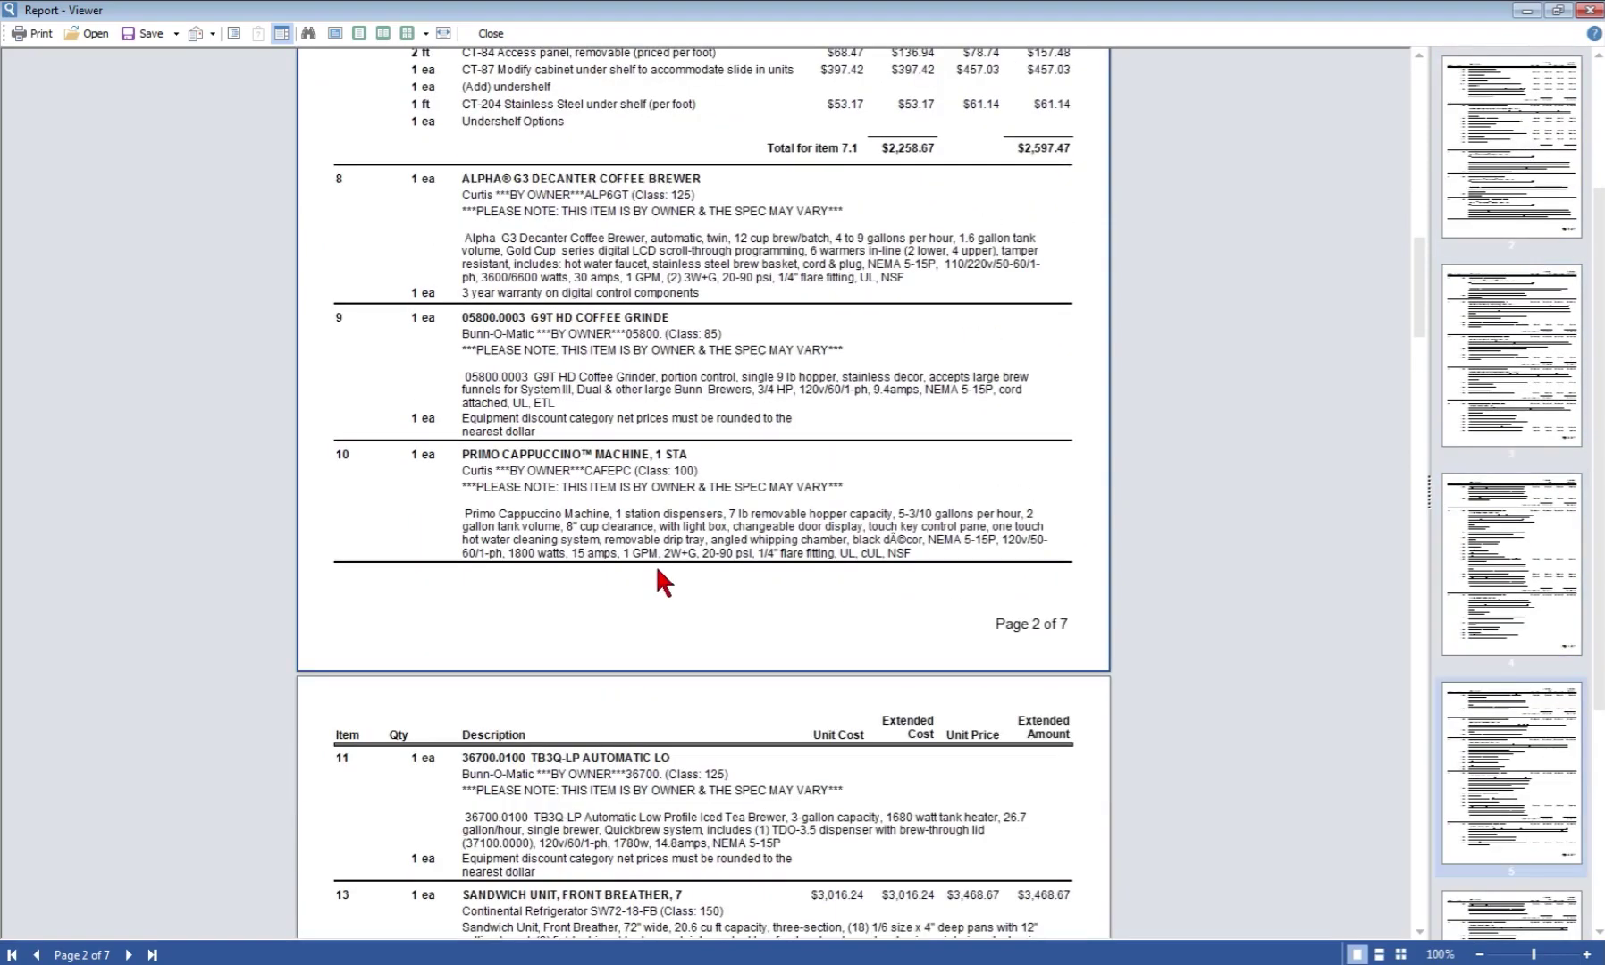
{"action": "scroll", "coordinate": [657, 569], "scroll_direction": "down", "scroll_amount": 5}
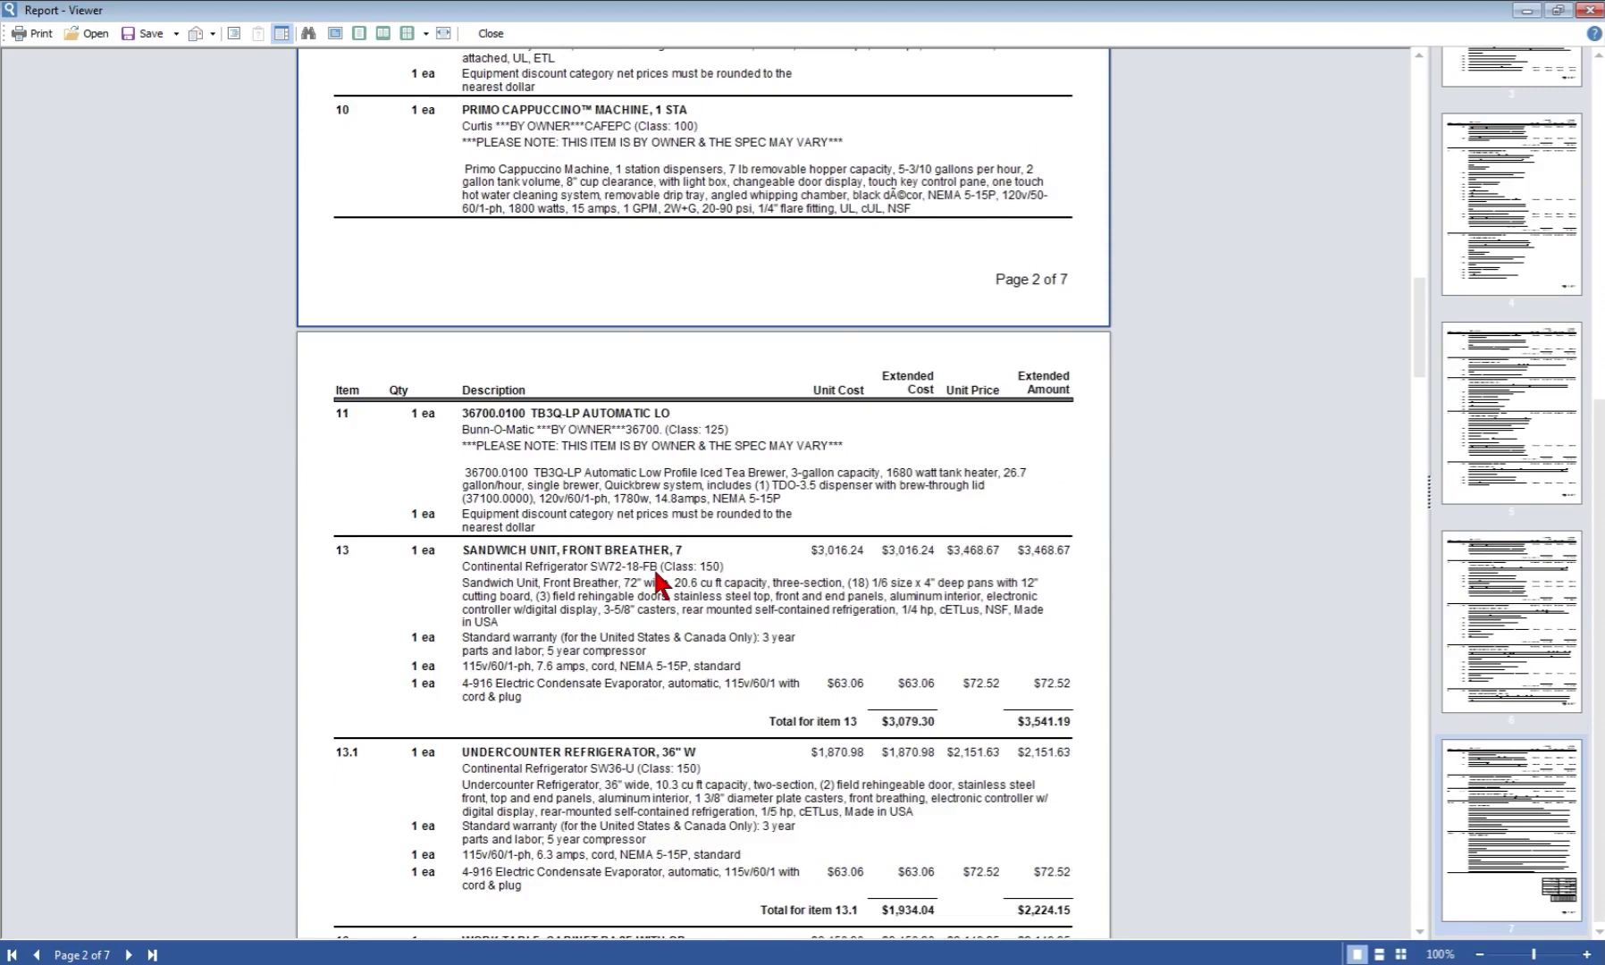
{"action": "scroll", "coordinate": [657, 579], "scroll_direction": "down", "scroll_amount": 3}
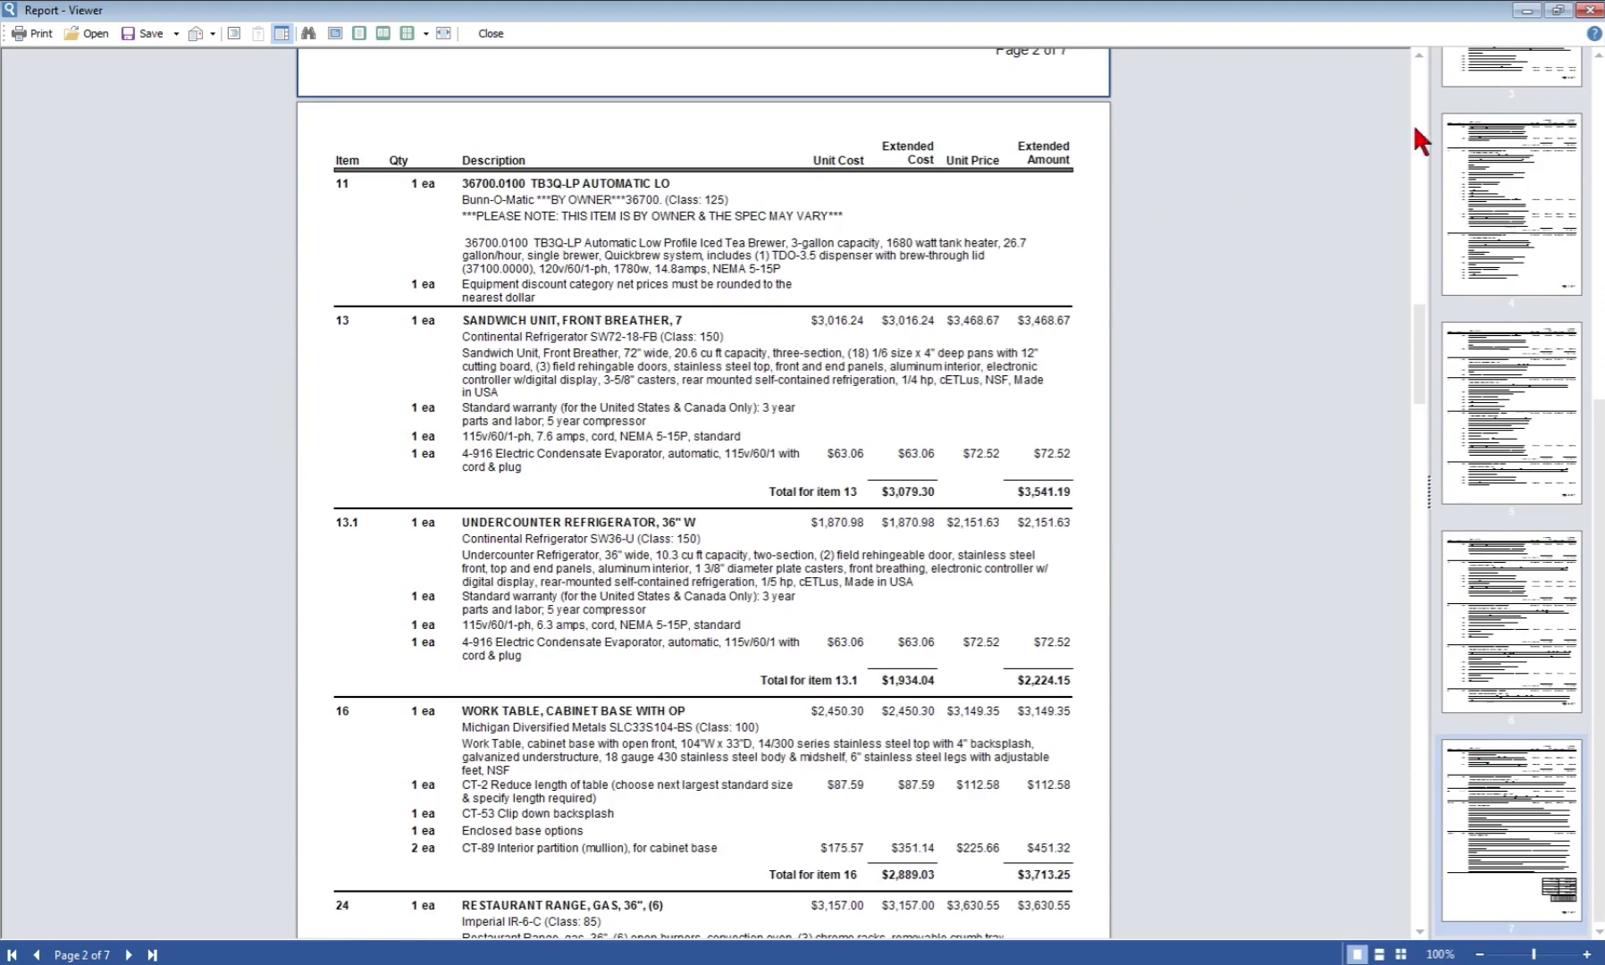
{"action": "left_click", "coordinate": [1592, 11]}
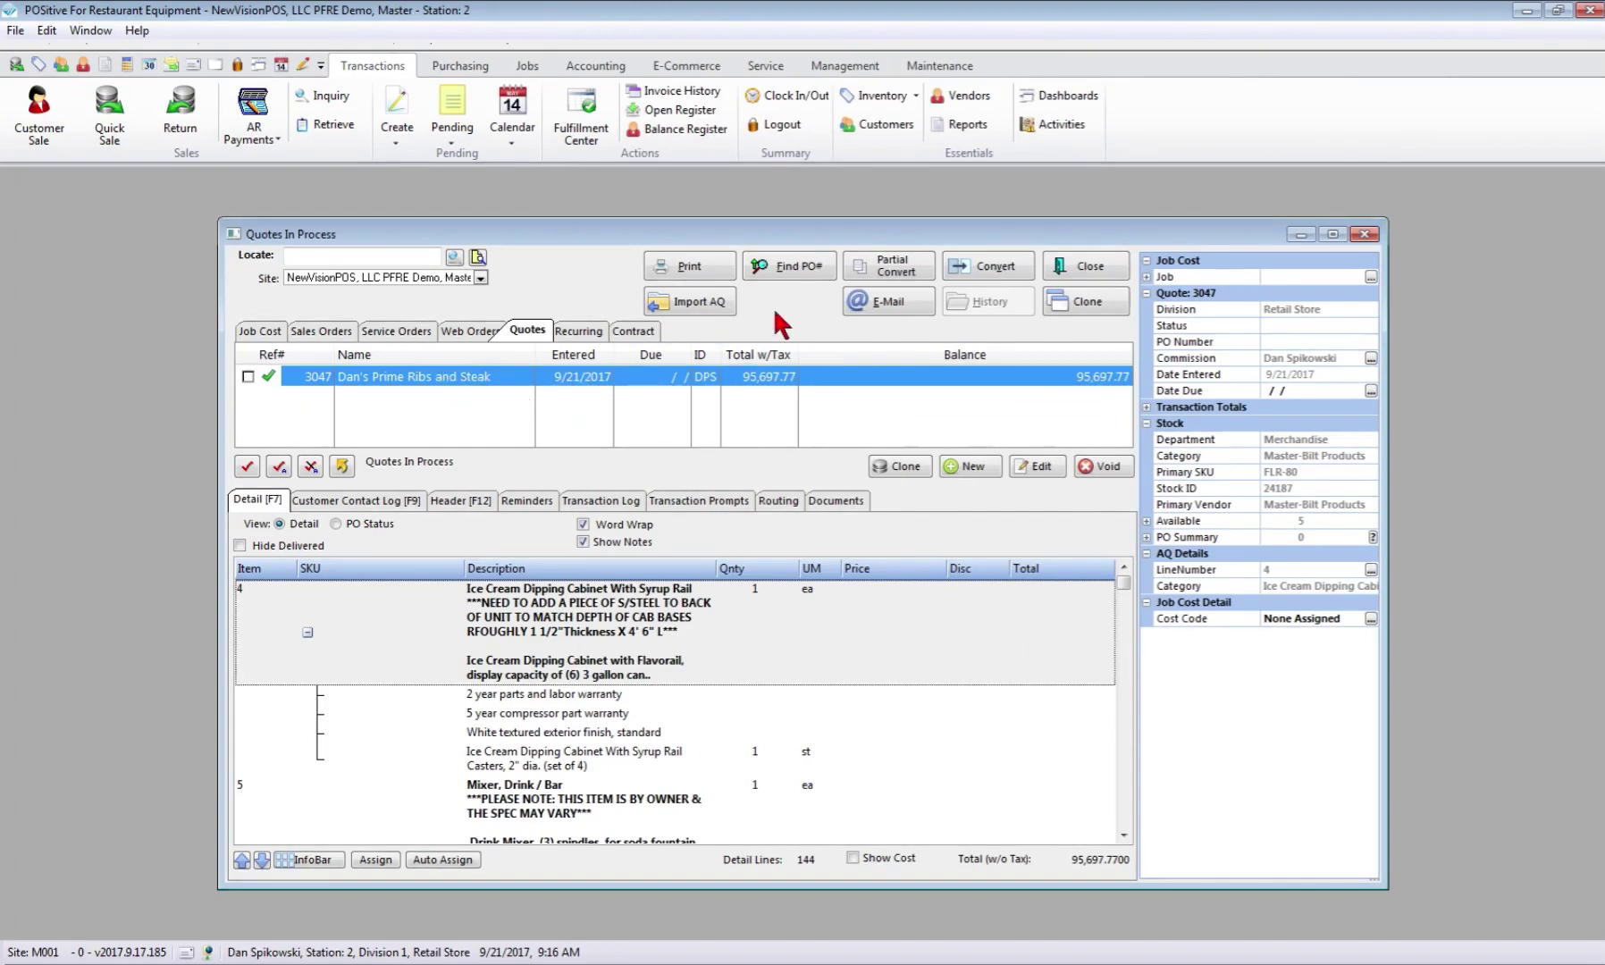
Convert the Dan's Prime Ribs and Steak quote to a sales order without assigning stock
{"action": "left_click", "coordinate": [1007, 267]}
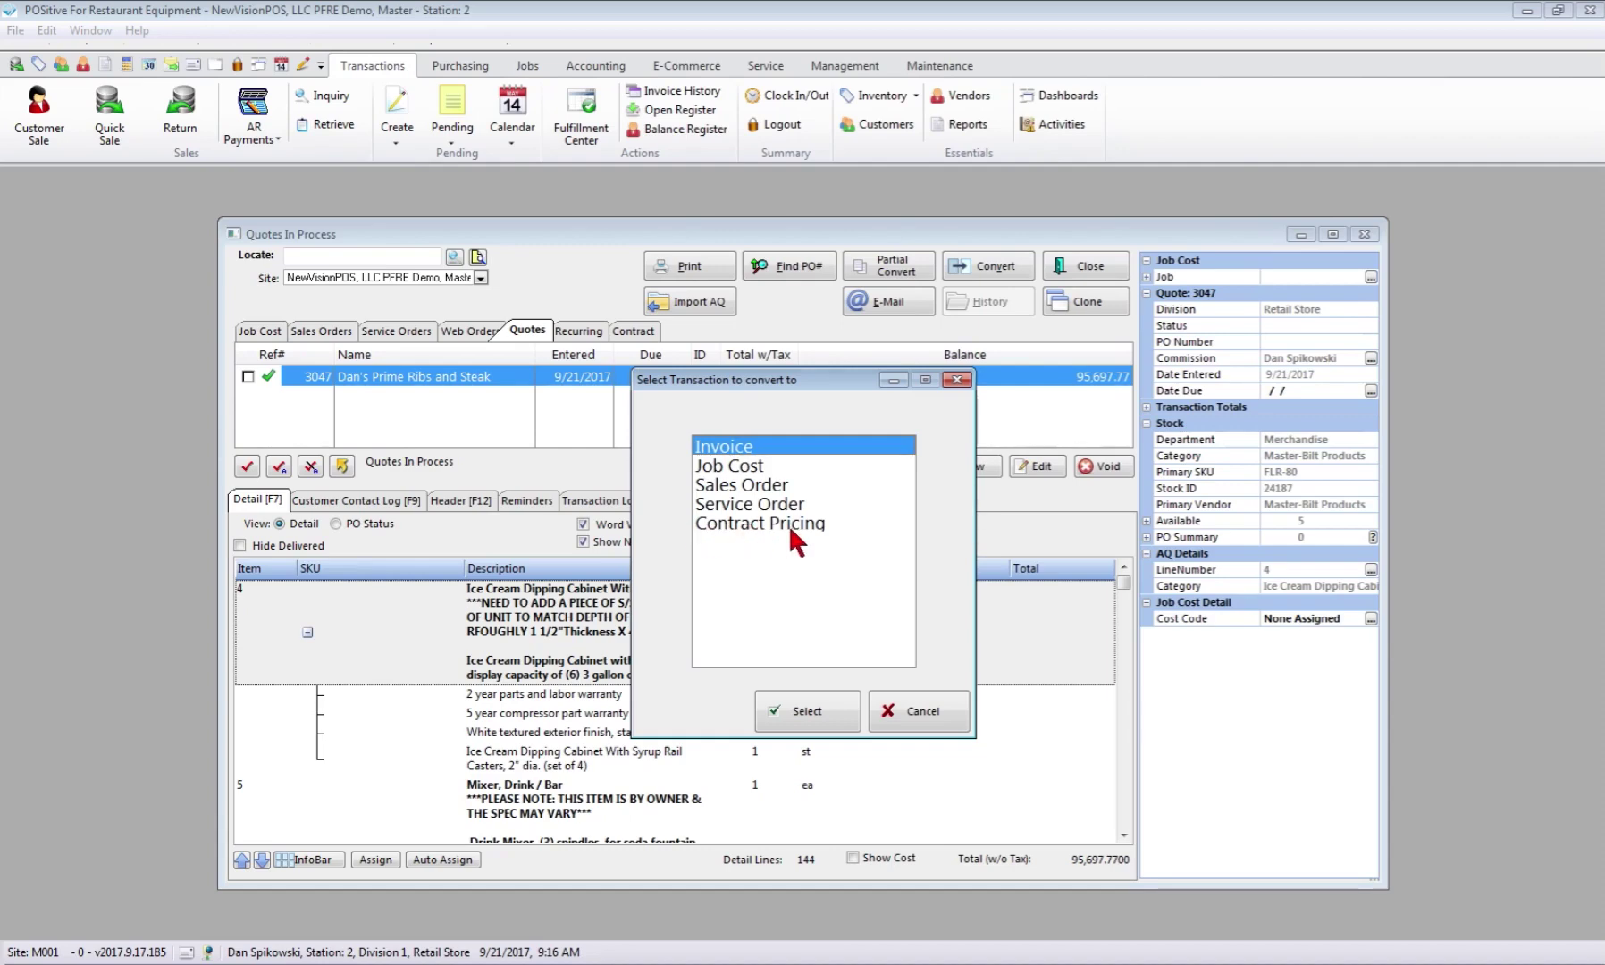
{"action": "left_click", "coordinate": [735, 490]}
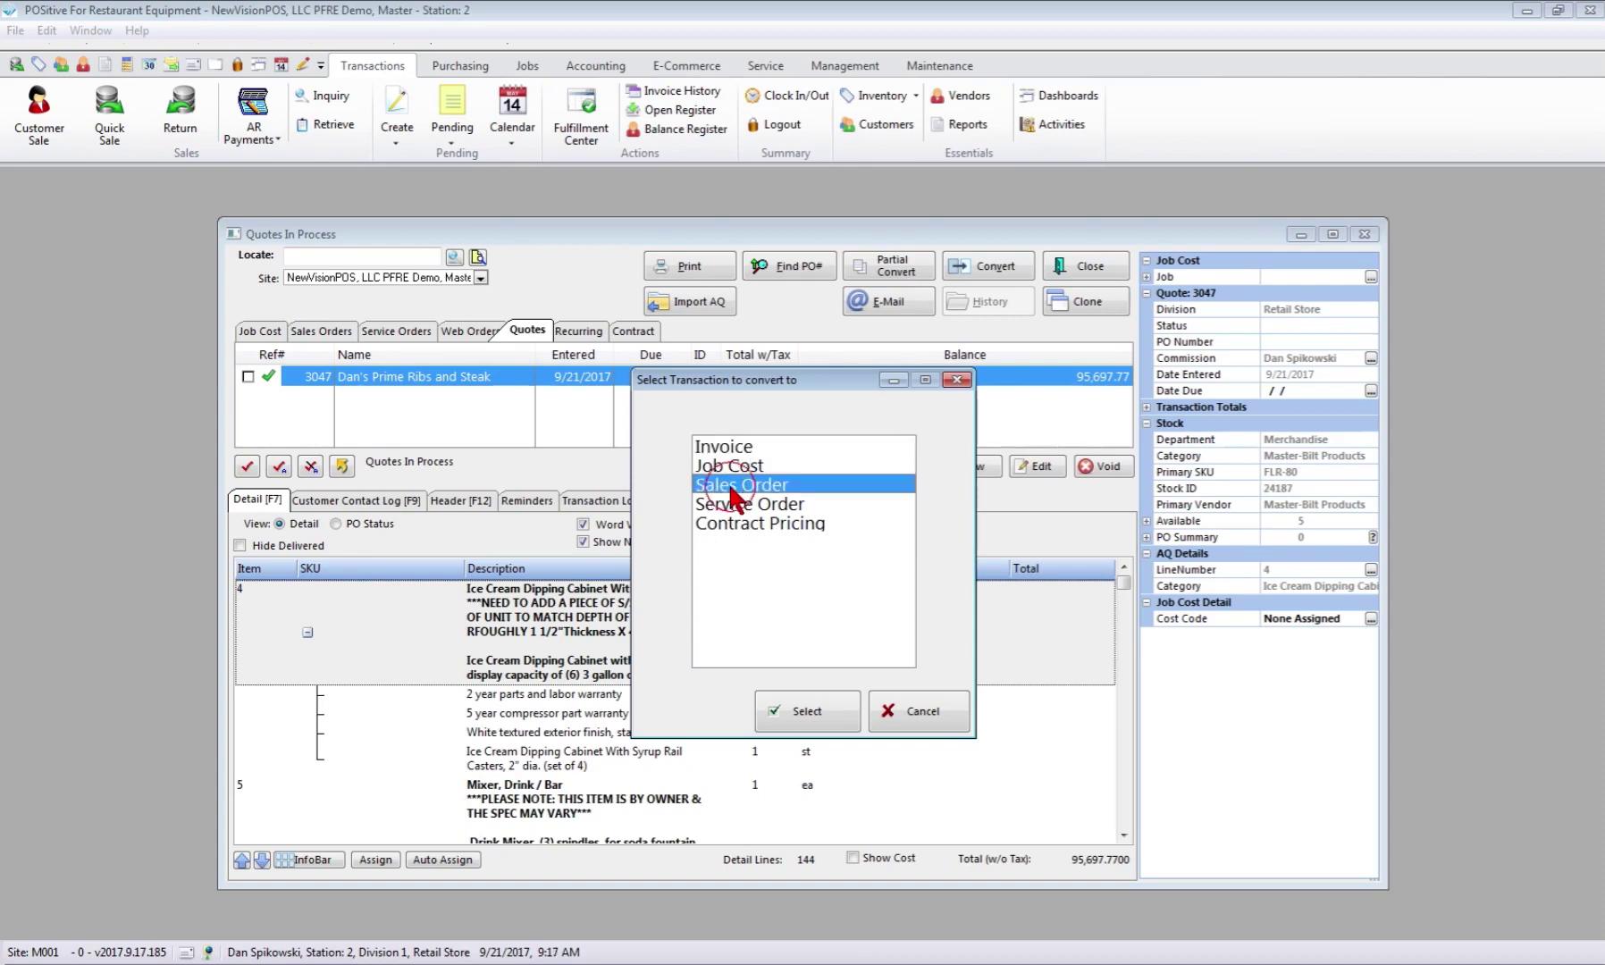
{"action": "left_click", "coordinate": [809, 719]}
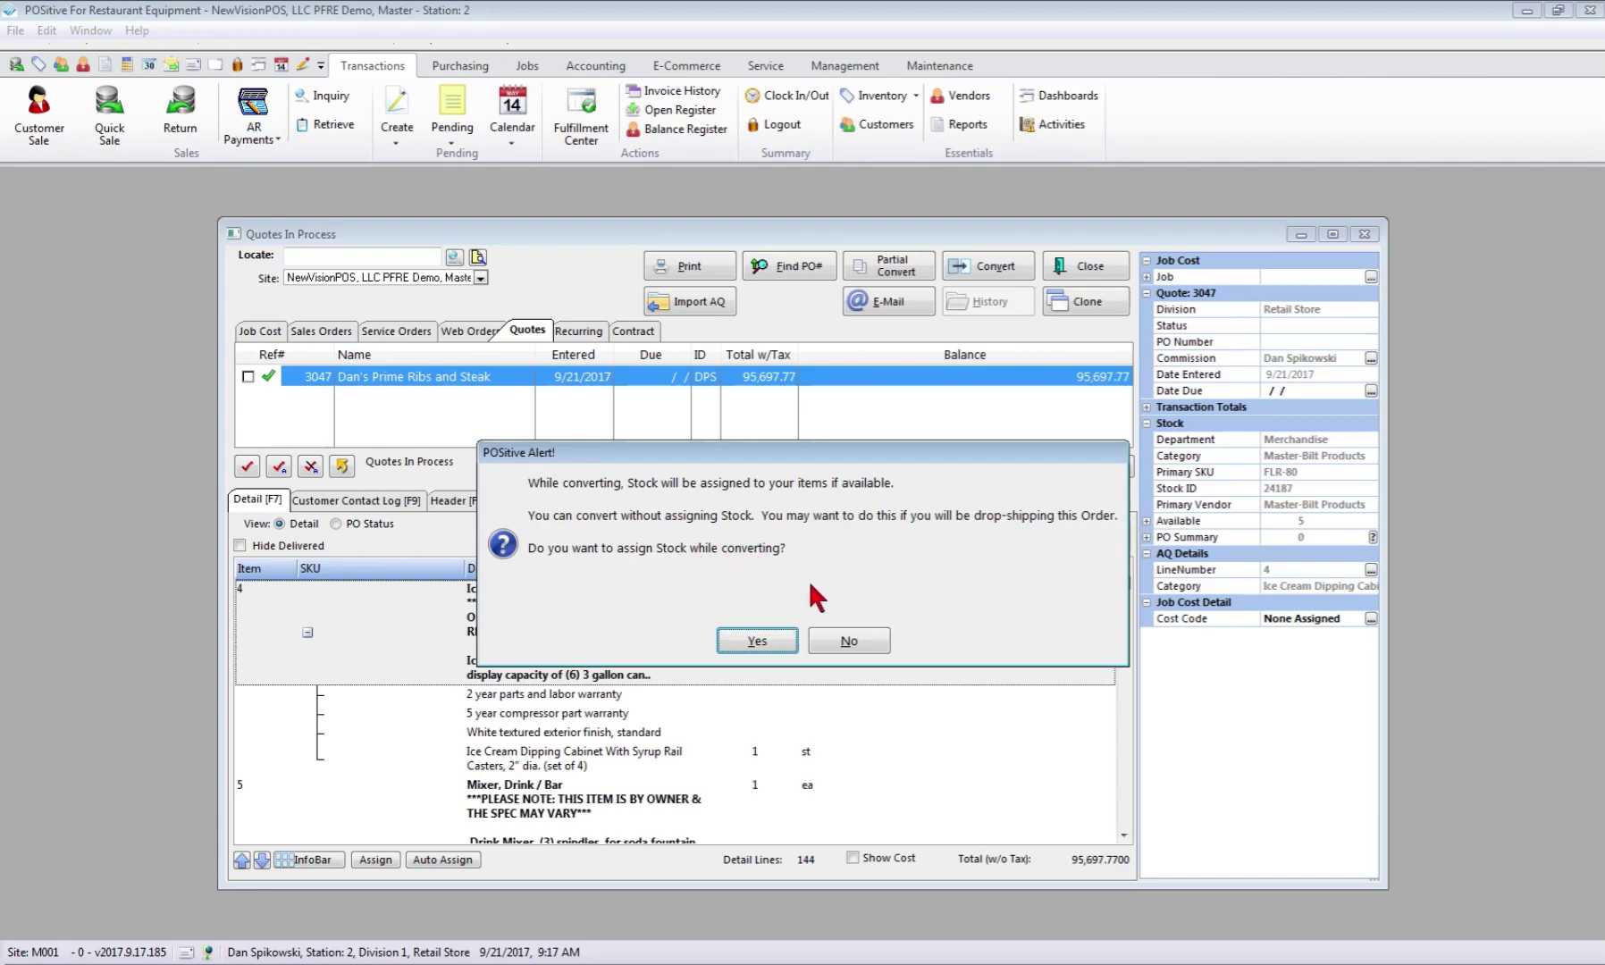
{"action": "left_click", "coordinate": [849, 641]}
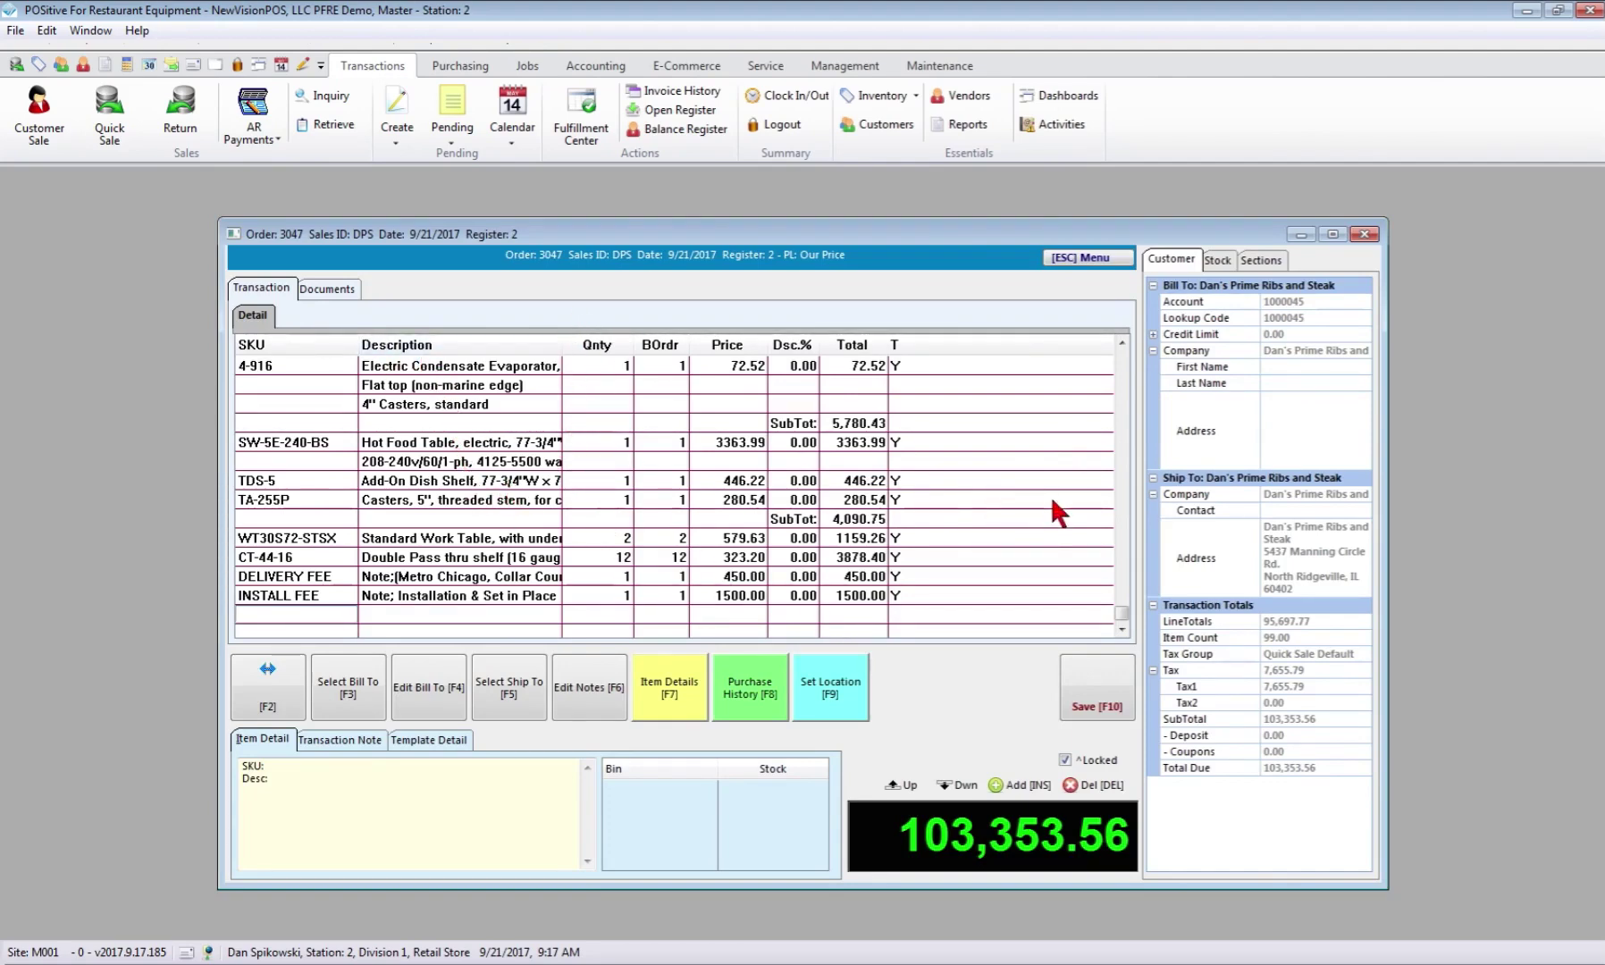
Examine the item details of the INSTALL FEE and WT30S72-STSX lines, viewing the work table's editable descriptions without saving changes
{"action": "left_click", "coordinate": [1122, 616]}
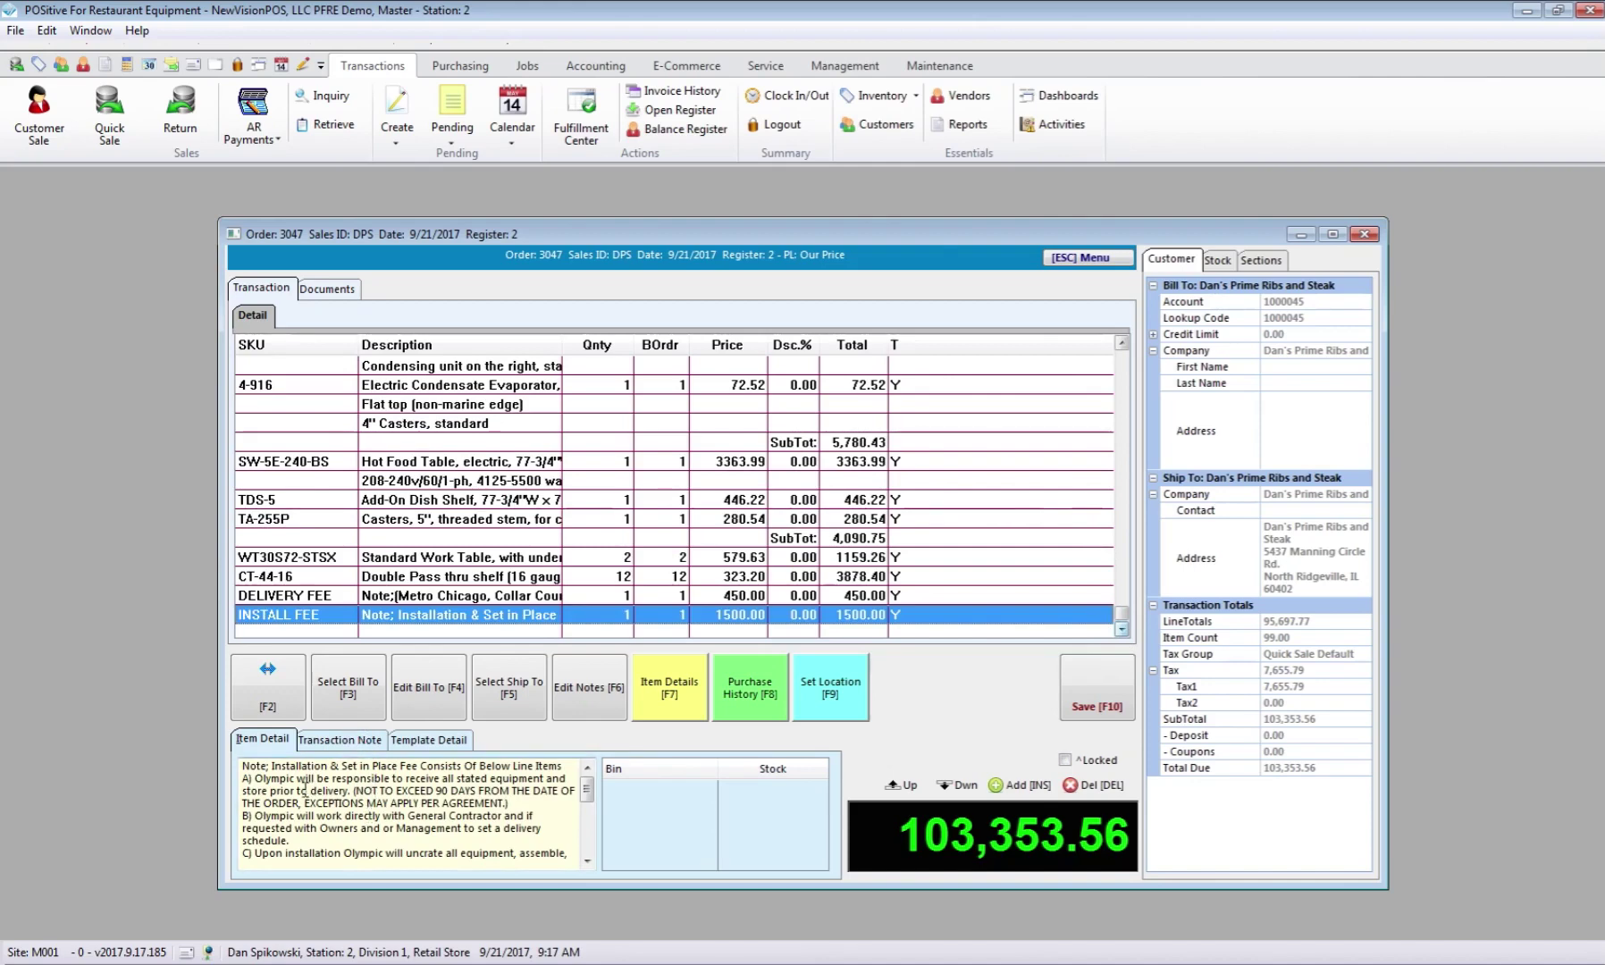
{"action": "left_click", "coordinate": [390, 562]}
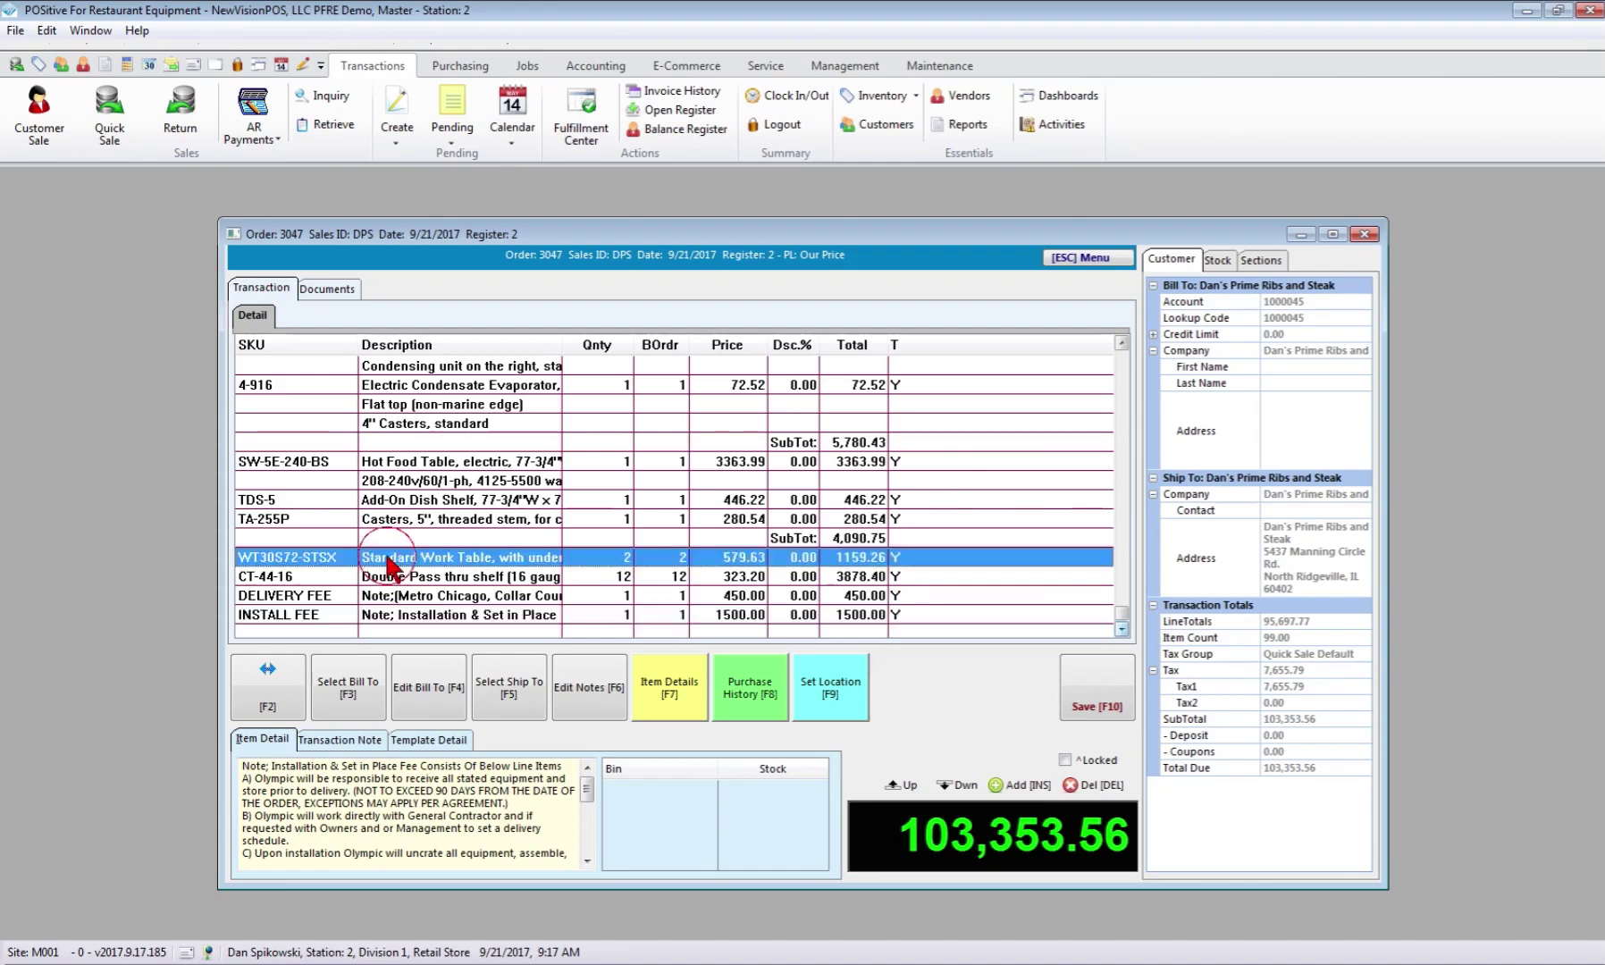
{"action": "left_click", "coordinate": [384, 840]}
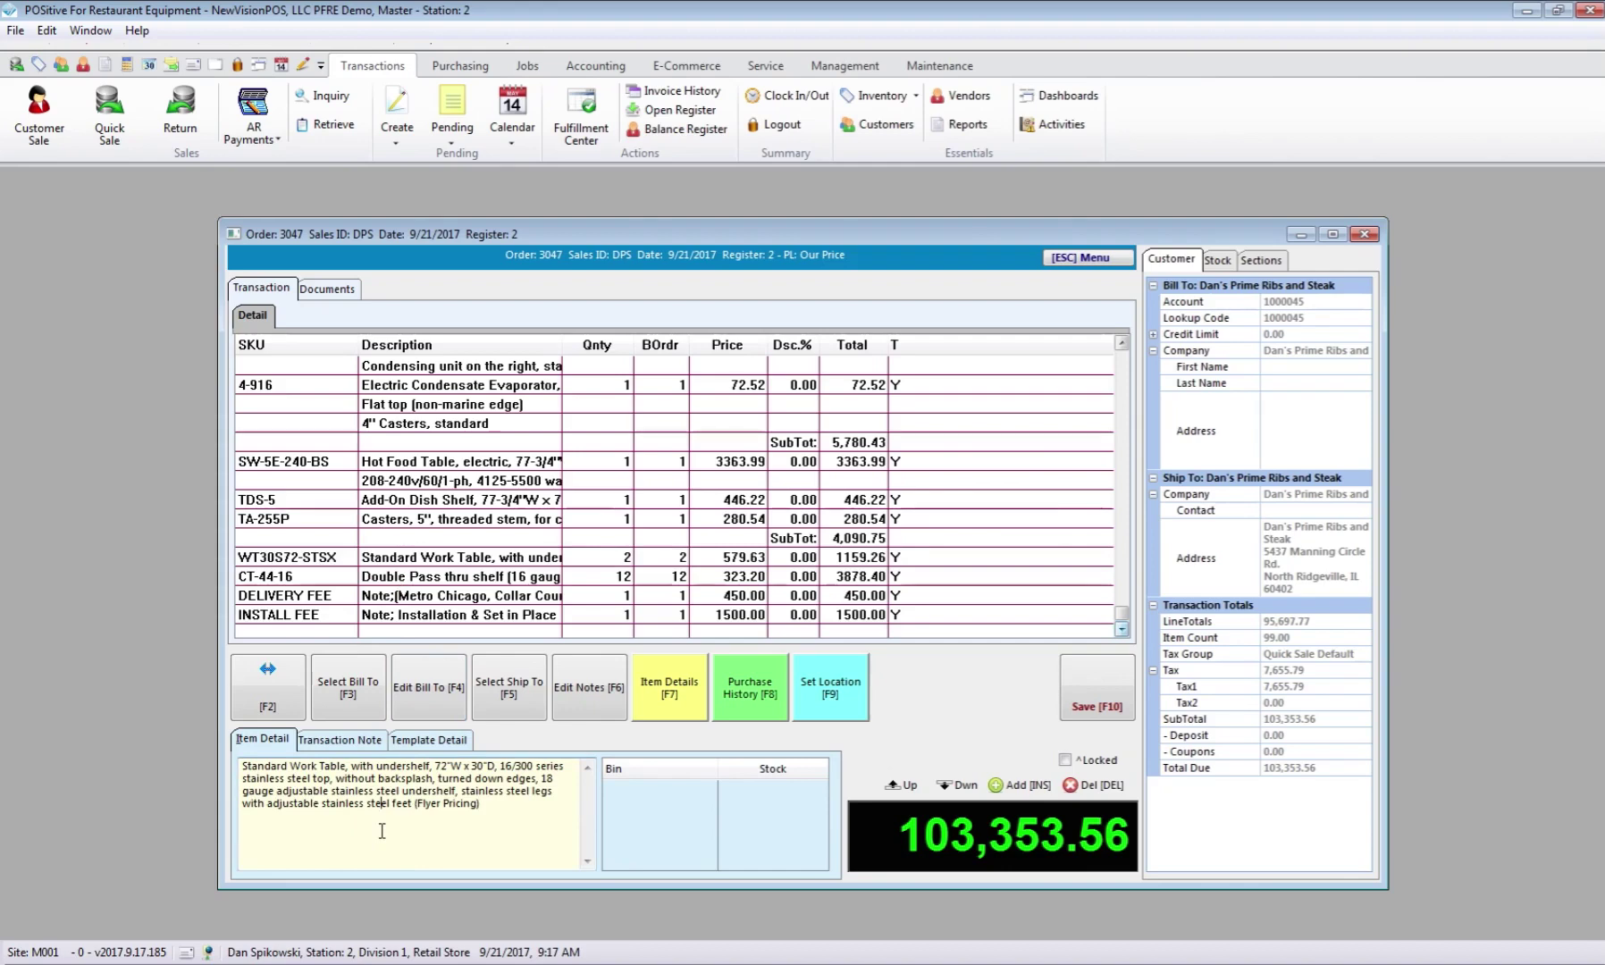
{"action": "double_click", "coordinate": [382, 833]}
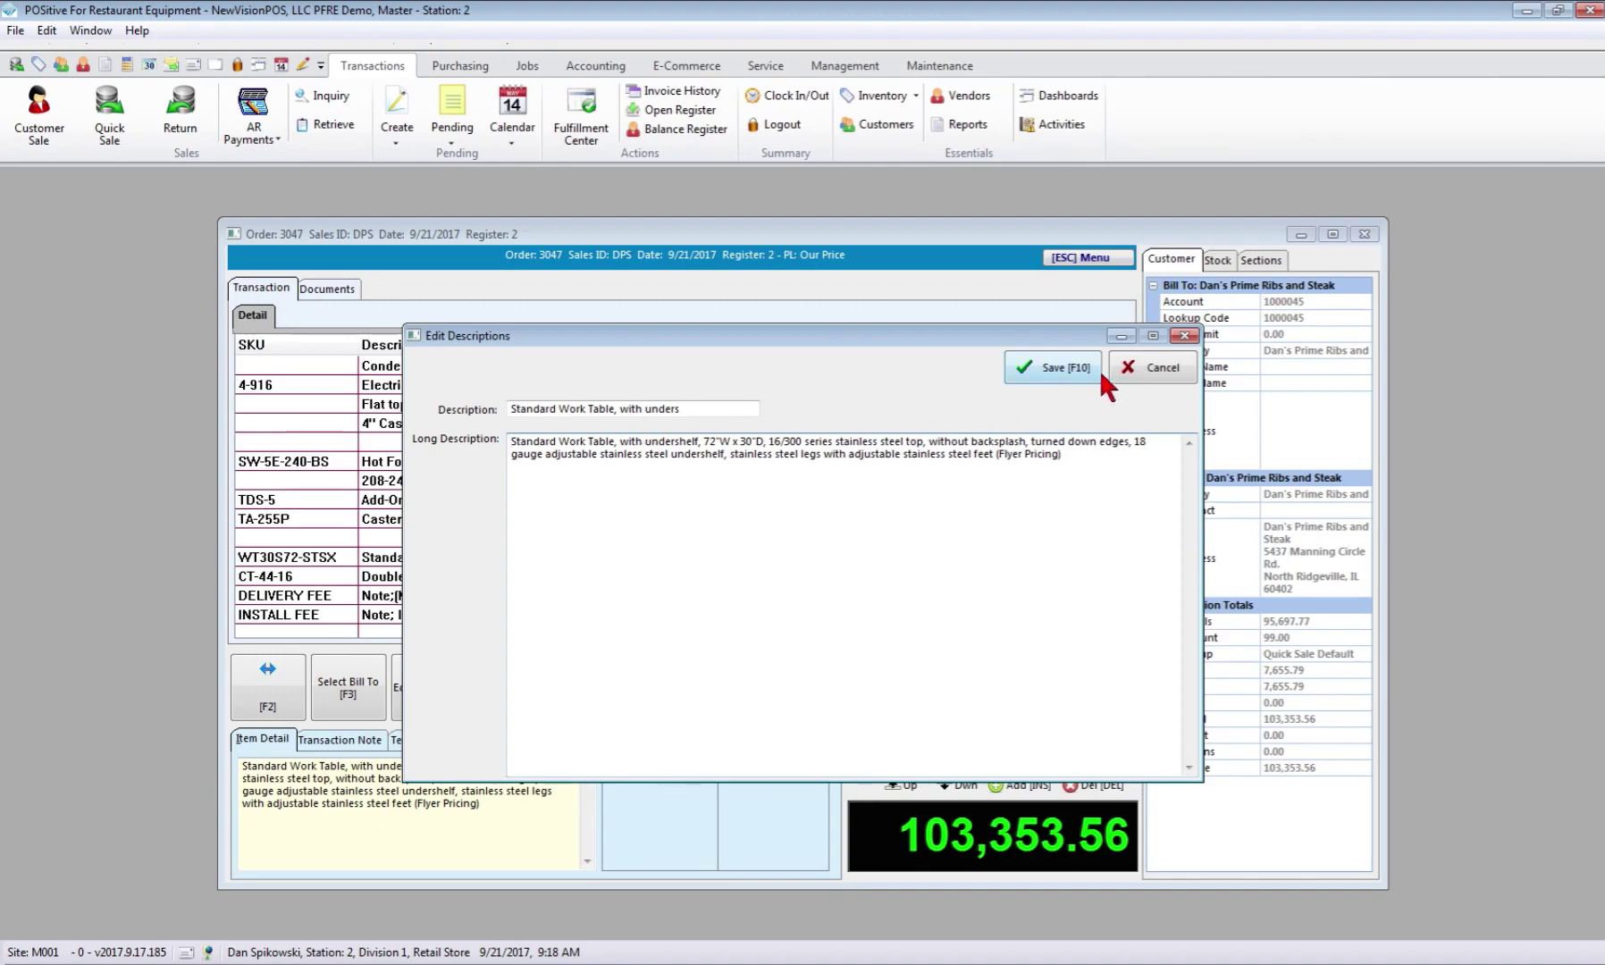
{"action": "left_click", "coordinate": [1171, 362]}
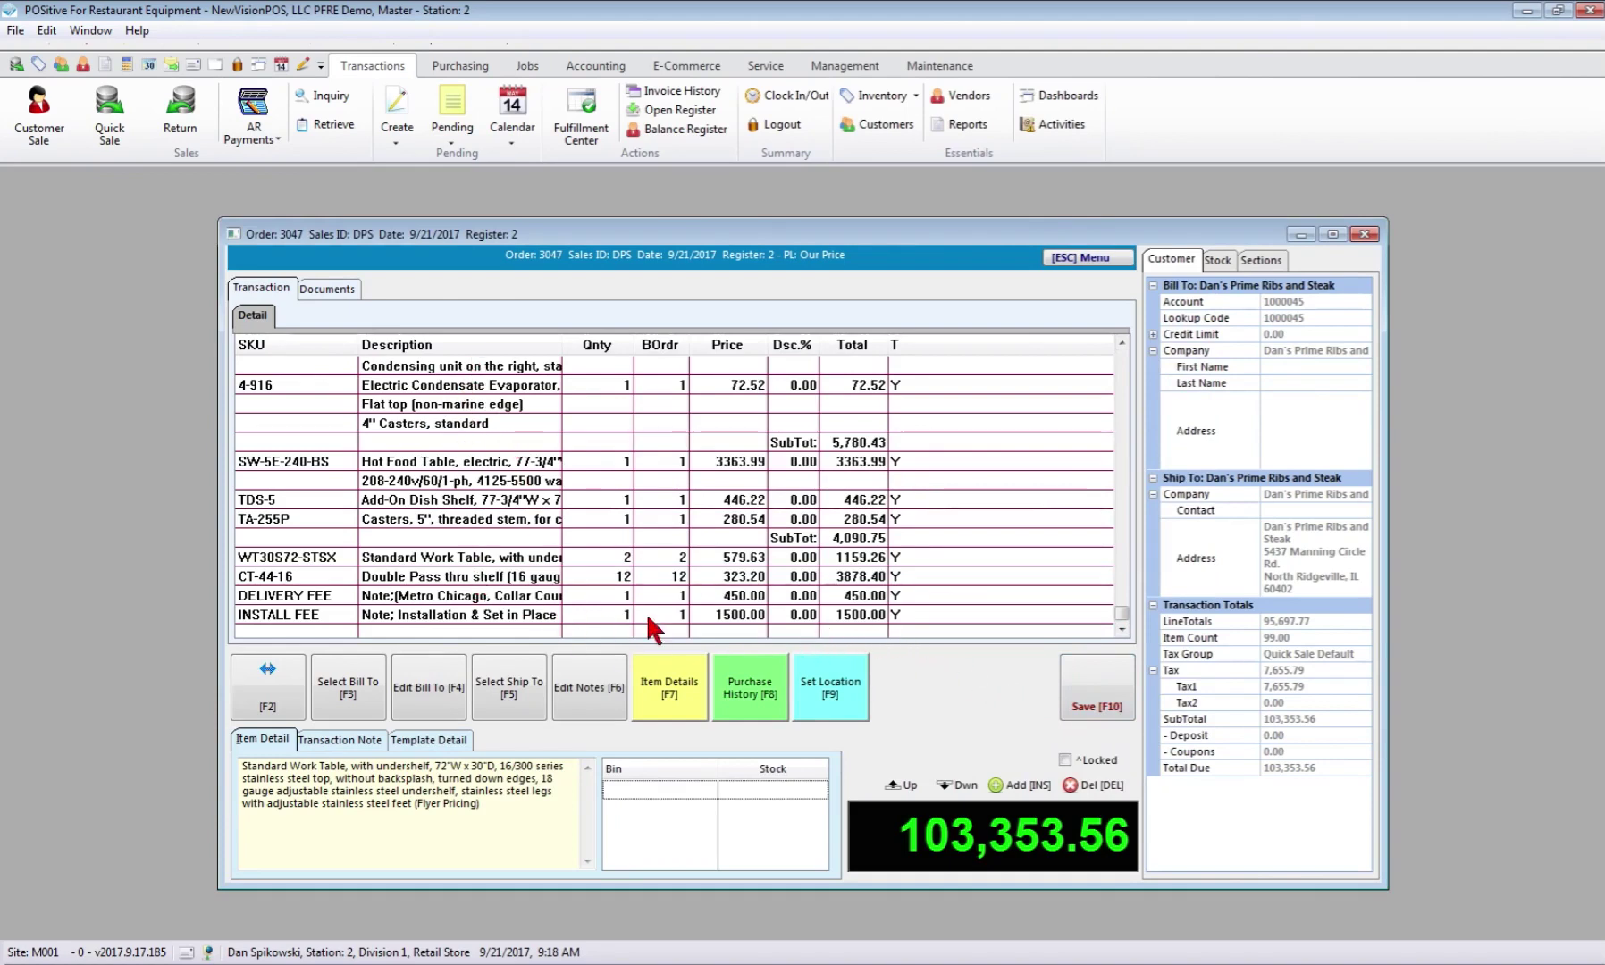
Save the sales order with the customer's purchase order number and a due date of 9/28/2017
{"action": "left_click", "coordinate": [1092, 688]}
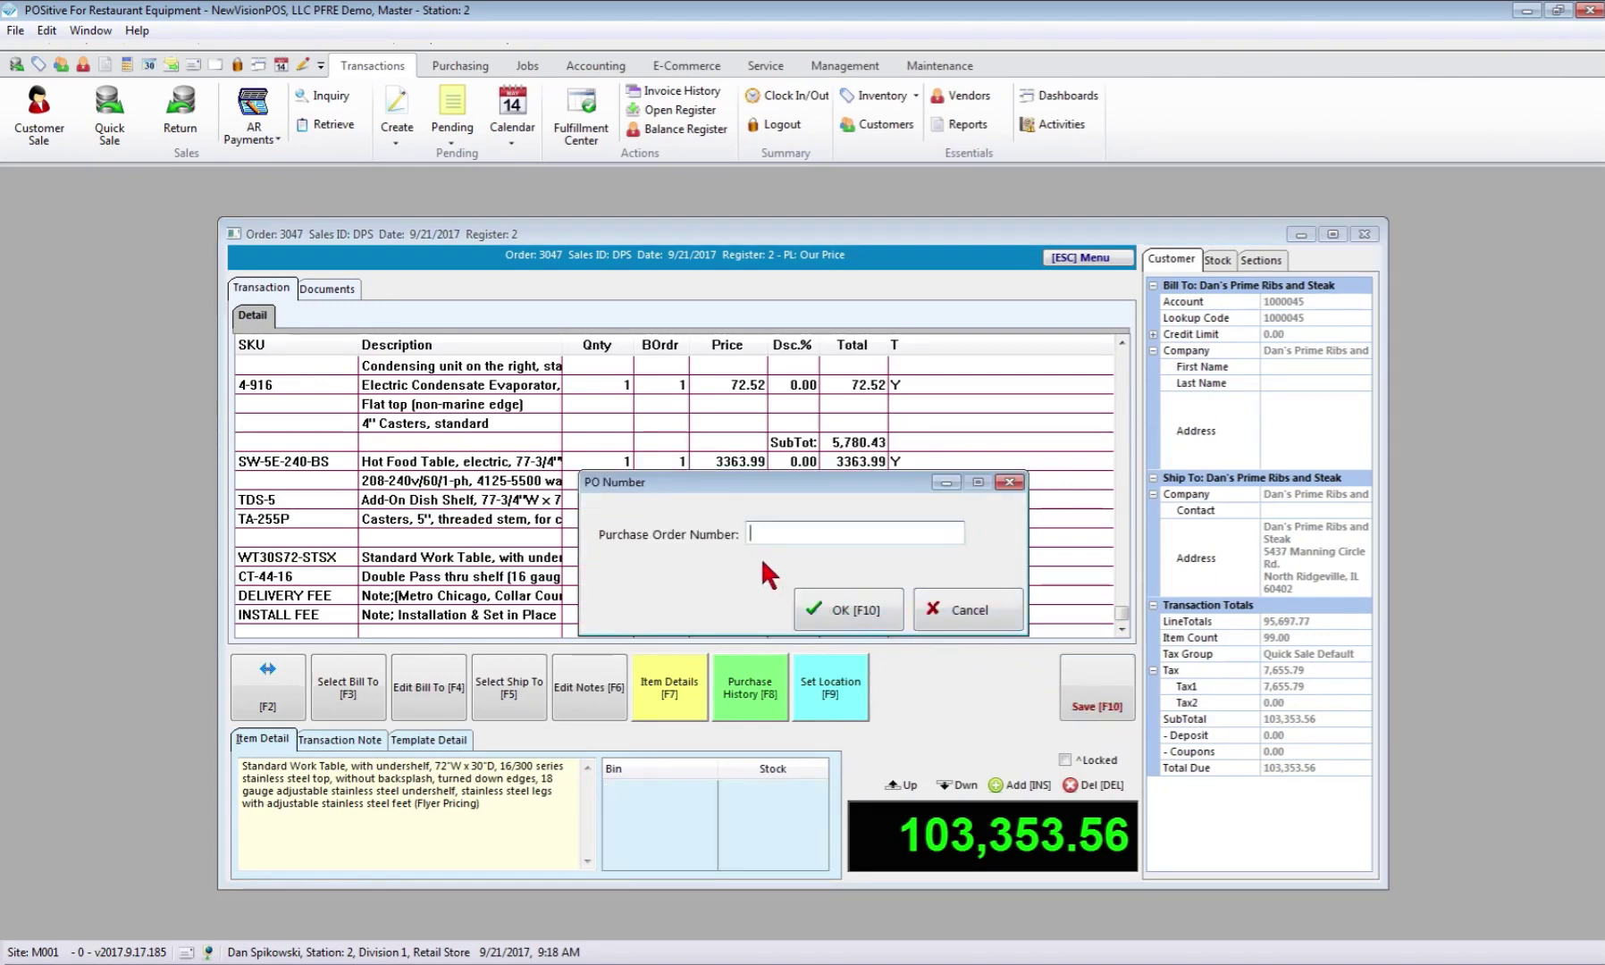
{"action": "left_click", "coordinate": [793, 533]}
{"action": "type", "text": "4487"}
{"action": "left_click", "coordinate": [860, 607]}
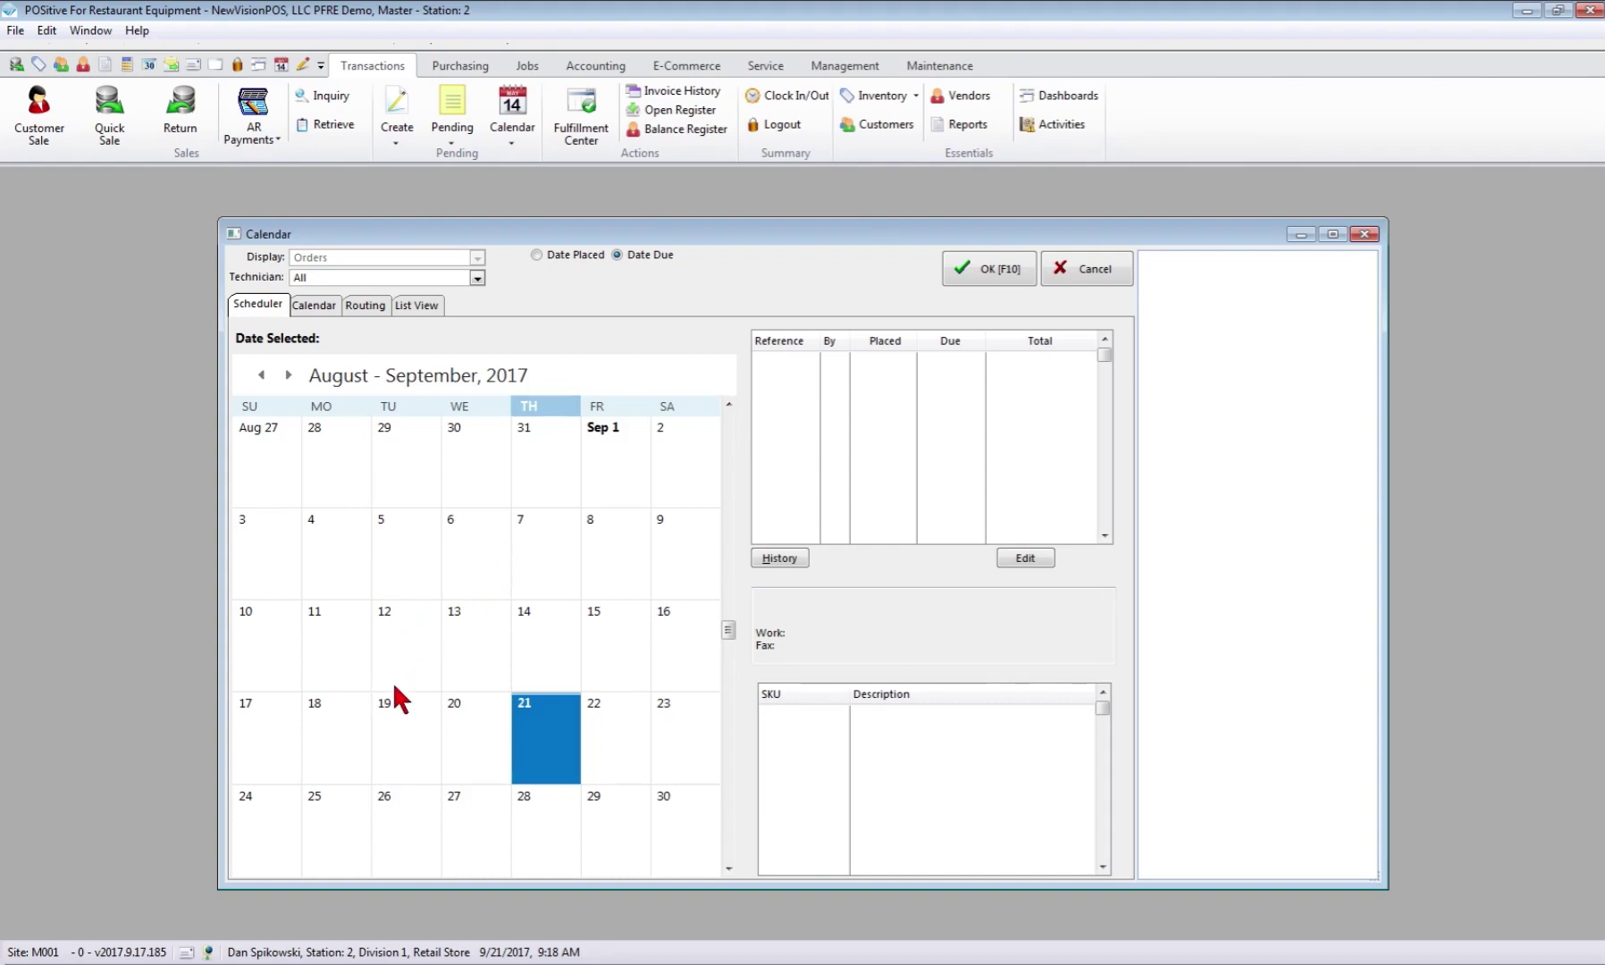
{"action": "left_click", "coordinate": [546, 815]}
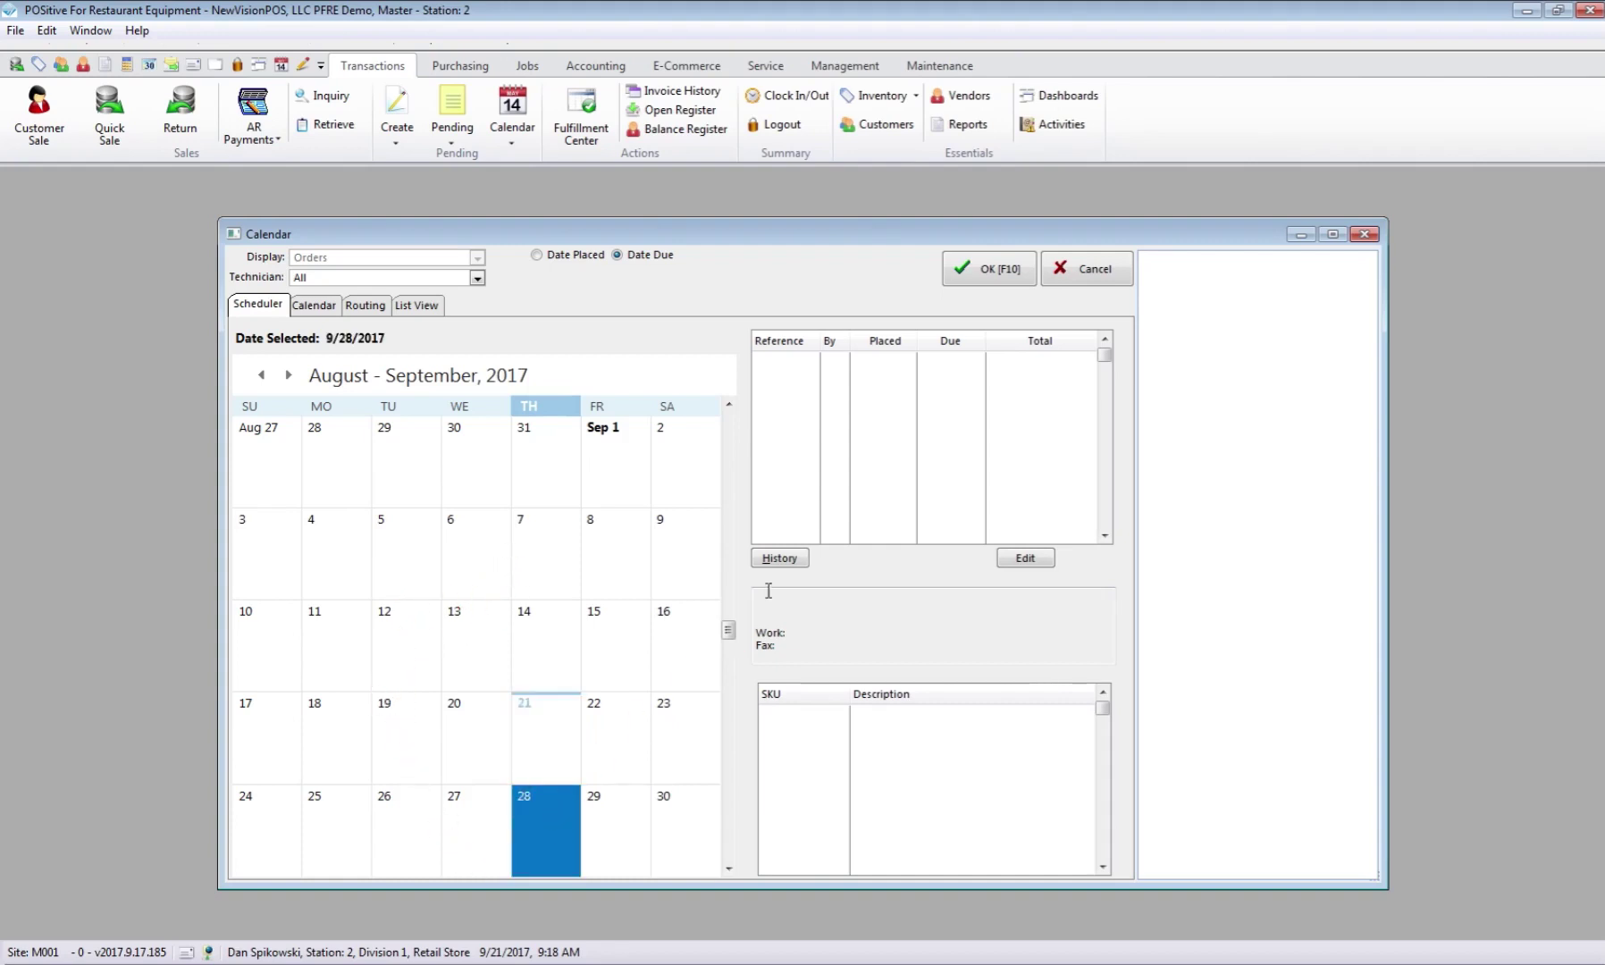
{"action": "left_click", "coordinate": [987, 261]}
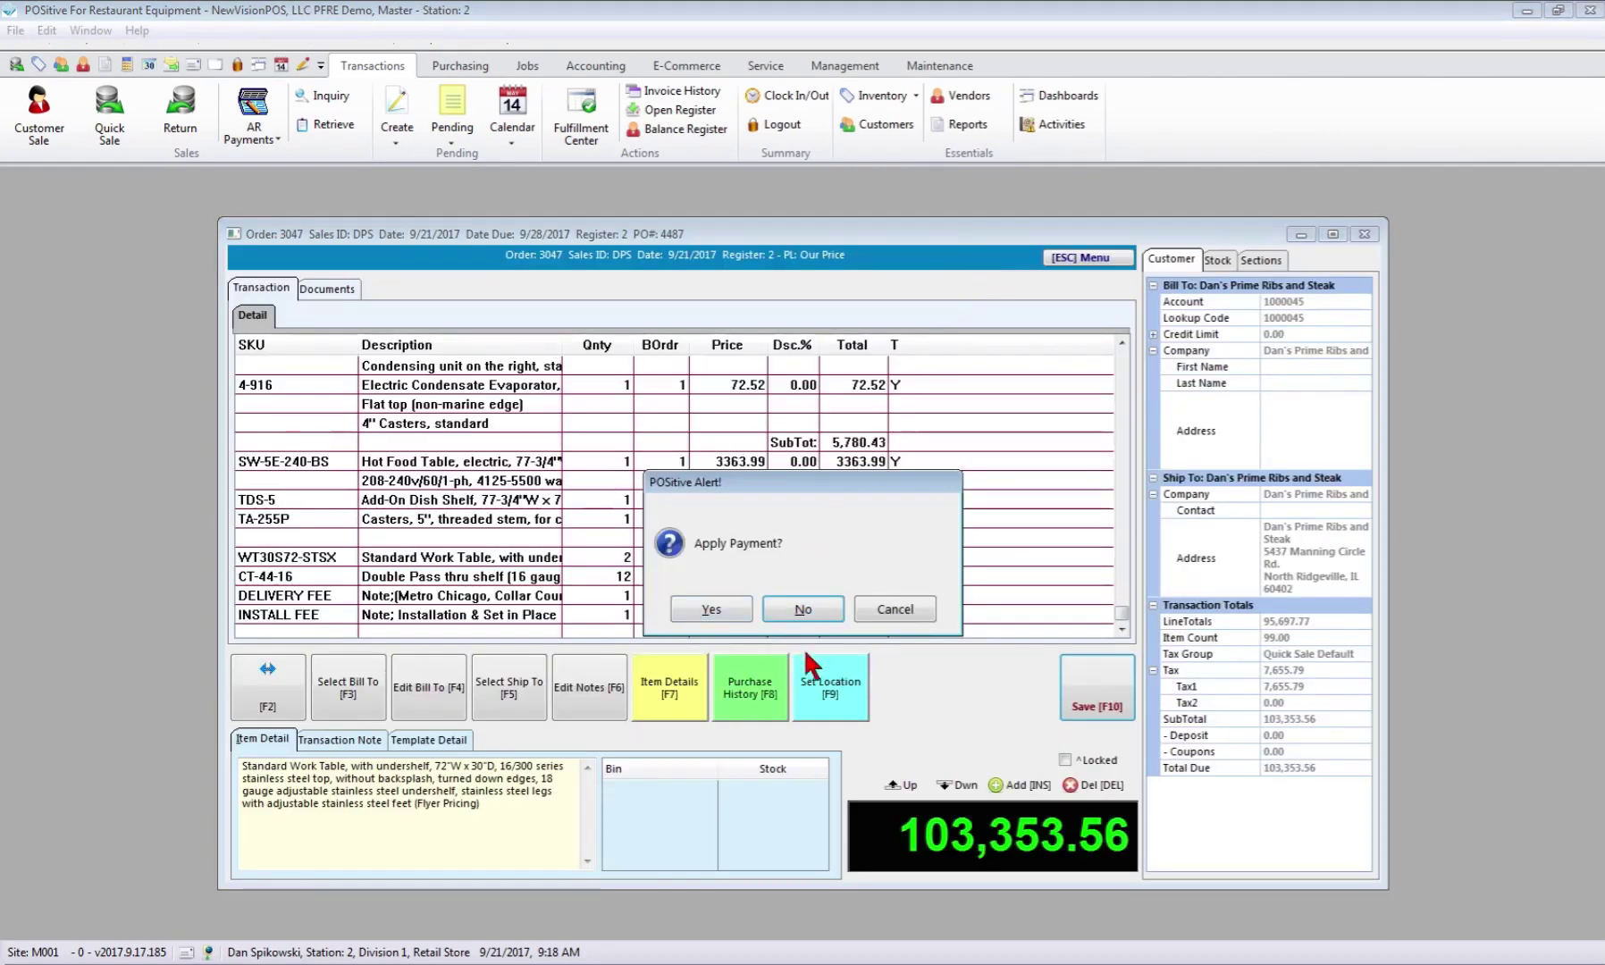
Apply a 50,000.00 payment to the order, tendered by check with the check number entered
{"action": "left_click", "coordinate": [720, 608]}
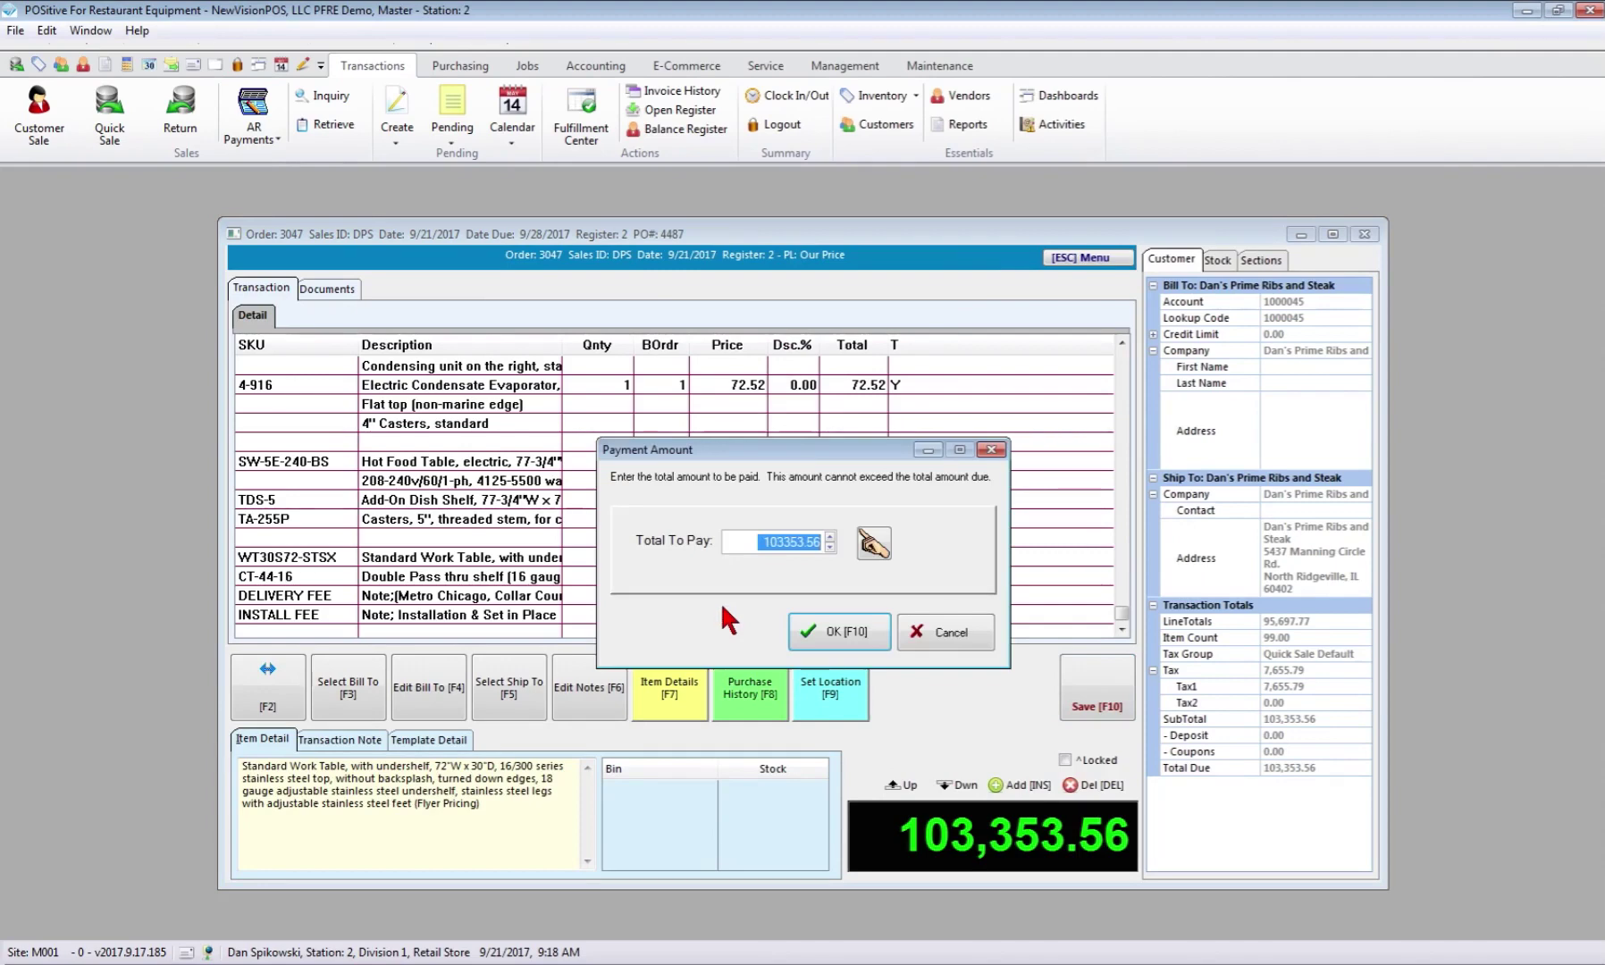
{"action": "type", "text": "50000."}
{"action": "left_click", "coordinate": [836, 636]}
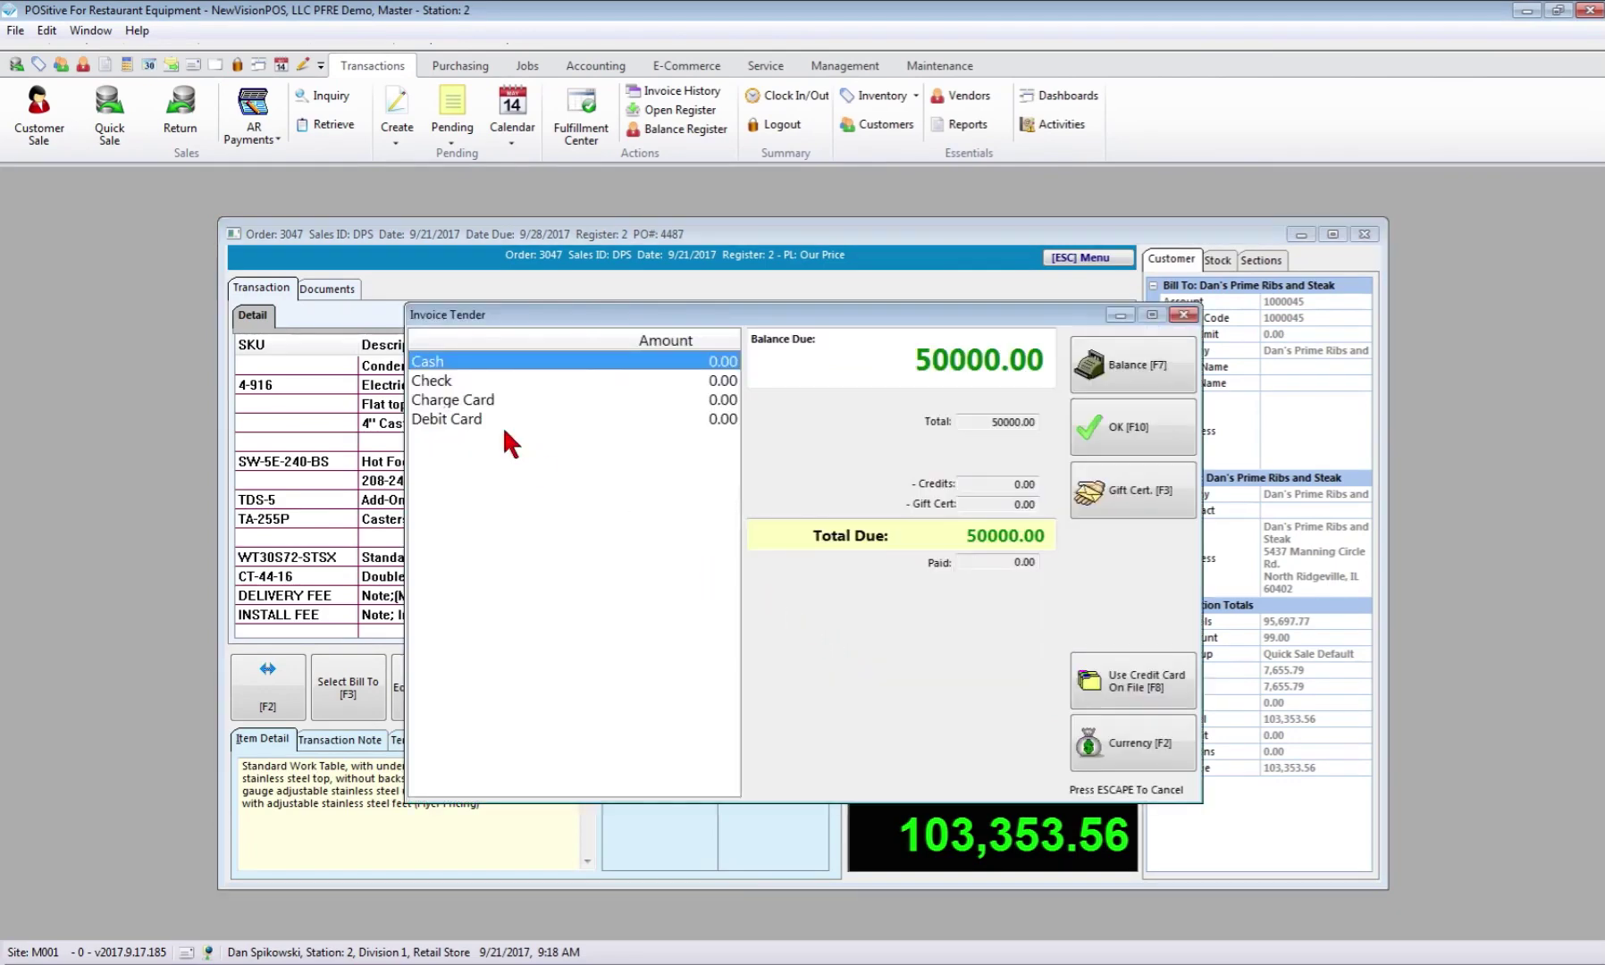
{"action": "left_click", "coordinate": [449, 386]}
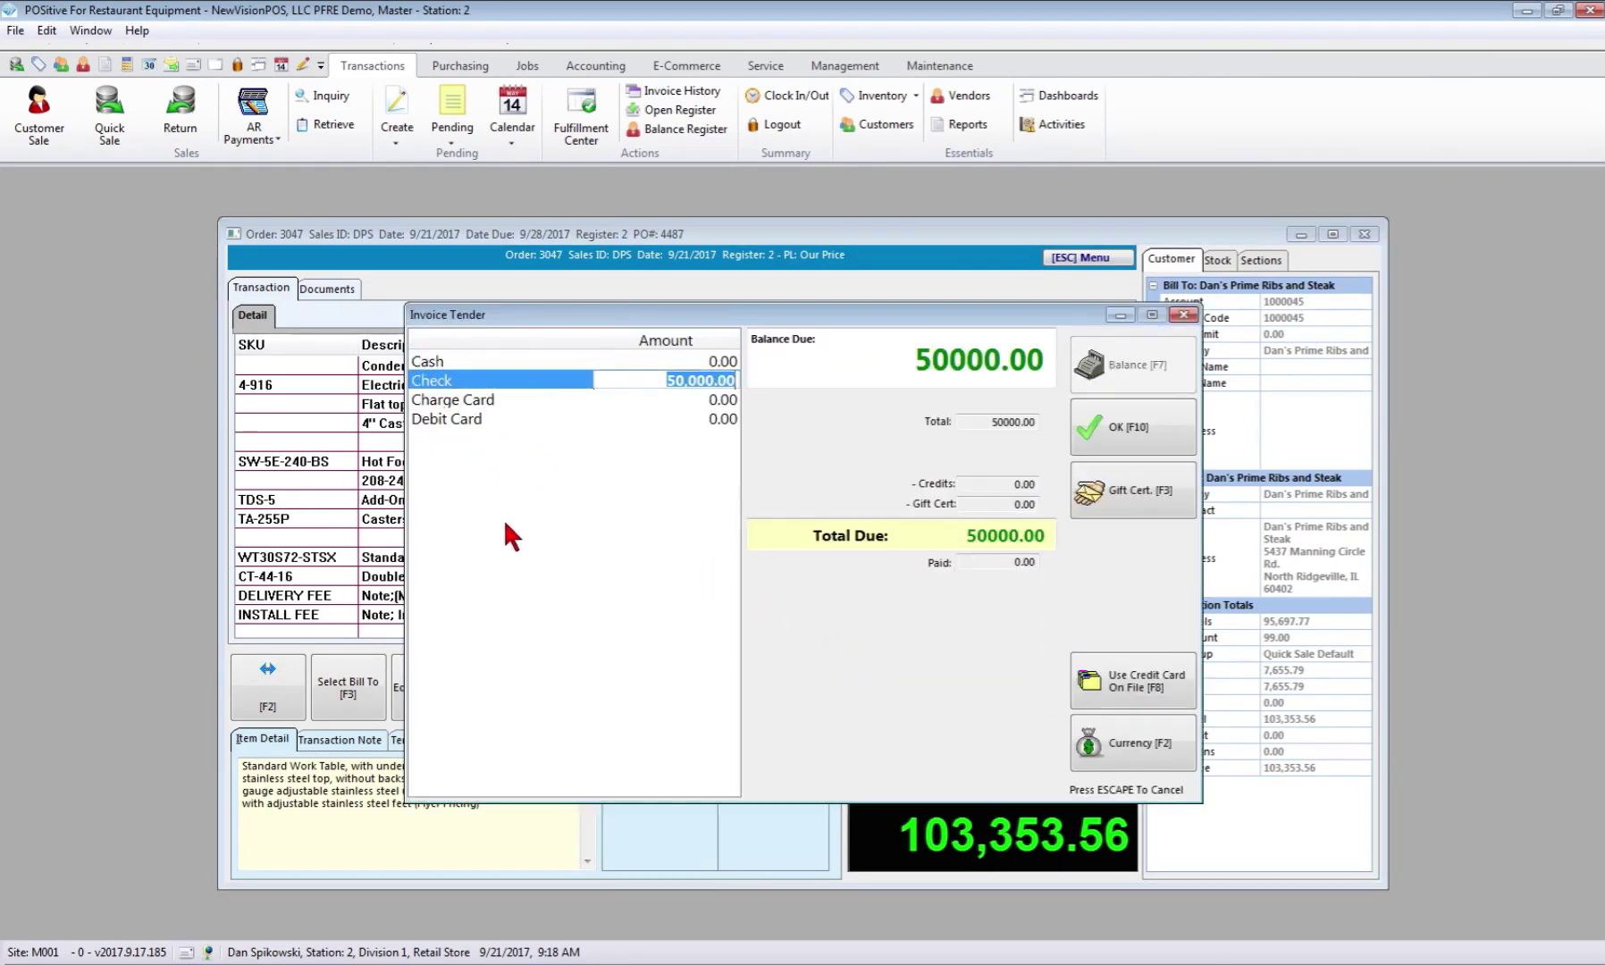
{"action": "left_click", "coordinate": [1117, 425]}
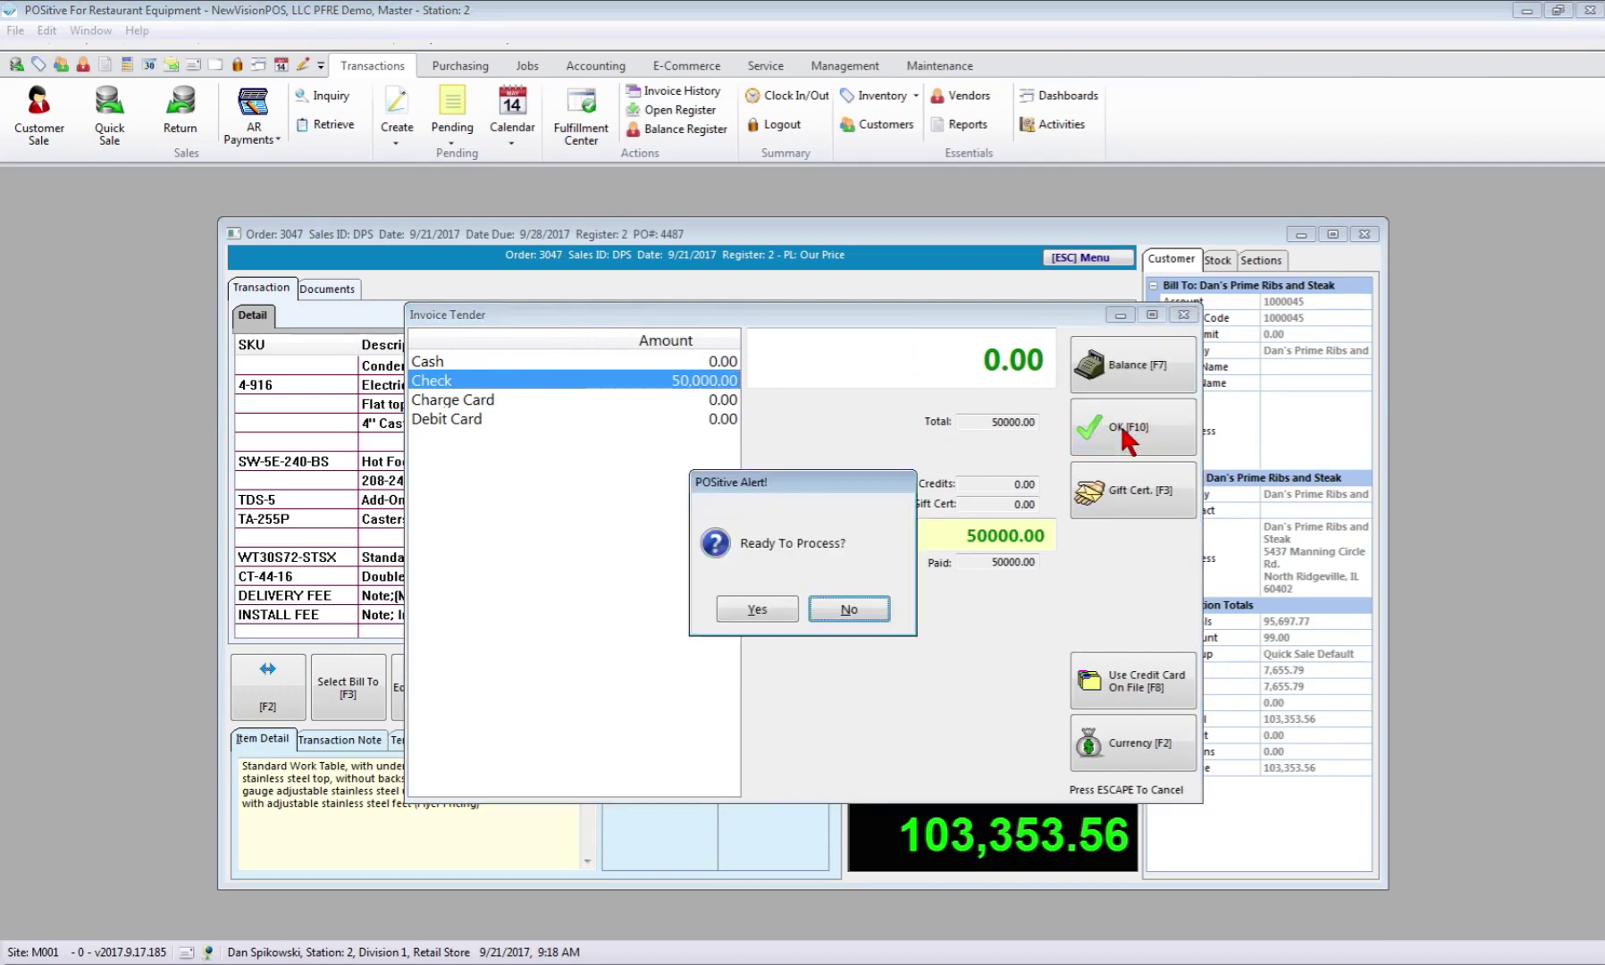
{"action": "left_click", "coordinate": [761, 607]}
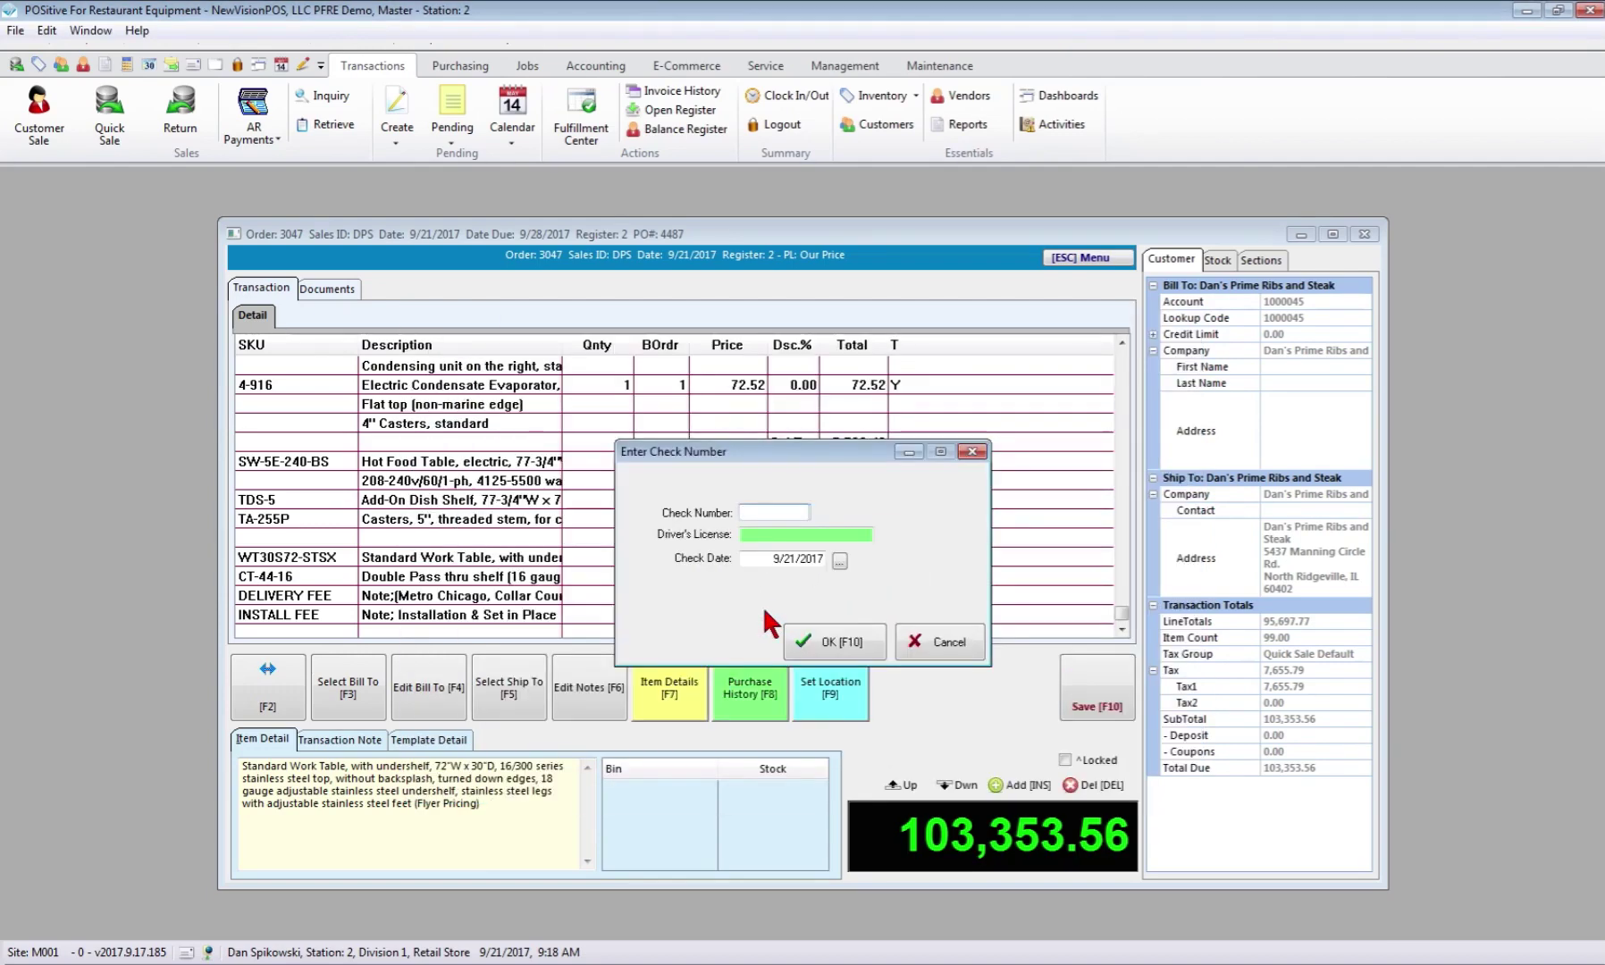
{"action": "type", "text": "5544457"}
{"action": "left_click", "coordinate": [835, 638]}
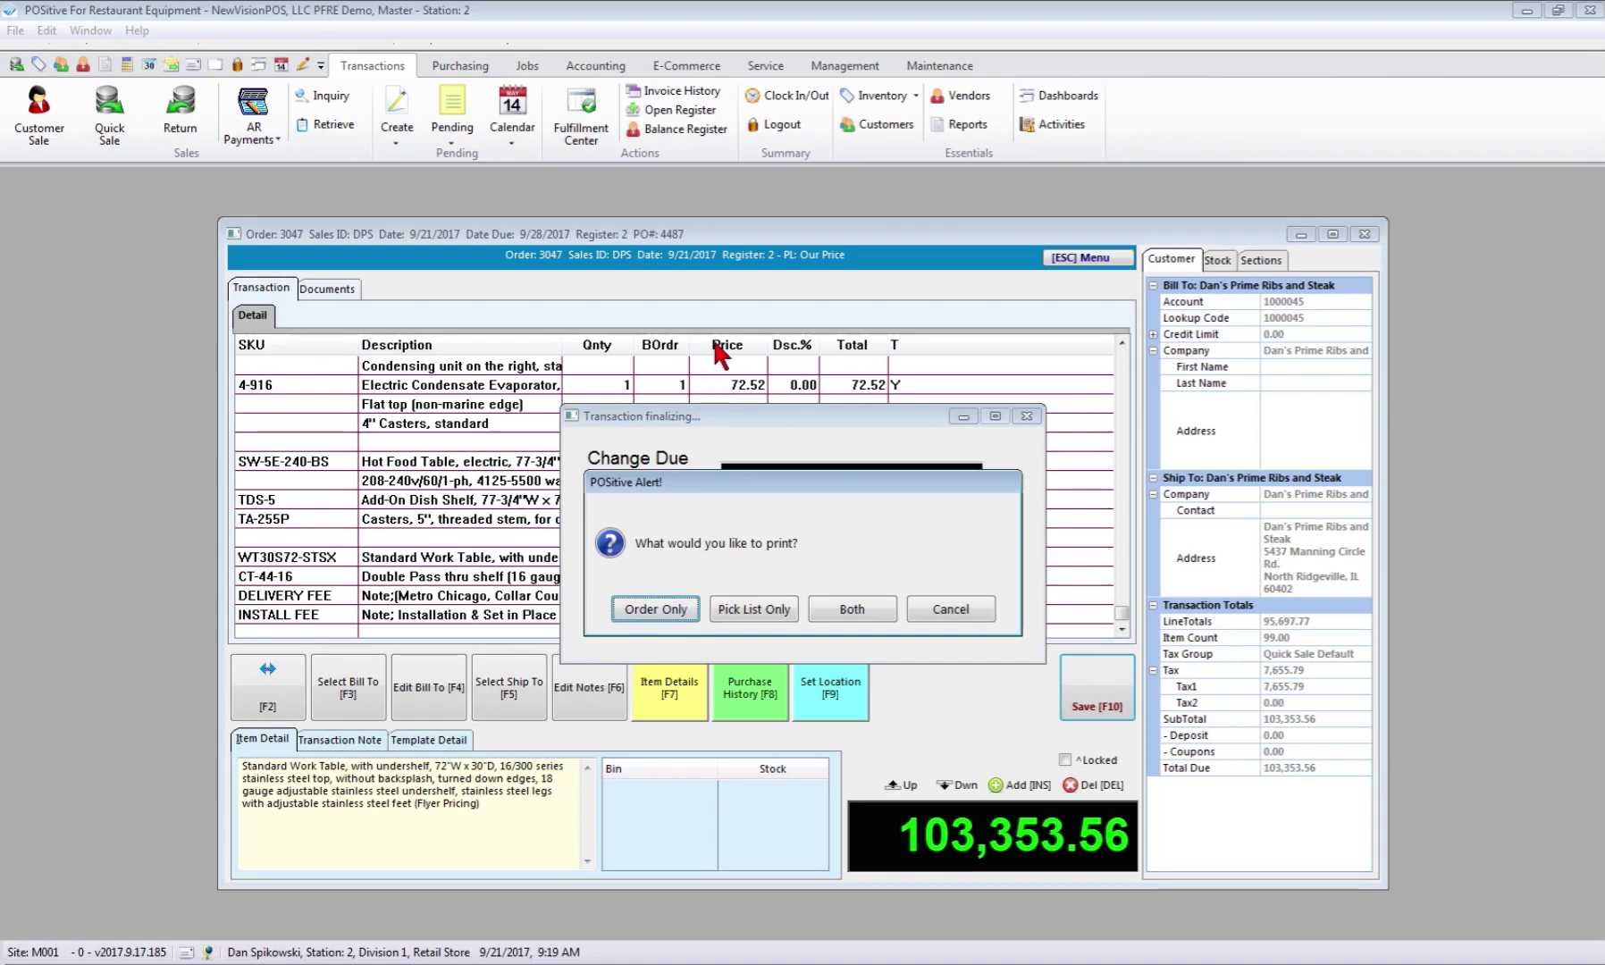
Generate the order-only printout with costs hidden, review it through the second page, and finish the transaction
{"action": "left_click", "coordinate": [653, 611]}
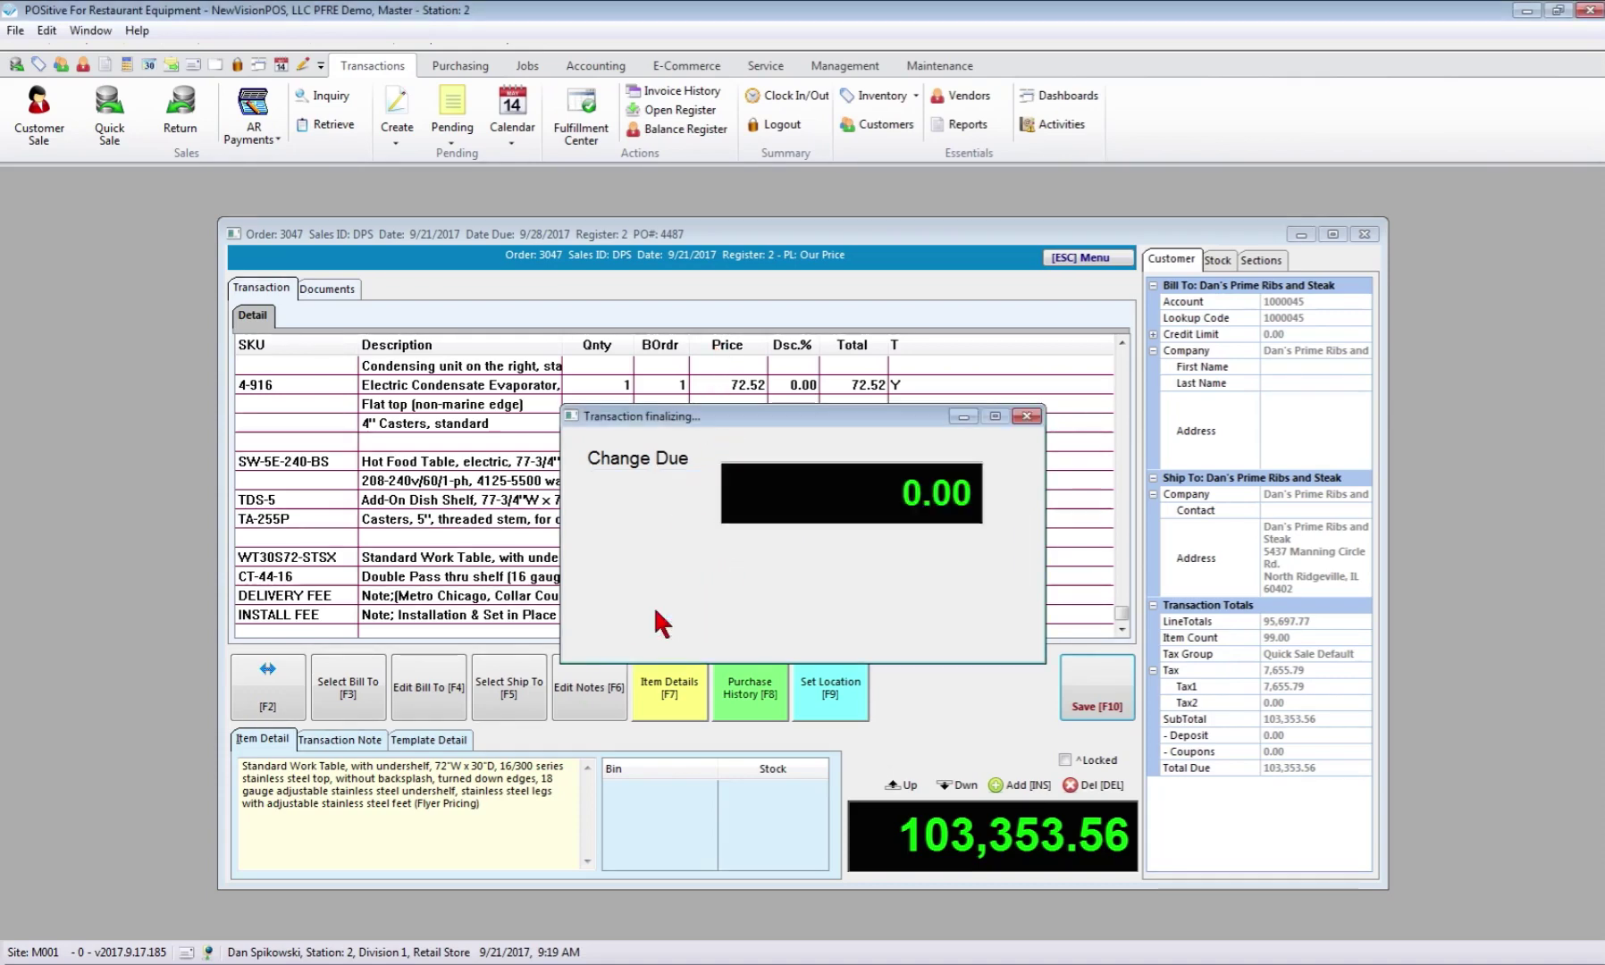
{"action": "left_click", "coordinate": [766, 632]}
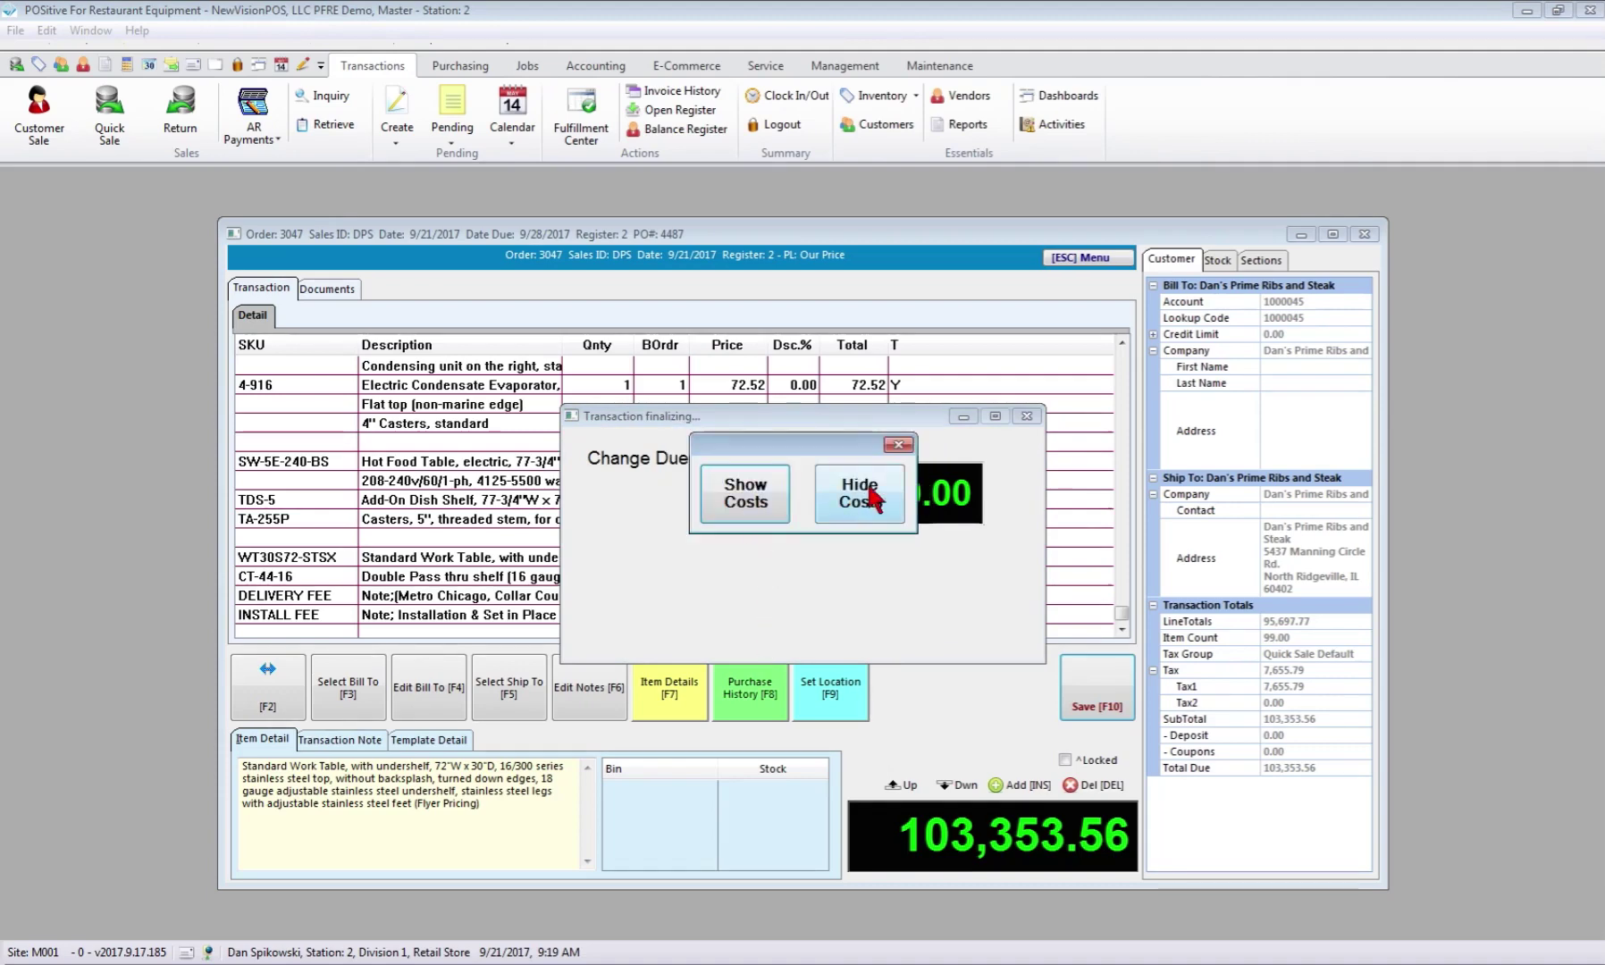
{"action": "left_click", "coordinate": [859, 496]}
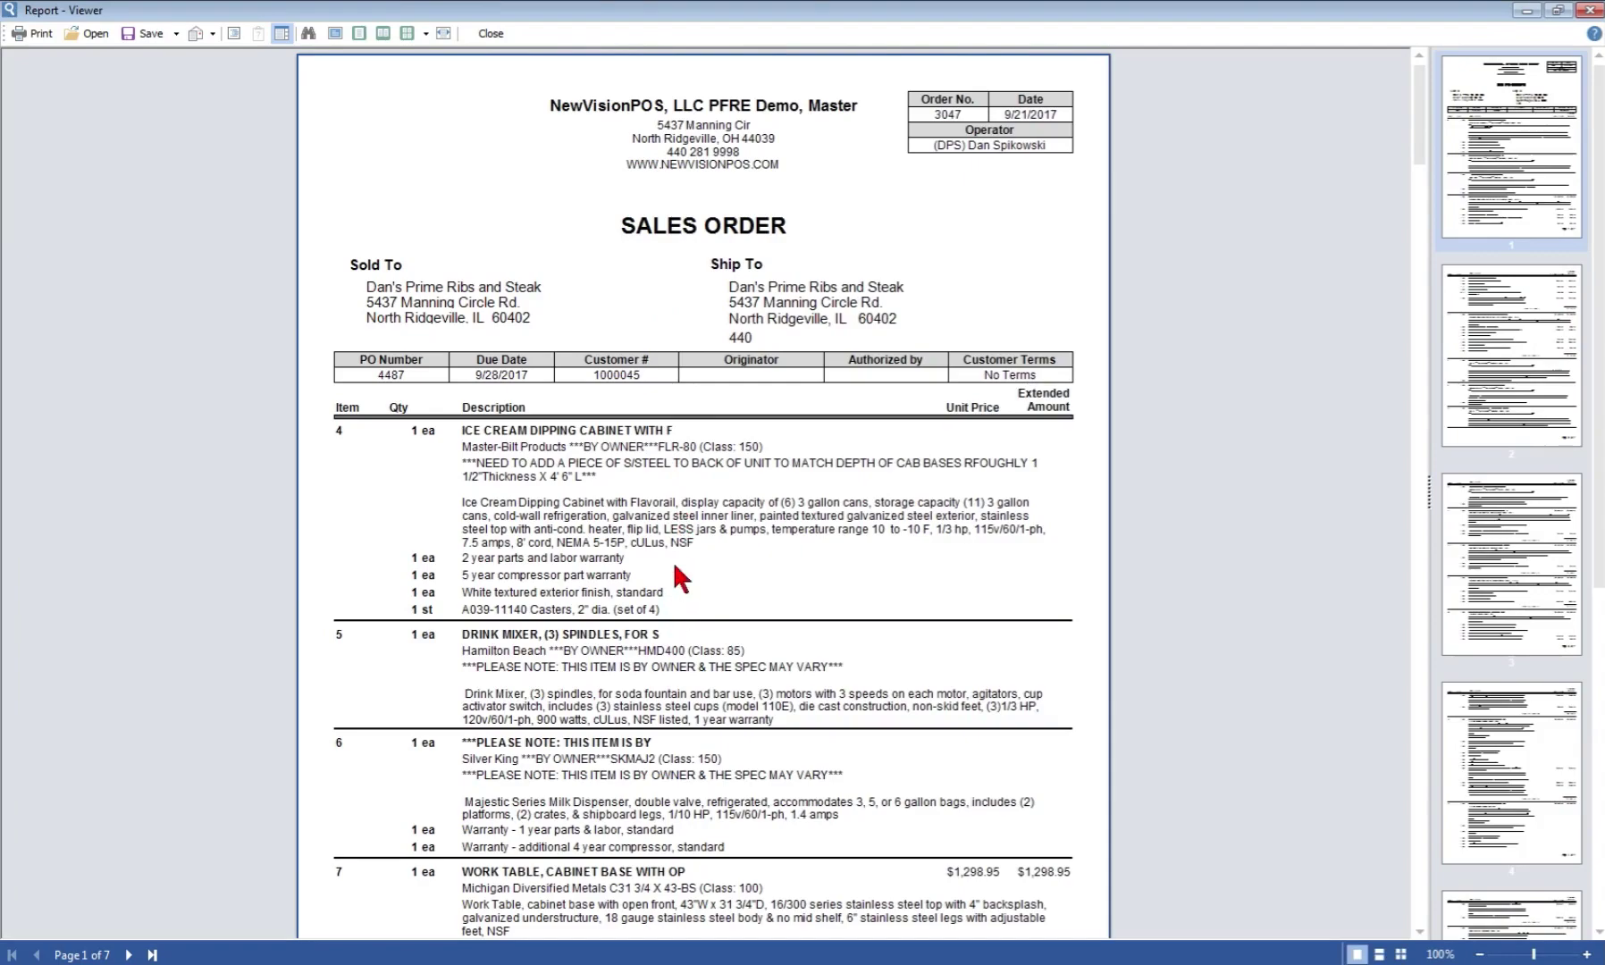
{"action": "scroll", "coordinate": [533, 581], "scroll_direction": "down", "scroll_amount": 6}
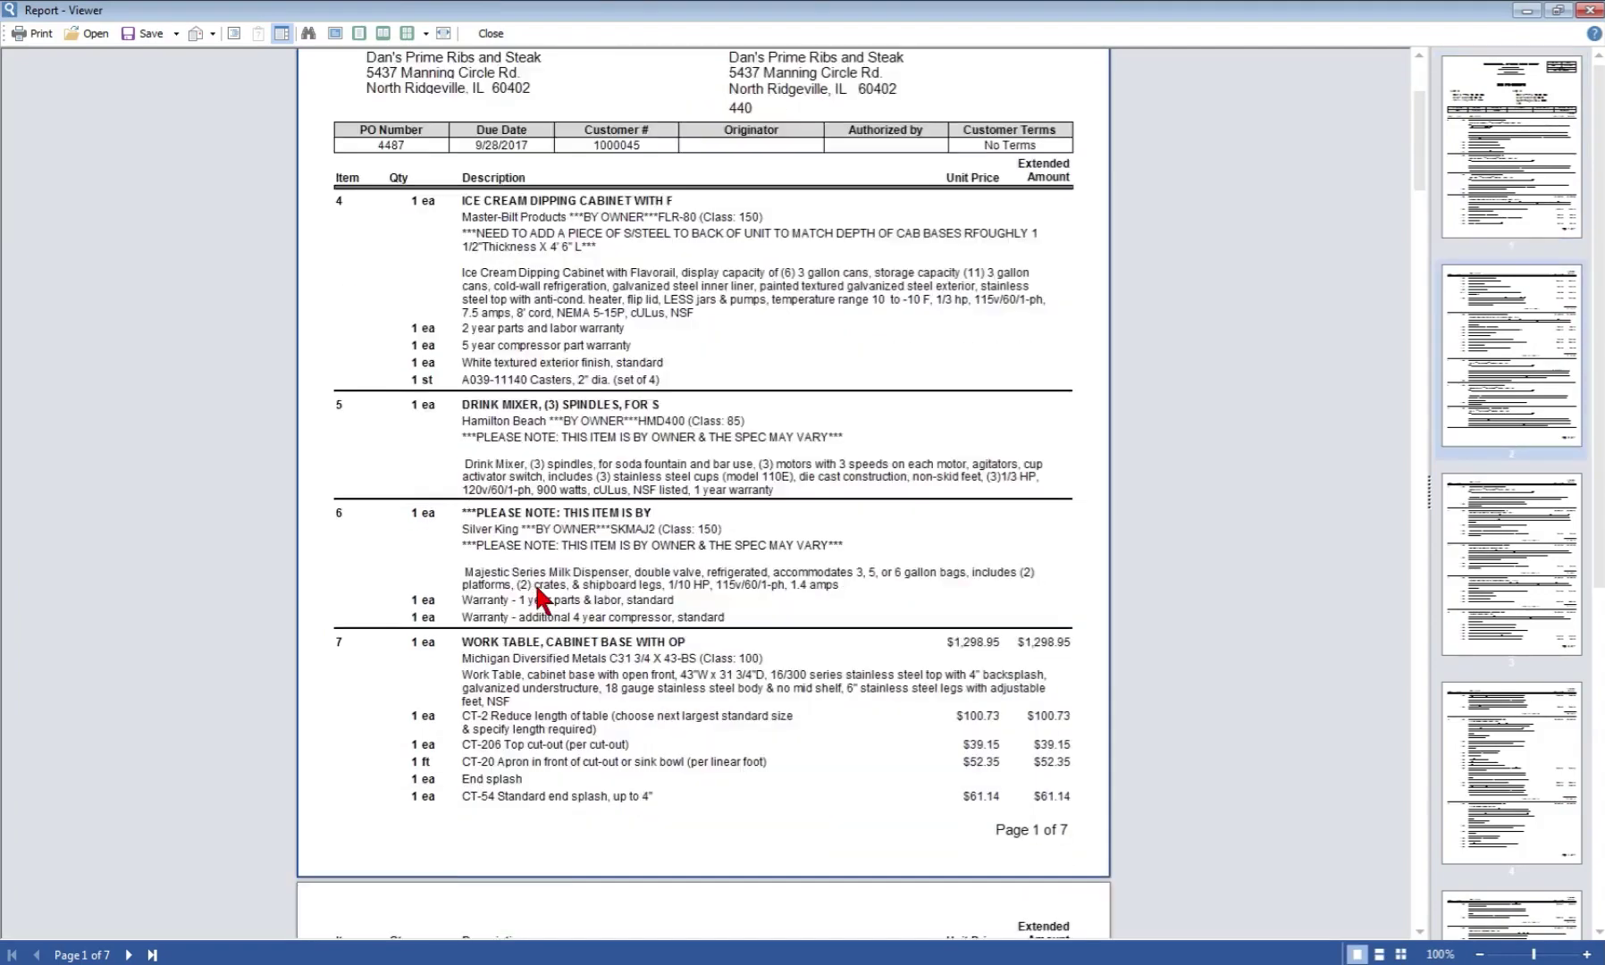
{"action": "scroll", "coordinate": [546, 608], "scroll_direction": "down", "scroll_amount": 6}
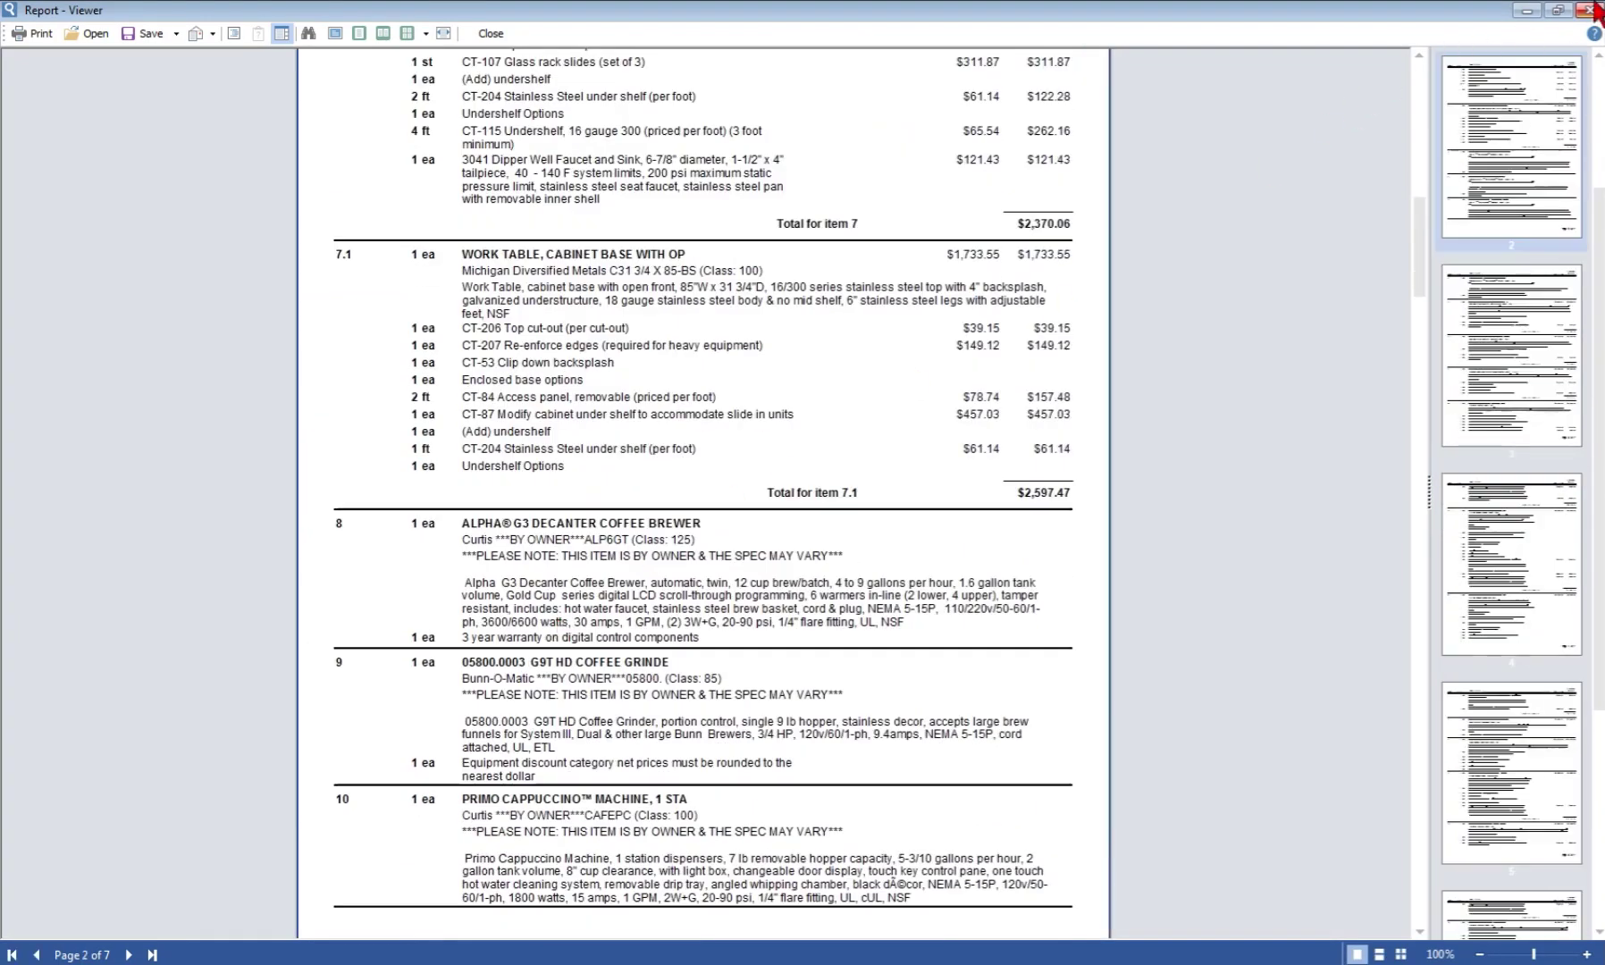
{"action": "left_click", "coordinate": [1589, 10]}
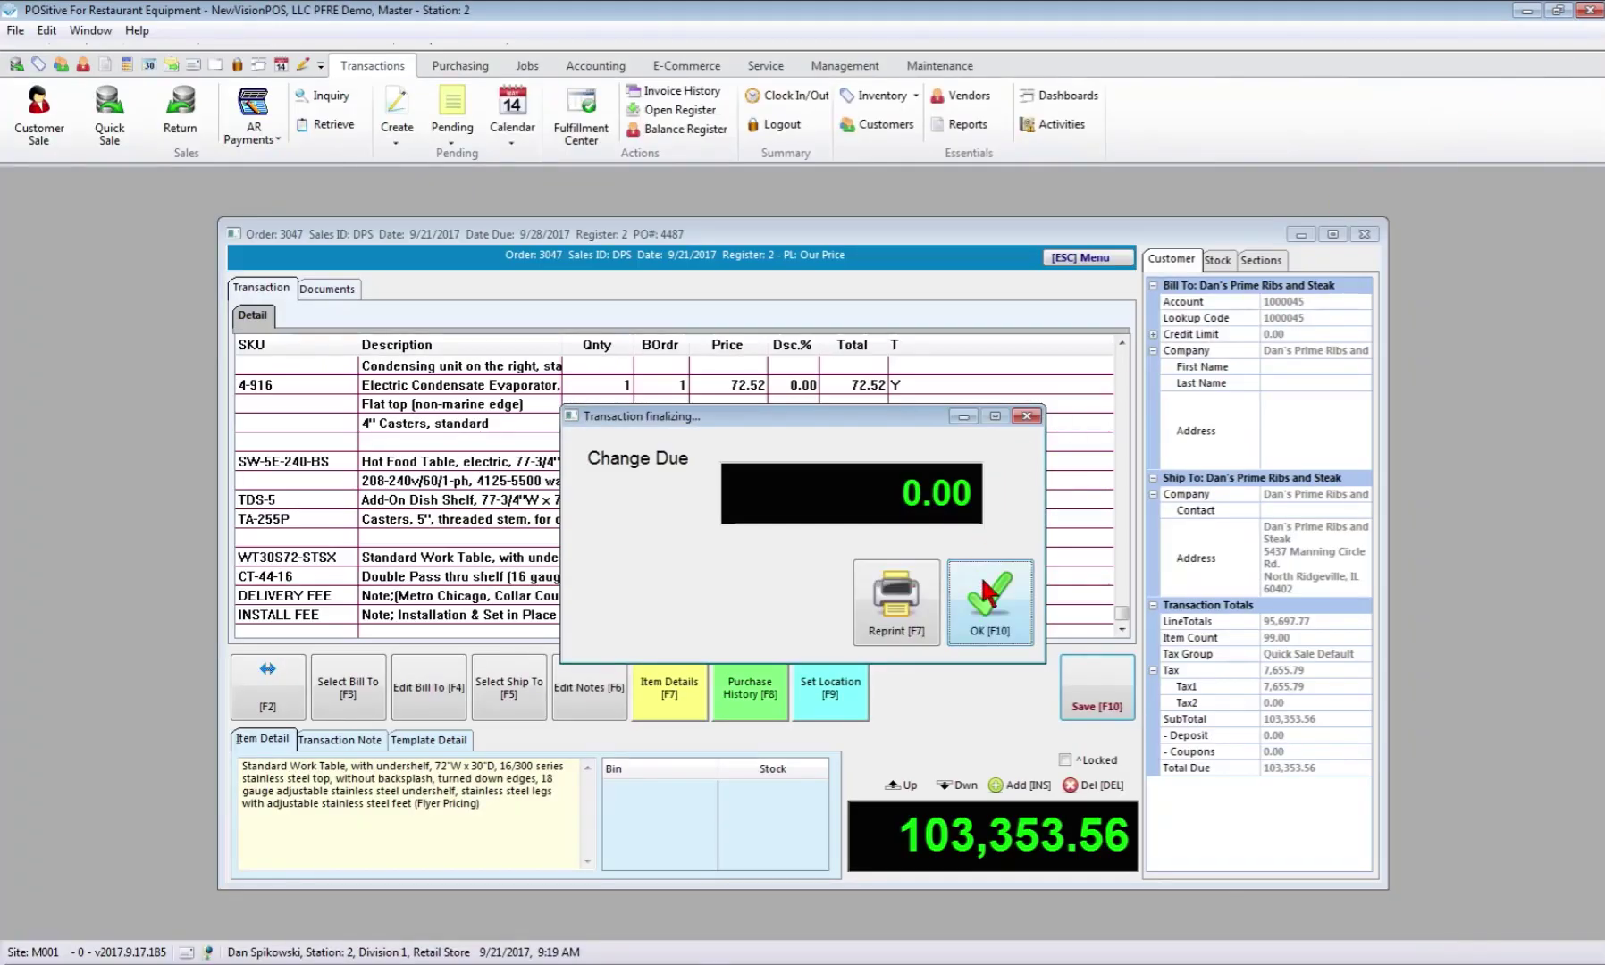
{"action": "left_click", "coordinate": [997, 620]}
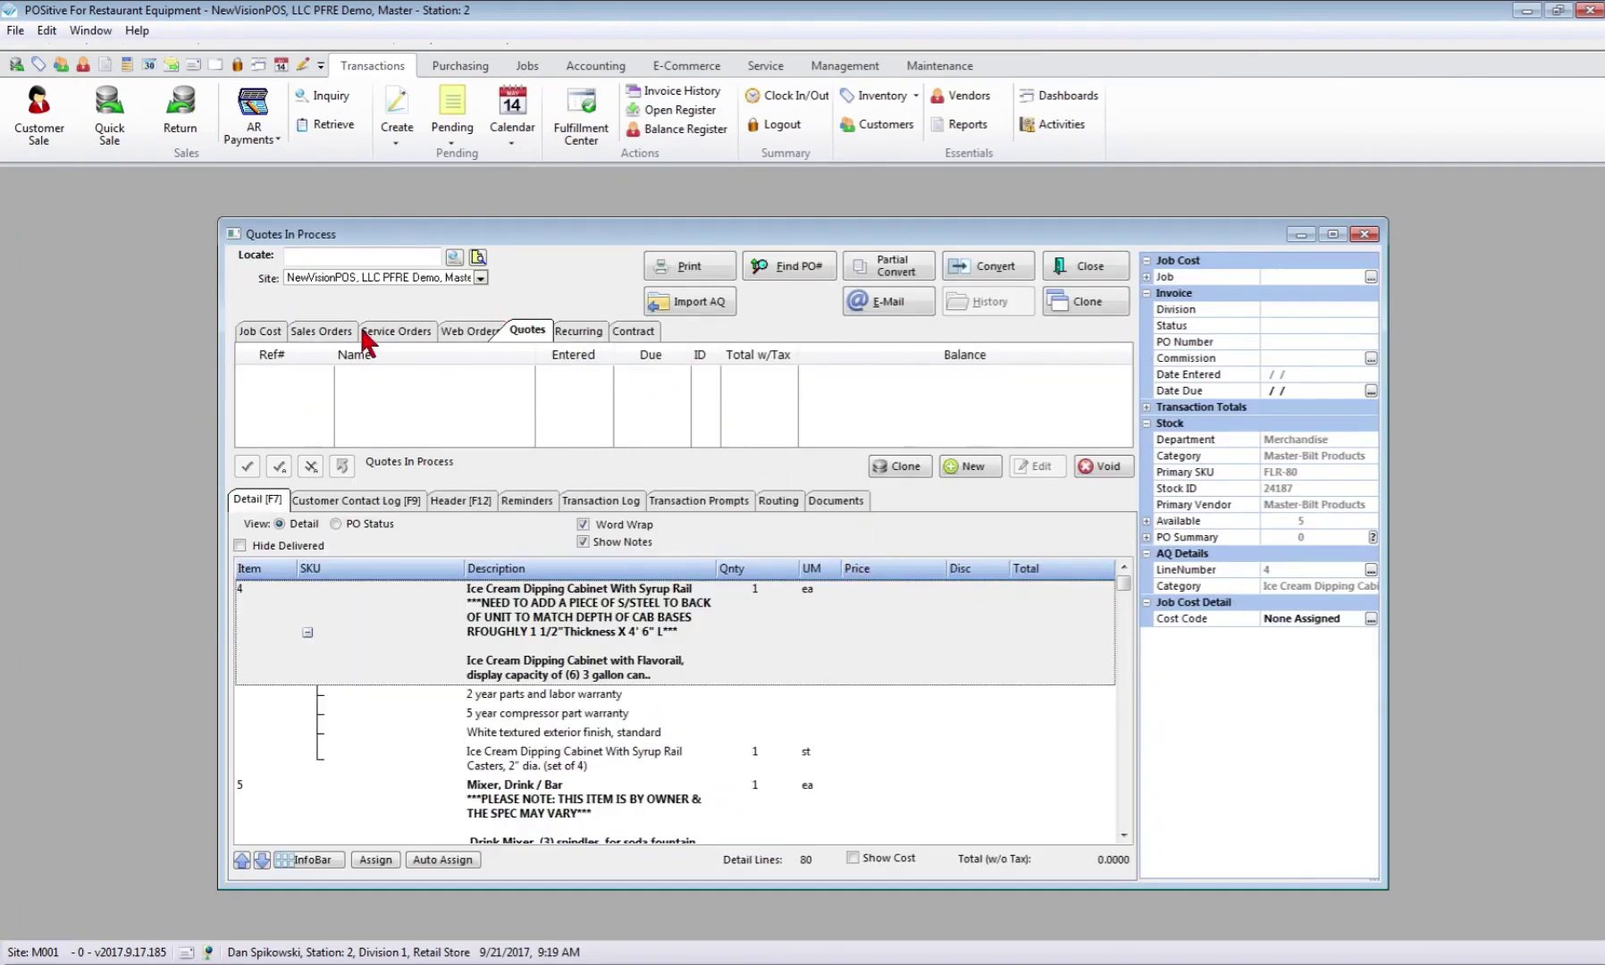
Convert the Dan's Prime Ribs and Steak sales order for purchasing, with all items placed on PO and no drop-shipping
{"action": "left_click", "coordinate": [319, 331]}
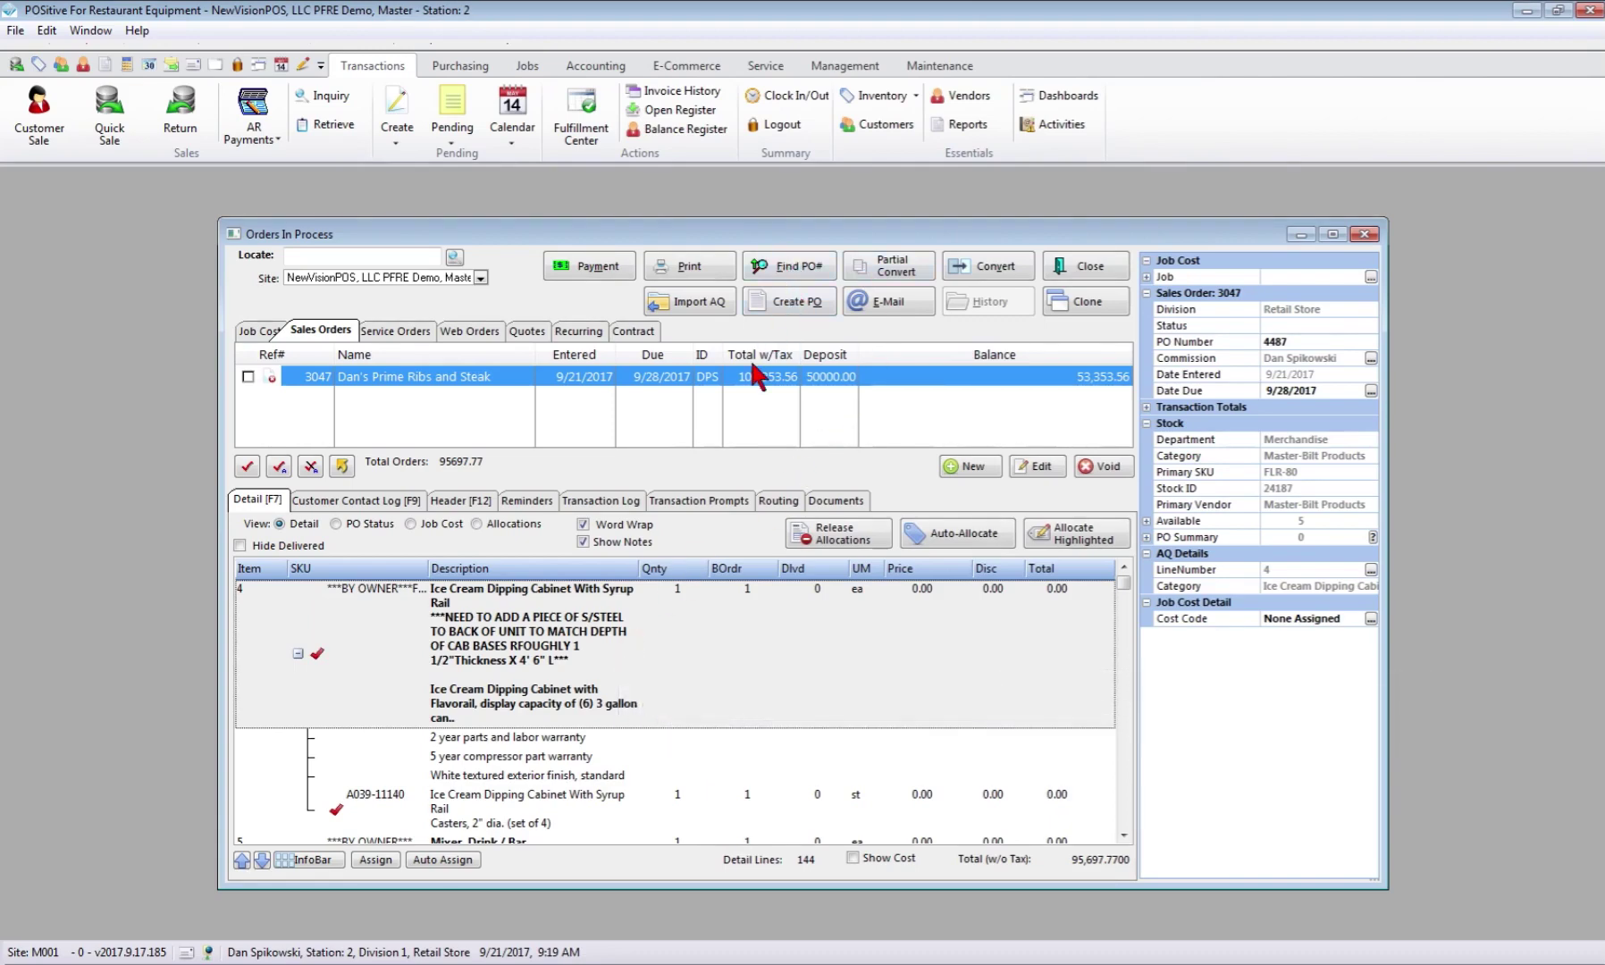
{"action": "left_click", "coordinate": [775, 302]}
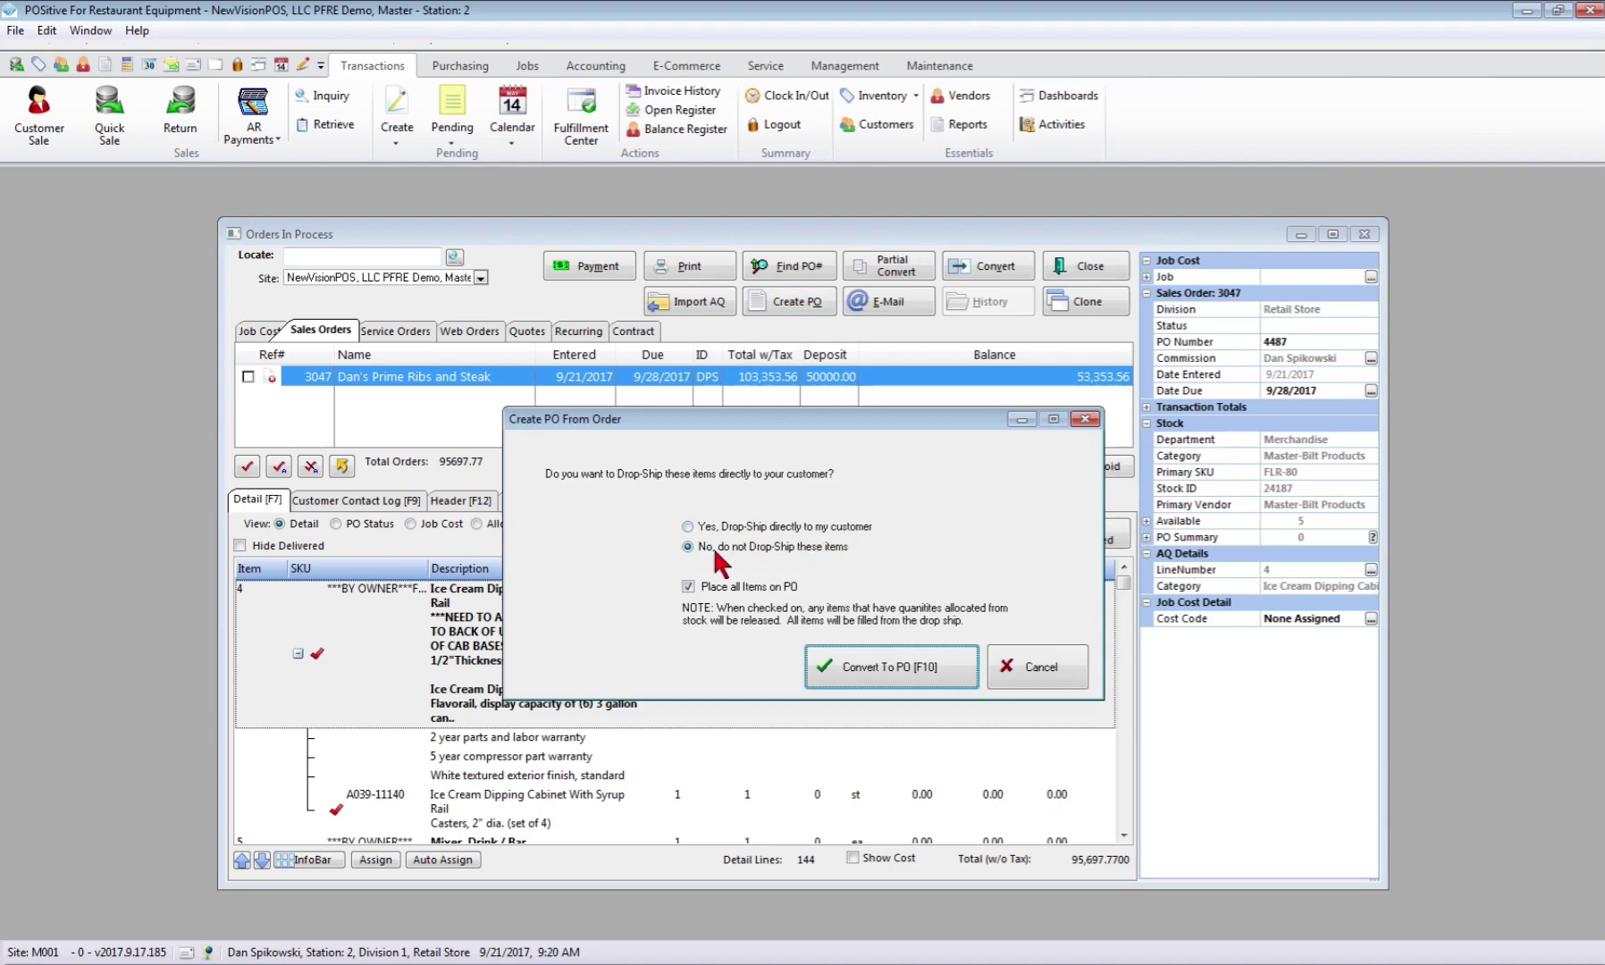
{"action": "left_click", "coordinate": [903, 666]}
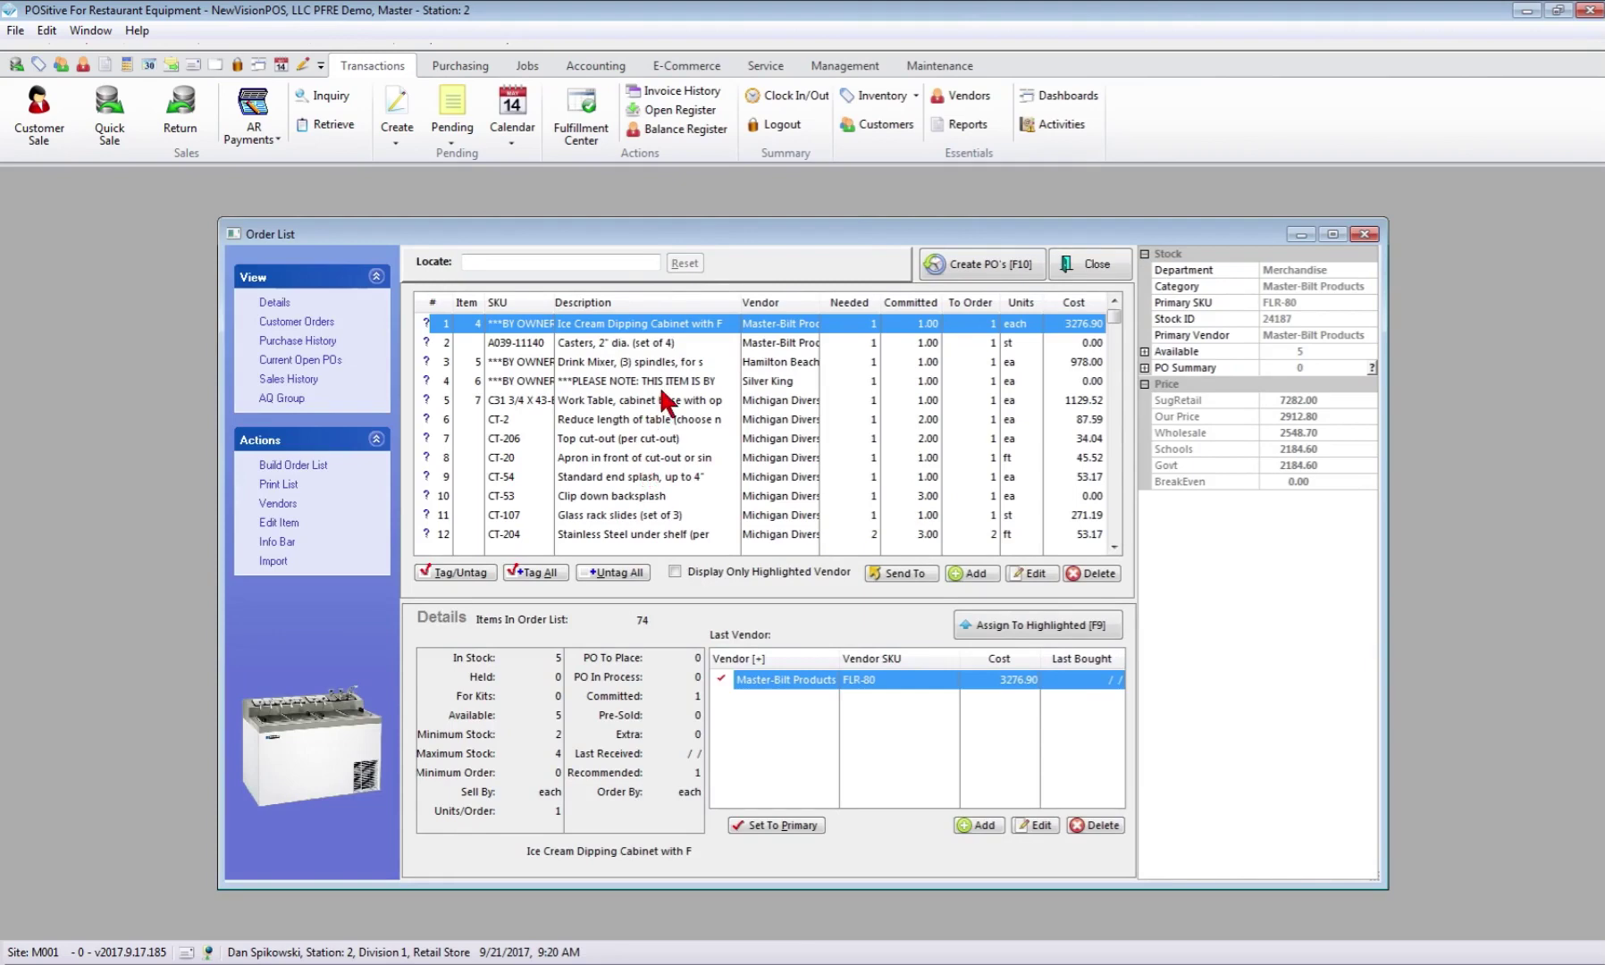
Sort the order list by vendor and examine the items grouped under each vendor, from Advance Tabco through Toastmaster
{"action": "left_click", "coordinate": [665, 438]}
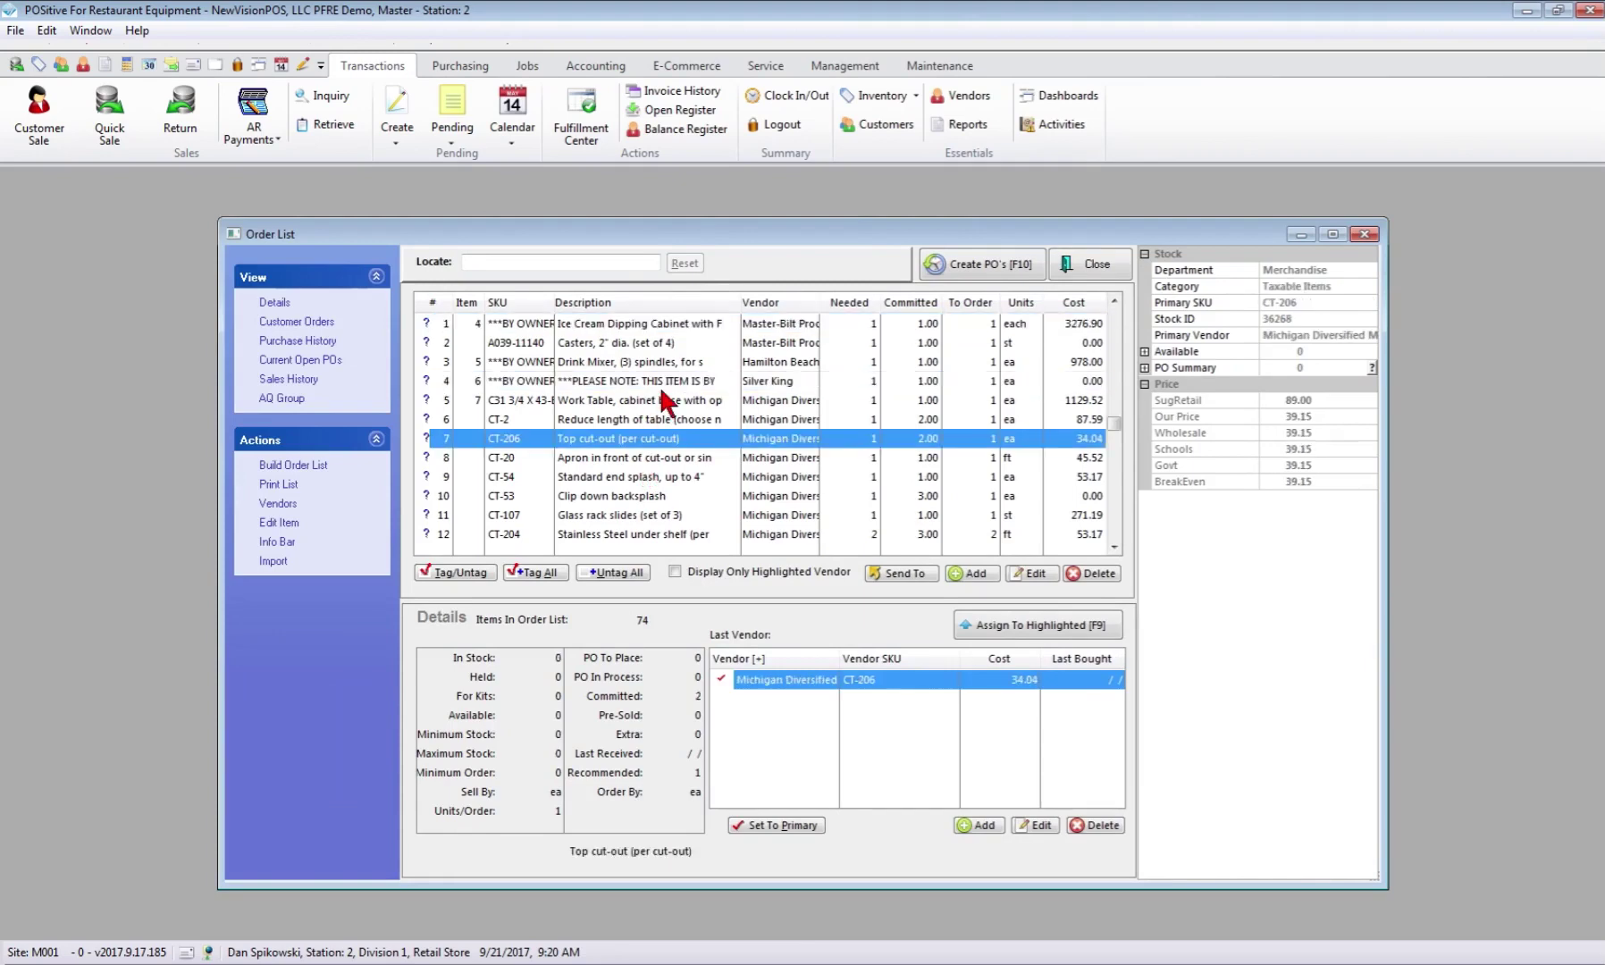
{"action": "left_click", "coordinate": [772, 302]}
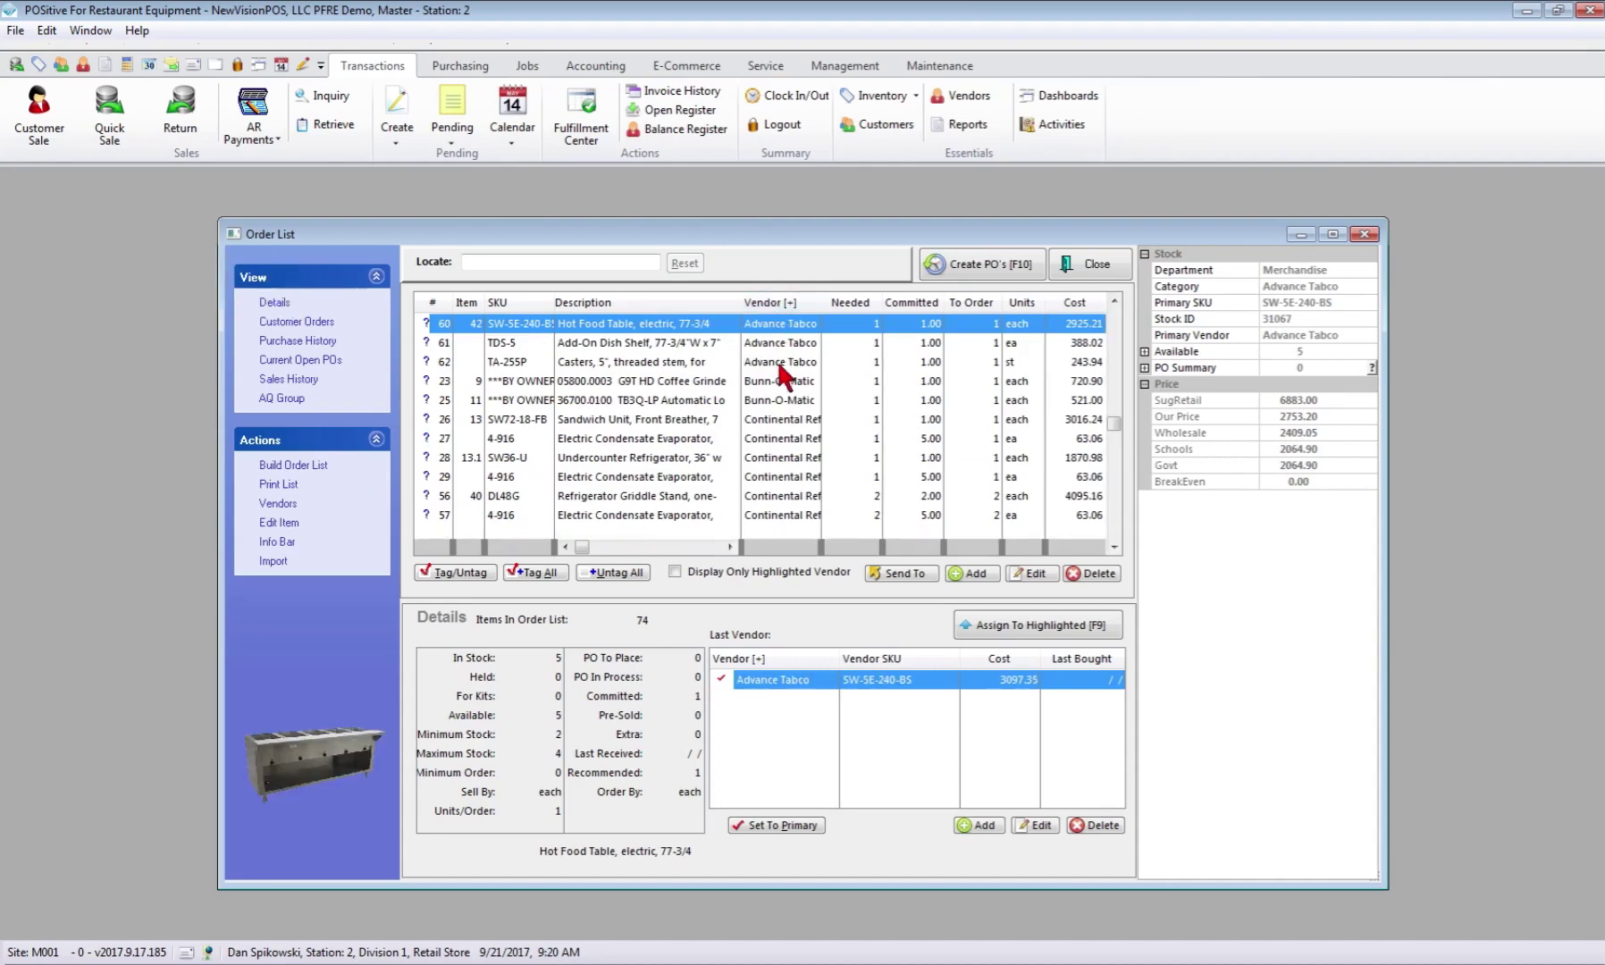
{"action": "key", "text": "Down"}
{"action": "key", "text": "Down"}
{"action": "key", "text": "Down"}
{"action": "key", "text": "Down"}
{"action": "key", "text": "Down"}
{"action": "key", "text": "Down"}
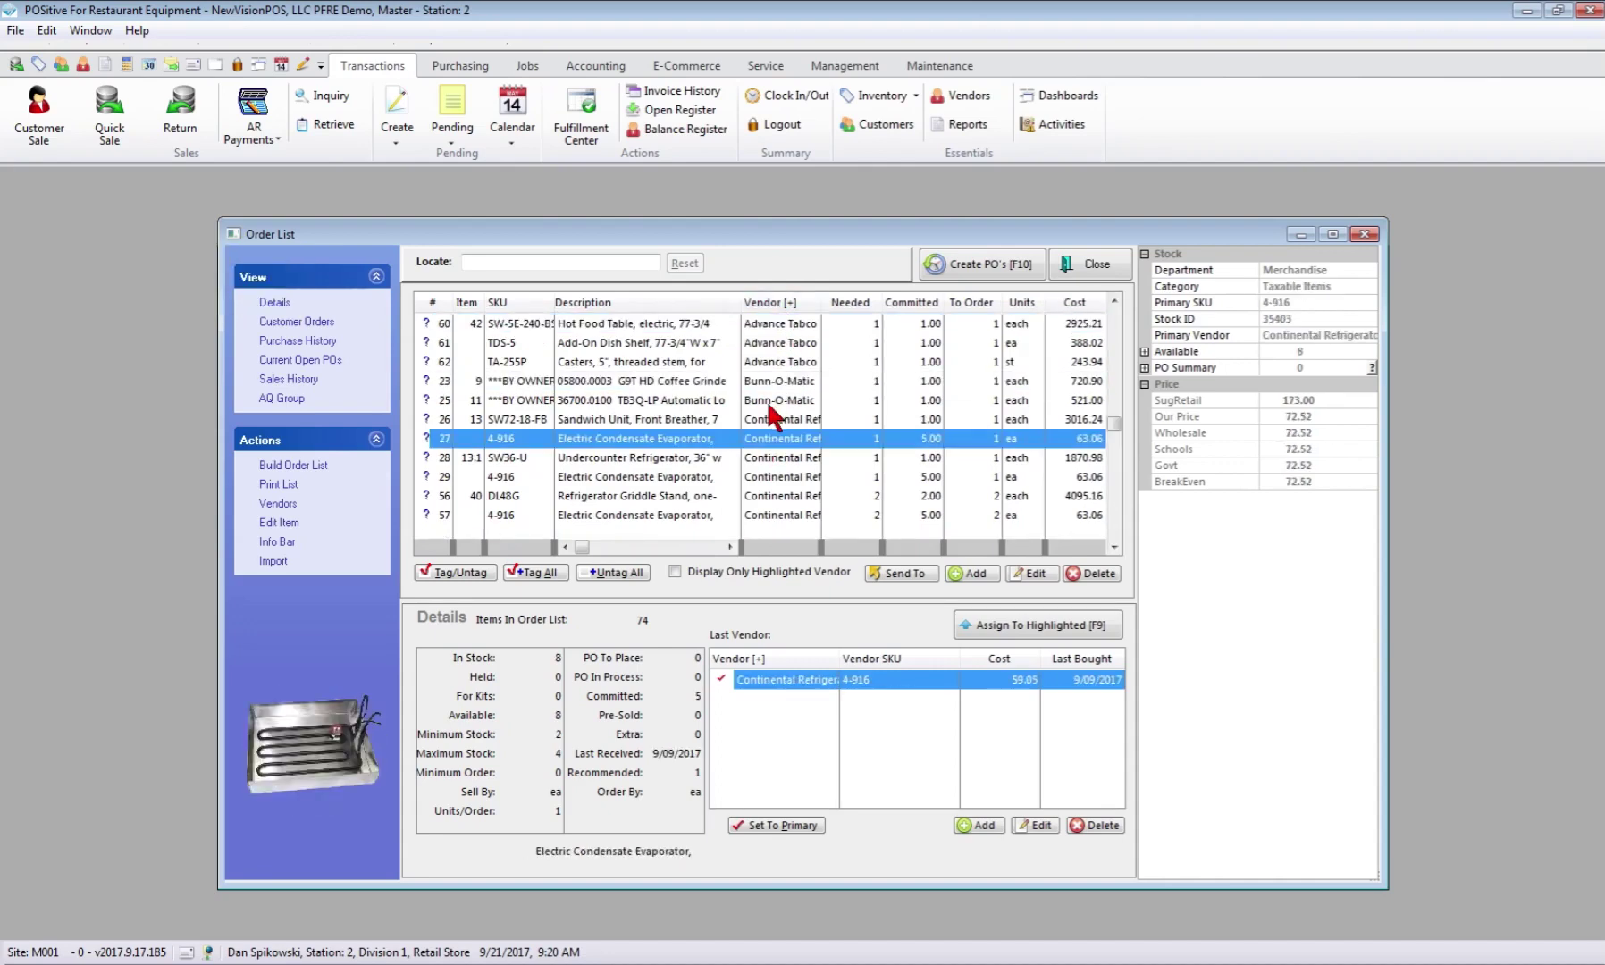
{"action": "key", "text": "Down"}
{"action": "key", "text": "Down"}
{"action": "key", "text": "Down"}
{"action": "key", "text": "Down"}
{"action": "key", "text": "Down"}
{"action": "key", "text": "Down"}
{"action": "key", "text": "Down"}
{"action": "key", "text": "Down"}
{"action": "key", "text": "Down"}
{"action": "key", "text": "Page_Down"}
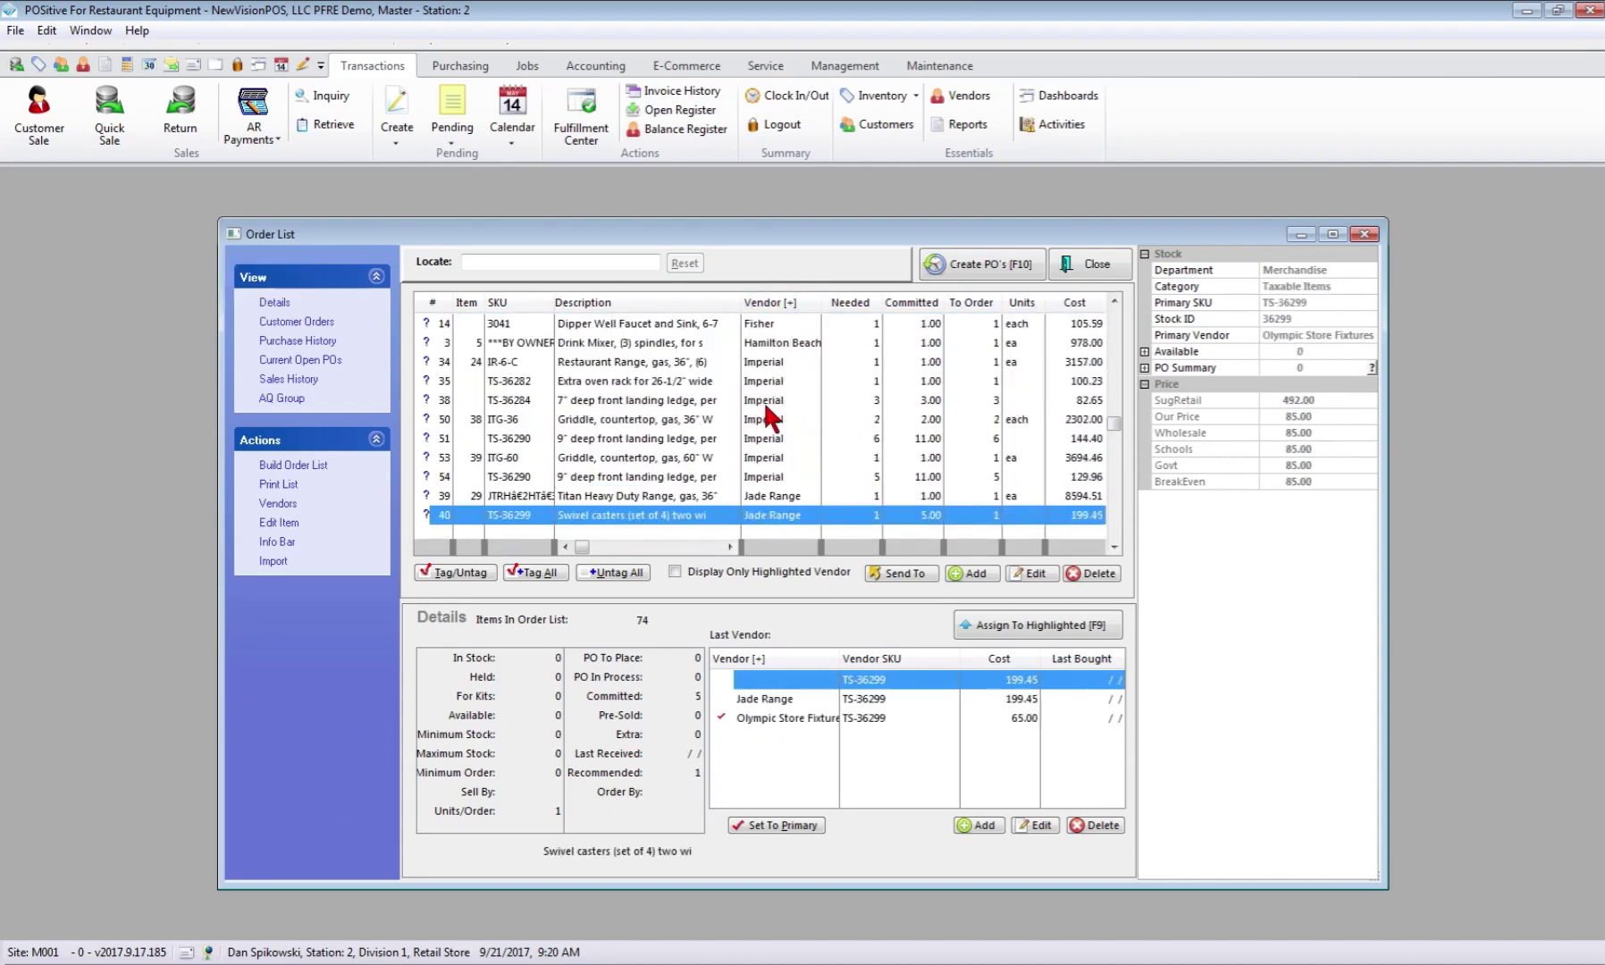
{"action": "key", "text": "Down"}
{"action": "key", "text": "Down"}
{"action": "key", "text": "Down"}
{"action": "key", "text": "Down"}
{"action": "key", "text": "Down"}
{"action": "key", "text": "Down"}
{"action": "key", "text": "Down"}
{"action": "key", "text": "Down"}
{"action": "key", "text": "Down"}
{"action": "key", "text": "Down"}
{"action": "key", "text": "Down"}
{"action": "key", "text": "Down"}
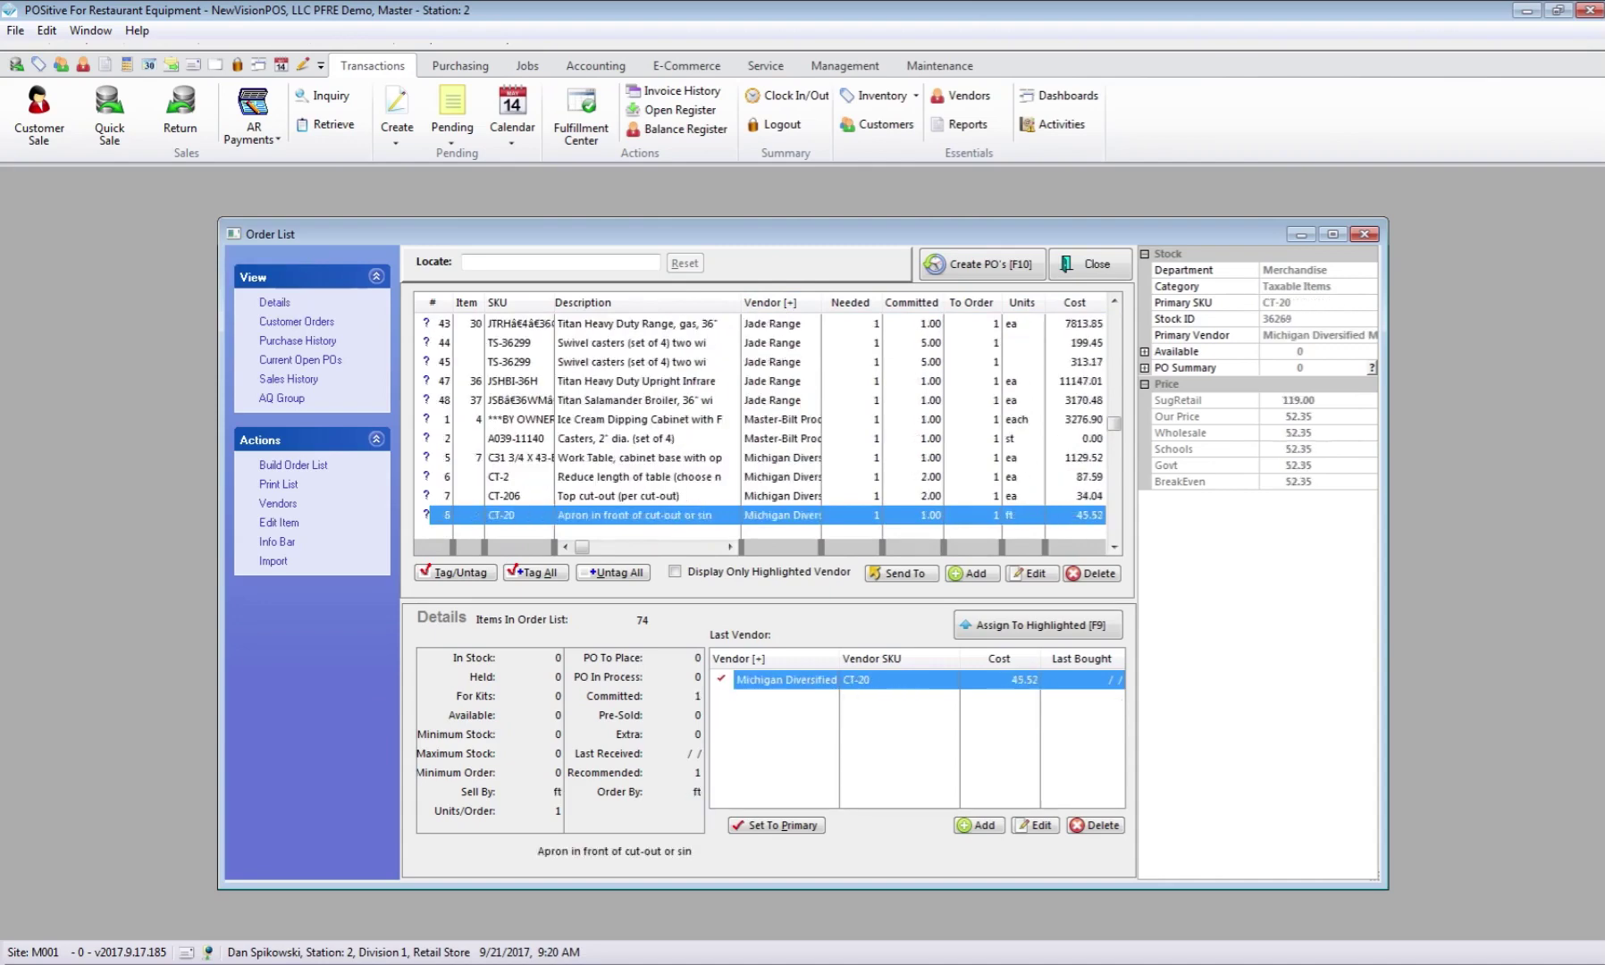
{"action": "key", "text": "Down"}
{"action": "key", "text": "Down"}
{"action": "key", "text": "Down"}
{"action": "key", "text": "Down"}
{"action": "key", "text": "Down"}
{"action": "key", "text": "Down"}
{"action": "key", "text": "Down"}
{"action": "key", "text": "Down"}
{"action": "key", "text": "Down"}
{"action": "key", "text": "Down"}
{"action": "key", "text": "Down"}
{"action": "key", "text": "Down"}
{"action": "key", "text": "Down"}
{"action": "key", "text": "Down"}
{"action": "key", "text": "Down"}
{"action": "key", "text": "Down"}
{"action": "key", "text": "Down"}
{"action": "key", "text": "Down"}
{"action": "key", "text": "Down"}
{"action": "key", "text": "Down"}
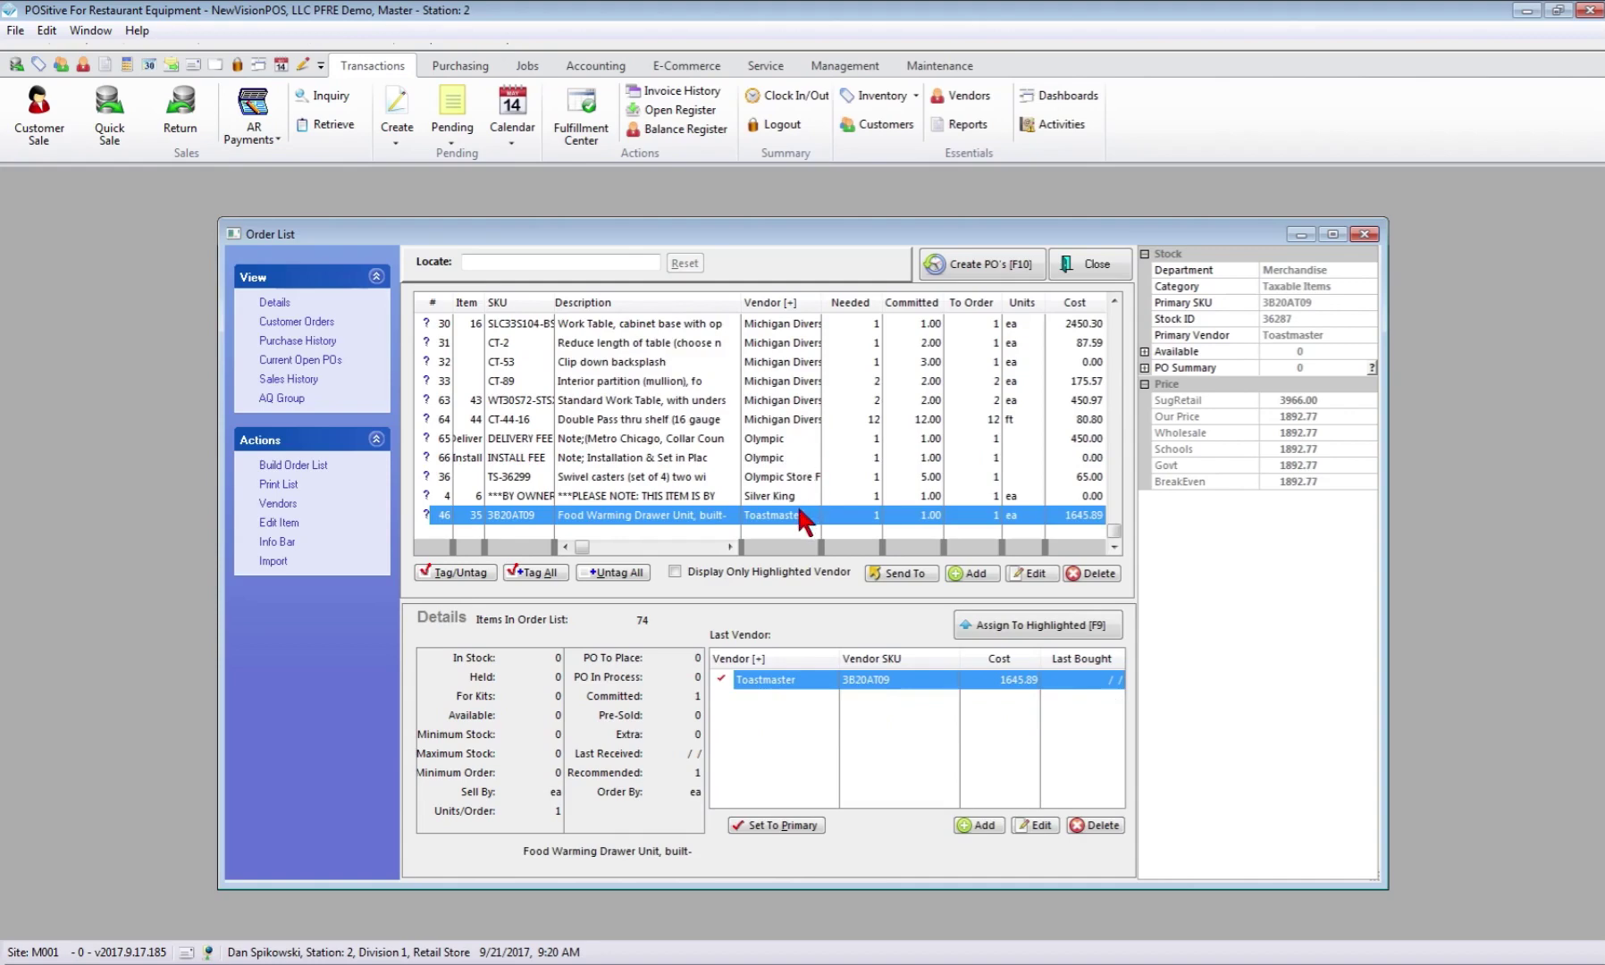
{"action": "key", "text": "Up"}
{"action": "key", "text": "Up"}
{"action": "key", "text": "Up"}
{"action": "key", "text": "Up"}
{"action": "key", "text": "Up"}
{"action": "key", "text": "Up"}
{"action": "key", "text": "Up"}
{"action": "key", "text": "Up"}
{"action": "key", "text": "Up"}
{"action": "key", "text": "Up"}
{"action": "key", "text": "Up"}
{"action": "key", "text": "Up"}
{"action": "key", "text": "Up"}
{"action": "key", "text": "Up"}
{"action": "key", "text": "Up"}
{"action": "key", "text": "Up"}
{"action": "key", "text": "Up"}
{"action": "key", "text": "Up"}
{"action": "key", "text": "Up"}
{"action": "key", "text": "Up"}
{"action": "key", "text": "Up"}
{"action": "key", "text": "Up"}
{"action": "key", "text": "Up"}
{"action": "key", "text": "Up"}
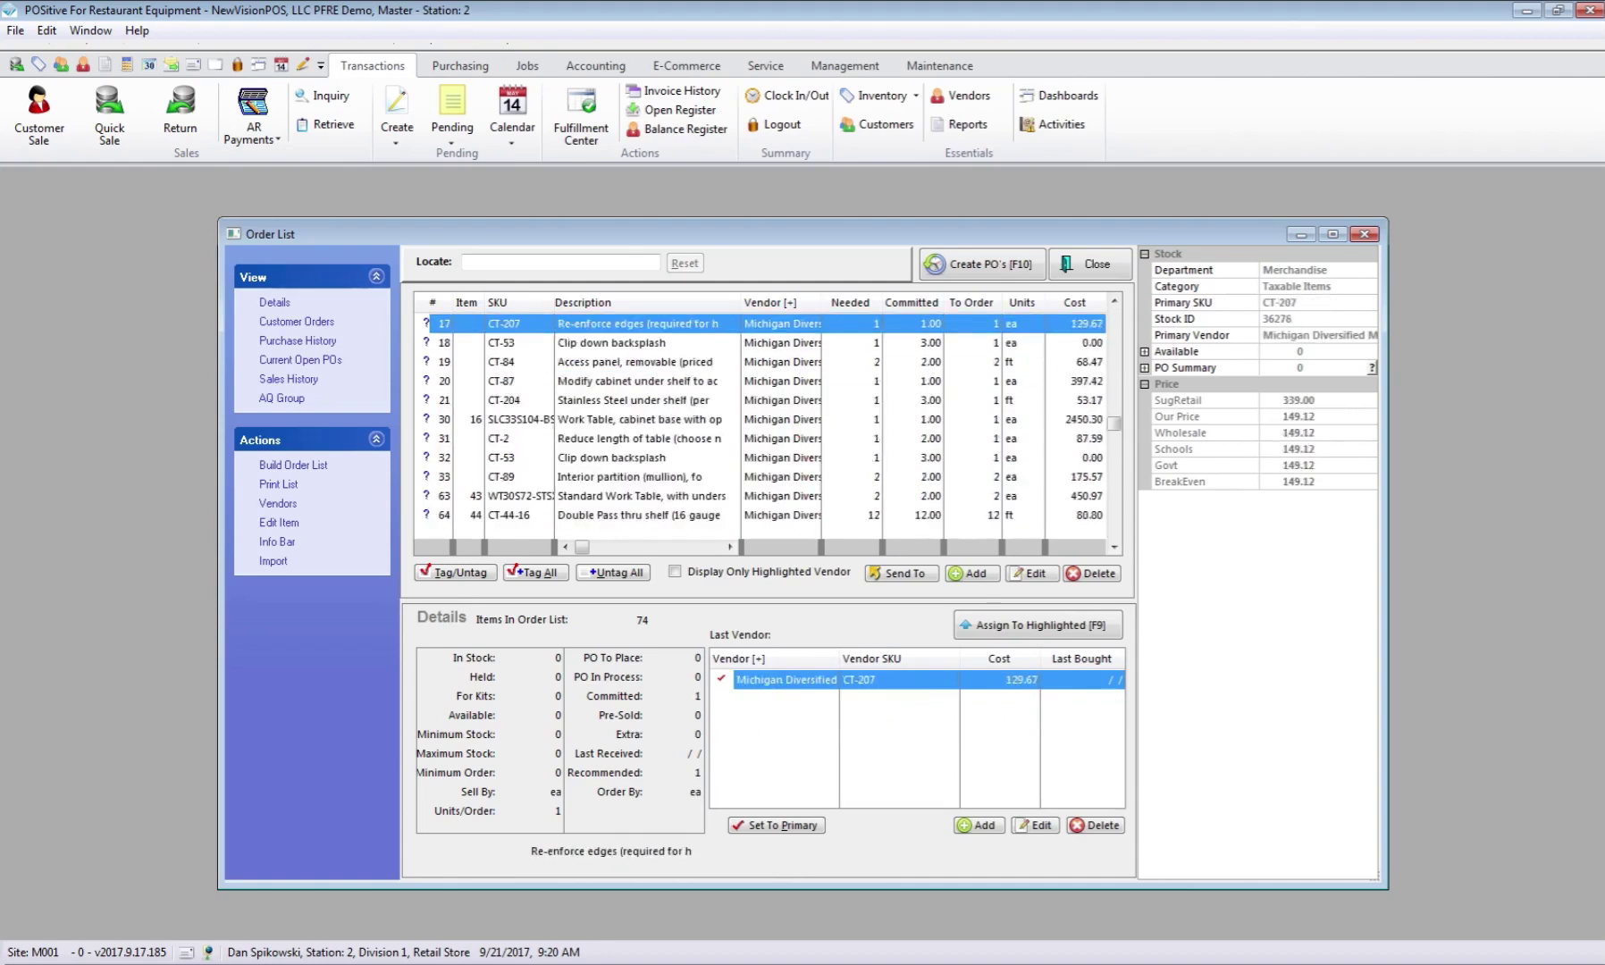
{"action": "key", "text": "Up"}
{"action": "key", "text": "Up"}
{"action": "key", "text": "Up"}
{"action": "key", "text": "Up"}
{"action": "key", "text": "Up"}
{"action": "key", "text": "Up"}
{"action": "key", "text": "Up"}
{"action": "key", "text": "Up"}
{"action": "key", "text": "Up"}
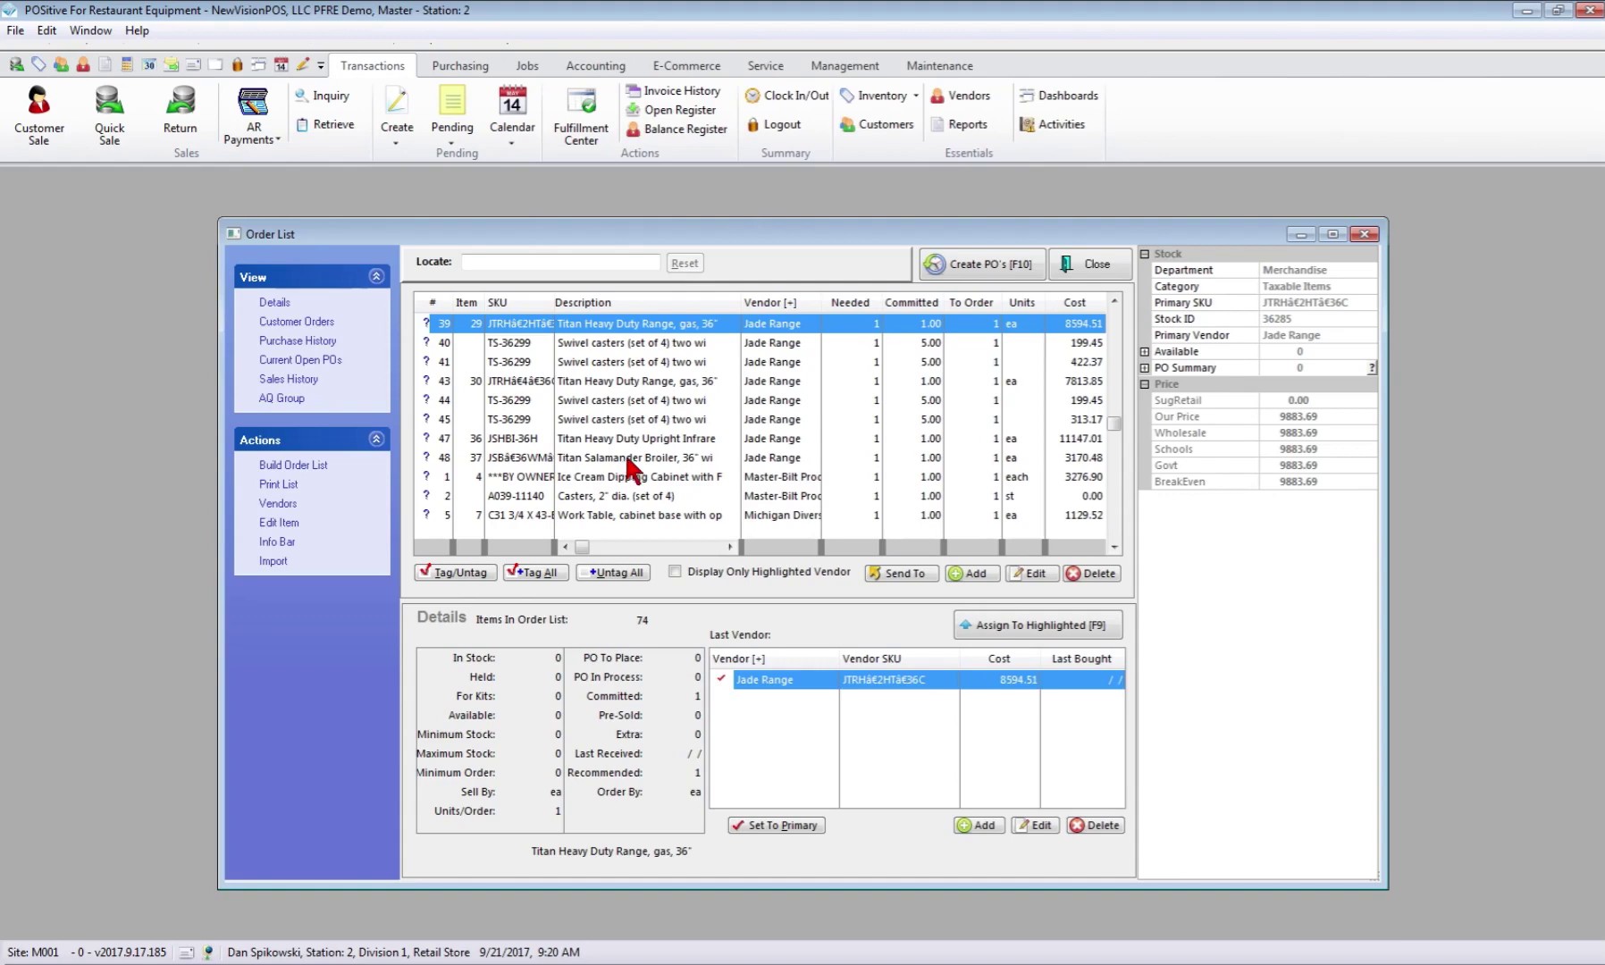
Tag every item in the order list and create the purchase orders from them
{"action": "left_click", "coordinate": [534, 573]}
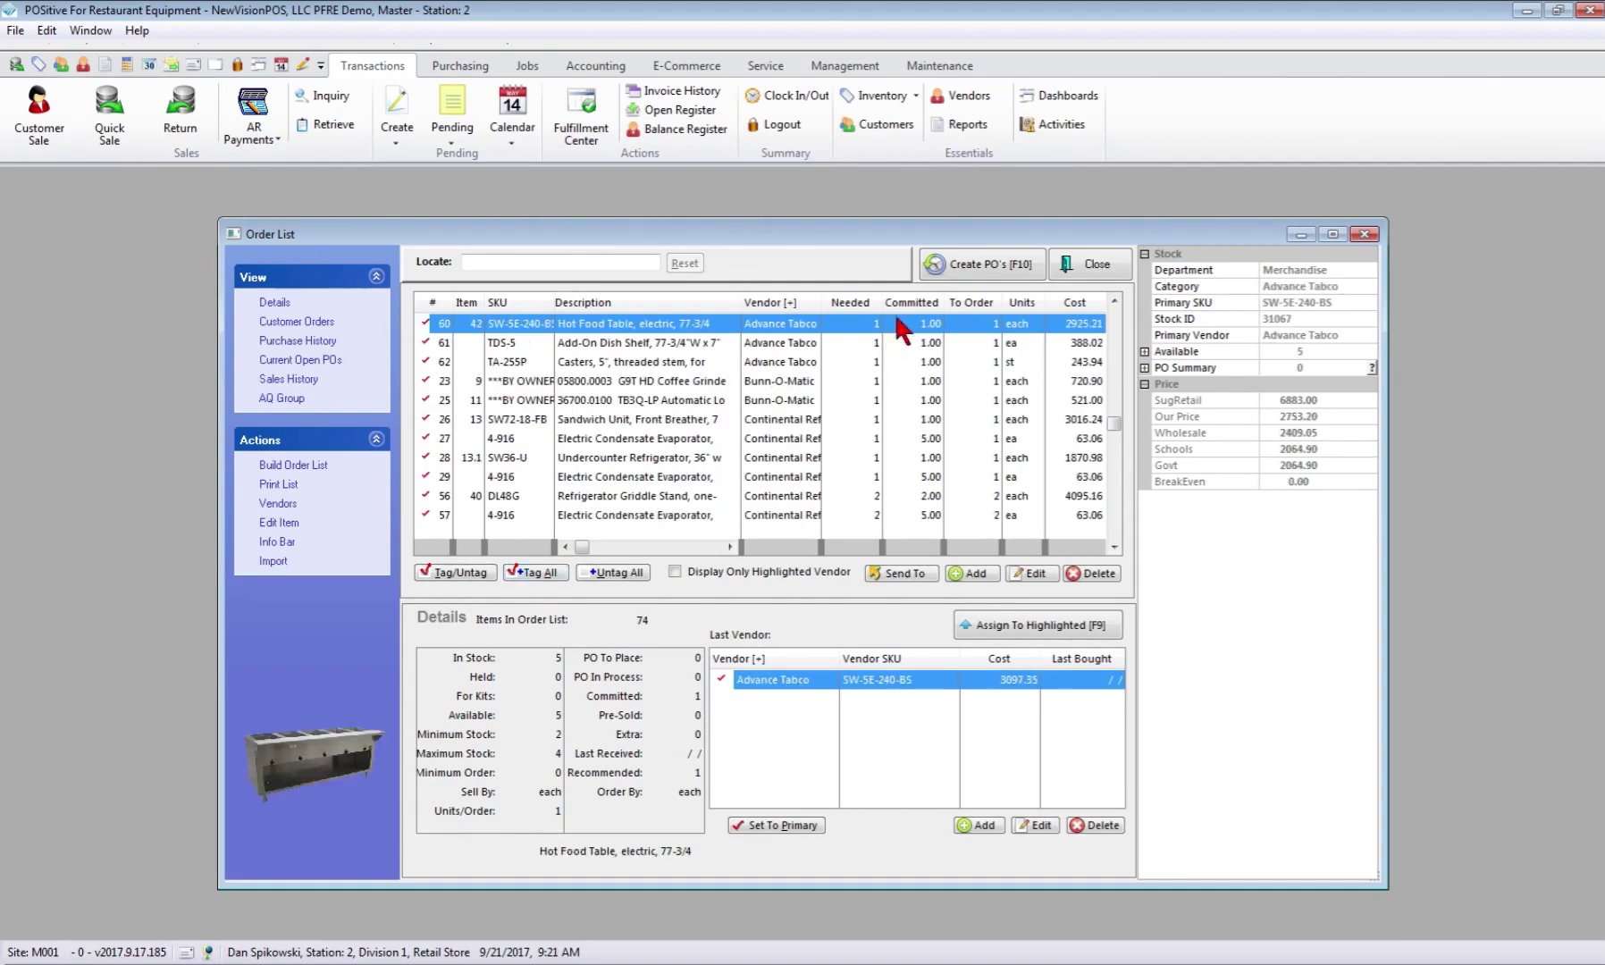
{"action": "left_click", "coordinate": [987, 264]}
{"action": "left_click", "coordinate": [765, 608]}
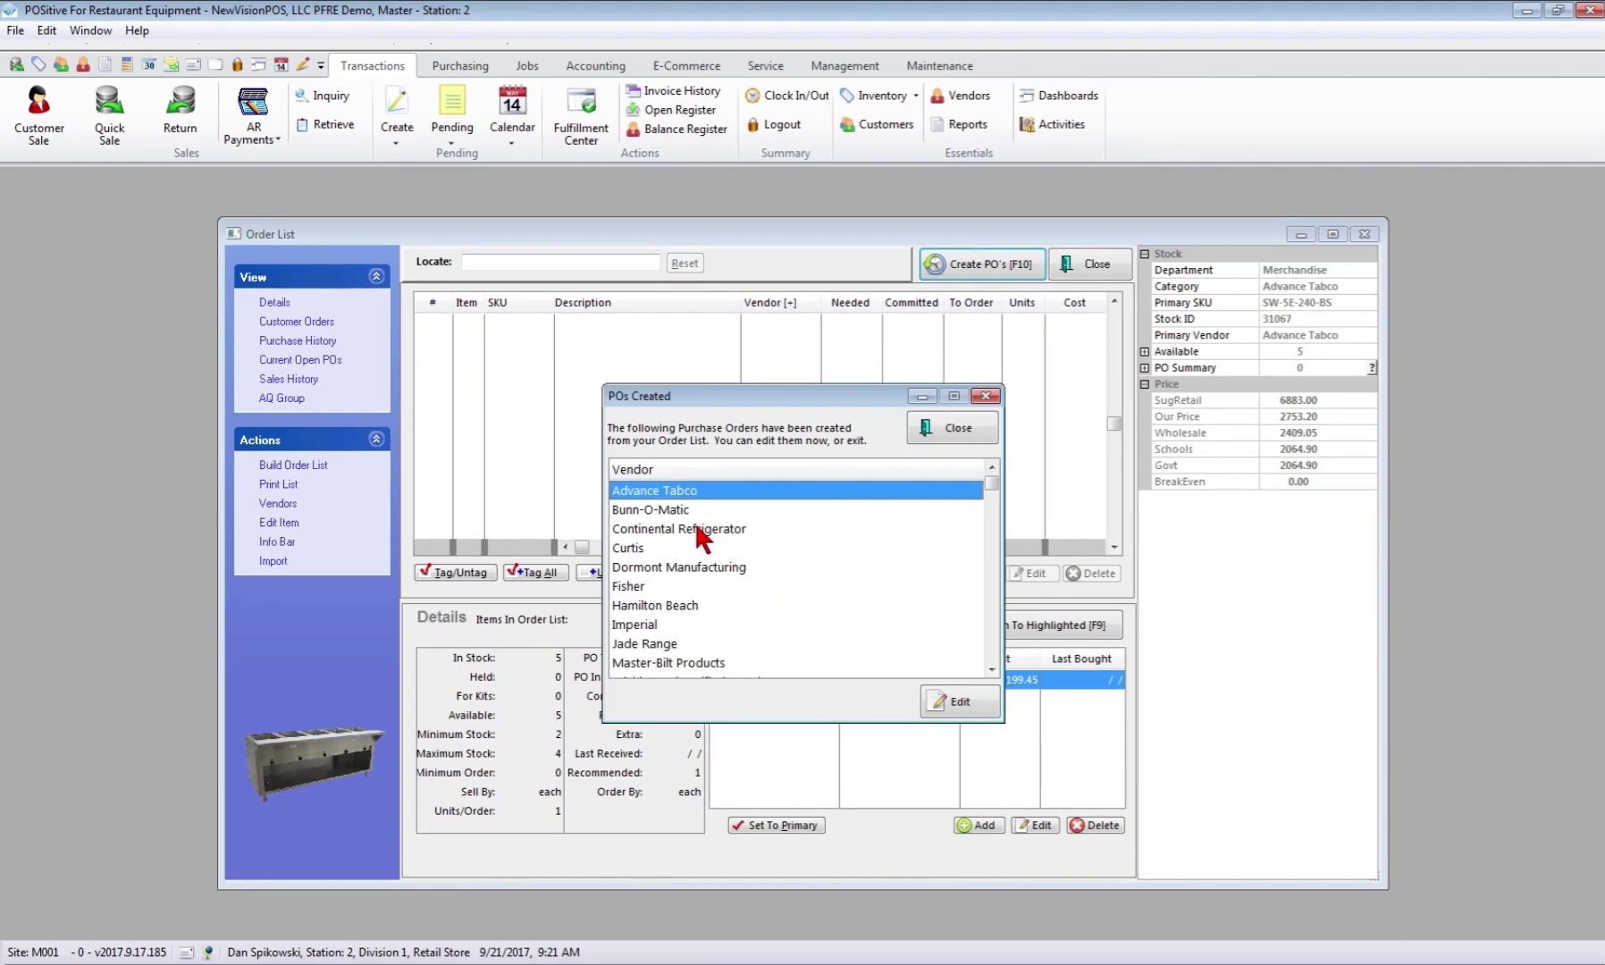
Review the vendors of the created purchase orders, then close that summary and the order list
{"action": "scroll", "coordinate": [698, 537], "scroll_direction": "down", "scroll_amount": 2}
{"action": "scroll", "coordinate": [706, 565], "scroll_direction": "up", "scroll_amount": 1}
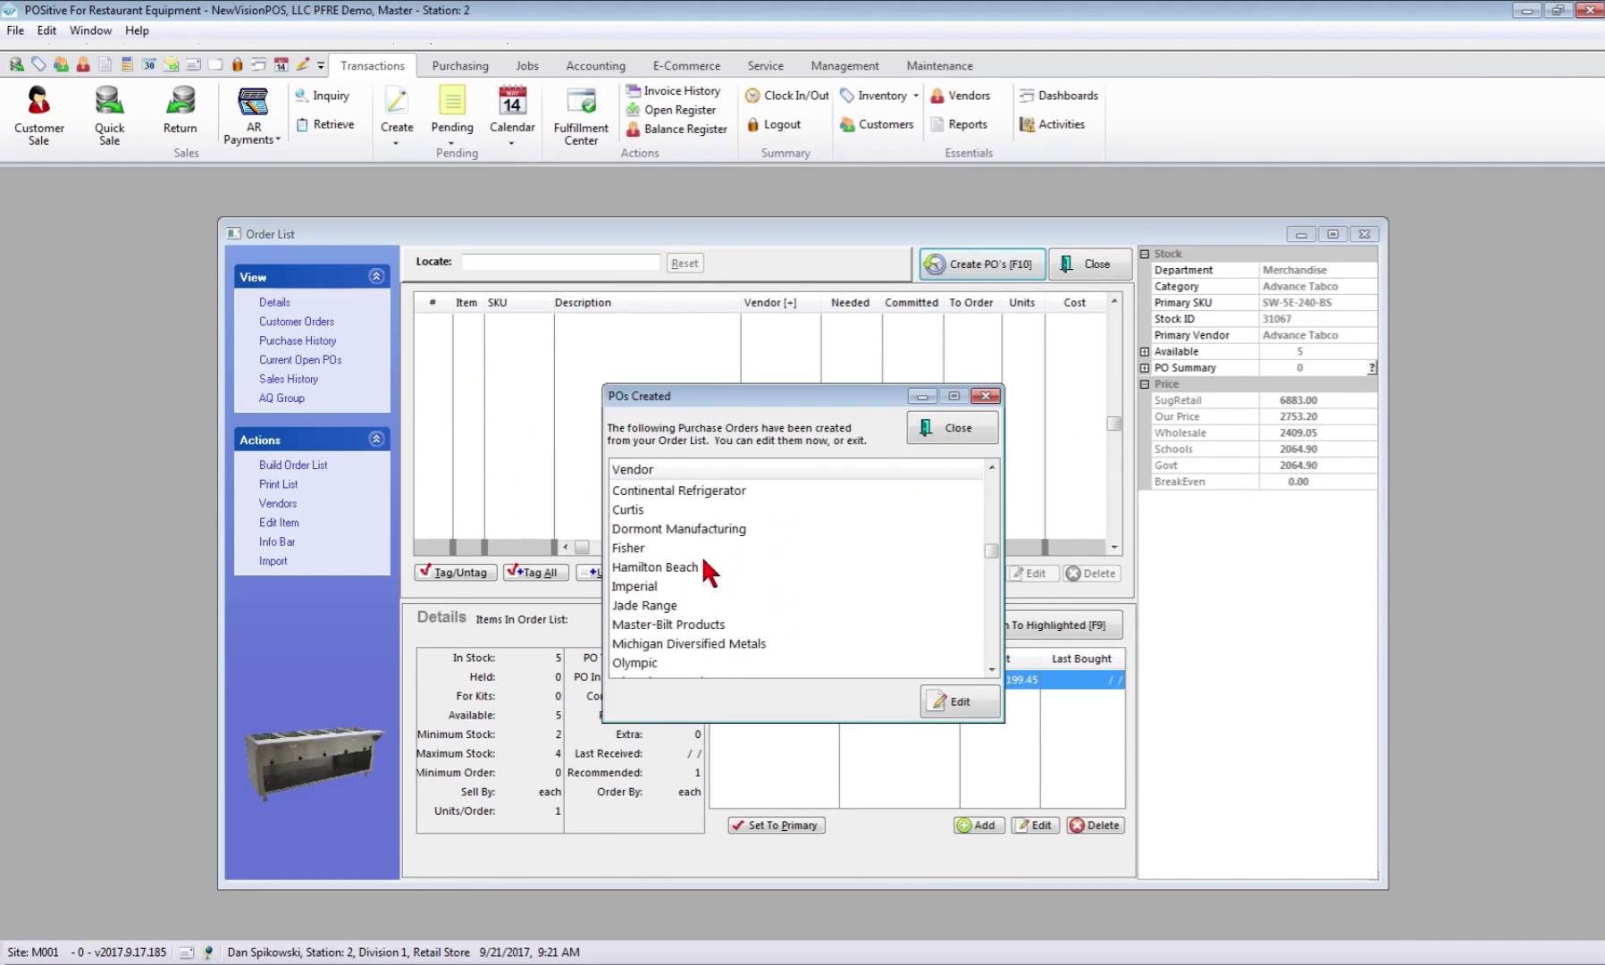
{"action": "scroll", "coordinate": [707, 571], "scroll_direction": "up", "scroll_amount": 1}
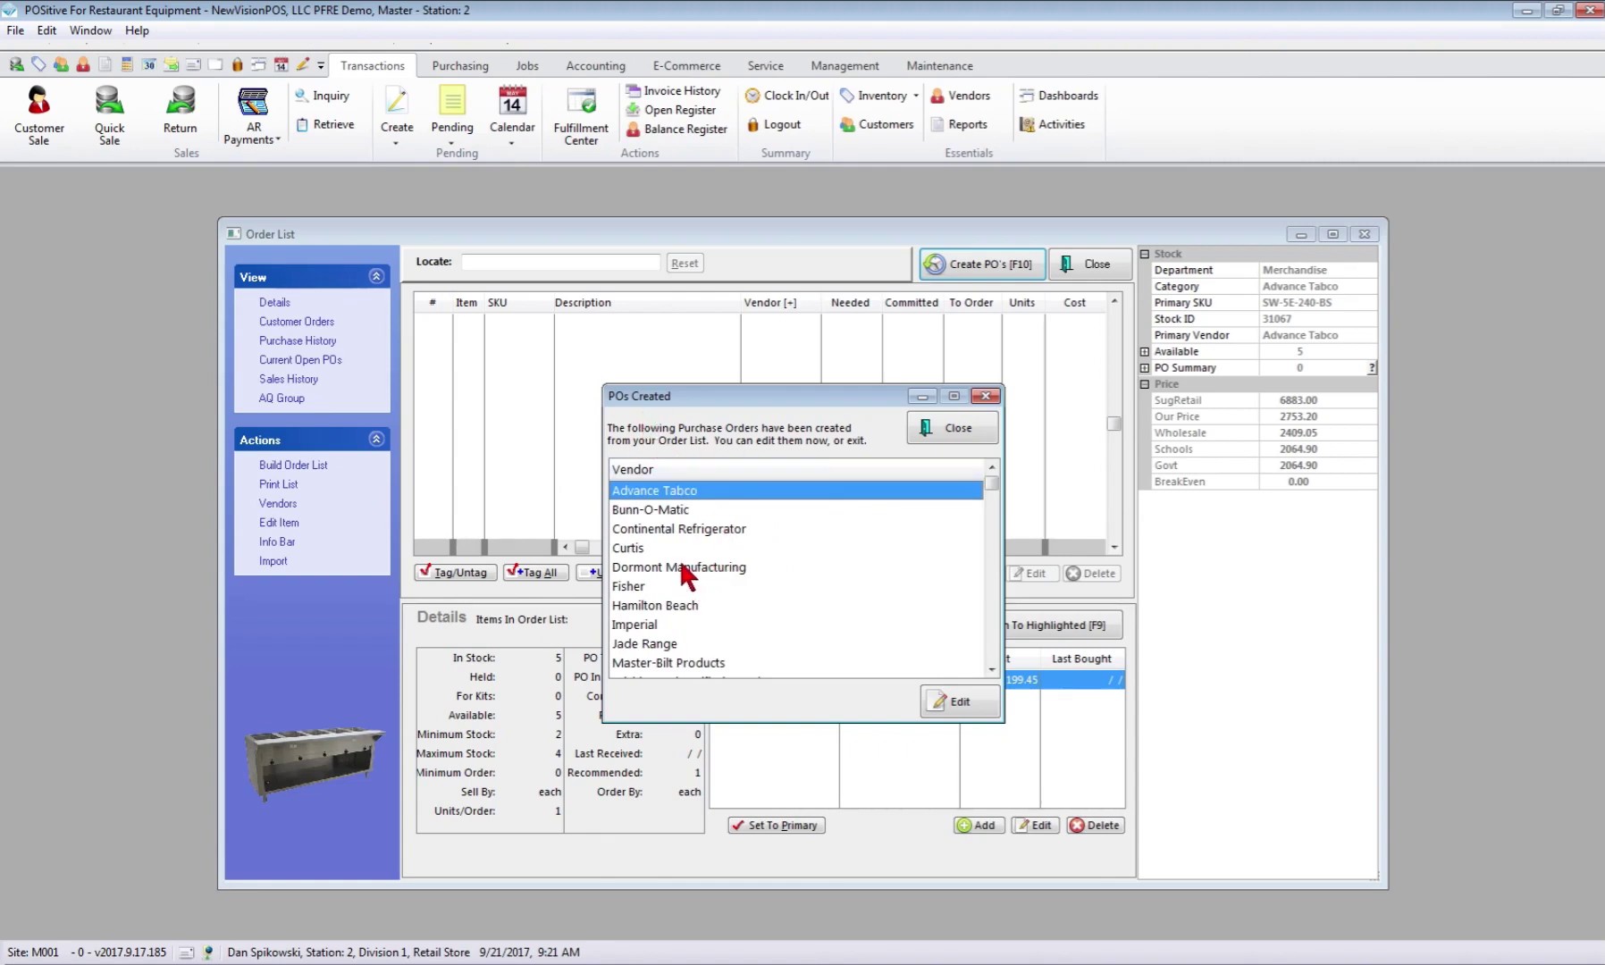
{"action": "left_click", "coordinate": [957, 422]}
{"action": "left_click", "coordinate": [1100, 268]}
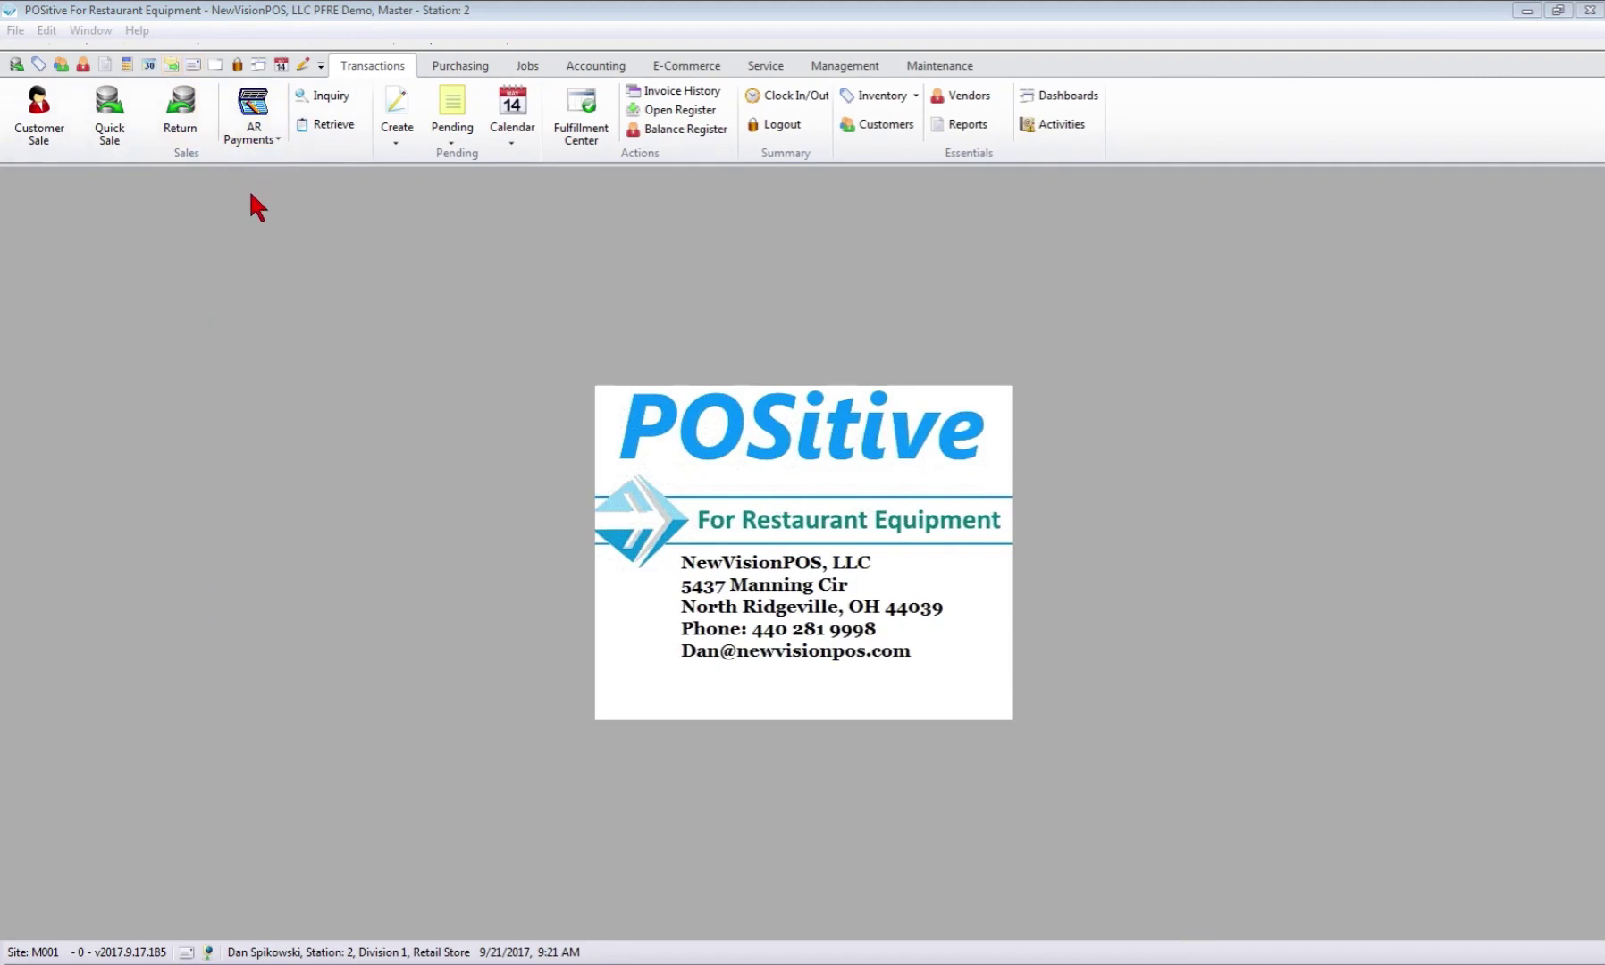
Open the Purchase Order Center for creating and receiving POs and show its vendor filter list
{"action": "left_click", "coordinate": [456, 59]}
{"action": "left_click", "coordinate": [117, 130]}
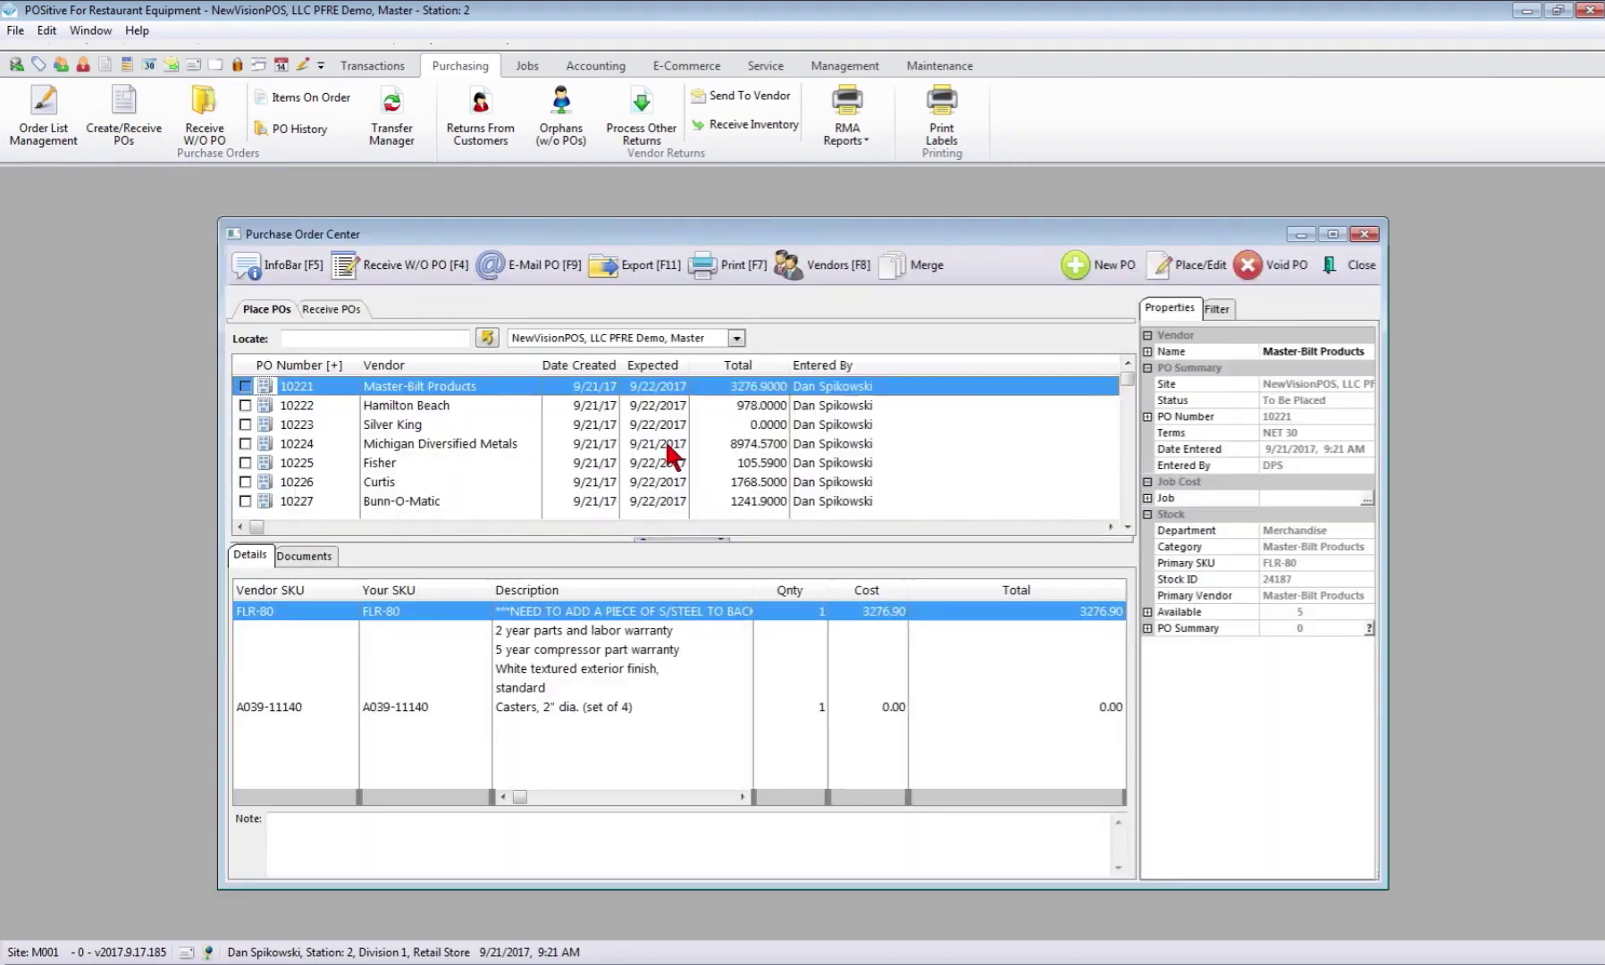
{"action": "left_click", "coordinate": [1229, 312]}
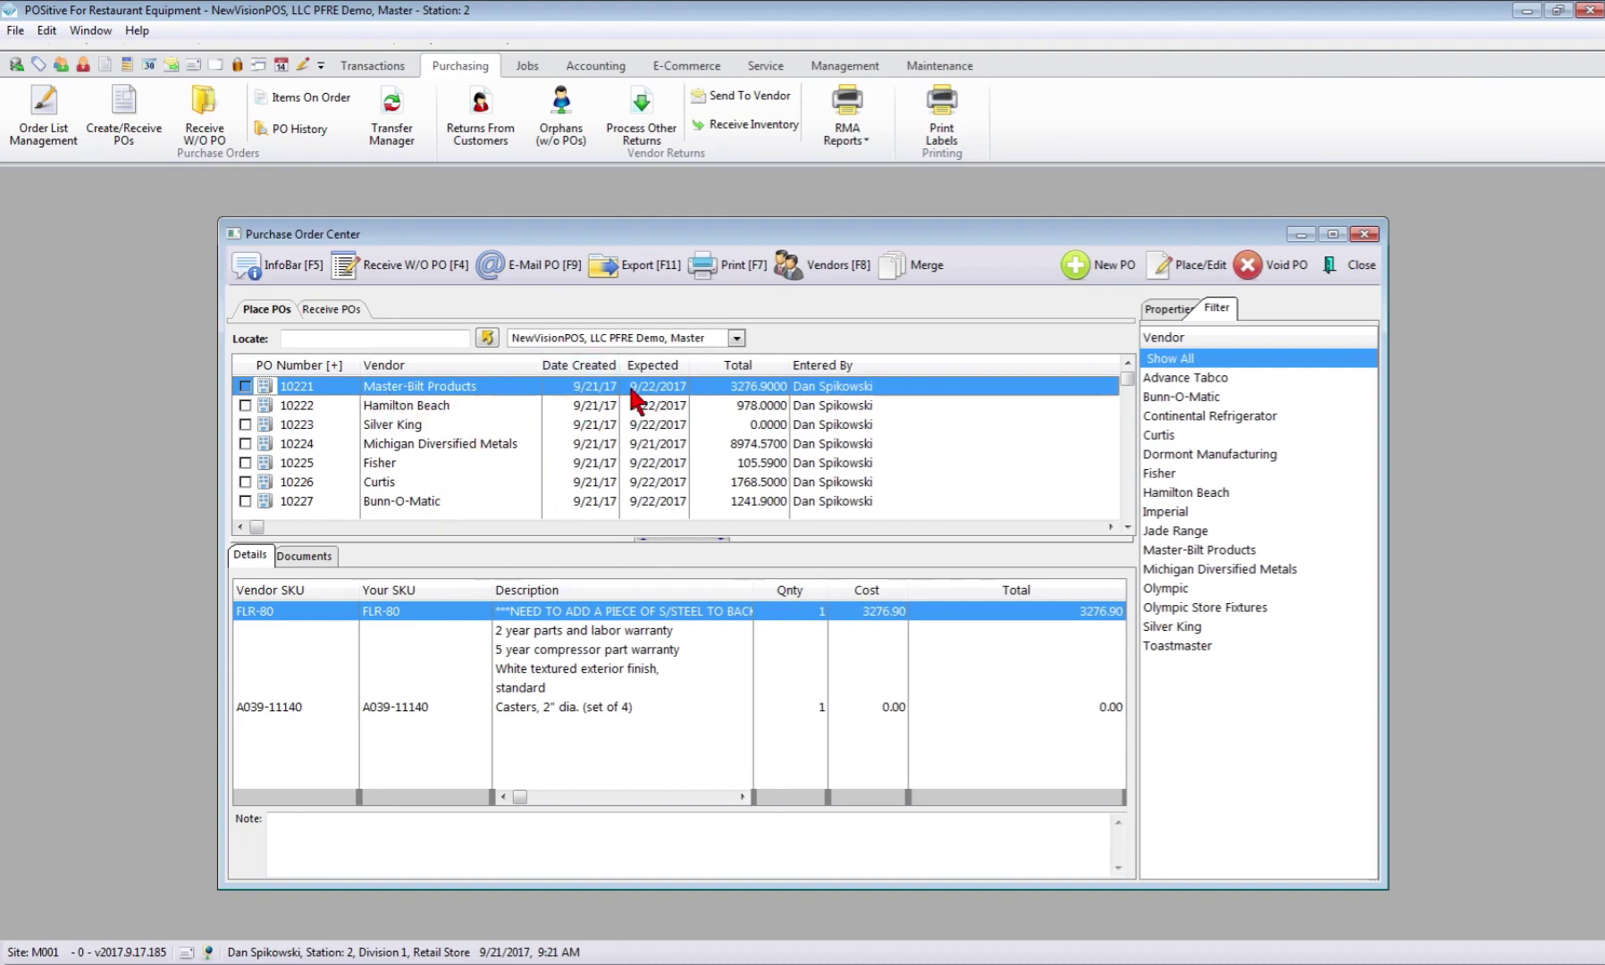
Process the Master-Bilt Products purchase order into the receiving list and preview its printed form
{"action": "left_click", "coordinate": [1190, 264]}
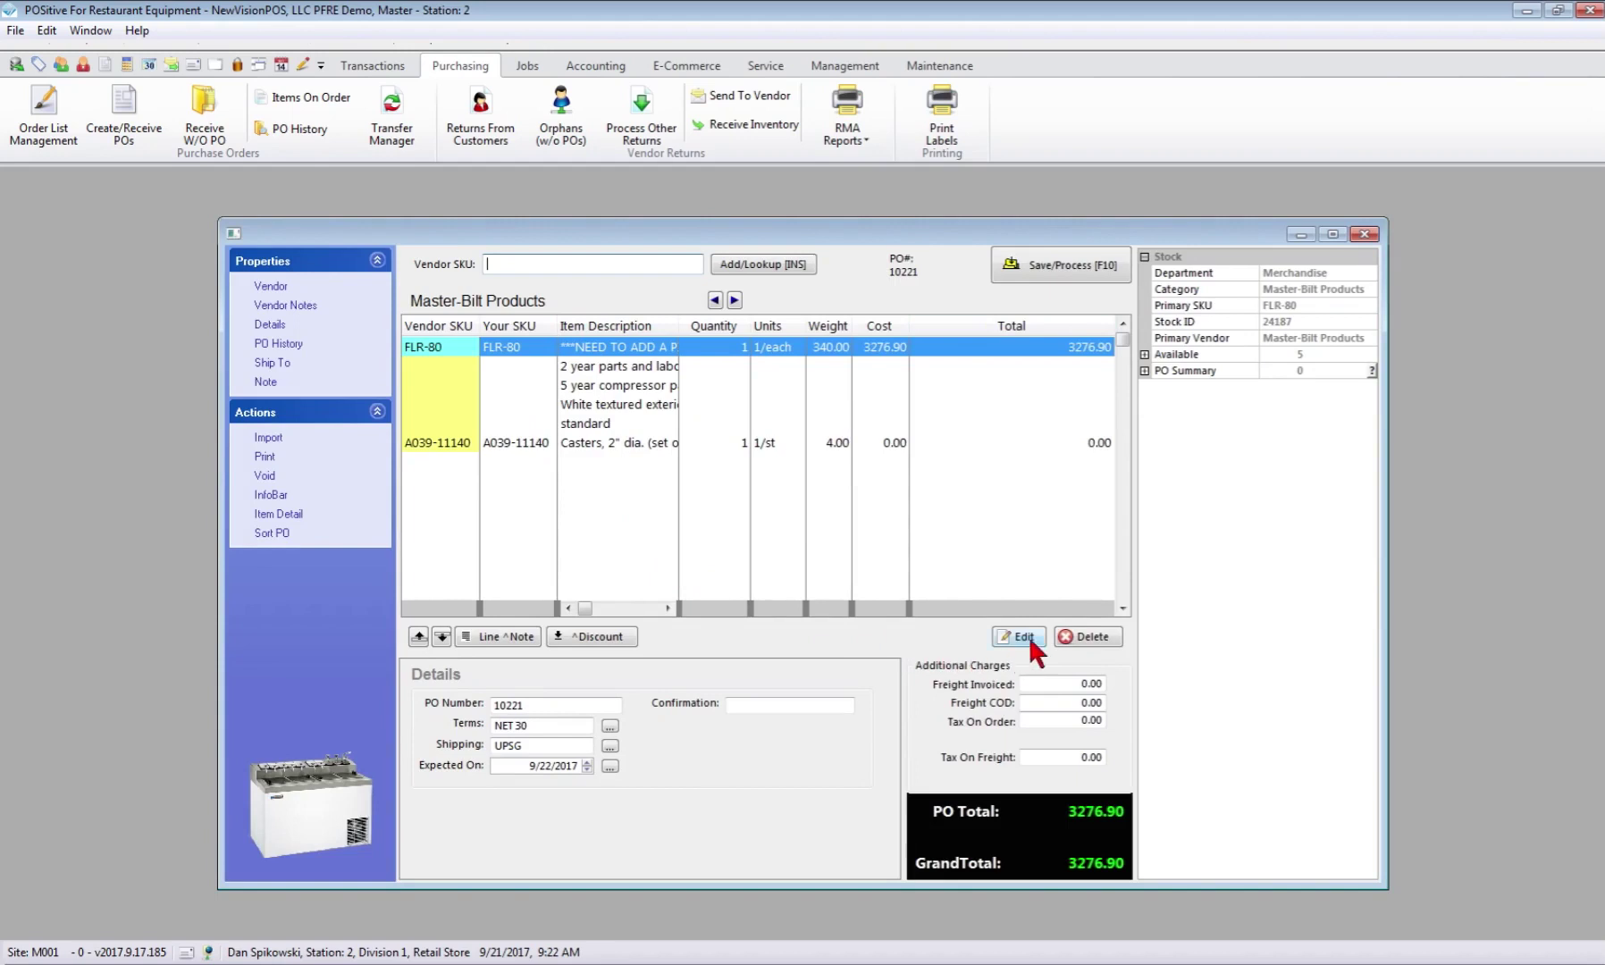
{"action": "left_click", "coordinate": [1080, 259]}
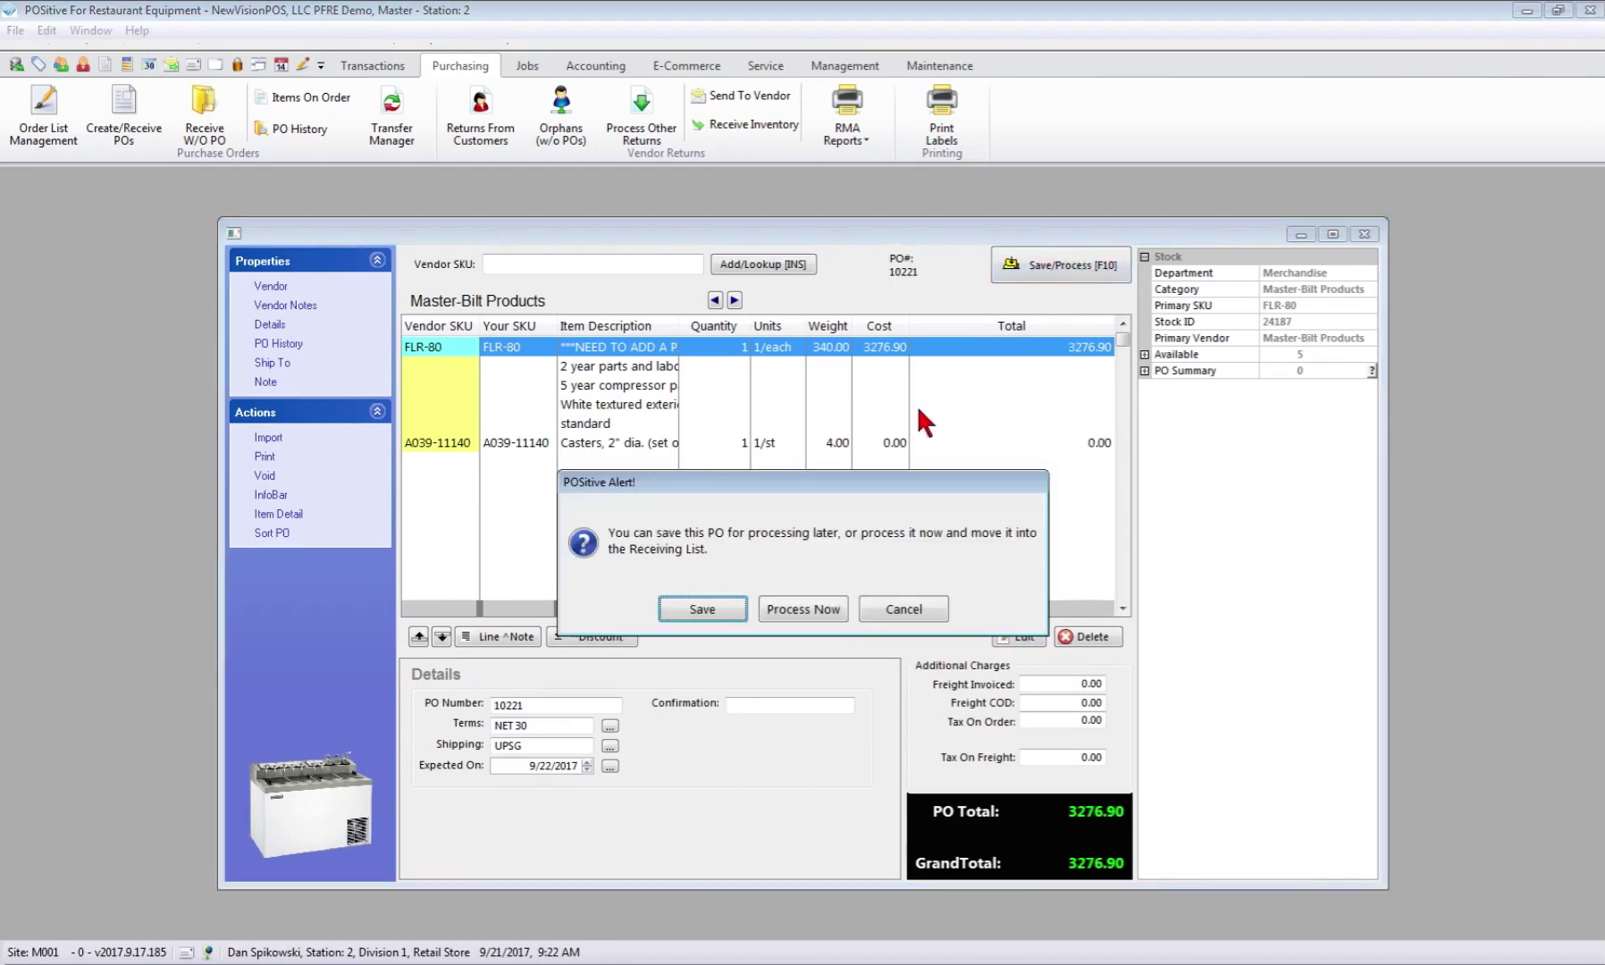
{"action": "left_click", "coordinate": [798, 600]}
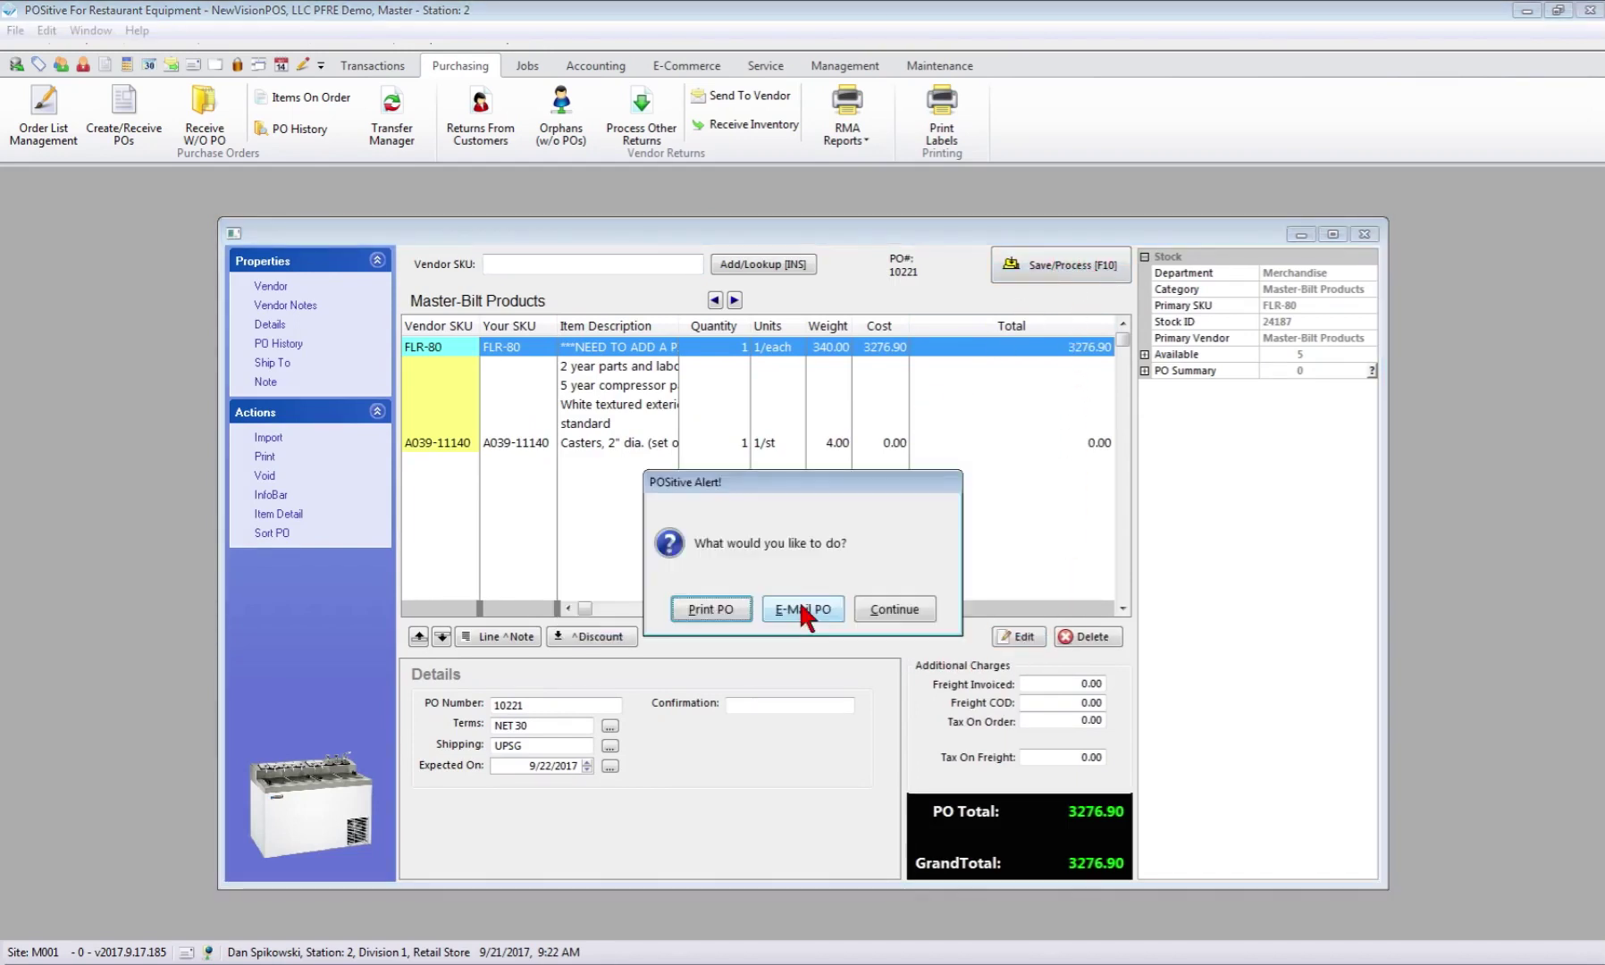
{"action": "left_click", "coordinate": [706, 610]}
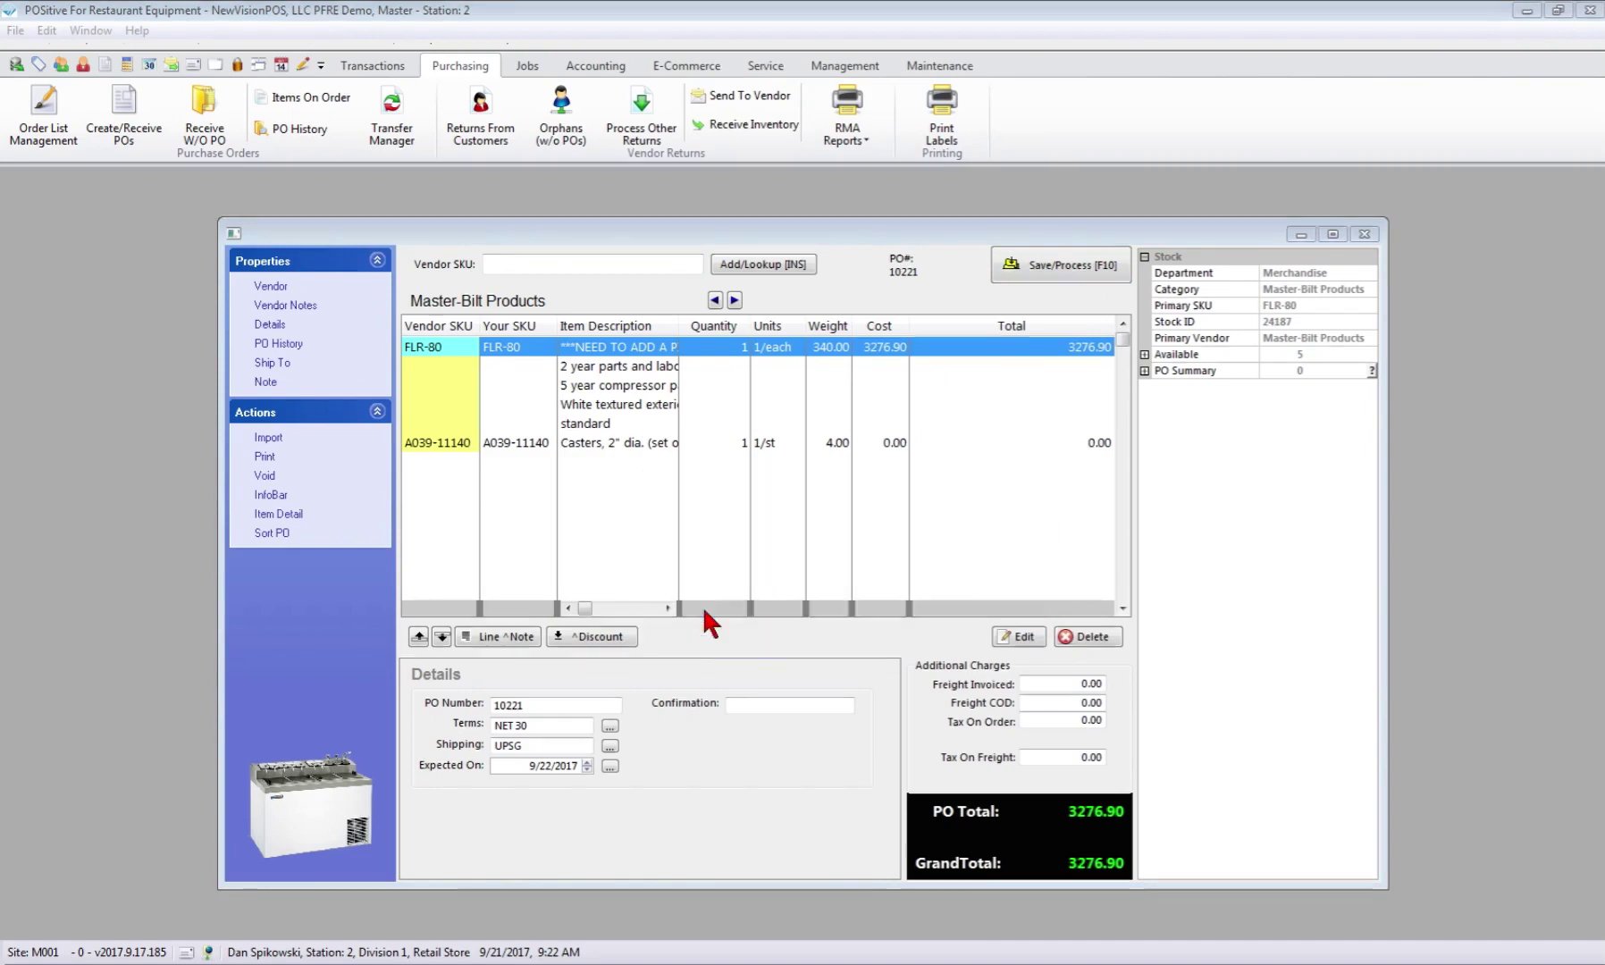
{"action": "left_click", "coordinate": [738, 635]}
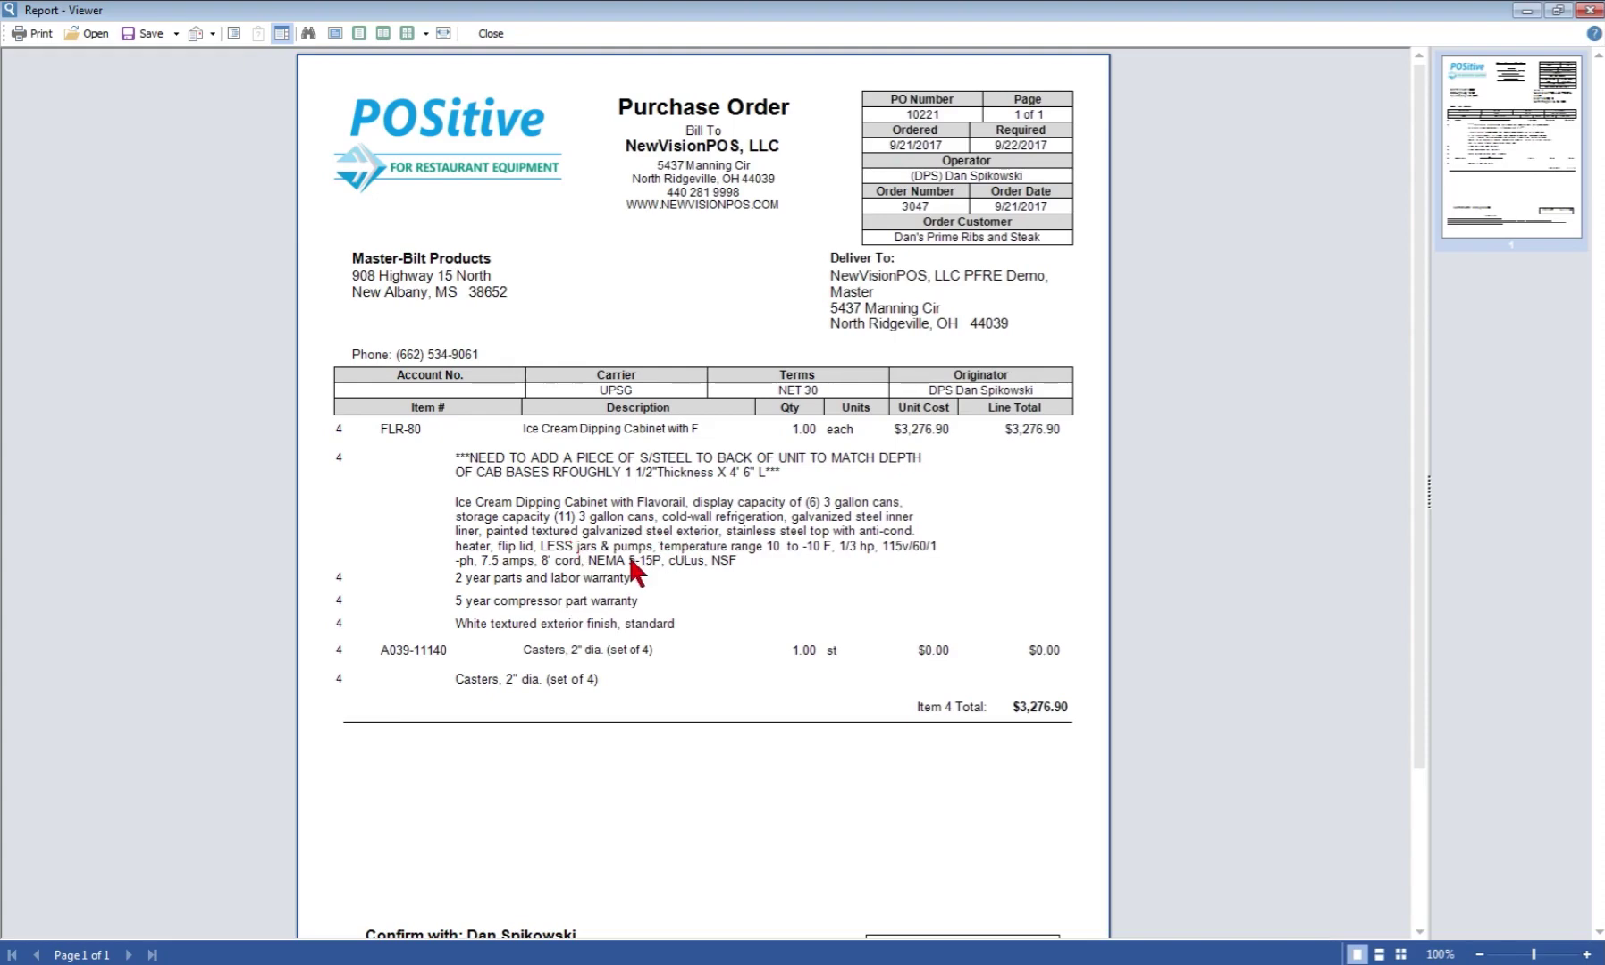
Read through the Master-Bilt purchase order printout down to its total and conditions, and close the preview
{"action": "scroll", "coordinate": [626, 554], "scroll_direction": "down", "scroll_amount": 3}
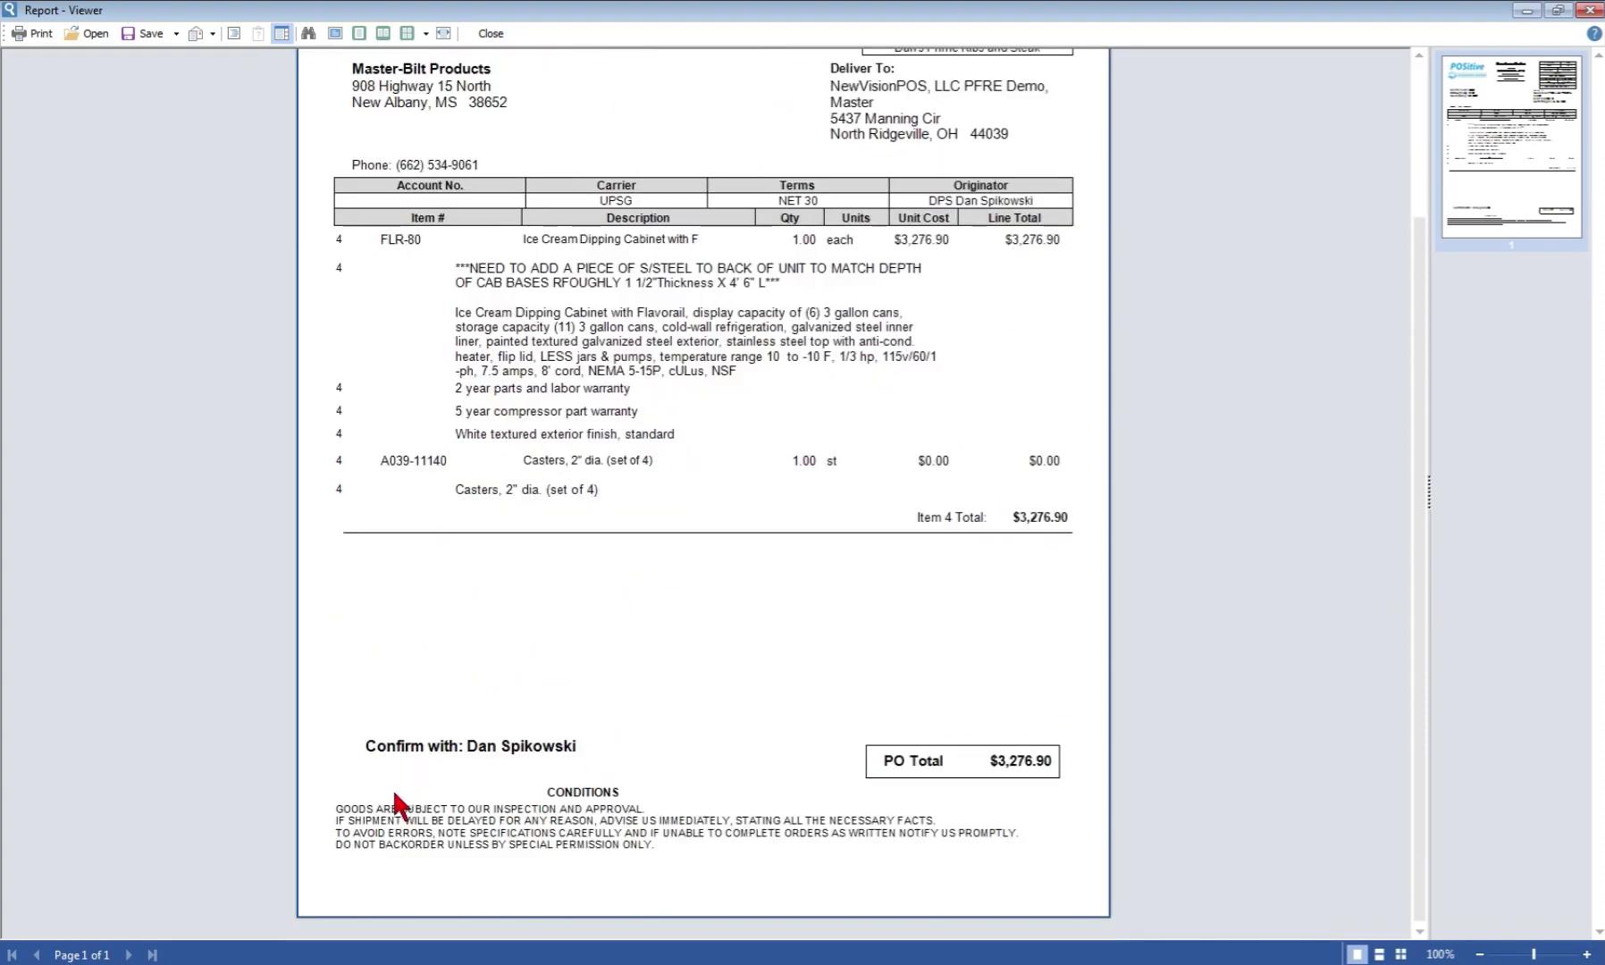
{"action": "scroll", "coordinate": [817, 523], "scroll_direction": "up", "scroll_amount": 3}
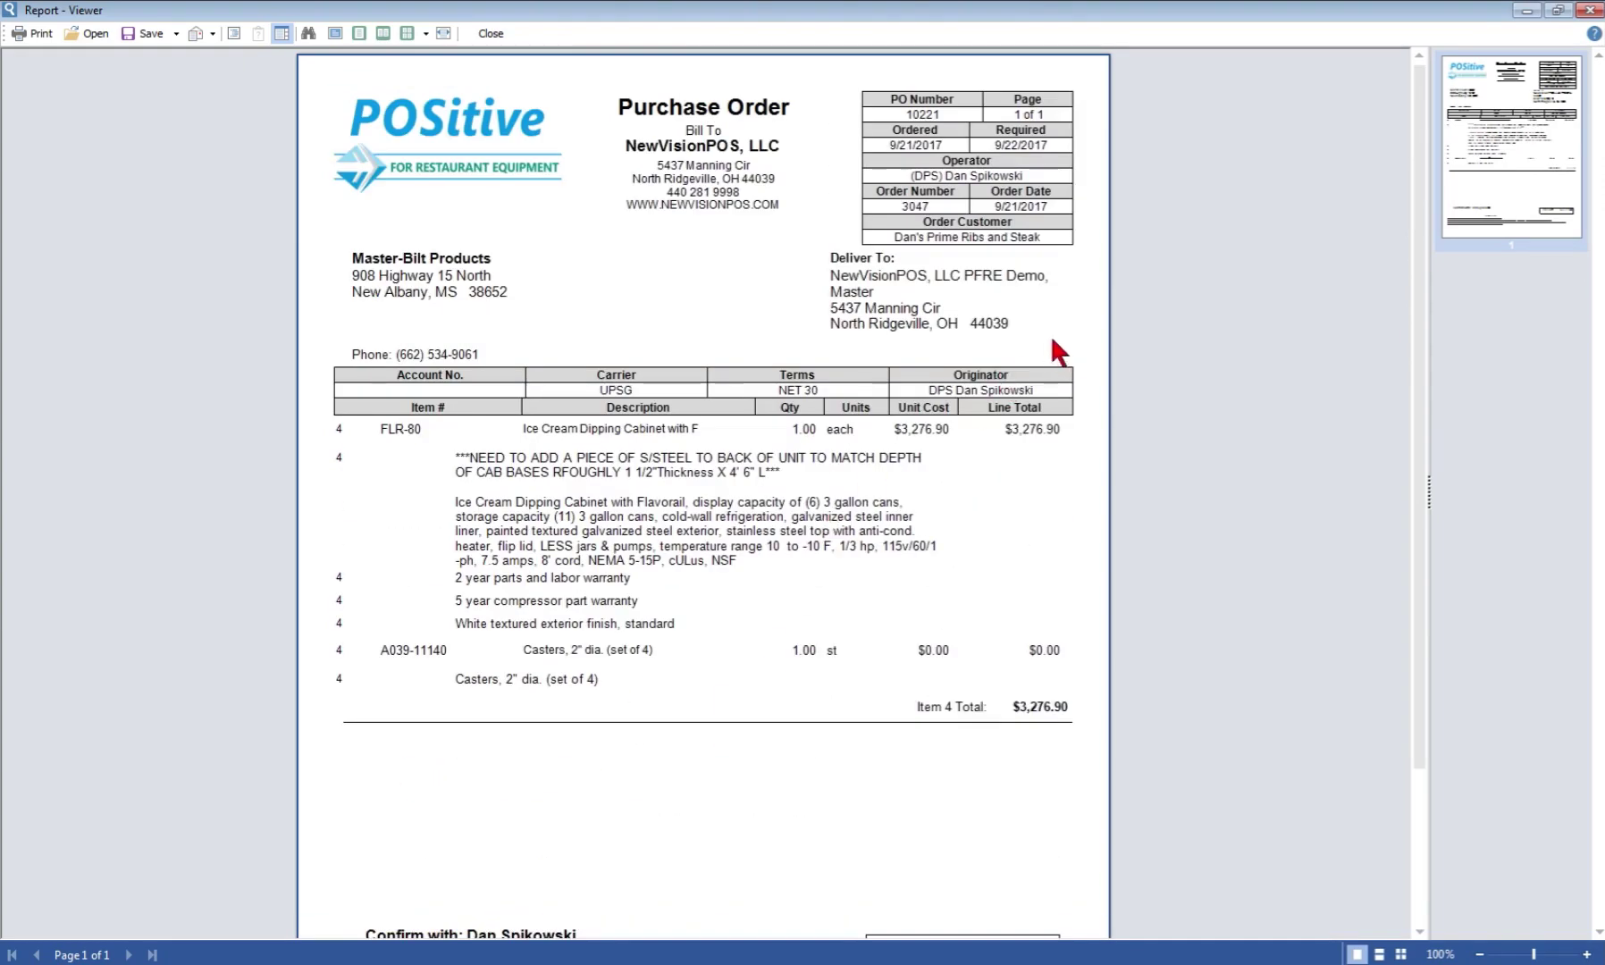
{"action": "left_click", "coordinate": [1590, 11]}
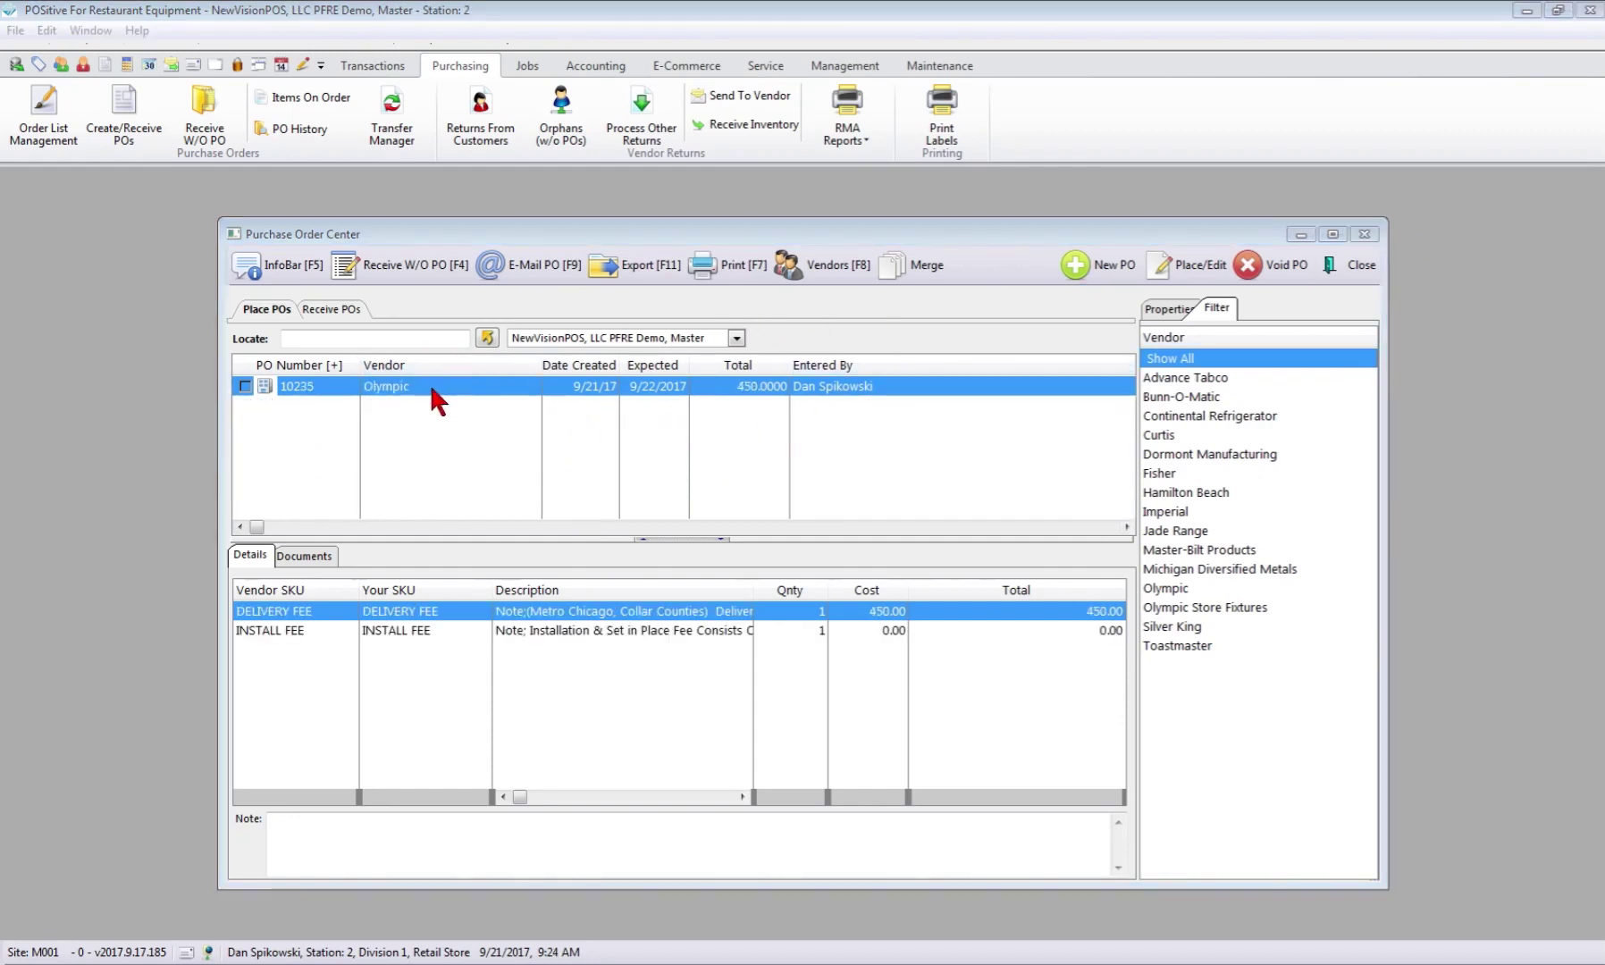
Process the Olympic purchase order into the receiving list, continuing without printing or e-mailing it
{"action": "left_click", "coordinate": [1189, 265]}
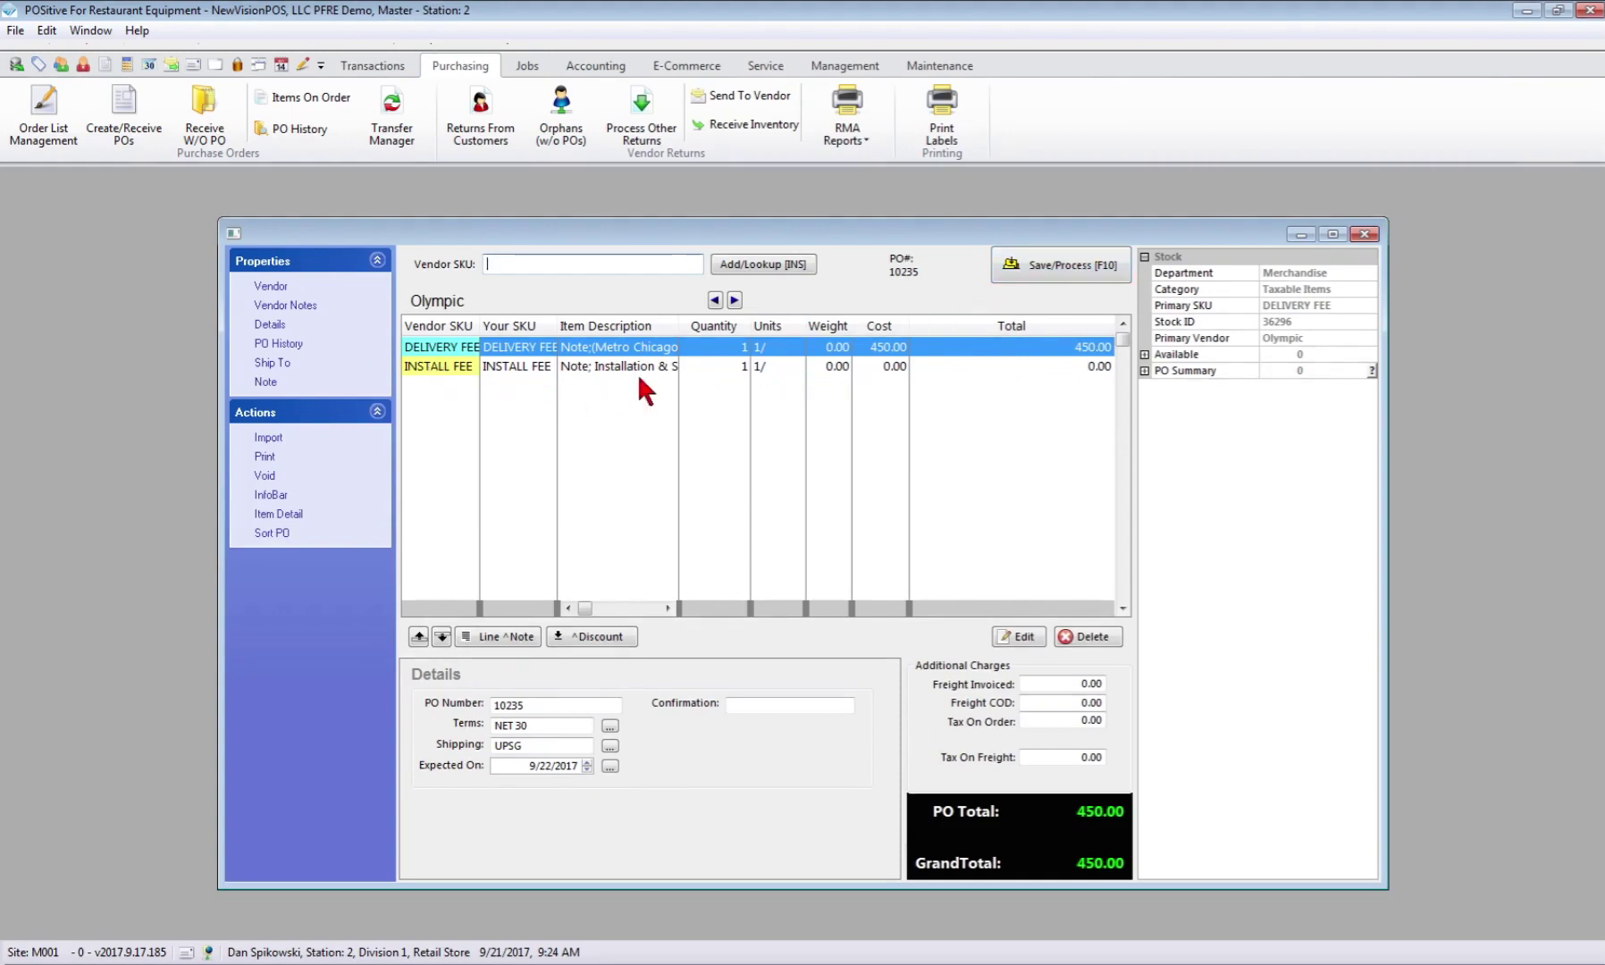
{"action": "left_click", "coordinate": [1071, 258]}
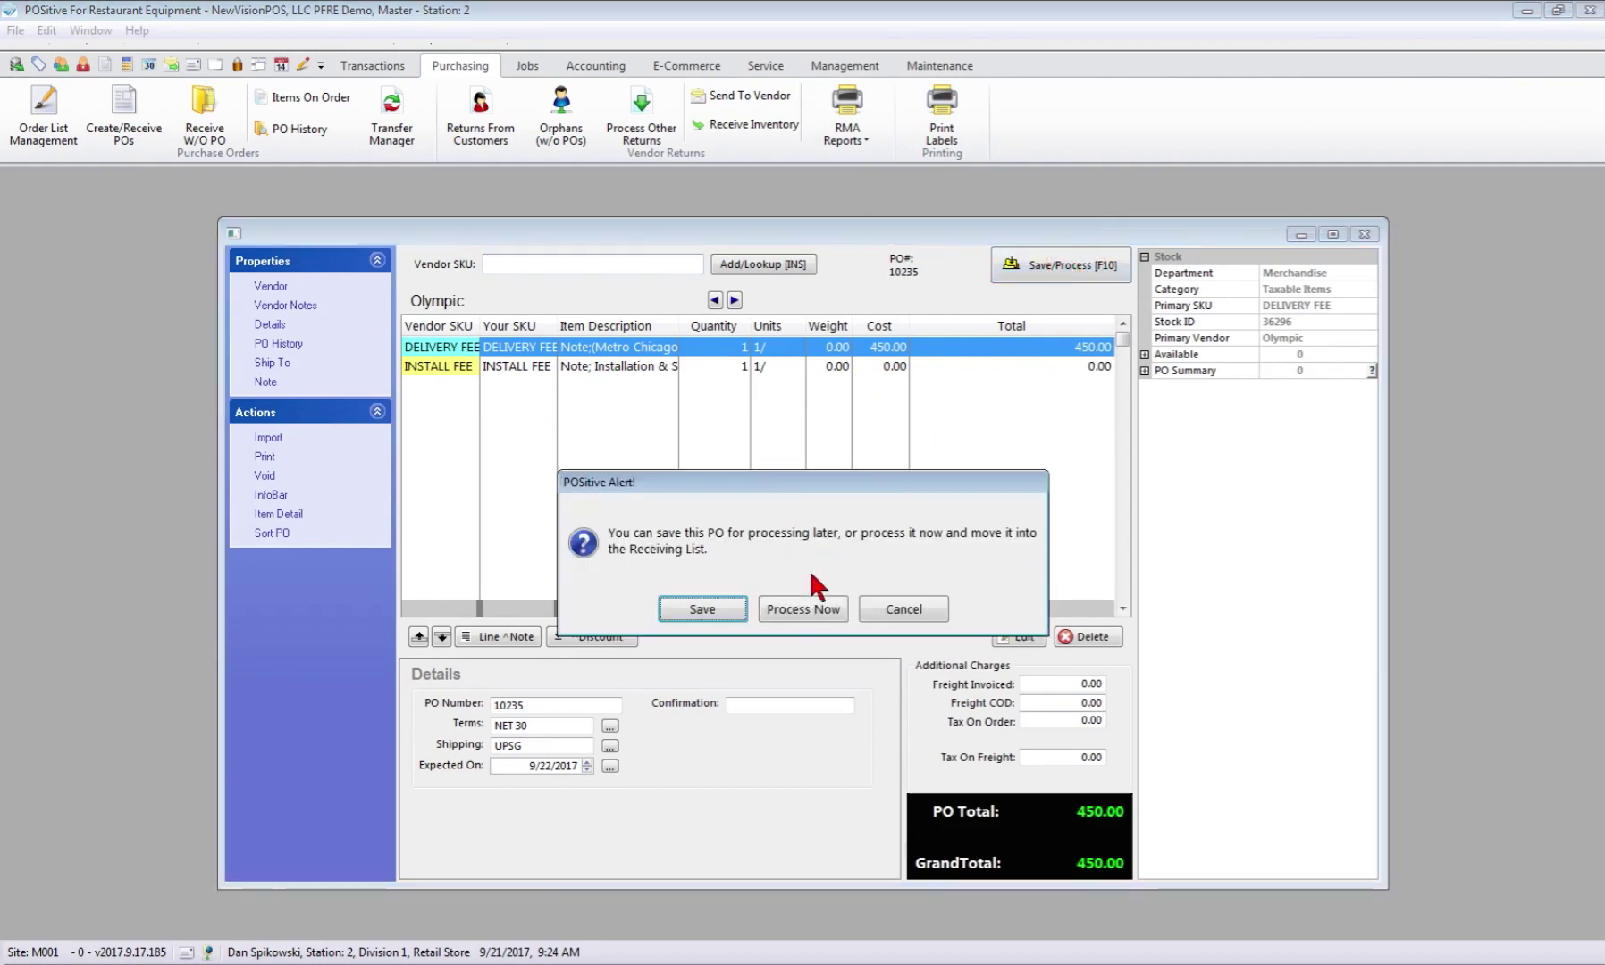
{"action": "left_click", "coordinate": [803, 607]}
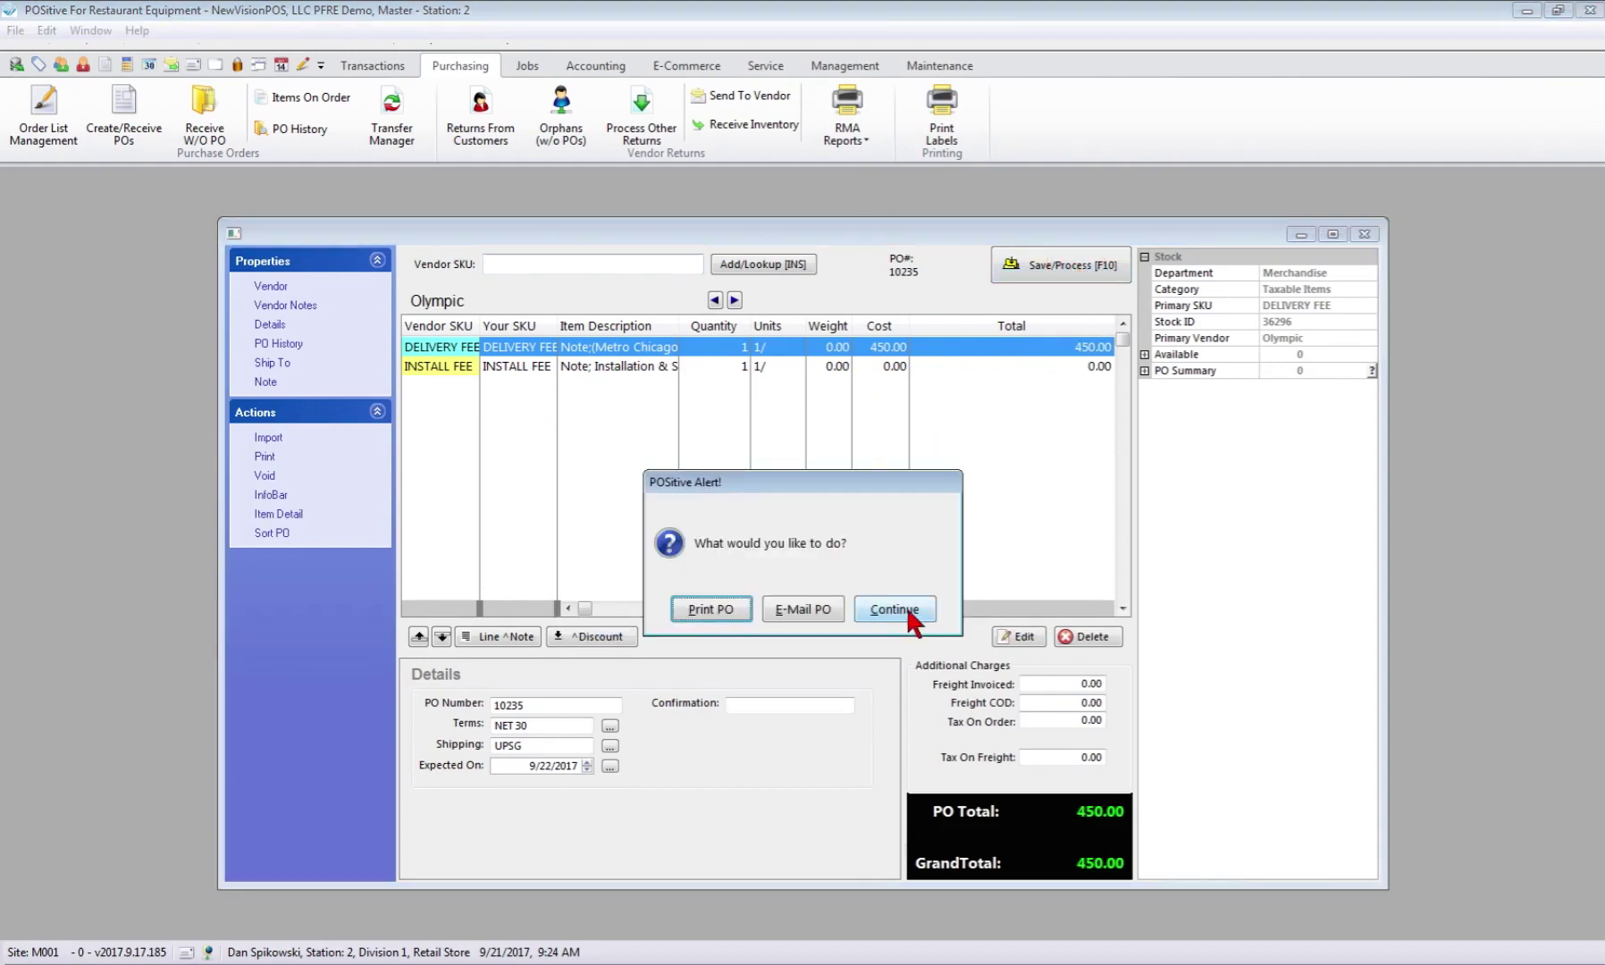
{"action": "left_click", "coordinate": [894, 610]}
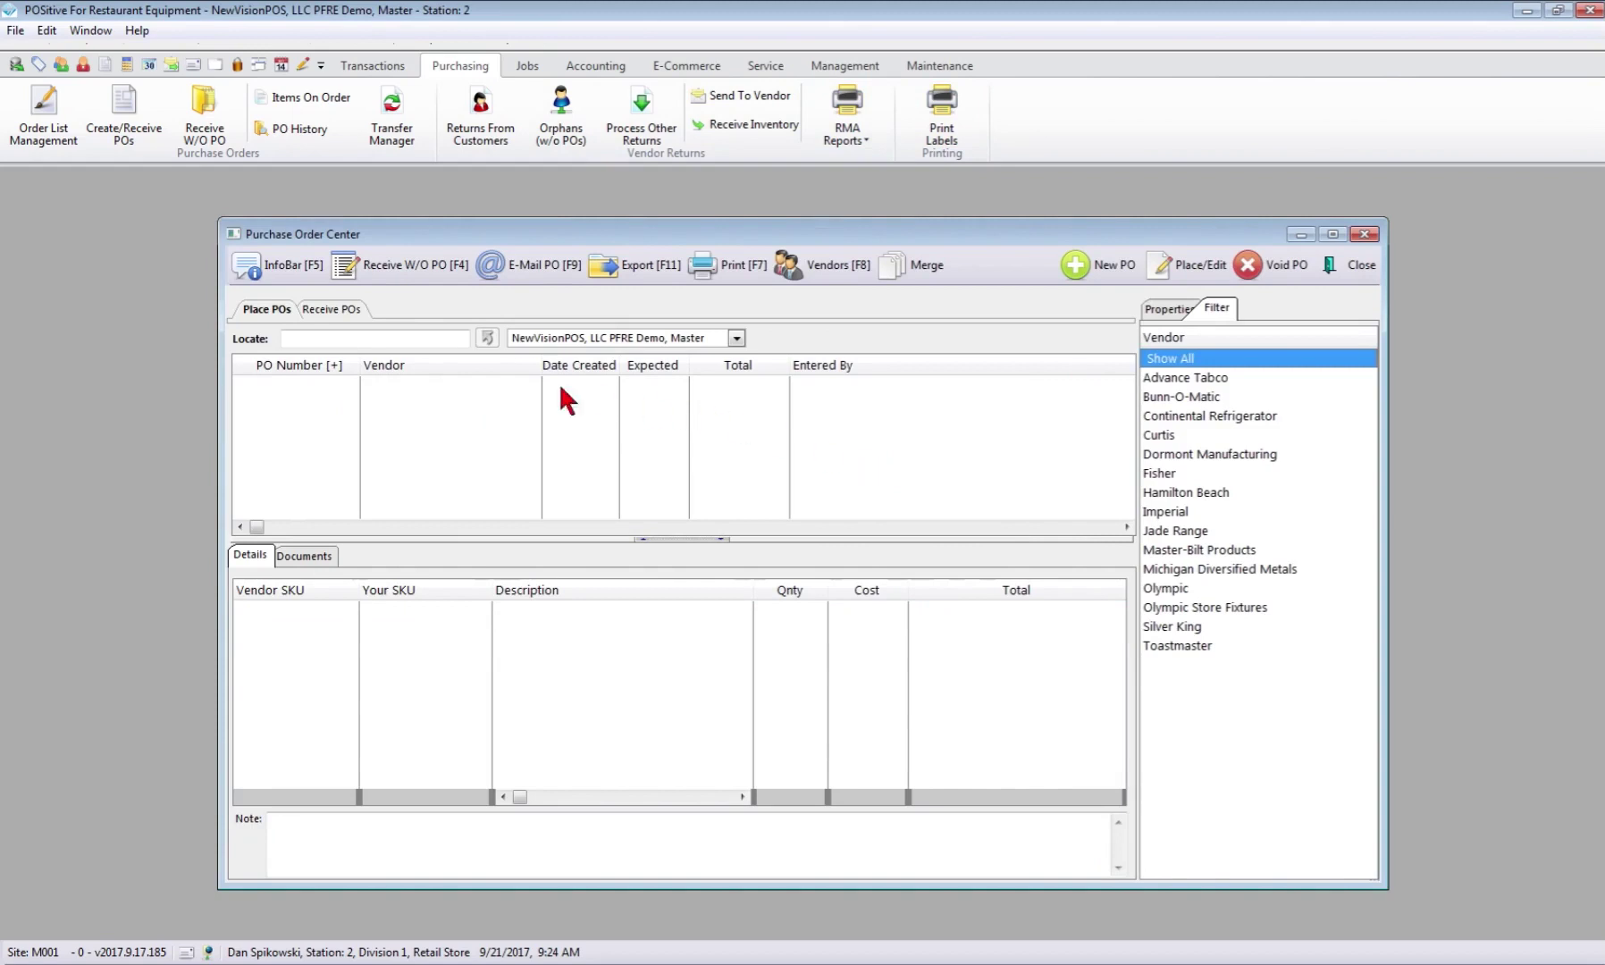
Show the placed orders of all vendors, open the Toastmaster order for receiving and enter vendor invoice number 5545
{"action": "left_click", "coordinate": [335, 309]}
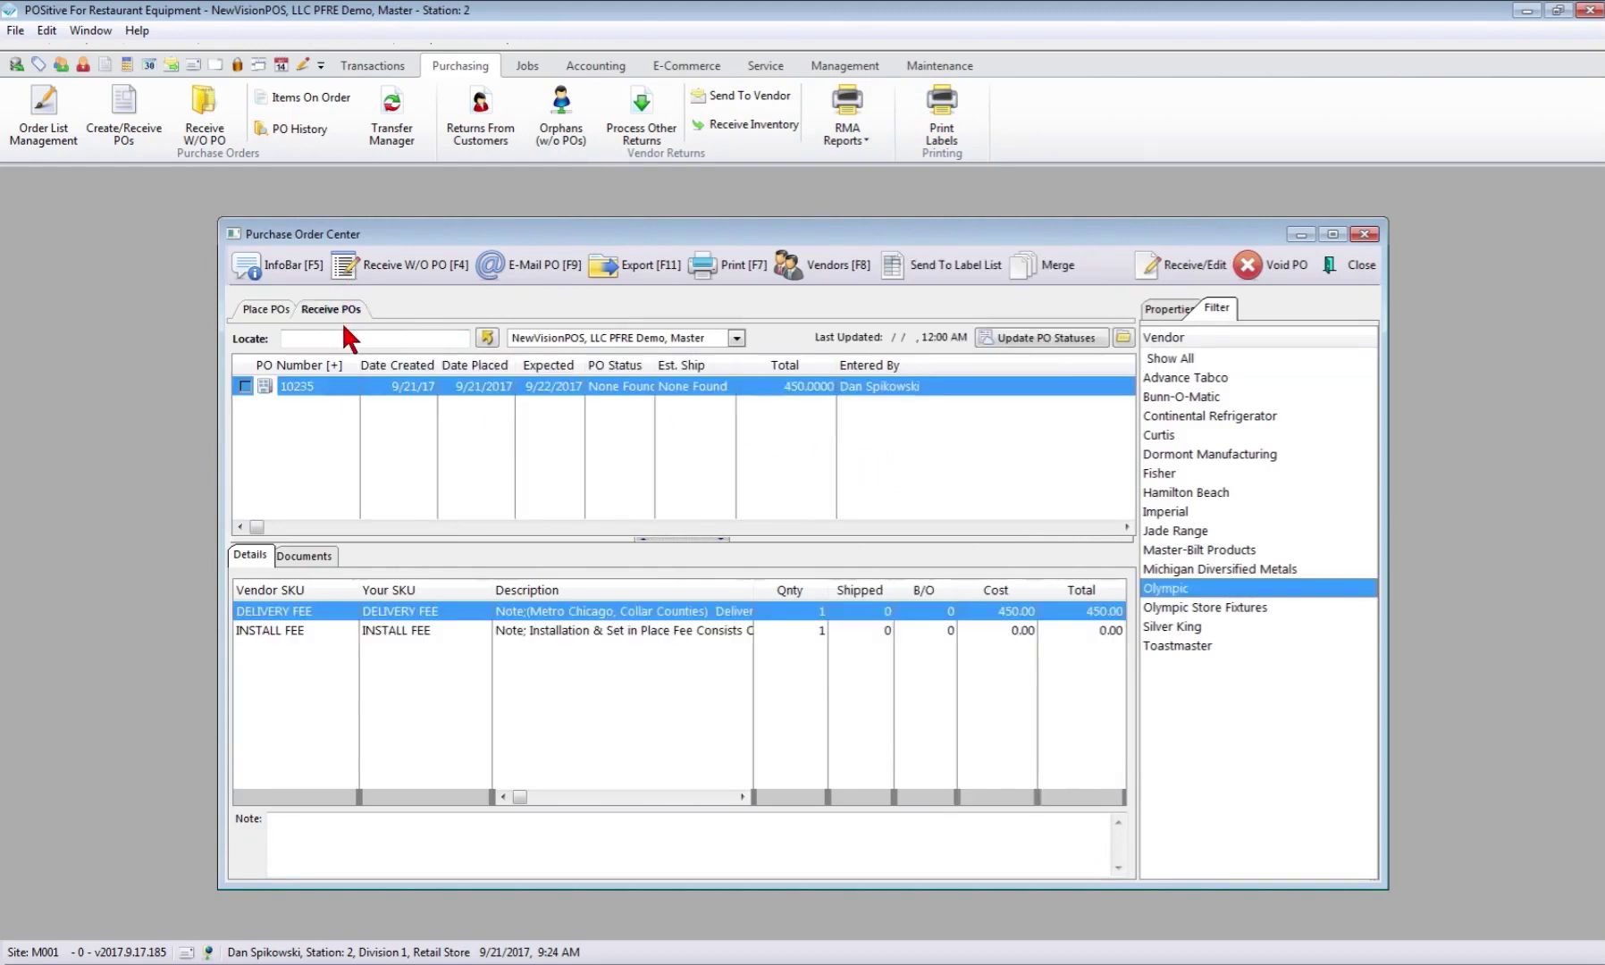
{"action": "left_click", "coordinate": [1192, 357]}
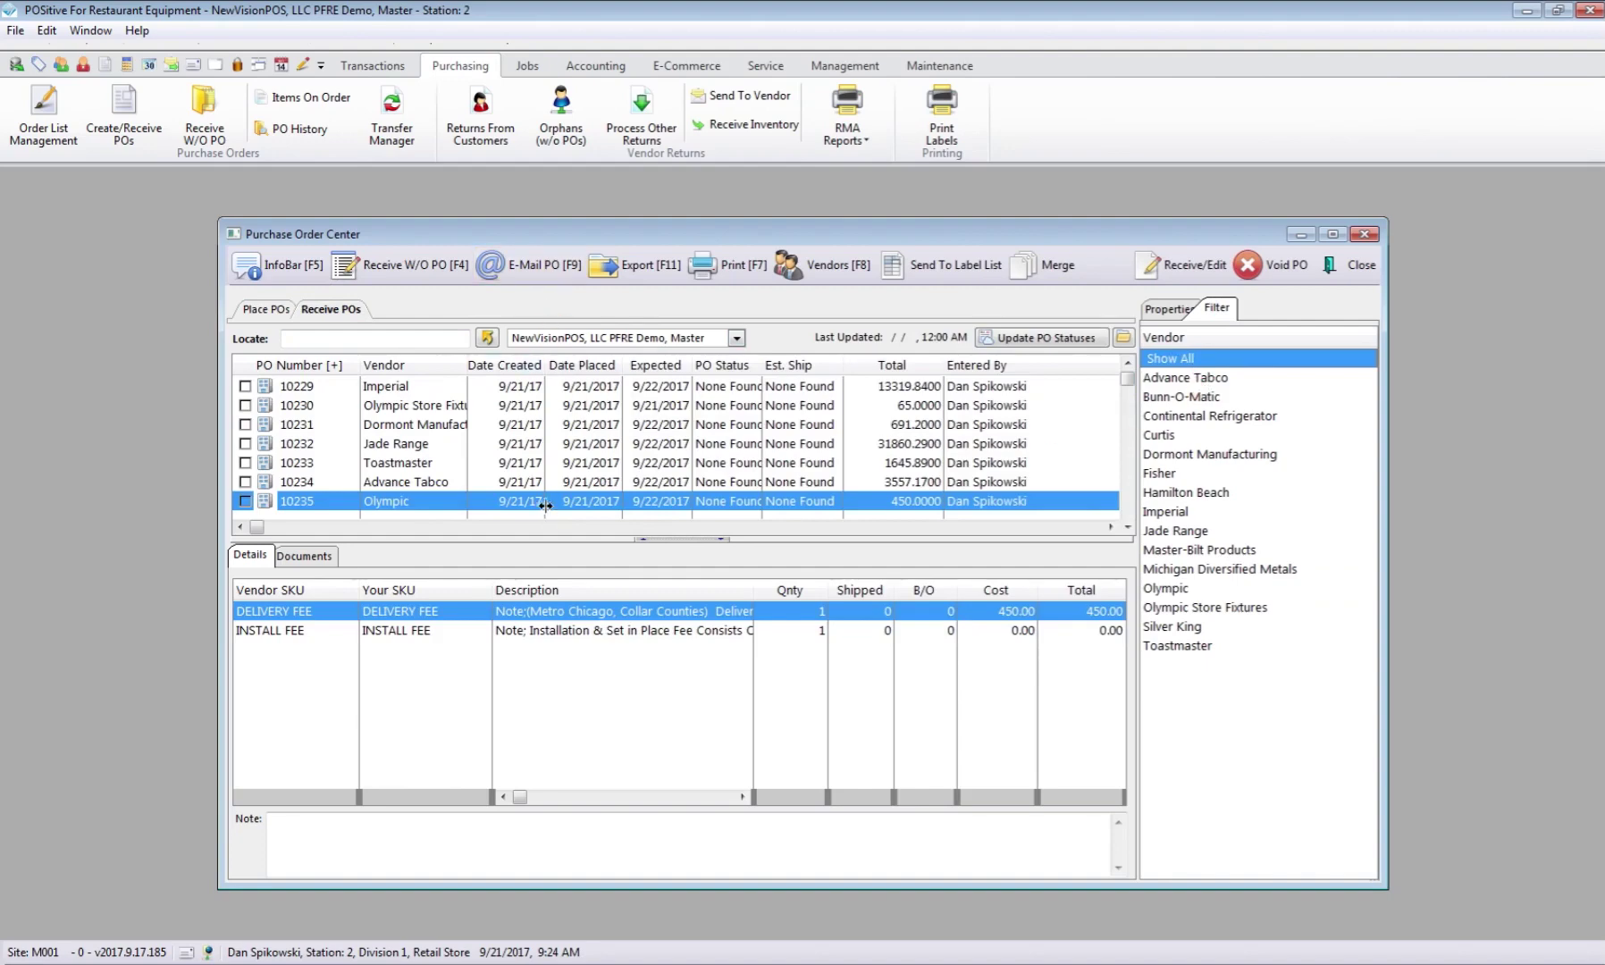
{"action": "left_click", "coordinate": [396, 462]}
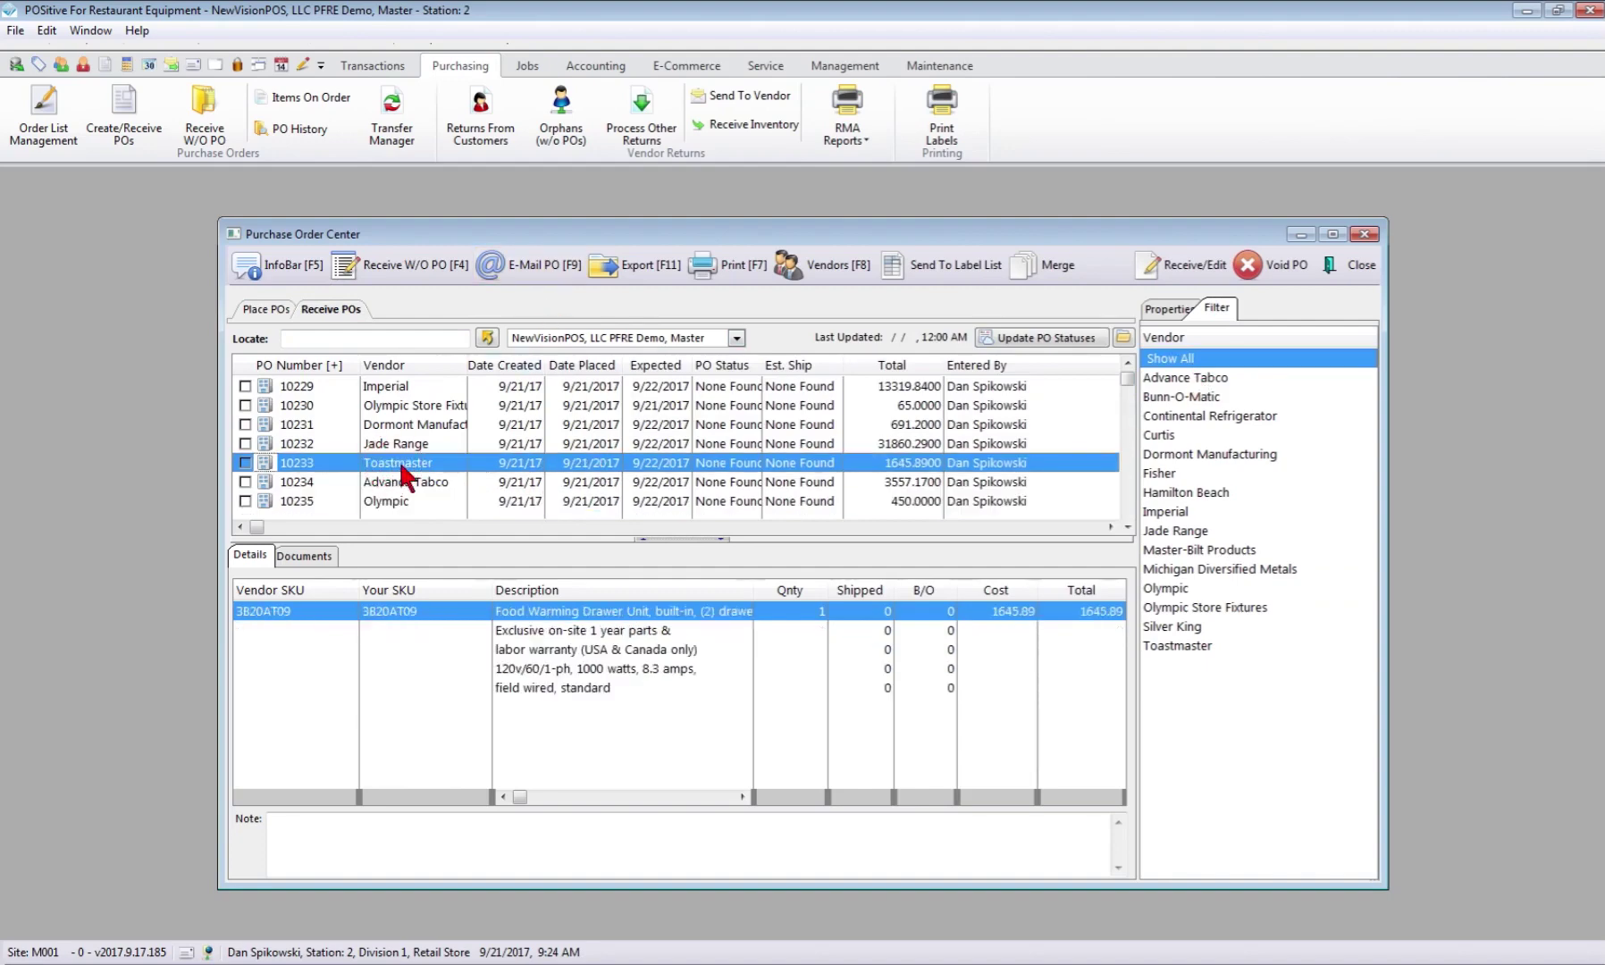
{"action": "left_click", "coordinate": [1204, 261]}
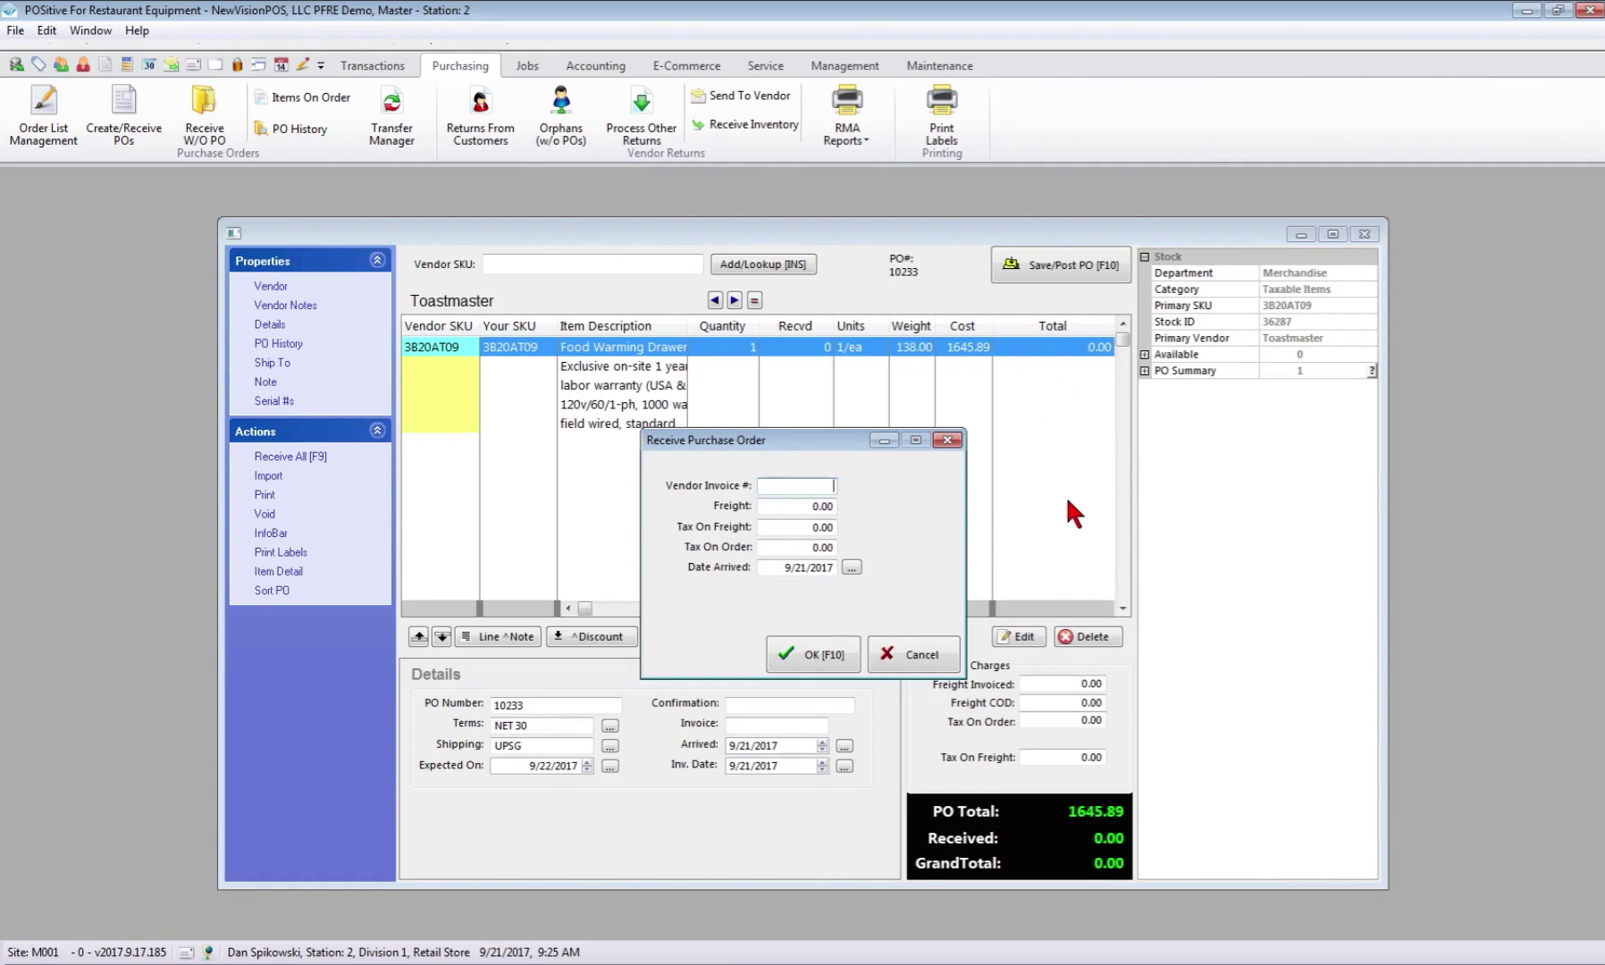
{"action": "type", "text": "5545"}
{"action": "left_click", "coordinate": [817, 651]}
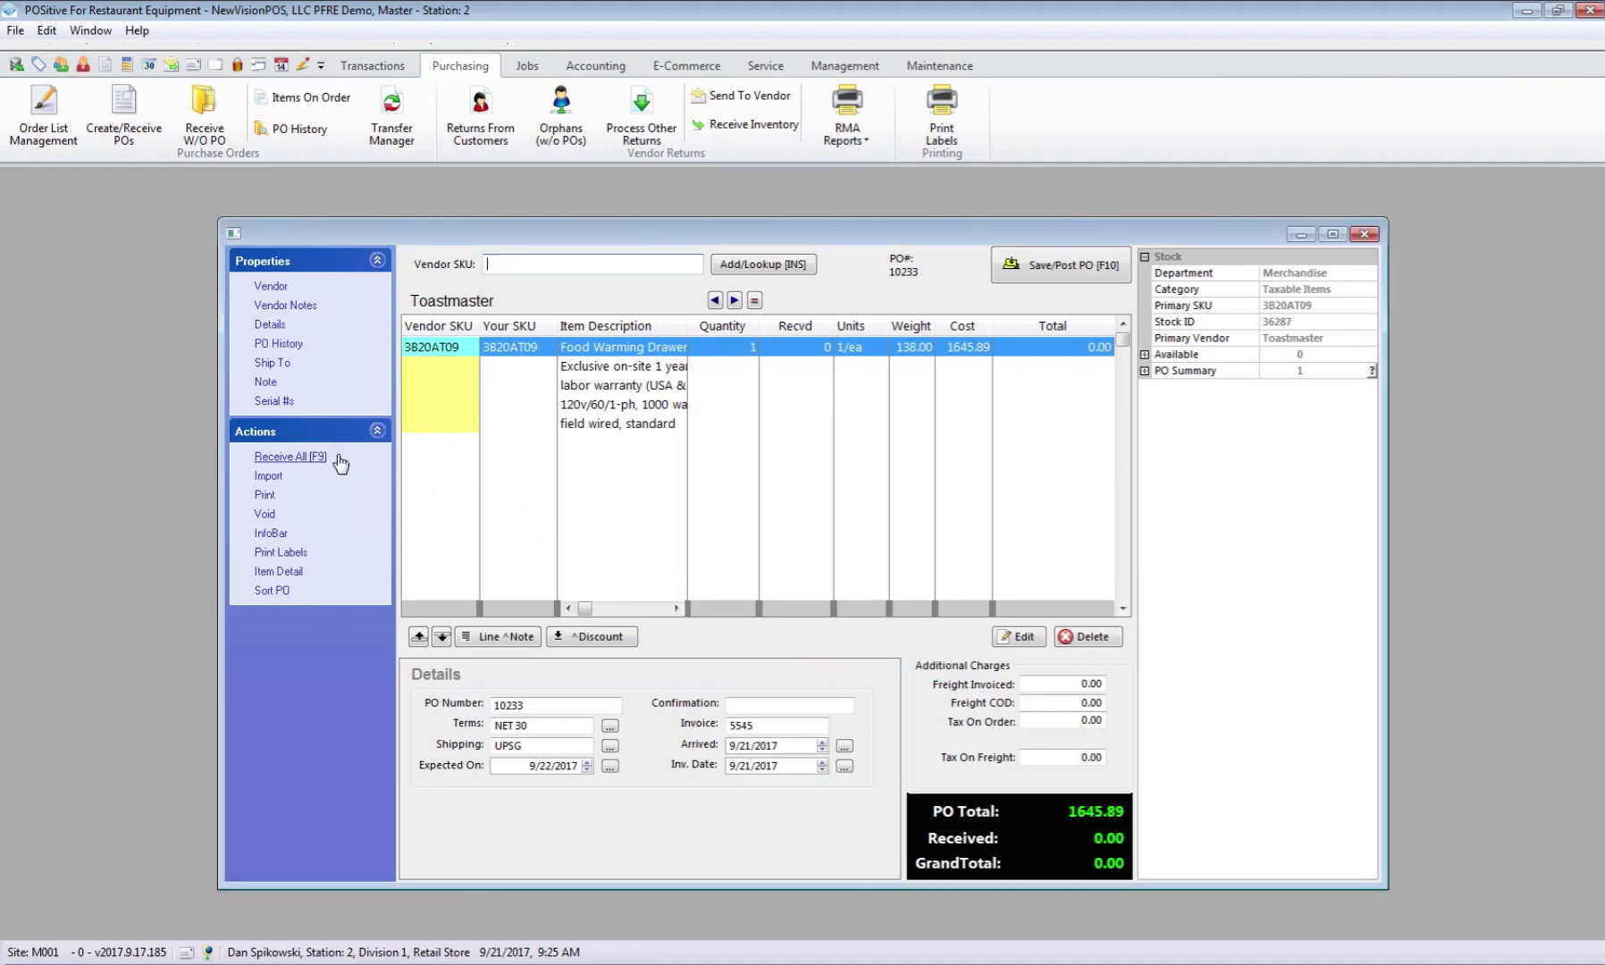
Receive the full ordered quantity of every item on the Toastmaster purchase order and post it
{"action": "left_click", "coordinate": [302, 456]}
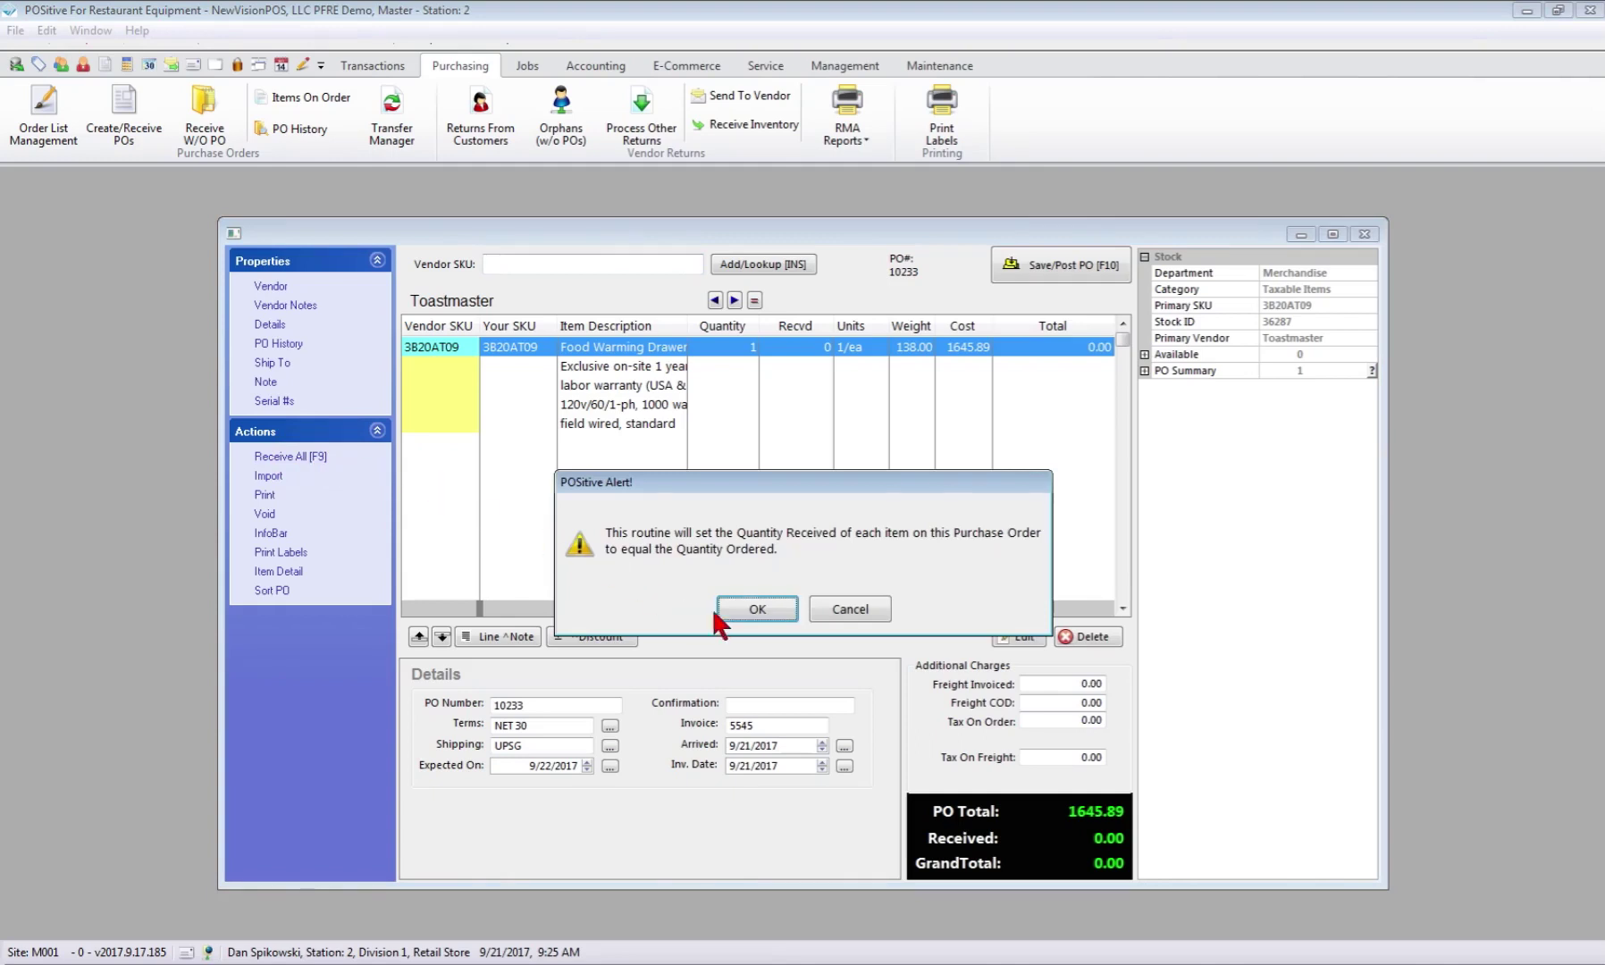
{"action": "left_click", "coordinate": [756, 611]}
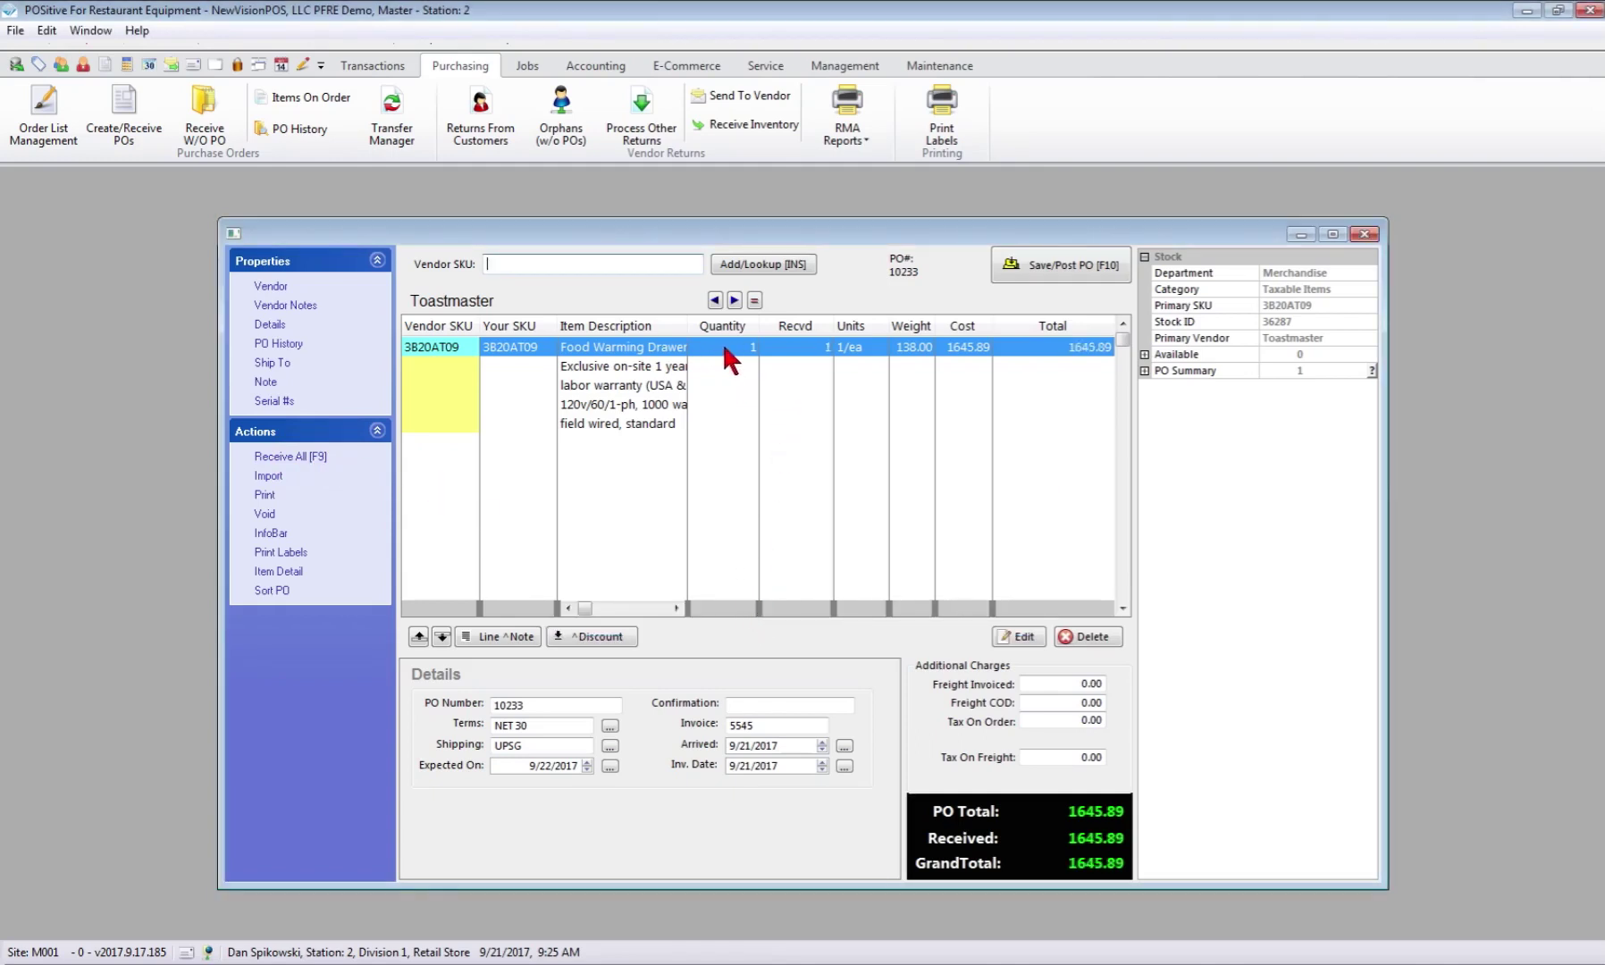
{"action": "left_click", "coordinate": [1073, 261]}
{"action": "left_click", "coordinate": [811, 612]}
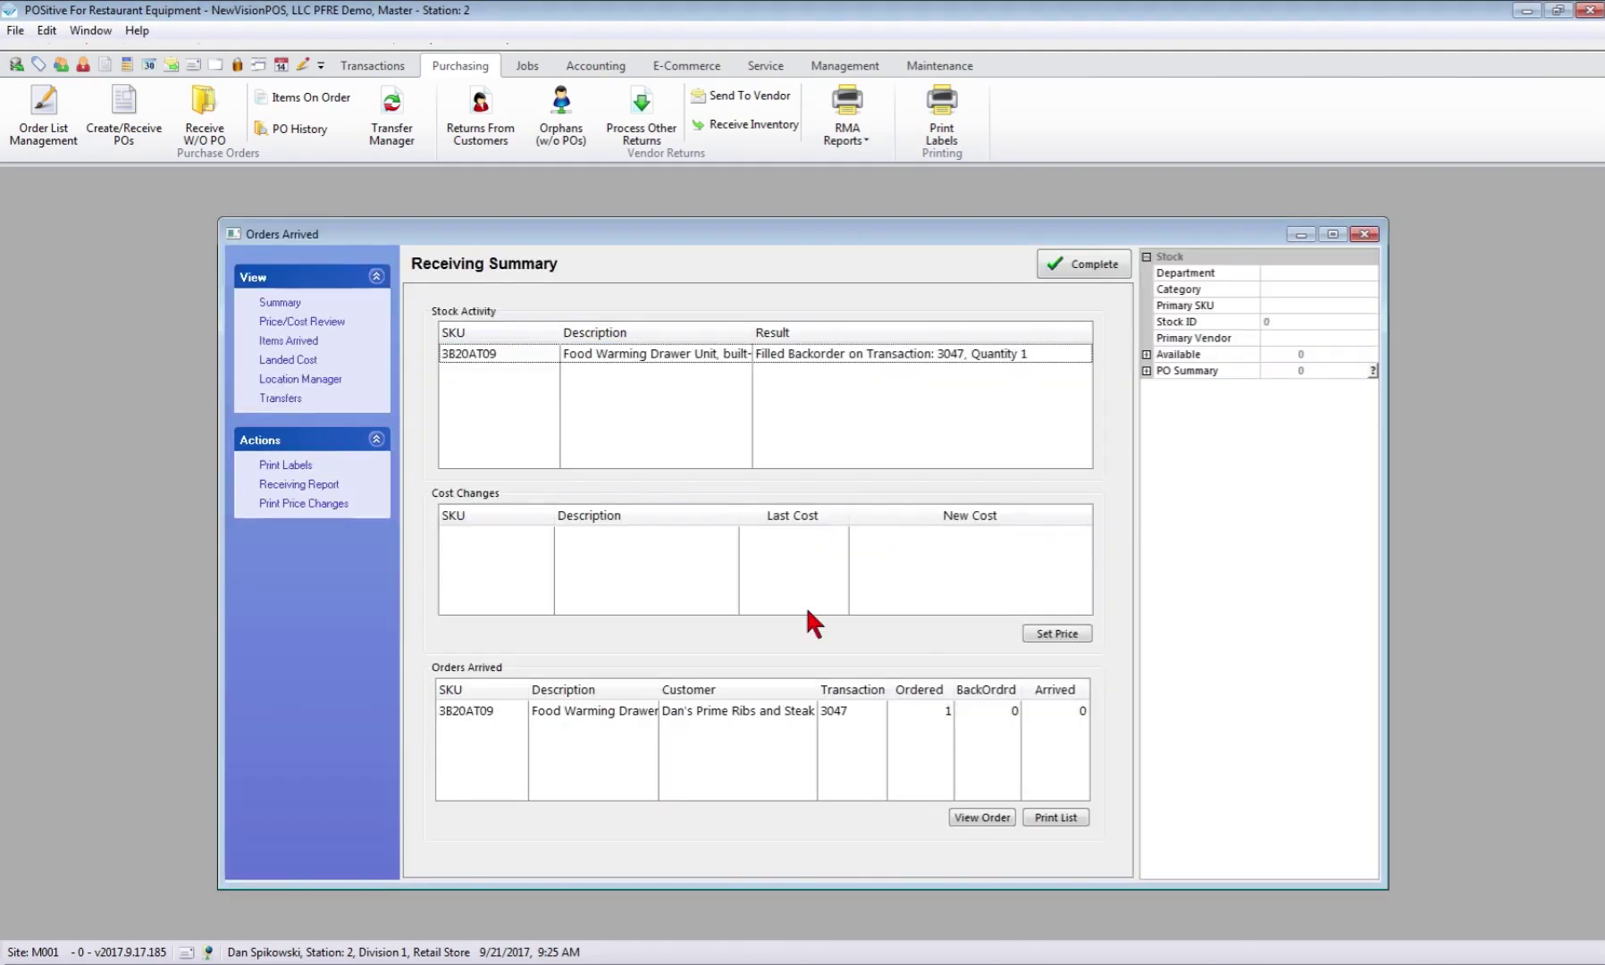
Examine the receiving summary's stock activity, cost review, arrived items, landed cost, location manager and transfer views
{"action": "left_click", "coordinate": [706, 354]}
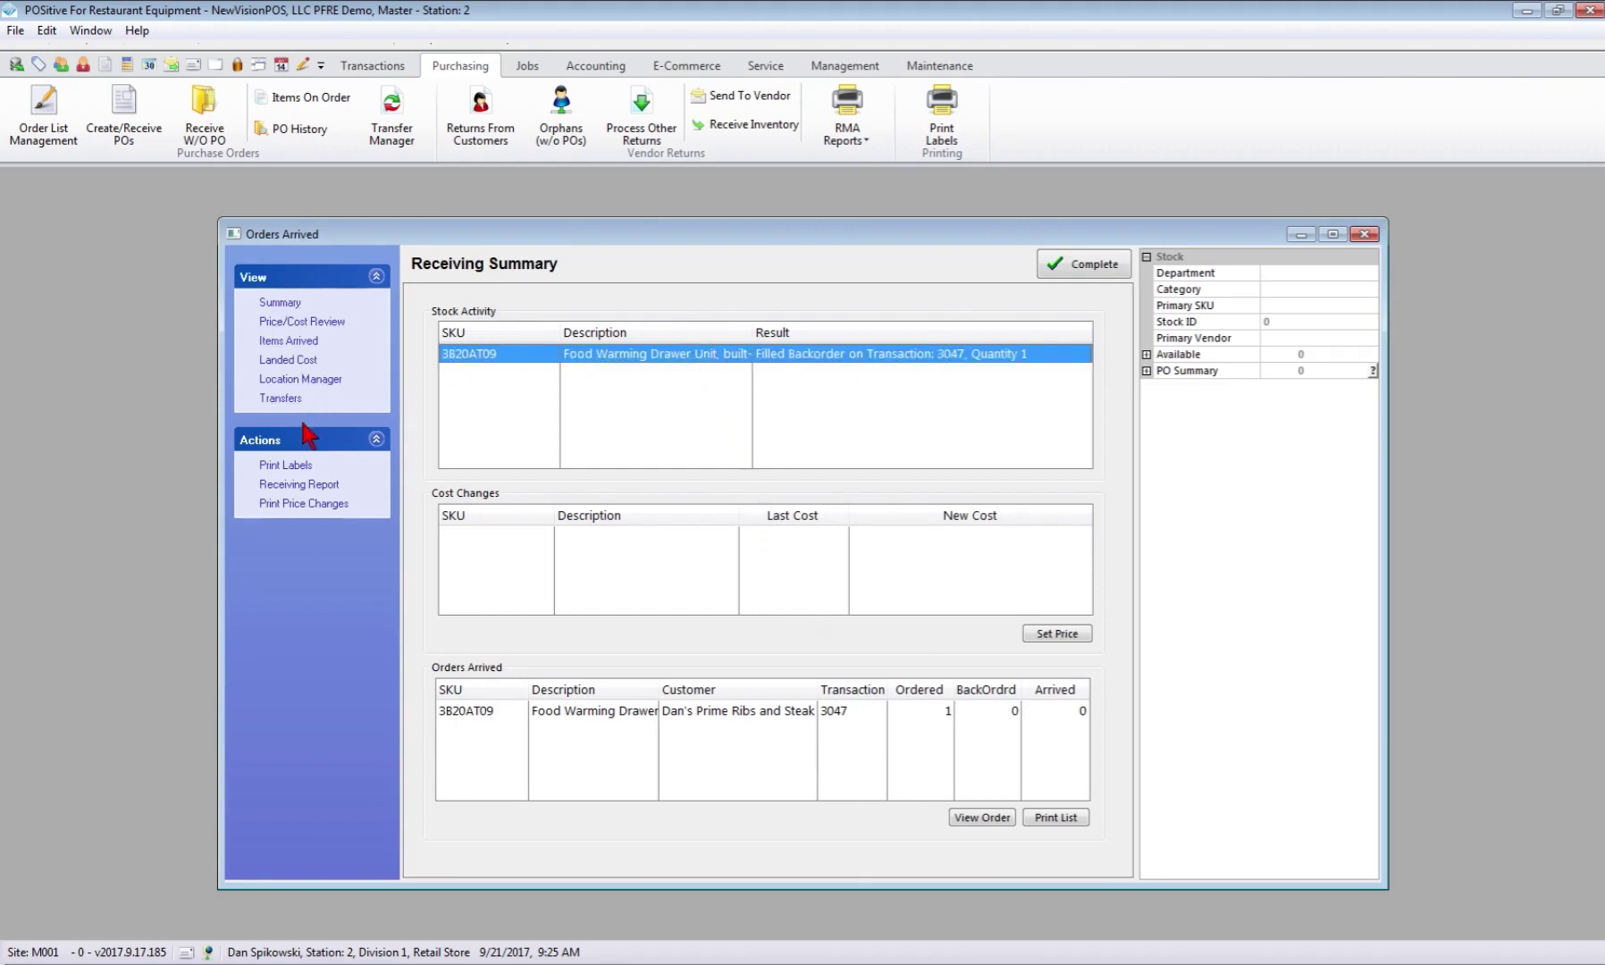
{"action": "left_click", "coordinate": [281, 321]}
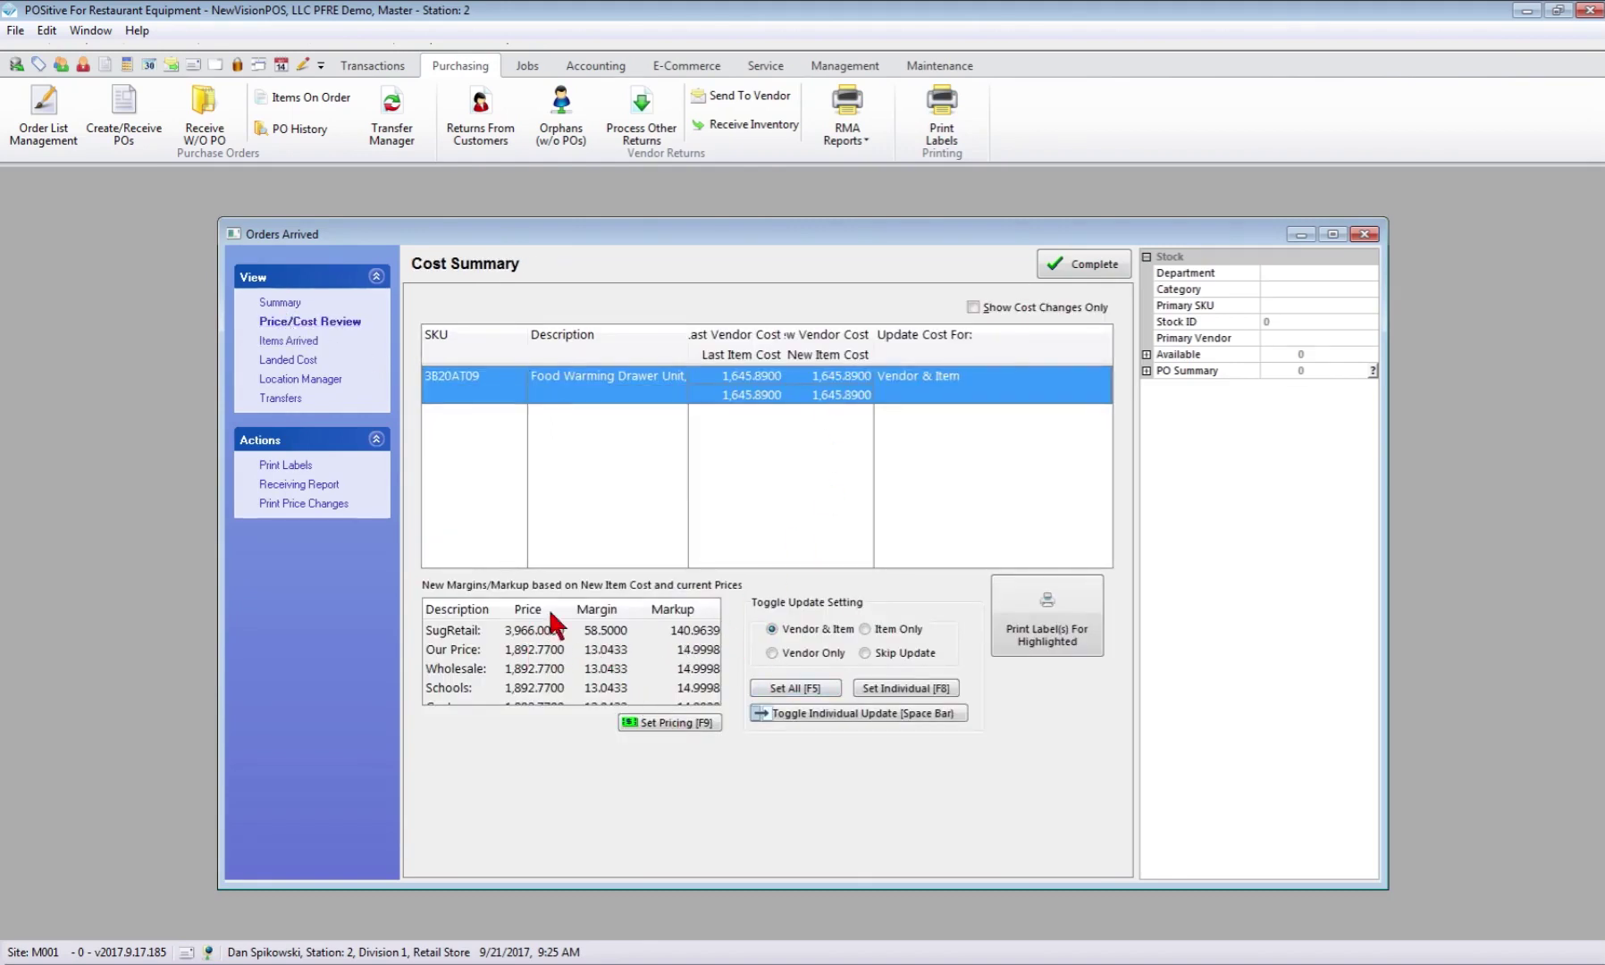
{"action": "left_click", "coordinate": [312, 344]}
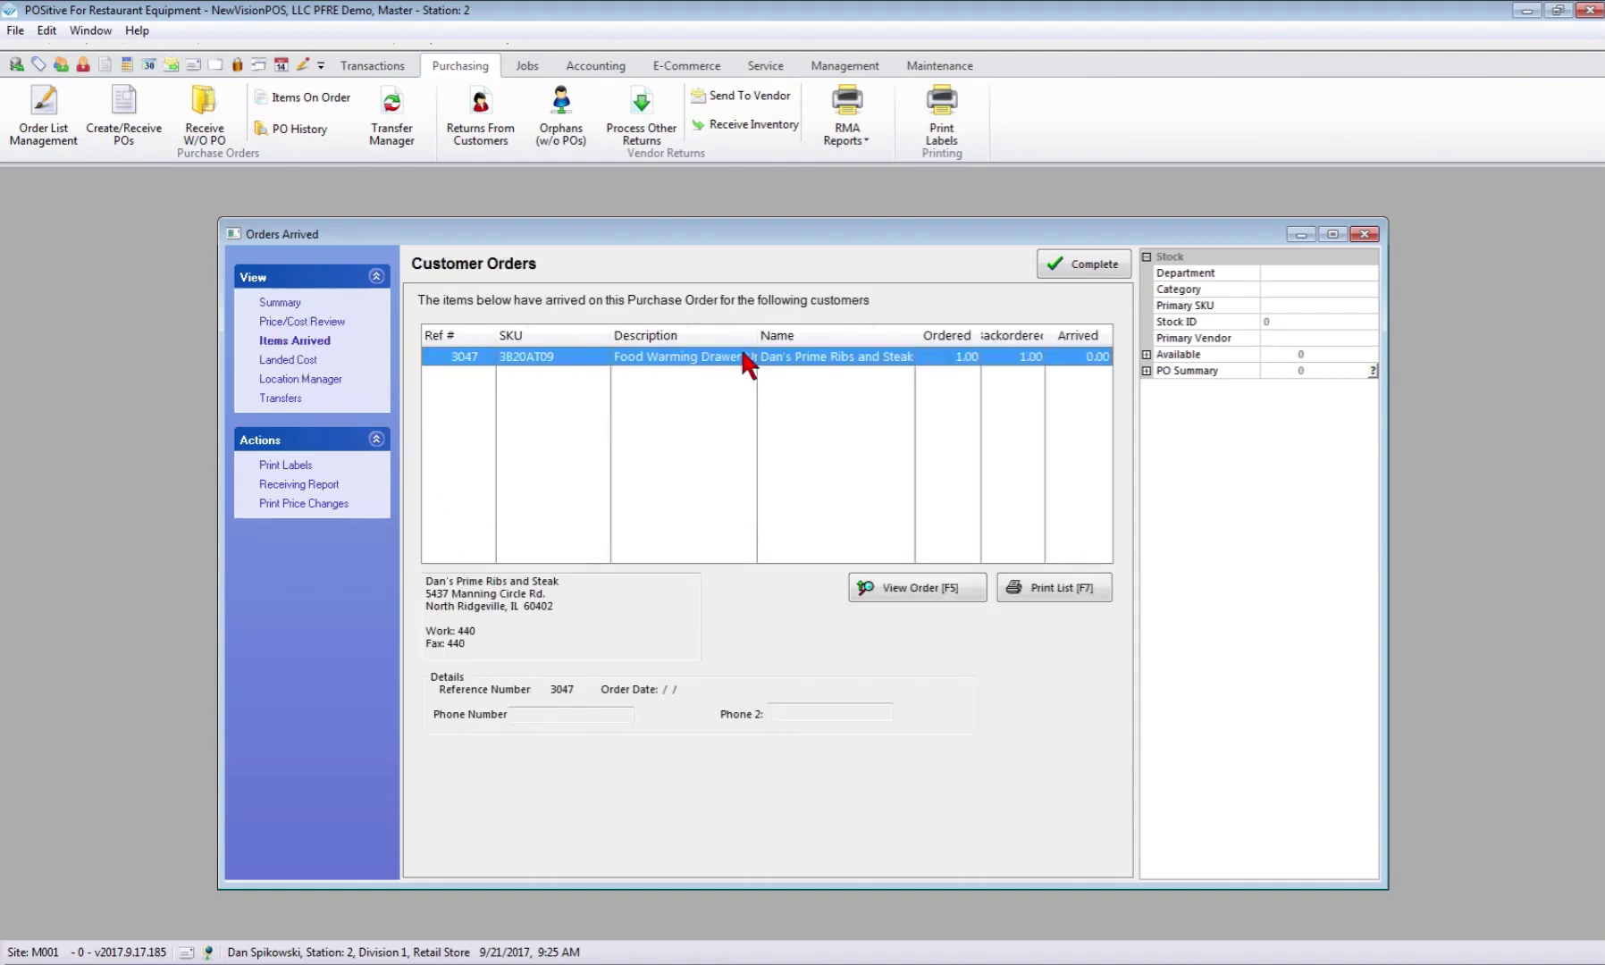
{"action": "left_click", "coordinate": [283, 361]}
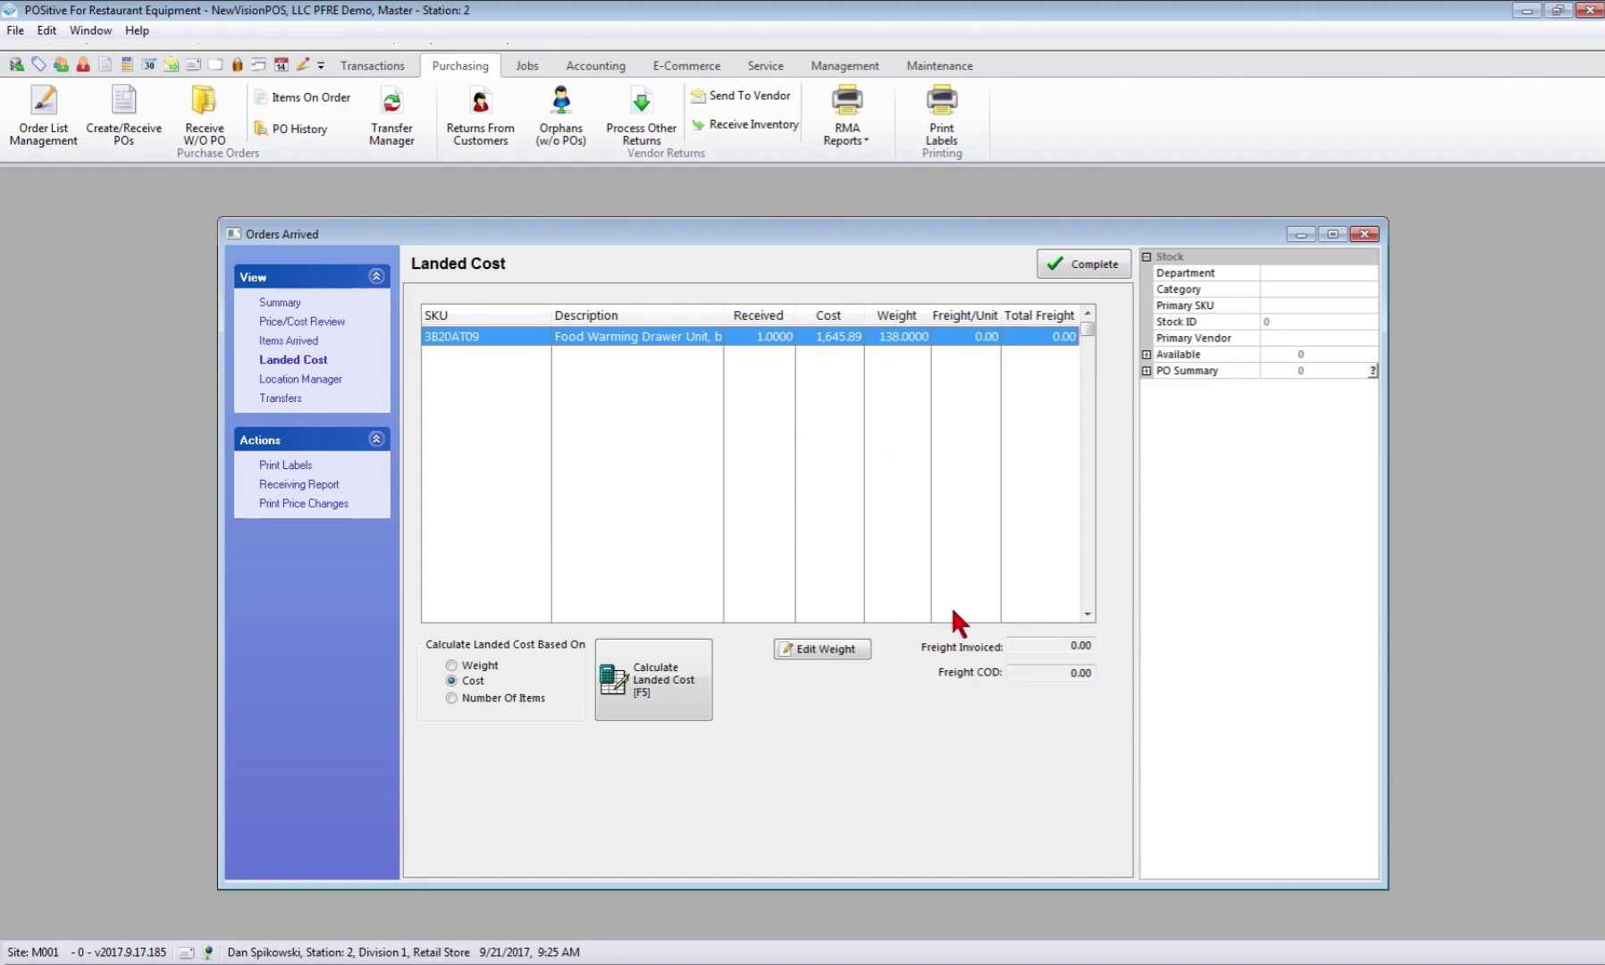
{"action": "left_click", "coordinate": [329, 386]}
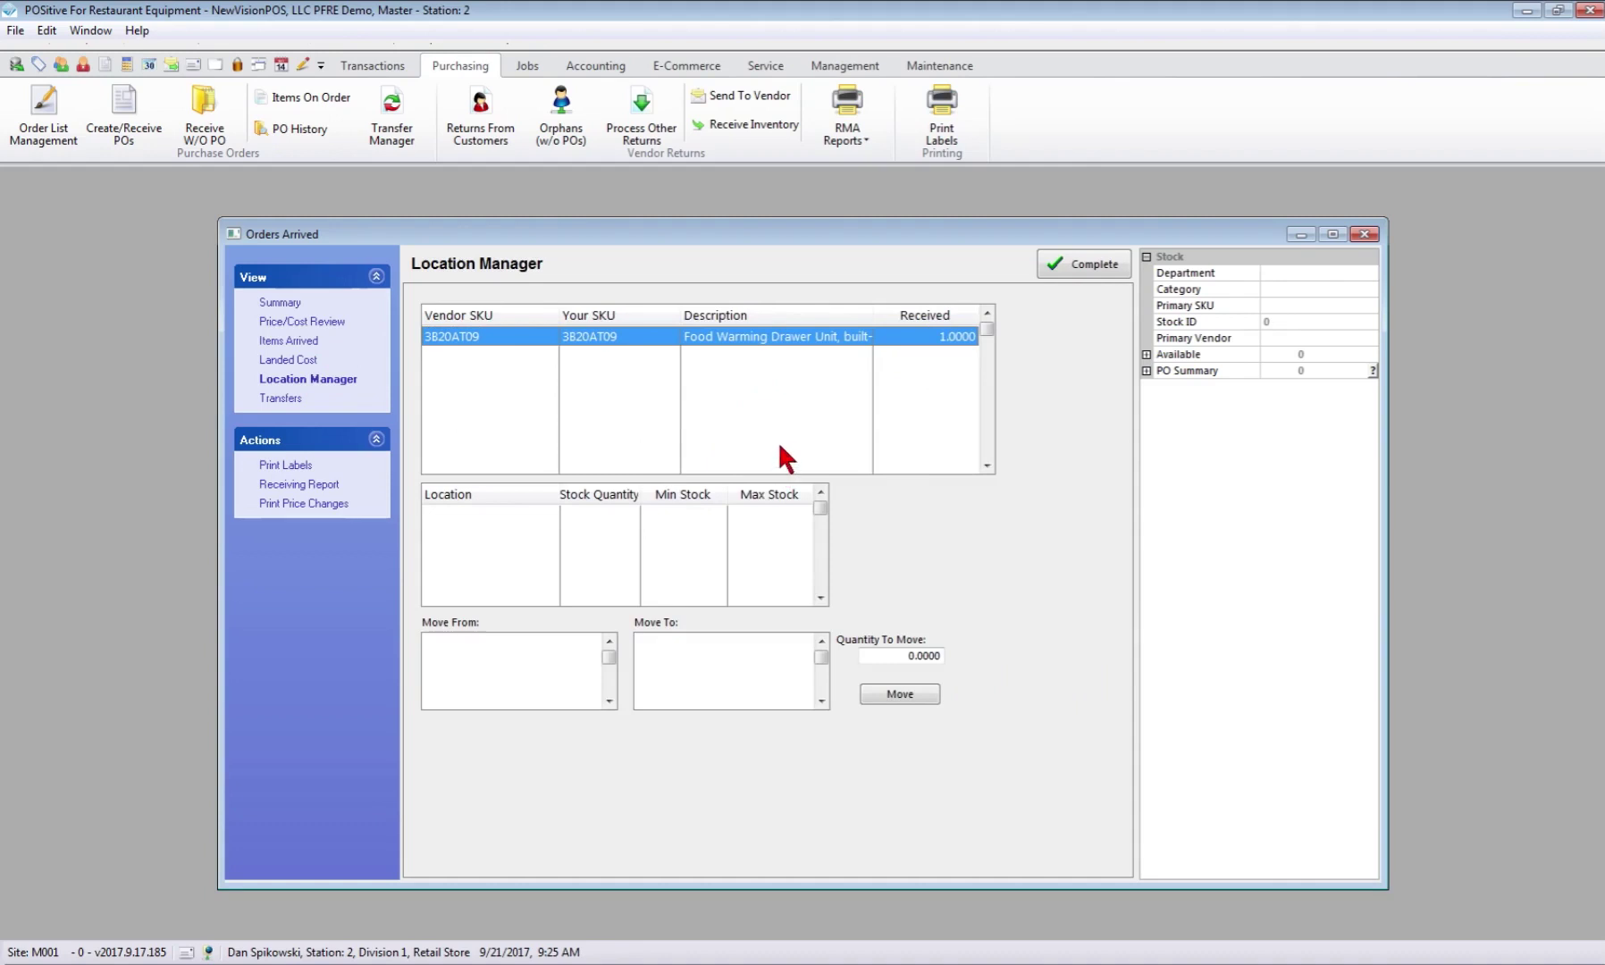
{"action": "left_click", "coordinate": [275, 400]}
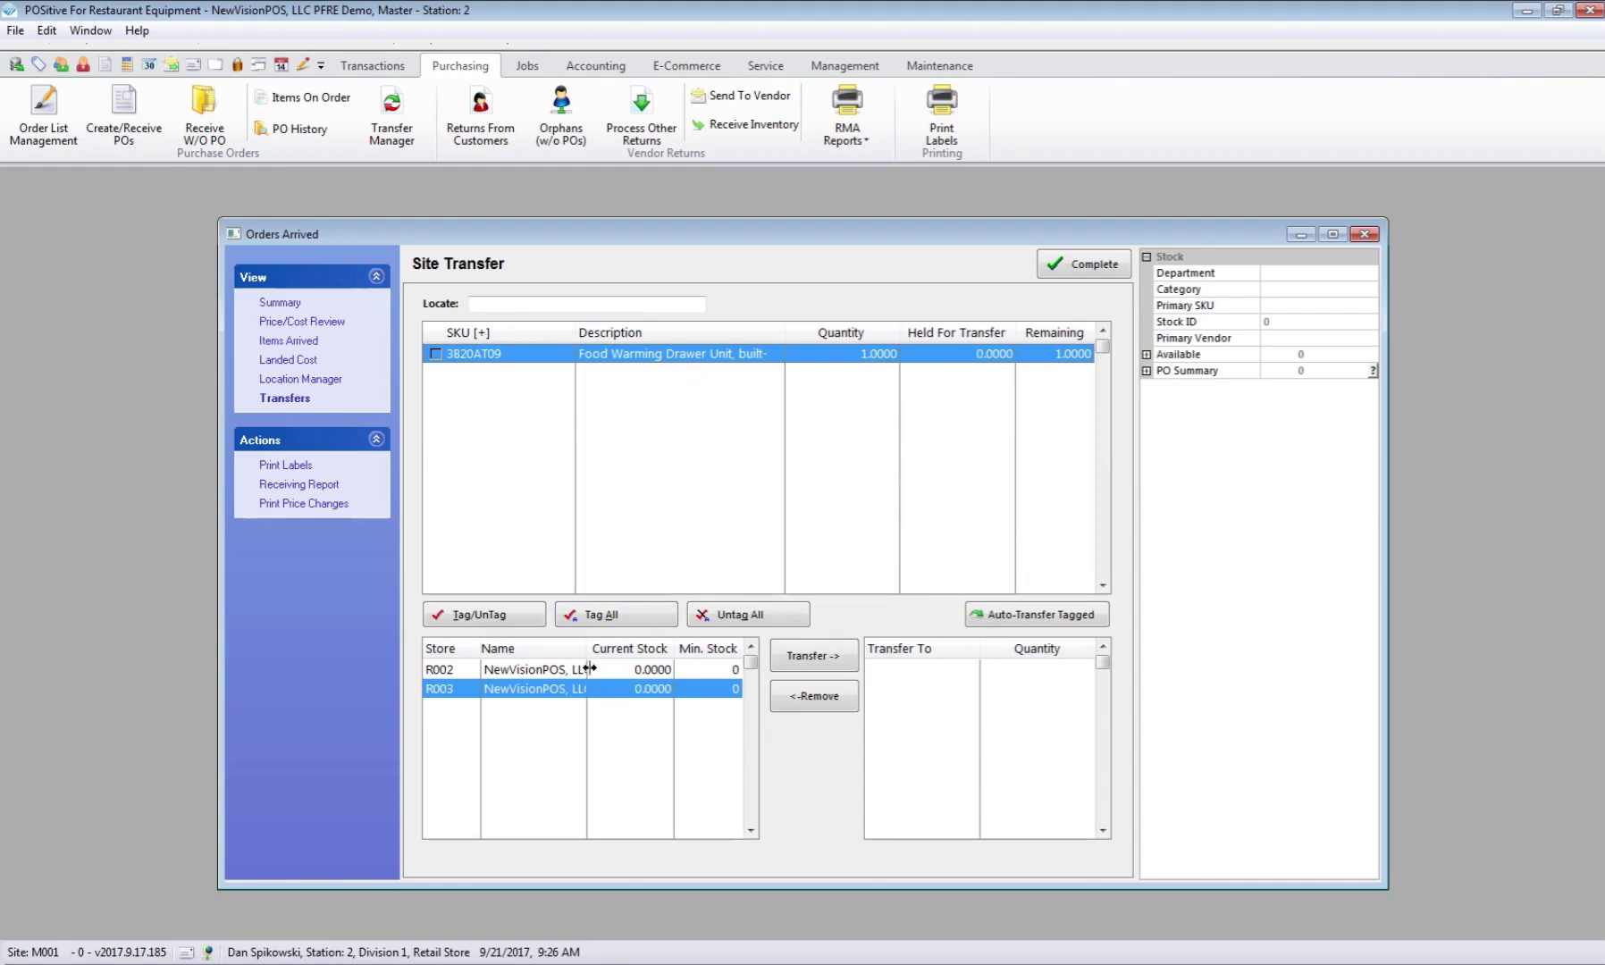
Check the inventory label list, then preview the receiving report for the Toastmaster order and close it
{"action": "left_click", "coordinate": [304, 472]}
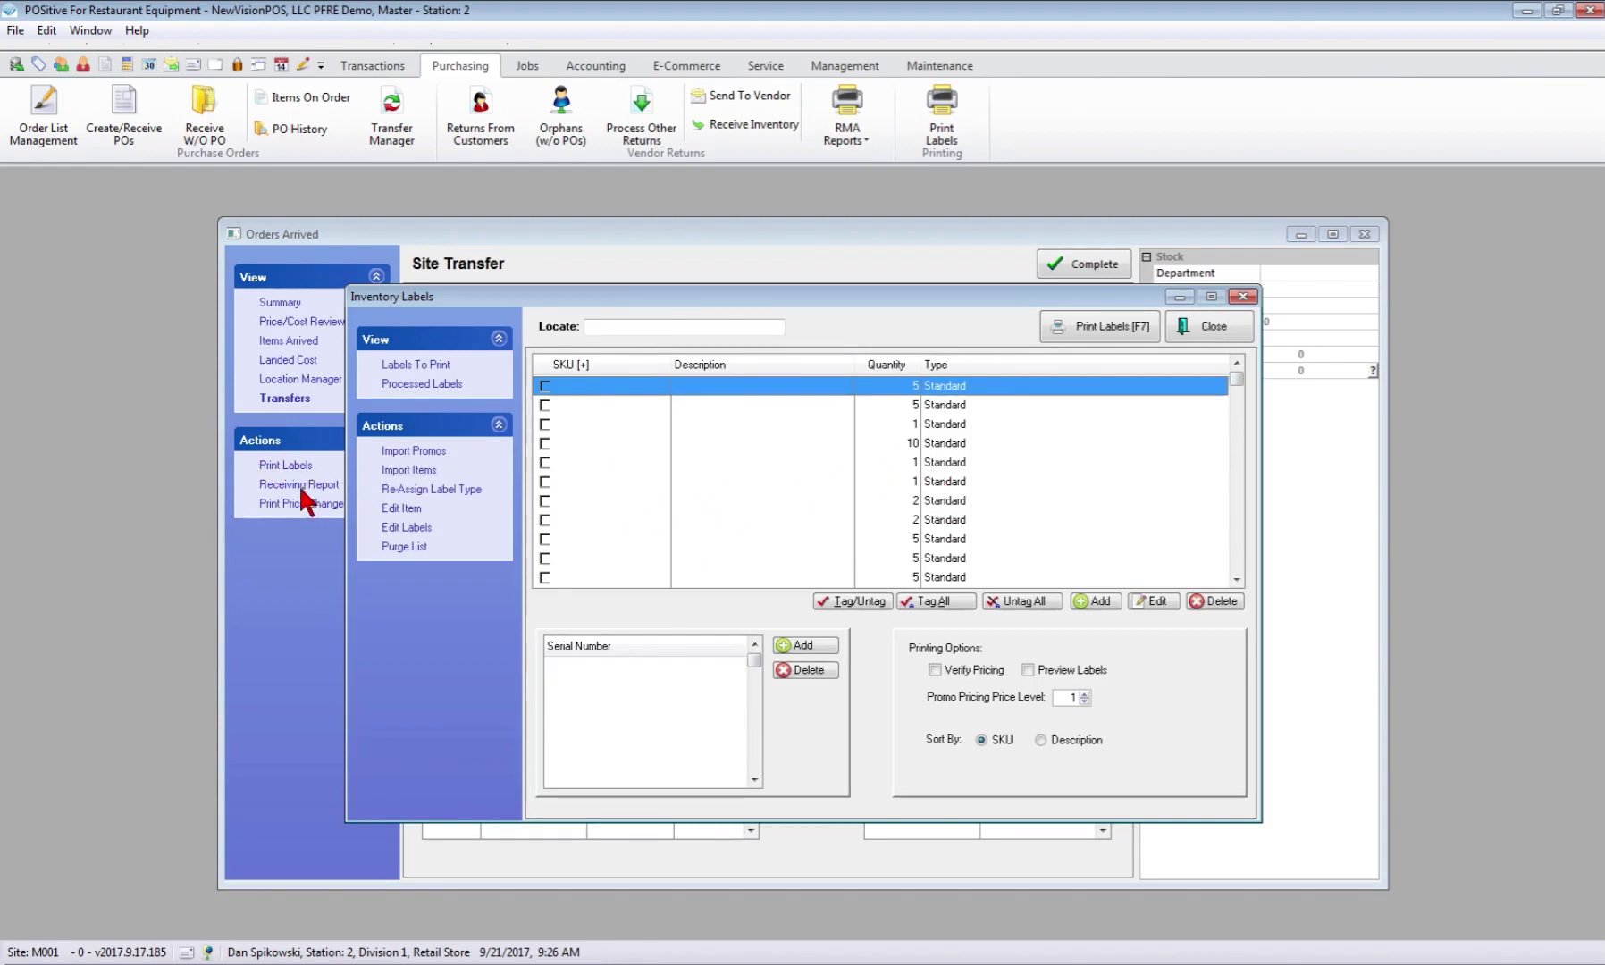
{"action": "left_click", "coordinate": [1236, 329]}
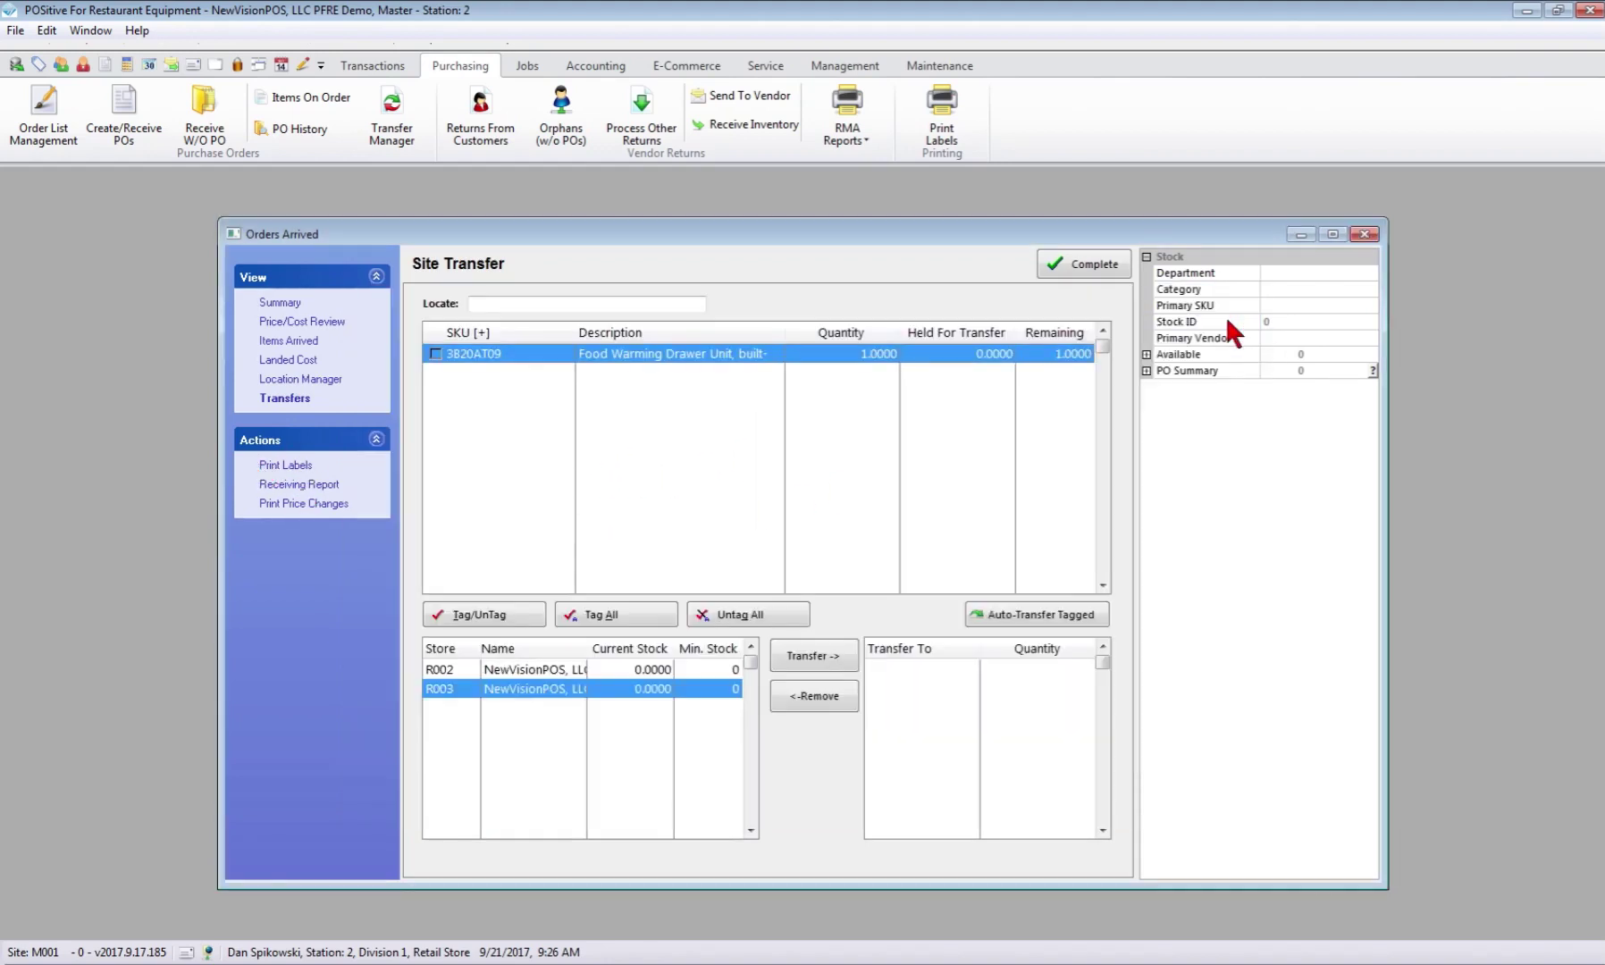
{"action": "left_click", "coordinate": [296, 485]}
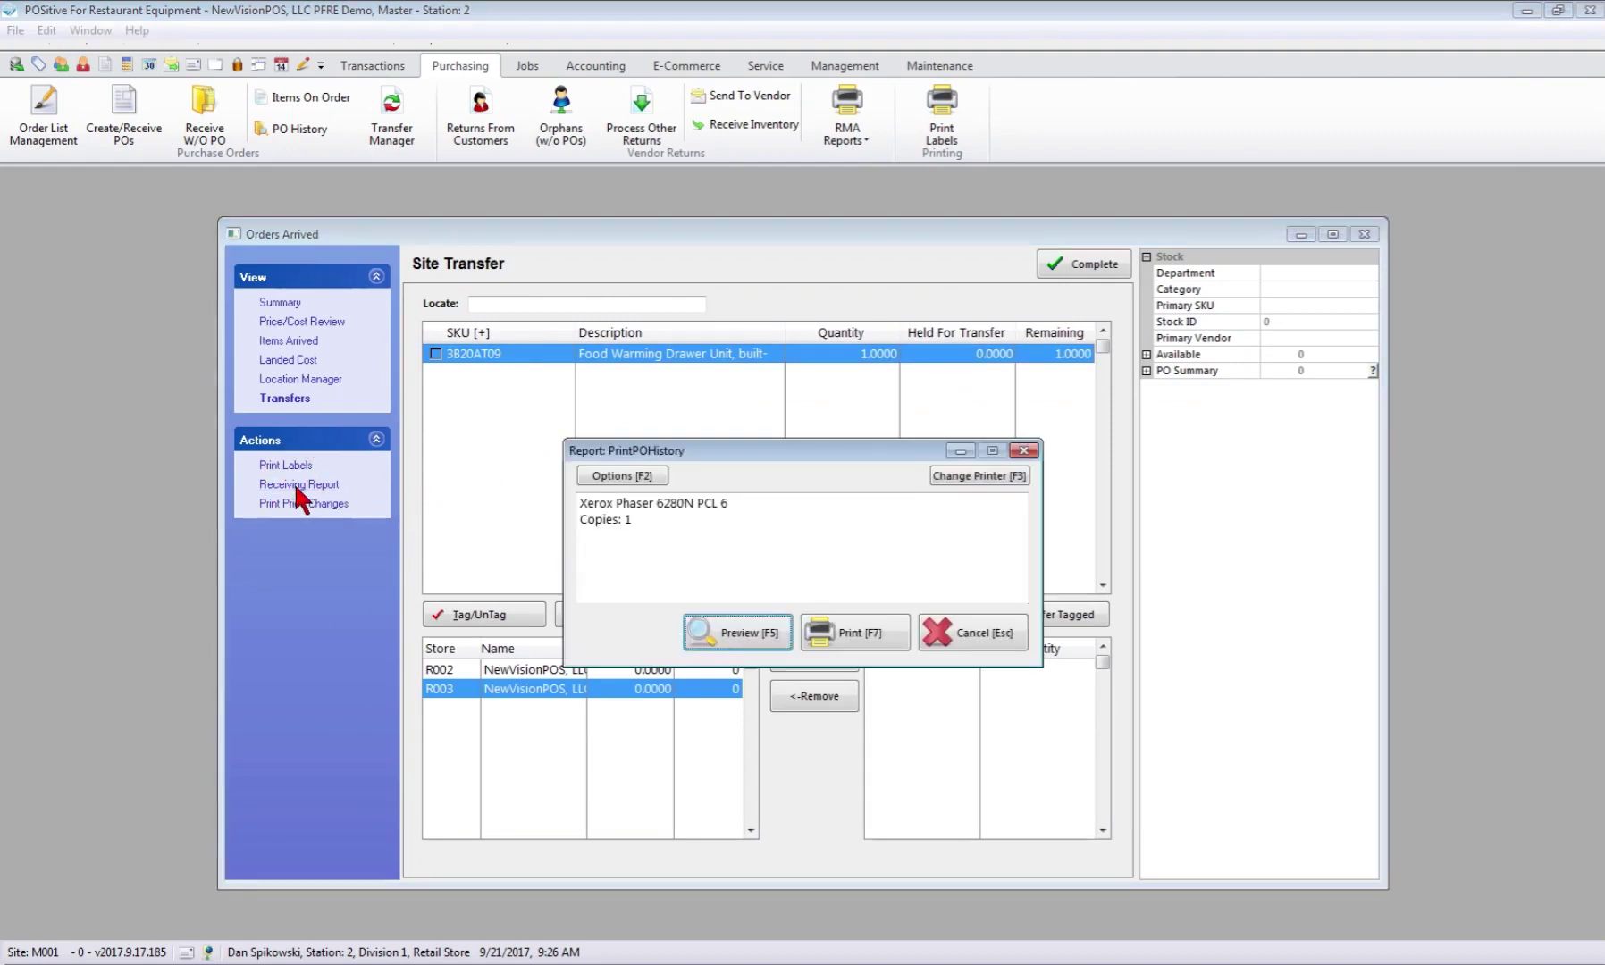
{"action": "left_click", "coordinate": [762, 634]}
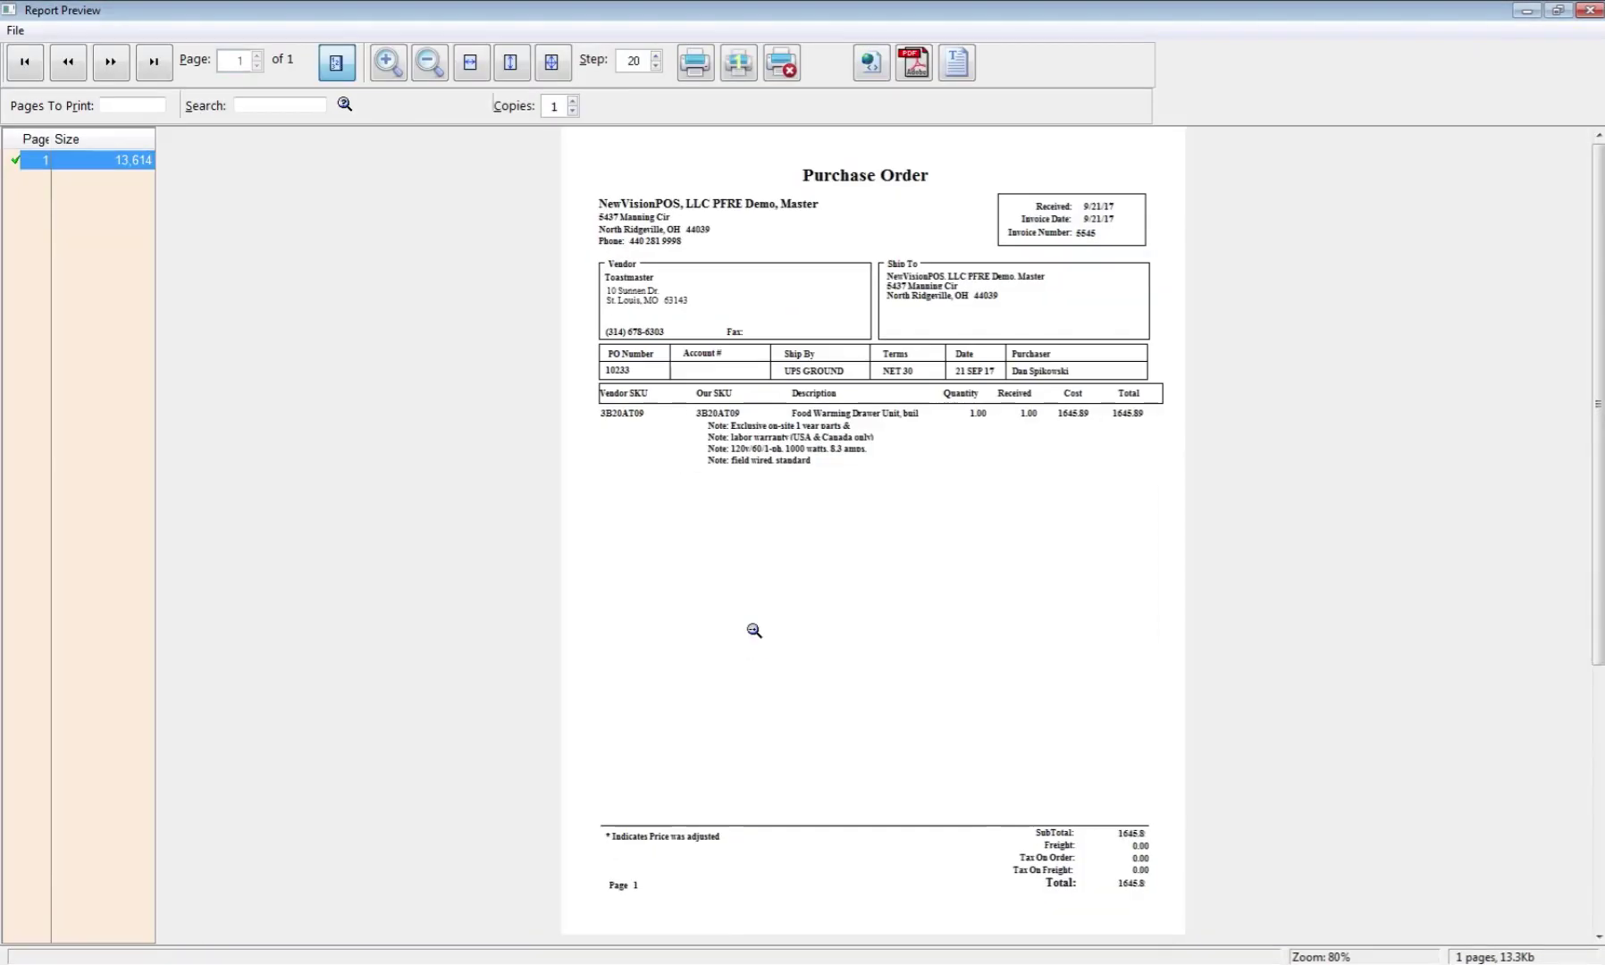
{"action": "left_click", "coordinate": [887, 552]}
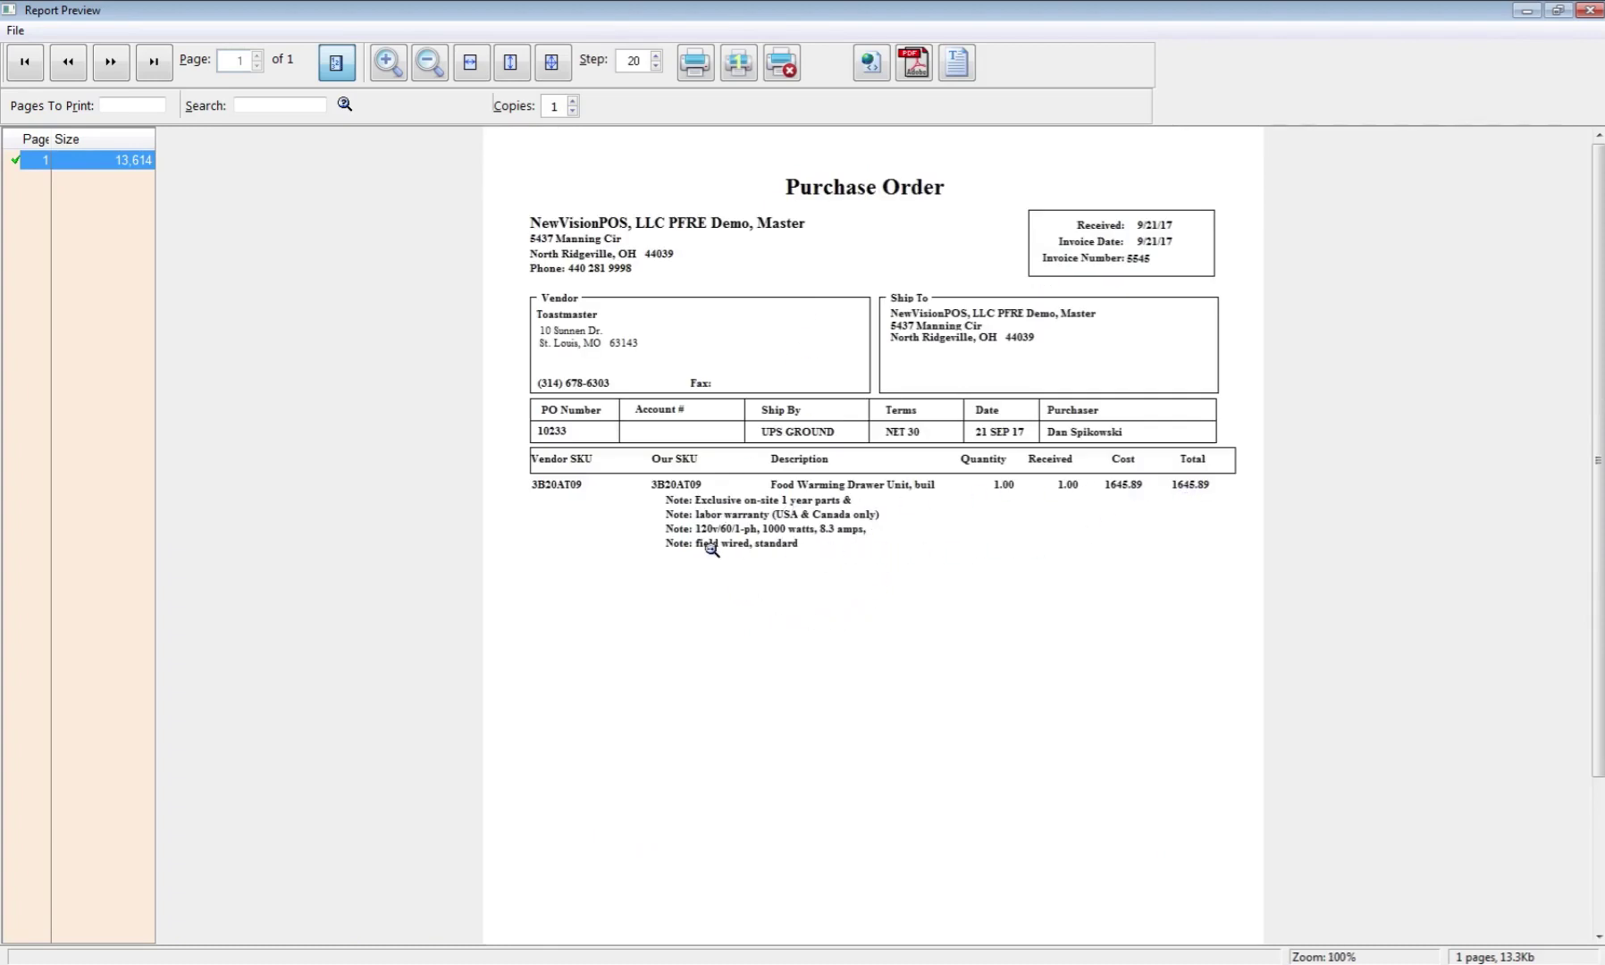
{"action": "scroll", "coordinate": [897, 598], "scroll_direction": "down", "scroll_amount": 5}
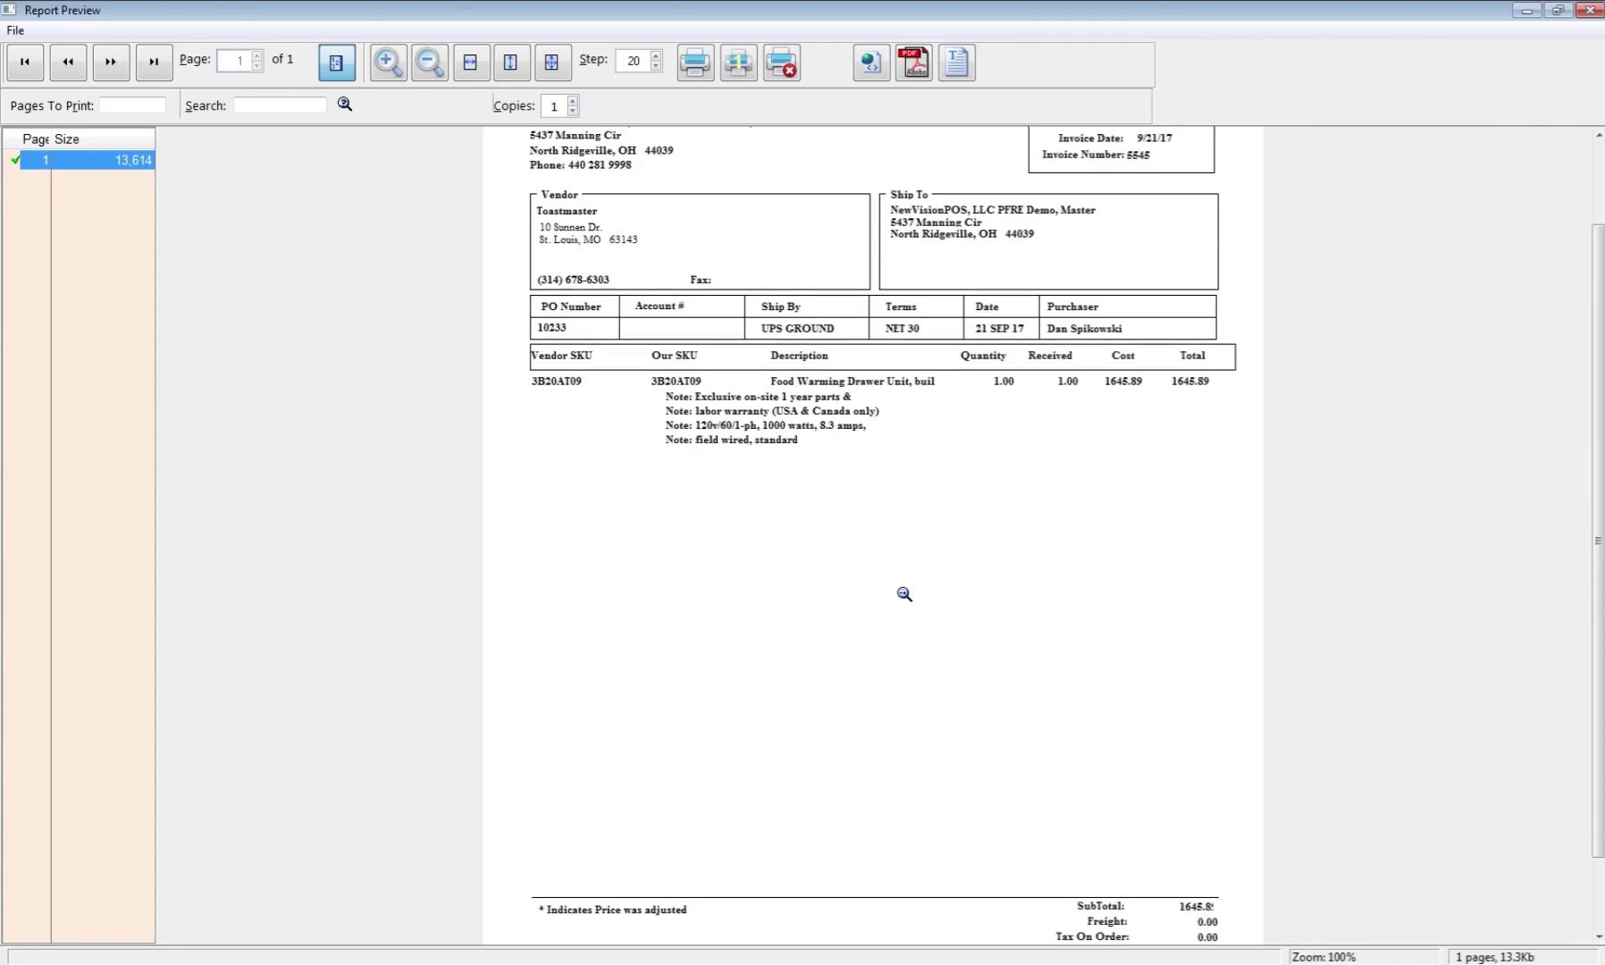
{"action": "left_click", "coordinate": [1590, 10]}
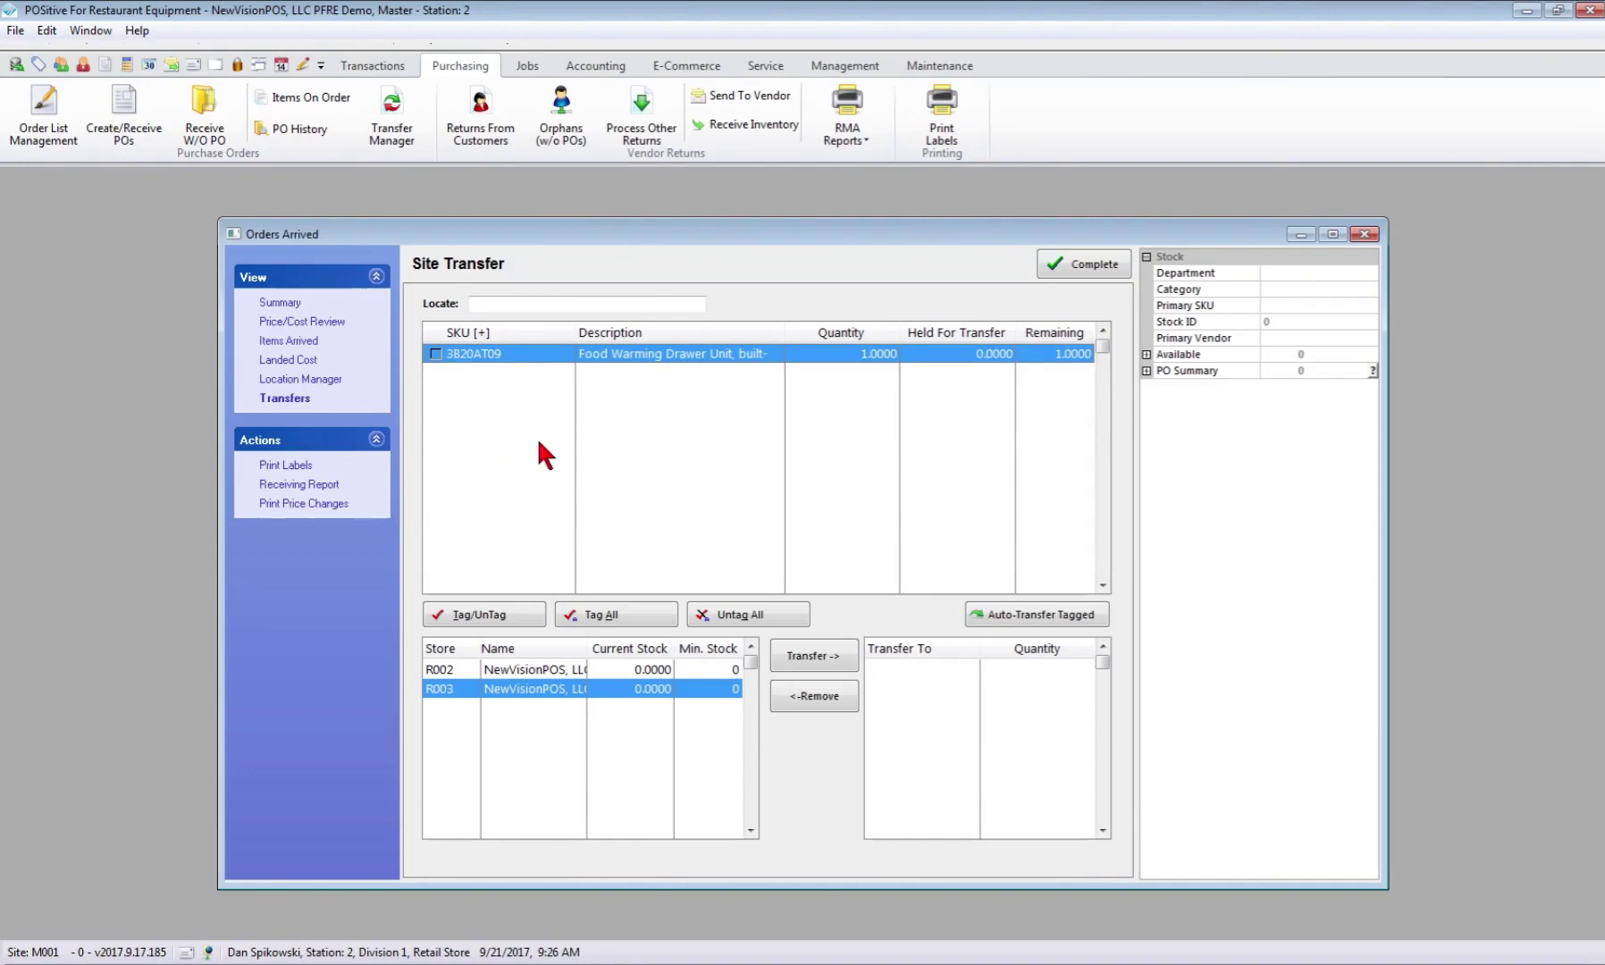
Complete the receiving of the Toastmaster purchase order
{"action": "left_click", "coordinate": [1091, 262]}
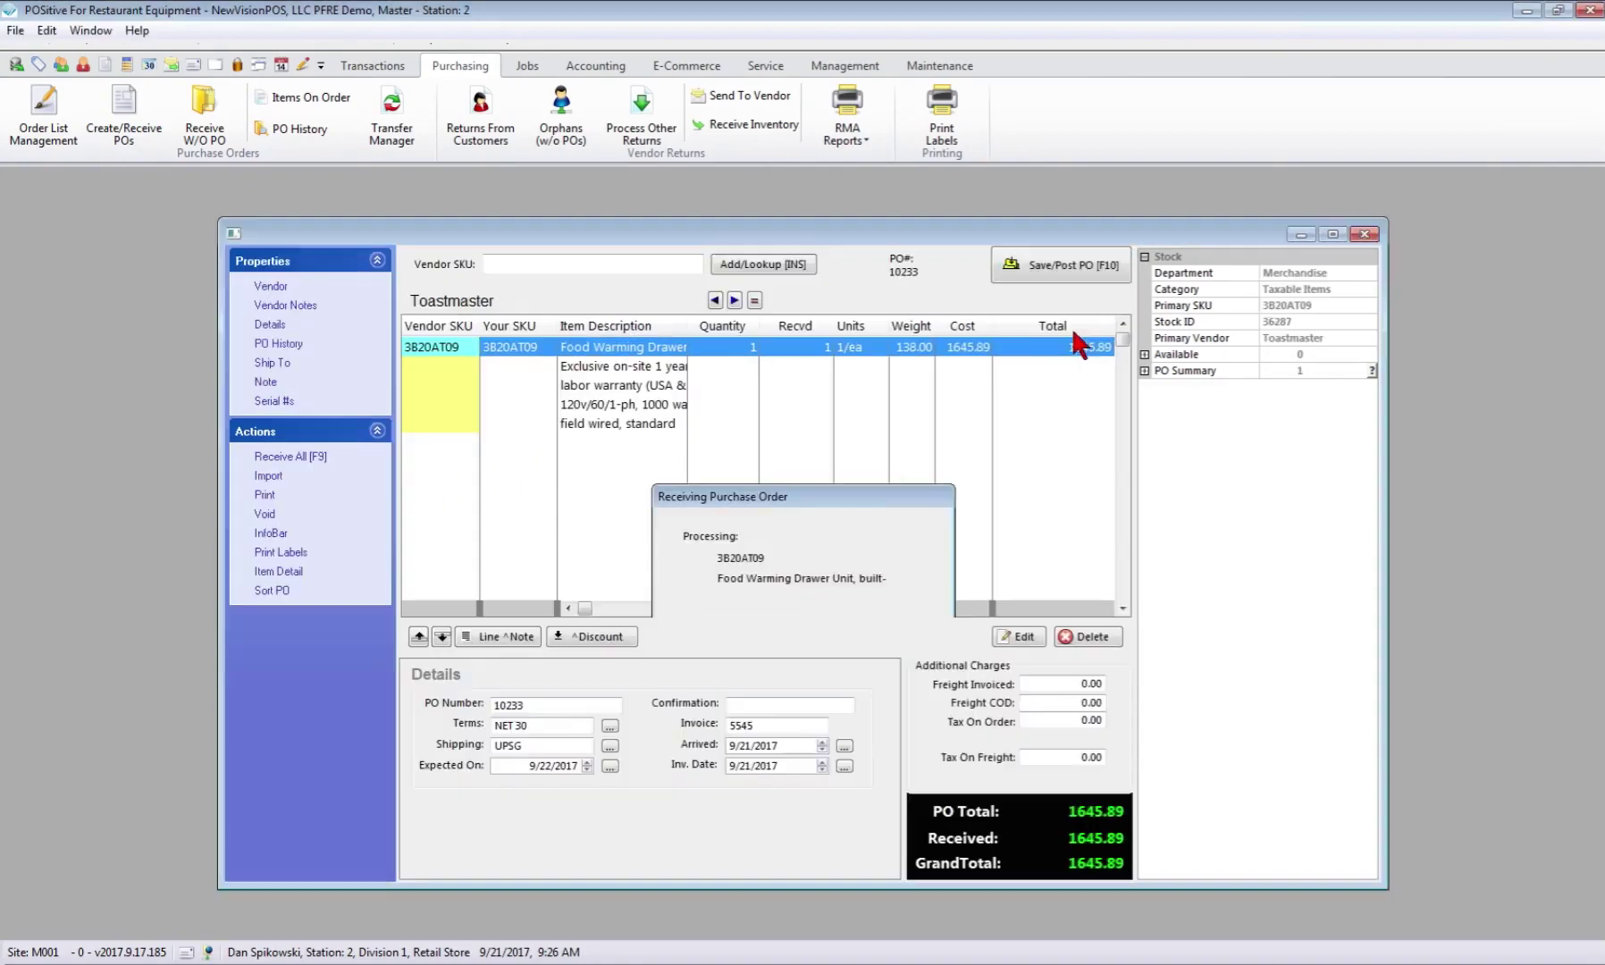
{"action": "left_click", "coordinate": [801, 610]}
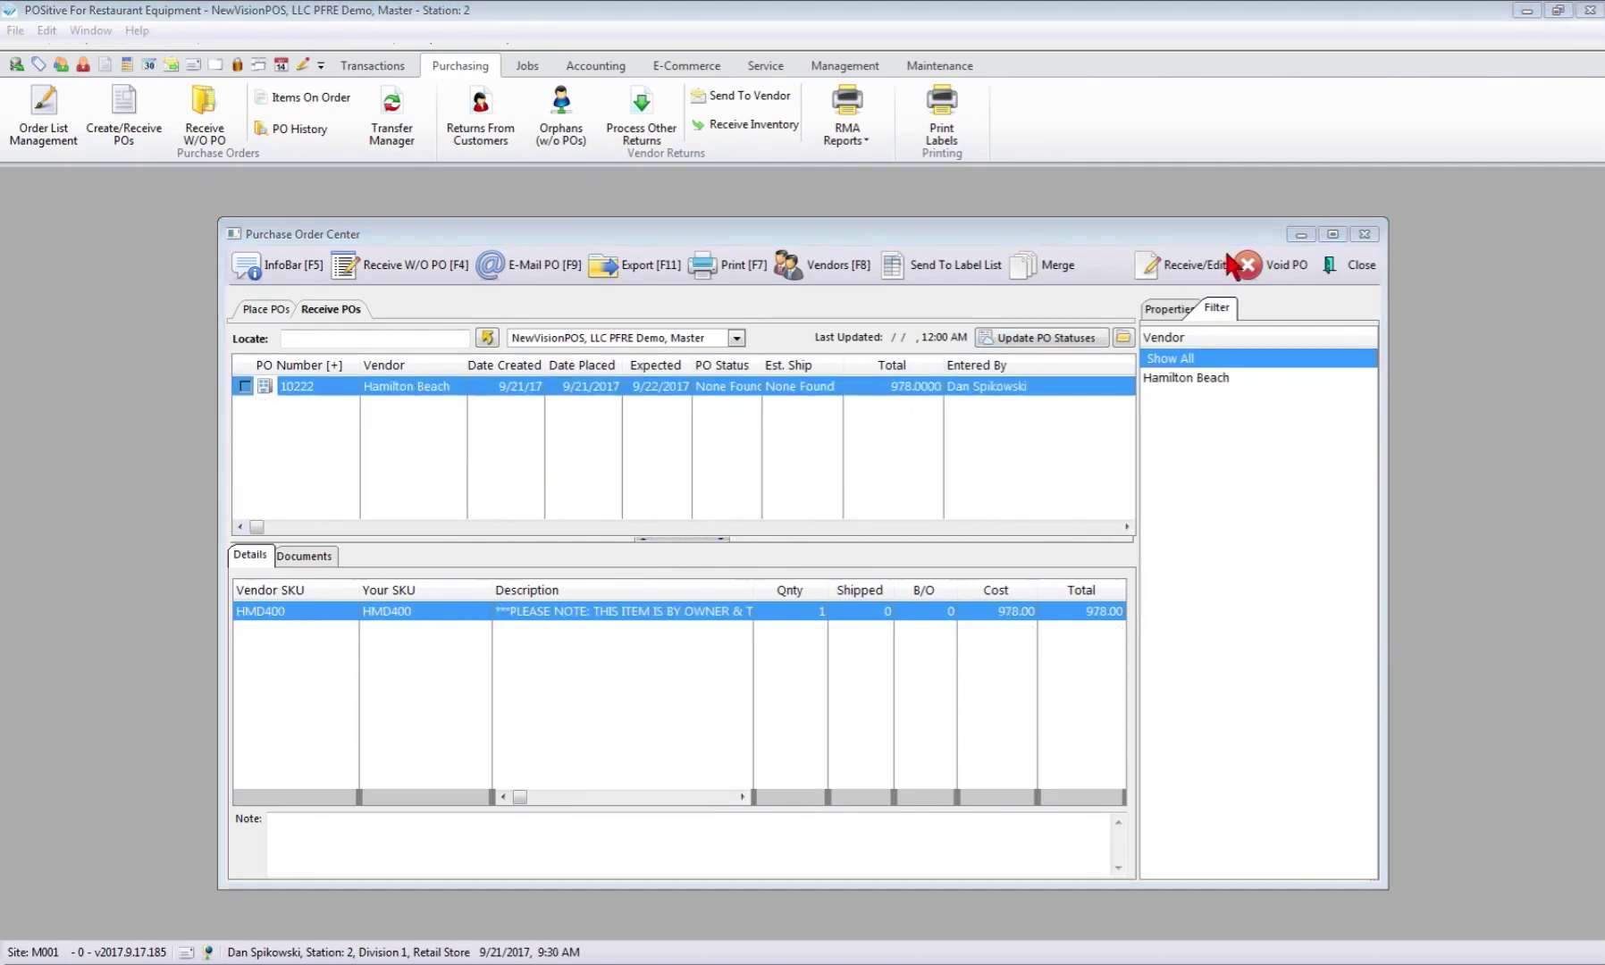
Receive the full ordered quantity on the Hamilton Beach purchase order under vendor invoice number 5464
{"action": "left_click", "coordinate": [1186, 264]}
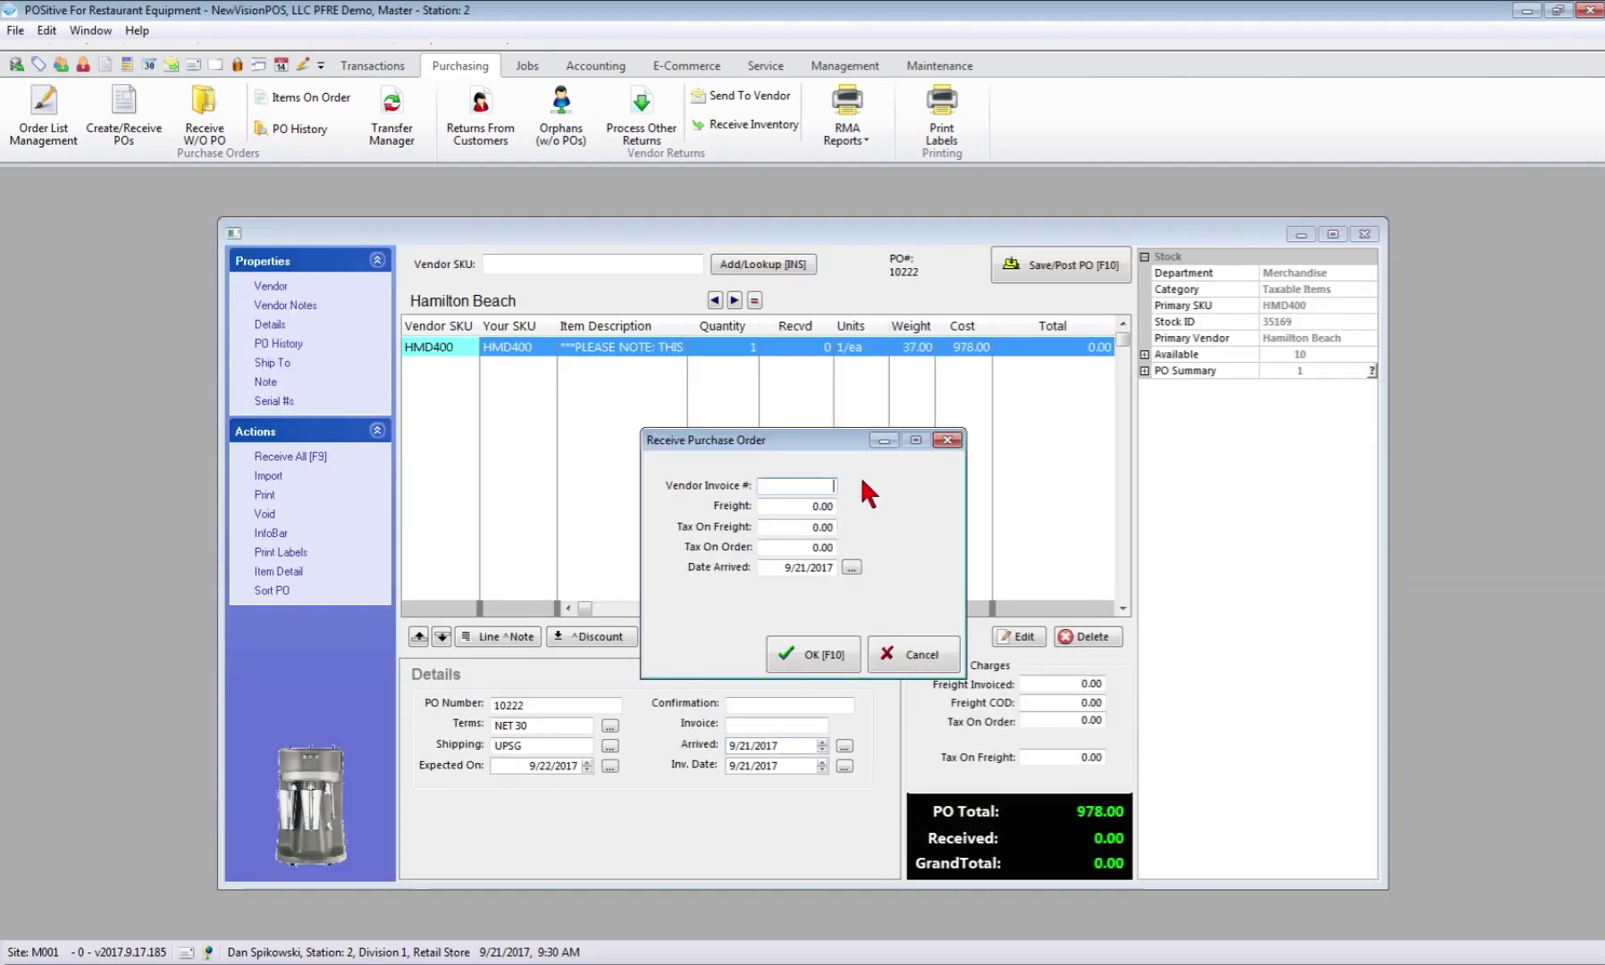
{"action": "type", "text": "5464"}
{"action": "left_click", "coordinate": [815, 650]}
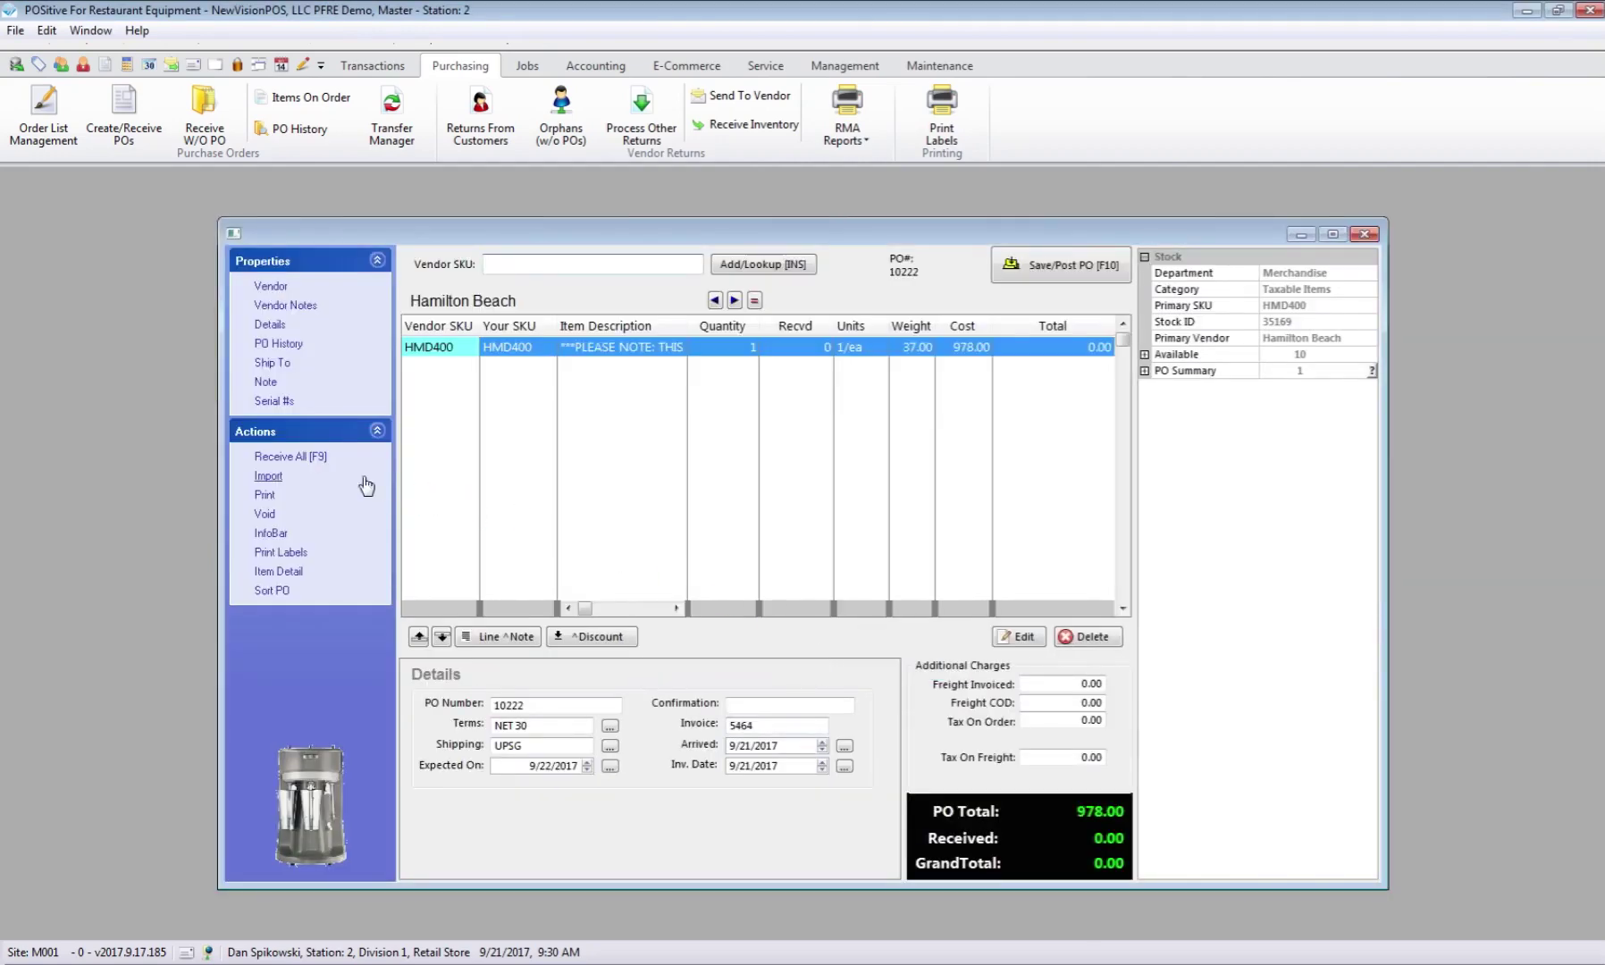
{"action": "left_click", "coordinate": [293, 459]}
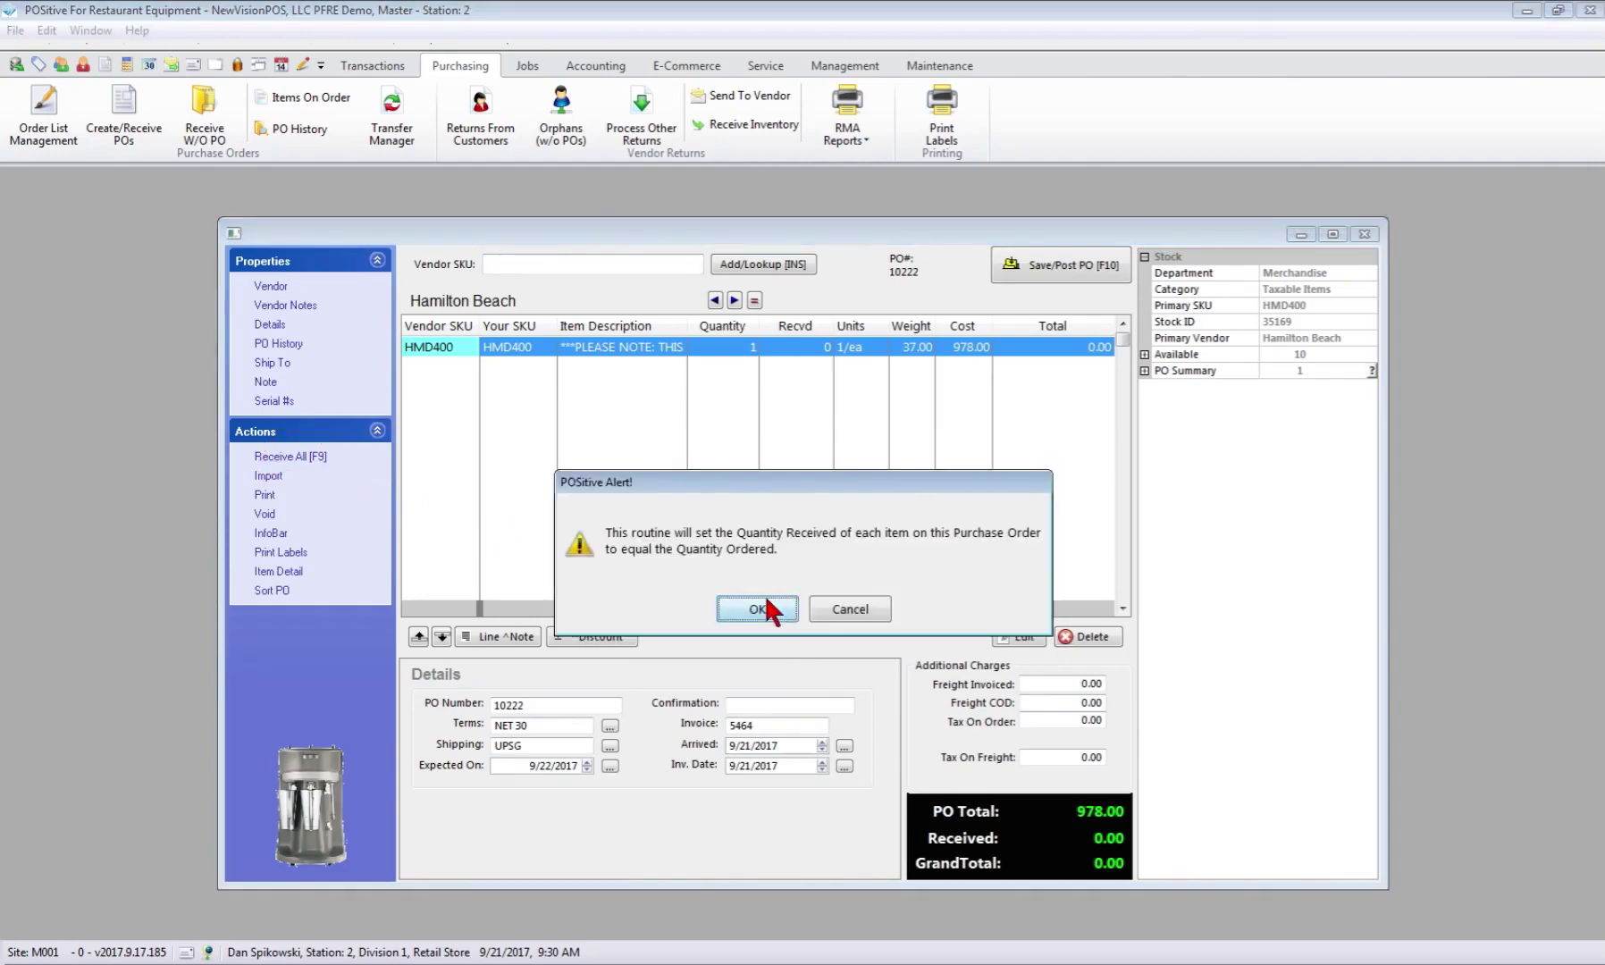
{"action": "left_click", "coordinate": [765, 604]}
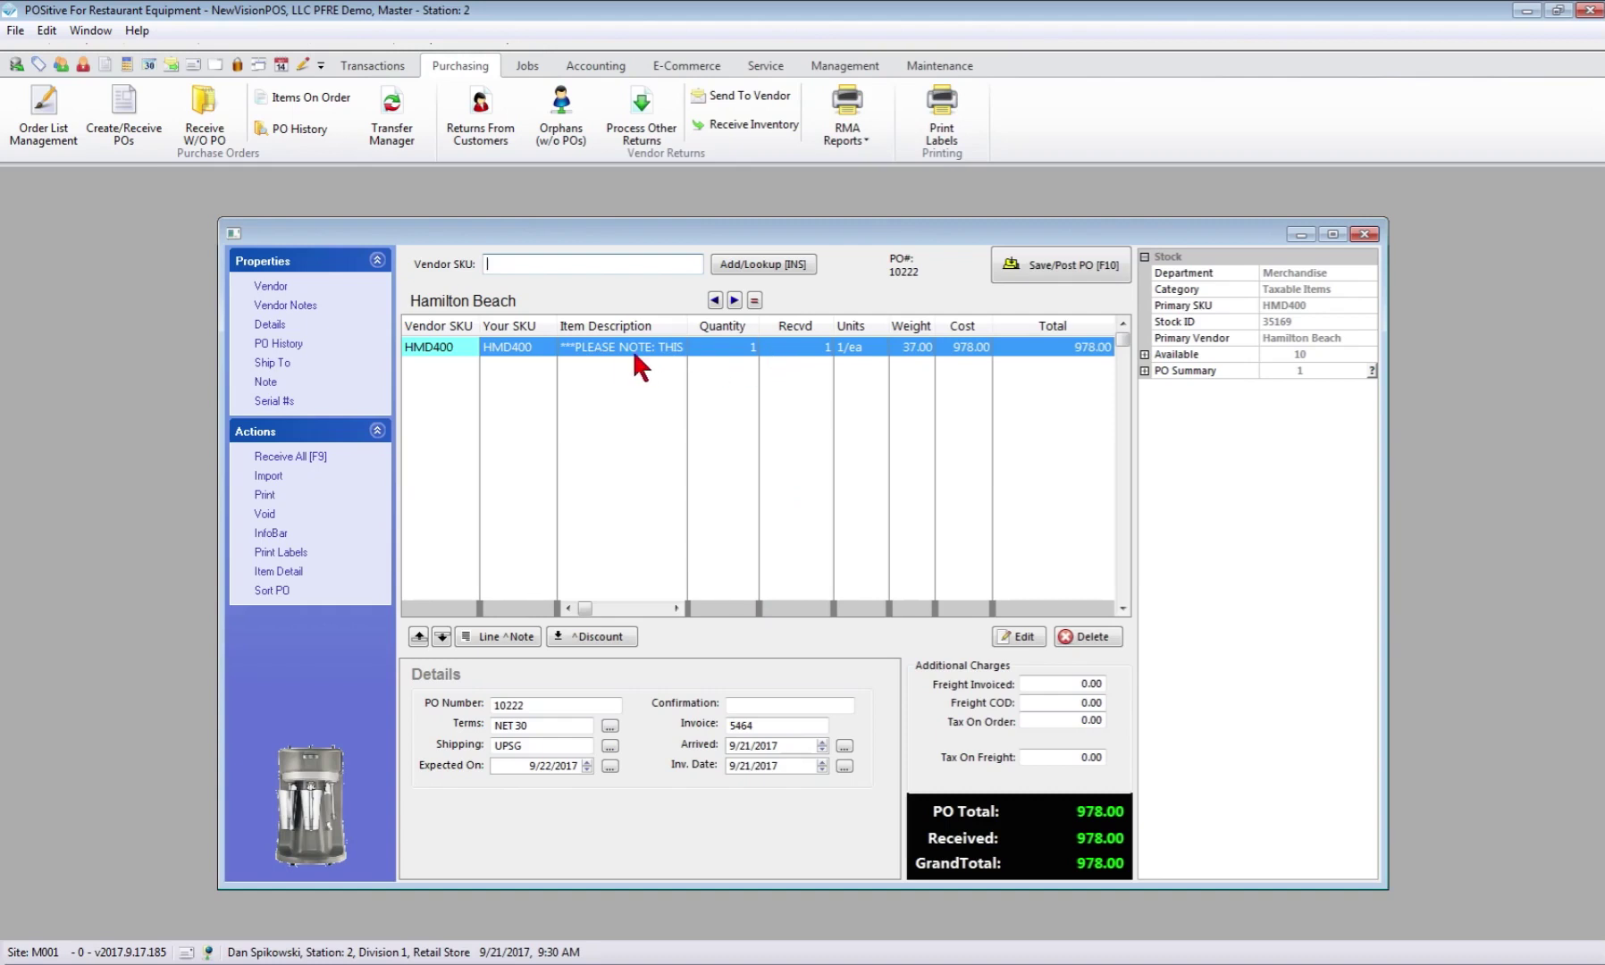
Post the Hamilton Beach purchase order, complete its receiving, and close the Purchase Order Center
{"action": "left_click", "coordinate": [1076, 265]}
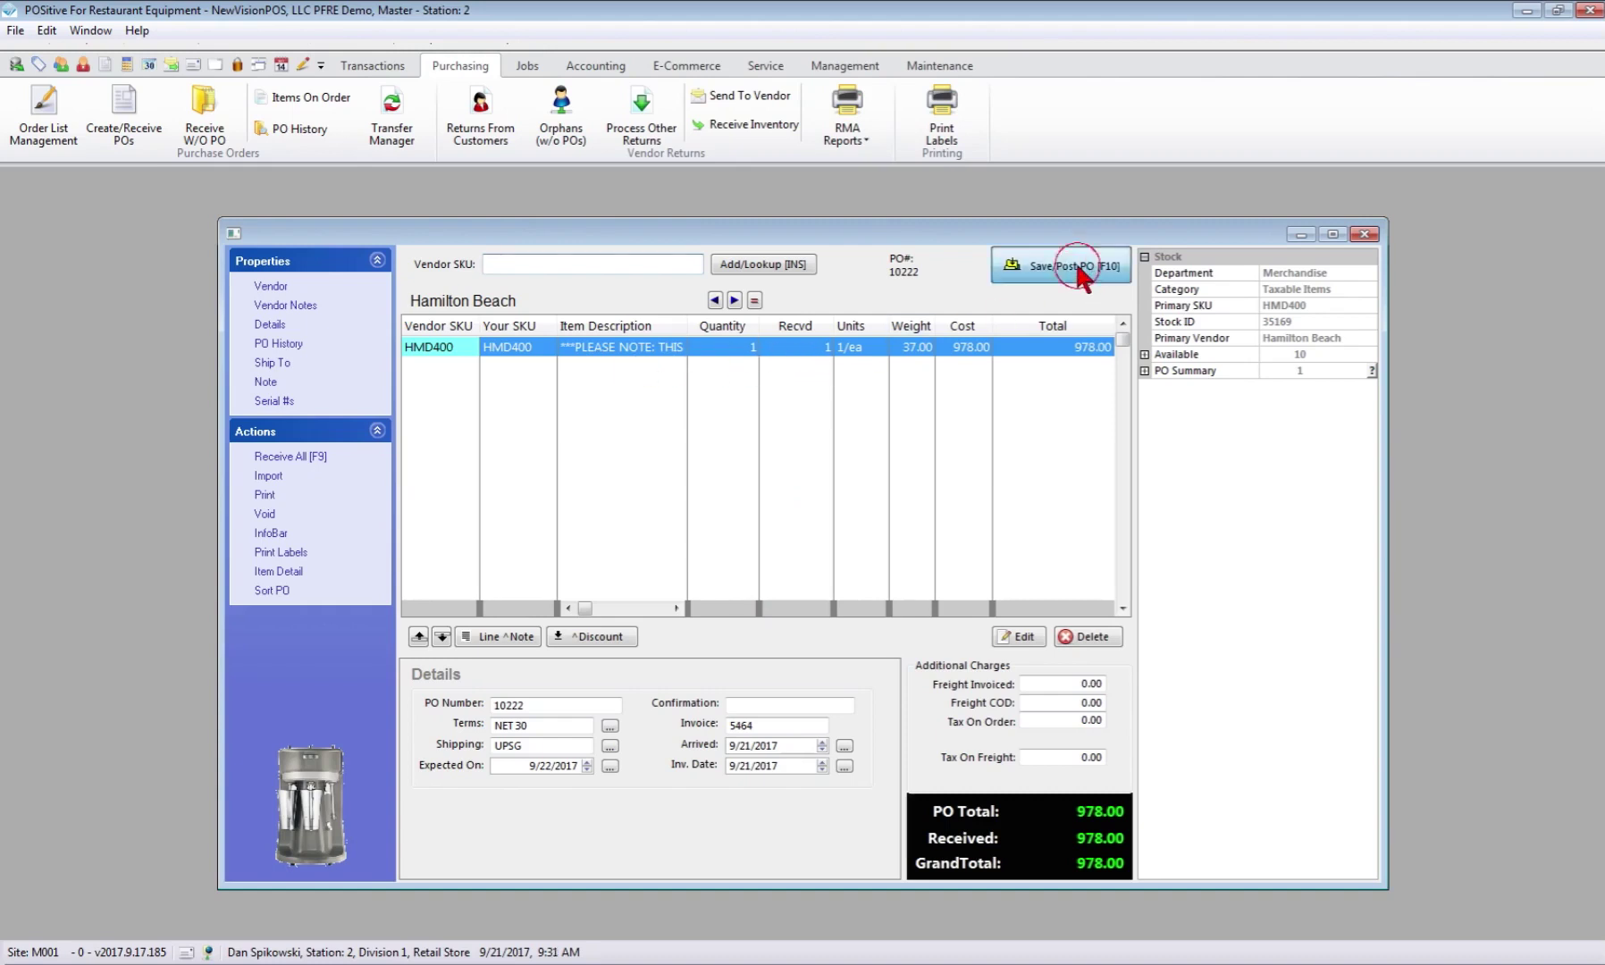
{"action": "left_click", "coordinate": [807, 609]}
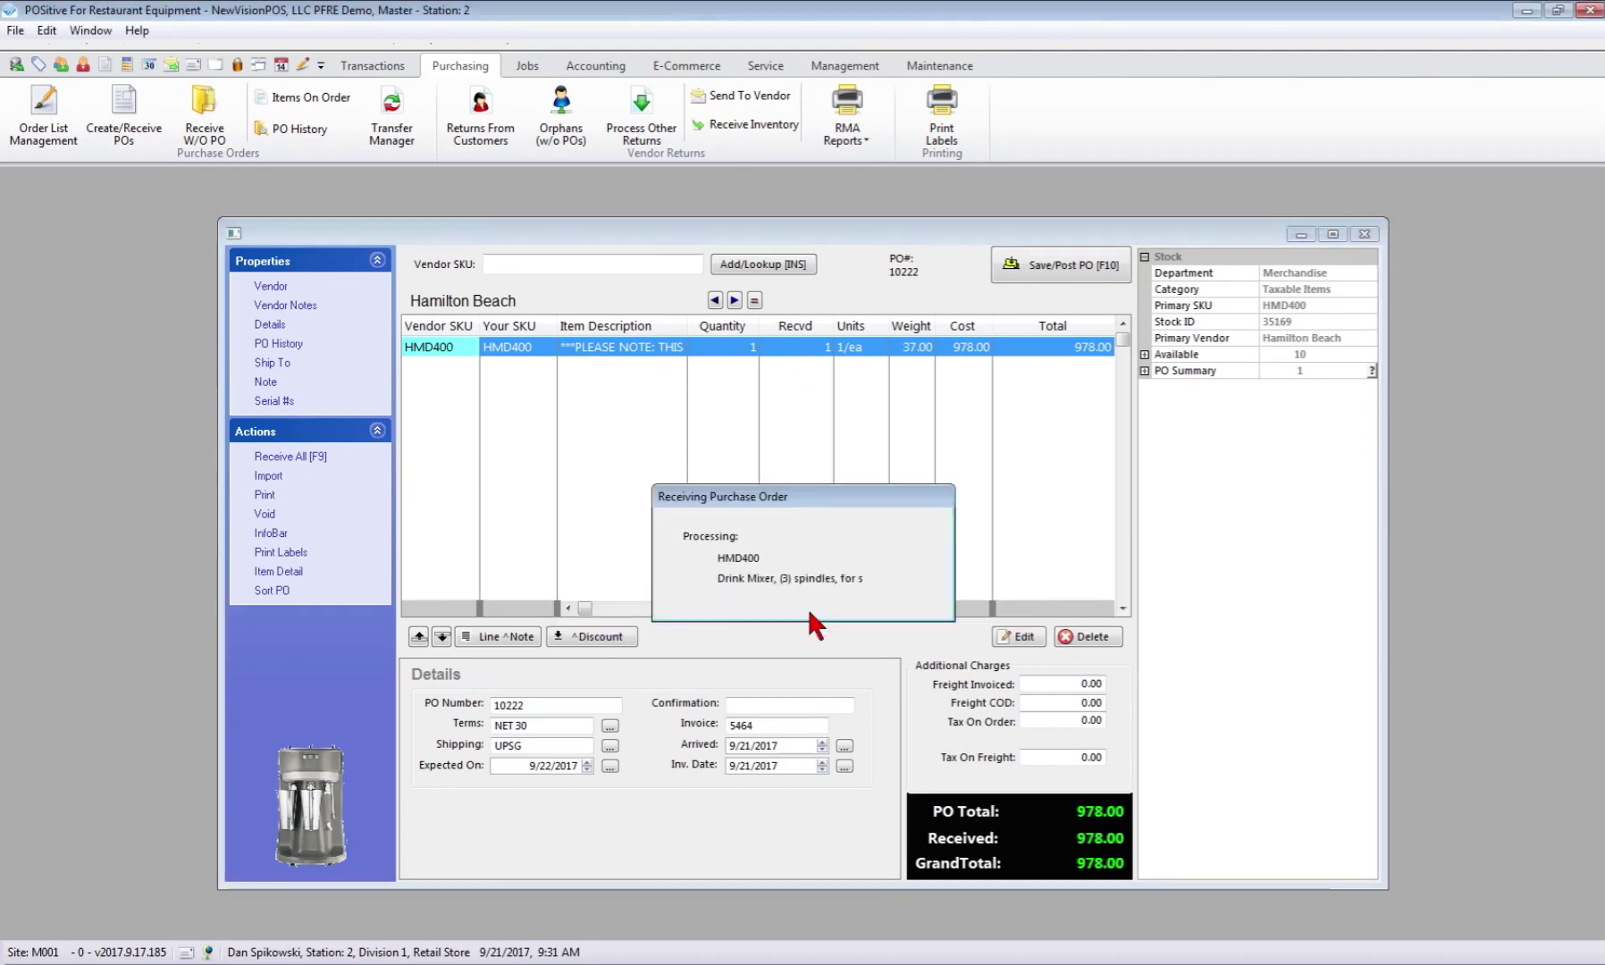
{"action": "left_click", "coordinate": [1077, 264]}
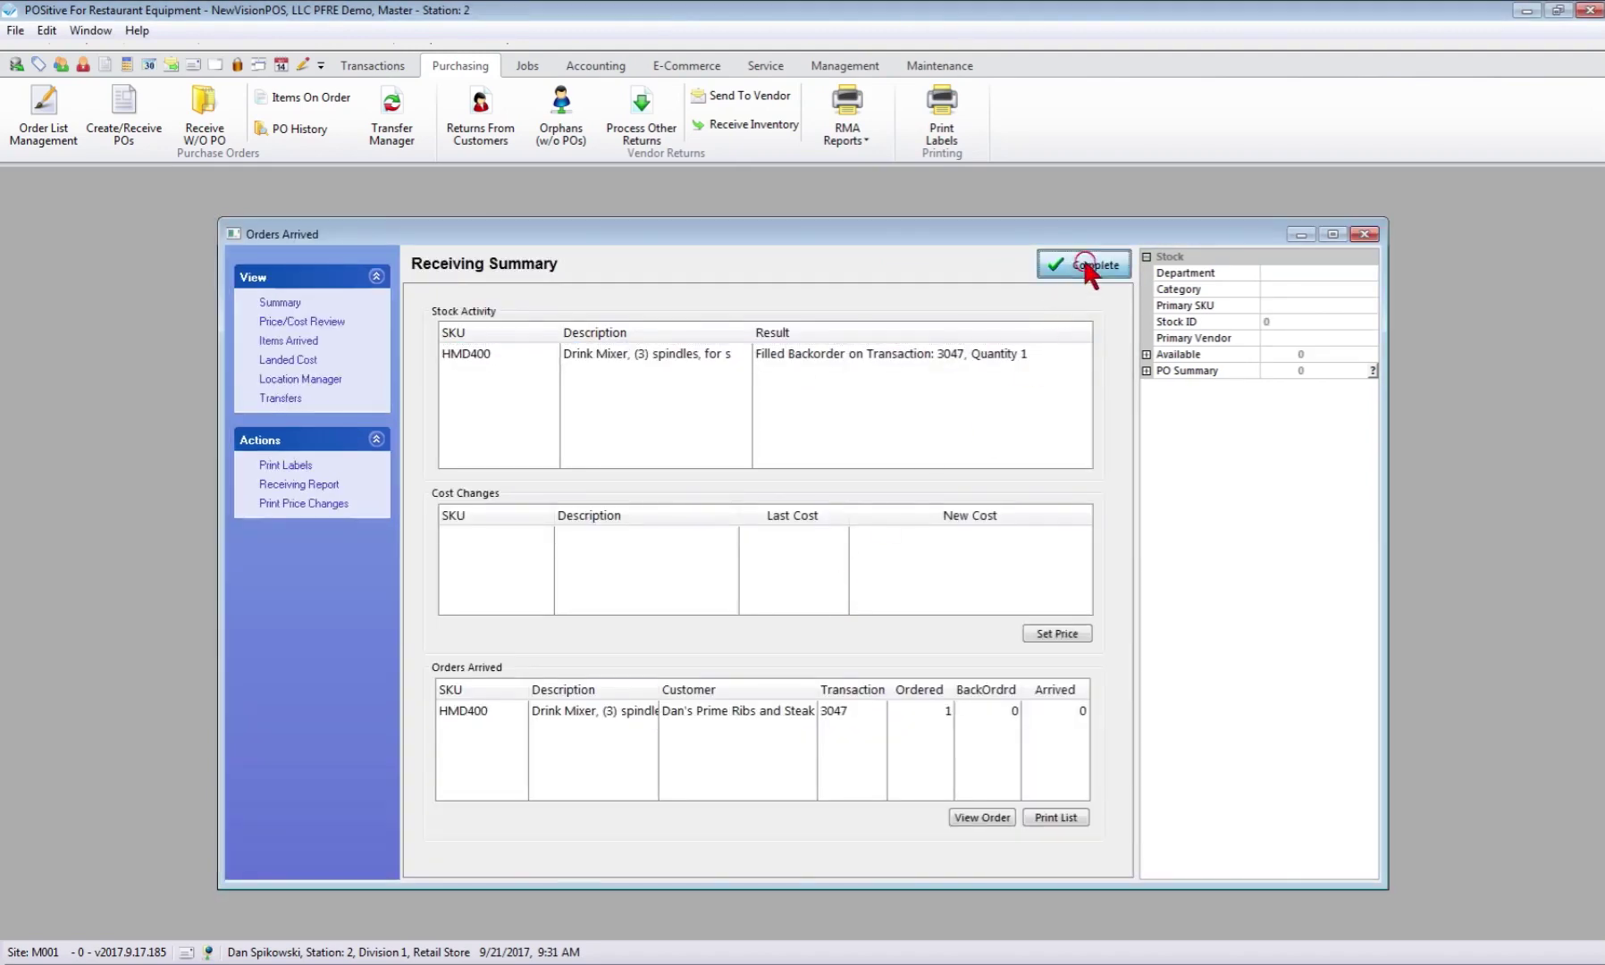
{"action": "left_click", "coordinate": [815, 609]}
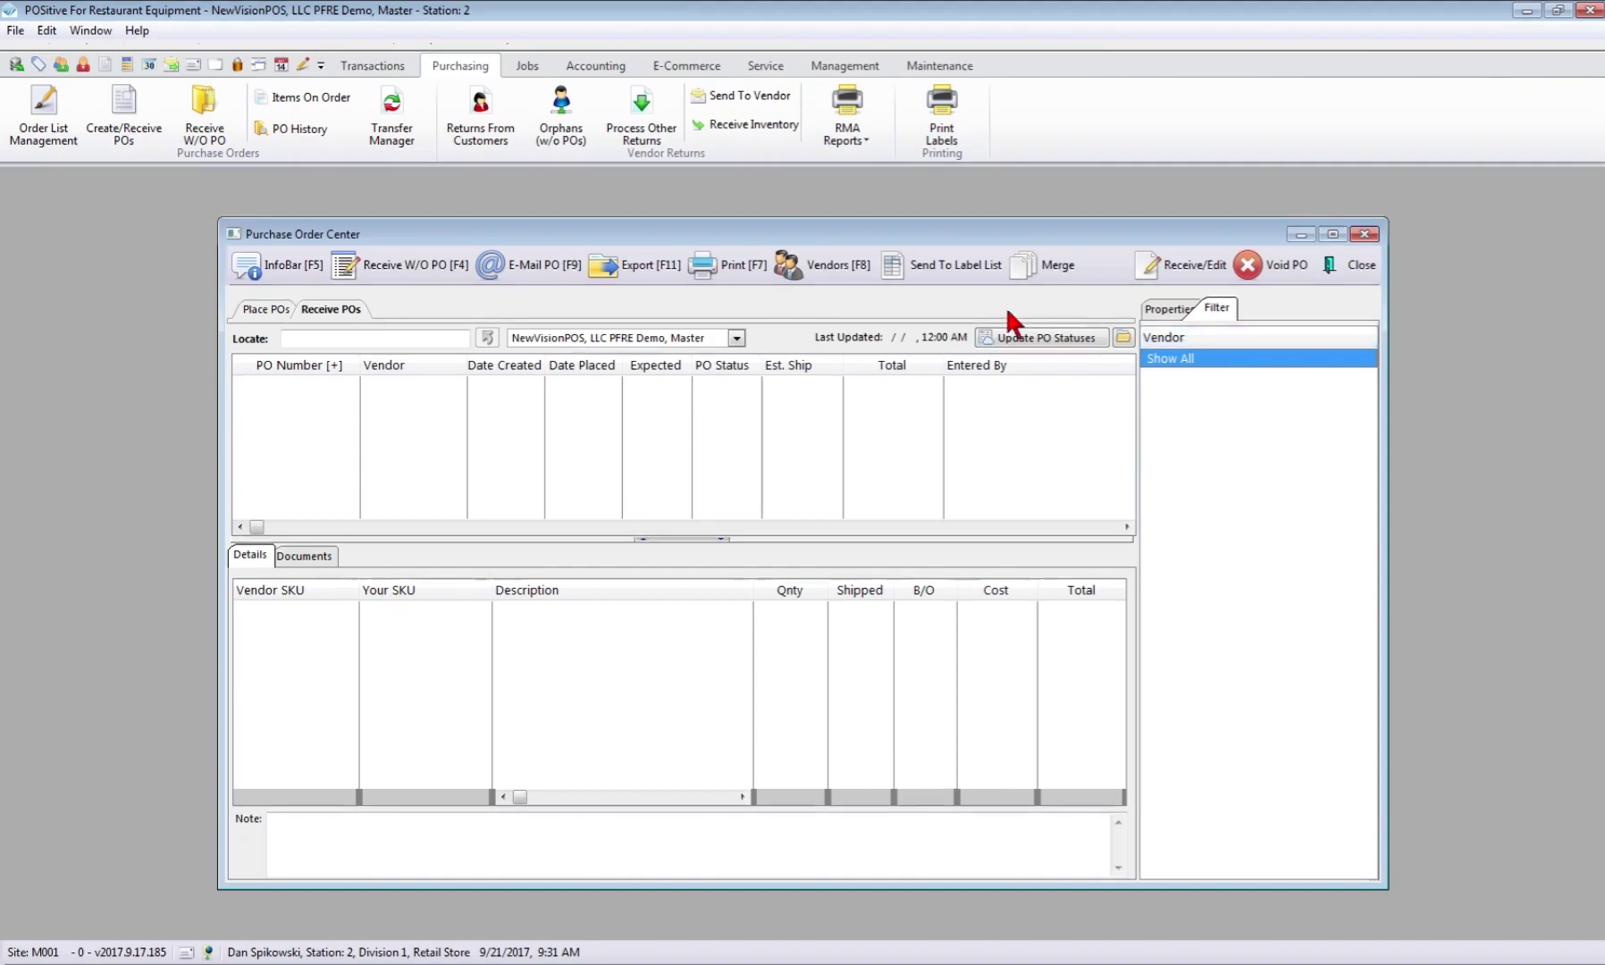
{"action": "left_click", "coordinate": [1367, 266]}
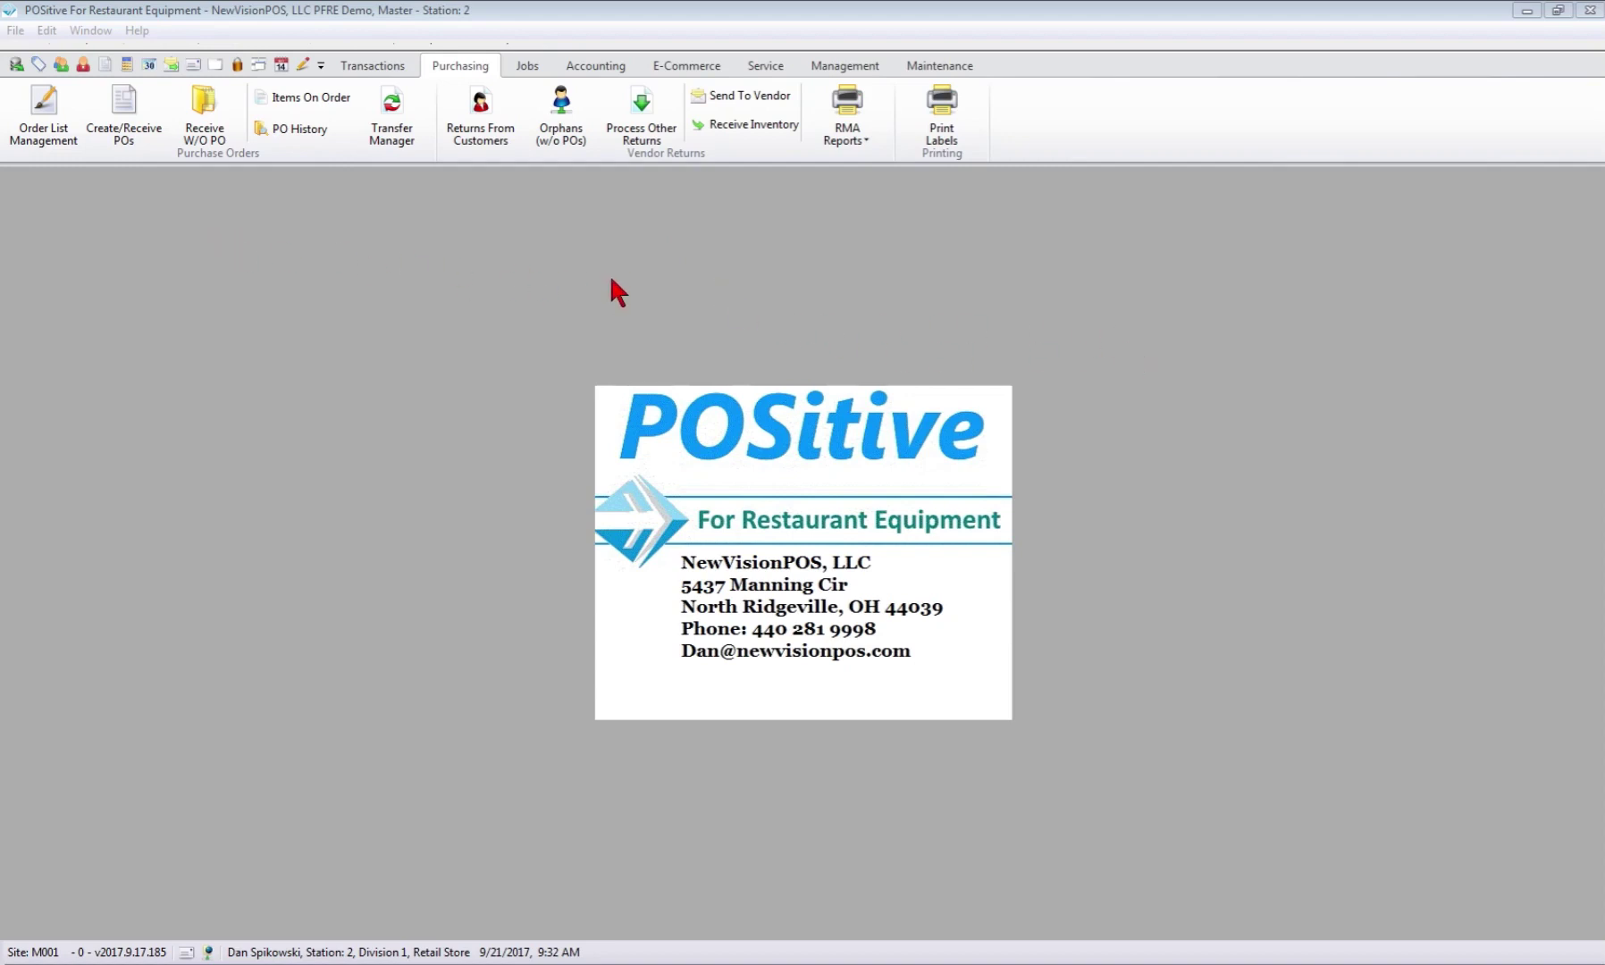
In accounts payable processing, set the FLR-80 cost on the Master-Bilt Products payable to 3400, accept the pricing as proposed, and save
{"action": "left_click", "coordinate": [592, 70]}
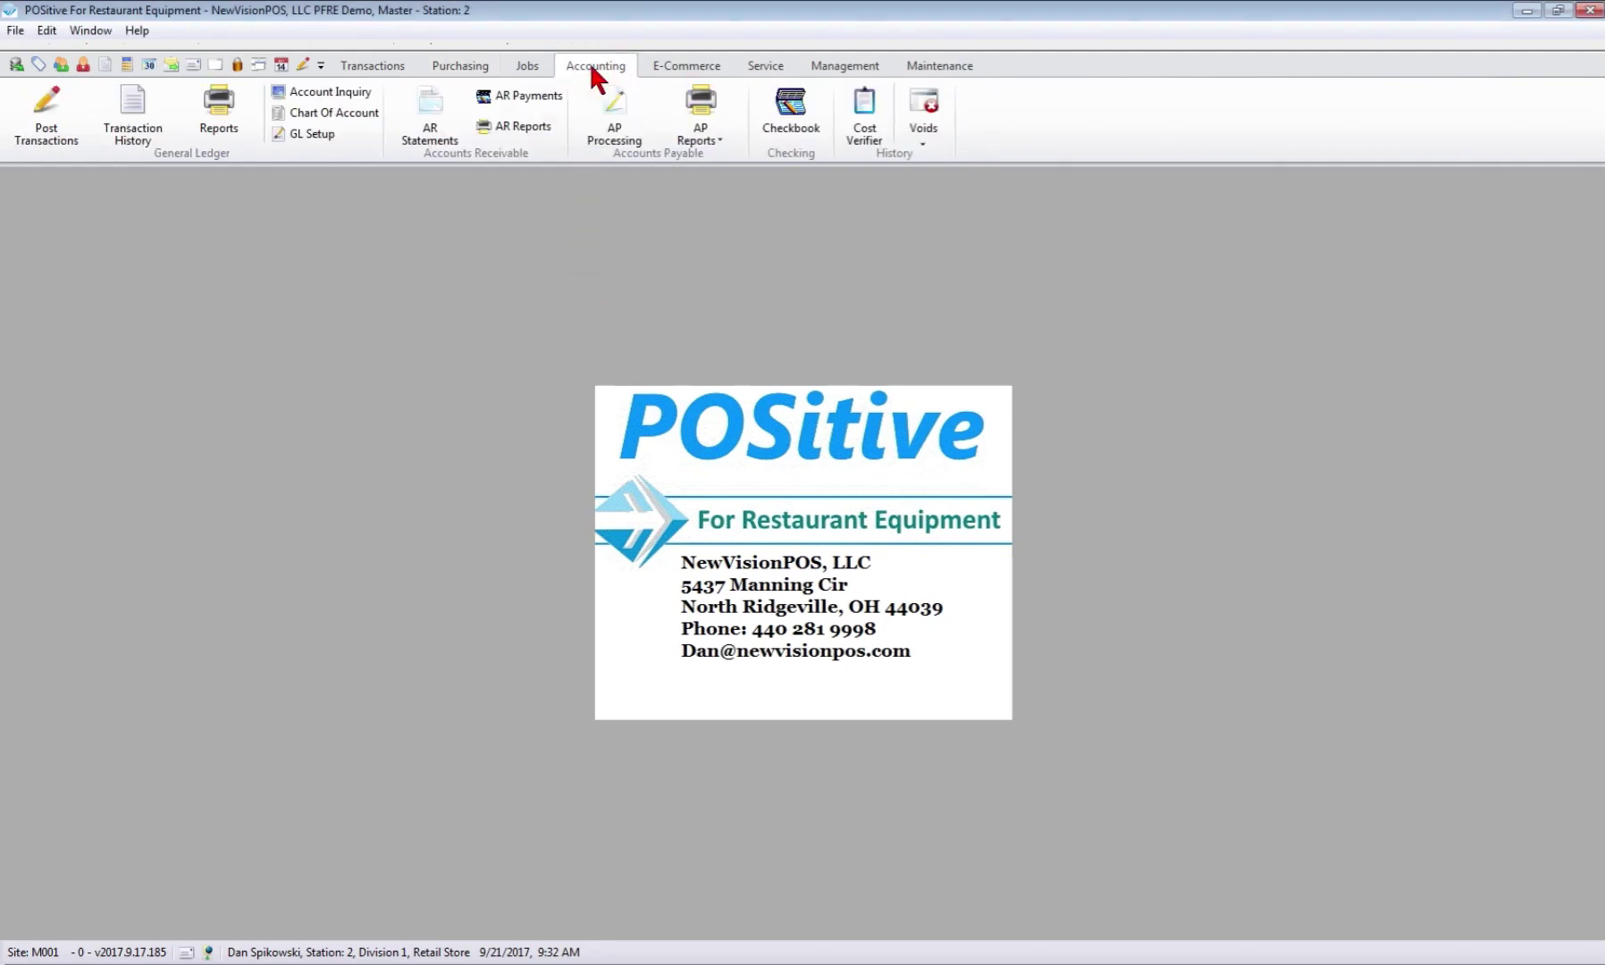
{"action": "left_click", "coordinate": [604, 129]}
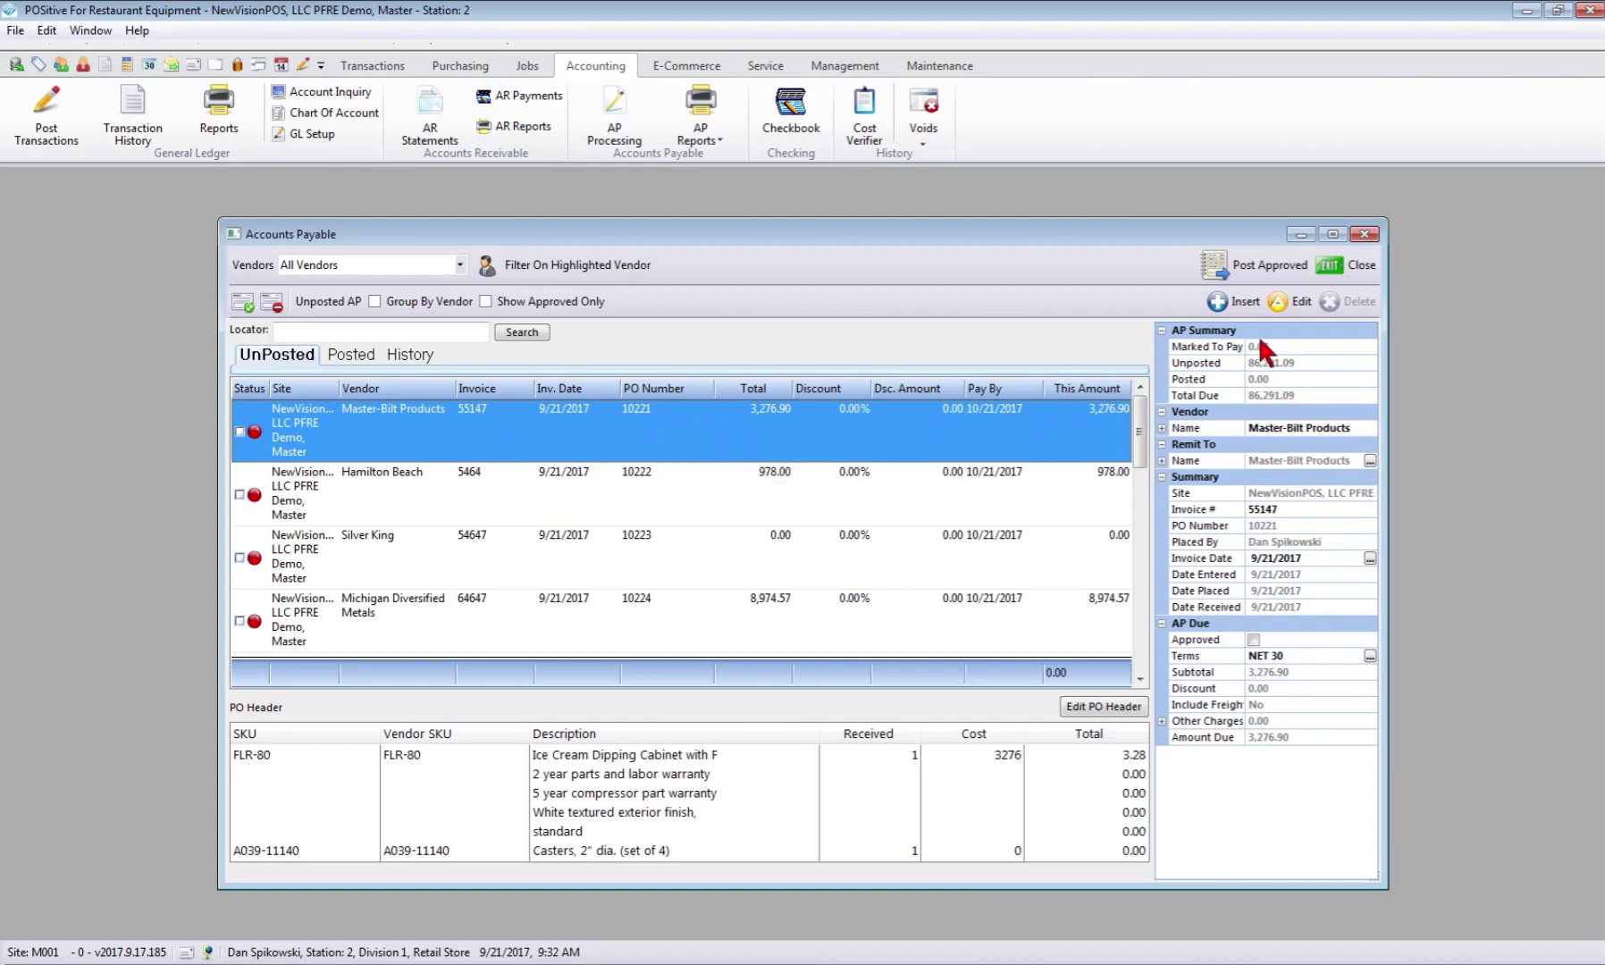
{"action": "left_click", "coordinate": [1298, 302]}
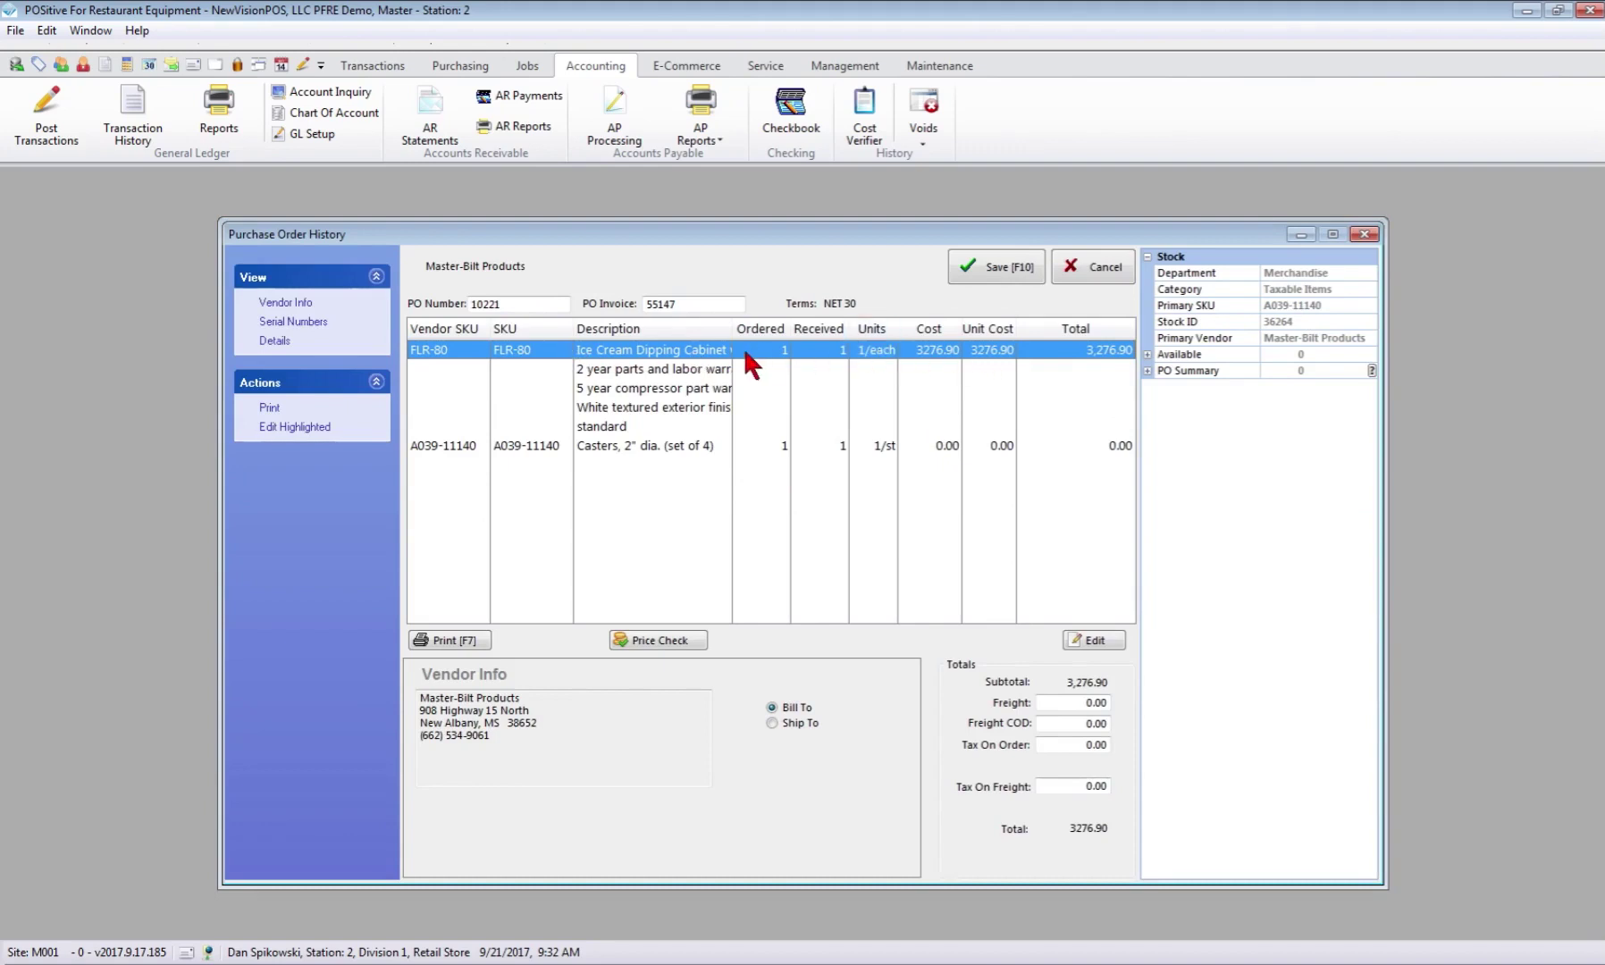
{"action": "left_click", "coordinate": [1094, 640]}
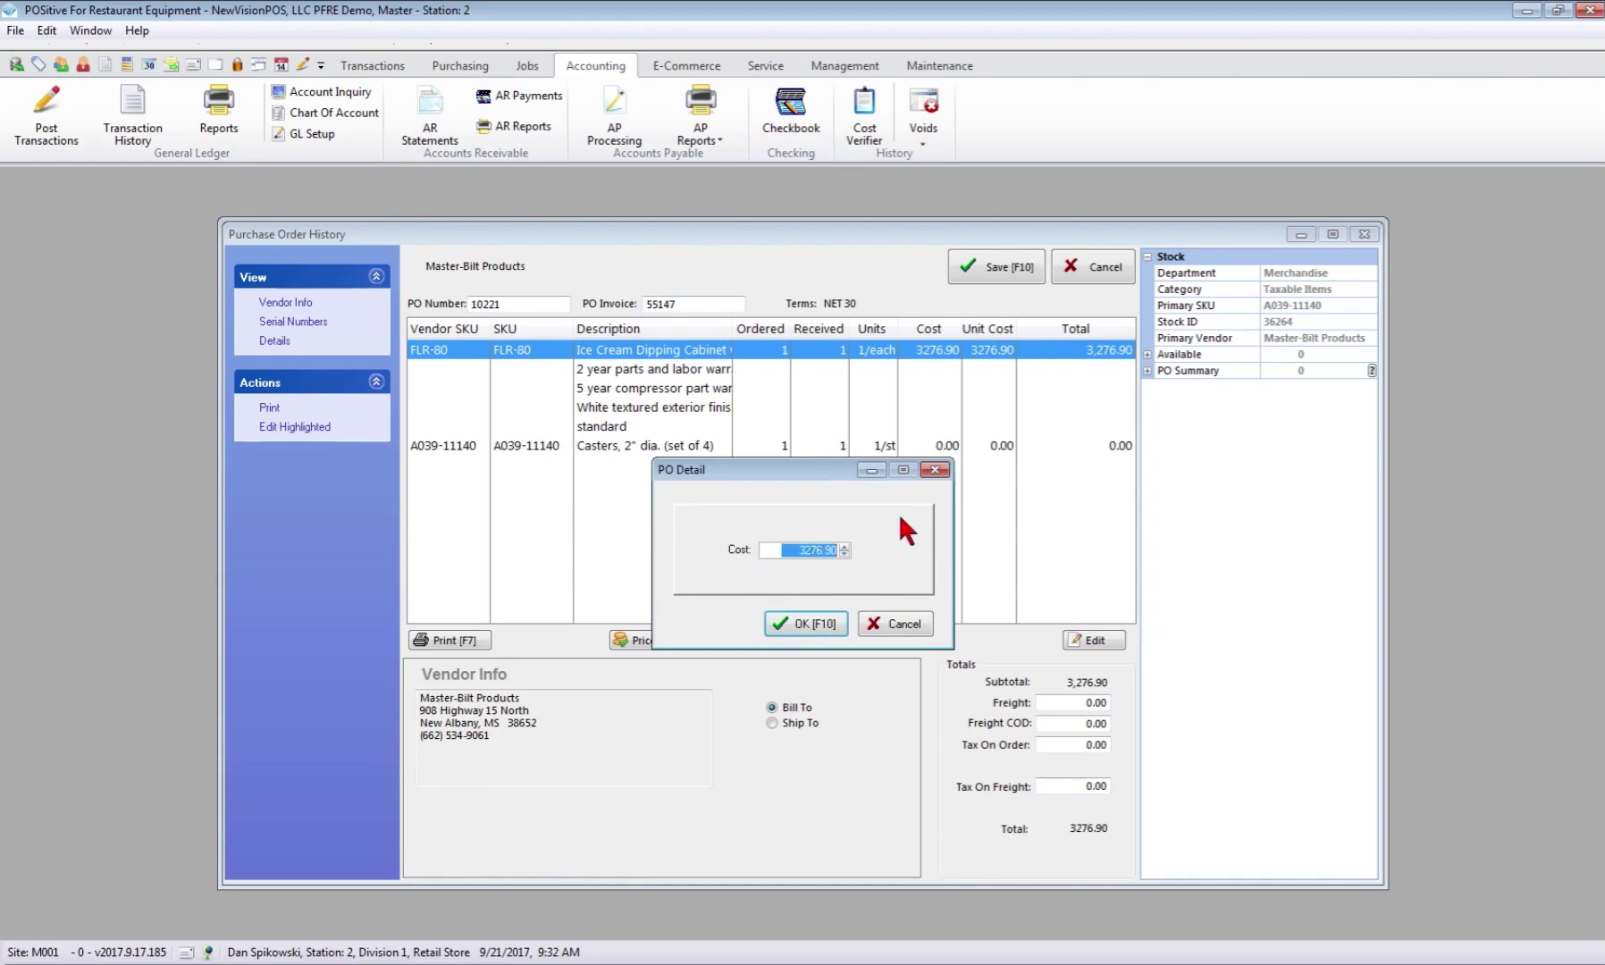
{"action": "type", "text": "3400"}
{"action": "left_click", "coordinate": [805, 623]}
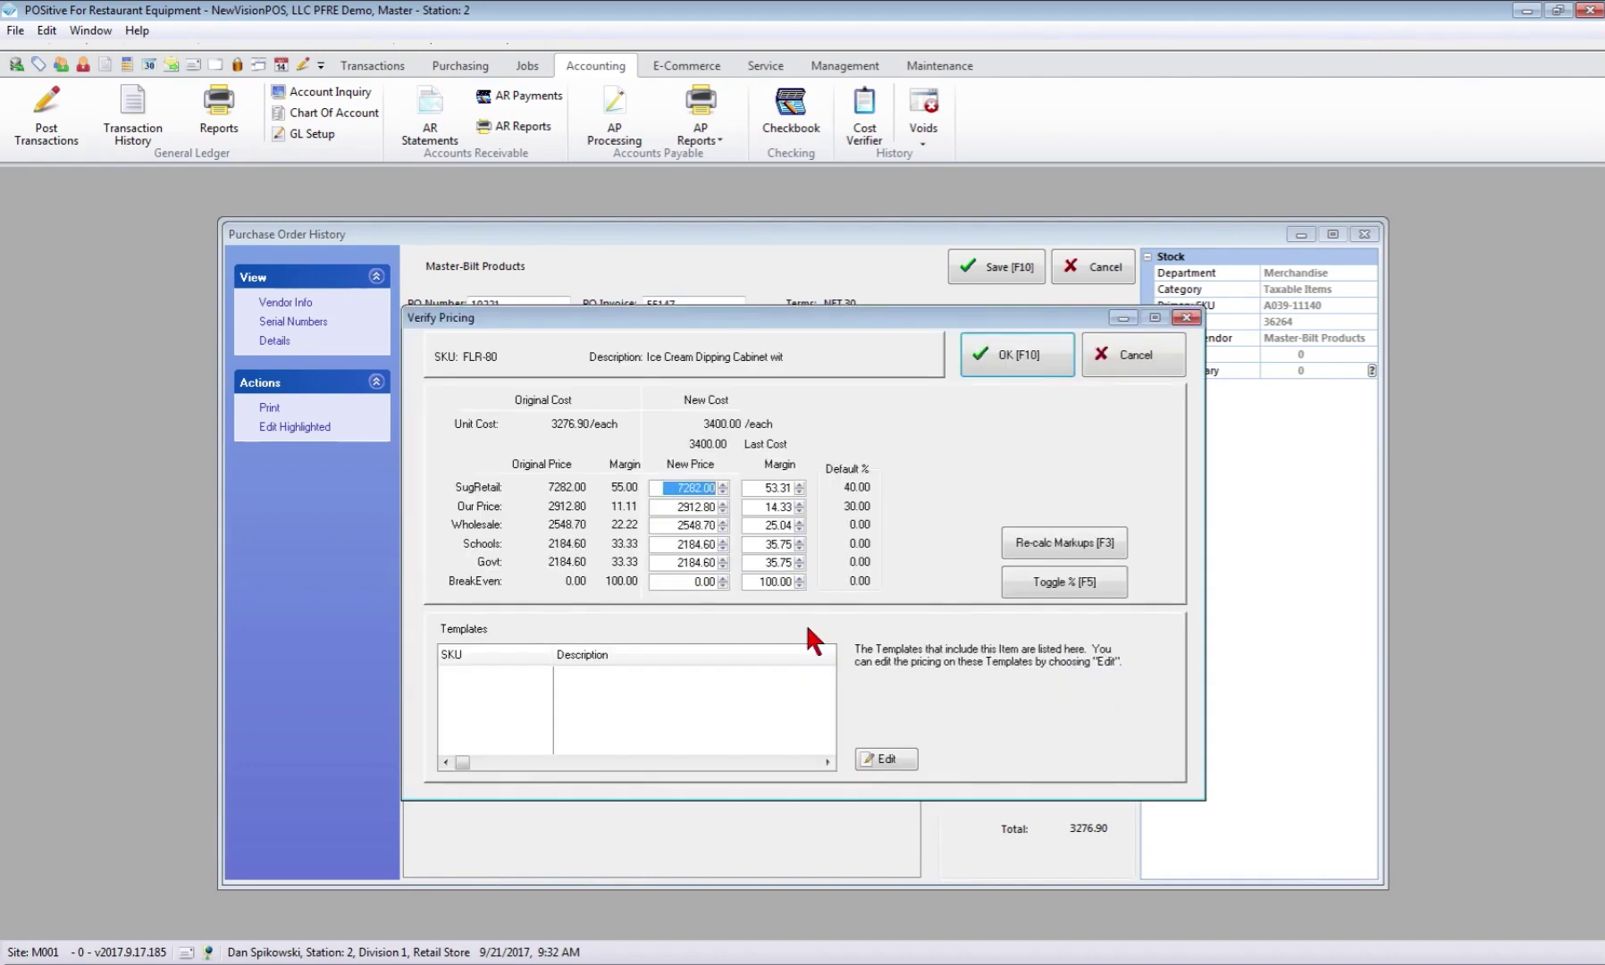
{"action": "left_click", "coordinate": [1017, 355]}
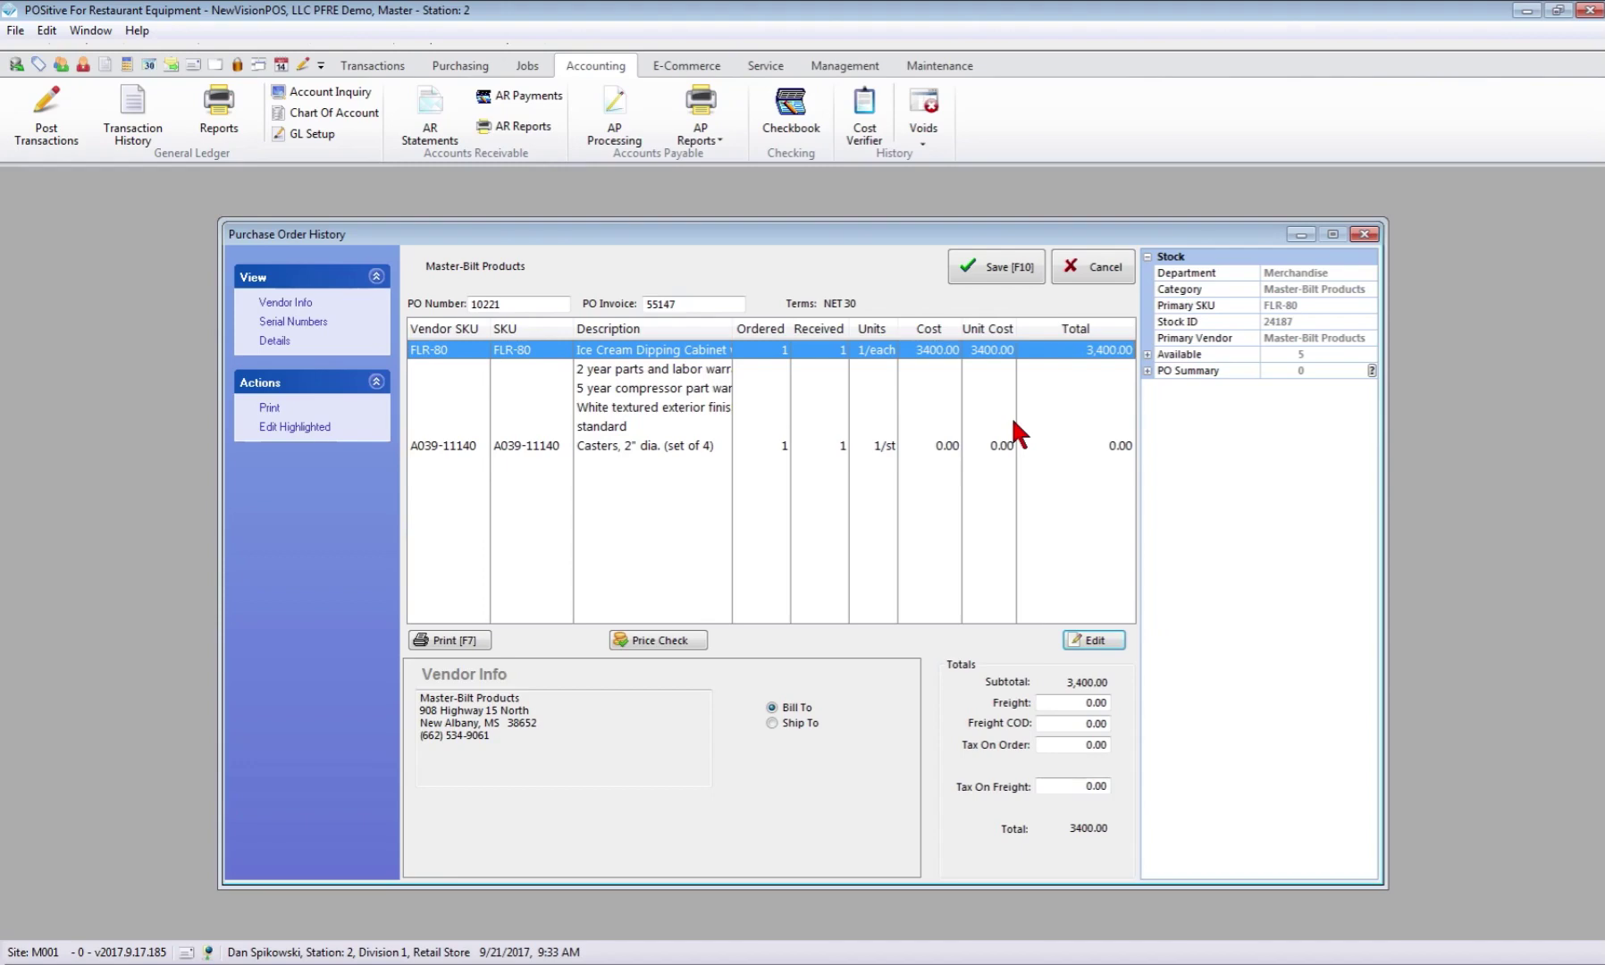
{"action": "left_click", "coordinate": [997, 266]}
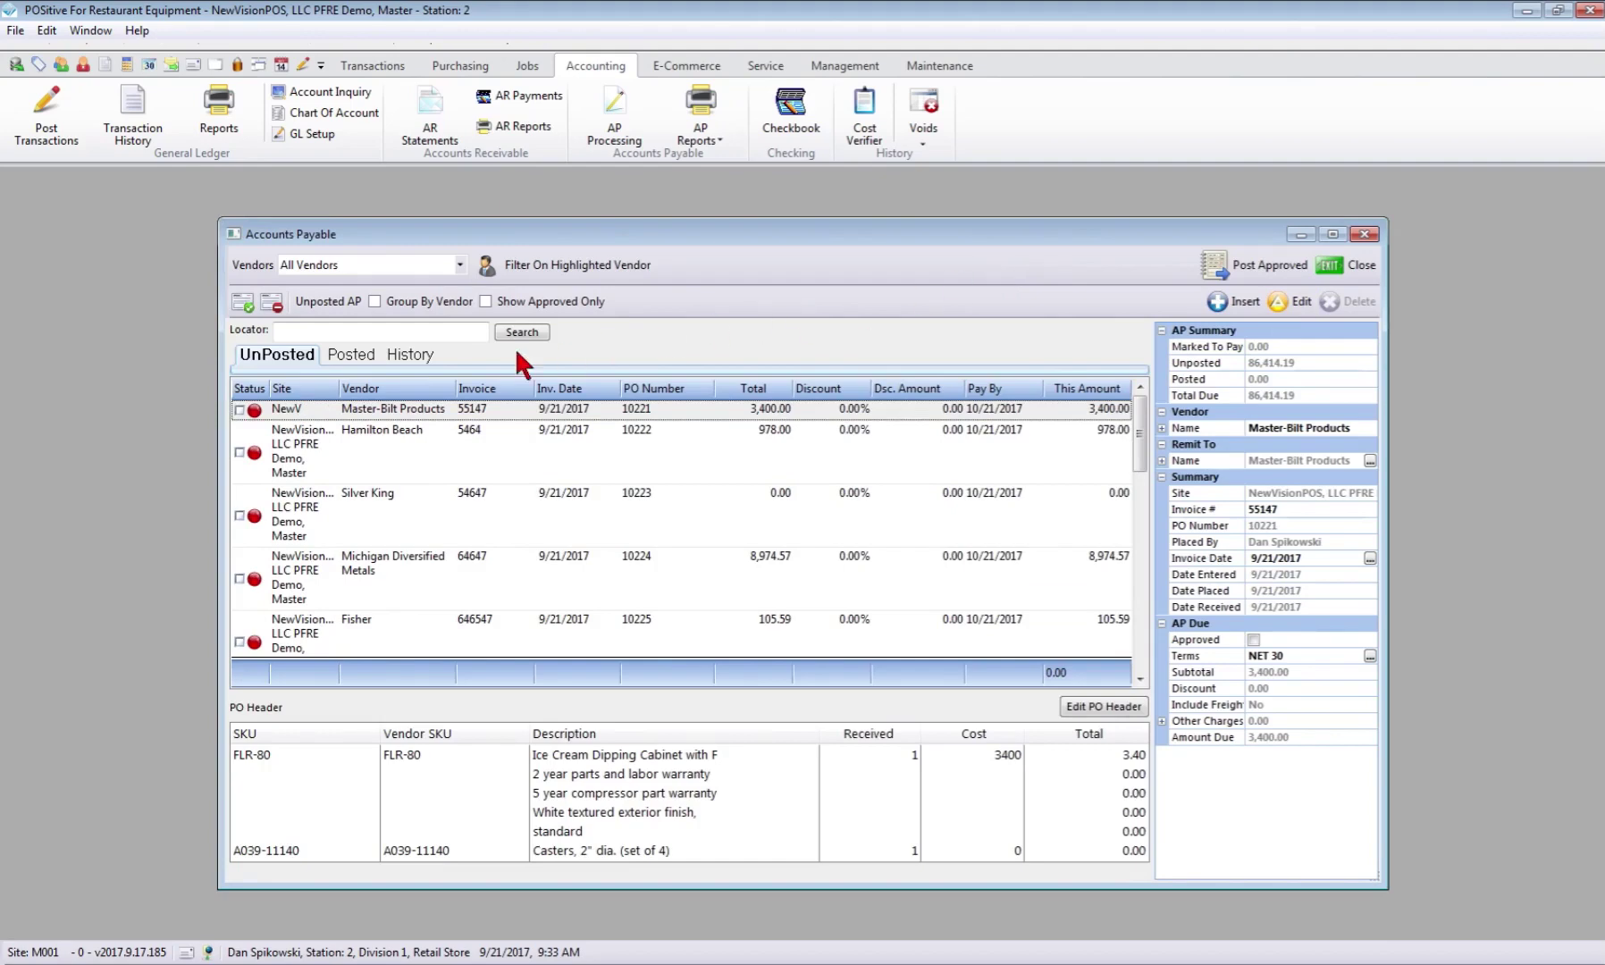
Approve all unposted vendor payables and post the approved ones
{"action": "left_click", "coordinate": [242, 304]}
{"action": "left_click", "coordinate": [1267, 265]}
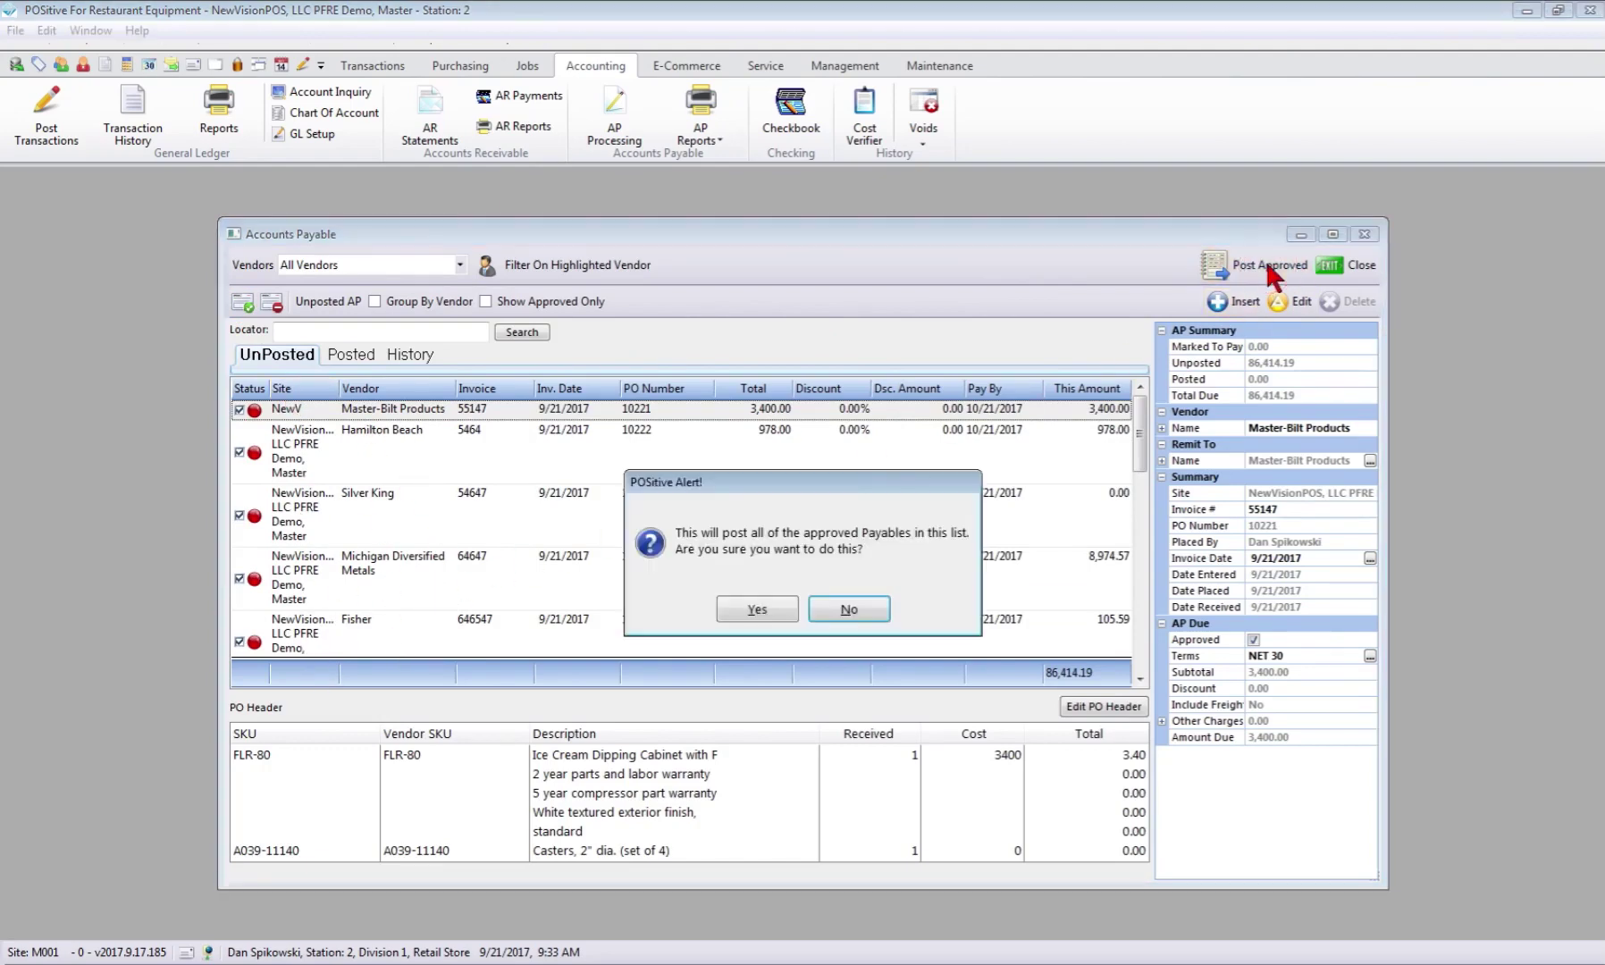
{"action": "left_click", "coordinate": [749, 610]}
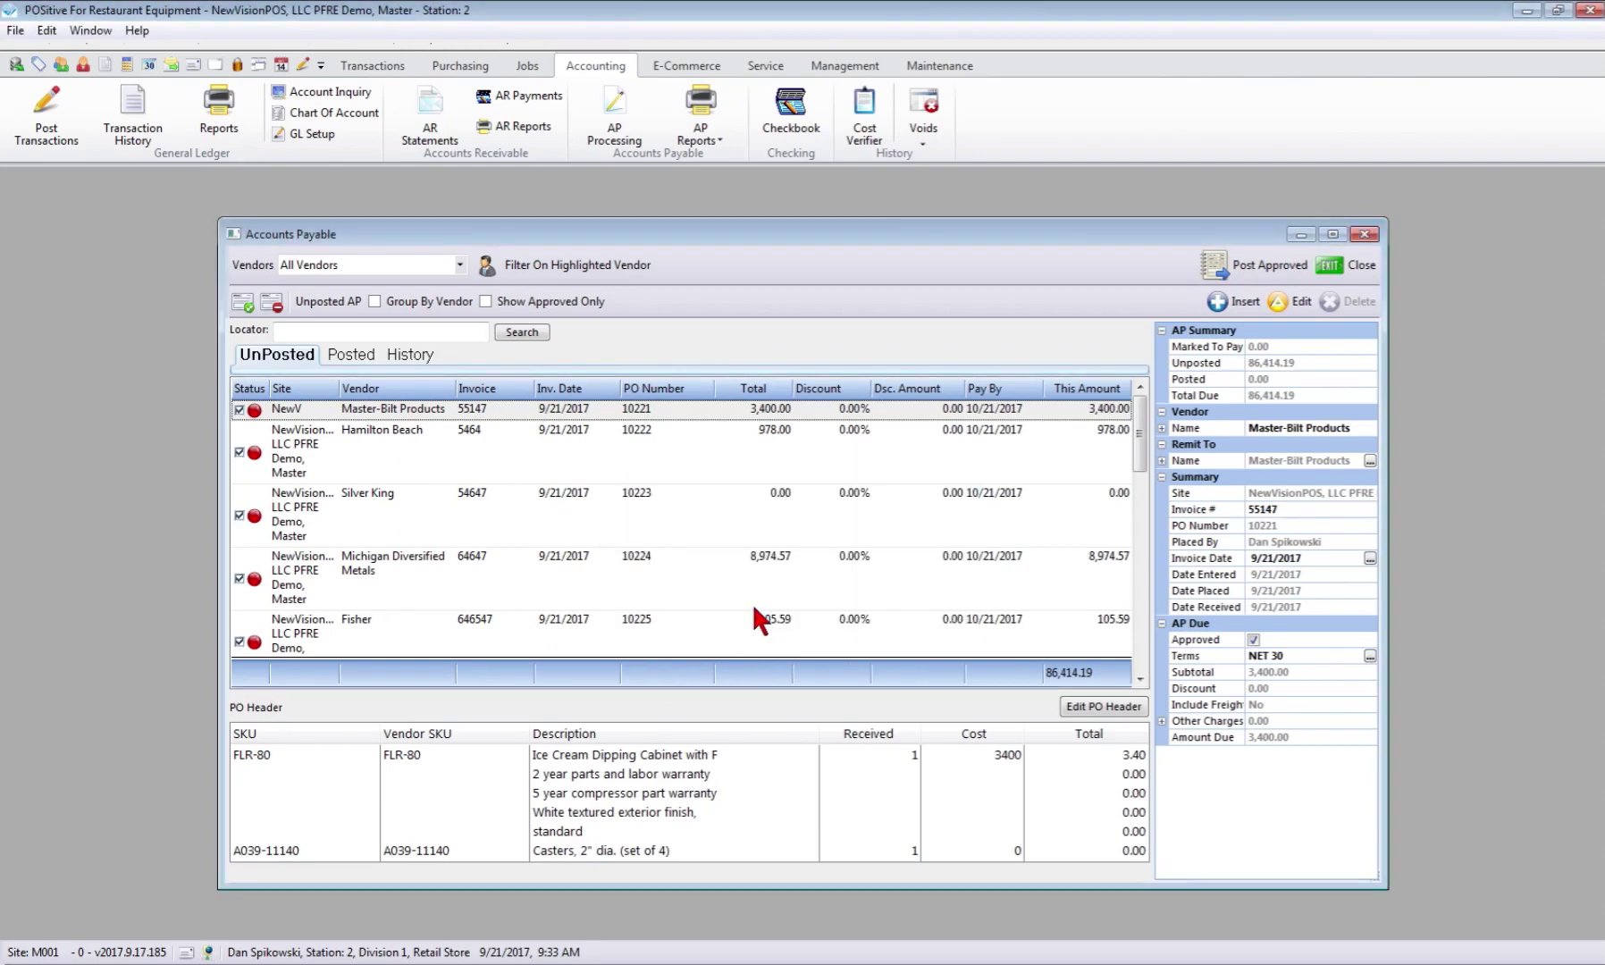
{"action": "left_click", "coordinate": [830, 610]}
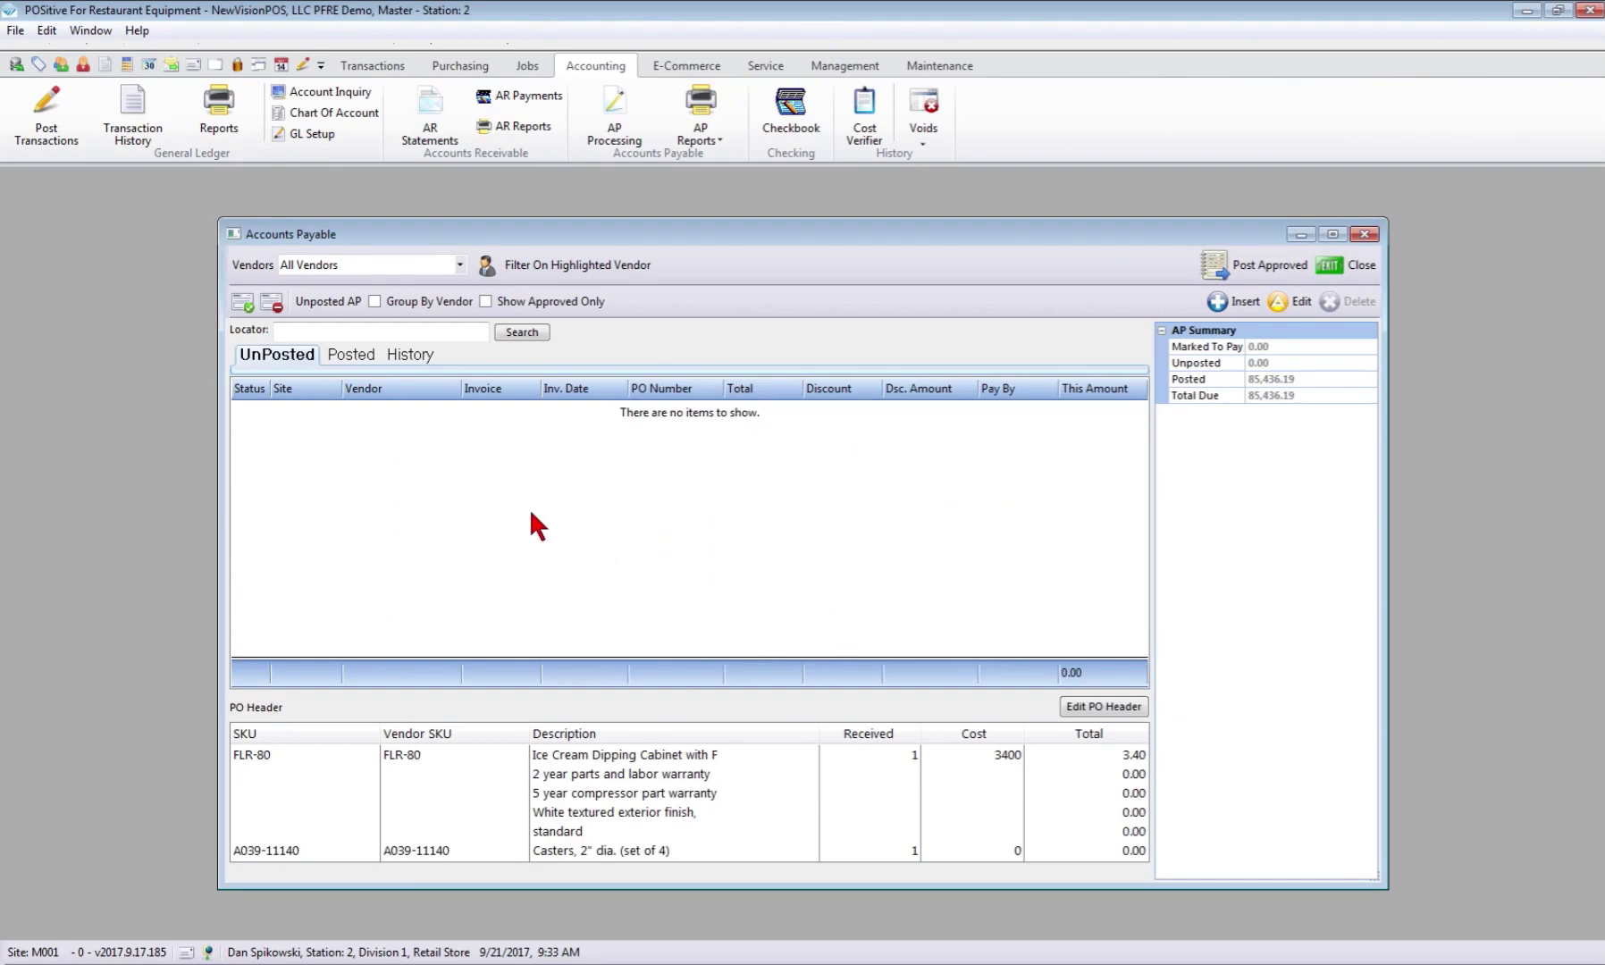
Mark the posted Master-Bilt Products payable for payment, and do the same for all other posted payables
{"action": "left_click", "coordinate": [352, 360]}
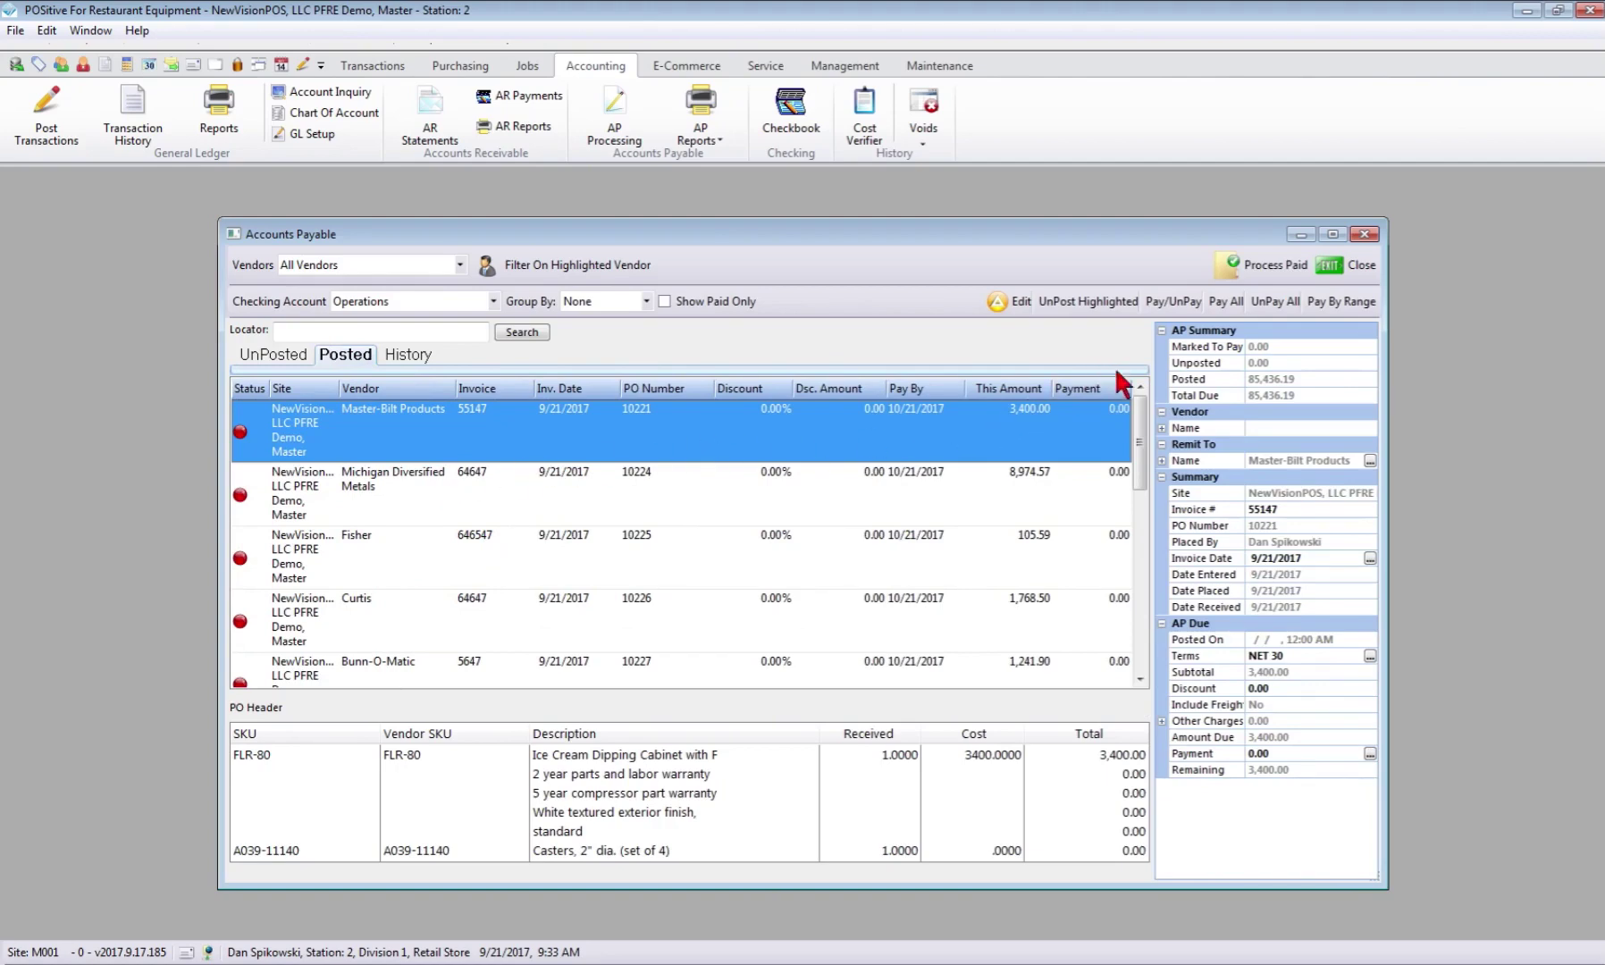
{"action": "left_click", "coordinate": [1167, 306]}
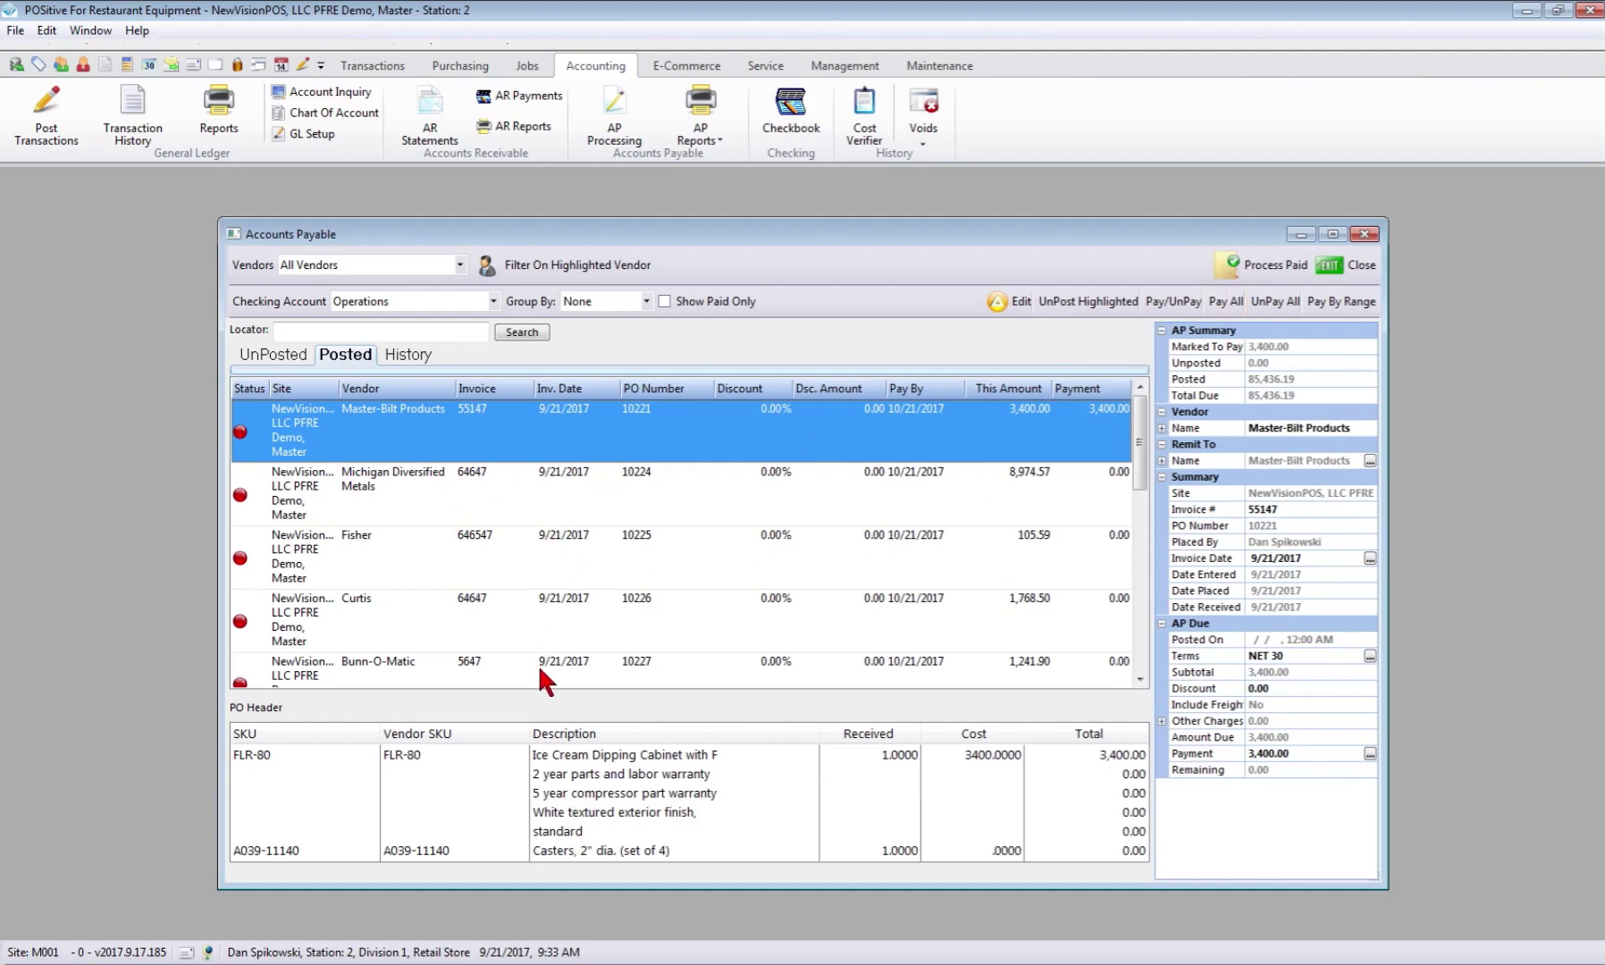
{"action": "left_click", "coordinate": [1225, 302]}
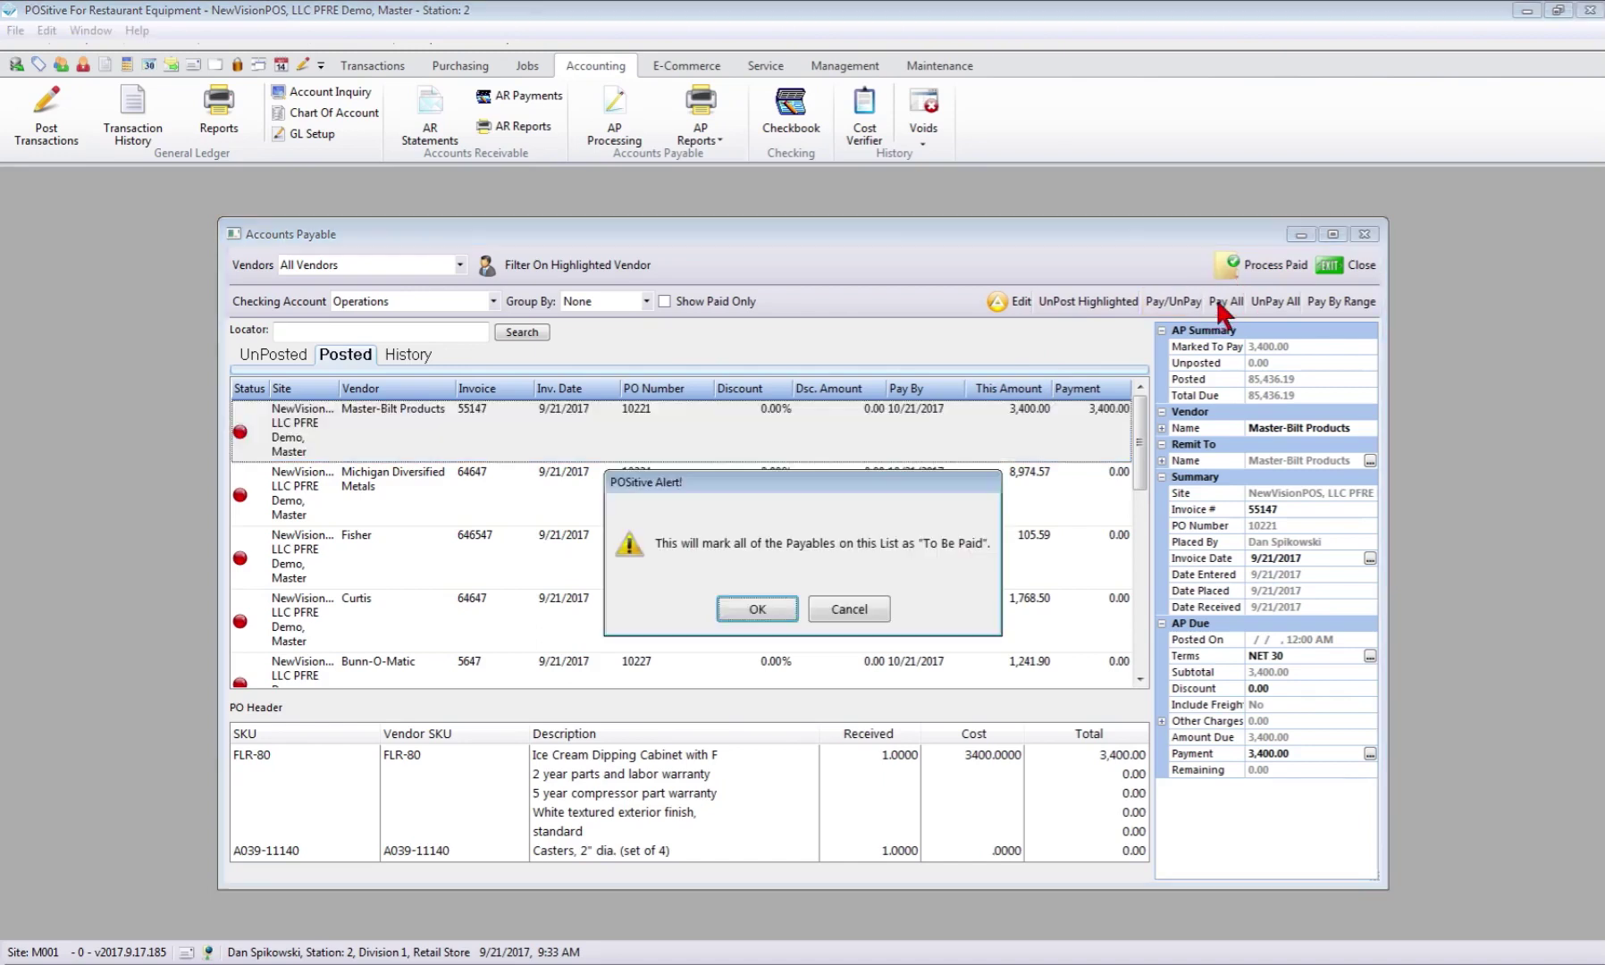
{"action": "left_click", "coordinate": [759, 610]}
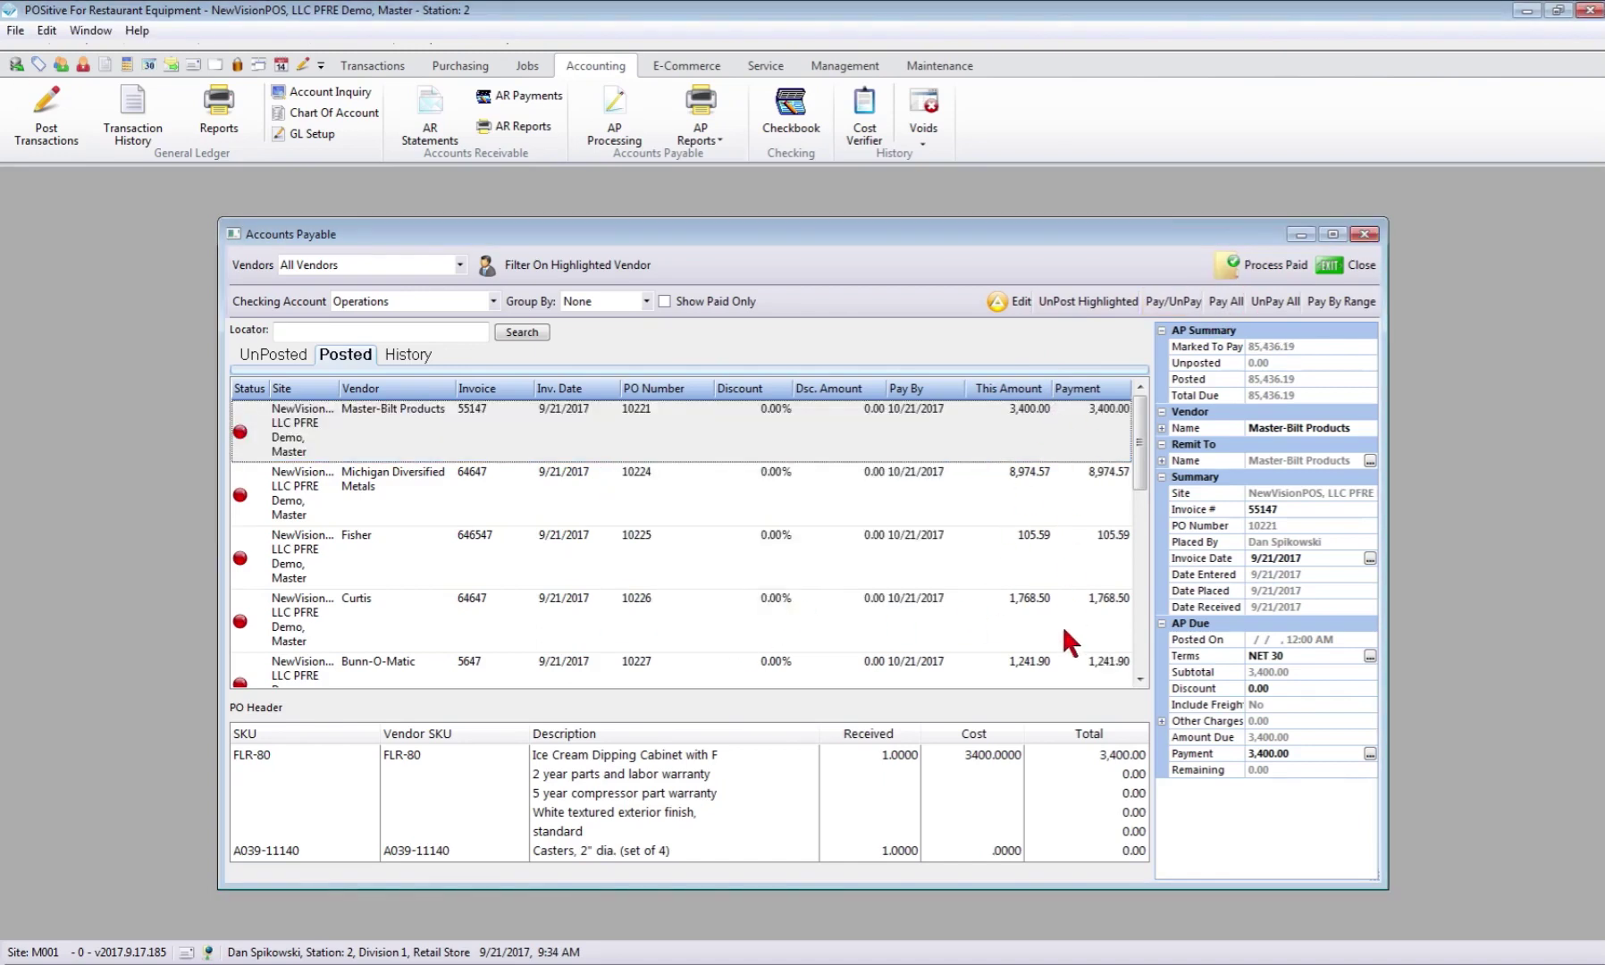
Process the marked vendor payments from the Operations checkbook, preview the AP statements, and close accounts payable
{"action": "left_click", "coordinate": [1267, 261]}
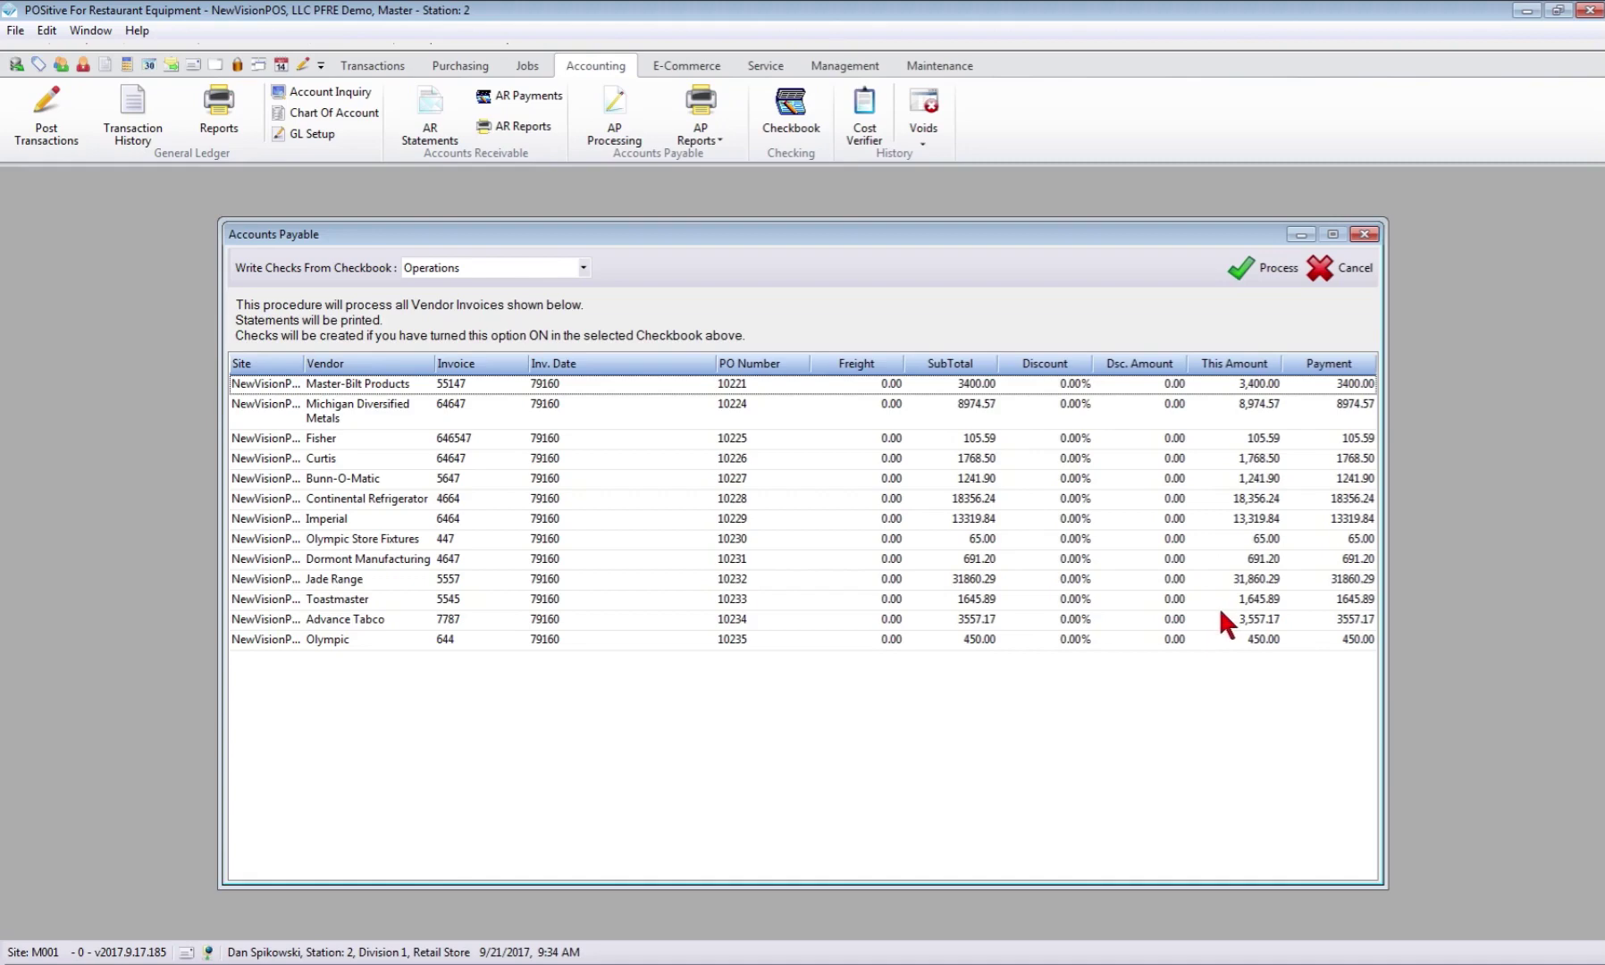
{"action": "left_click", "coordinate": [1278, 266]}
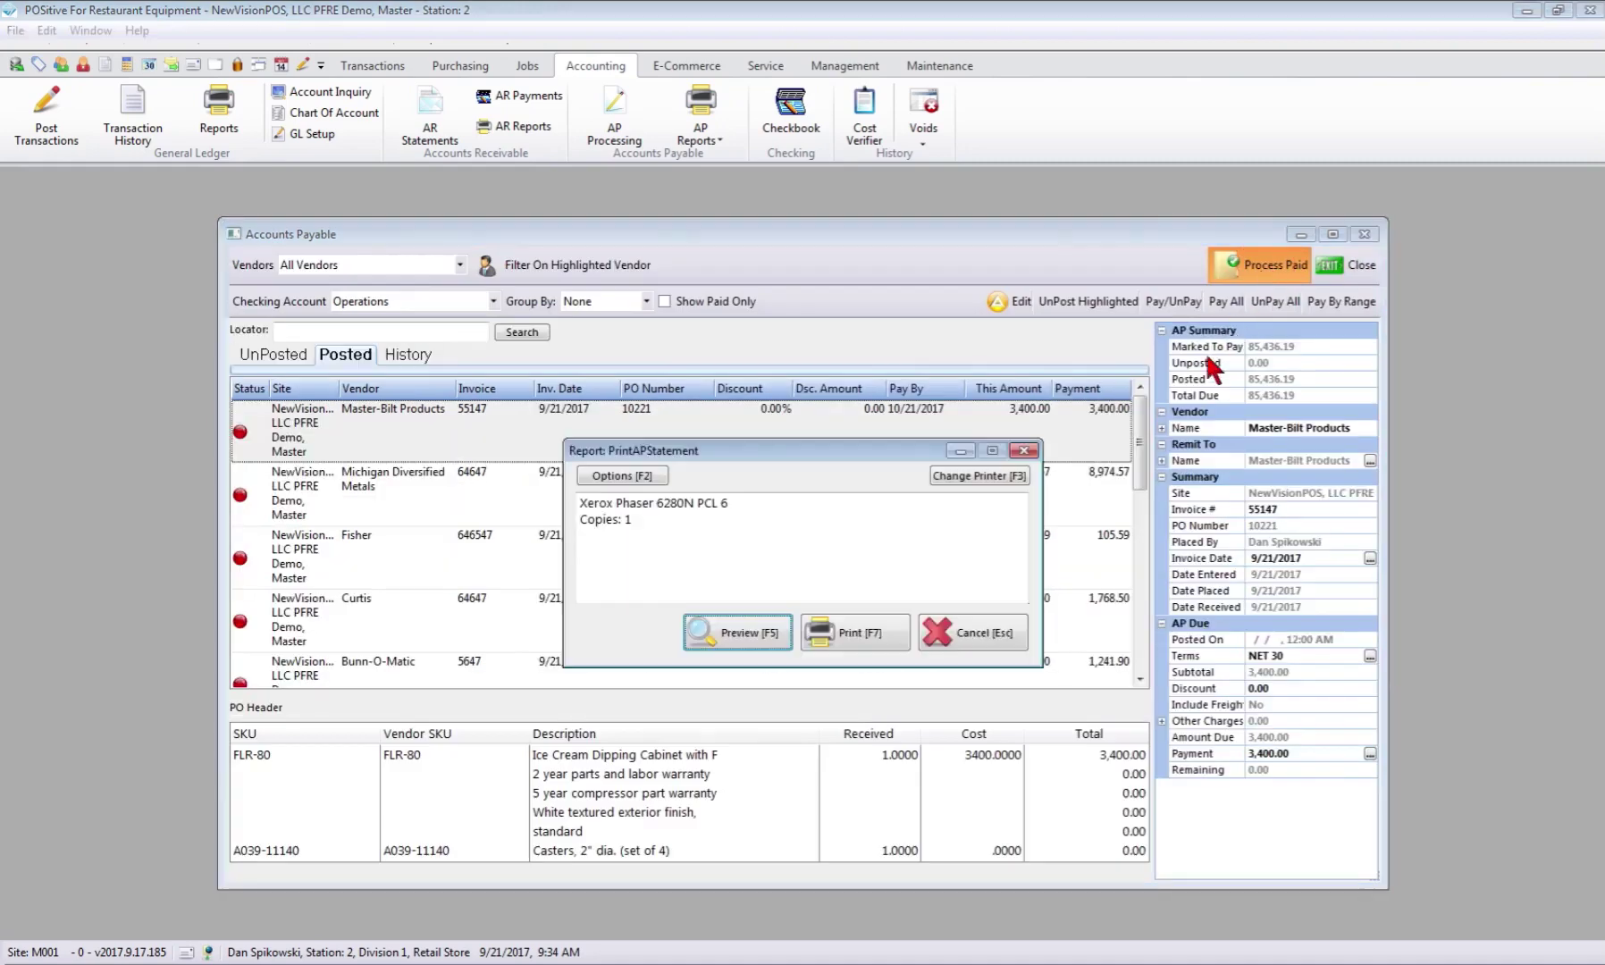
{"action": "left_click", "coordinate": [750, 628]}
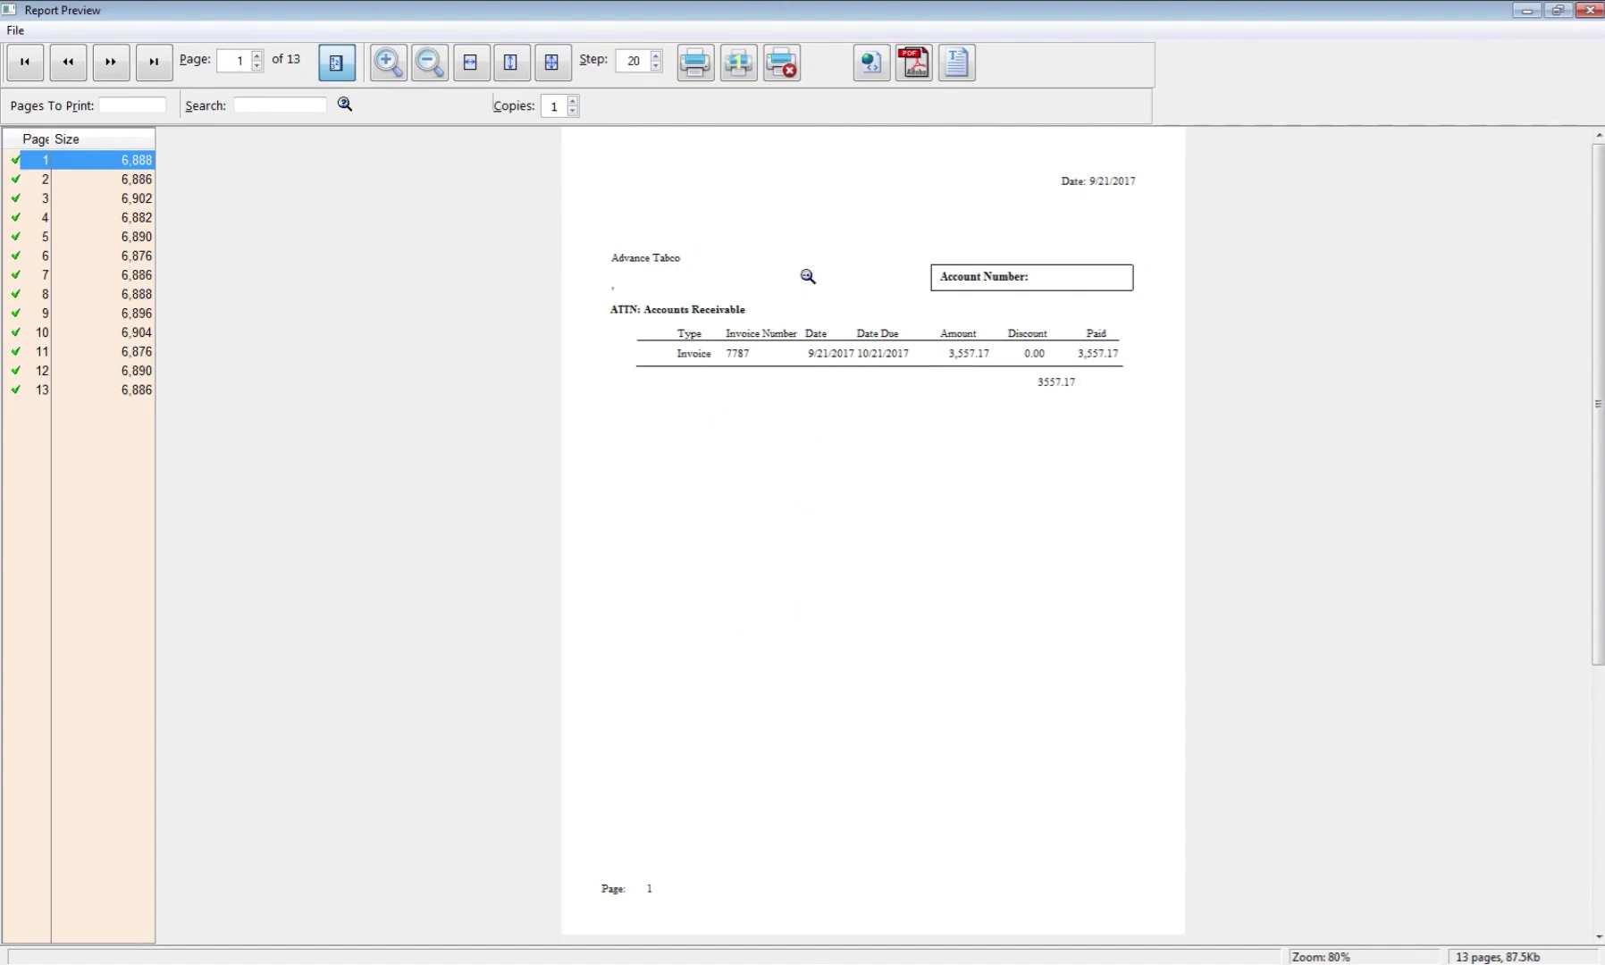
{"action": "left_click", "coordinate": [1589, 10]}
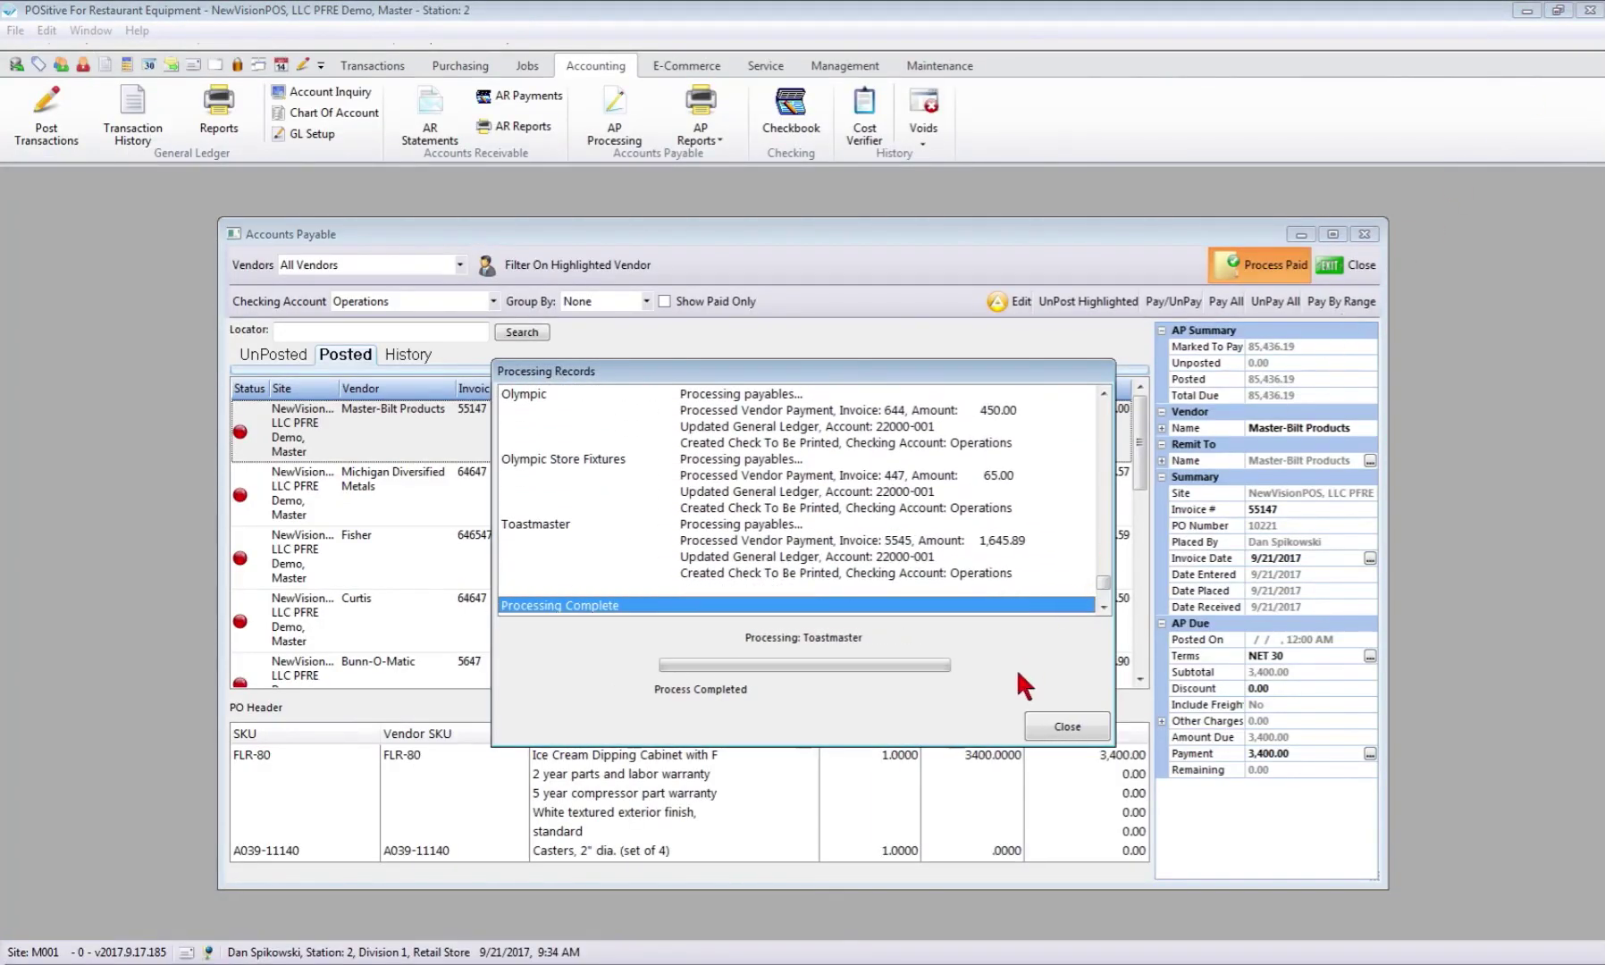
{"action": "left_click", "coordinate": [1063, 728]}
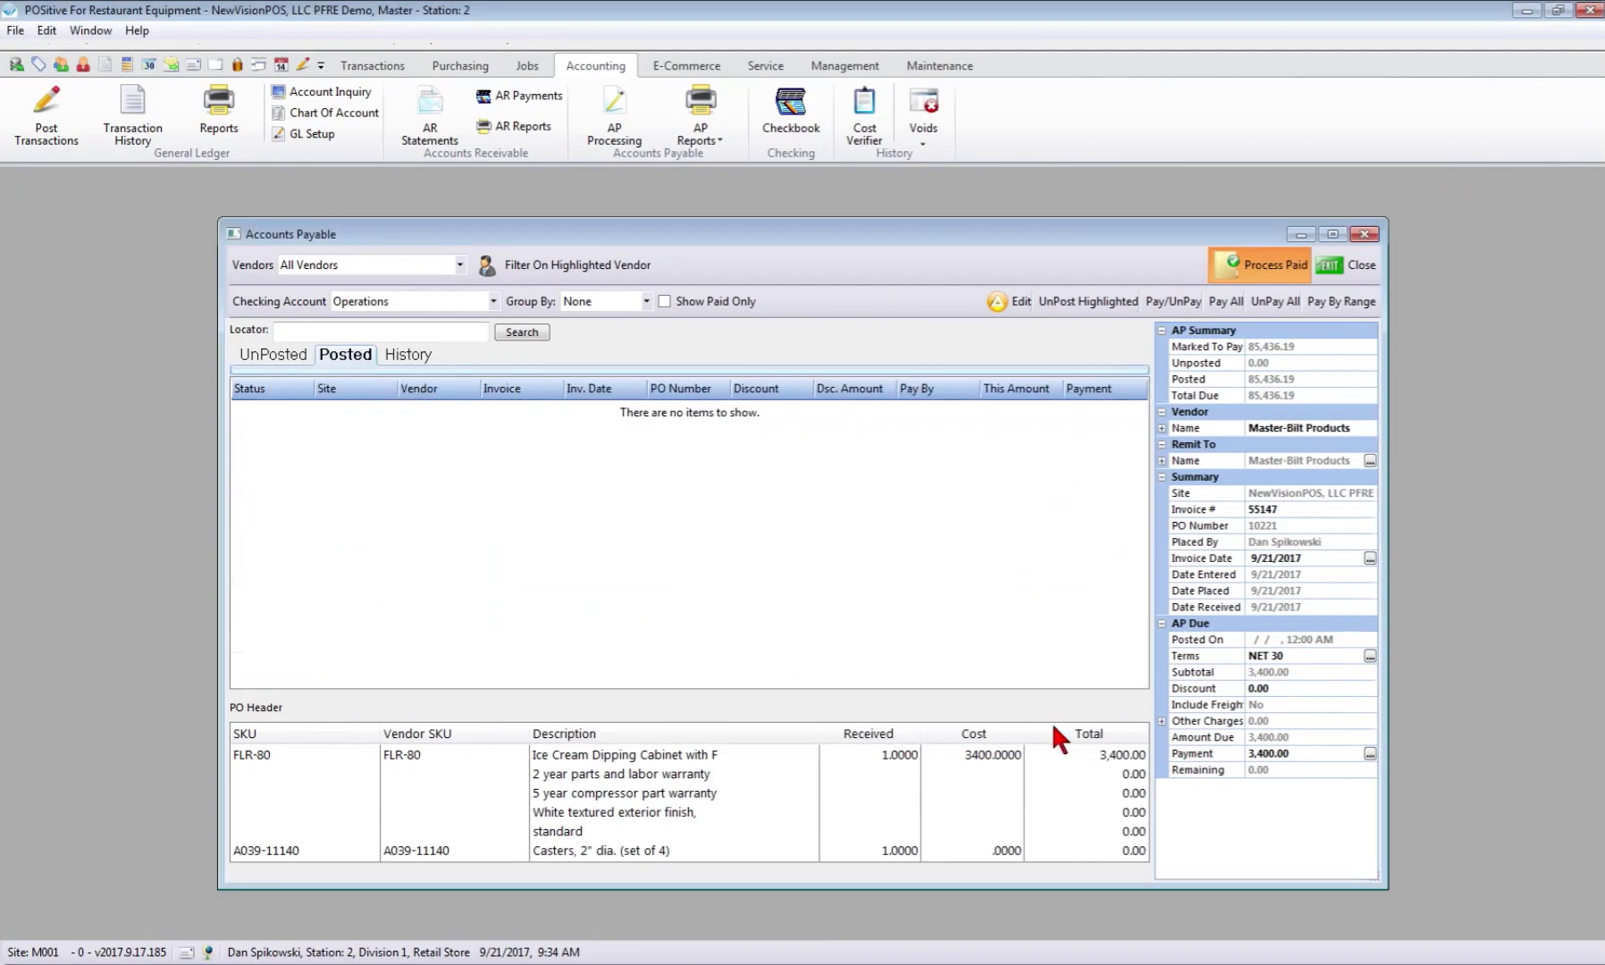
{"action": "left_click", "coordinate": [1341, 265]}
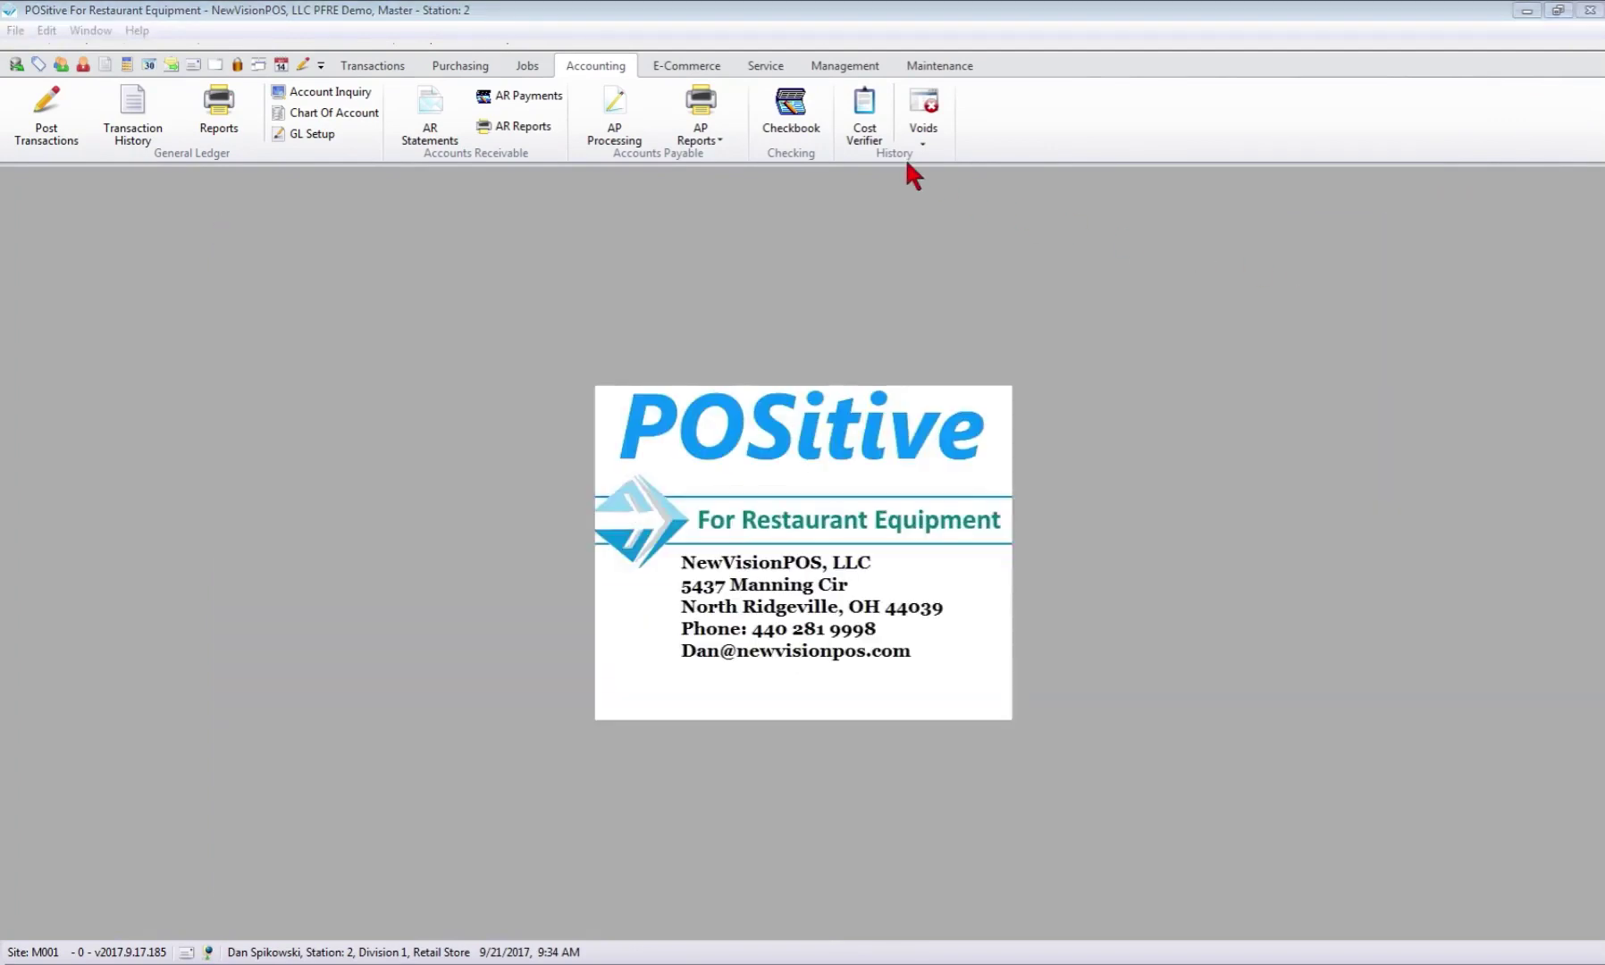
Review the Operations checkbook's checks waiting to print, choose one check per page, and close the checkbook without printing
{"action": "left_click", "coordinate": [787, 109]}
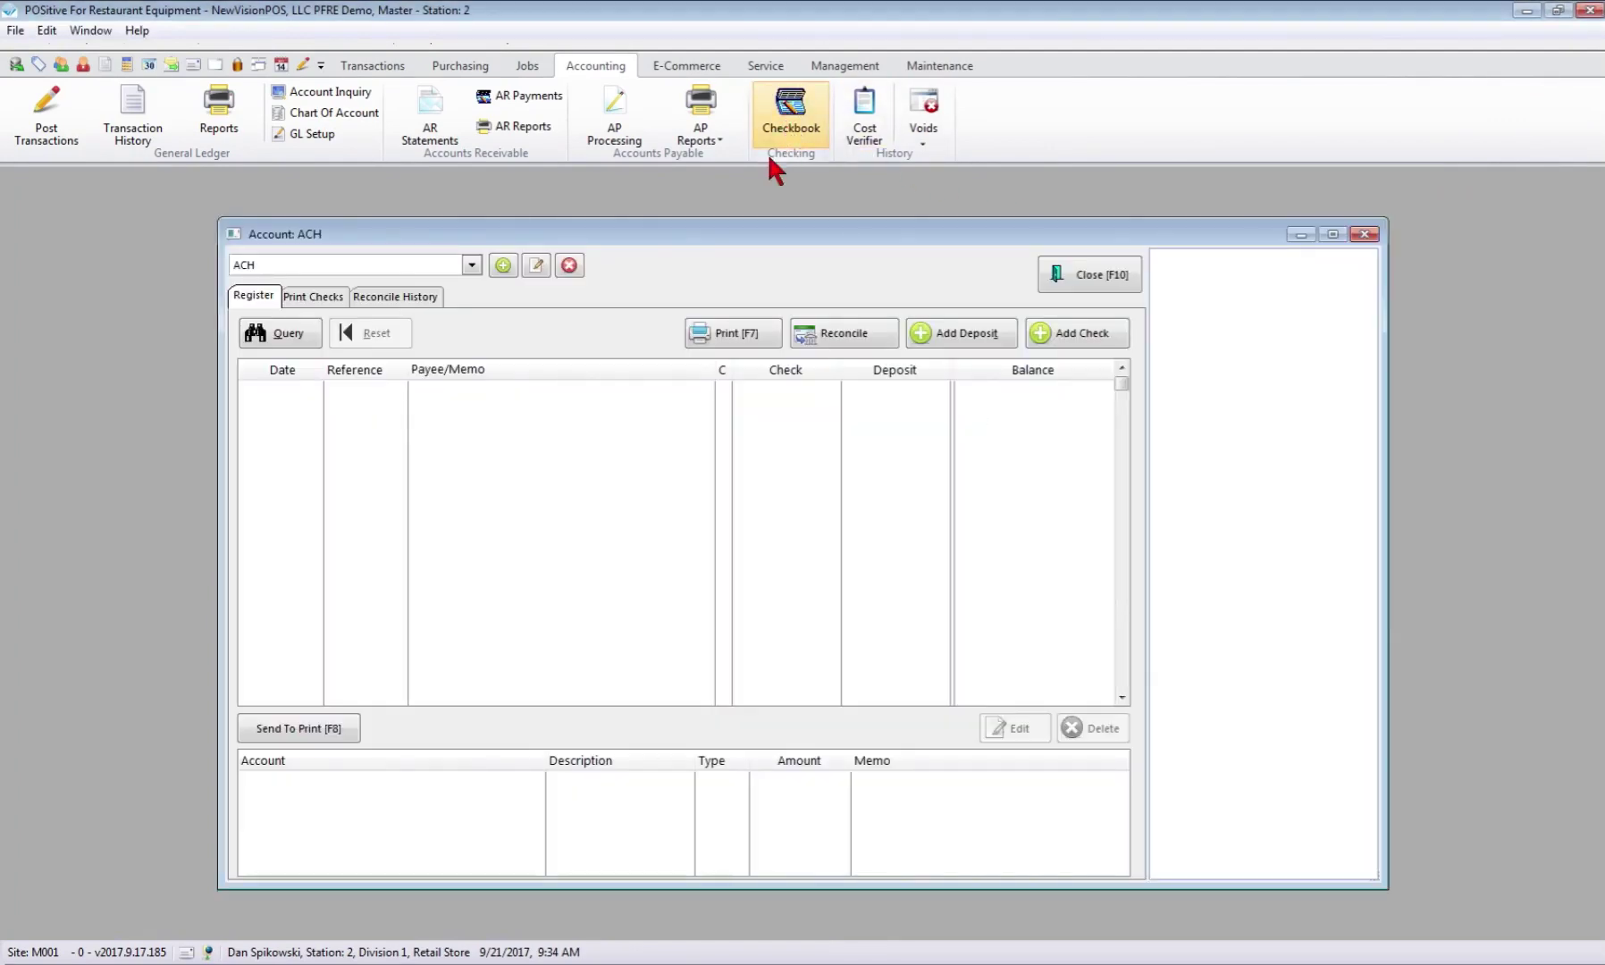
{"action": "left_click", "coordinate": [472, 262]}
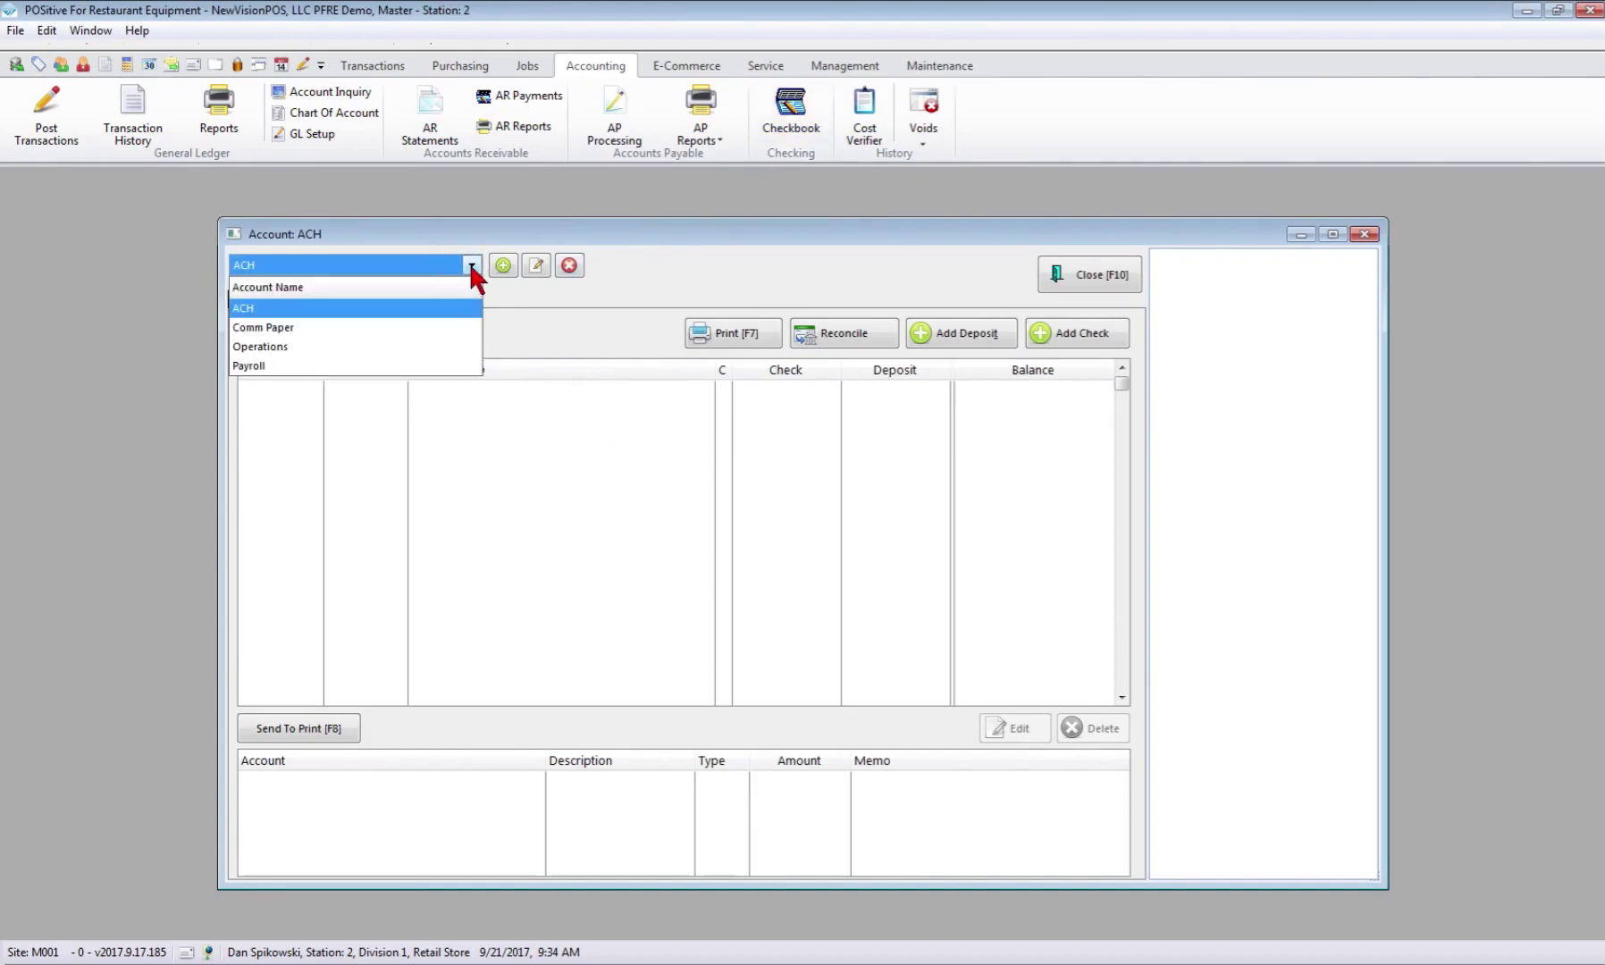
{"action": "left_click", "coordinate": [268, 347]}
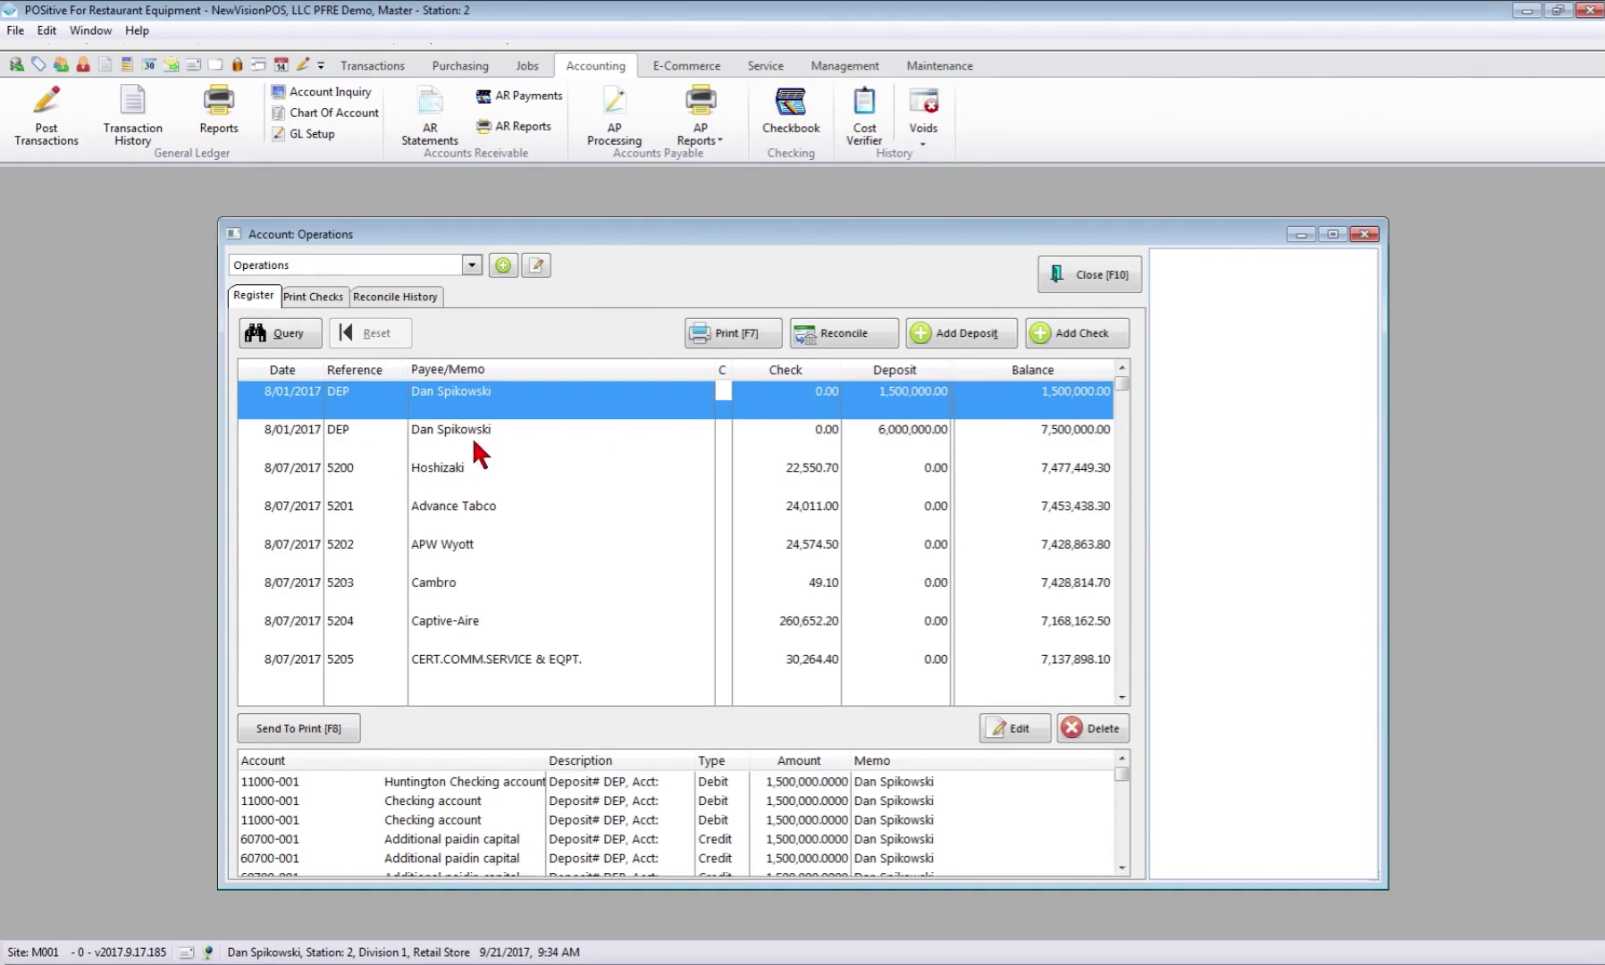
{"action": "left_click", "coordinate": [315, 298]}
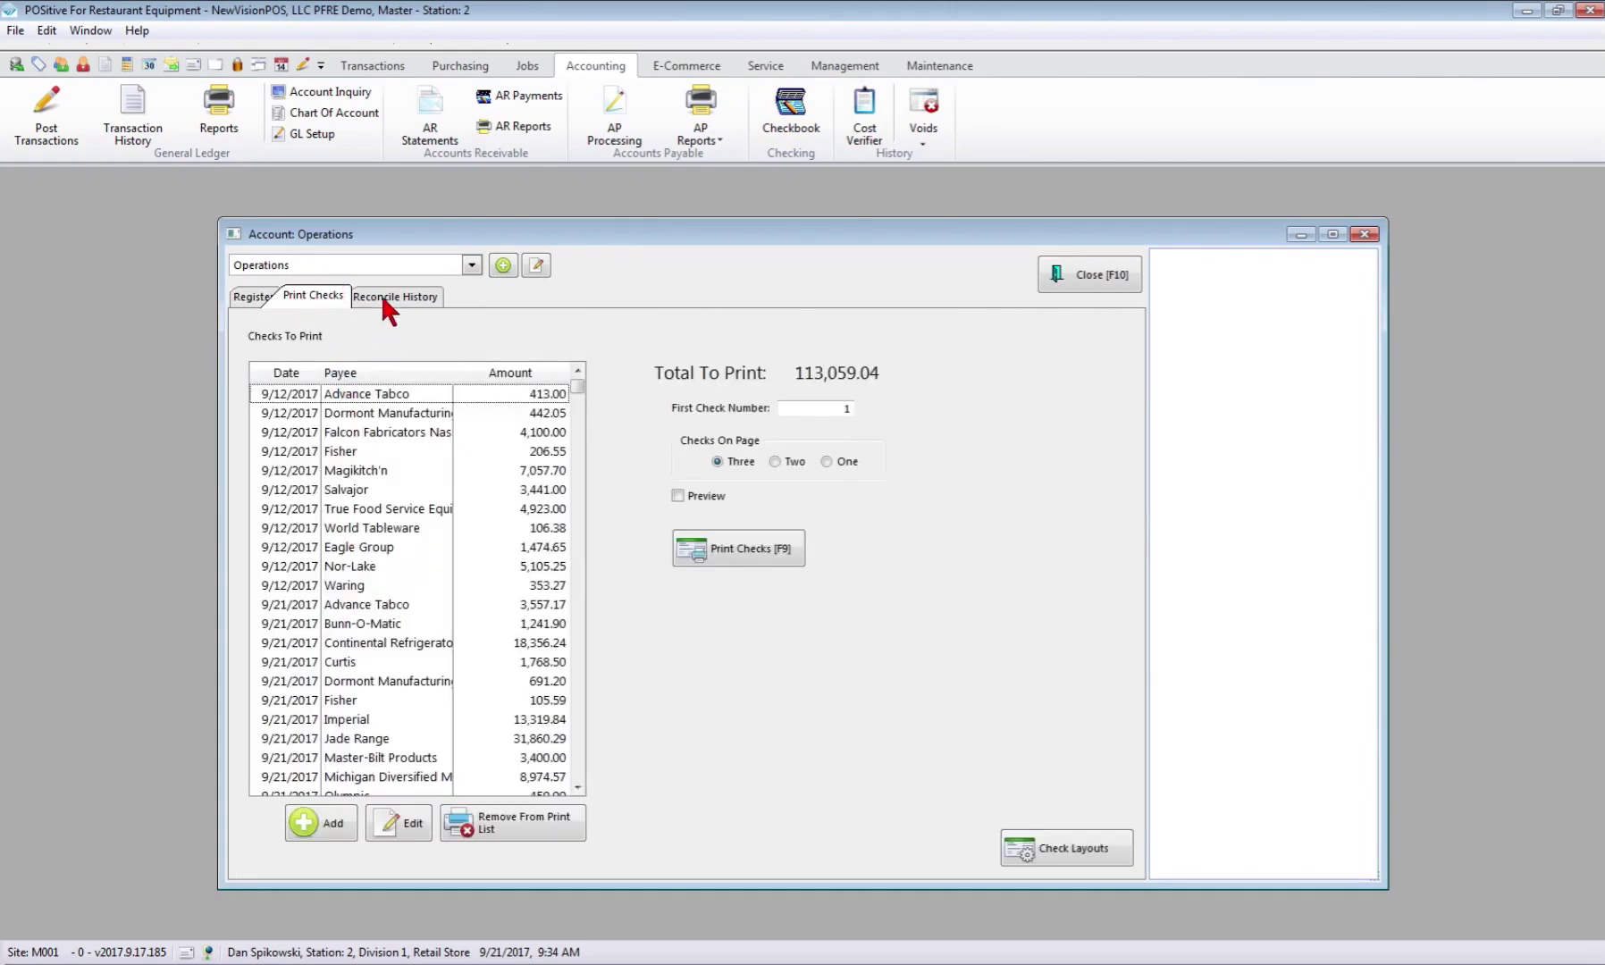
{"action": "scroll", "coordinate": [375, 666], "scroll_direction": "down", "scroll_amount": 1}
{"action": "scroll", "coordinate": [366, 638], "scroll_direction": "up", "scroll_amount": 1}
{"action": "left_click", "coordinate": [826, 461]}
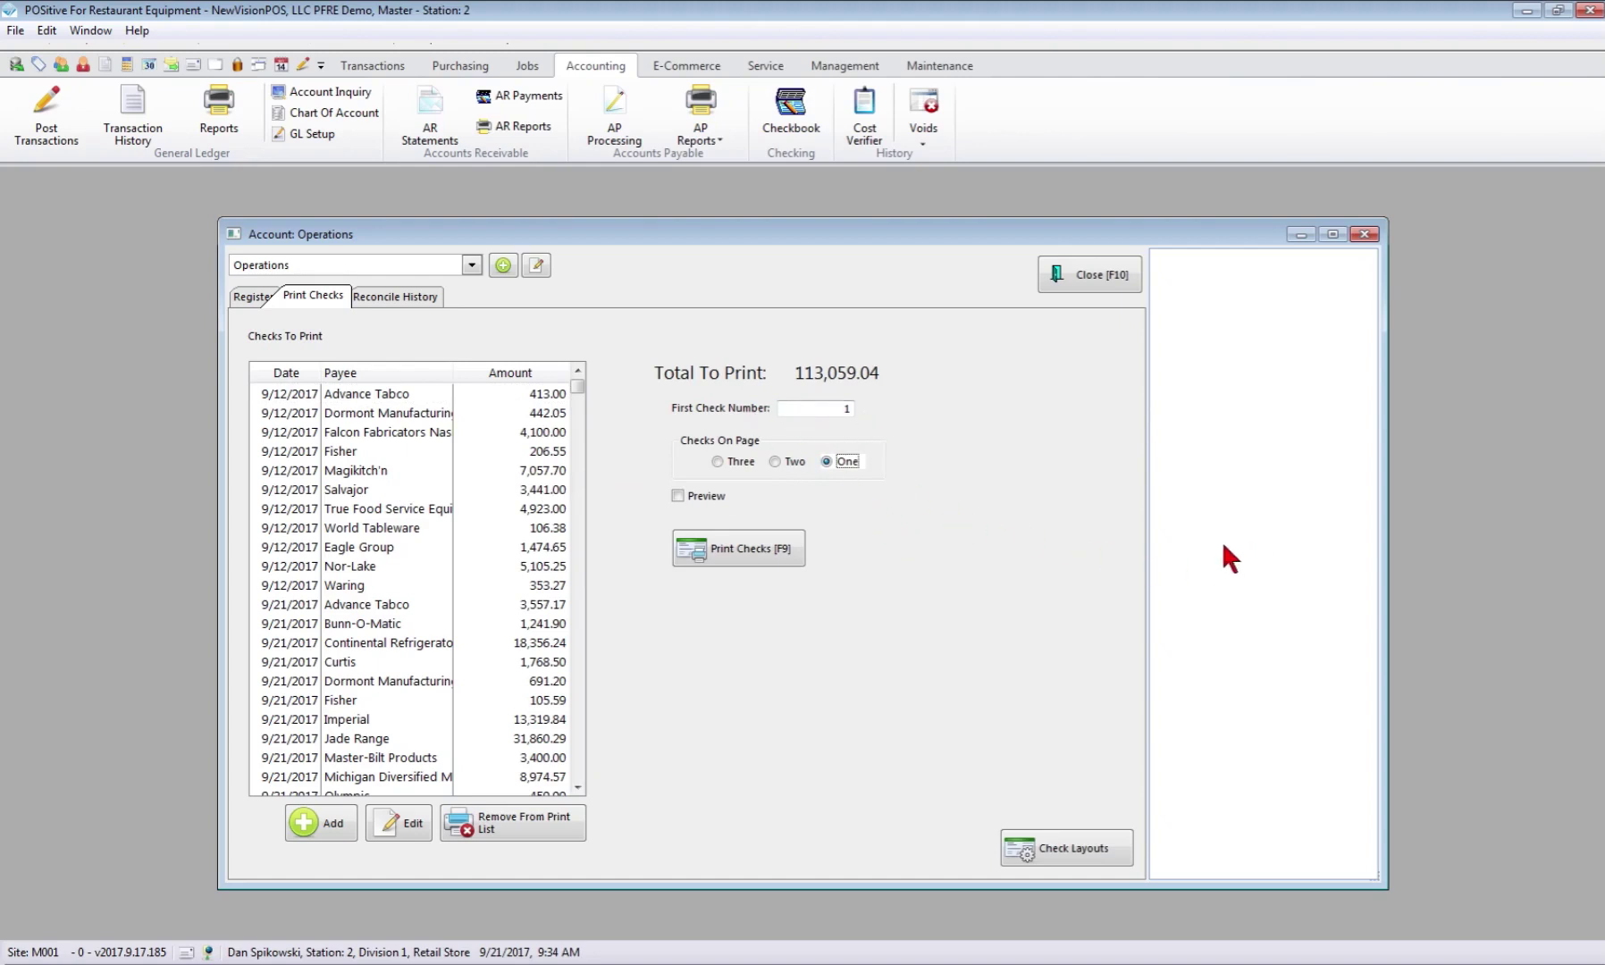
{"action": "left_click", "coordinate": [1111, 275]}
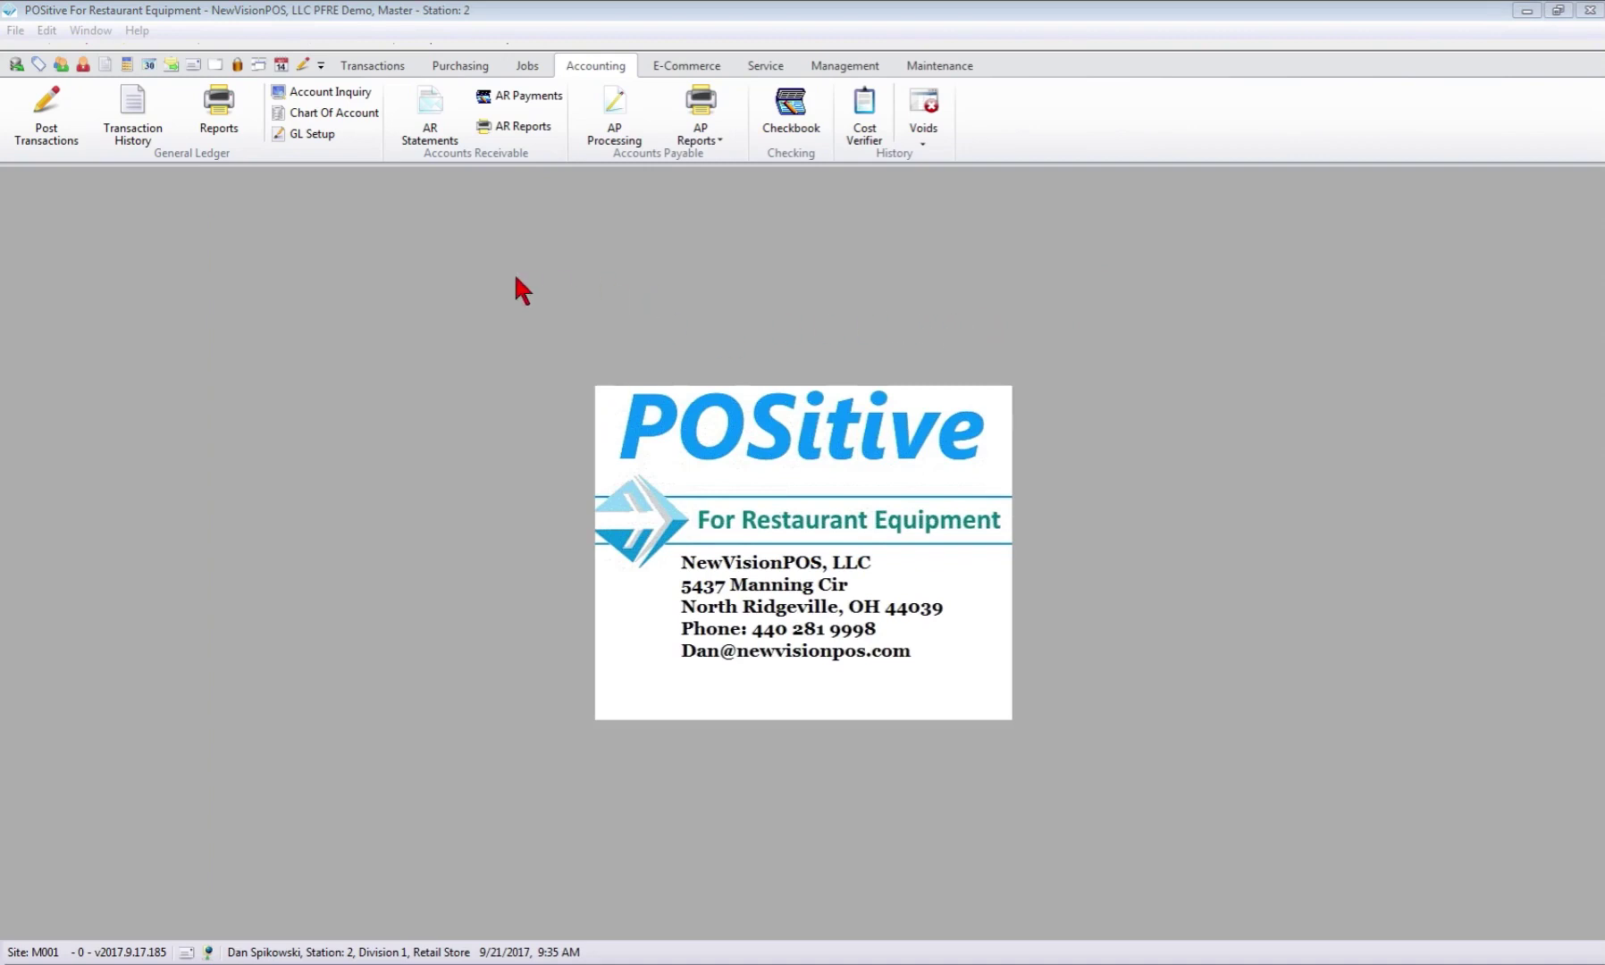
Open the pending sales orders and examine the detail lines of the Dan's Prime Ribs and Steak order
{"action": "left_click", "coordinate": [360, 68]}
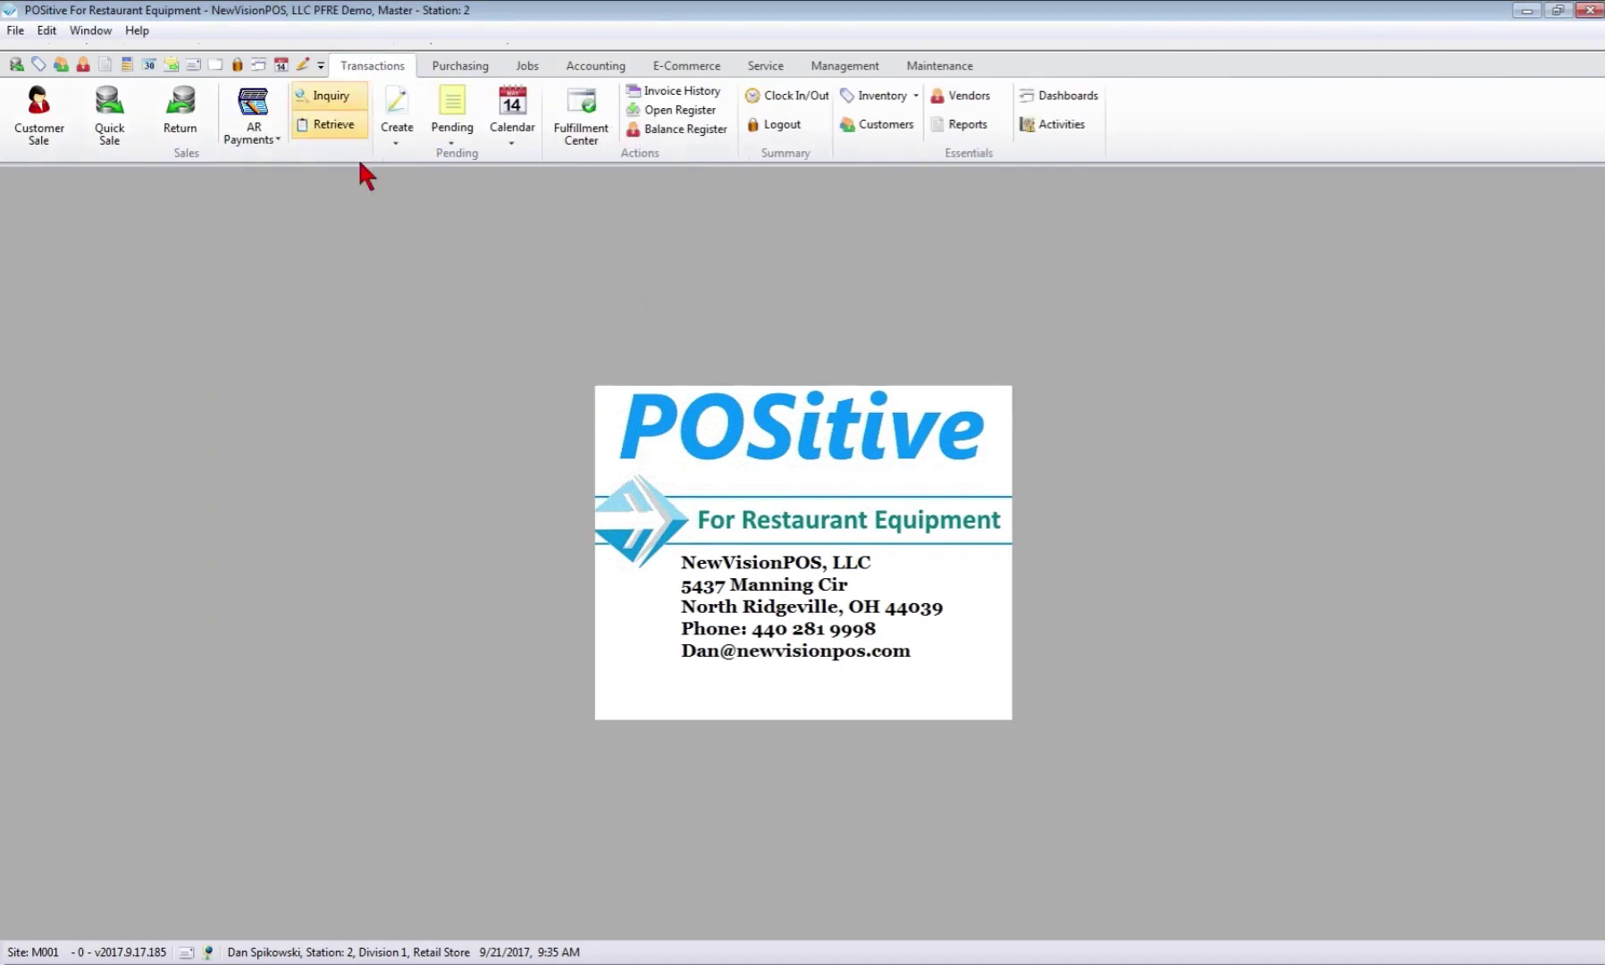
{"action": "left_click", "coordinate": [451, 125]}
{"action": "left_click", "coordinate": [509, 159]}
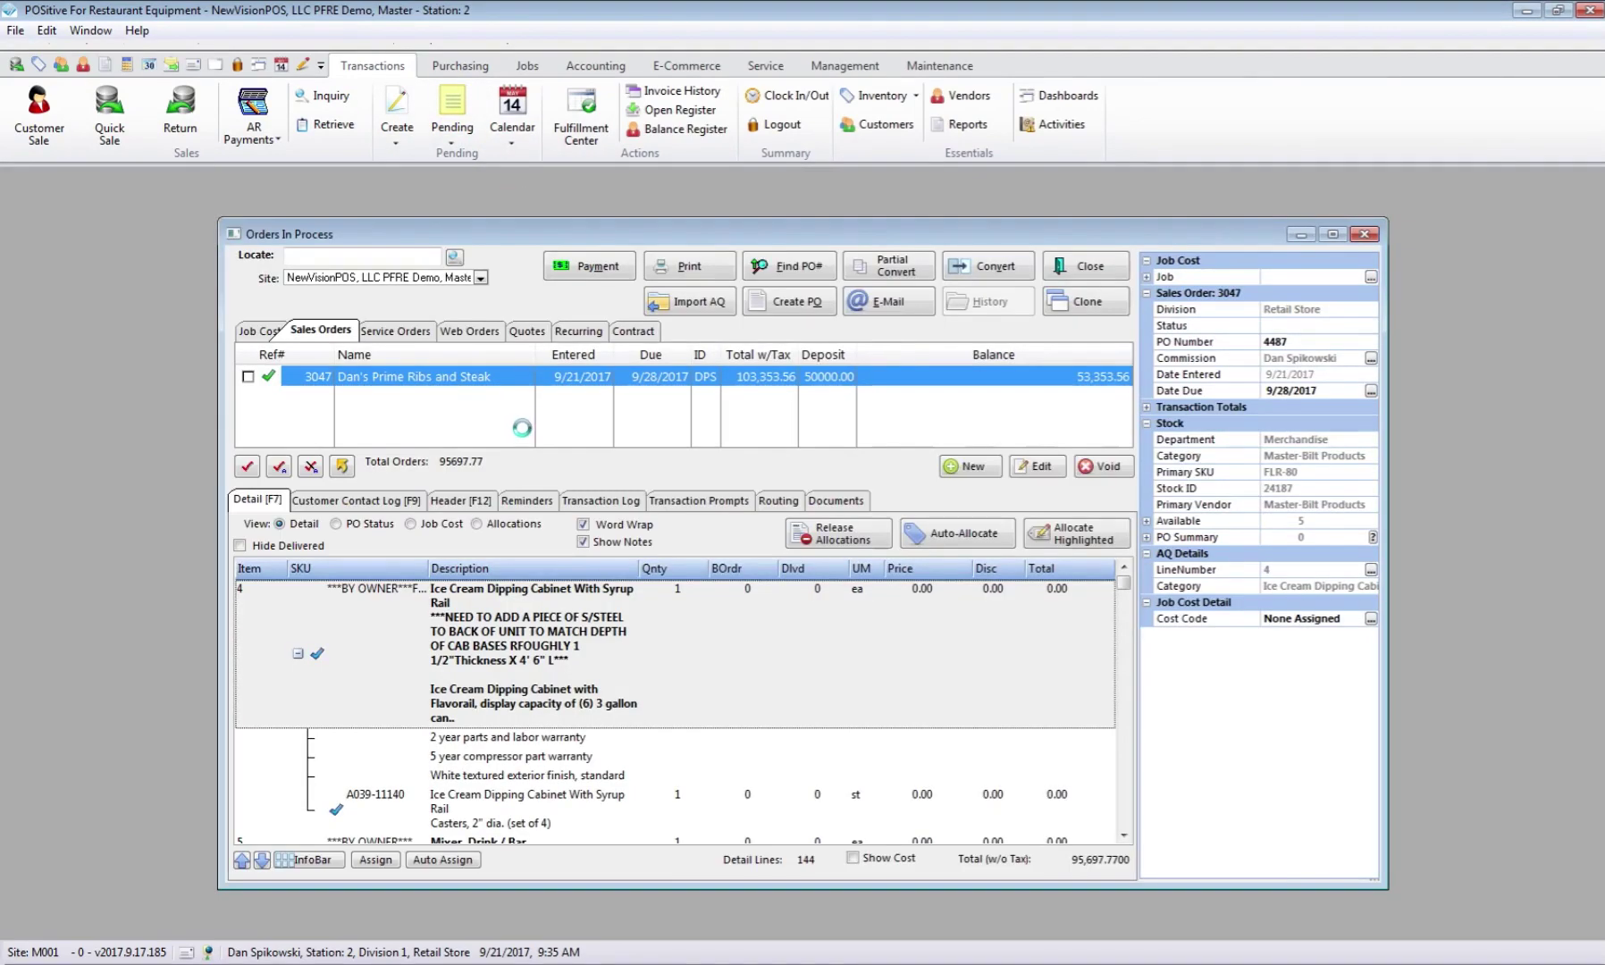
{"action": "left_click", "coordinate": [750, 650]}
{"action": "scroll", "coordinate": [751, 666], "scroll_direction": "down", "scroll_amount": 1}
{"action": "scroll", "coordinate": [743, 655], "scroll_direction": "down", "scroll_amount": 6}
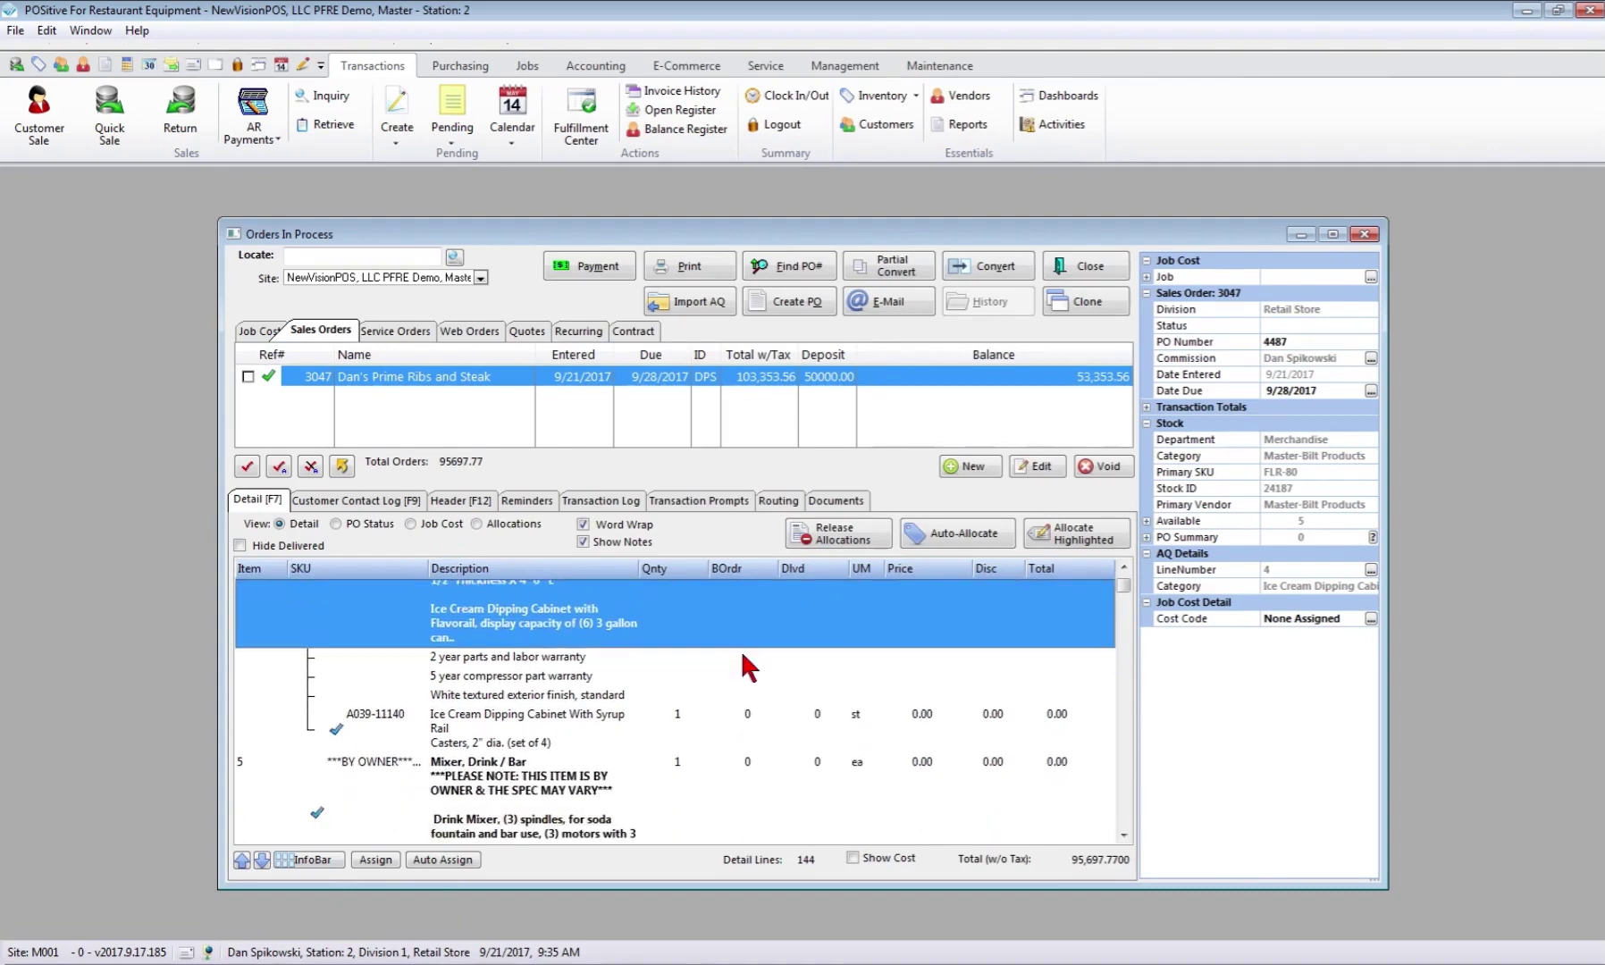
{"action": "scroll", "coordinate": [730, 649], "scroll_direction": "down", "scroll_amount": 4}
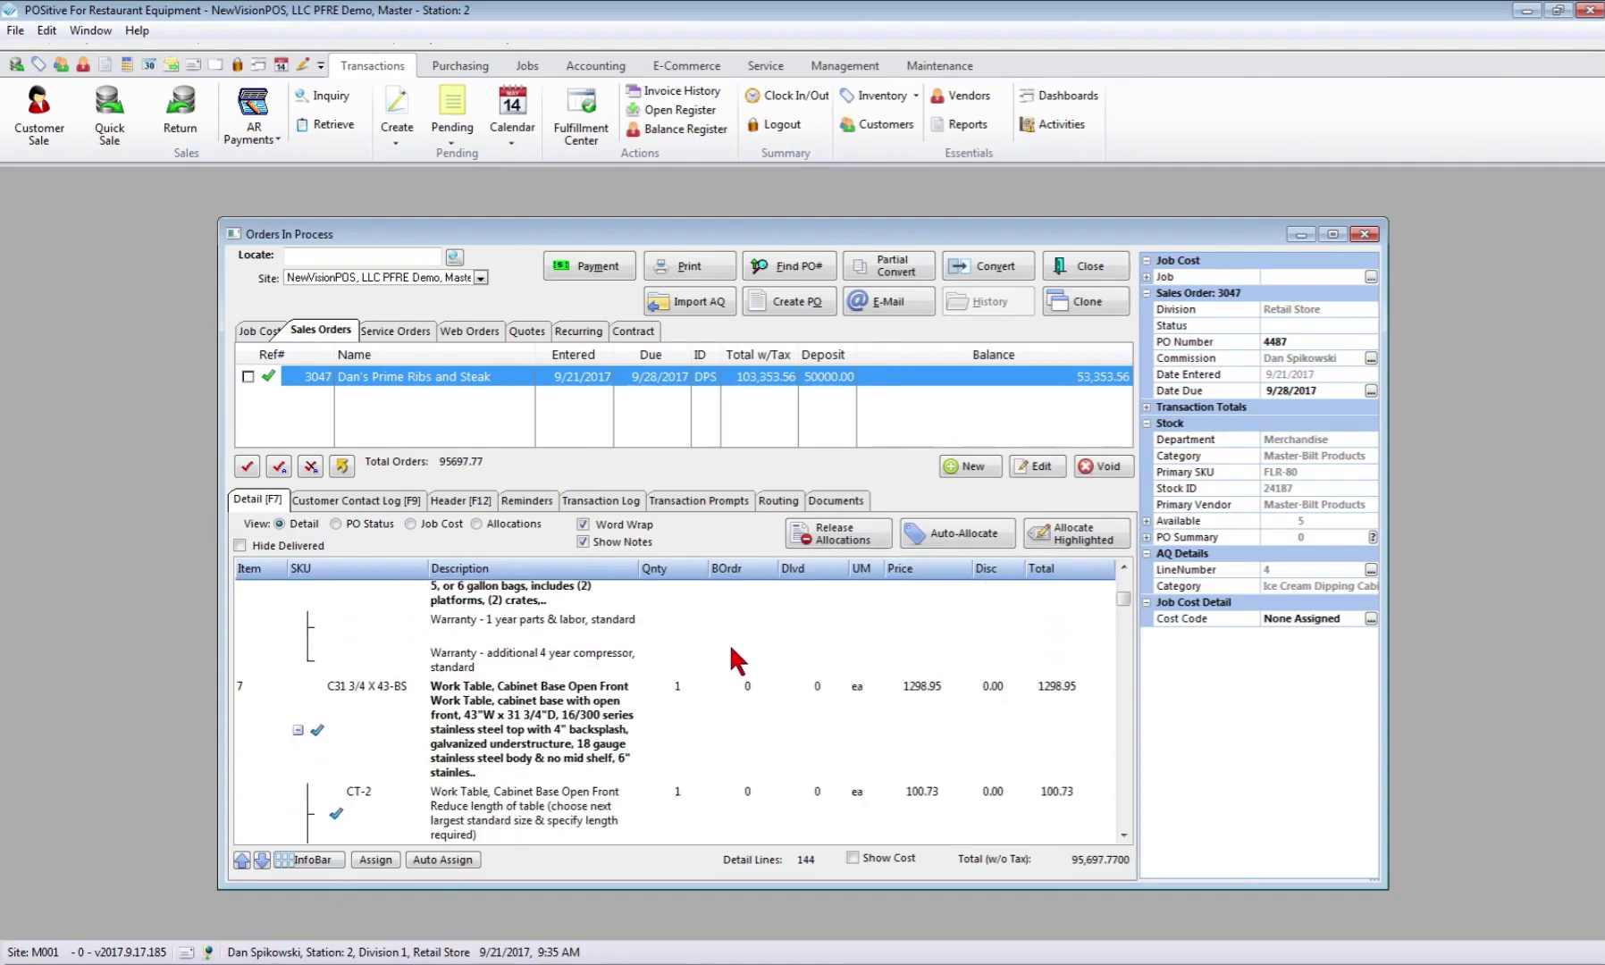
{"action": "scroll", "coordinate": [725, 650], "scroll_direction": "down", "scroll_amount": 5}
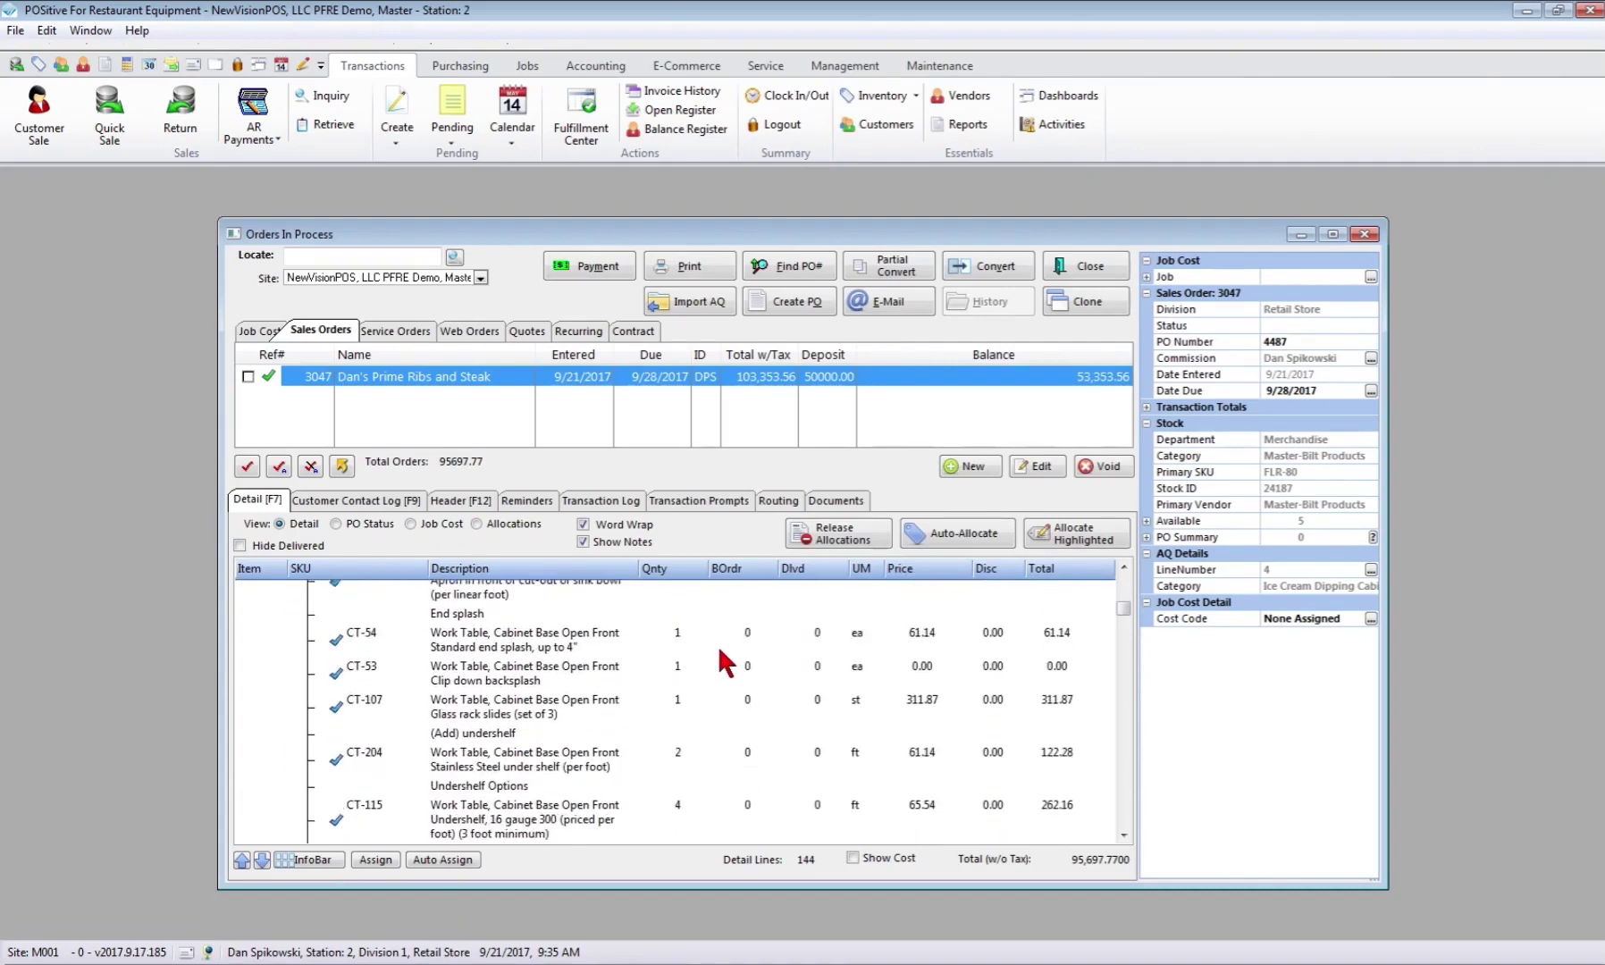
{"action": "scroll", "coordinate": [709, 641], "scroll_direction": "down", "scroll_amount": 3}
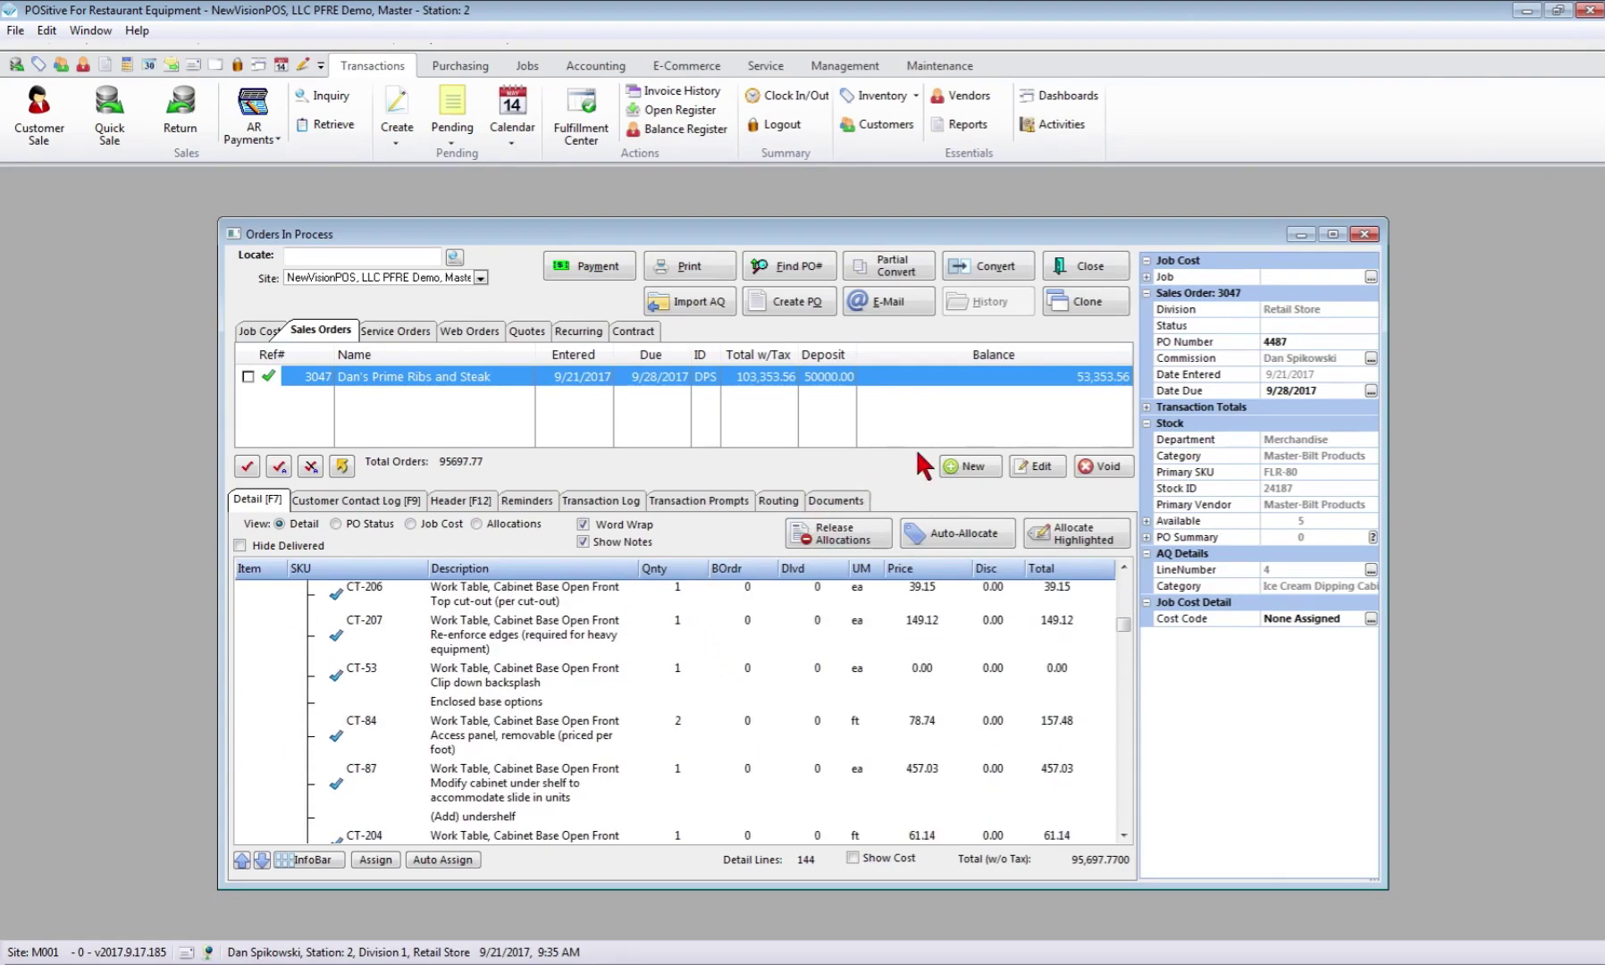
Convert the Dan's Prime Ribs and Steak sales order to an invoice with DPS as the commissioned sales ID
{"action": "left_click", "coordinate": [1000, 268]}
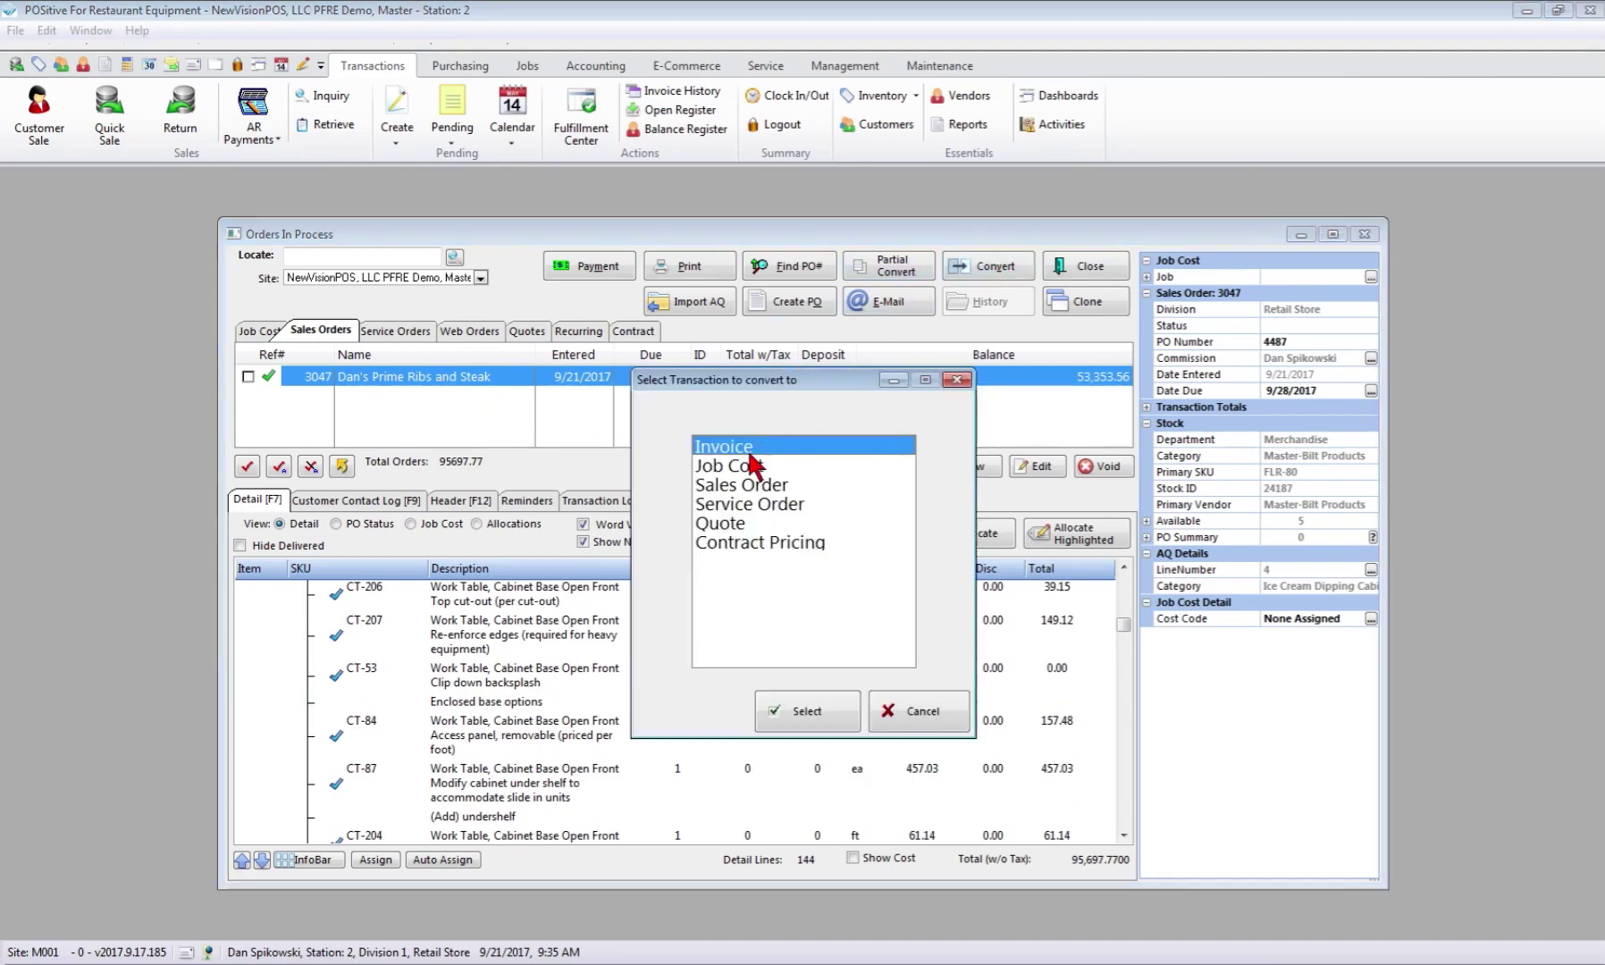
{"action": "left_click", "coordinate": [806, 713]}
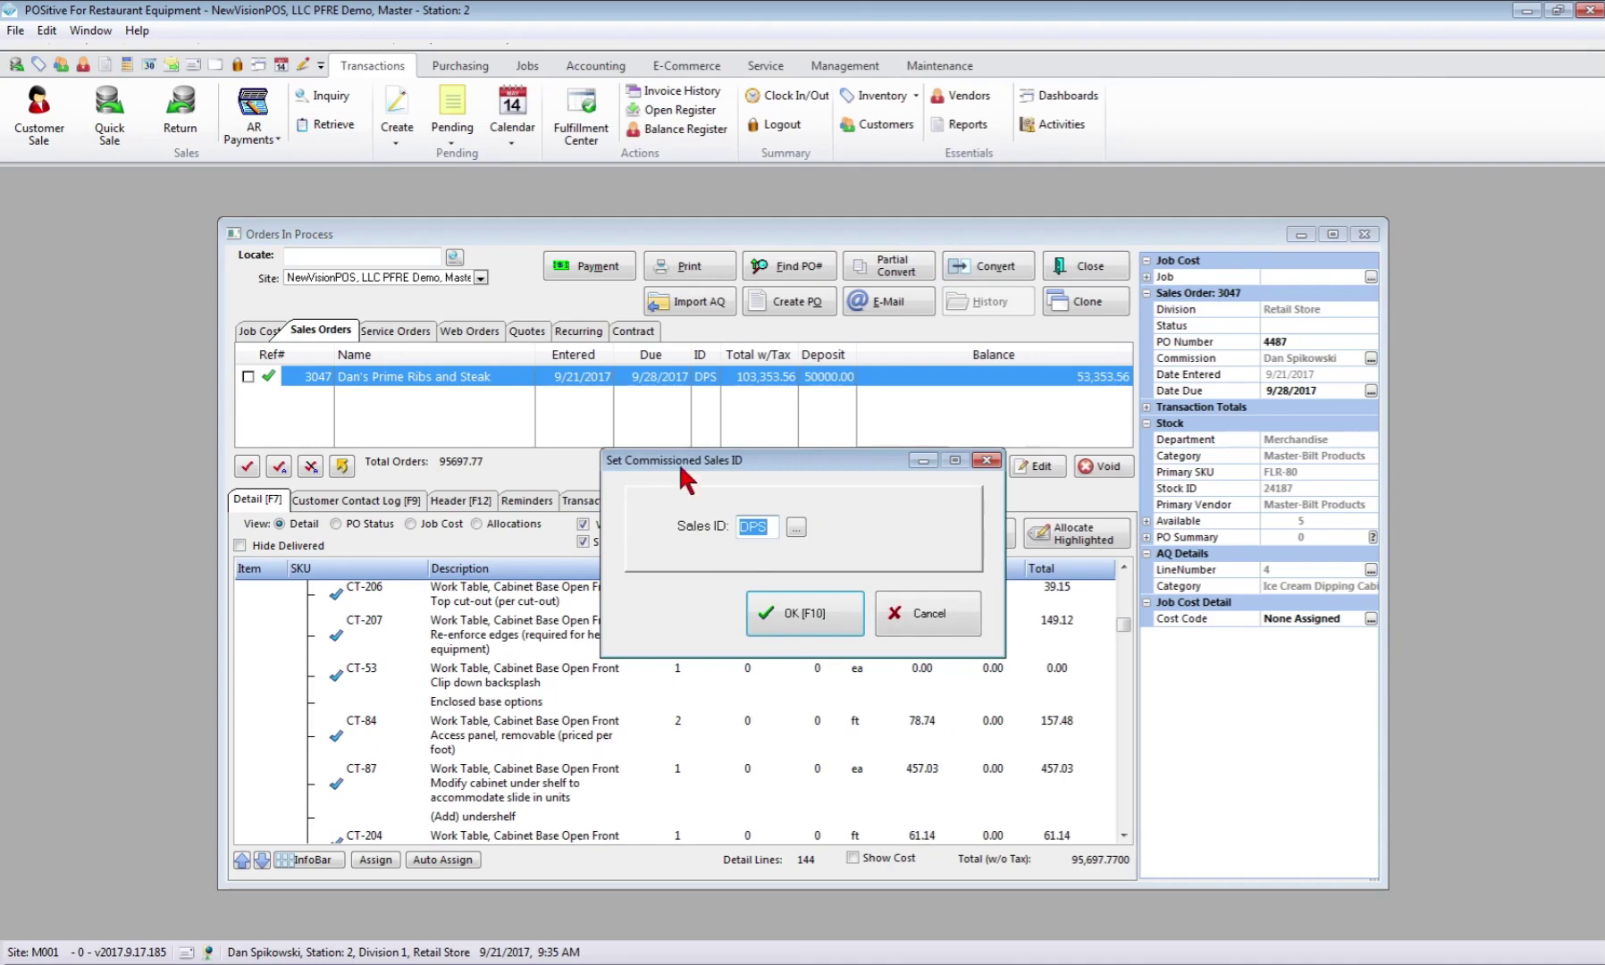
{"action": "left_click", "coordinate": [805, 615]}
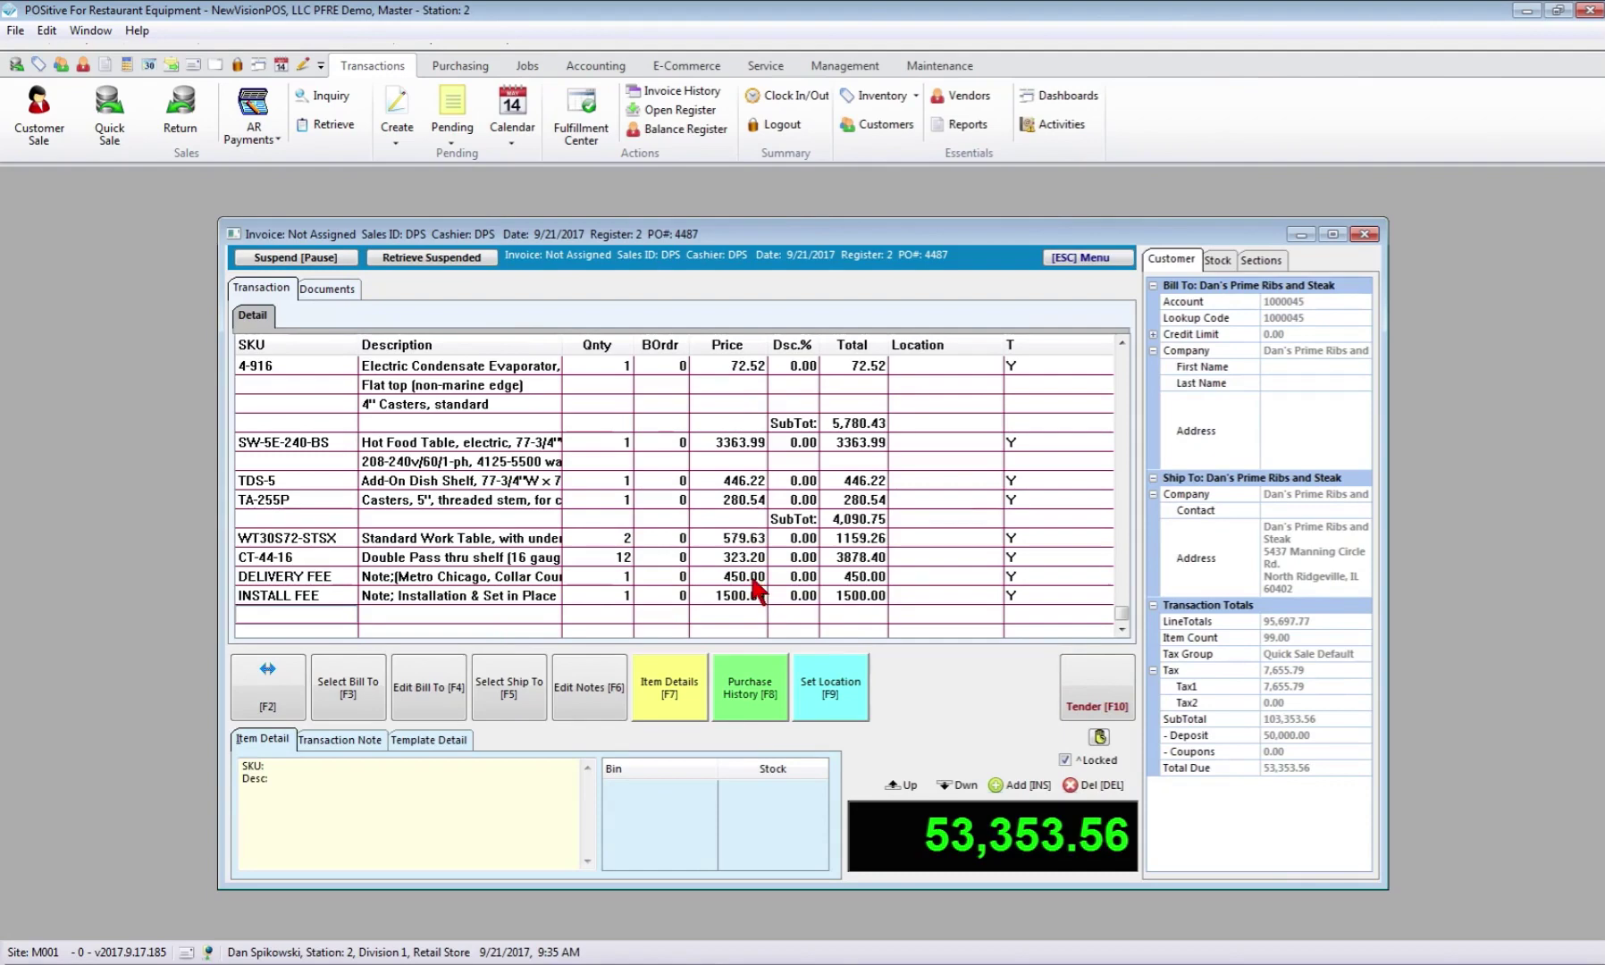
Check the customer's item purchase history and the location selection for the invoice, leaving both without choosing anything
{"action": "left_click", "coordinate": [749, 688]}
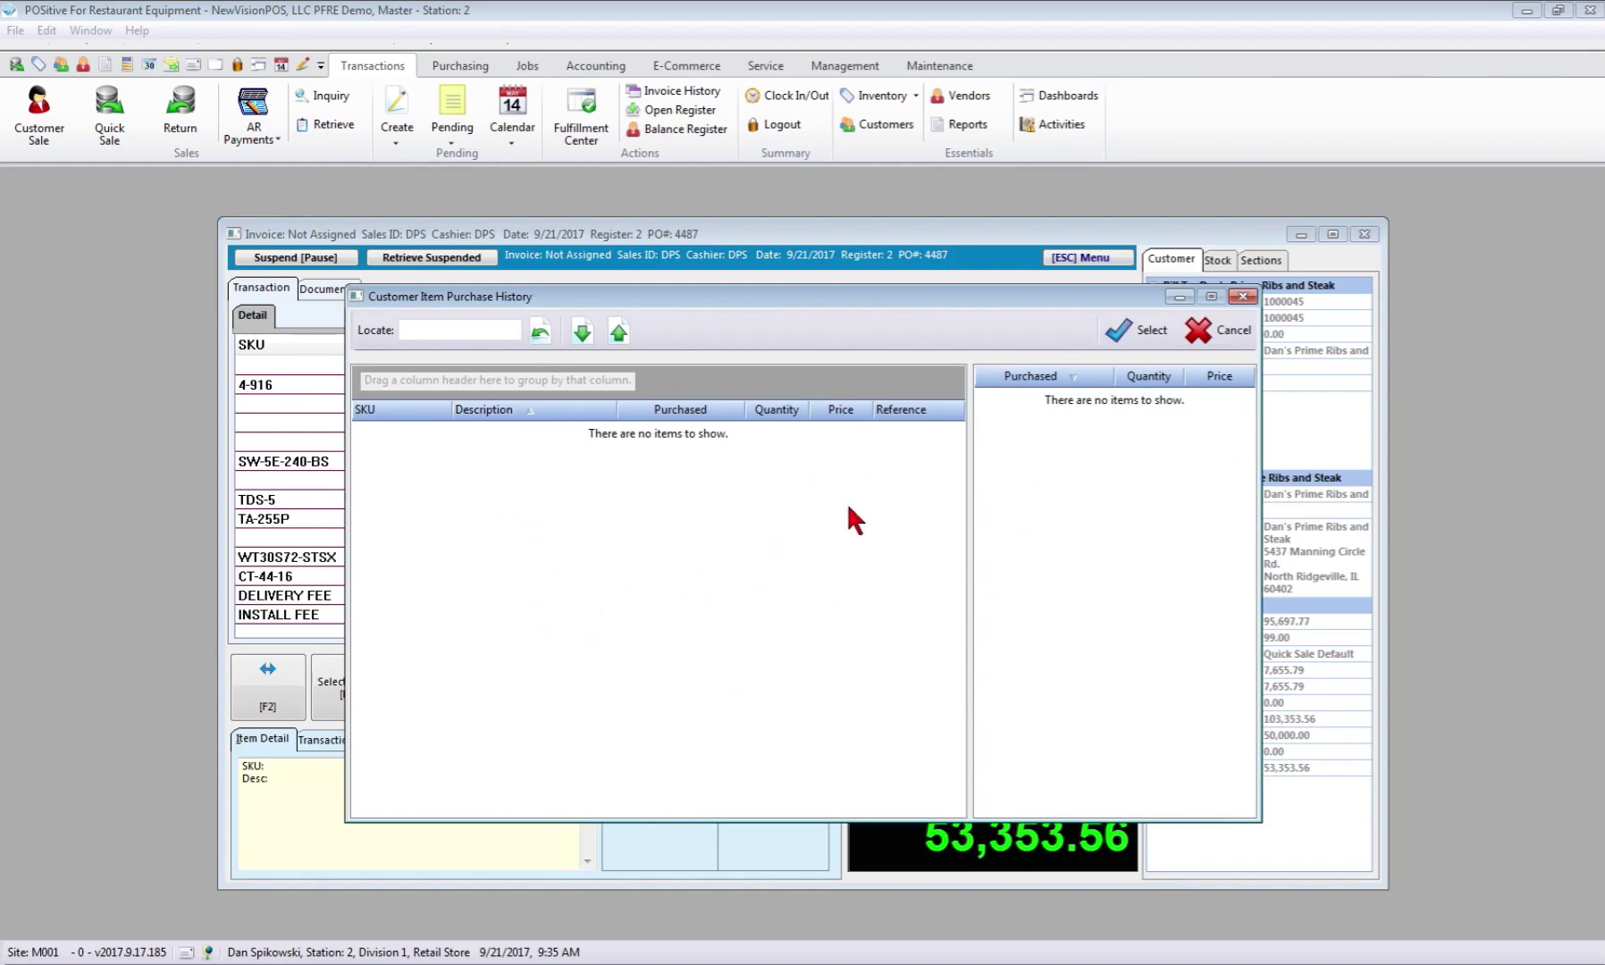
{"action": "left_click", "coordinate": [1232, 329]}
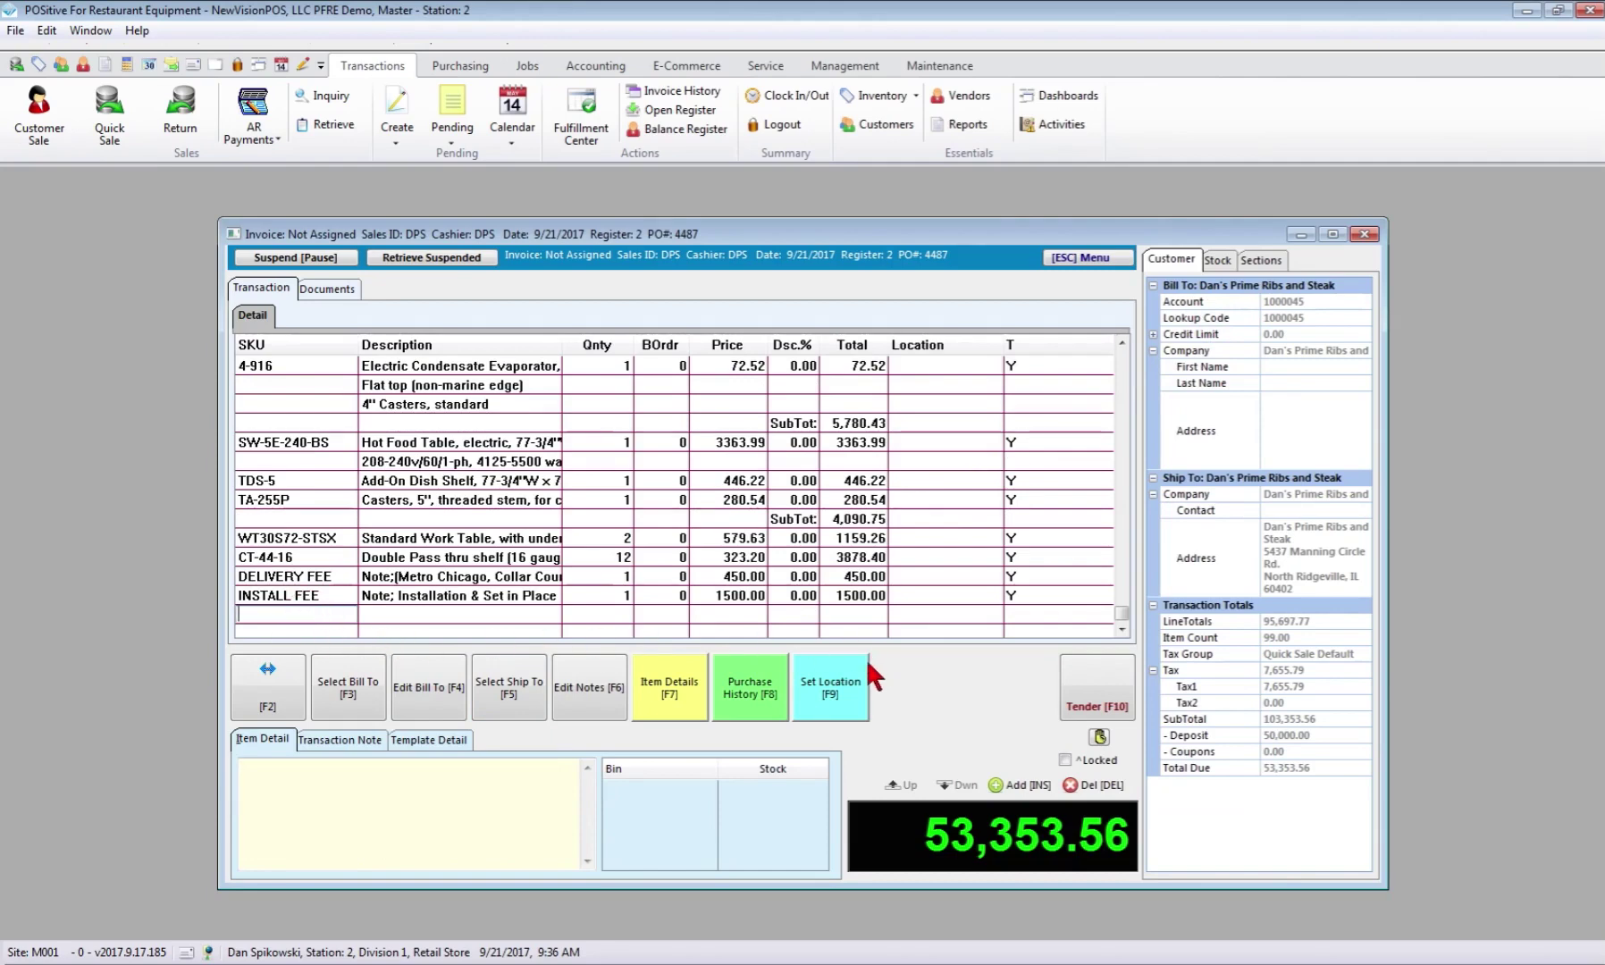
{"action": "left_click", "coordinate": [807, 697]}
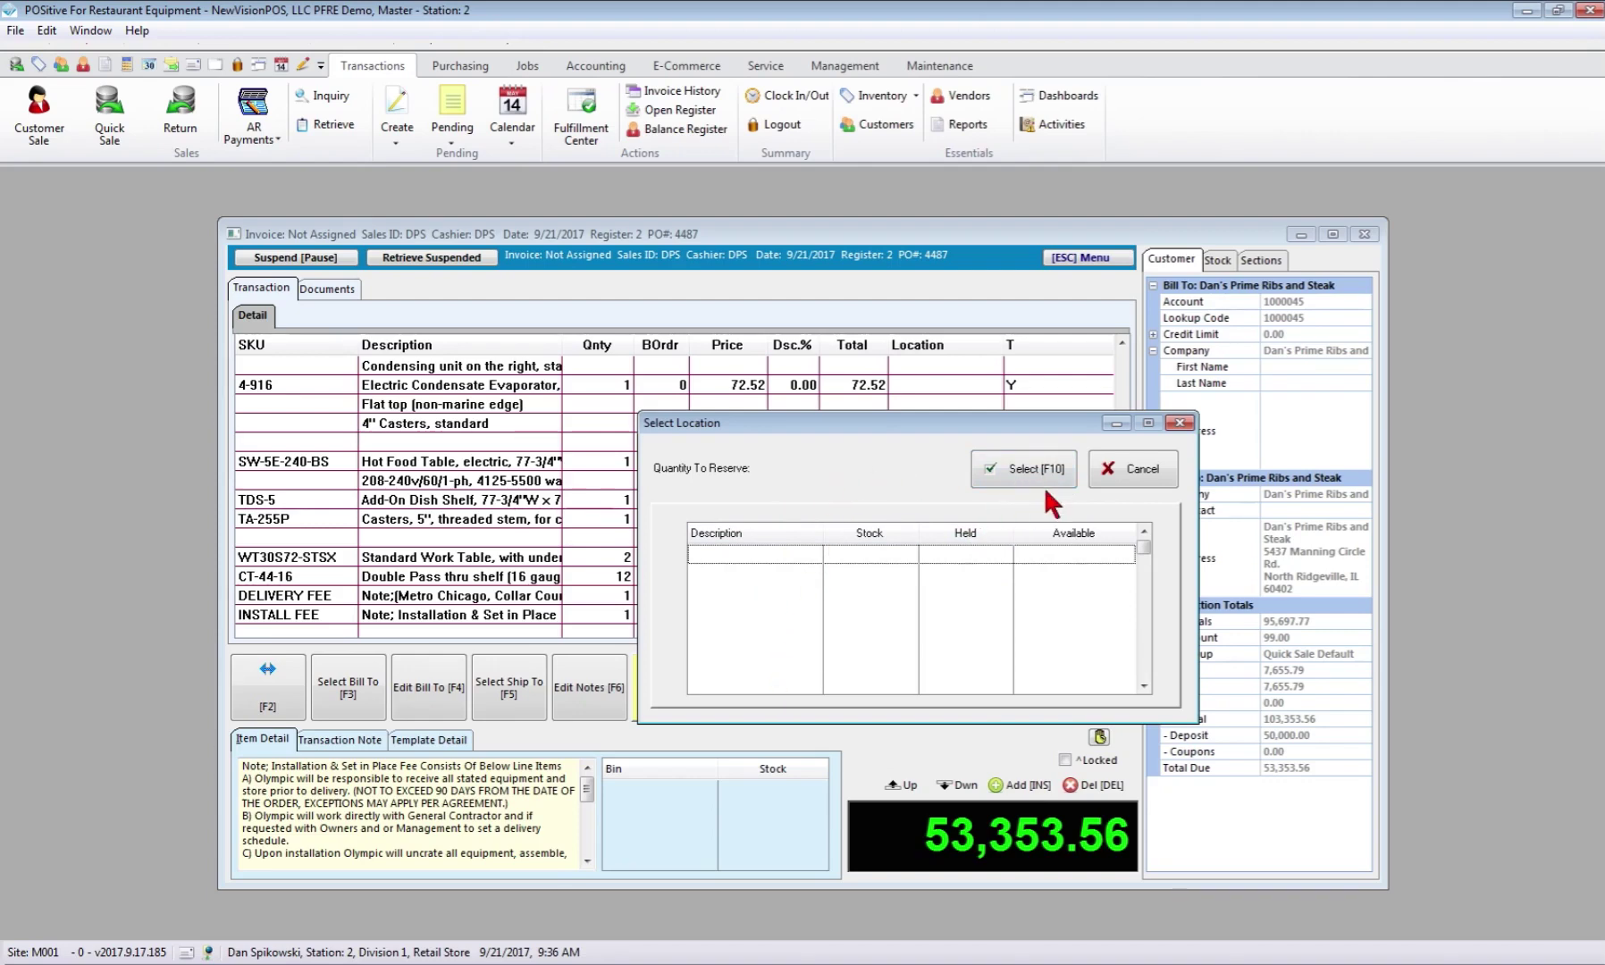
{"action": "left_click", "coordinate": [1142, 468]}
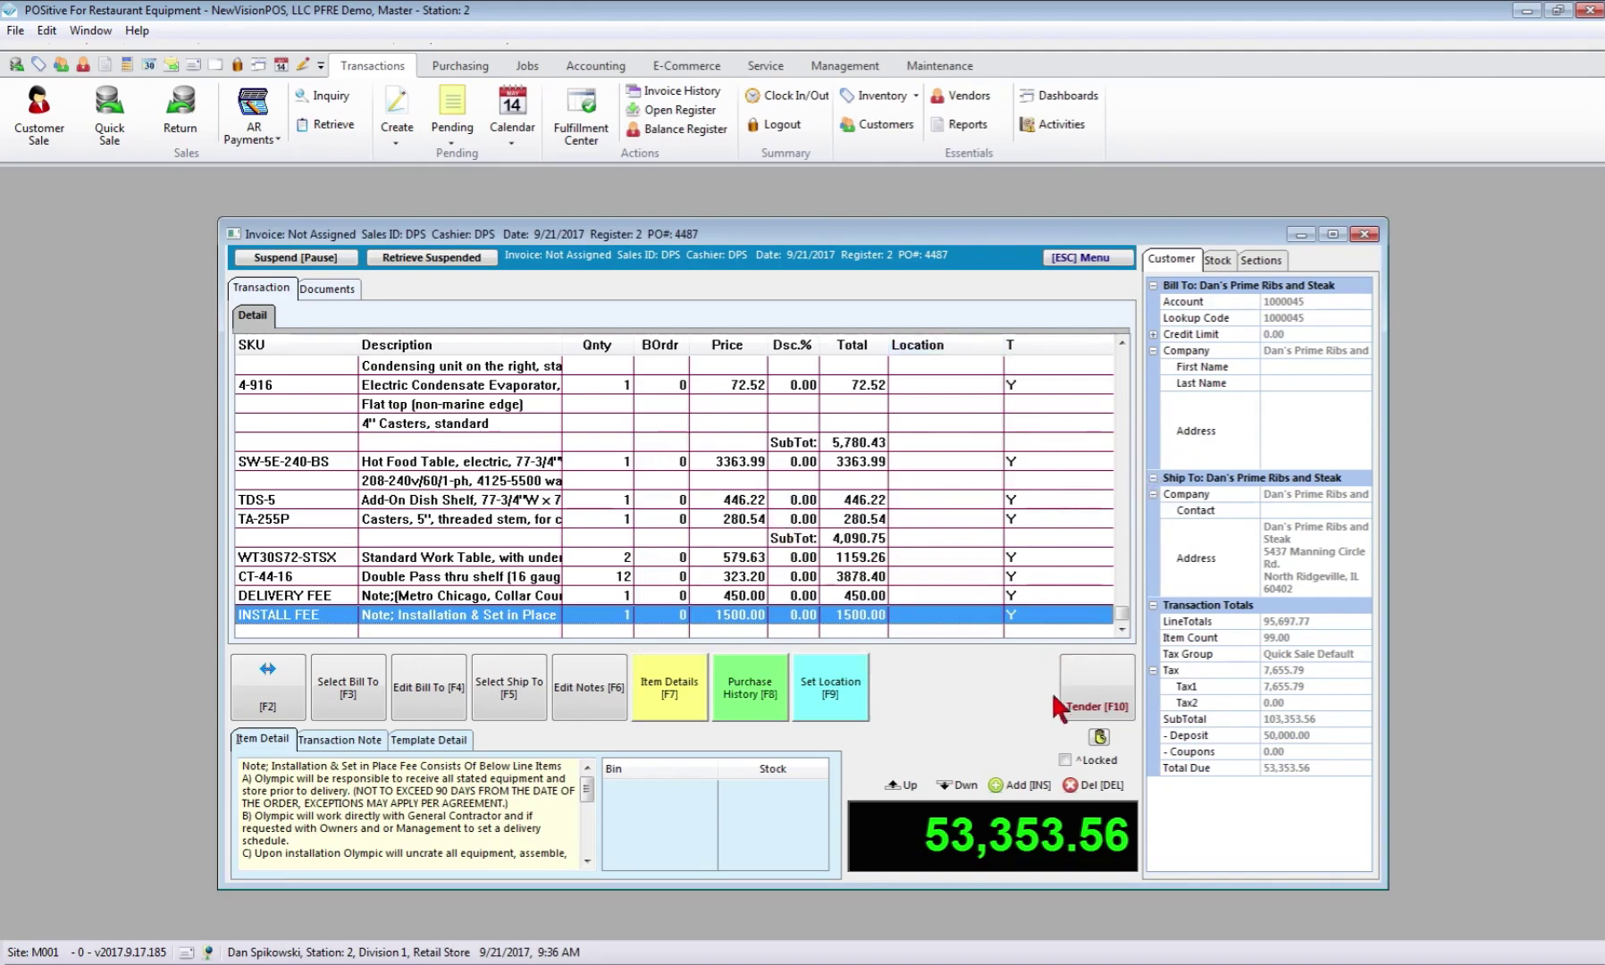
Start tendering the invoice and assign serial number 123456 to the DL72G refrigerated griddle stand
{"action": "left_click", "coordinate": [1100, 685]}
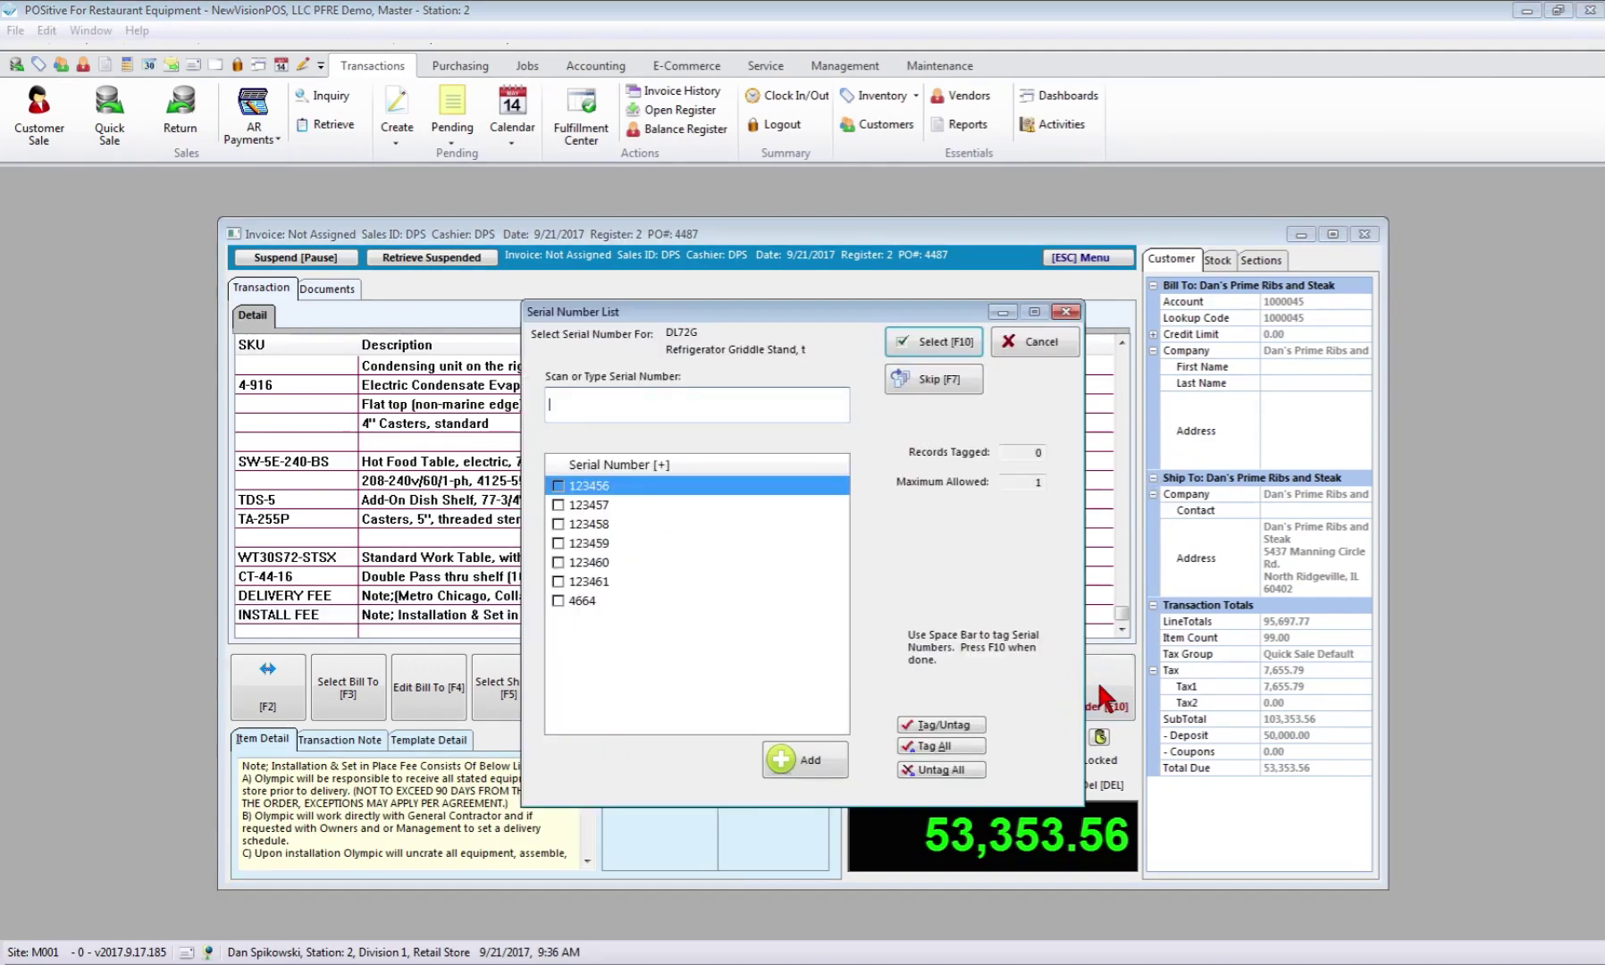
{"action": "left_click", "coordinate": [558, 488]}
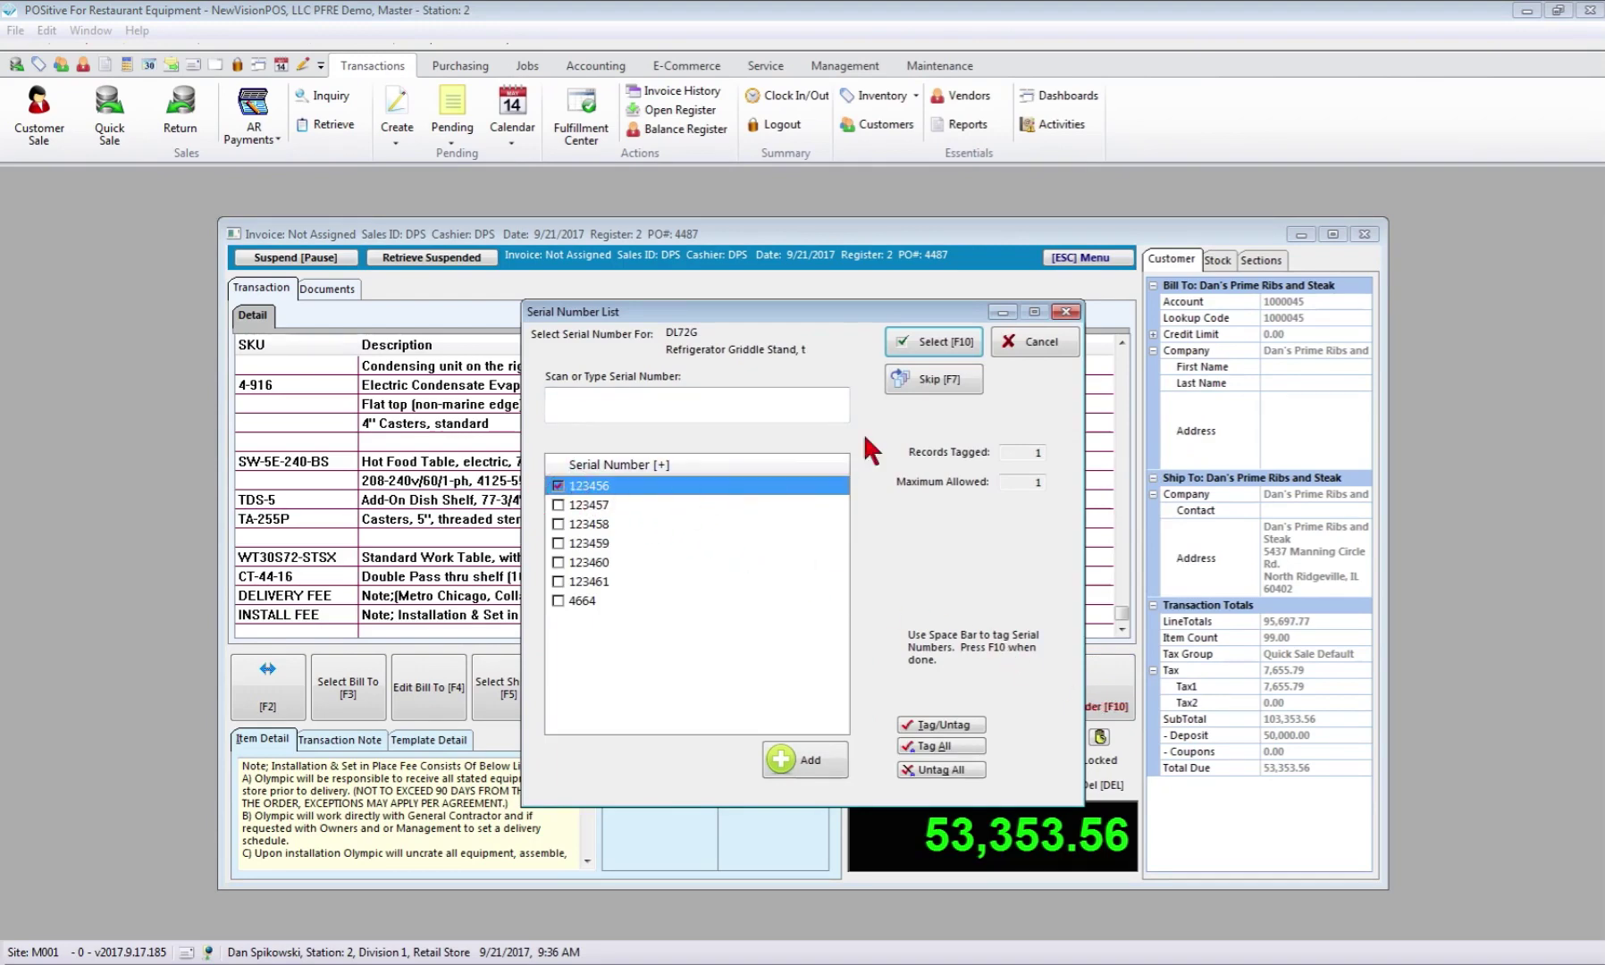
{"action": "left_click", "coordinate": [940, 341]}
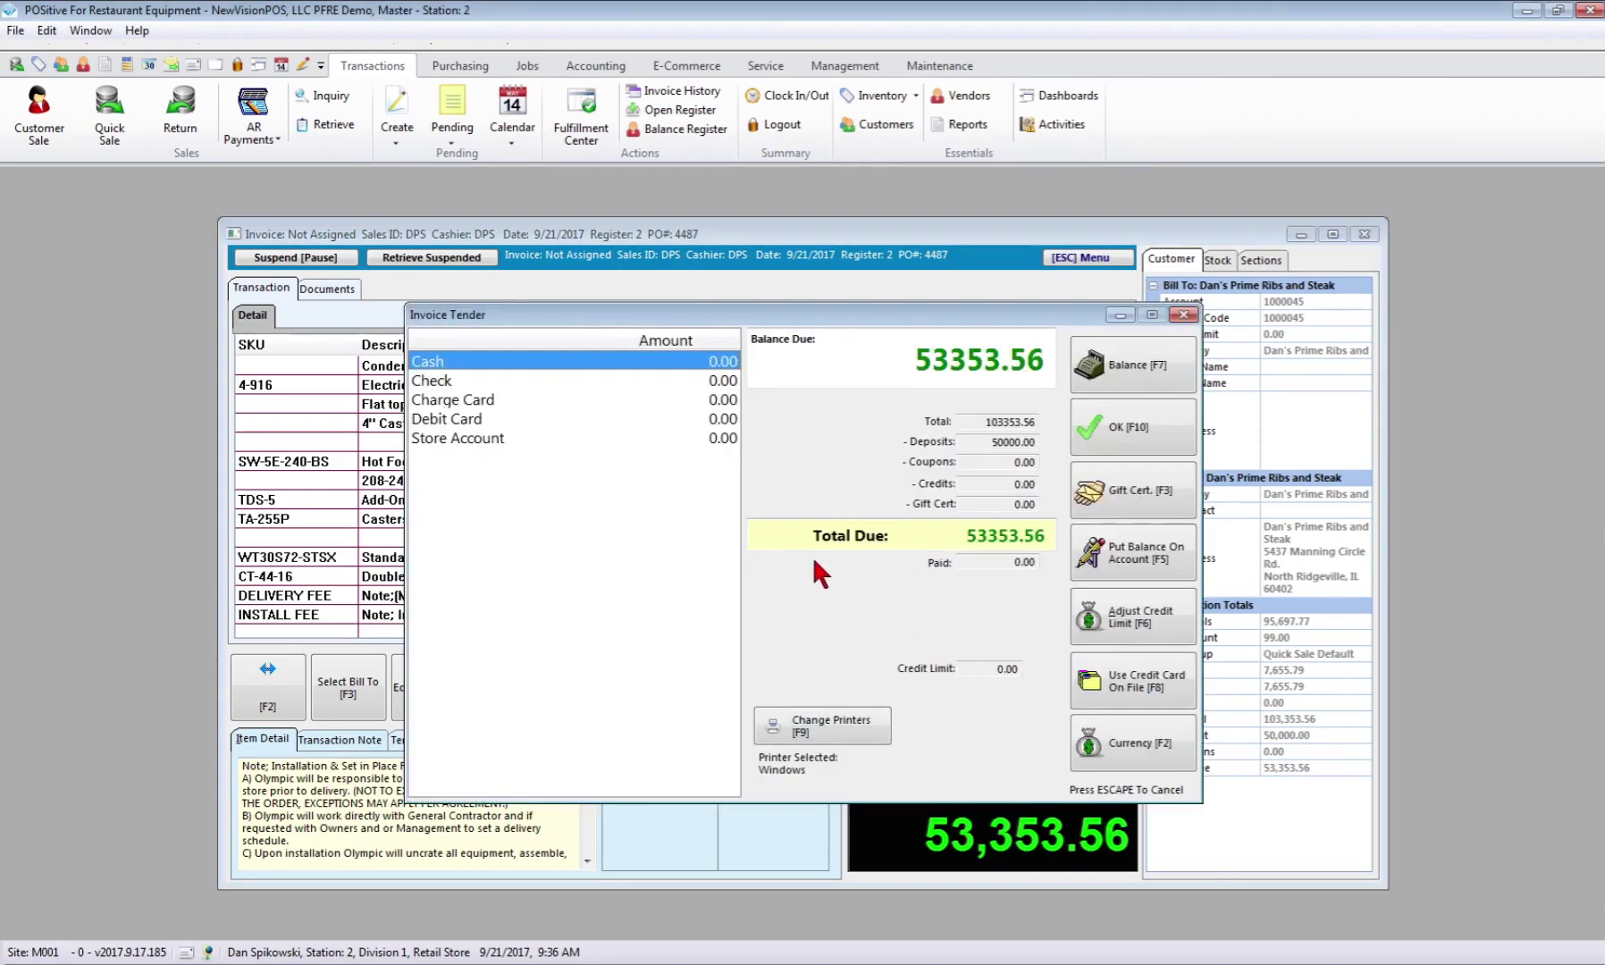
Try to charge the full 53,353.56 balance to the customer's Store Account
{"action": "left_click", "coordinate": [470, 439]}
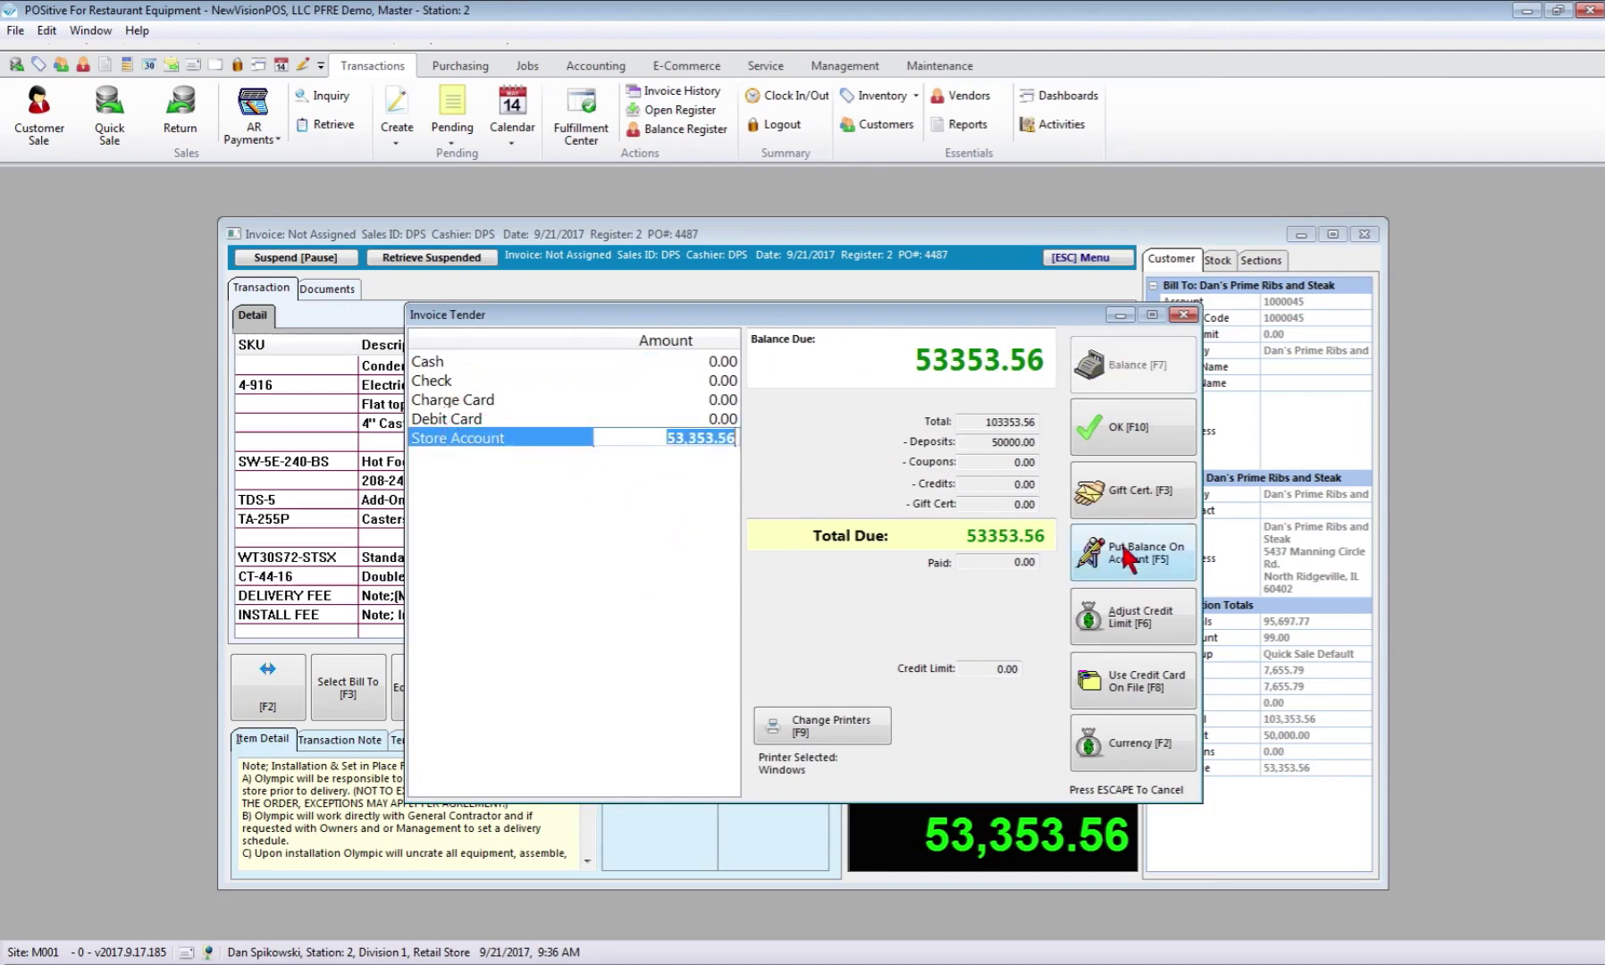
{"action": "left_click", "coordinate": [1117, 438]}
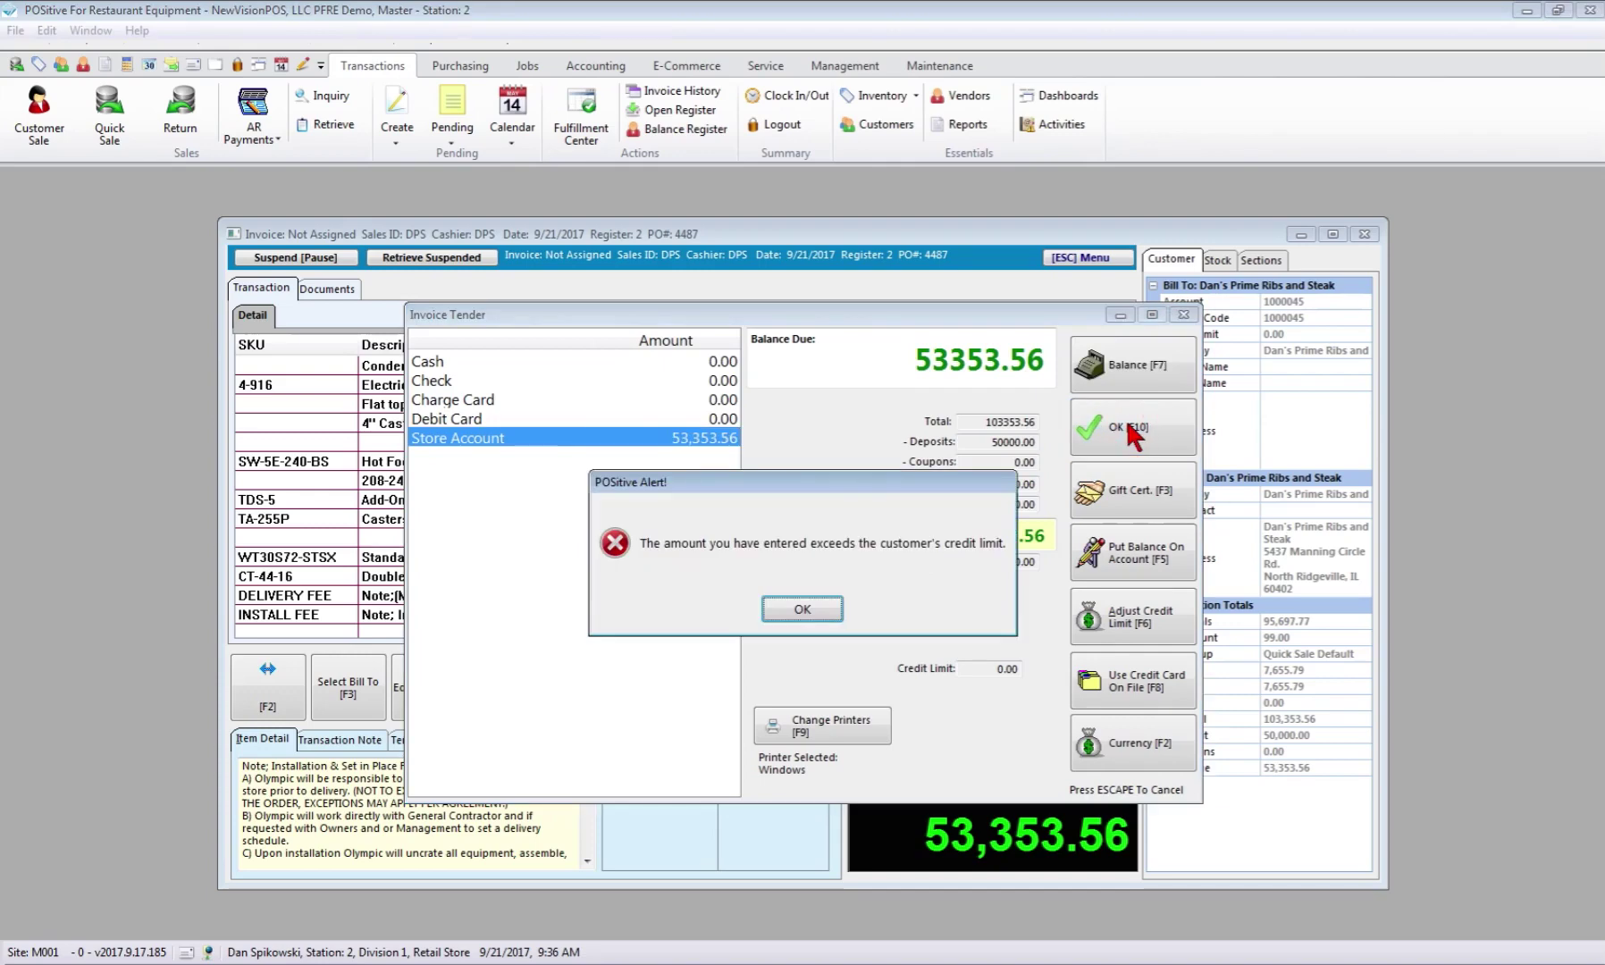
{"action": "left_click", "coordinate": [815, 609]}
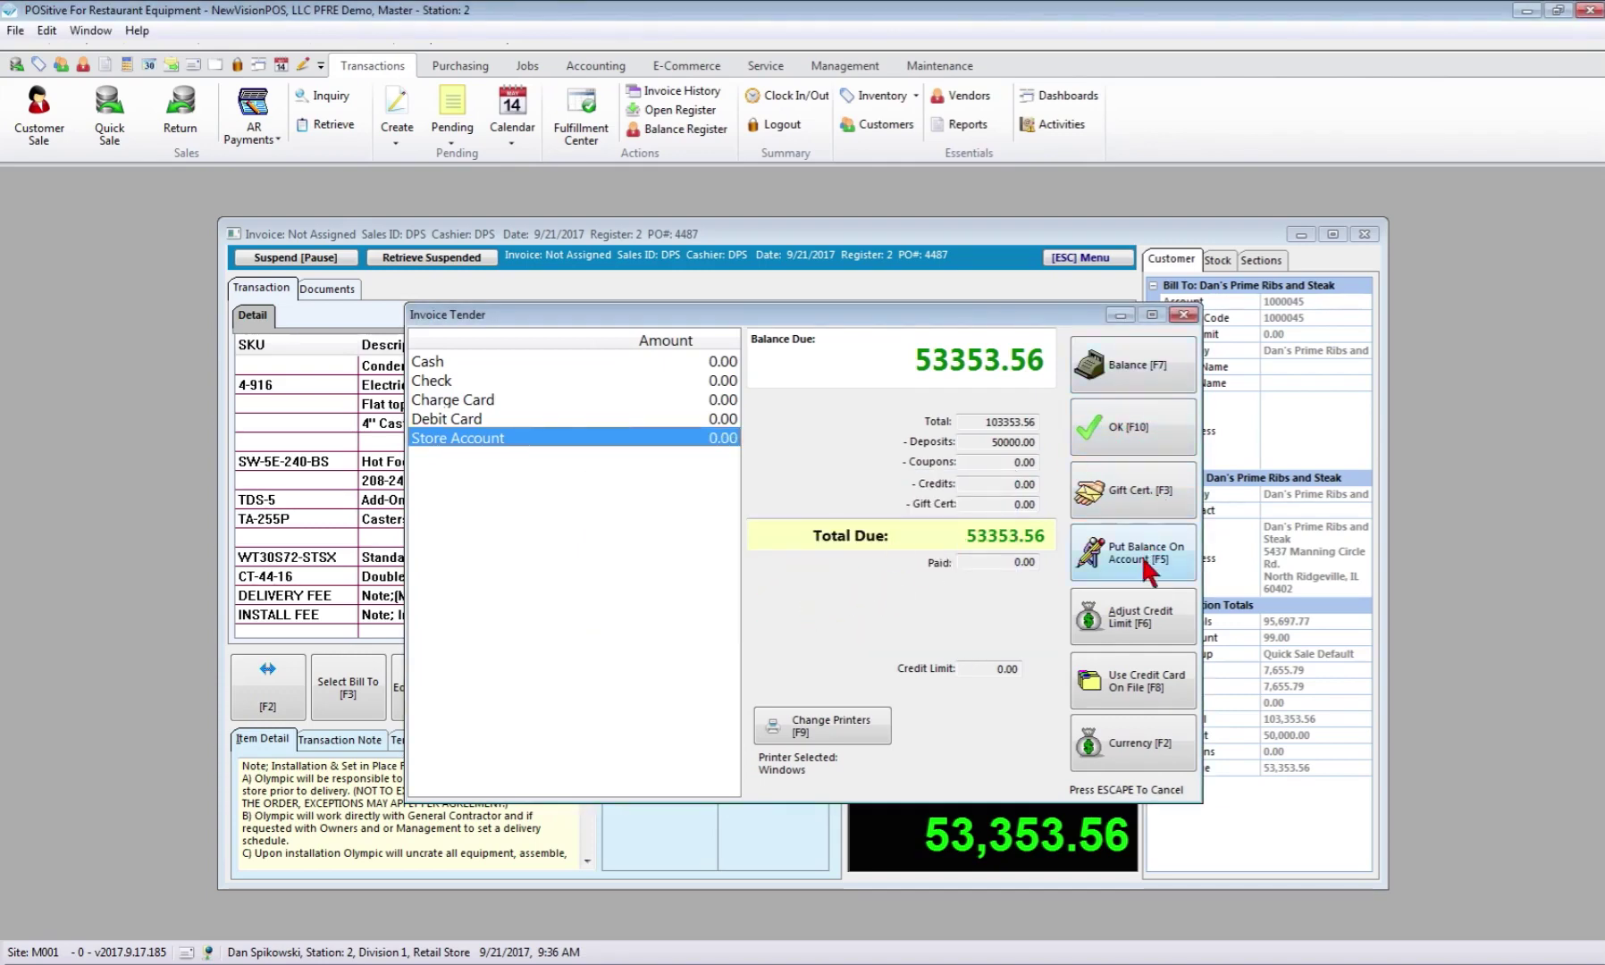
Allow this charge to exceed the credit limit, put 53,353.56 on Store Account, and process the invoice without a packing slip
{"action": "left_click", "coordinate": [1144, 624]}
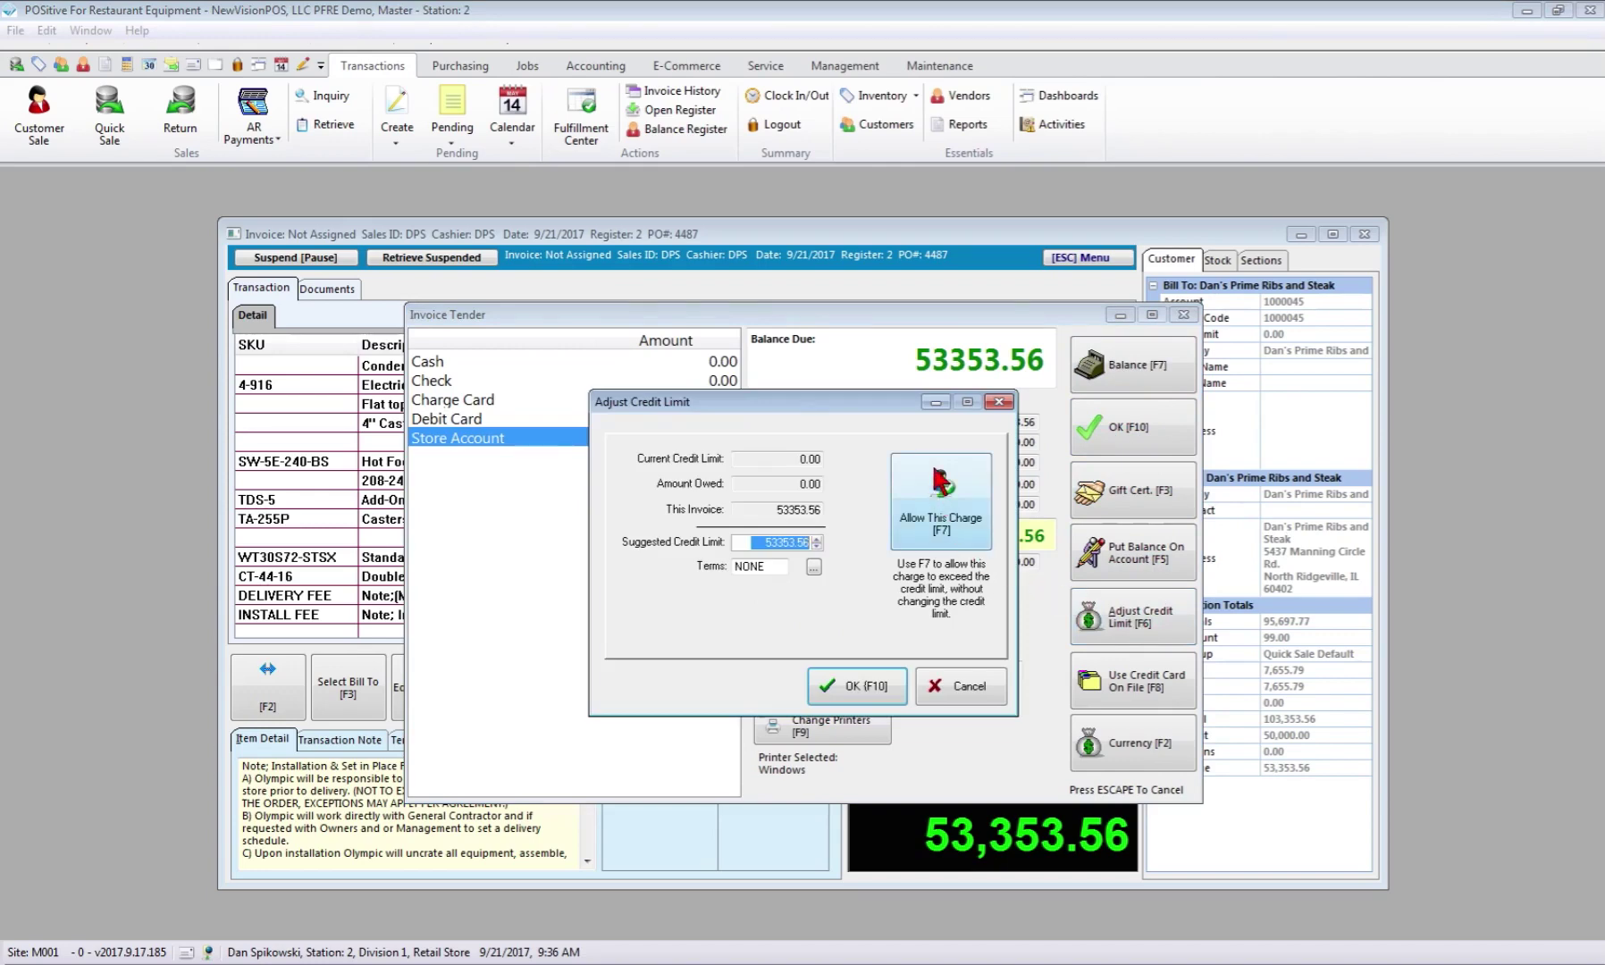
{"action": "left_click", "coordinate": [961, 497]}
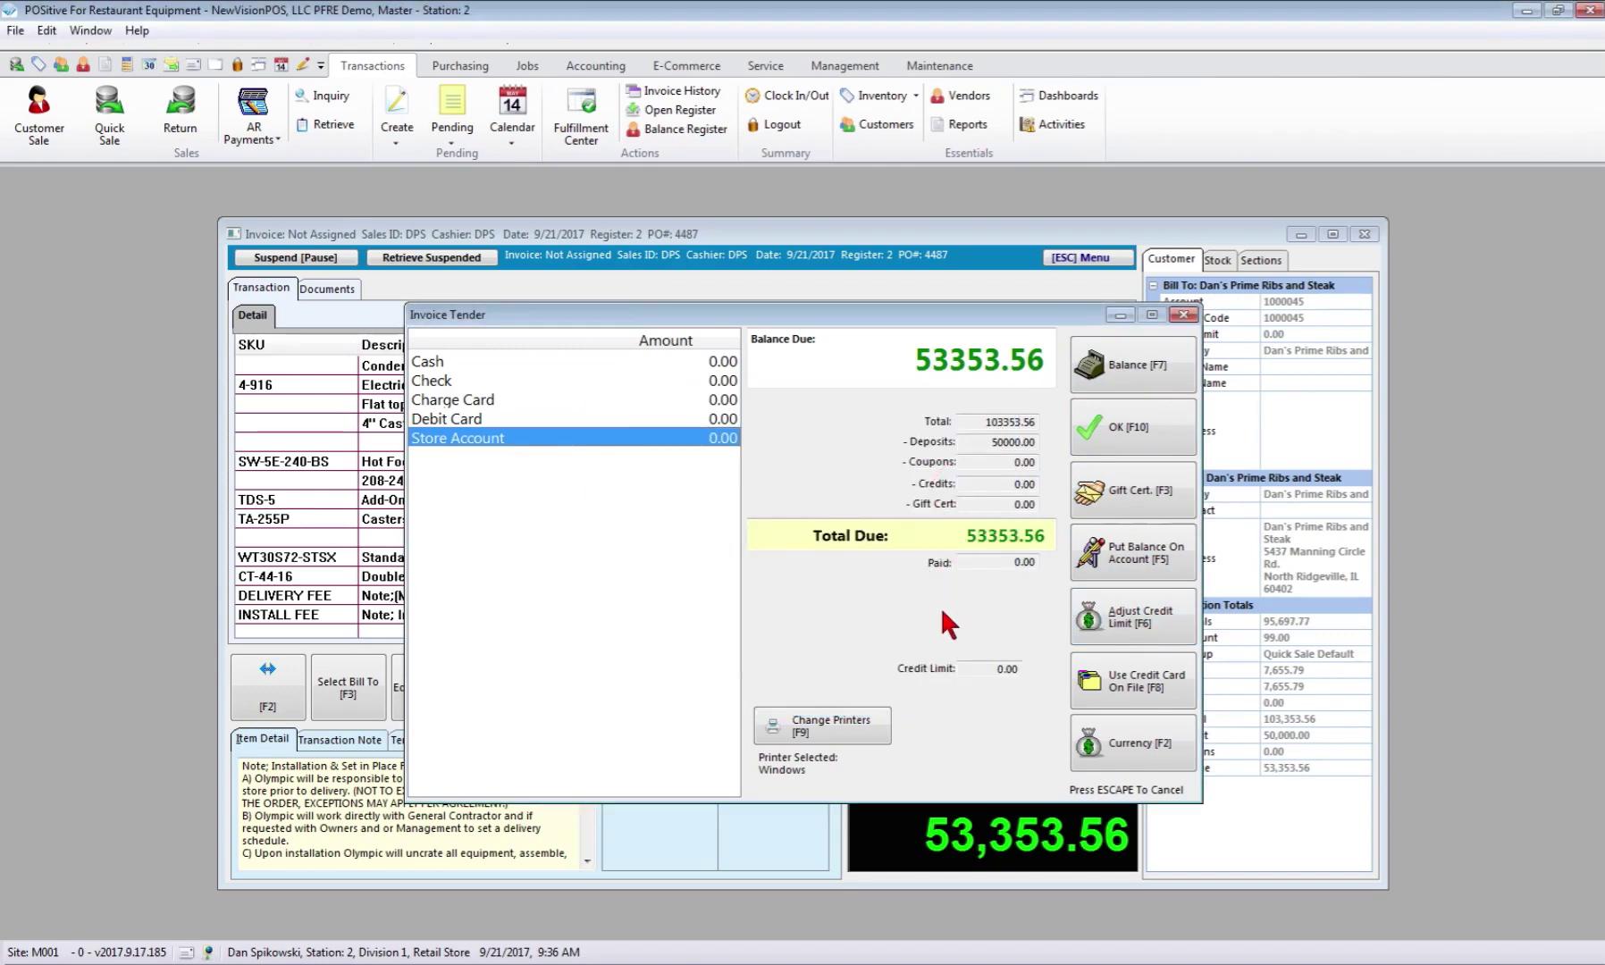
{"action": "double_click", "coordinate": [671, 437]}
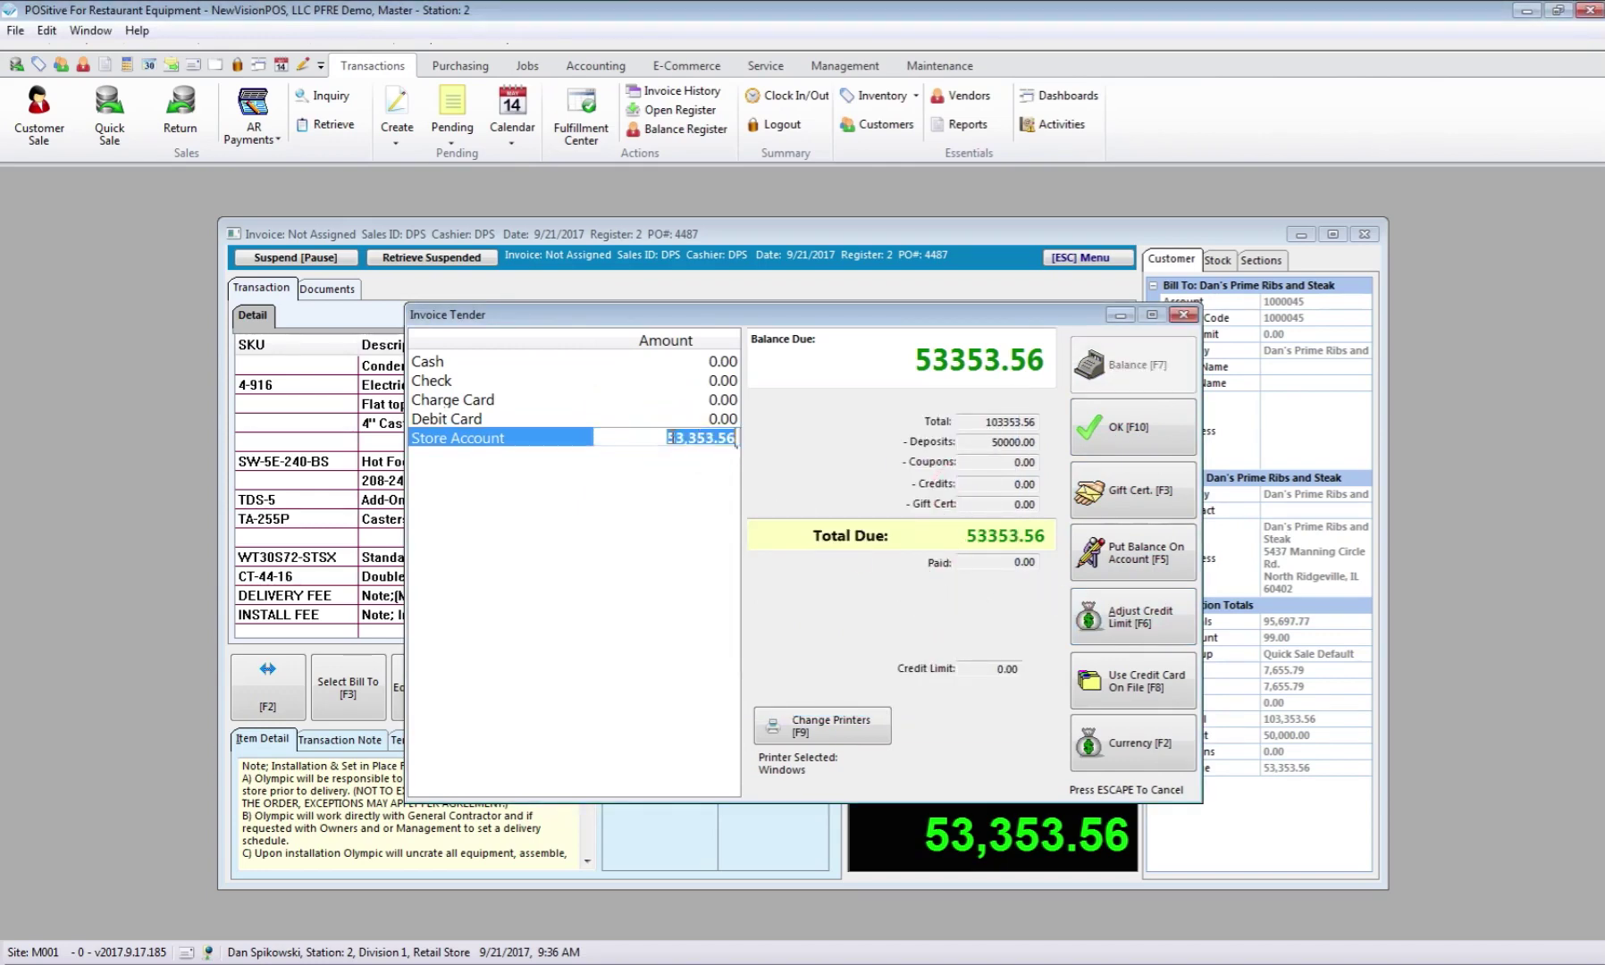
{"action": "left_click", "coordinate": [1130, 436]}
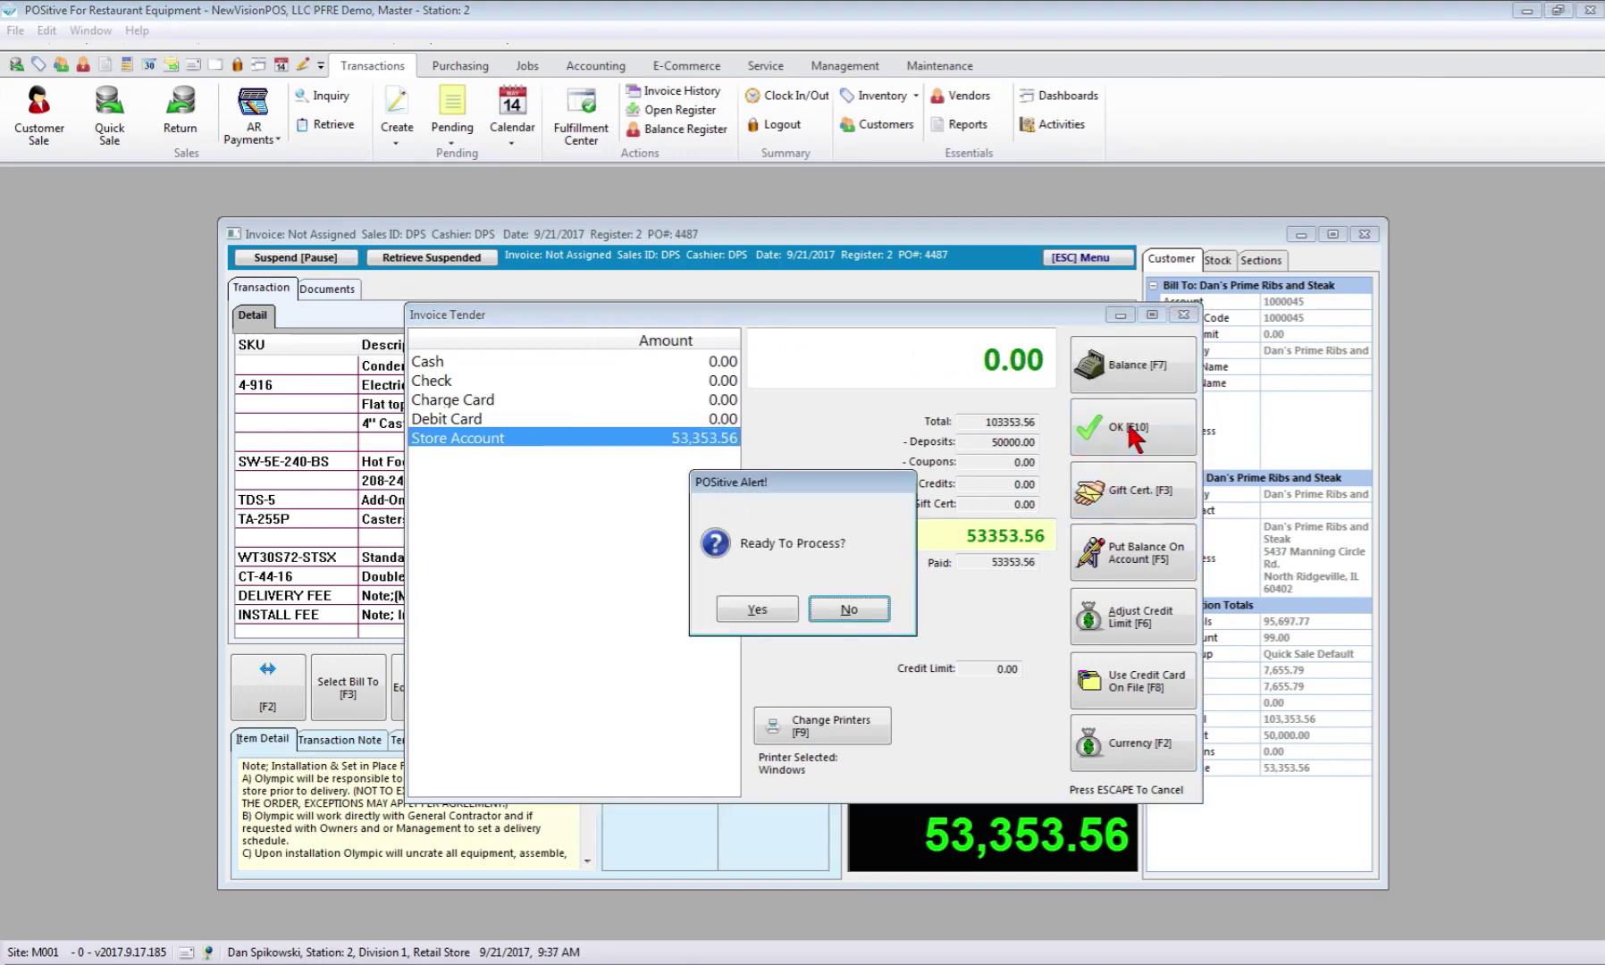
{"action": "left_click", "coordinate": [759, 610]}
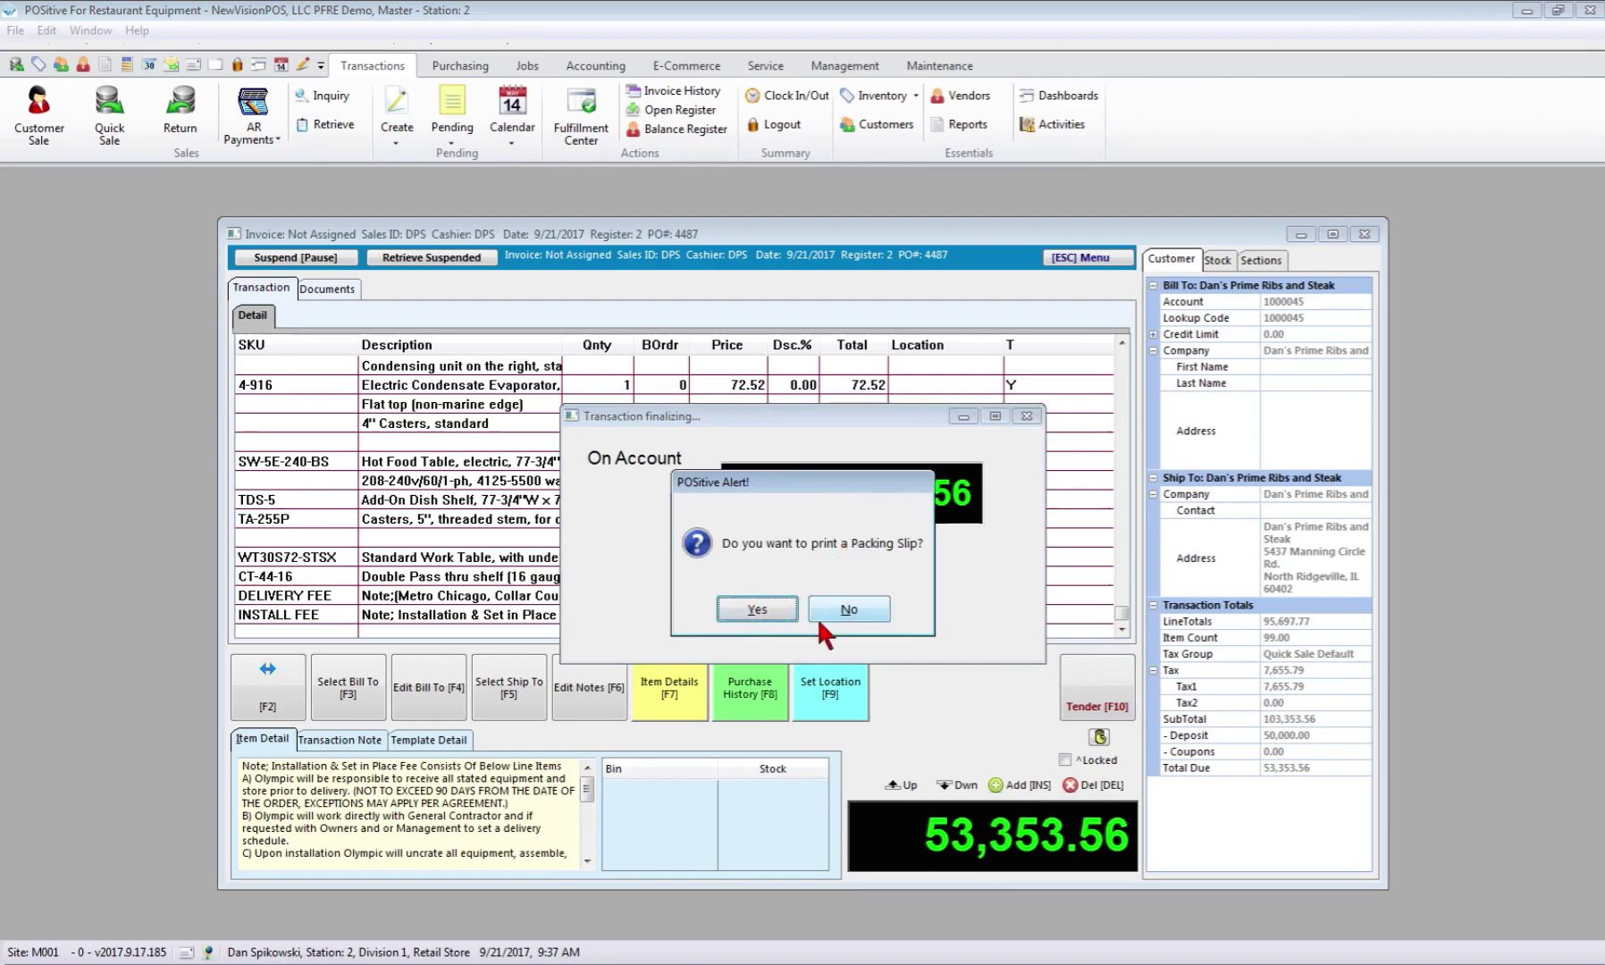
{"action": "left_click", "coordinate": [855, 603]}
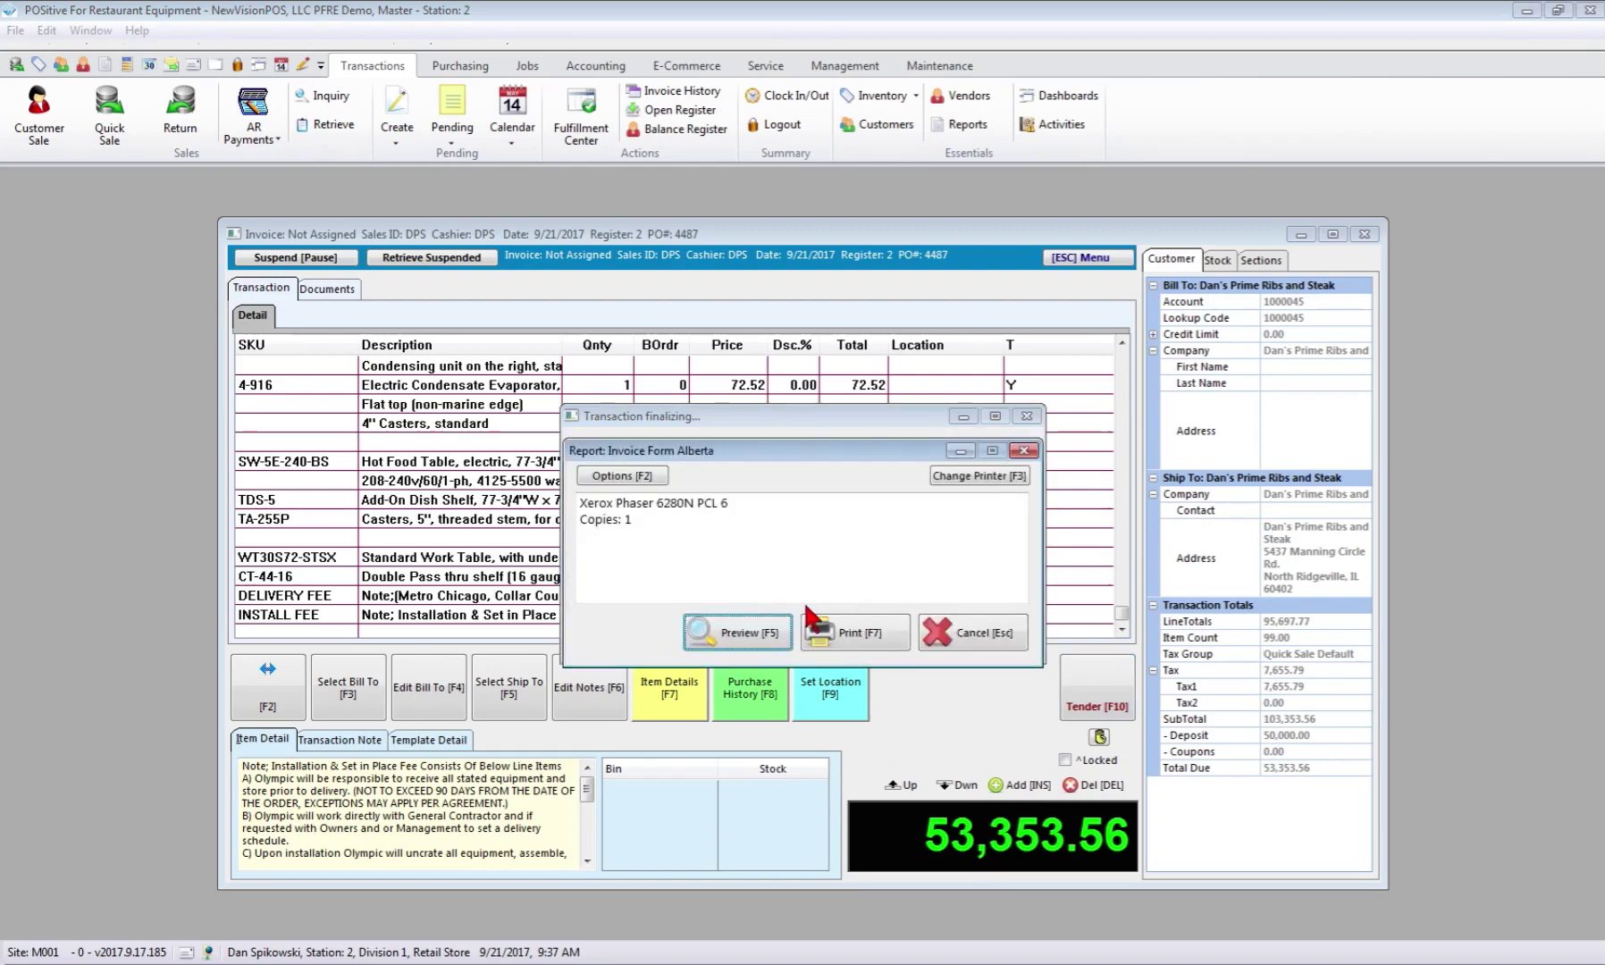
Preview the invoice and examine its pages through to the payment details and totals on the last page
{"action": "left_click", "coordinate": [738, 634]}
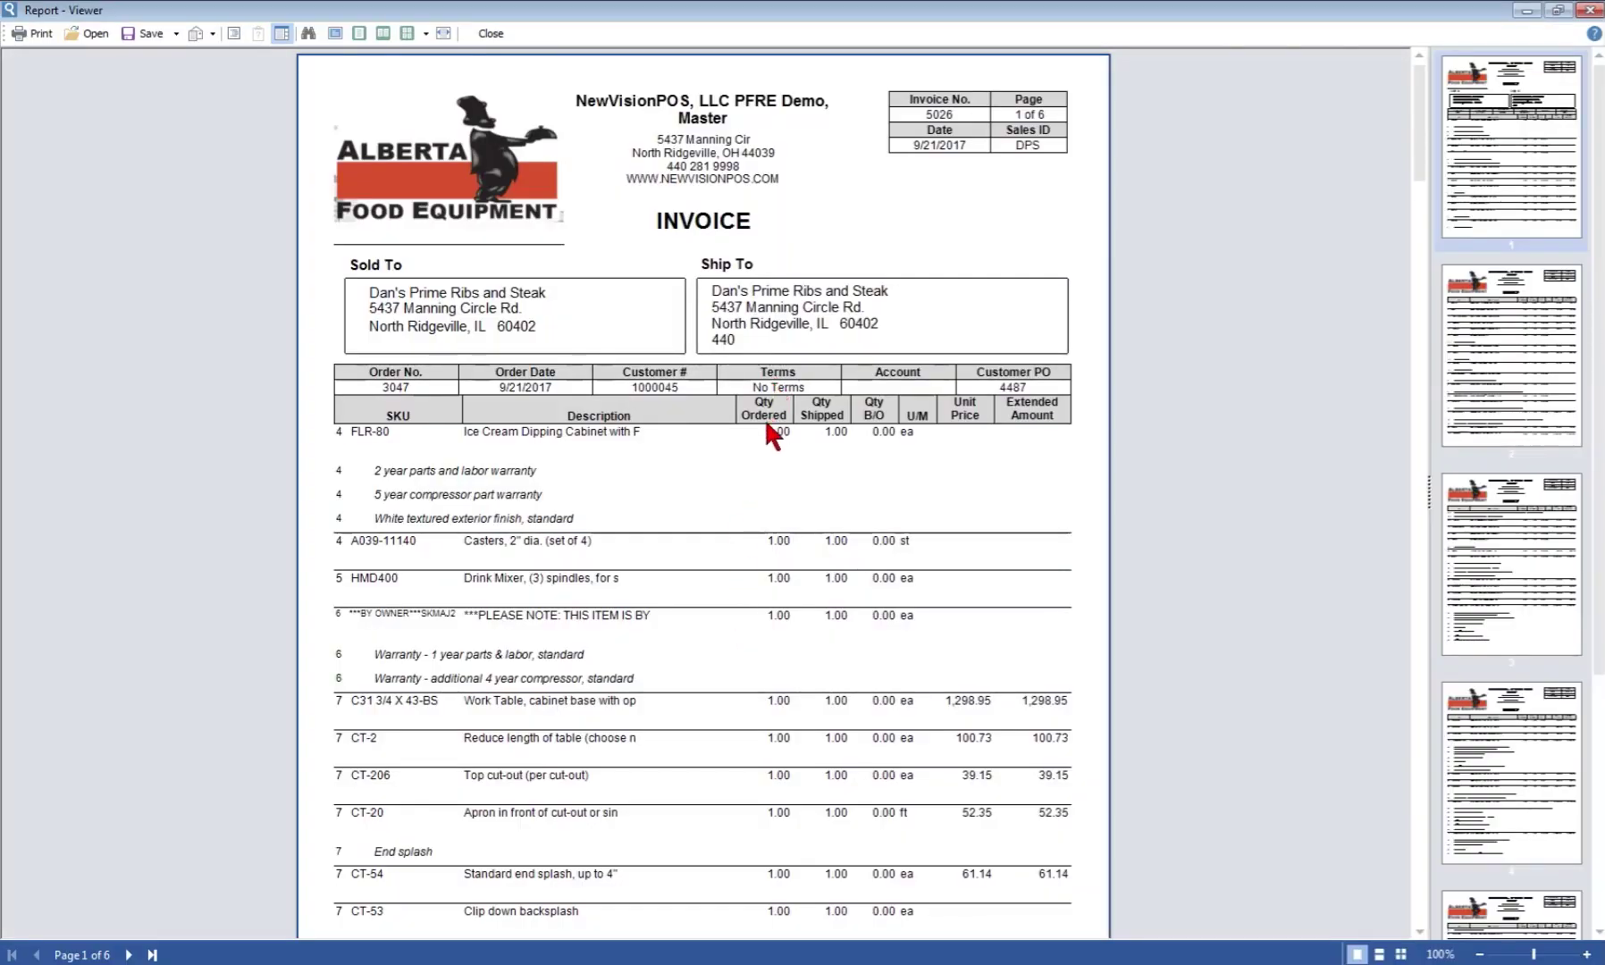
{"action": "scroll", "coordinate": [770, 443], "scroll_direction": "down", "scroll_amount": 5}
{"action": "scroll", "coordinate": [764, 443], "scroll_direction": "down", "scroll_amount": 9}
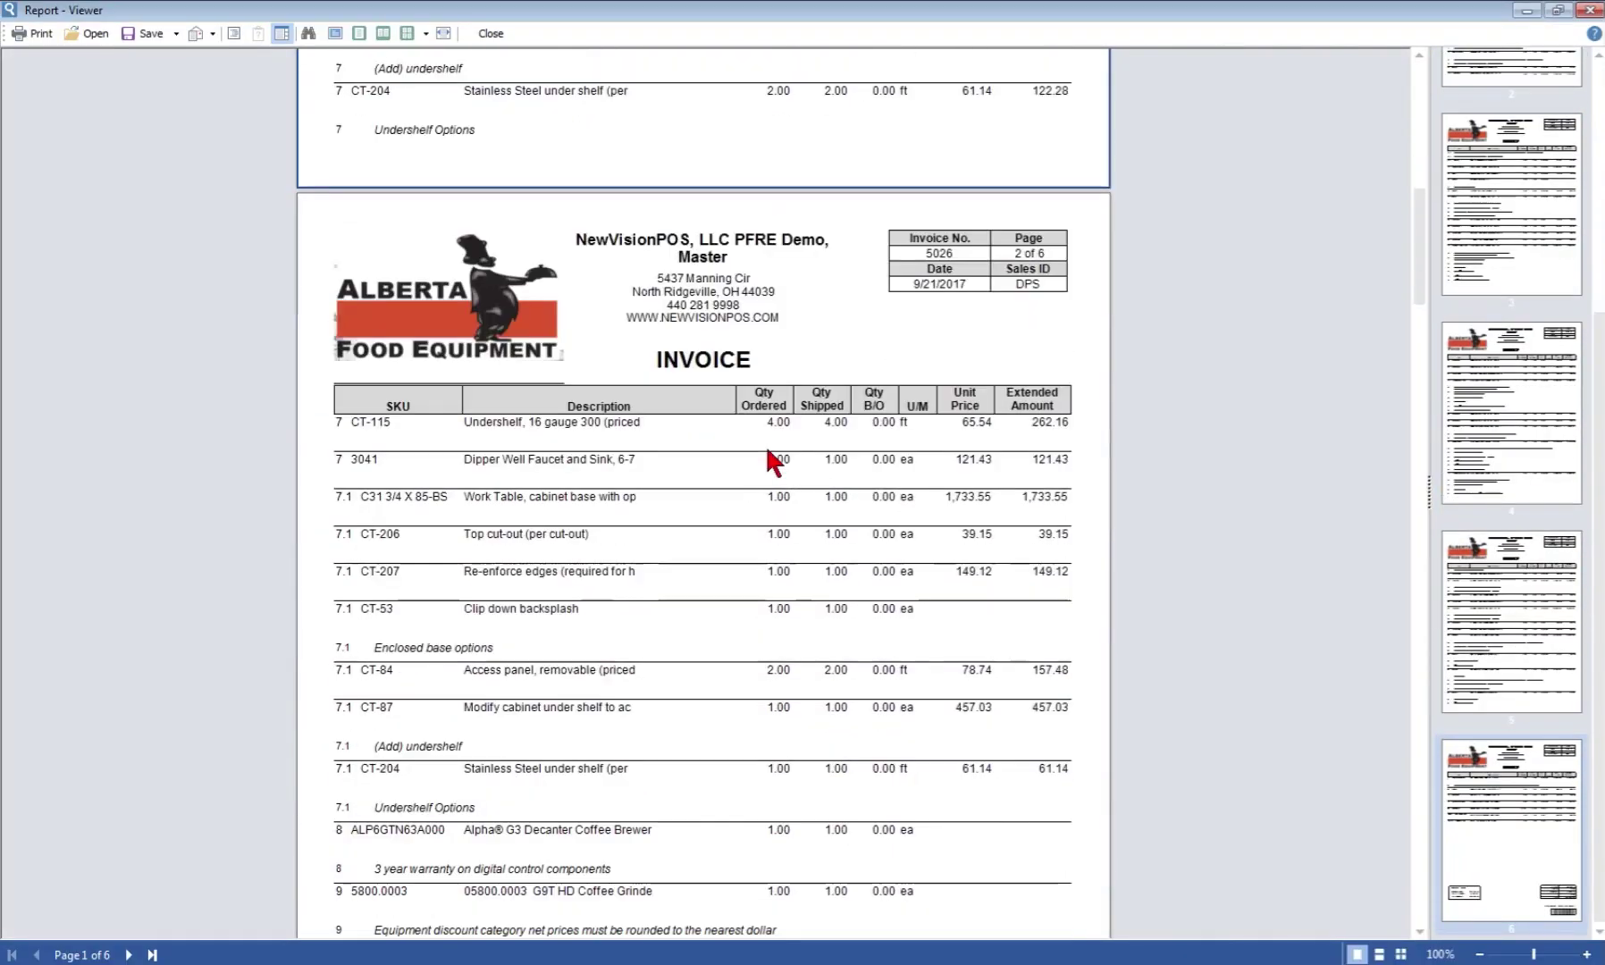
{"action": "scroll", "coordinate": [764, 462], "scroll_direction": "down", "scroll_amount": 12}
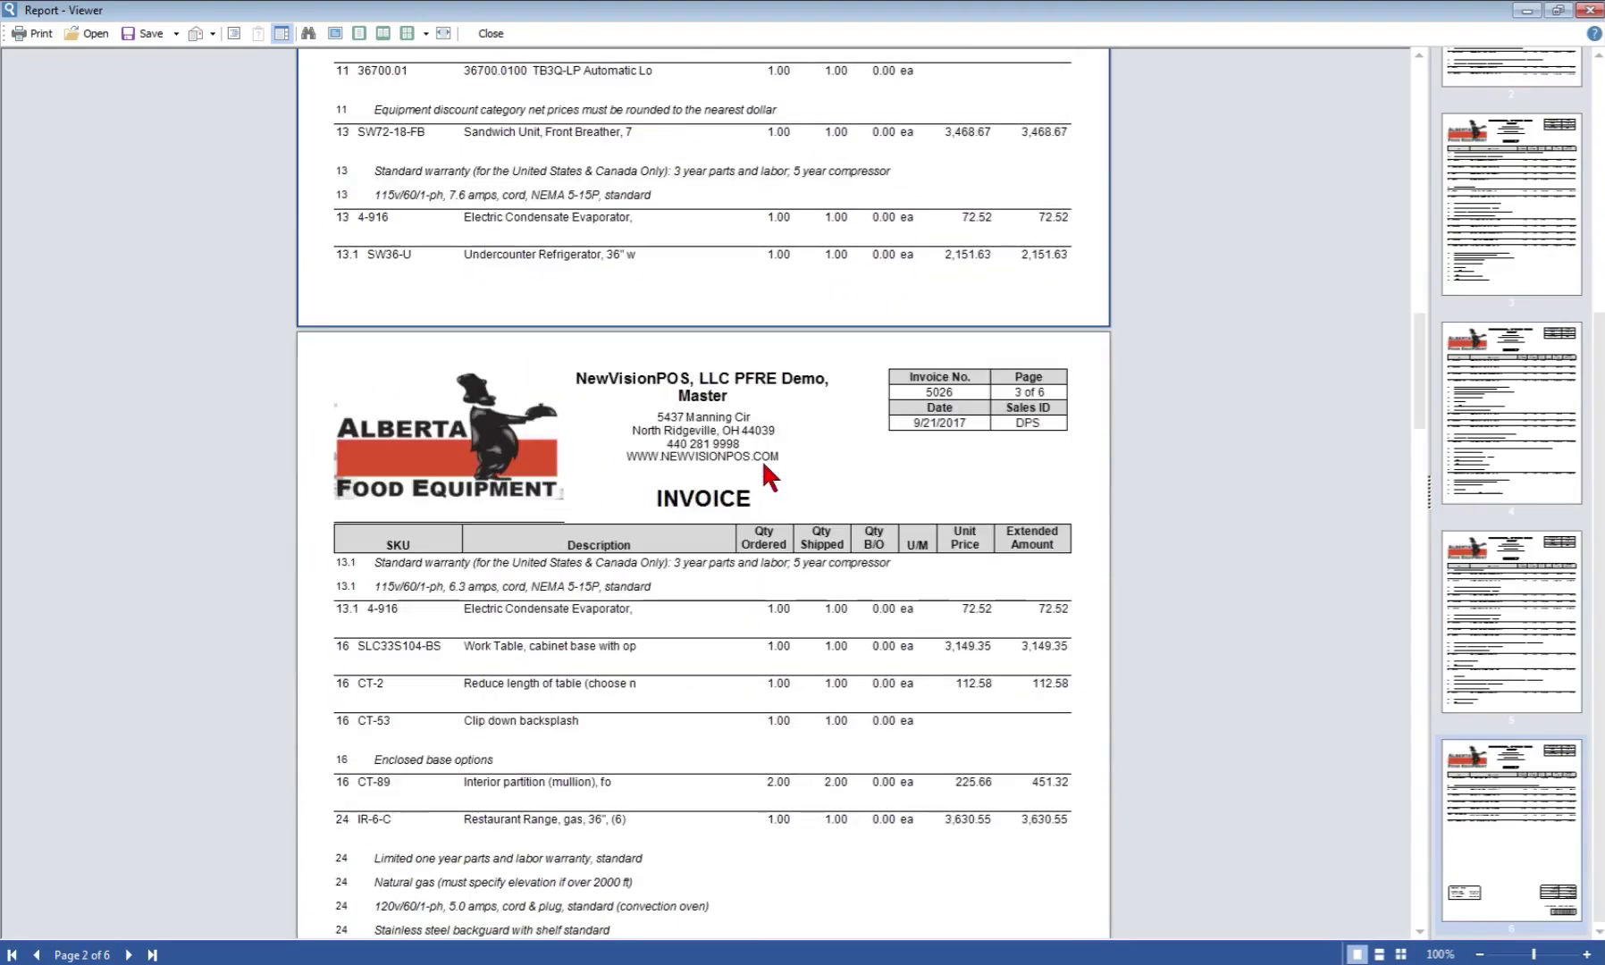
{"action": "scroll", "coordinate": [761, 459], "scroll_direction": "down", "scroll_amount": 12}
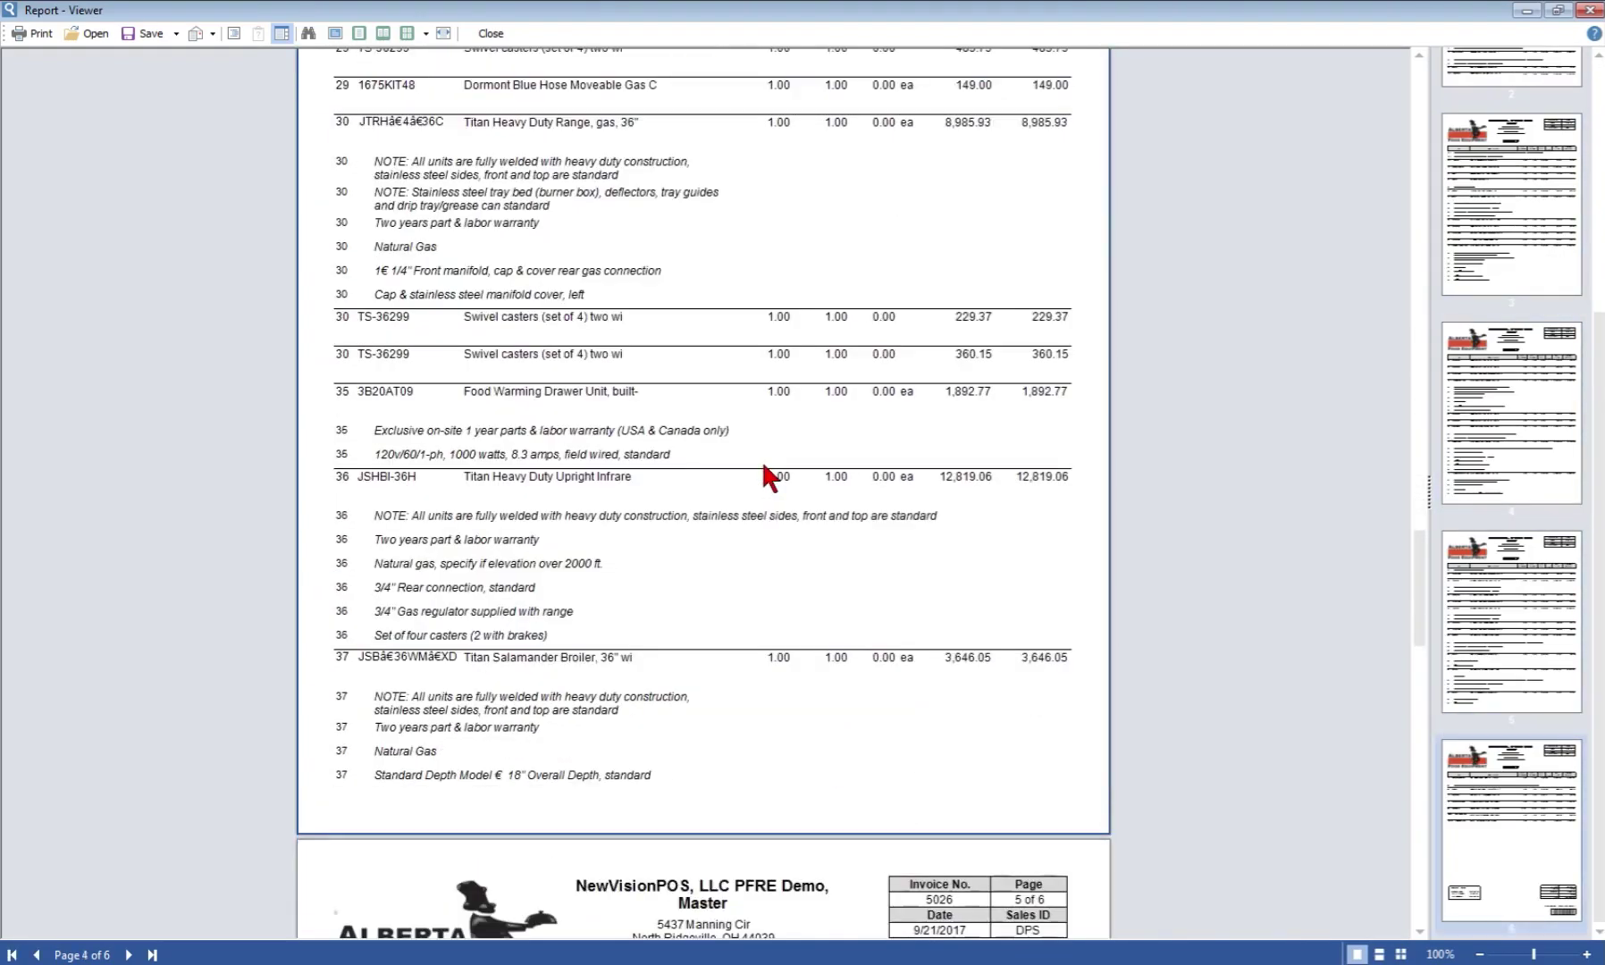
{"action": "scroll", "coordinate": [762, 458], "scroll_direction": "down", "scroll_amount": 12}
{"action": "scroll", "coordinate": [761, 480], "scroll_direction": "down", "scroll_amount": 12}
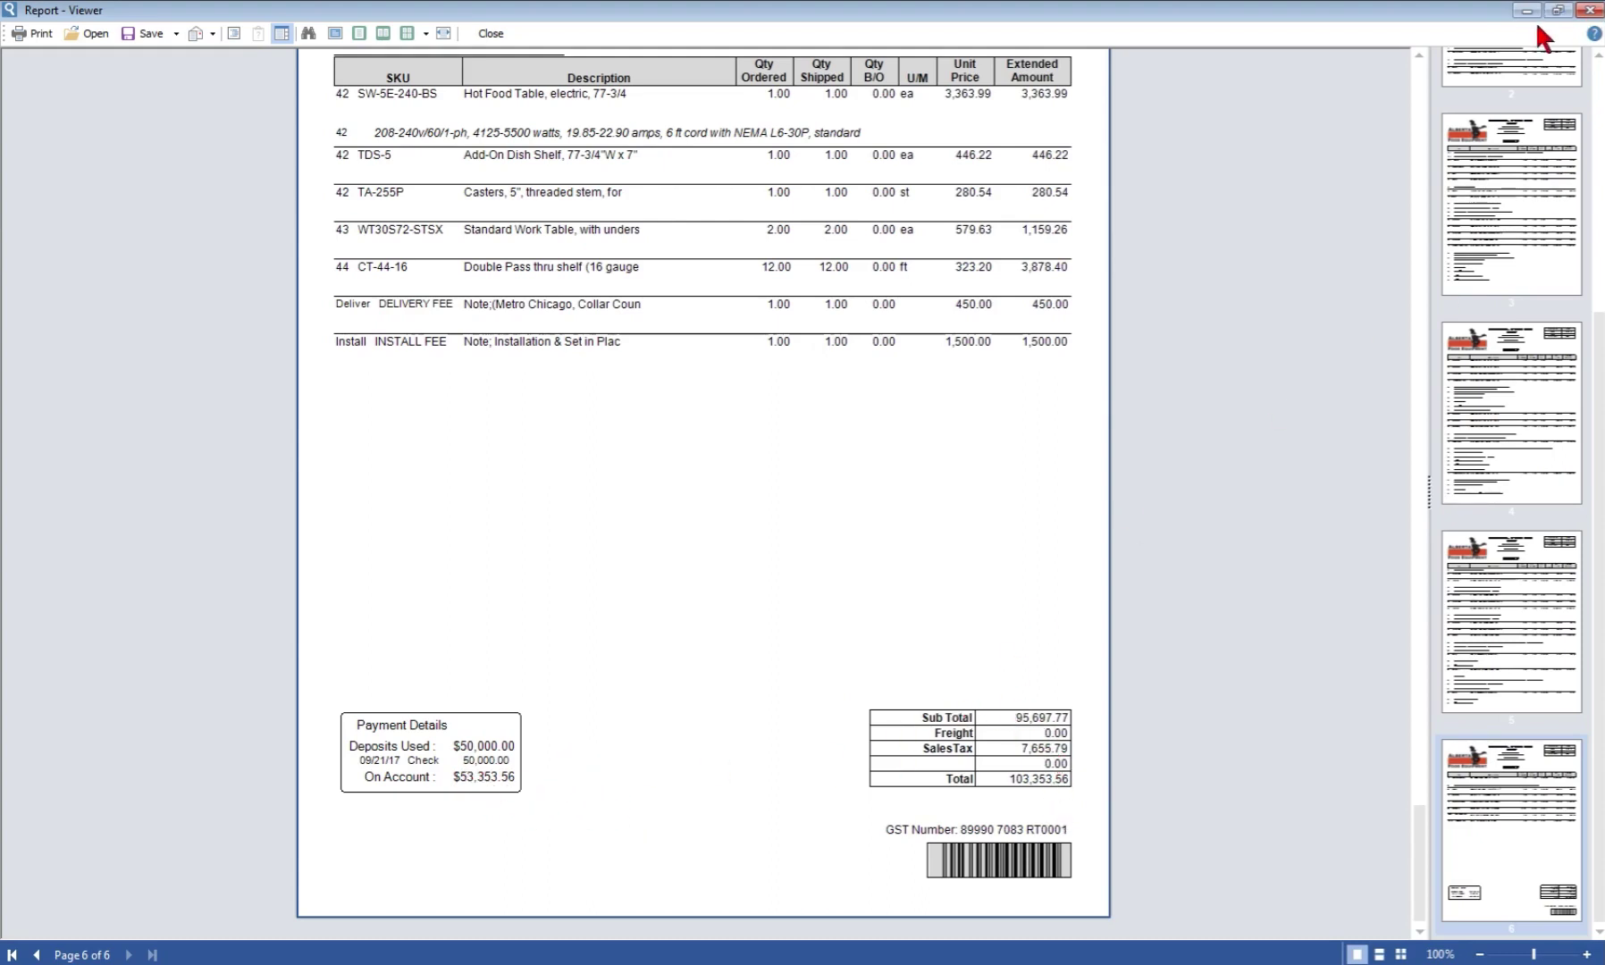
{"action": "left_click", "coordinate": [1590, 9]}
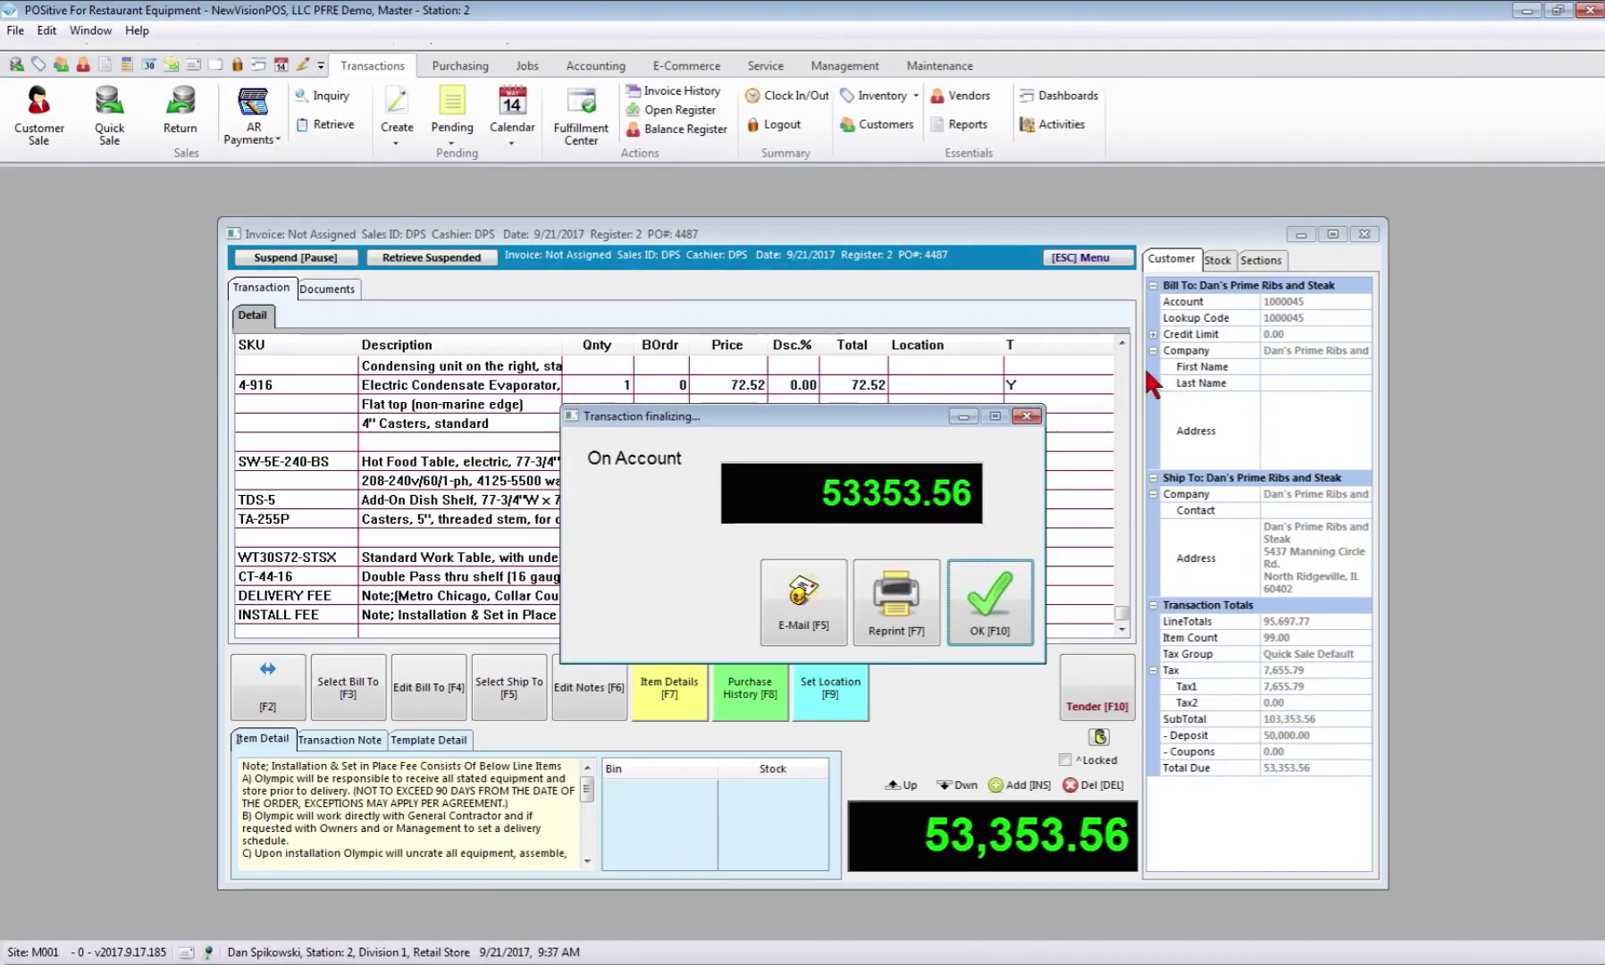
Finish the invoice transaction and close the orders in process
{"action": "left_click", "coordinate": [978, 604]}
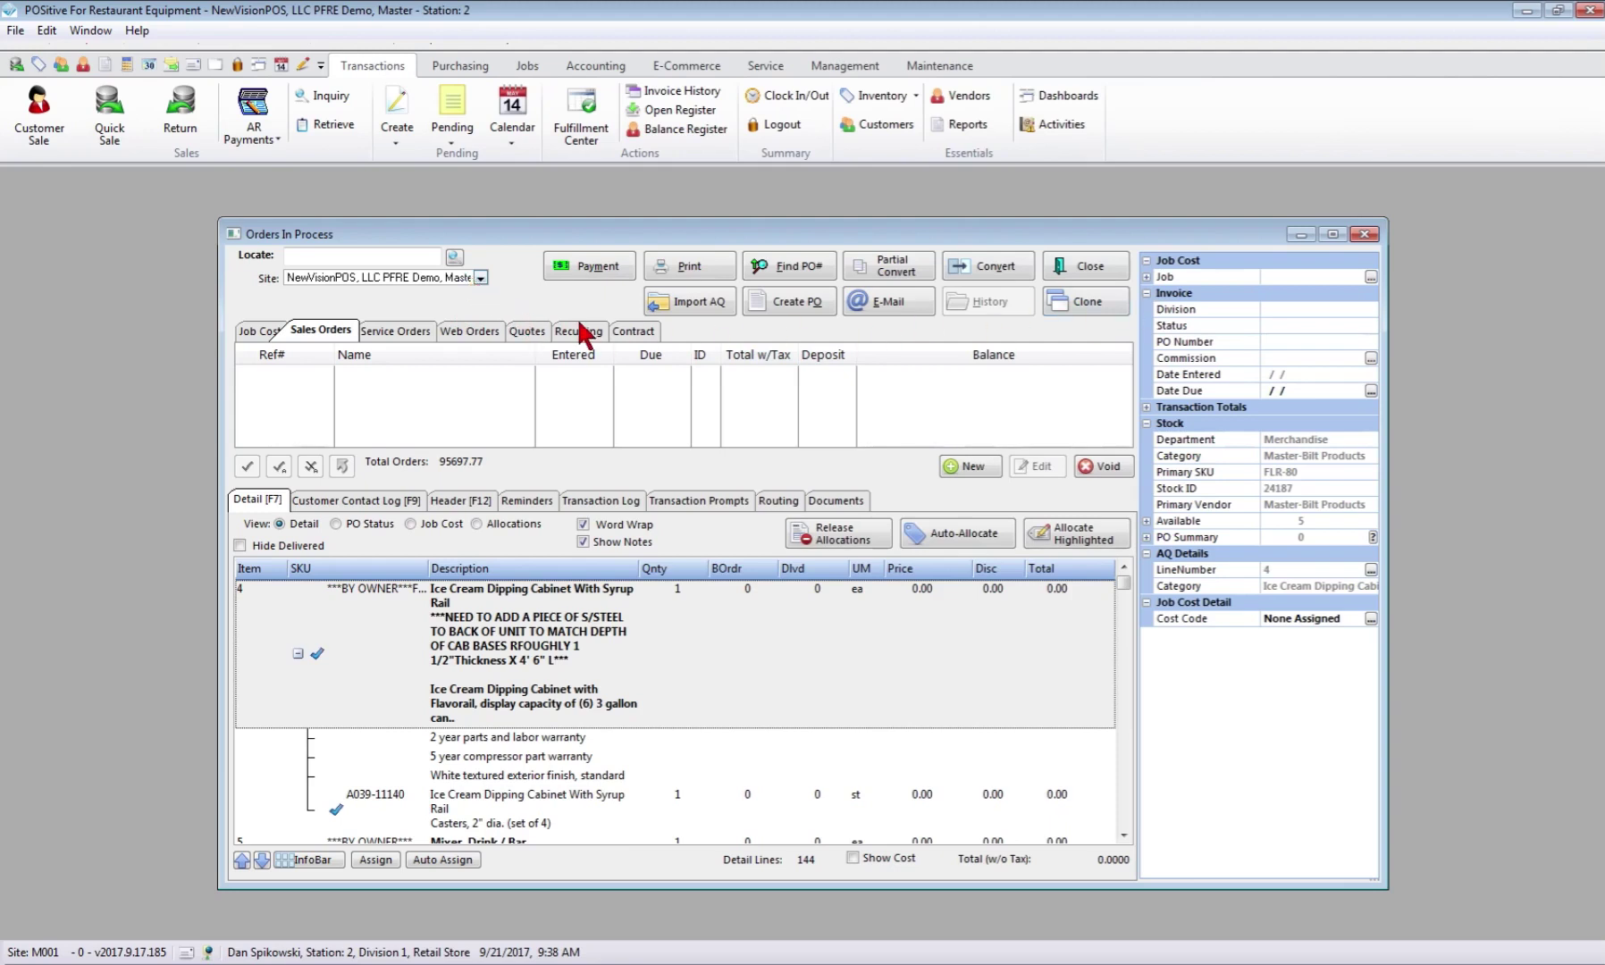
{"action": "left_click", "coordinate": [1090, 266]}
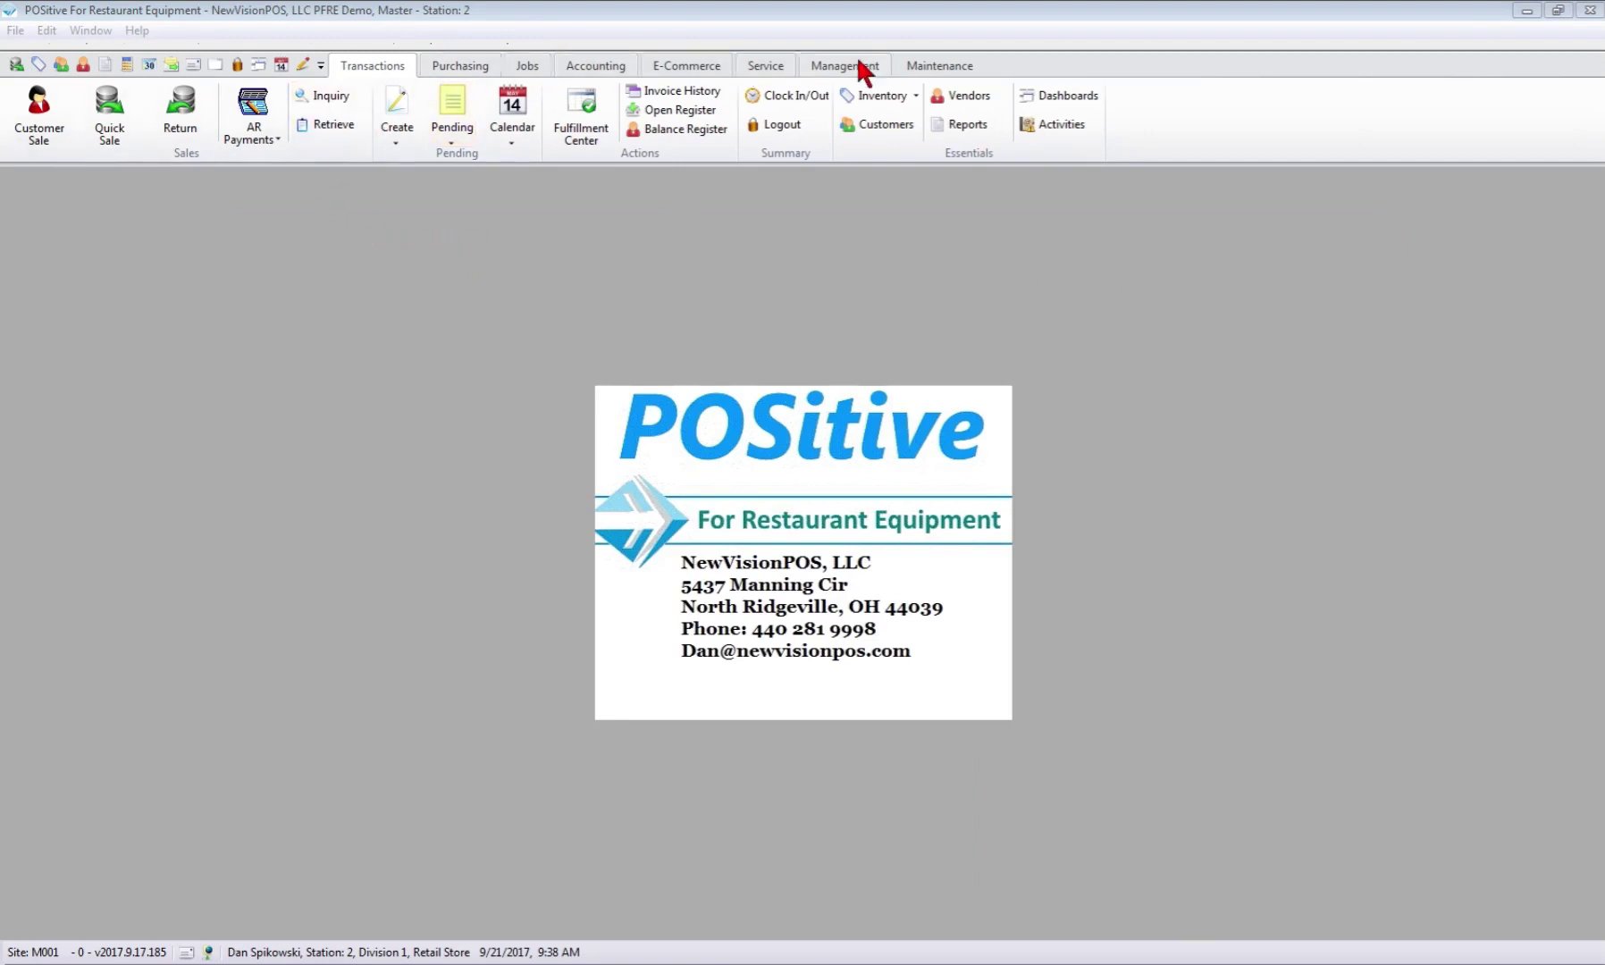
Open the tax rate setup and review the GST ONLY tax group and its Merchandise category rates, closing it without changes
{"action": "left_click", "coordinate": [955, 65]}
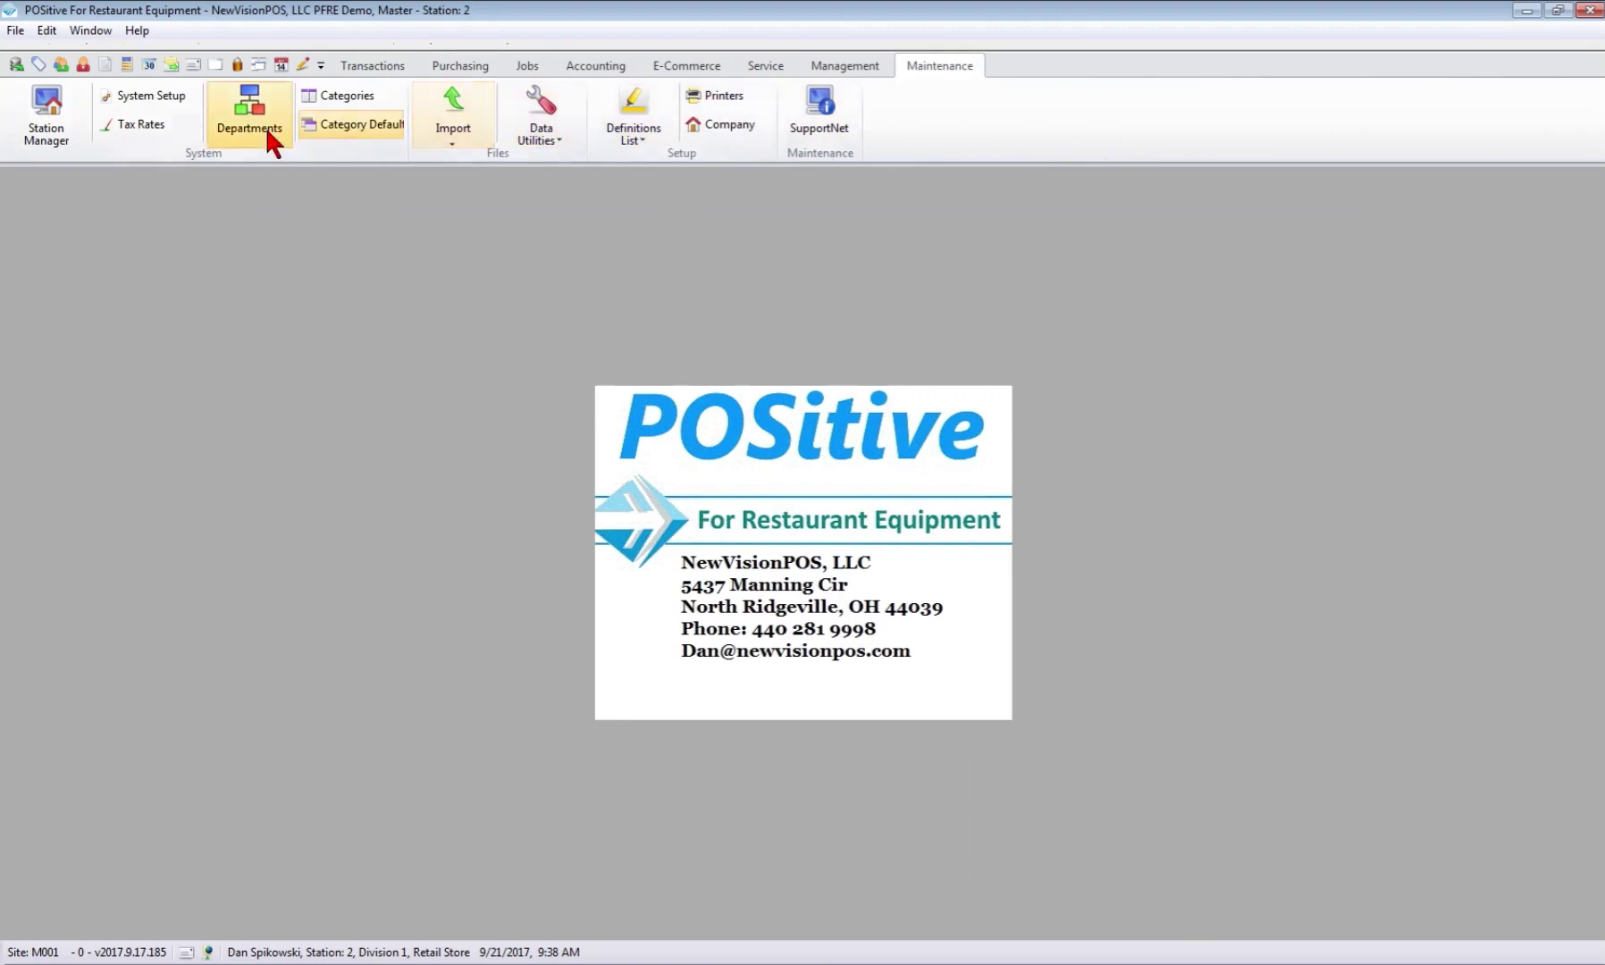
{"action": "left_click", "coordinate": [138, 125]}
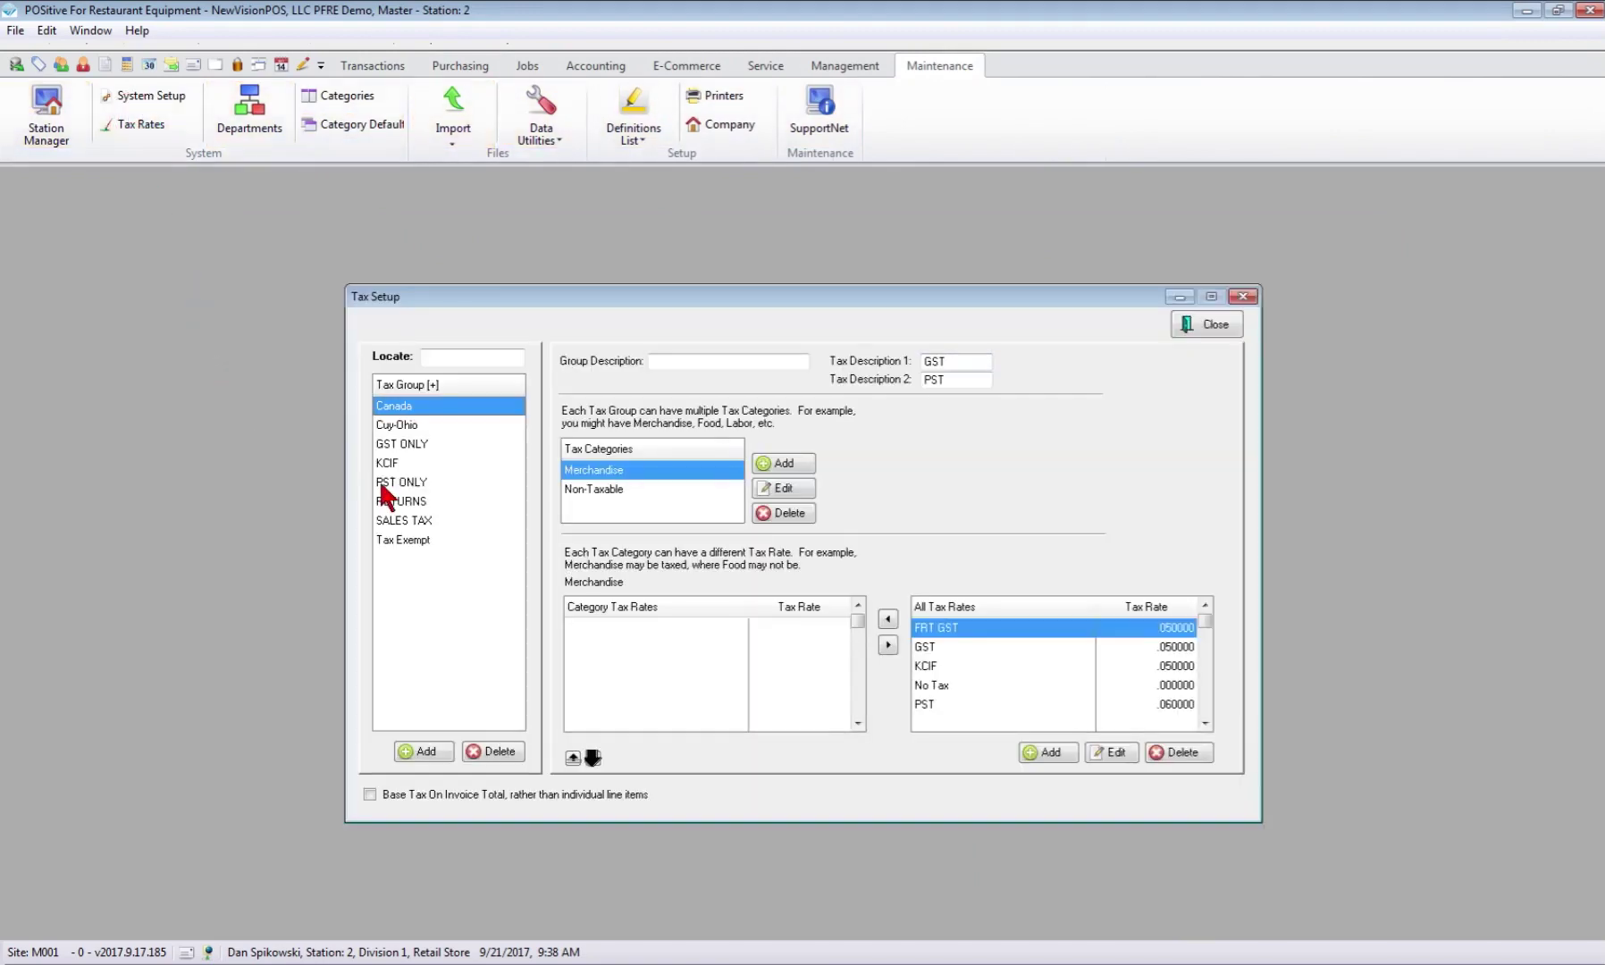
{"action": "left_click", "coordinate": [419, 444]}
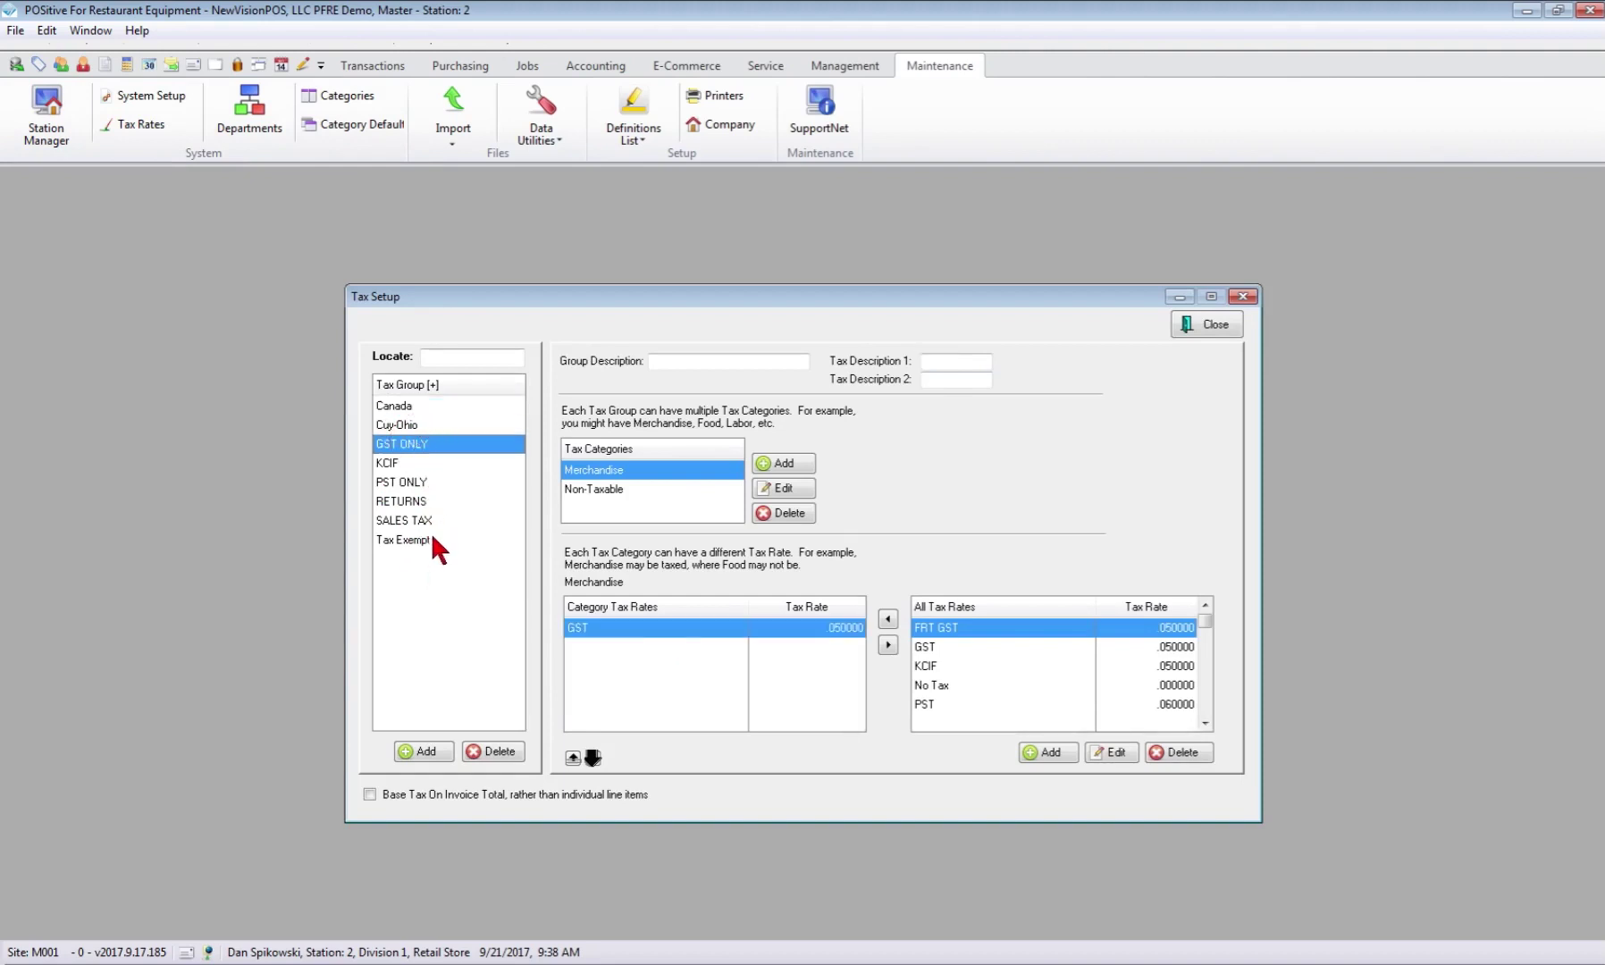
{"action": "left_click", "coordinate": [577, 469]}
{"action": "left_click", "coordinate": [1218, 323]}
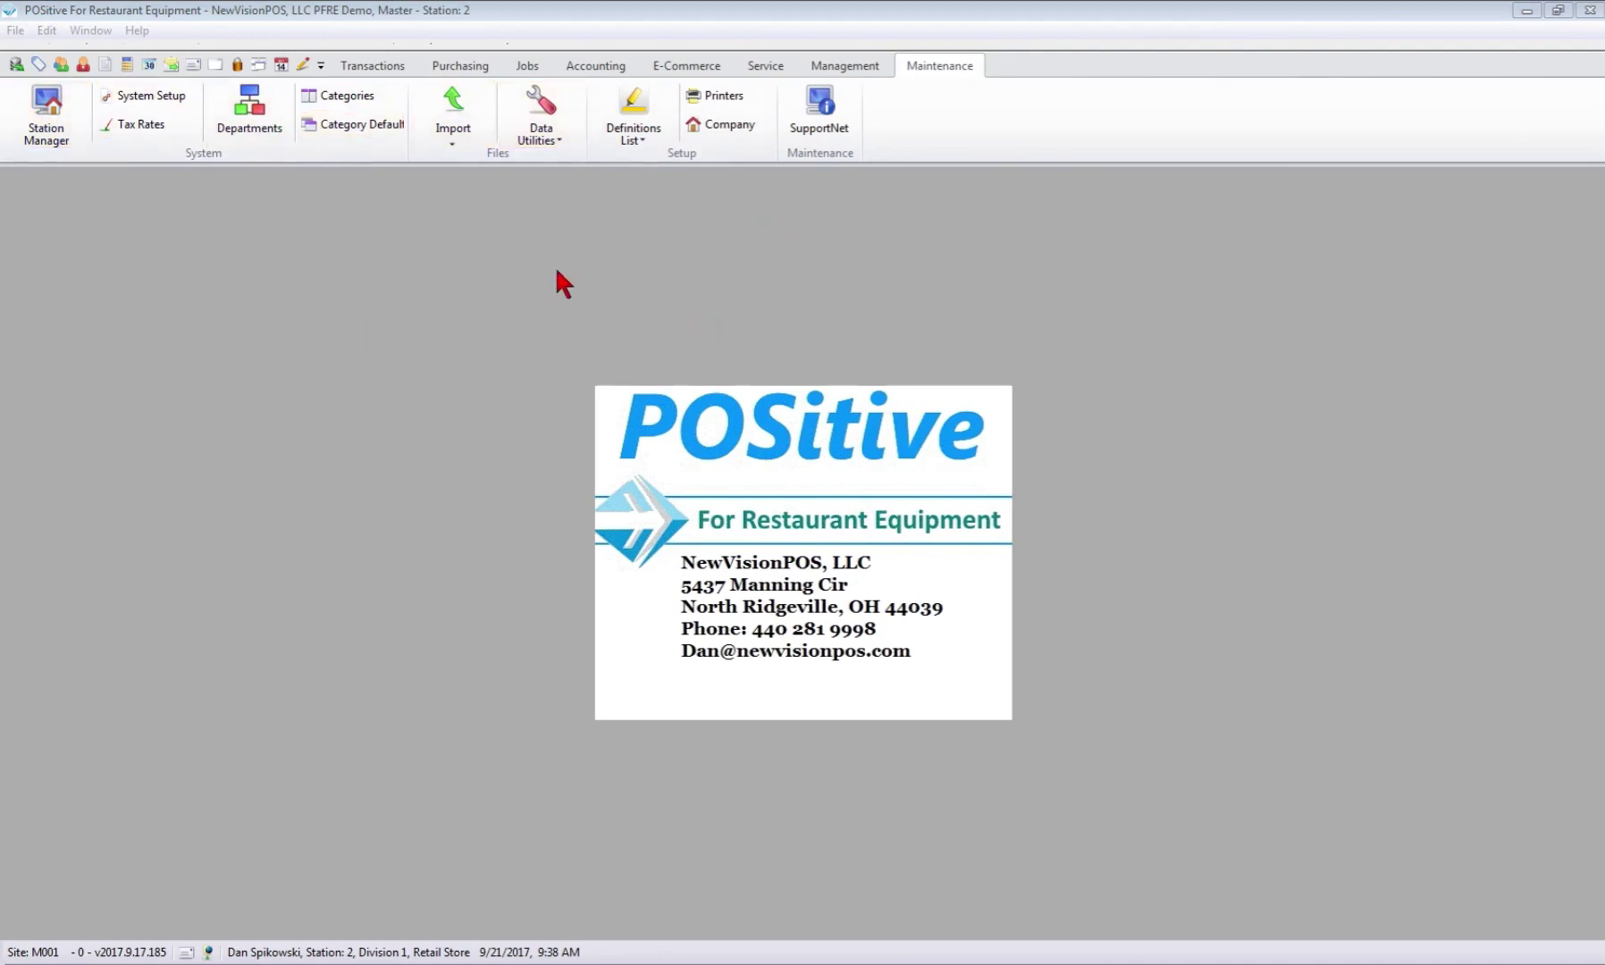
Start a customer AR payment for Blue Point Grille and enter the full 6,222.10 payment on its open invoice
{"action": "left_click", "coordinate": [383, 70]}
{"action": "left_click", "coordinate": [249, 115]}
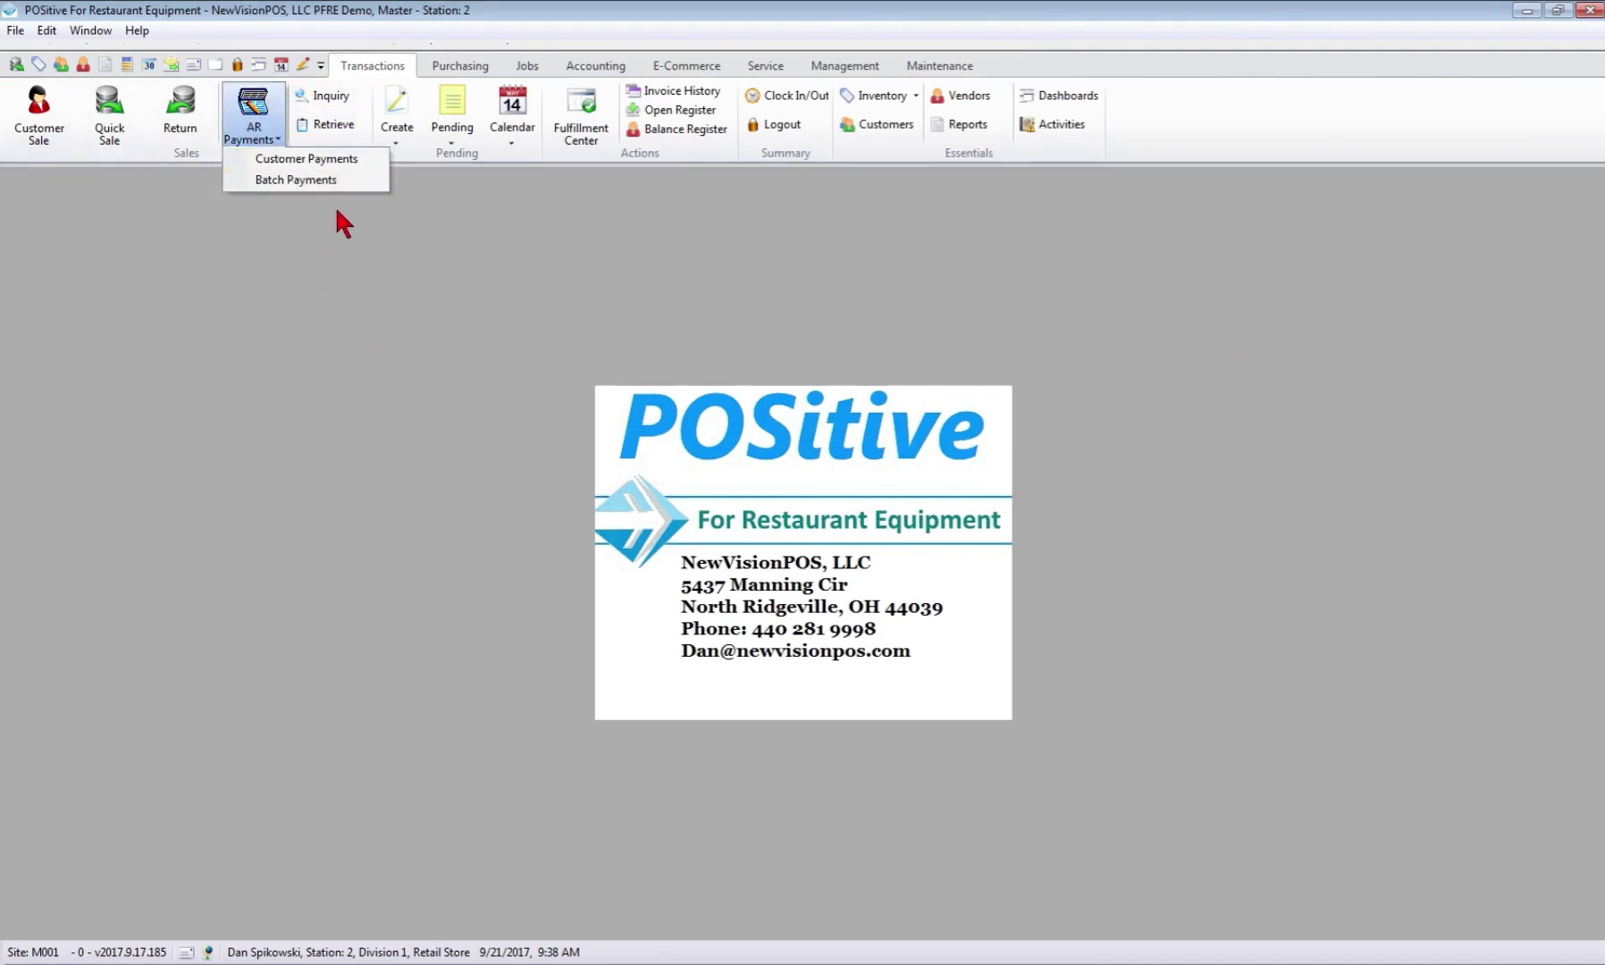
{"action": "left_click", "coordinate": [323, 159]}
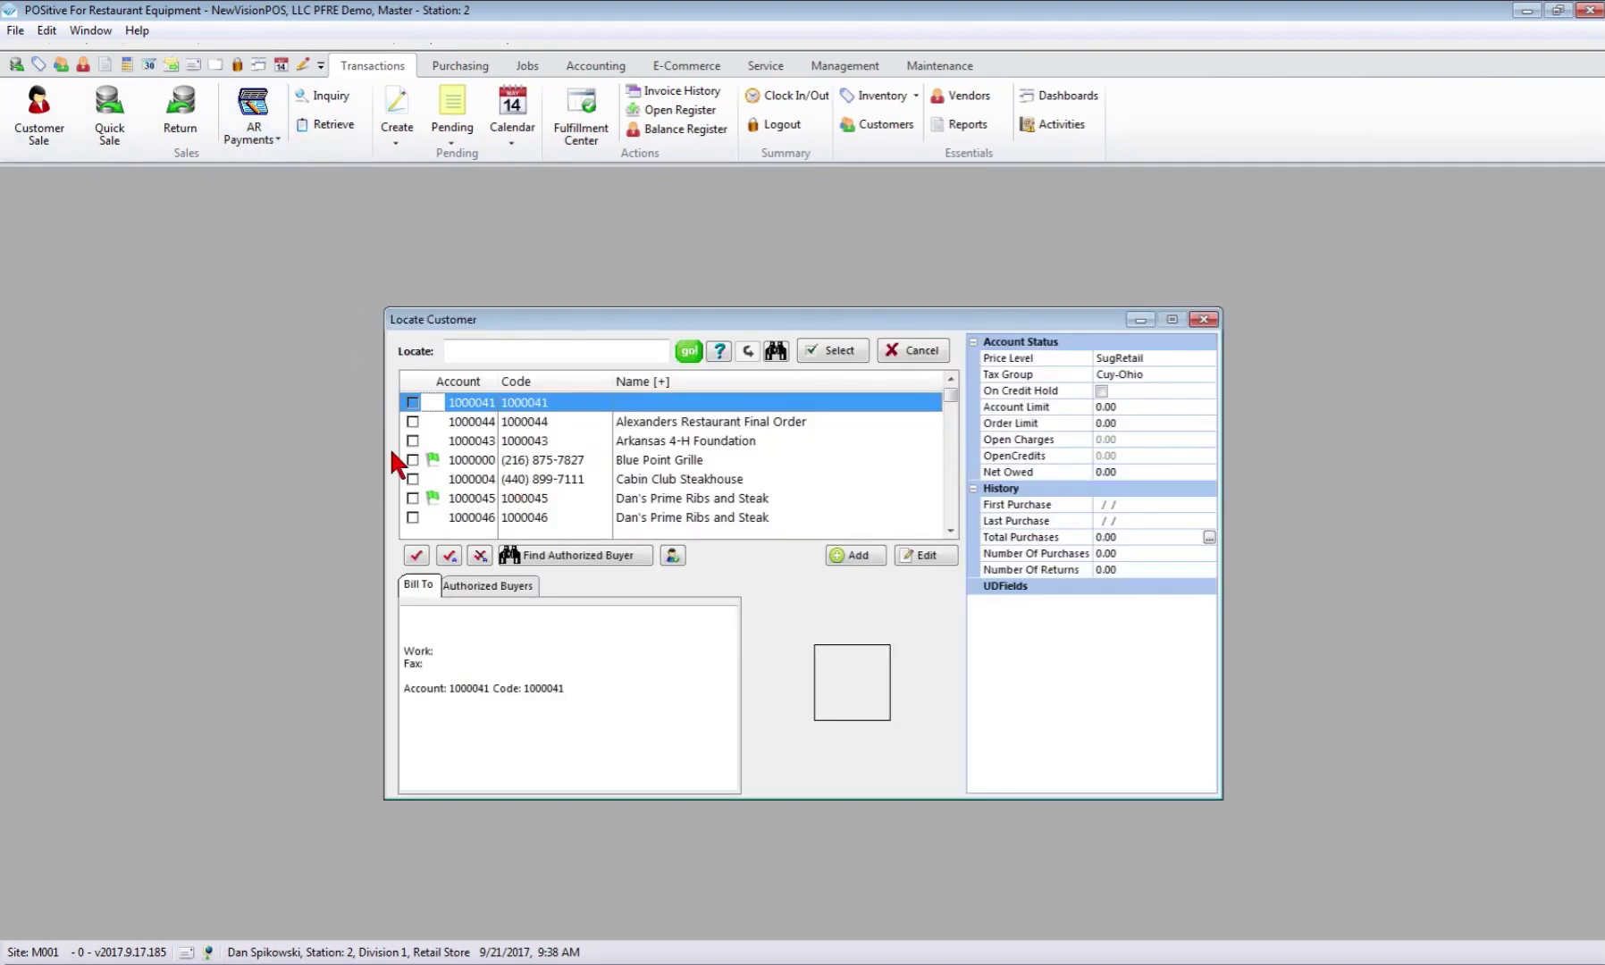
{"action": "left_click", "coordinate": [460, 460]}
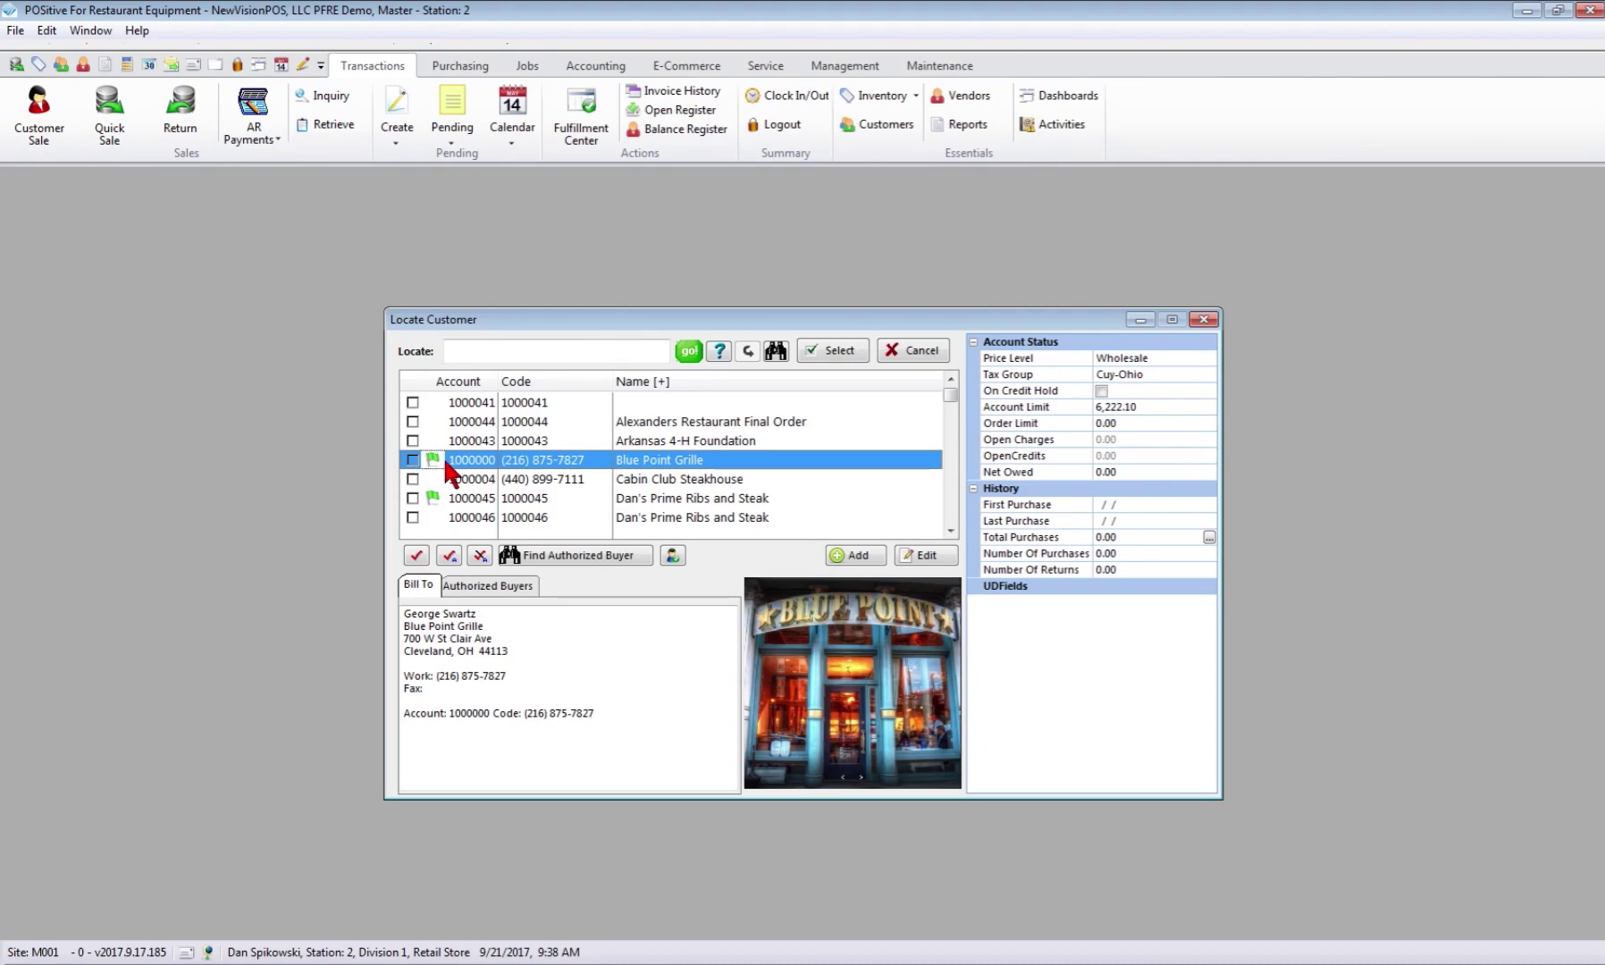
{"action": "left_click", "coordinate": [835, 347]}
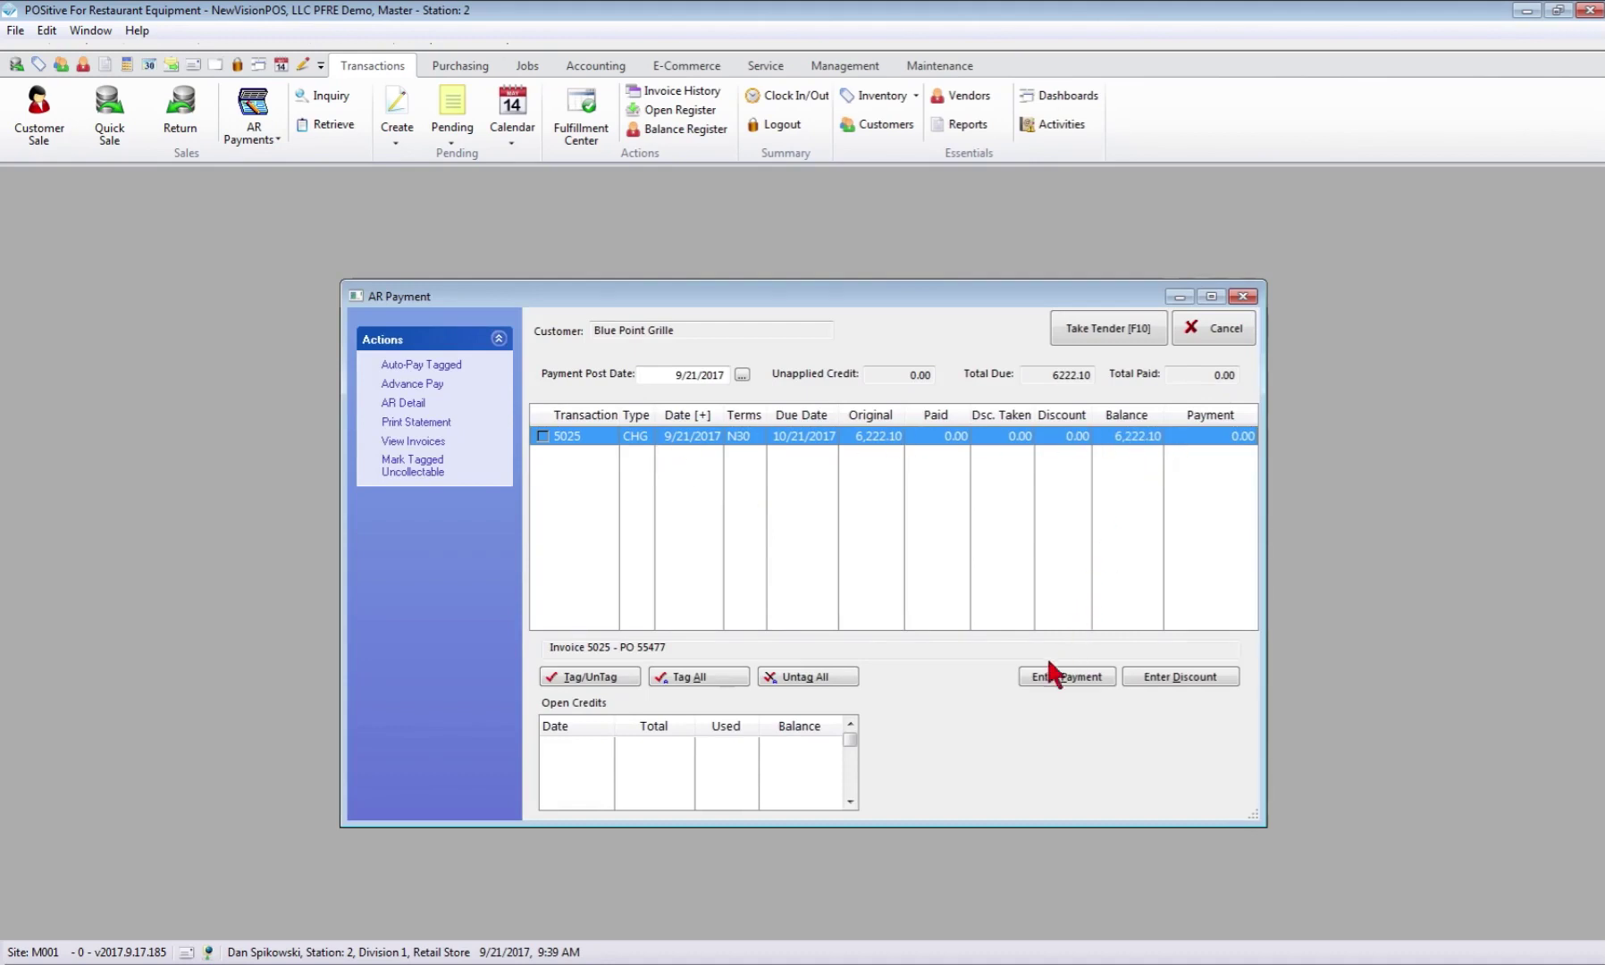
{"action": "left_click", "coordinate": [1064, 677]}
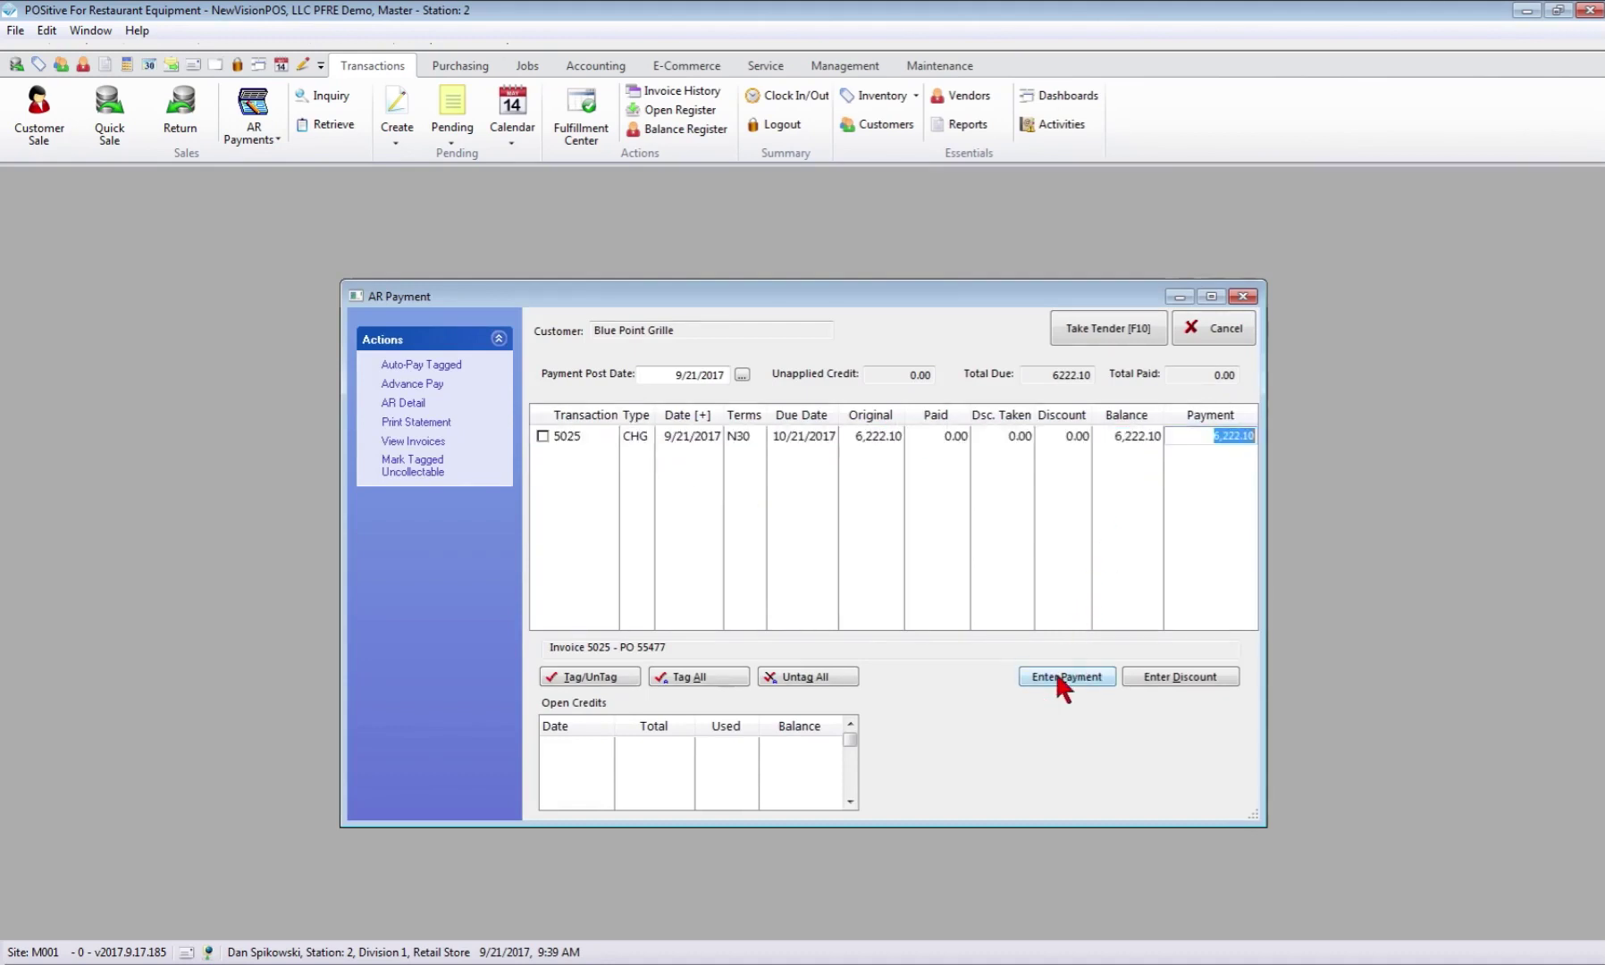
Confirm the AR payment and tender the full 6,222.10 by check with check number 5547
{"action": "left_click", "coordinate": [1115, 324]}
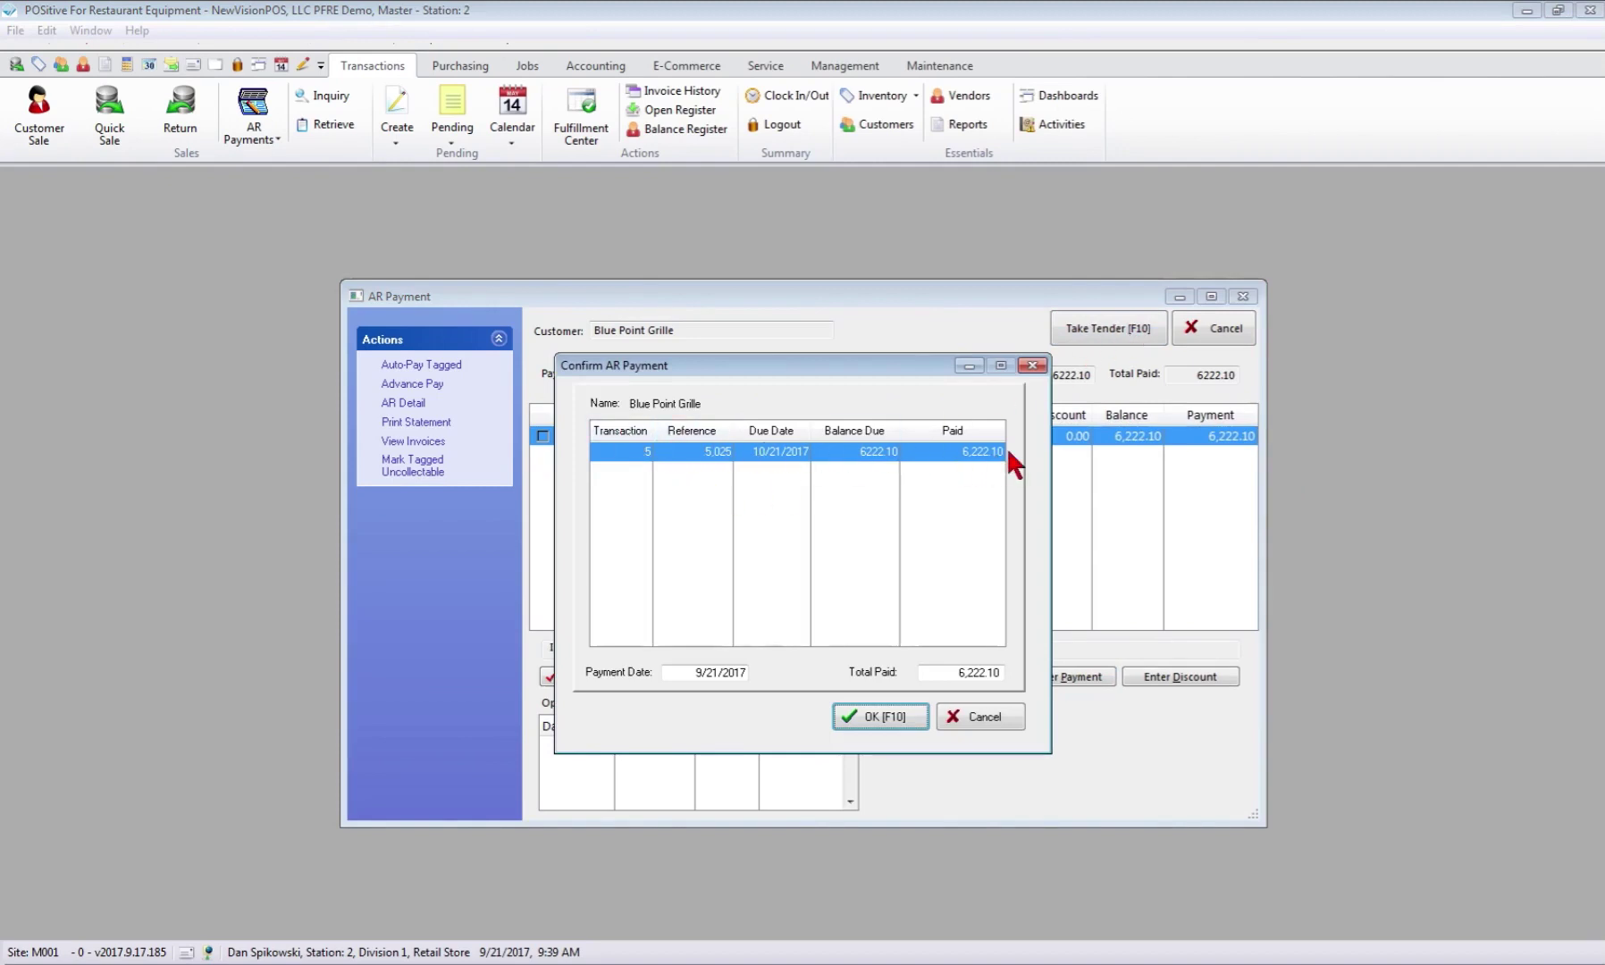
{"action": "left_click", "coordinate": [868, 714]}
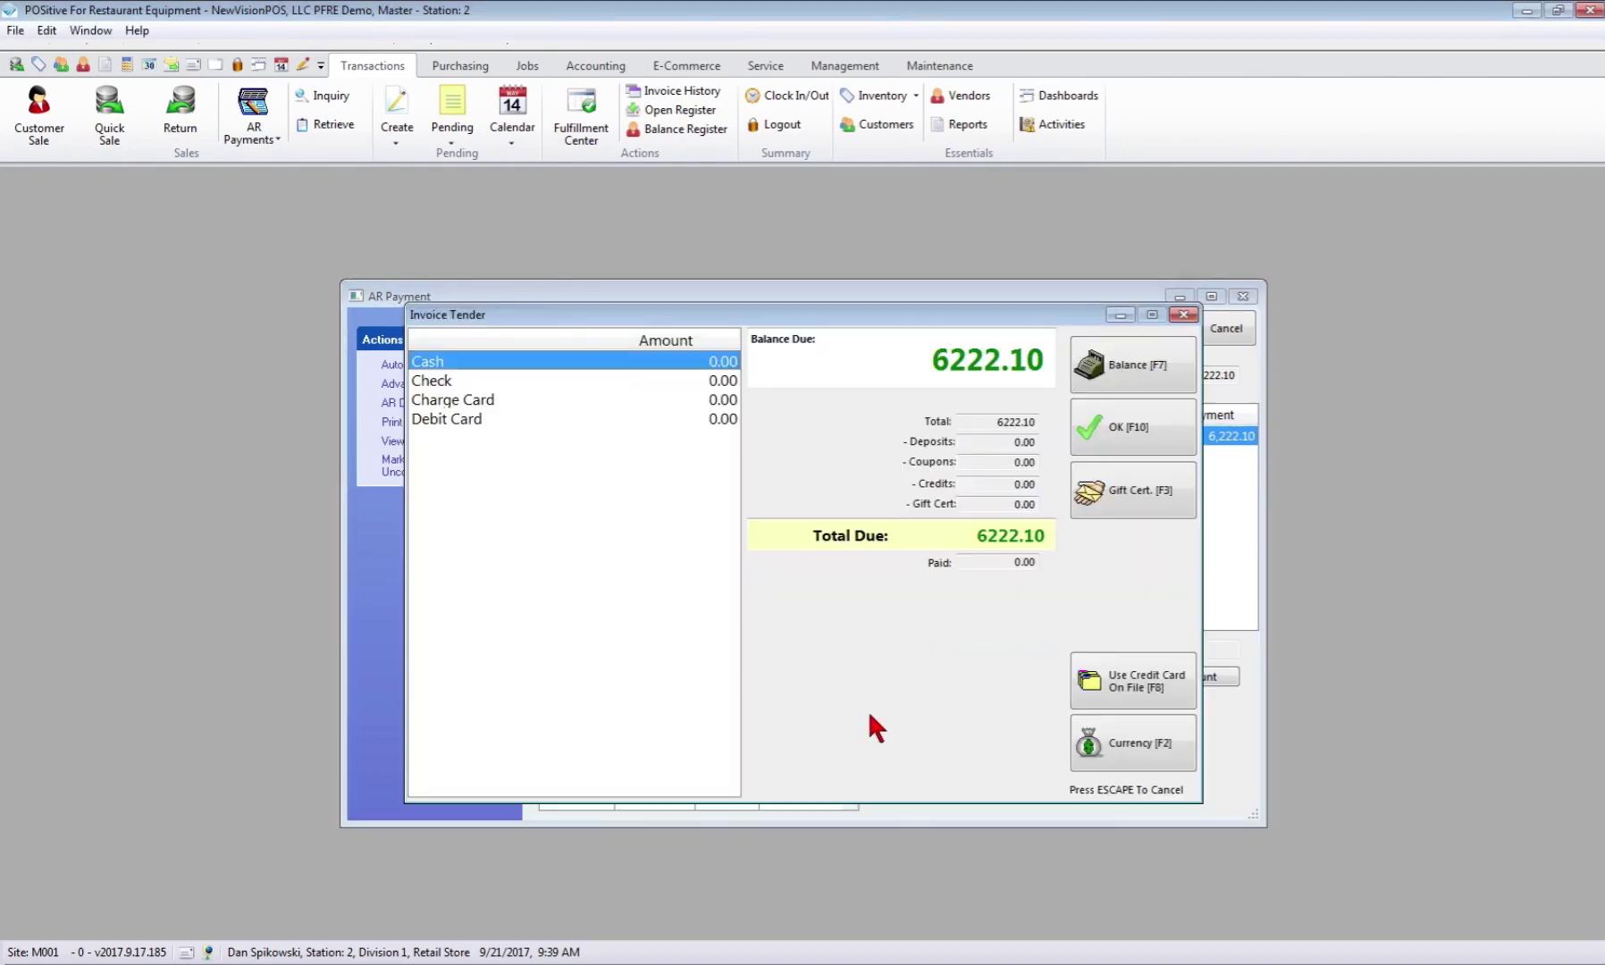
{"action": "left_click", "coordinate": [424, 382]}
{"action": "left_click", "coordinate": [1149, 438]}
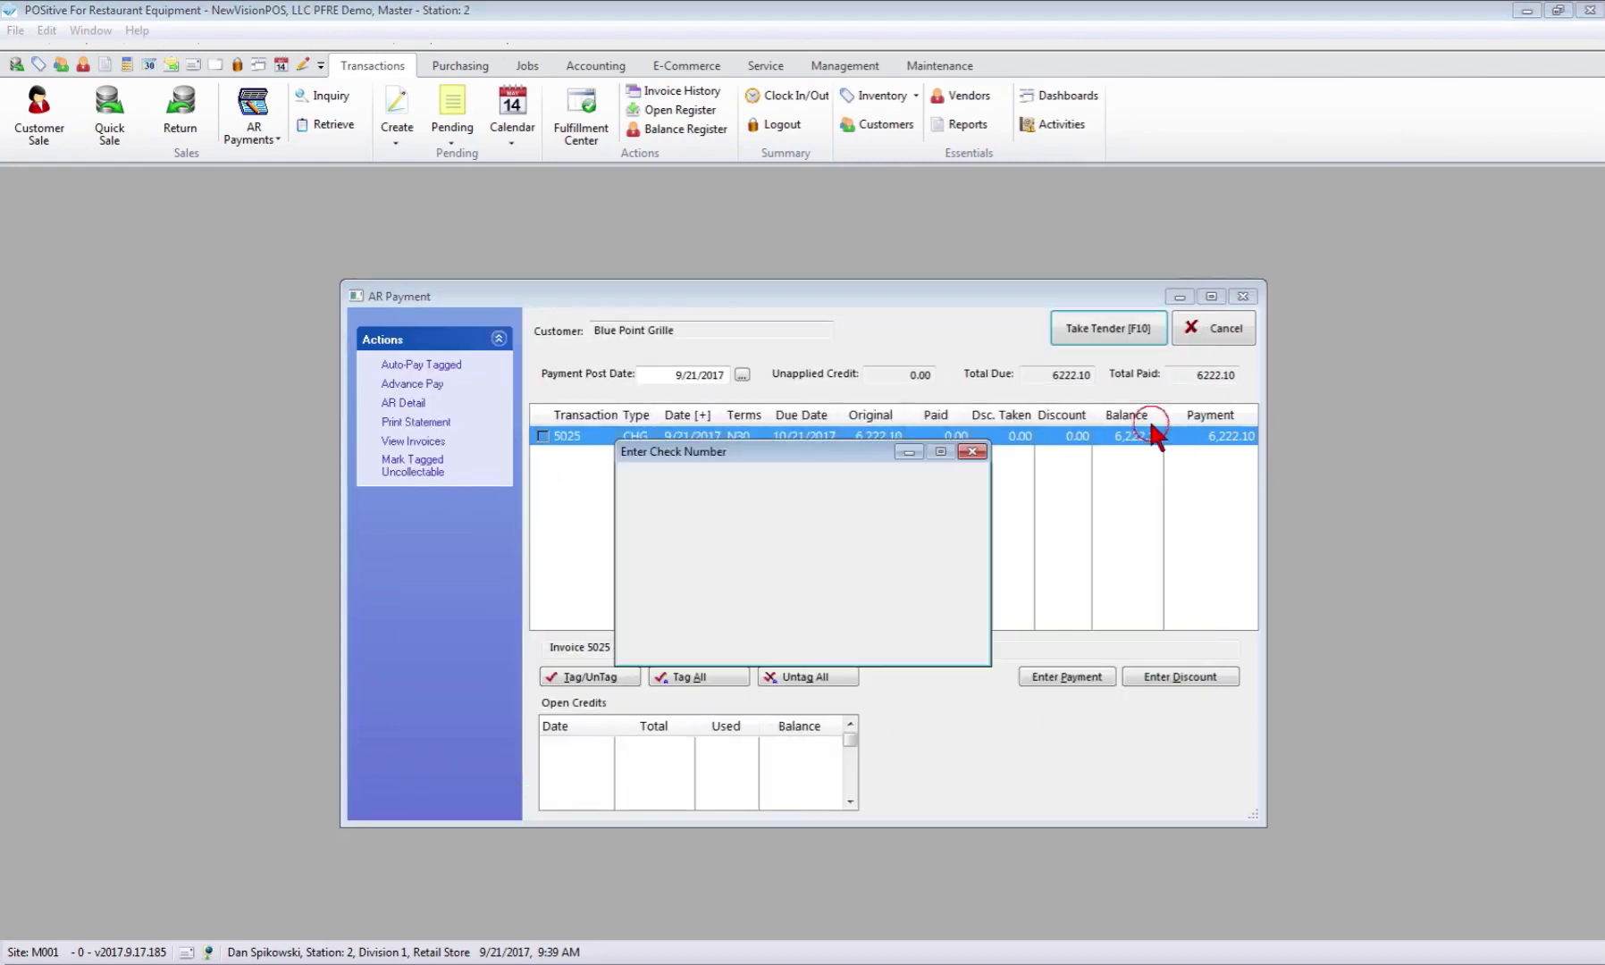
{"action": "type", "text": "5547"}
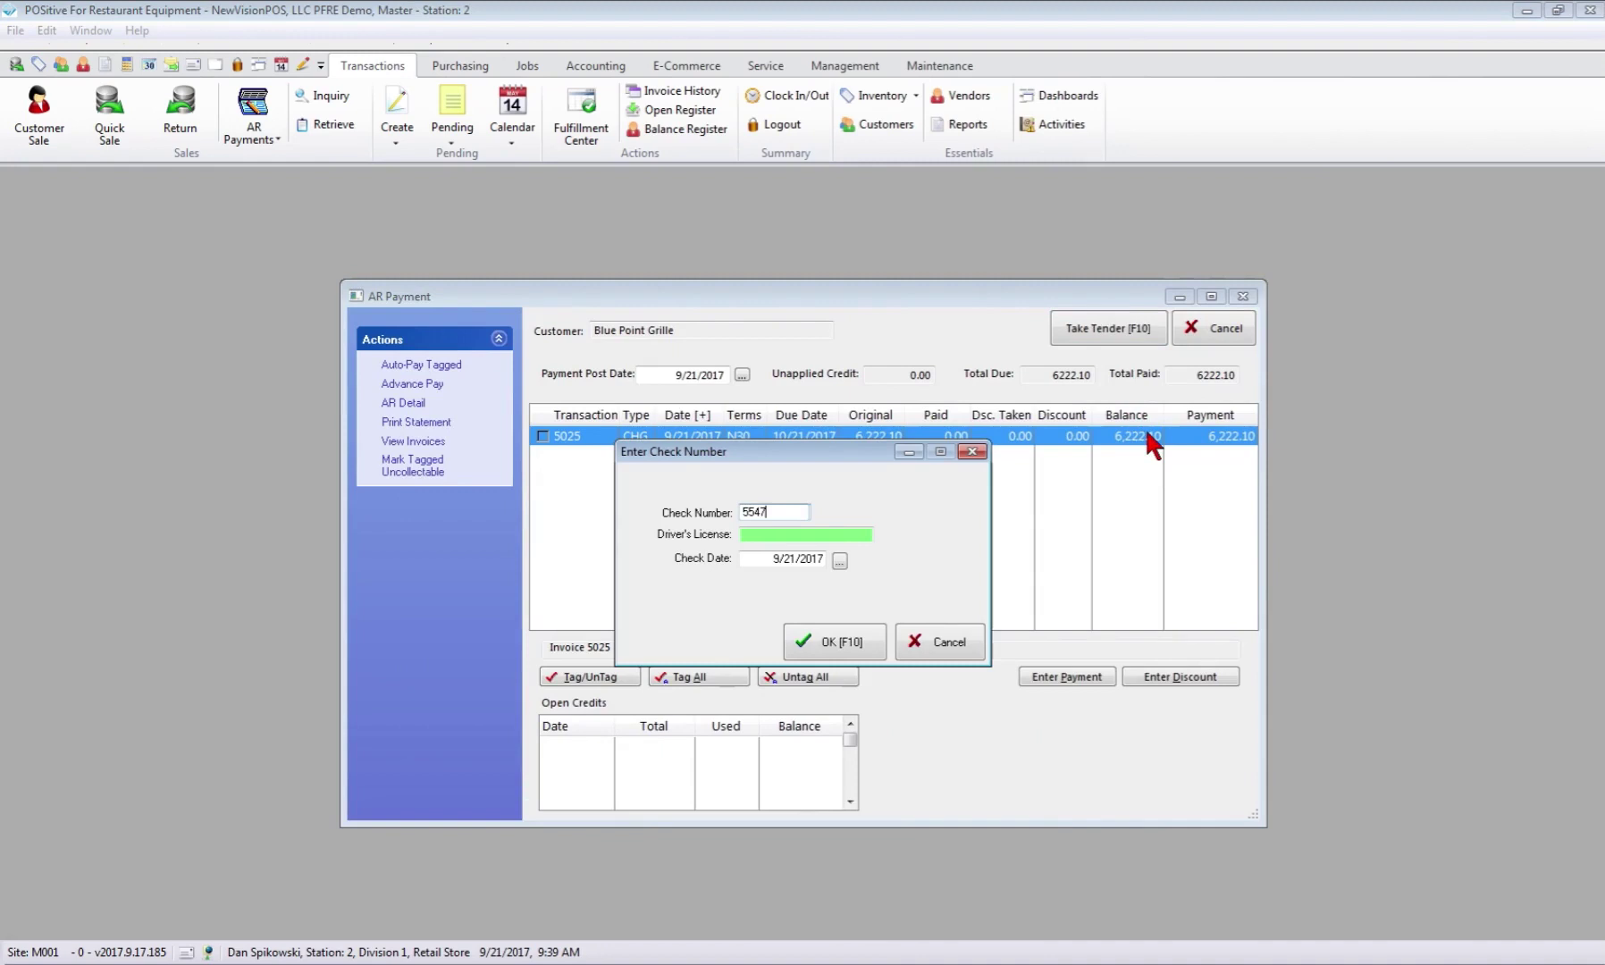
{"action": "left_click", "coordinate": [826, 640]}
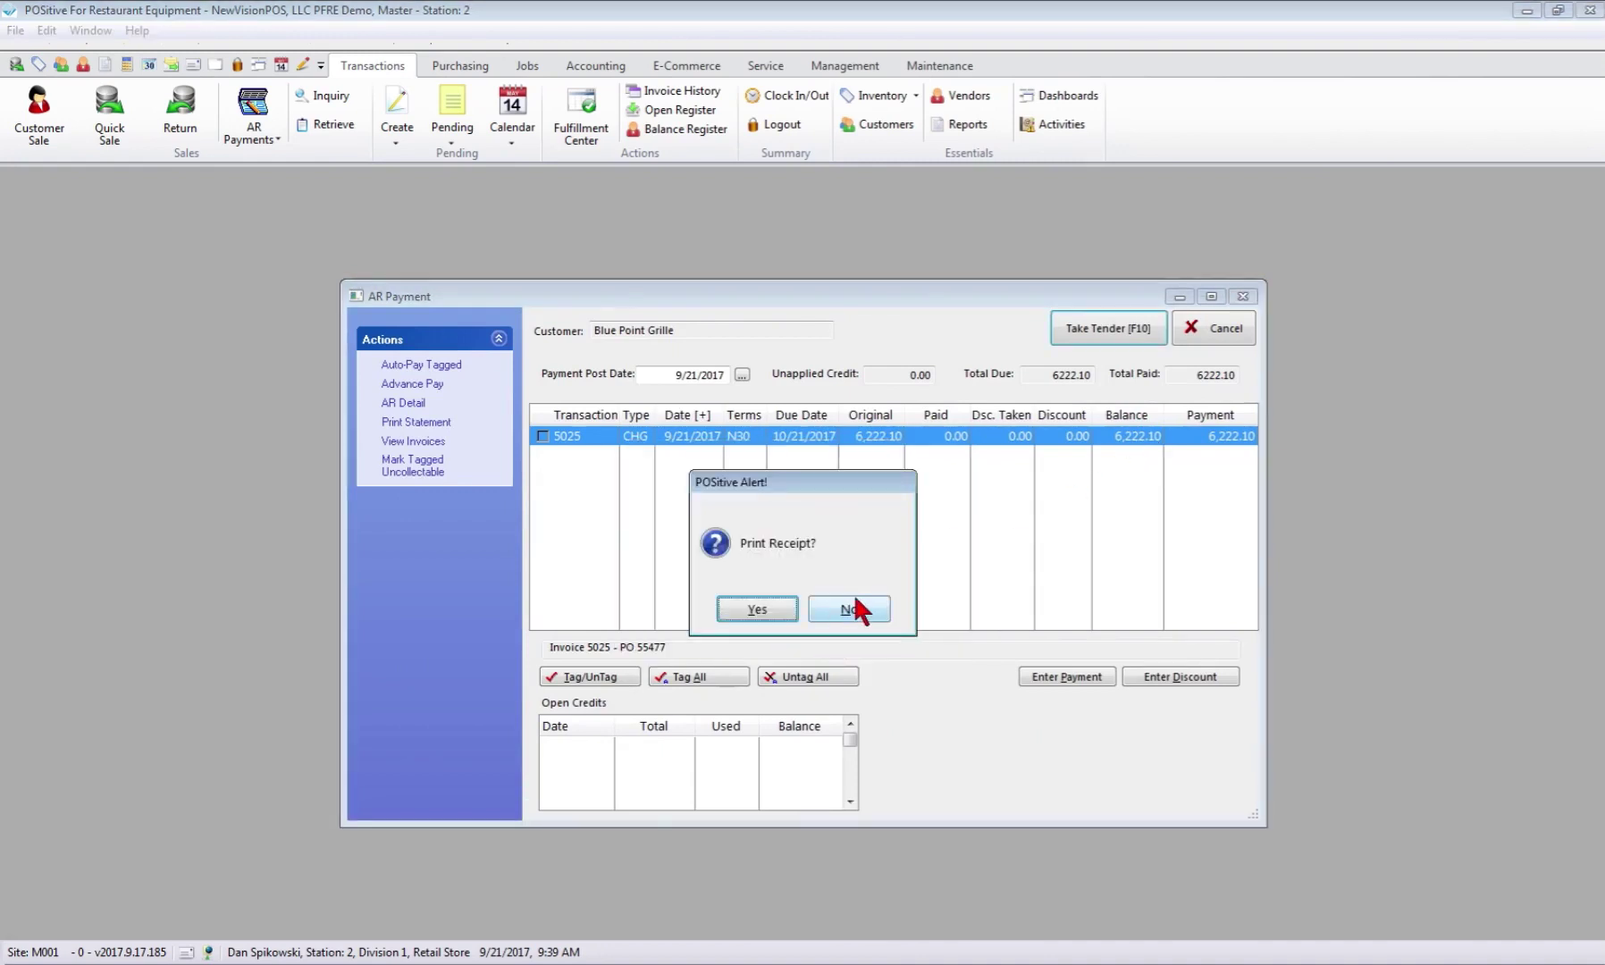
Preview the AR payment receipt, close the preview, and finish without selecting another customer
{"action": "left_click", "coordinate": [759, 607]}
{"action": "left_click", "coordinate": [729, 631]}
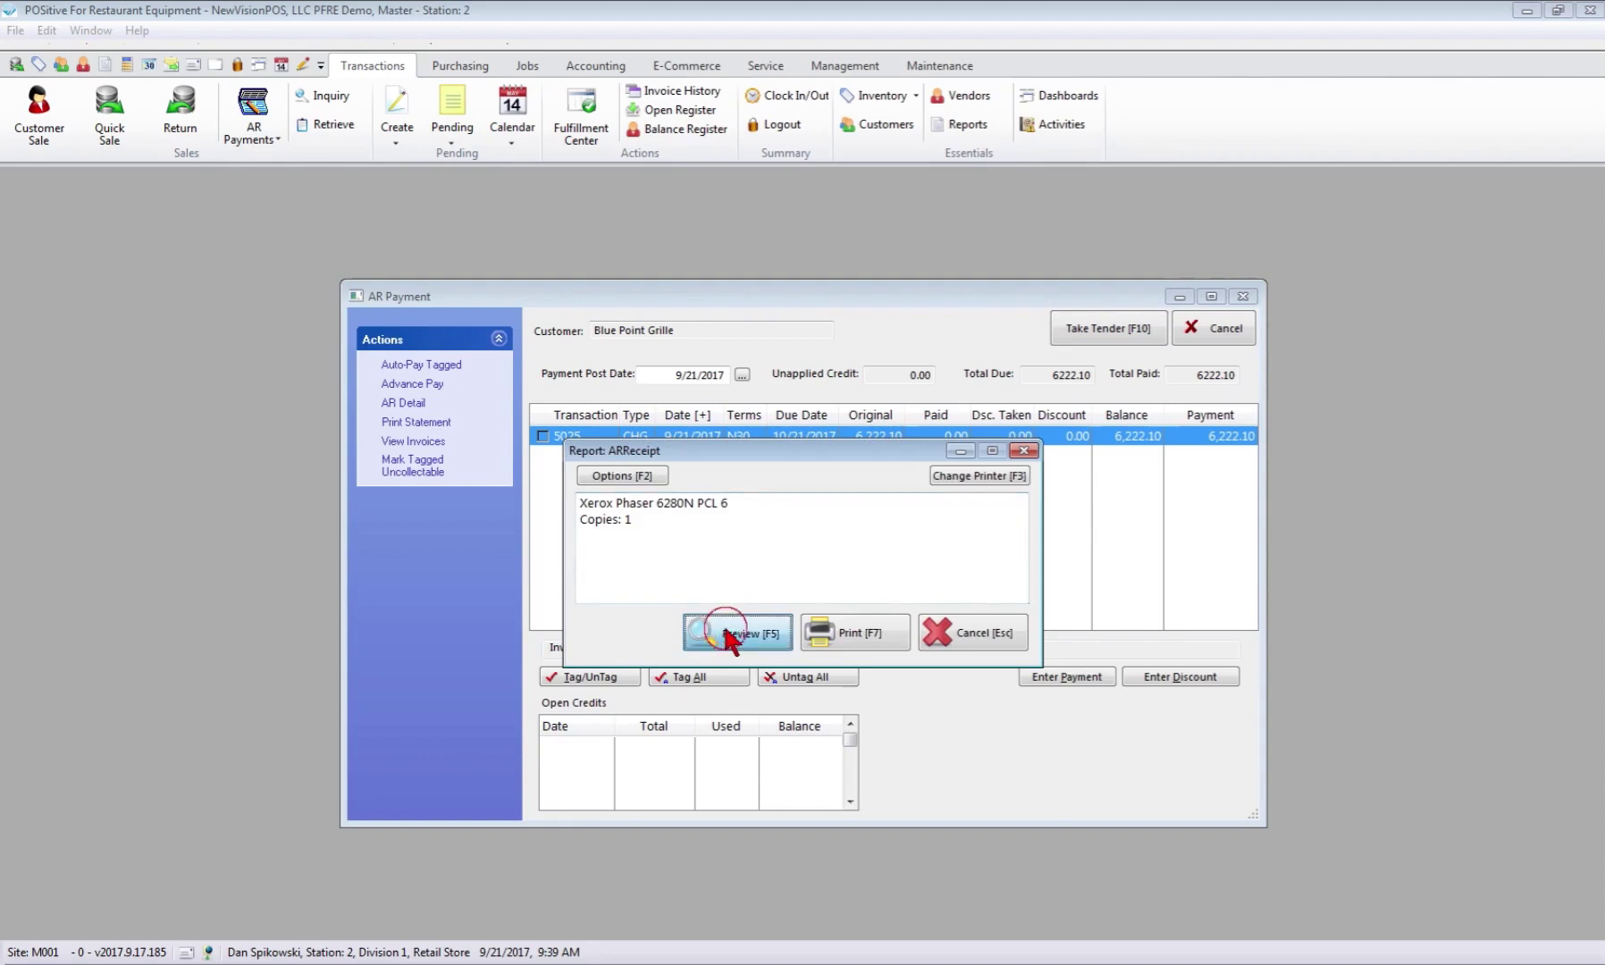
{"action": "left_click", "coordinate": [805, 468]}
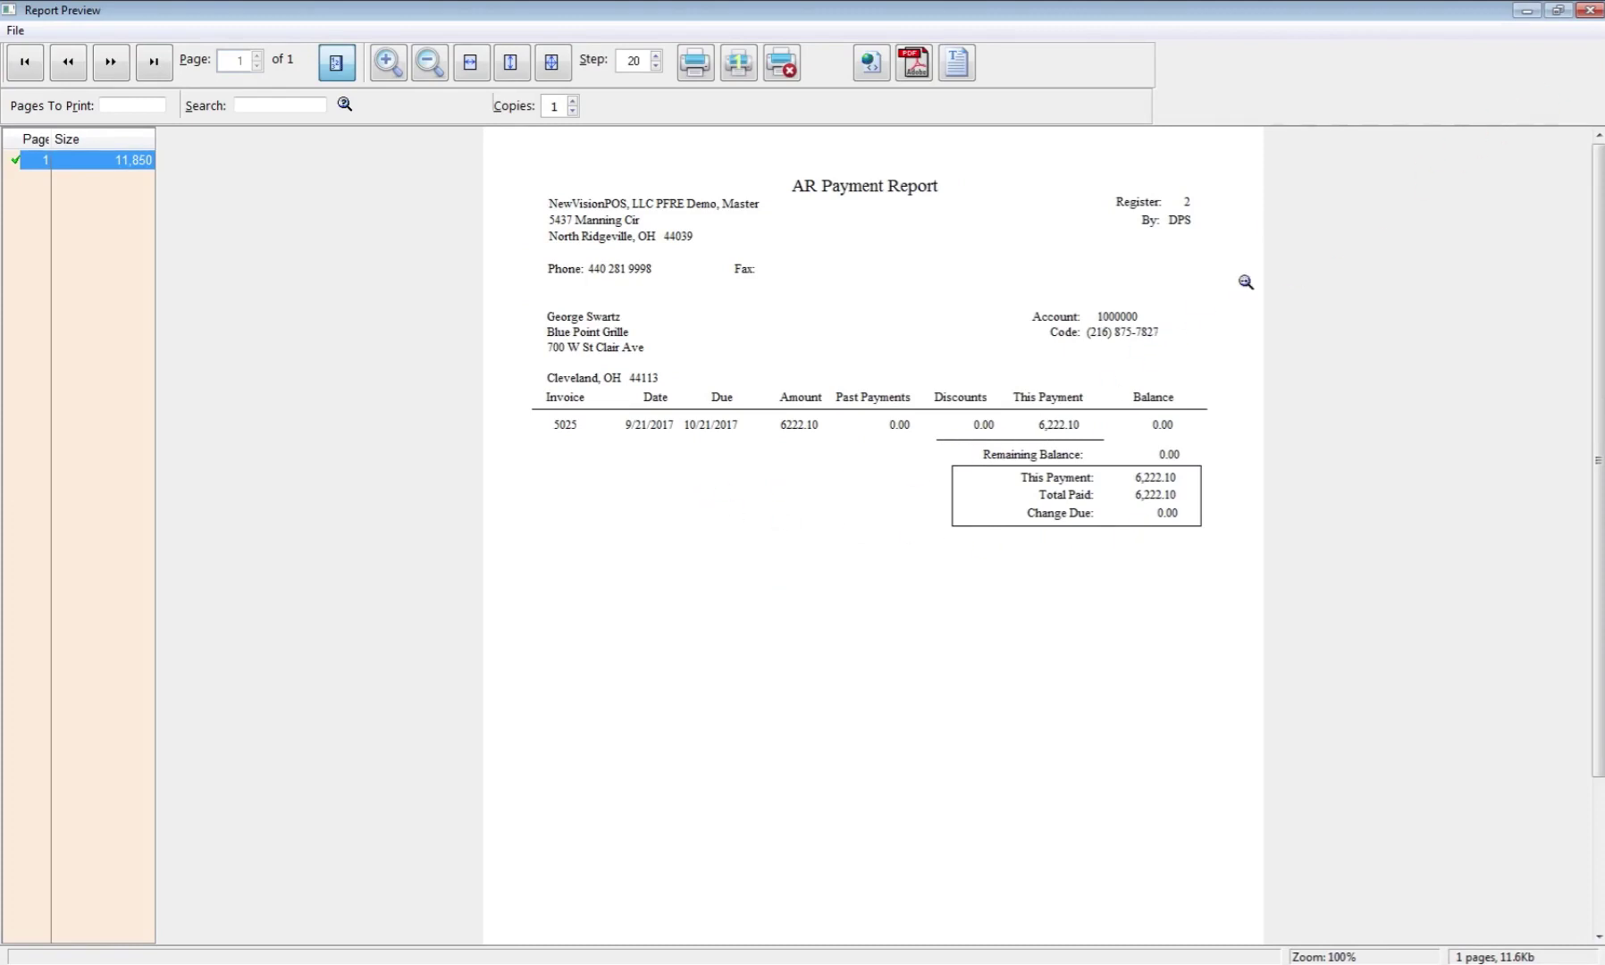
{"action": "left_click", "coordinate": [1589, 11]}
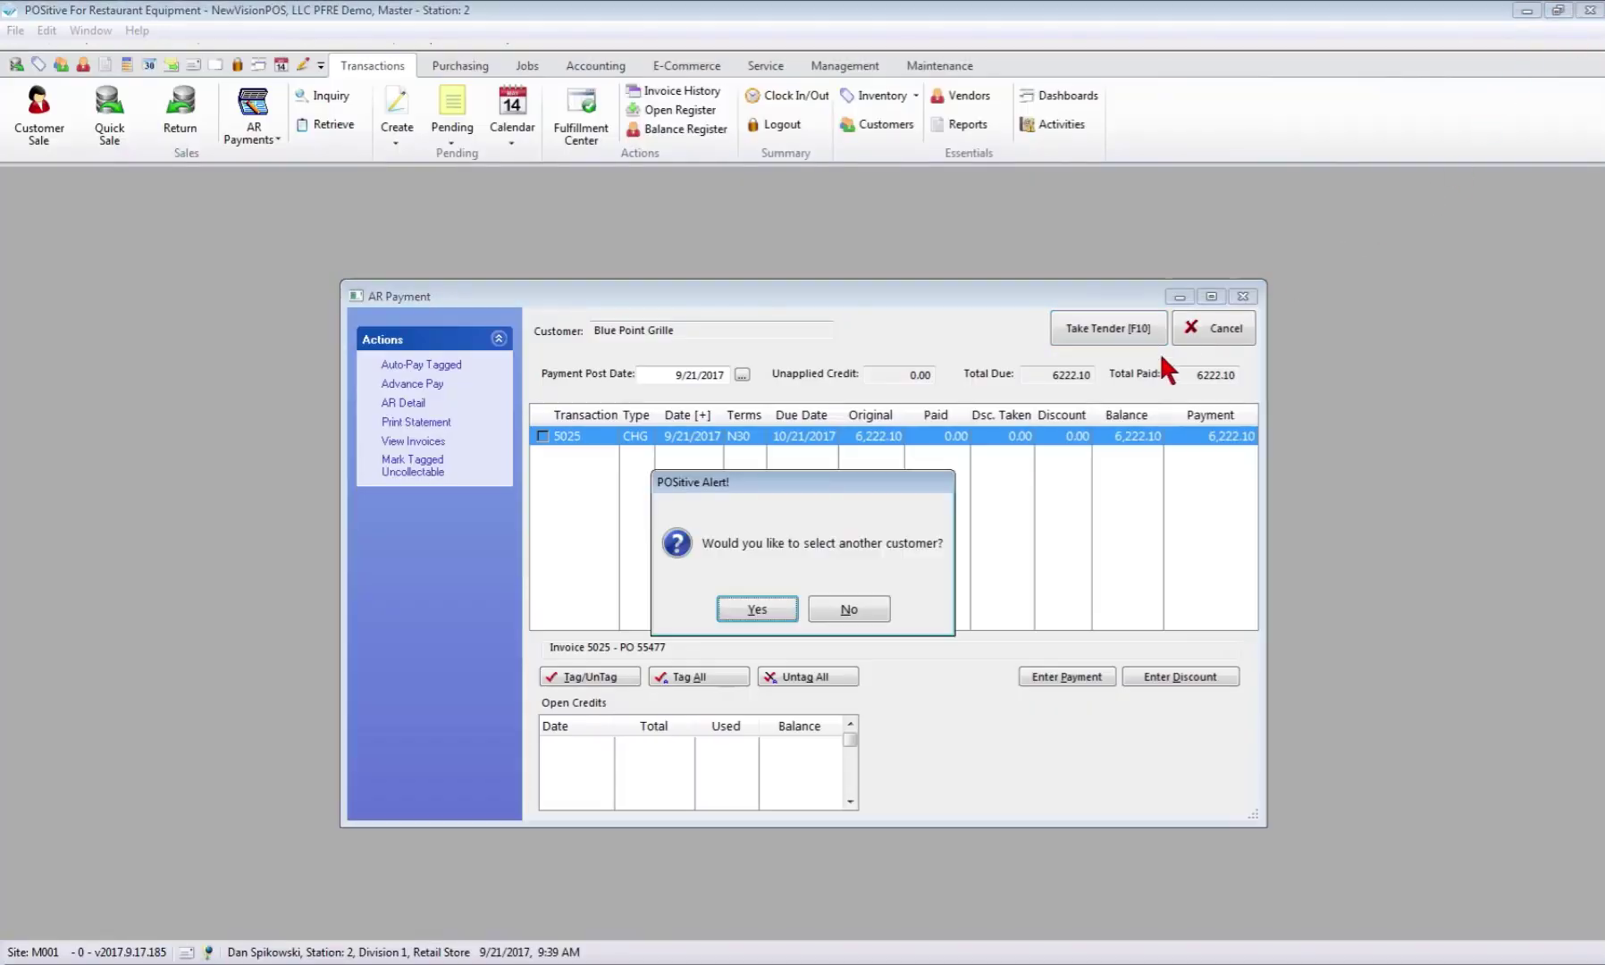
{"action": "left_click", "coordinate": [847, 611]}
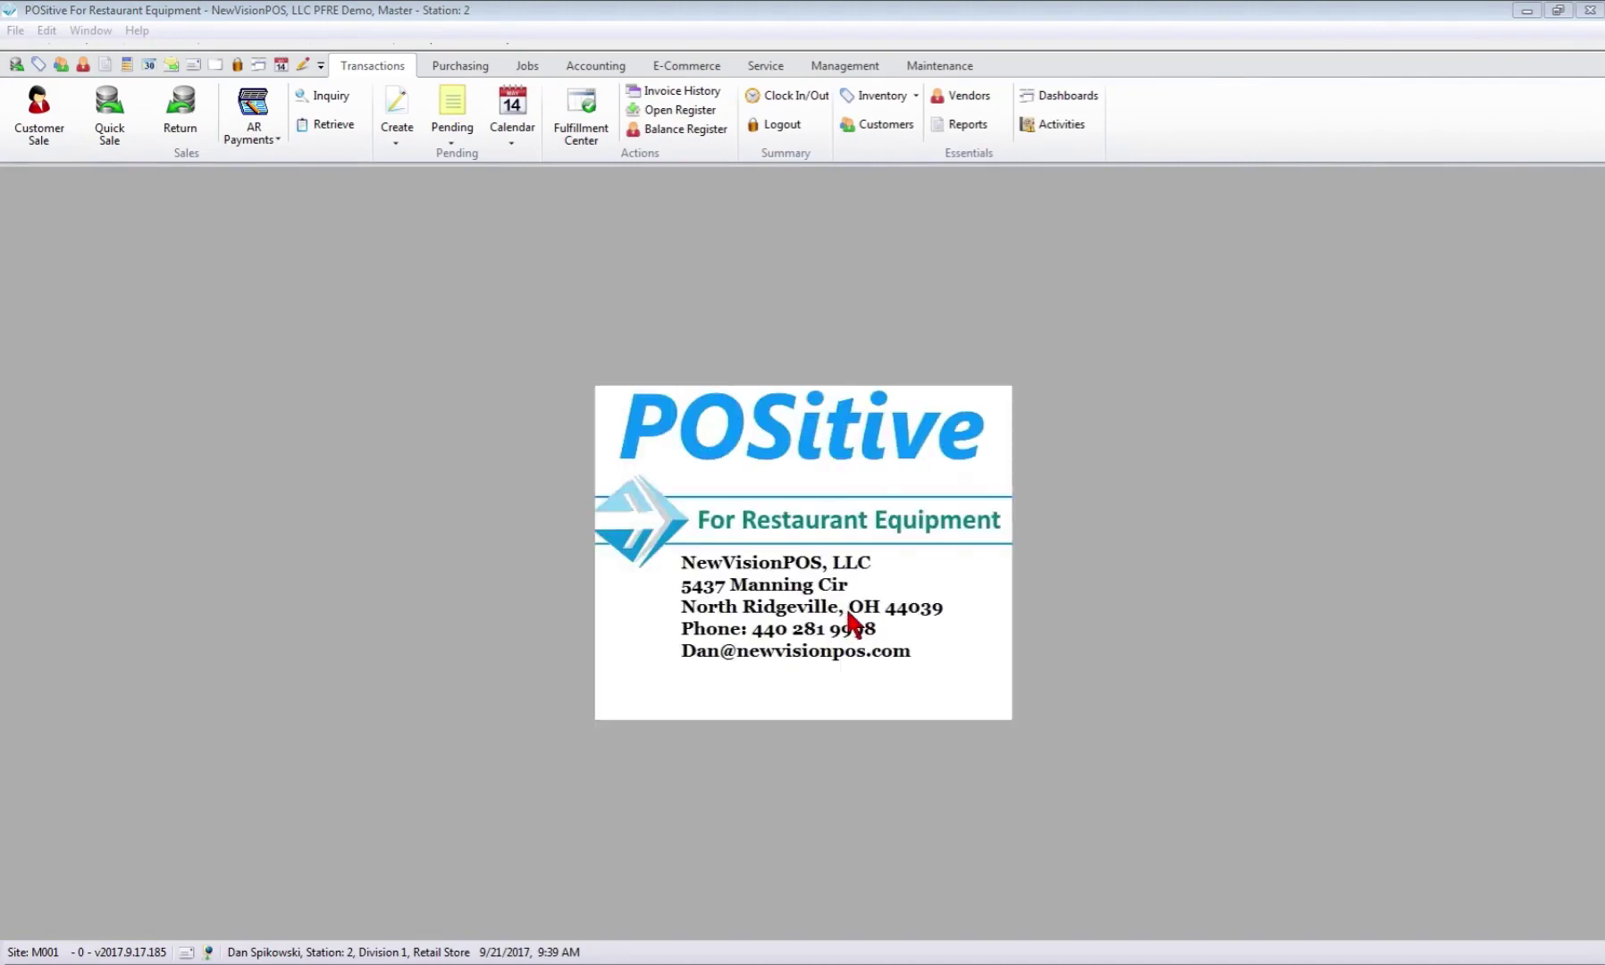
Open the Batch AR Payments entry form to view its check and invoice fields, and cancel it
{"action": "left_click", "coordinate": [253, 132]}
{"action": "left_click", "coordinate": [280, 179]}
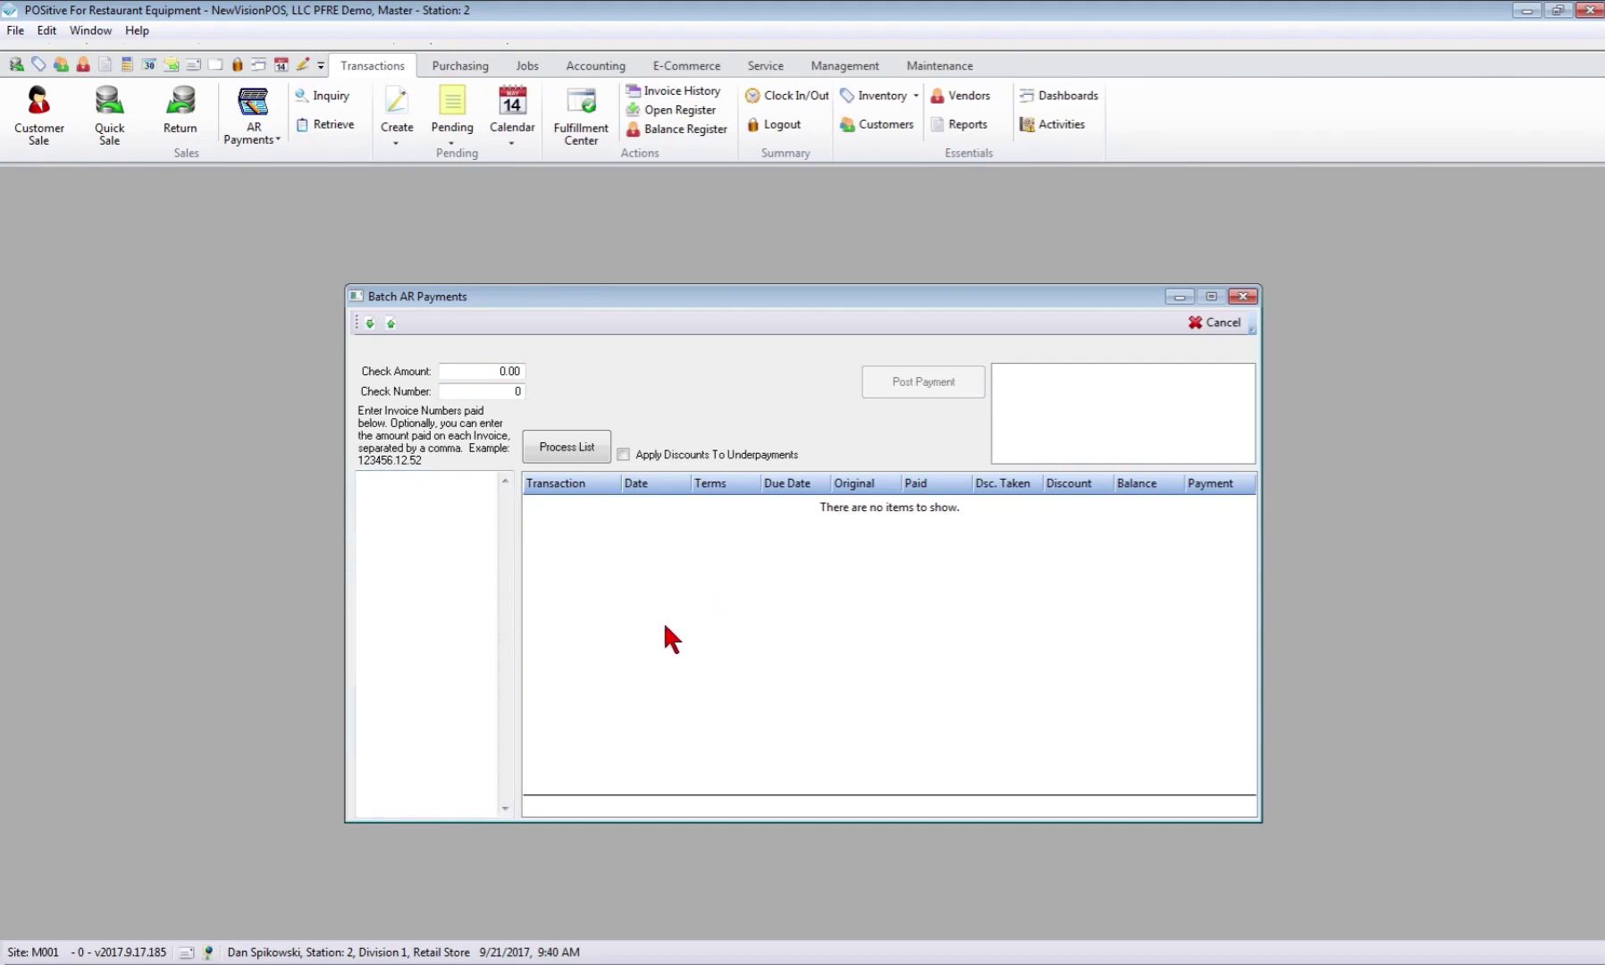
{"action": "left_click", "coordinate": [1224, 324]}
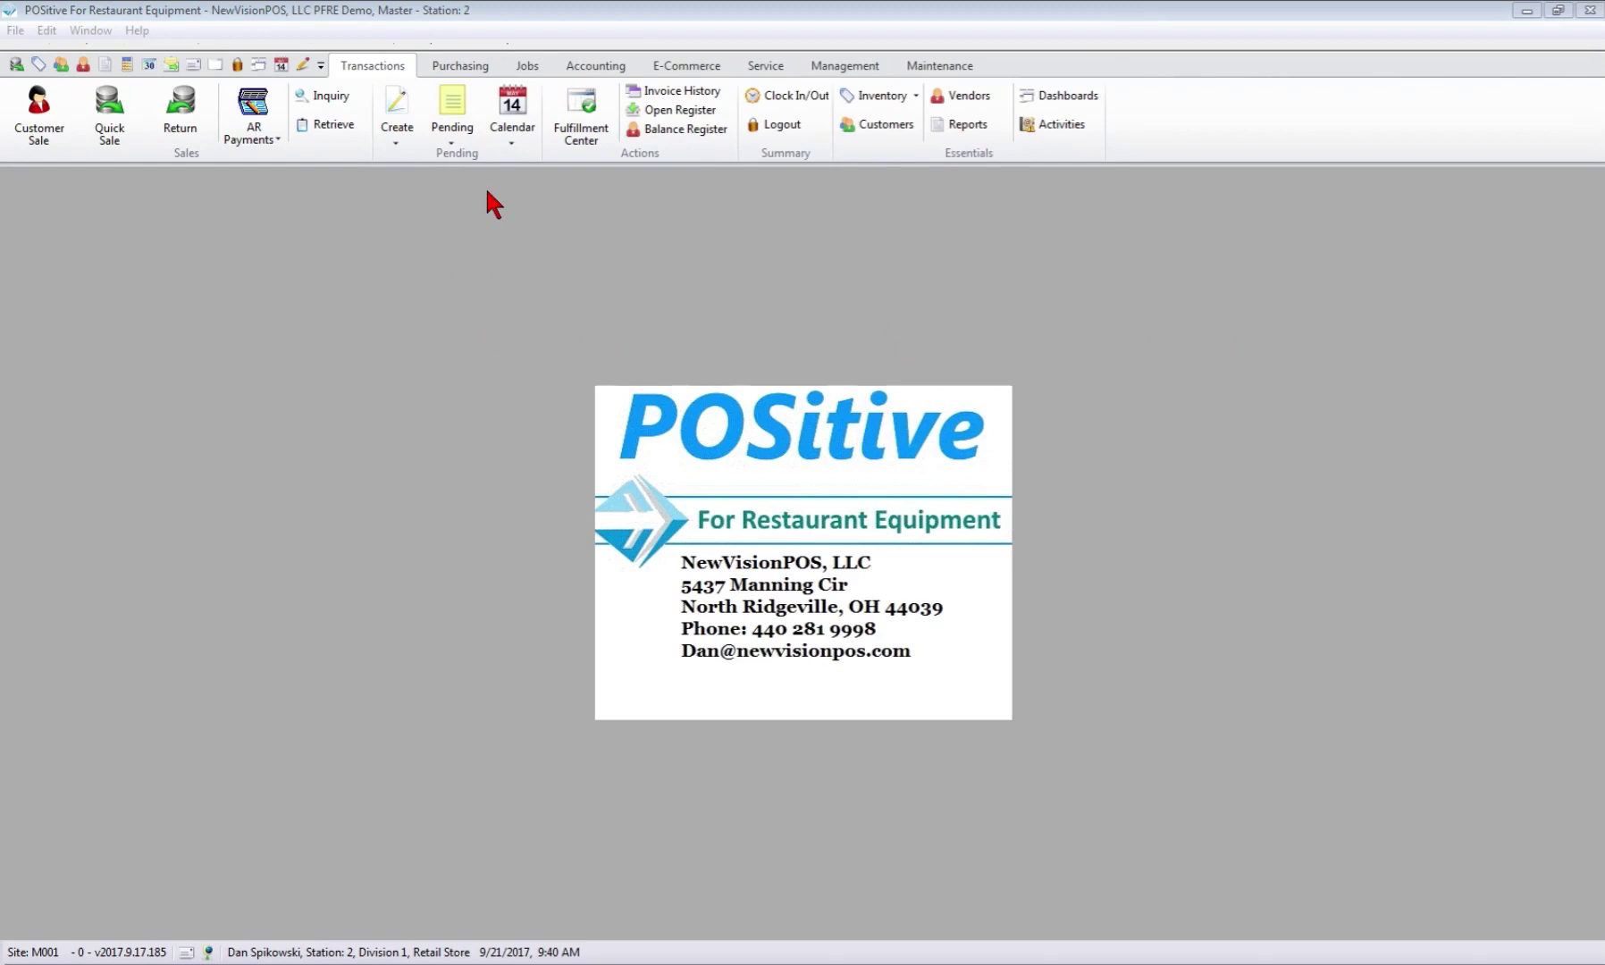
View the list of job cost codes and their types, and close it
{"action": "left_click", "coordinate": [526, 67]}
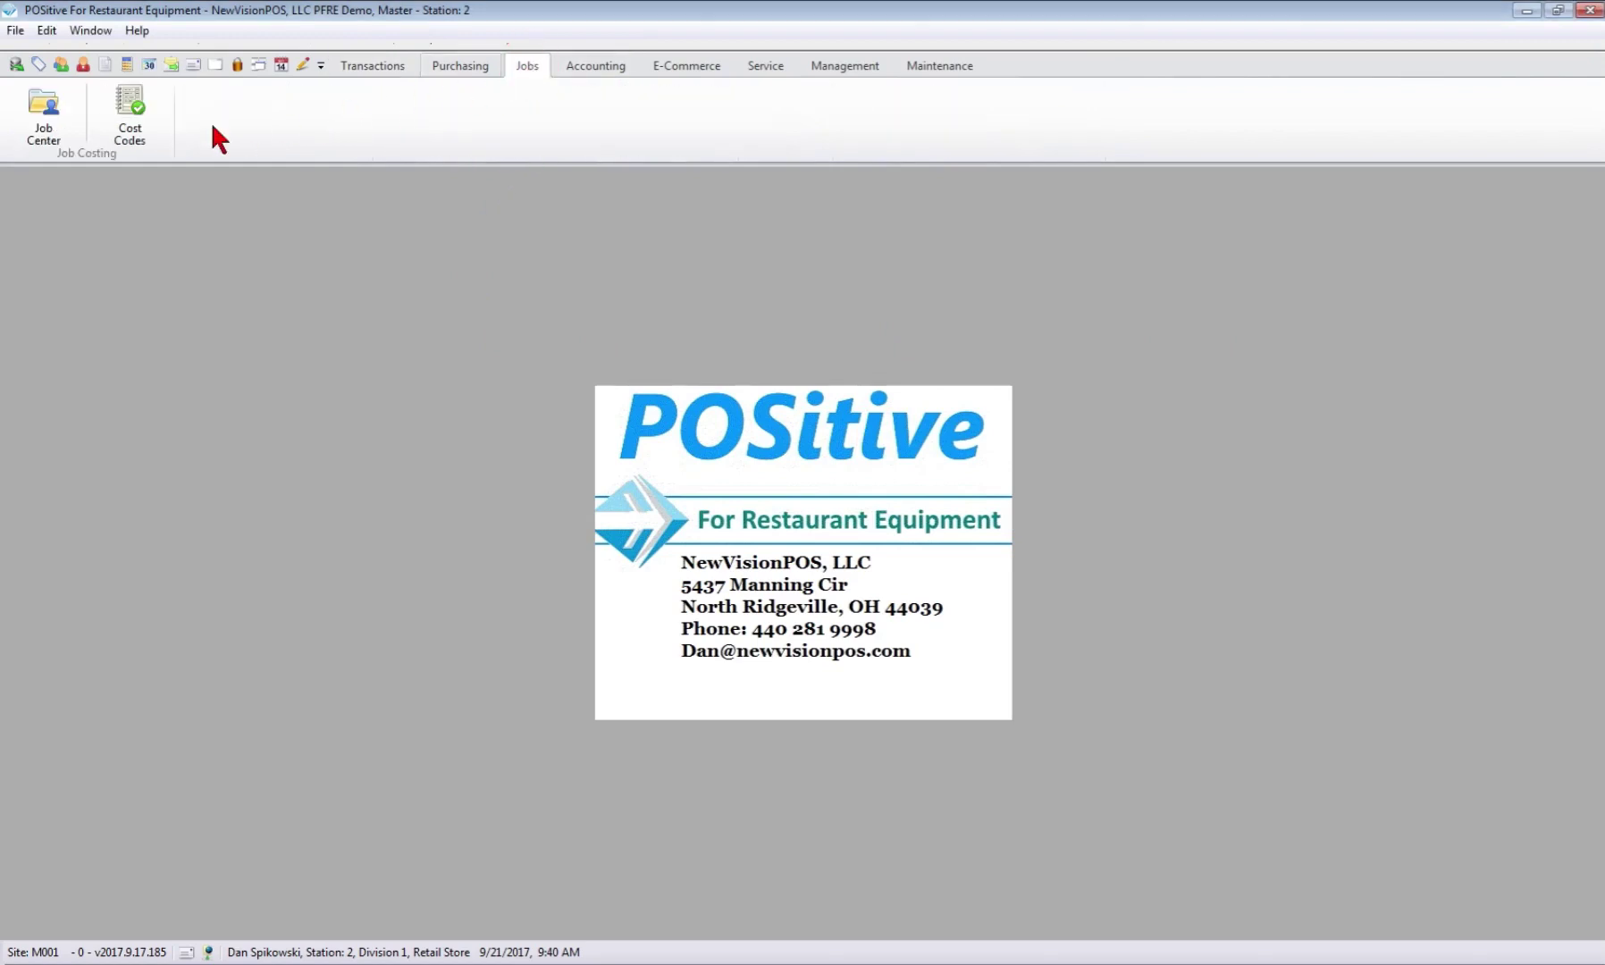
{"action": "left_click", "coordinate": [130, 112]}
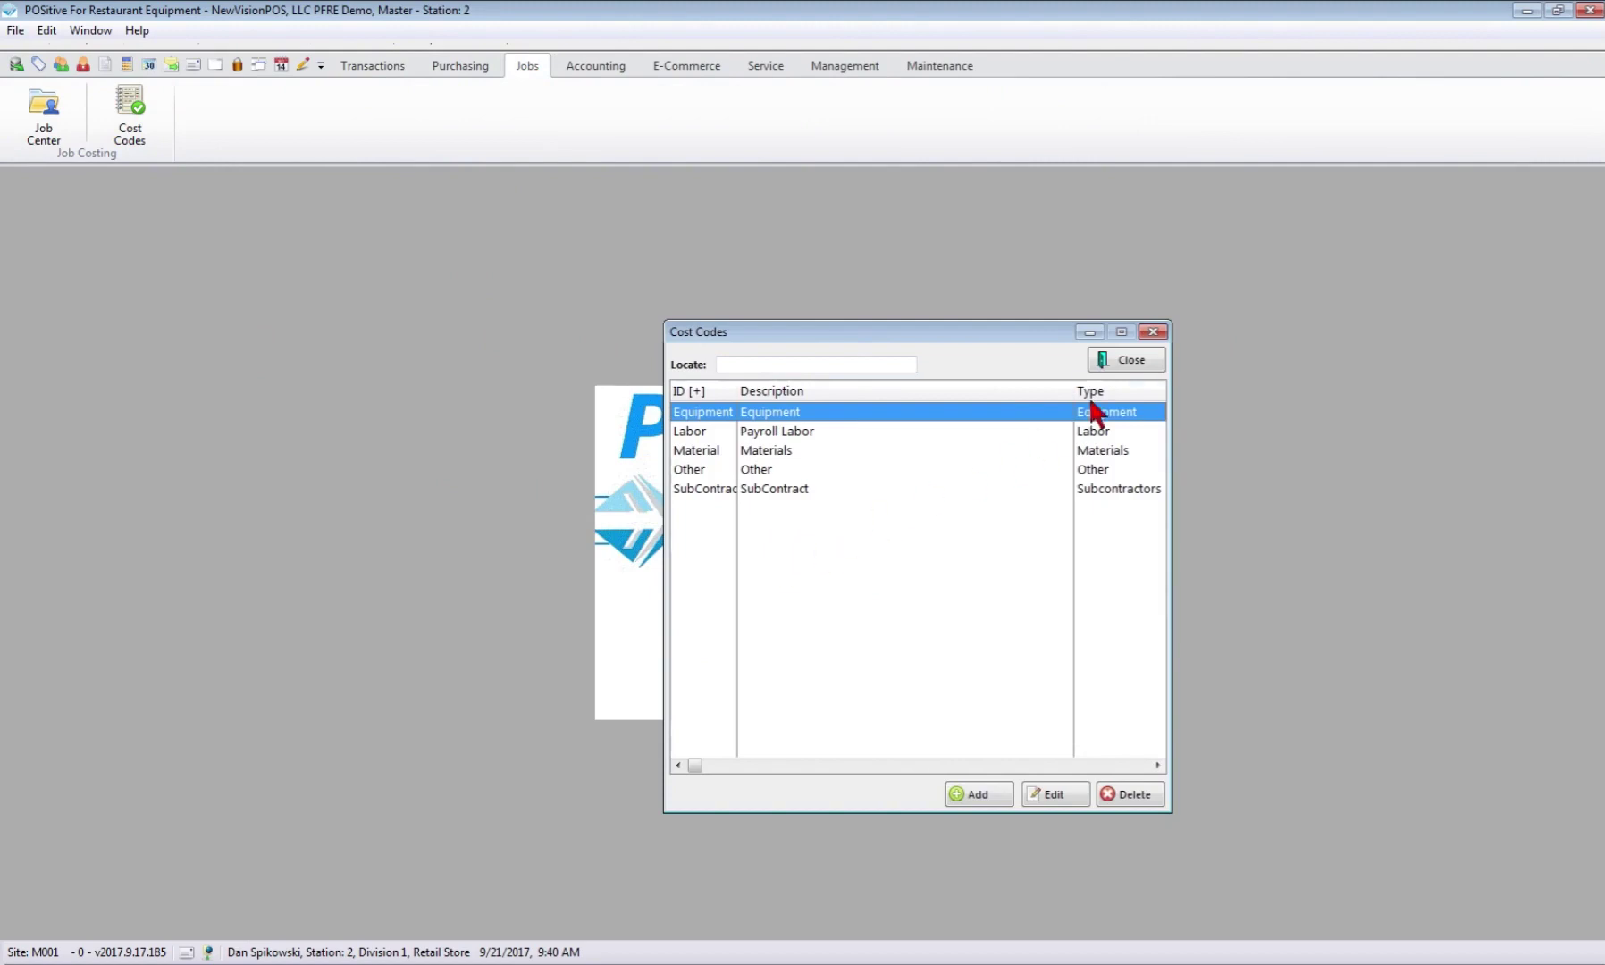
{"action": "left_click", "coordinate": [1127, 362]}
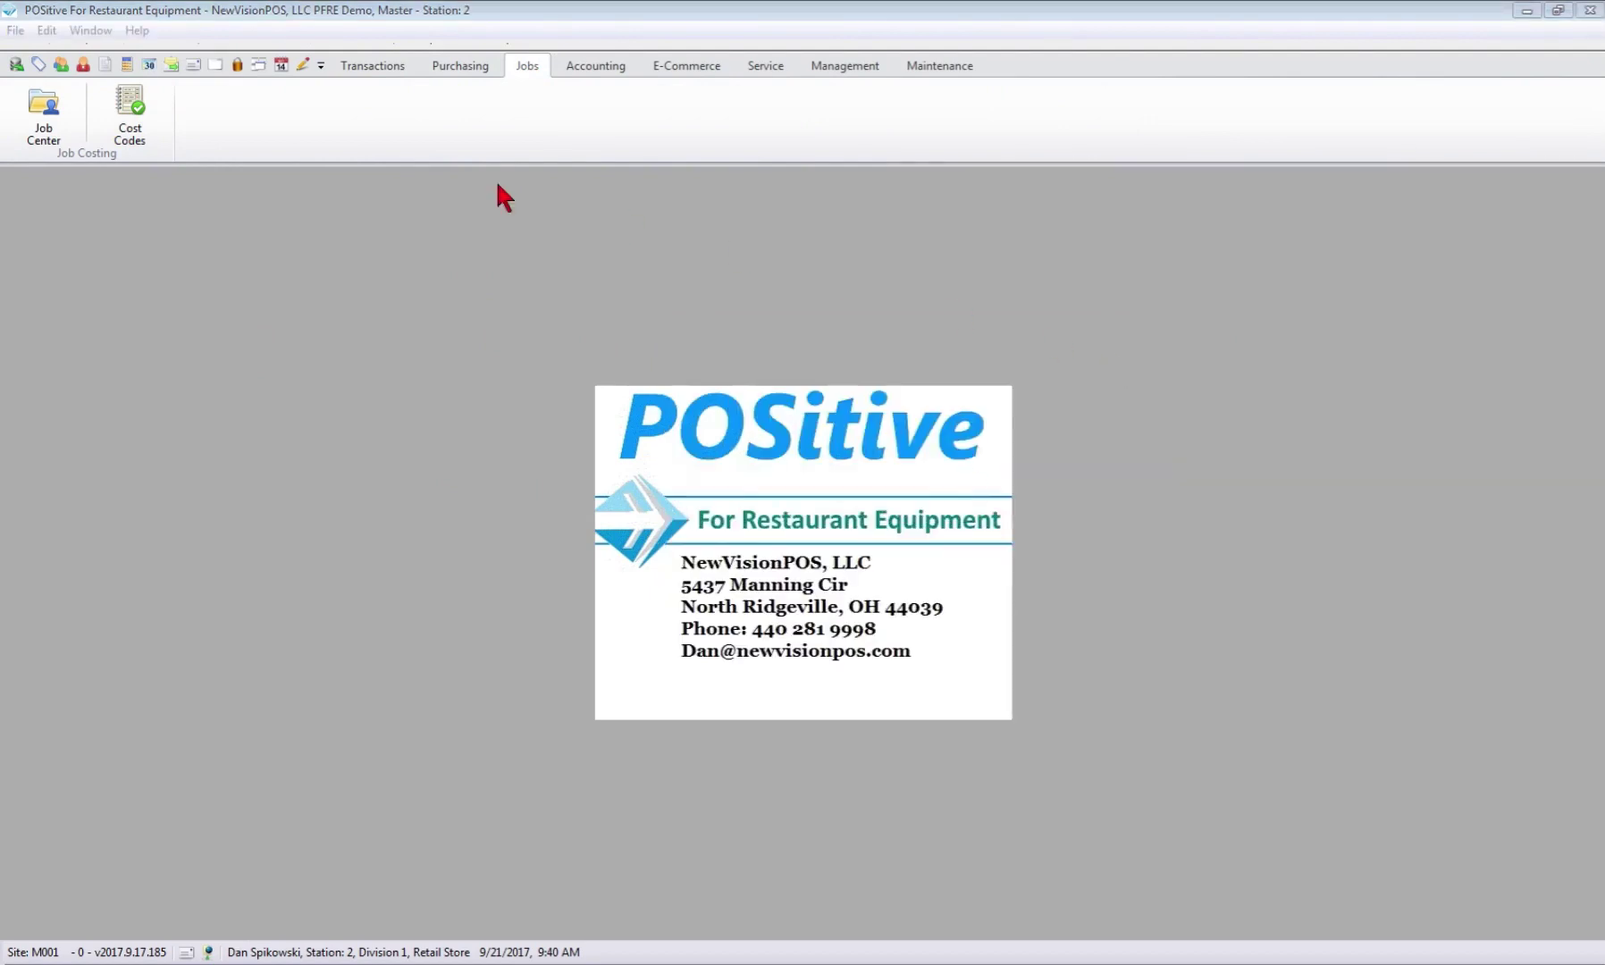
Open the Job Cost Center and review the pending Cabin Club Reachin job's orders, profitability and income summary
{"action": "left_click", "coordinate": [45, 115]}
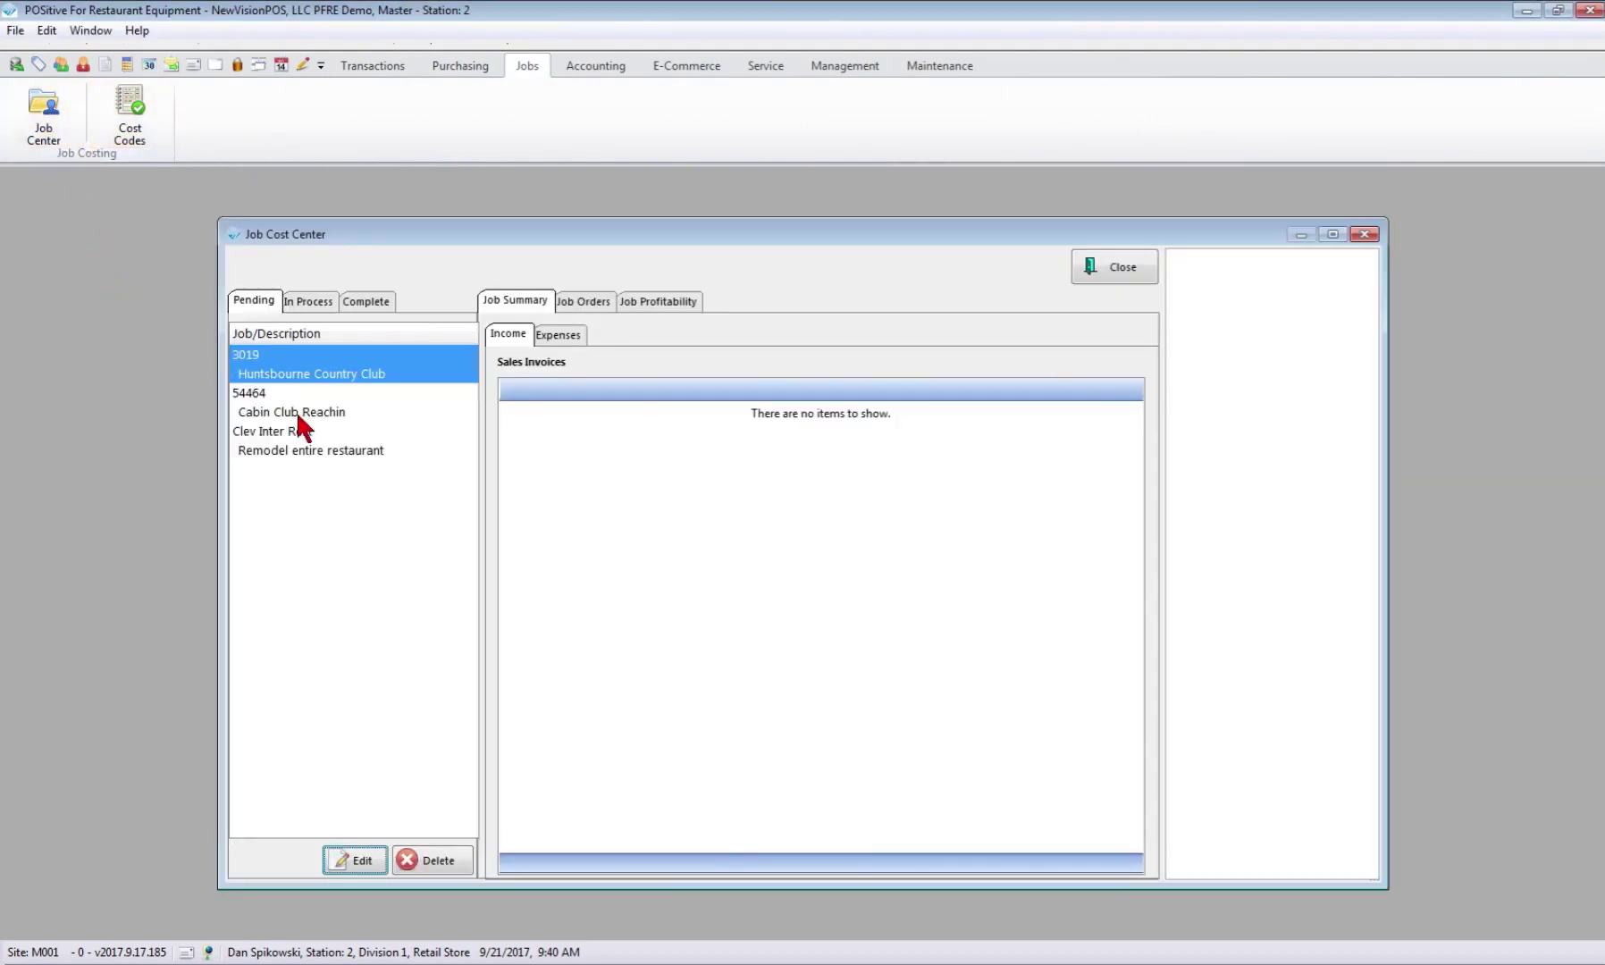
{"action": "left_click", "coordinate": [284, 414]}
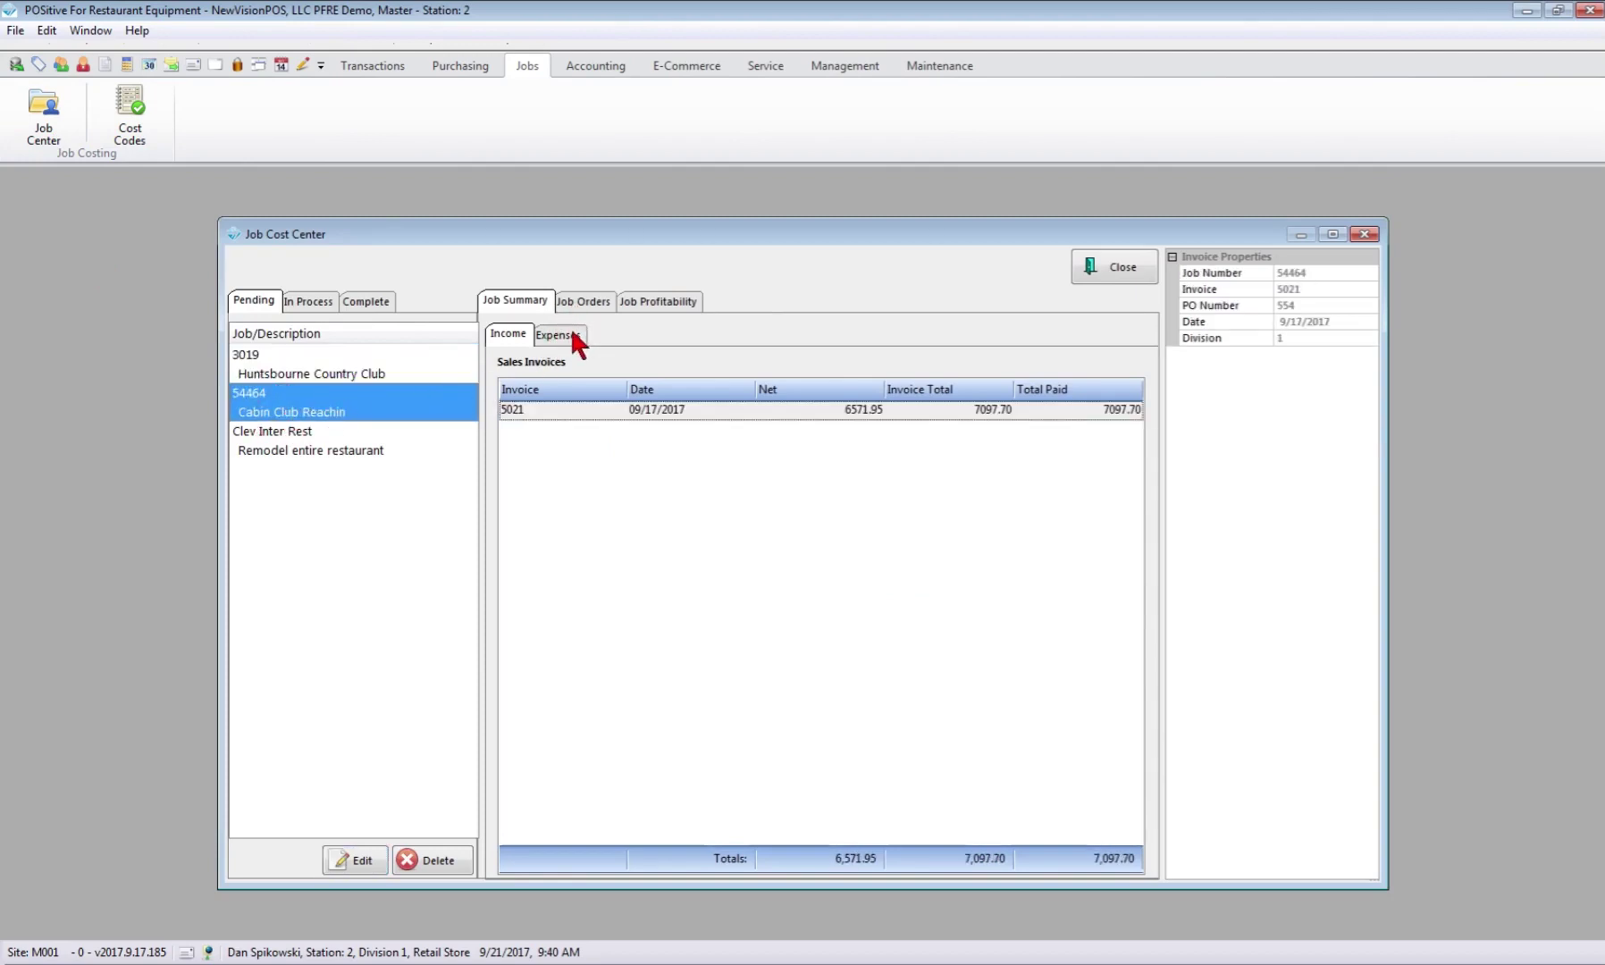
{"action": "left_click", "coordinate": [585, 304]}
{"action": "left_click", "coordinate": [650, 304]}
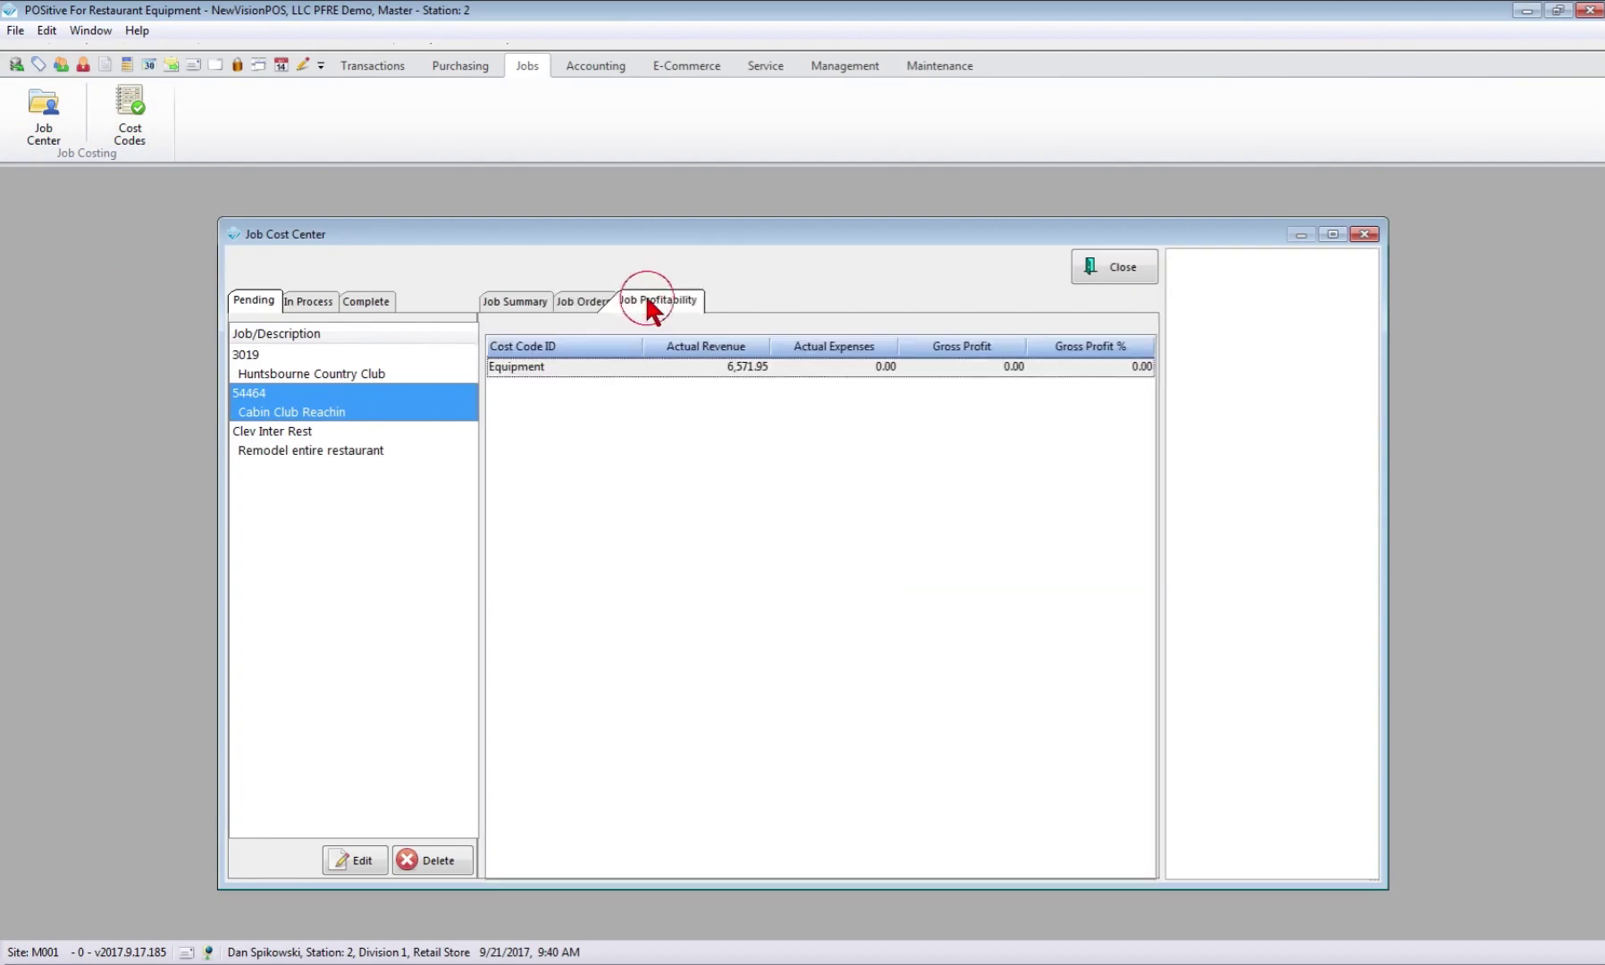
{"action": "left_click", "coordinate": [525, 301]}
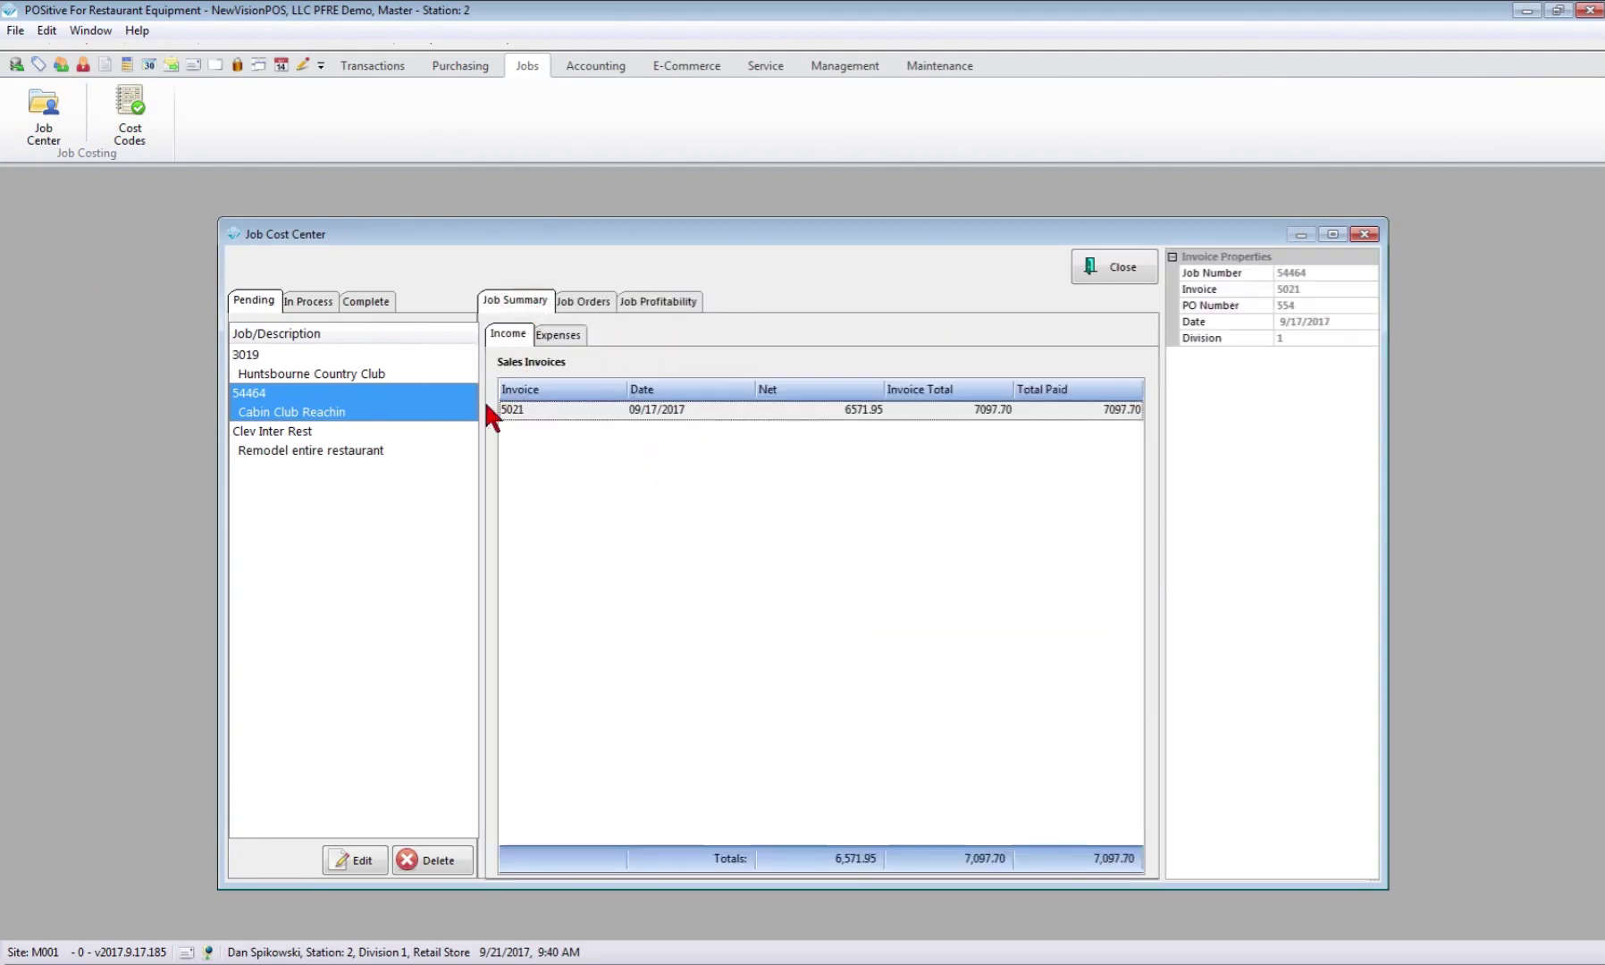
Review the orders and profitability of the in-process House of Blues Restock job, and close the Job Cost Center
{"action": "left_click", "coordinate": [313, 300]}
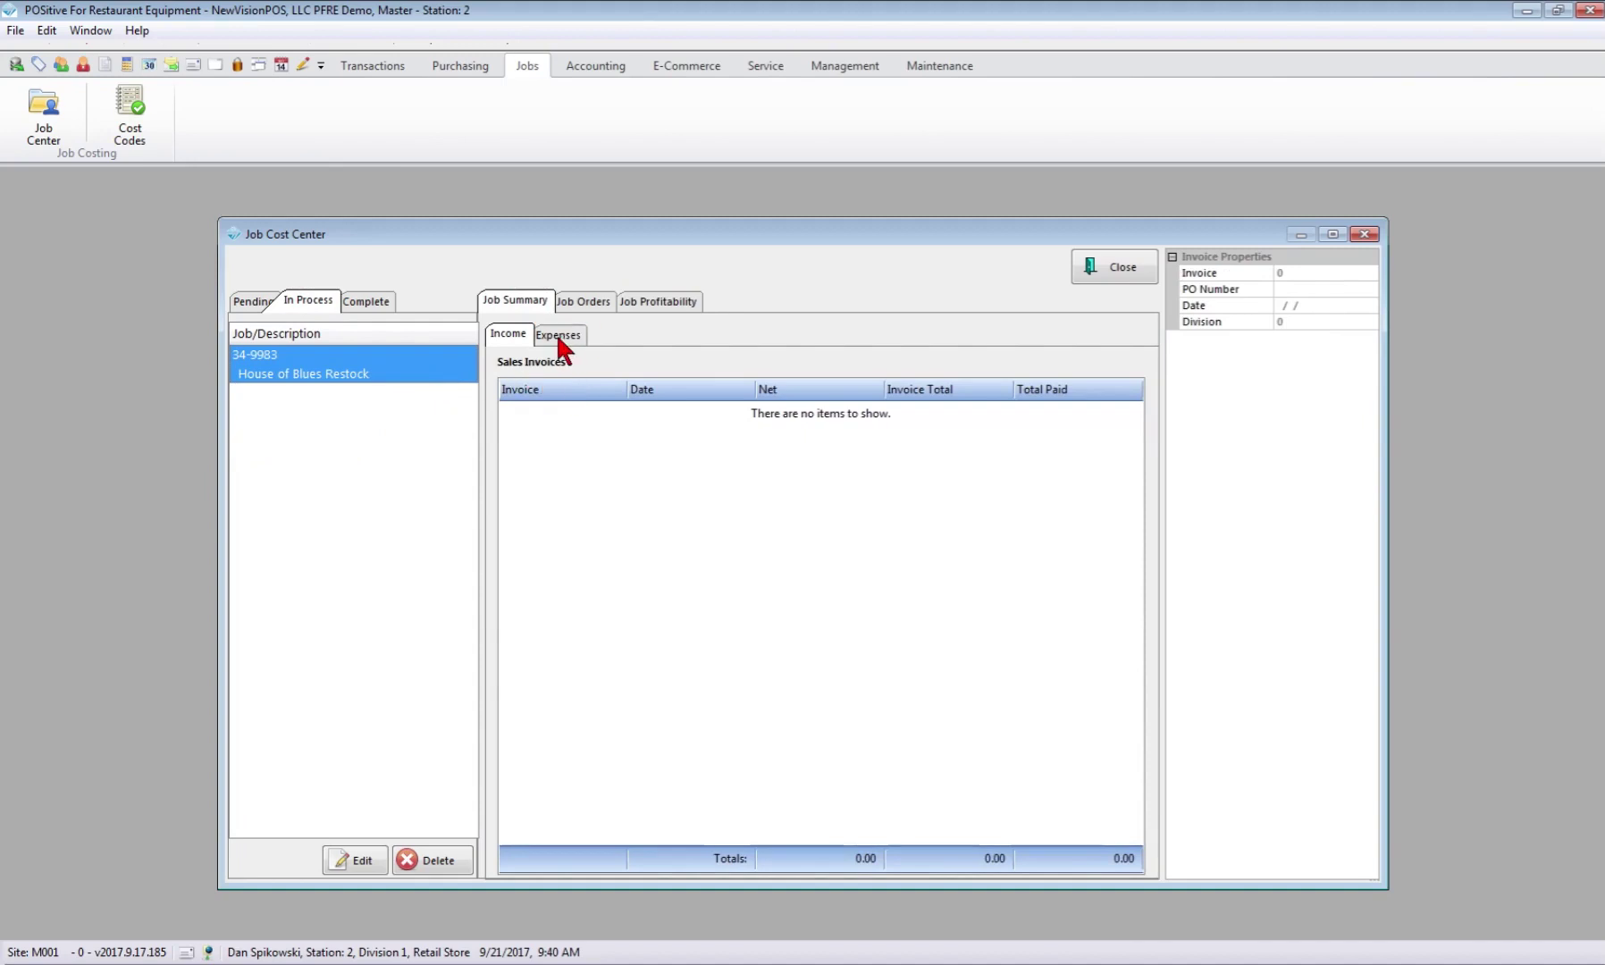
{"action": "left_click", "coordinate": [576, 305]}
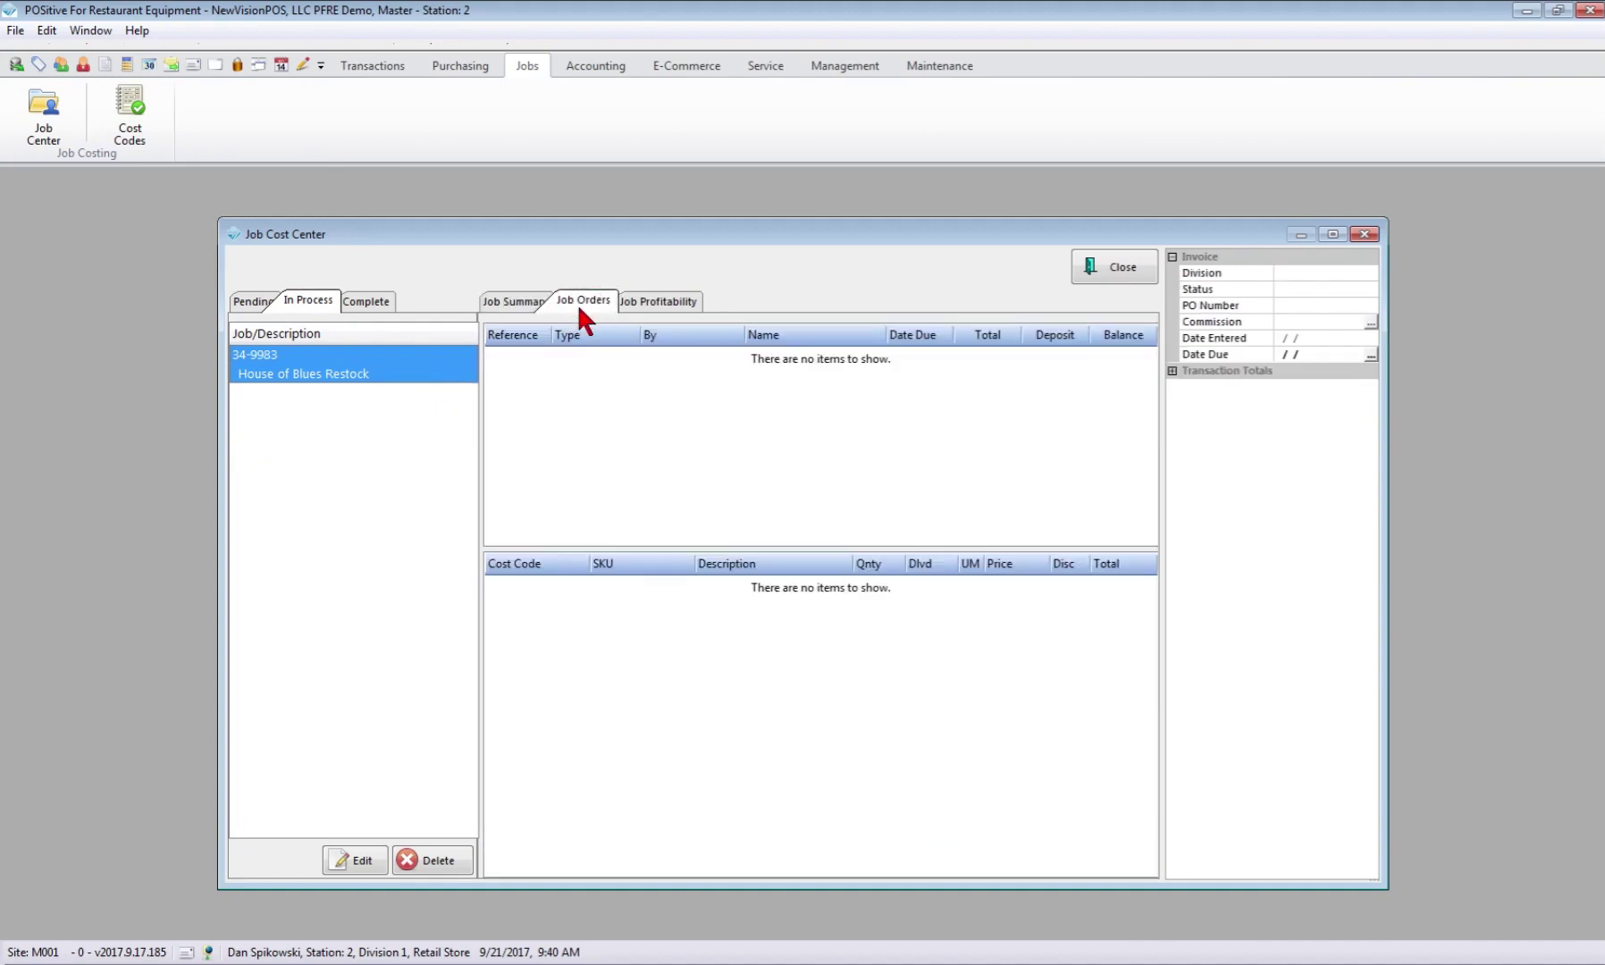
{"action": "left_click", "coordinate": [657, 304]}
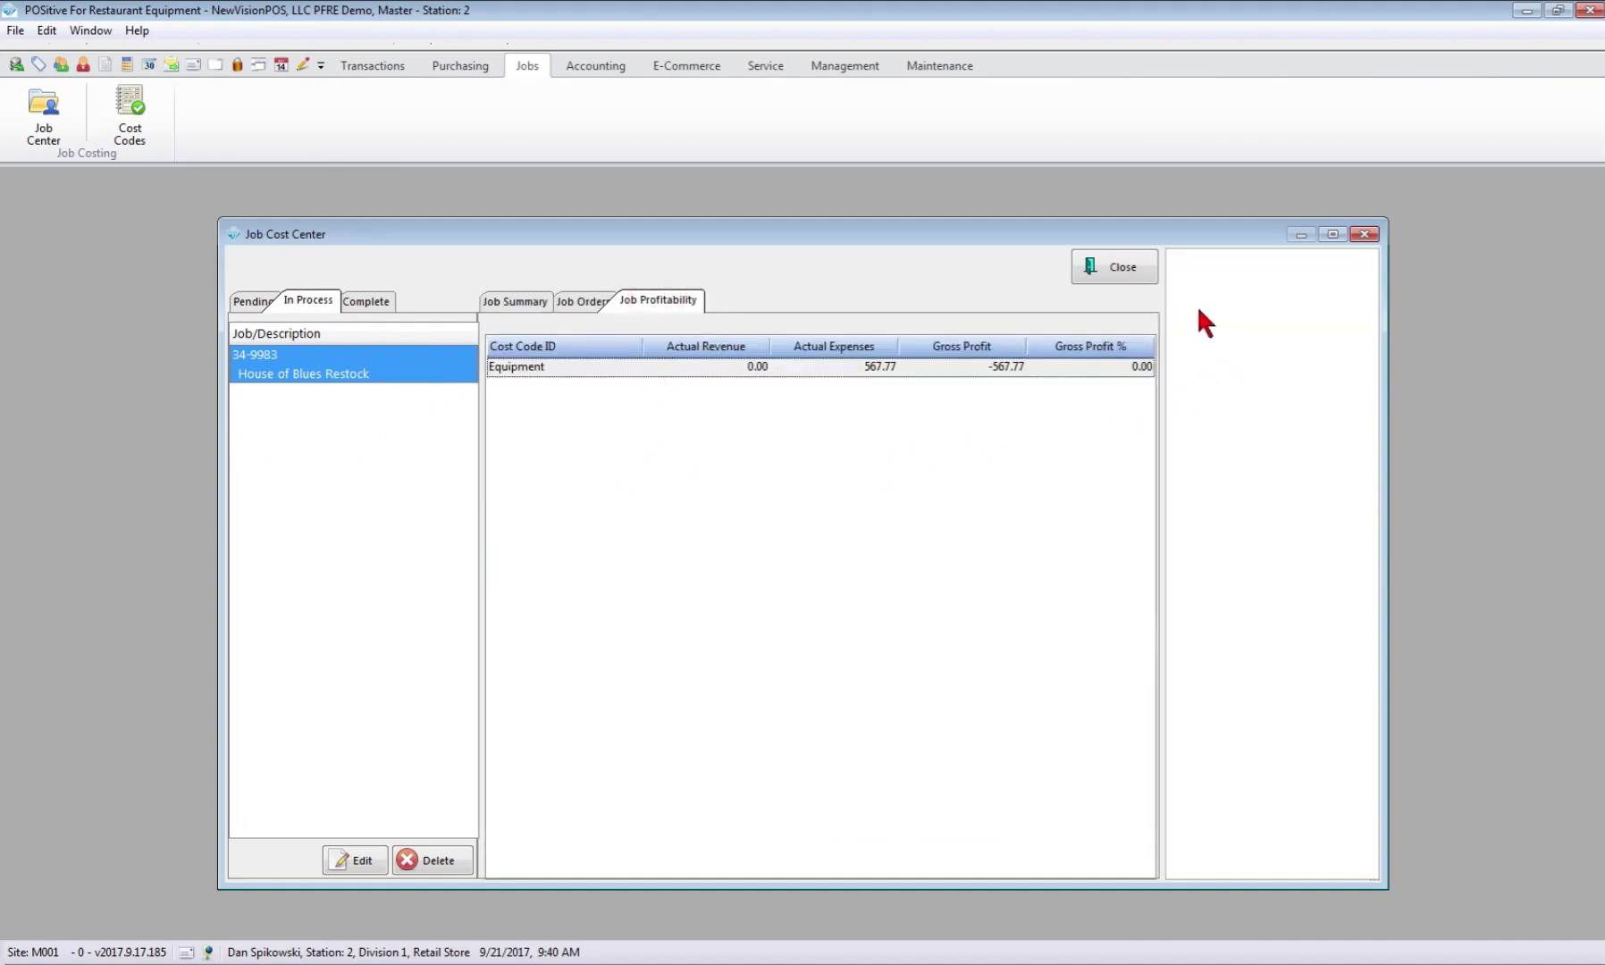
{"action": "left_click", "coordinate": [1128, 270]}
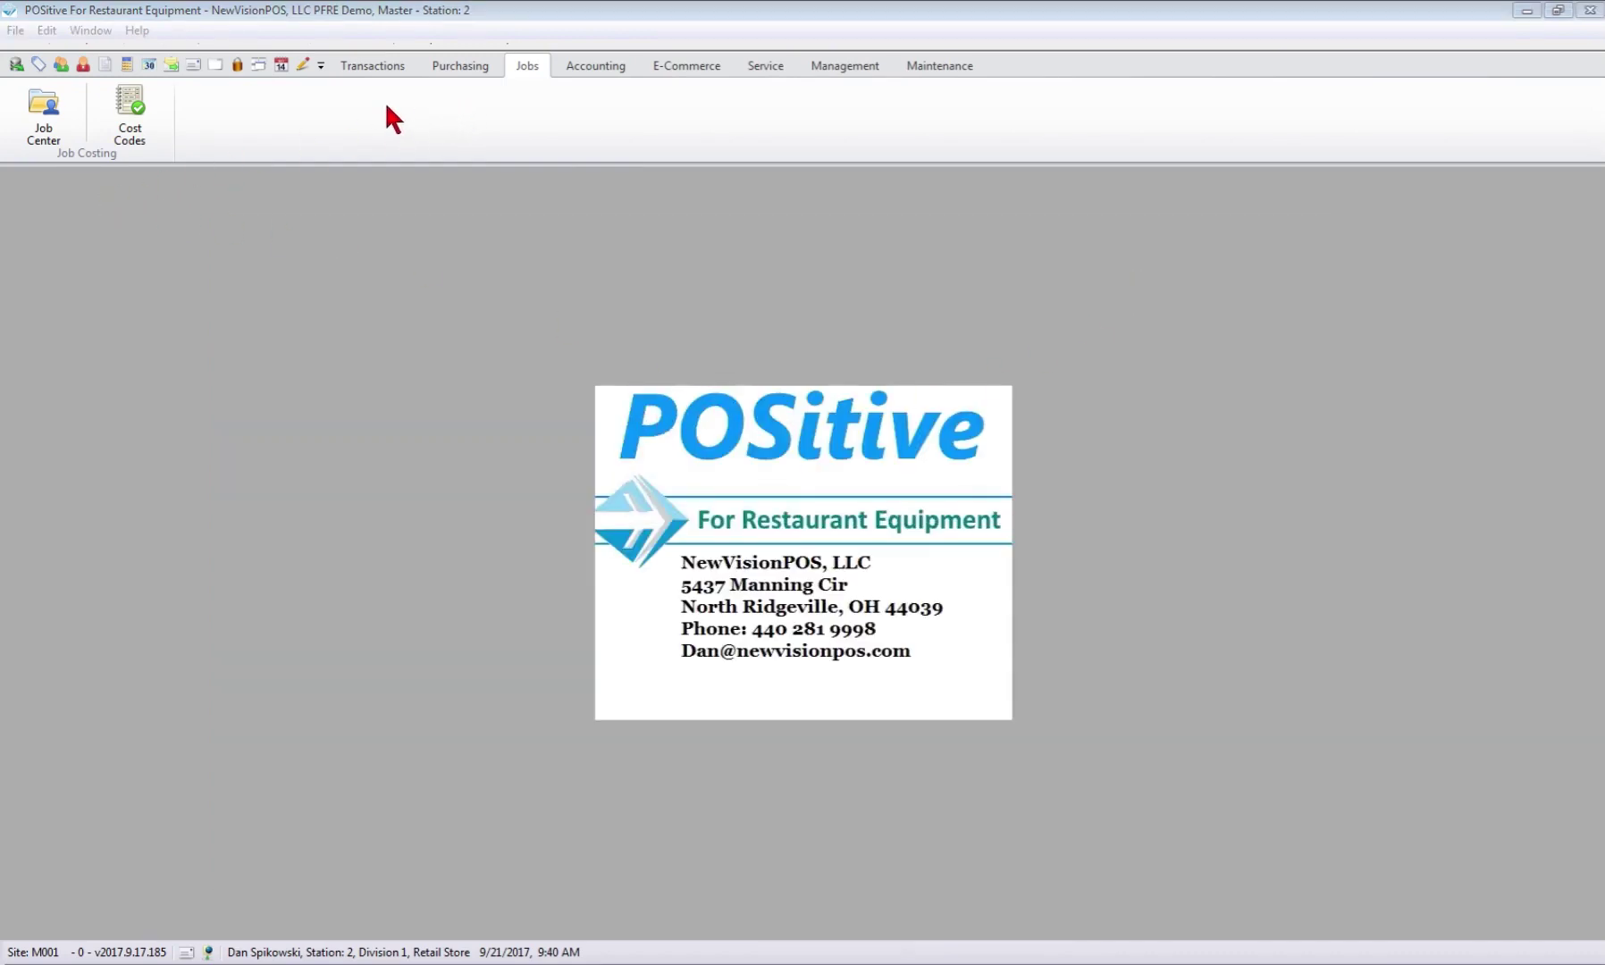
Launch the Sales dashboard group, examine the Top Sellers chart, and close the dashboard
{"action": "left_click", "coordinate": [374, 68]}
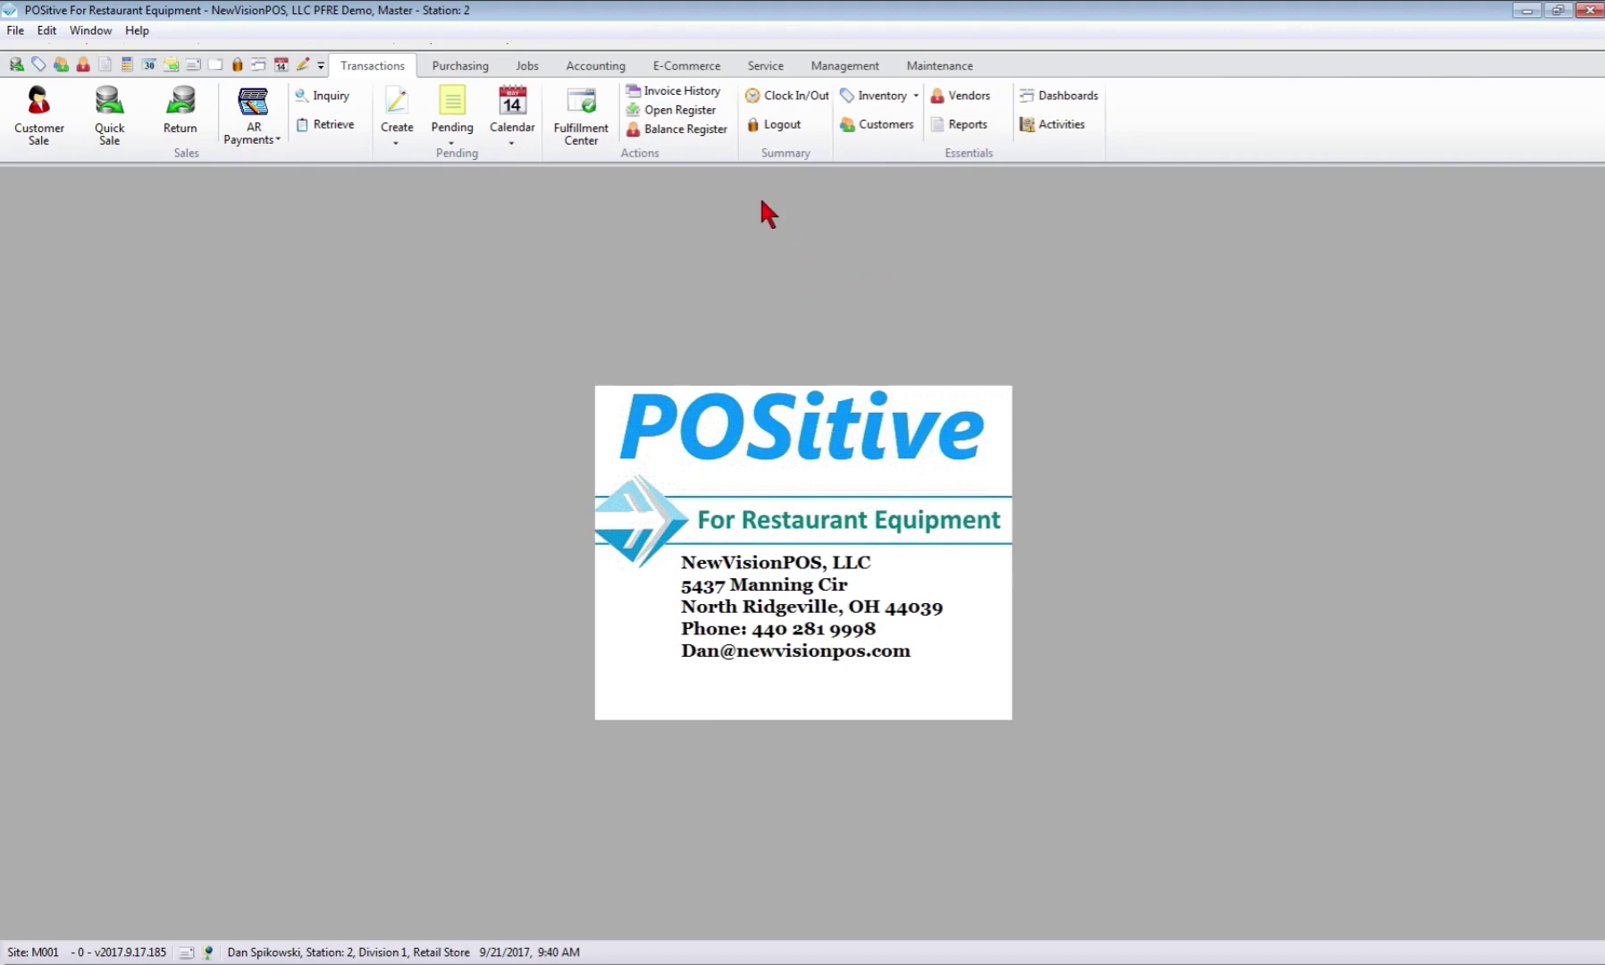
{"action": "left_click", "coordinate": [1043, 93]}
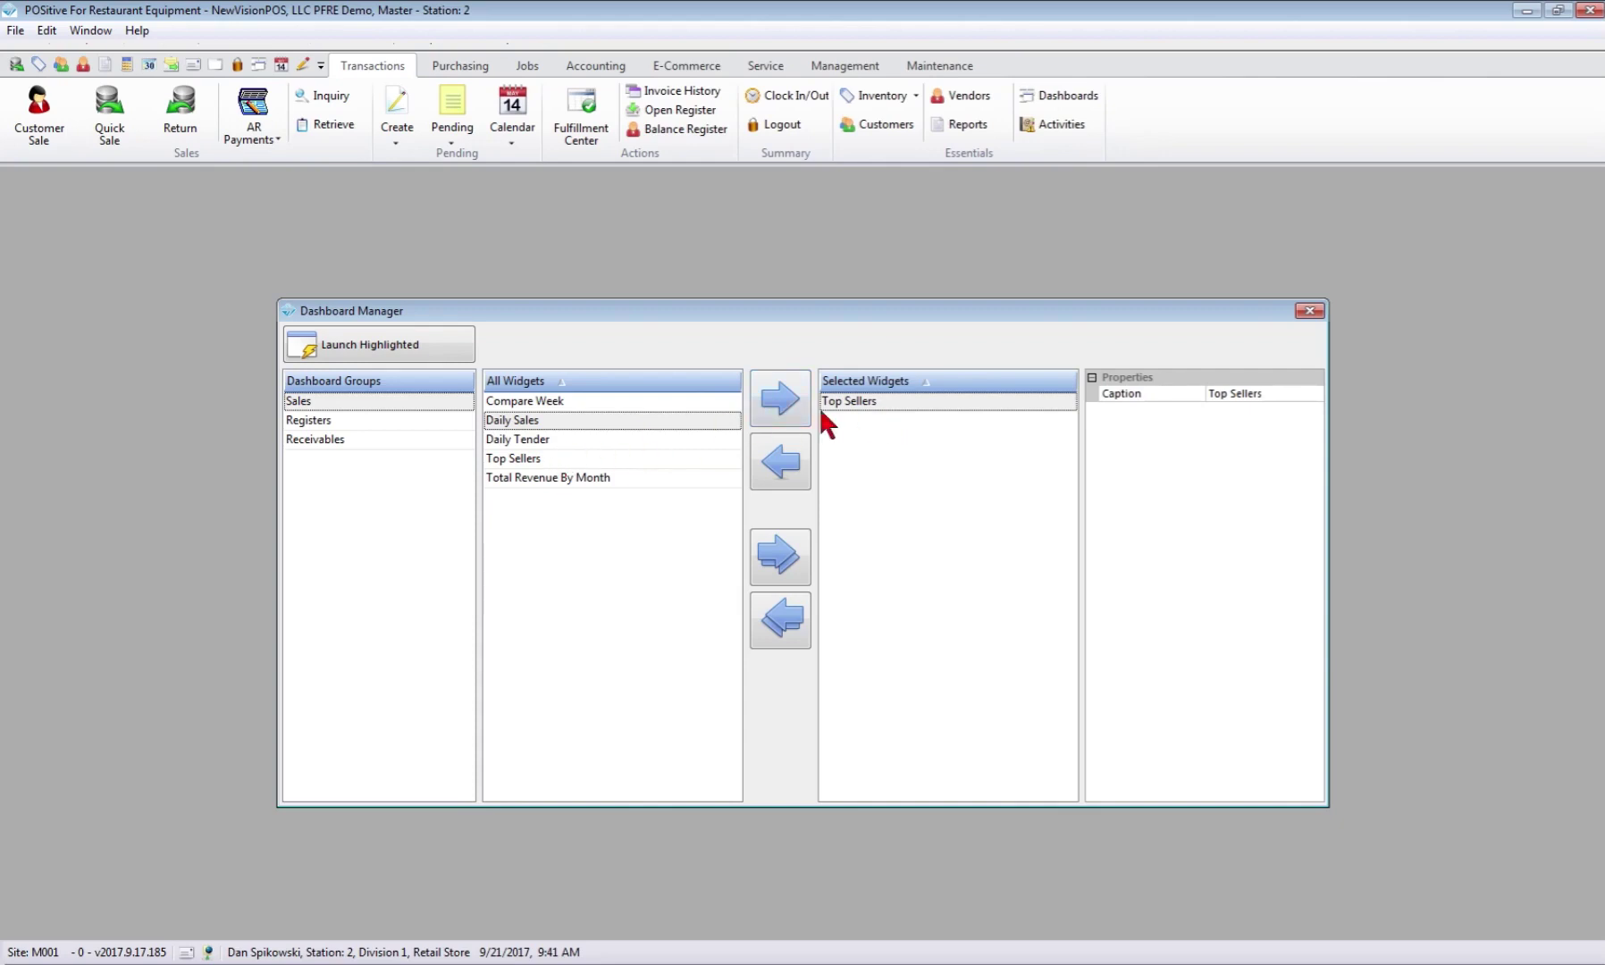
{"action": "left_click", "coordinate": [369, 347]}
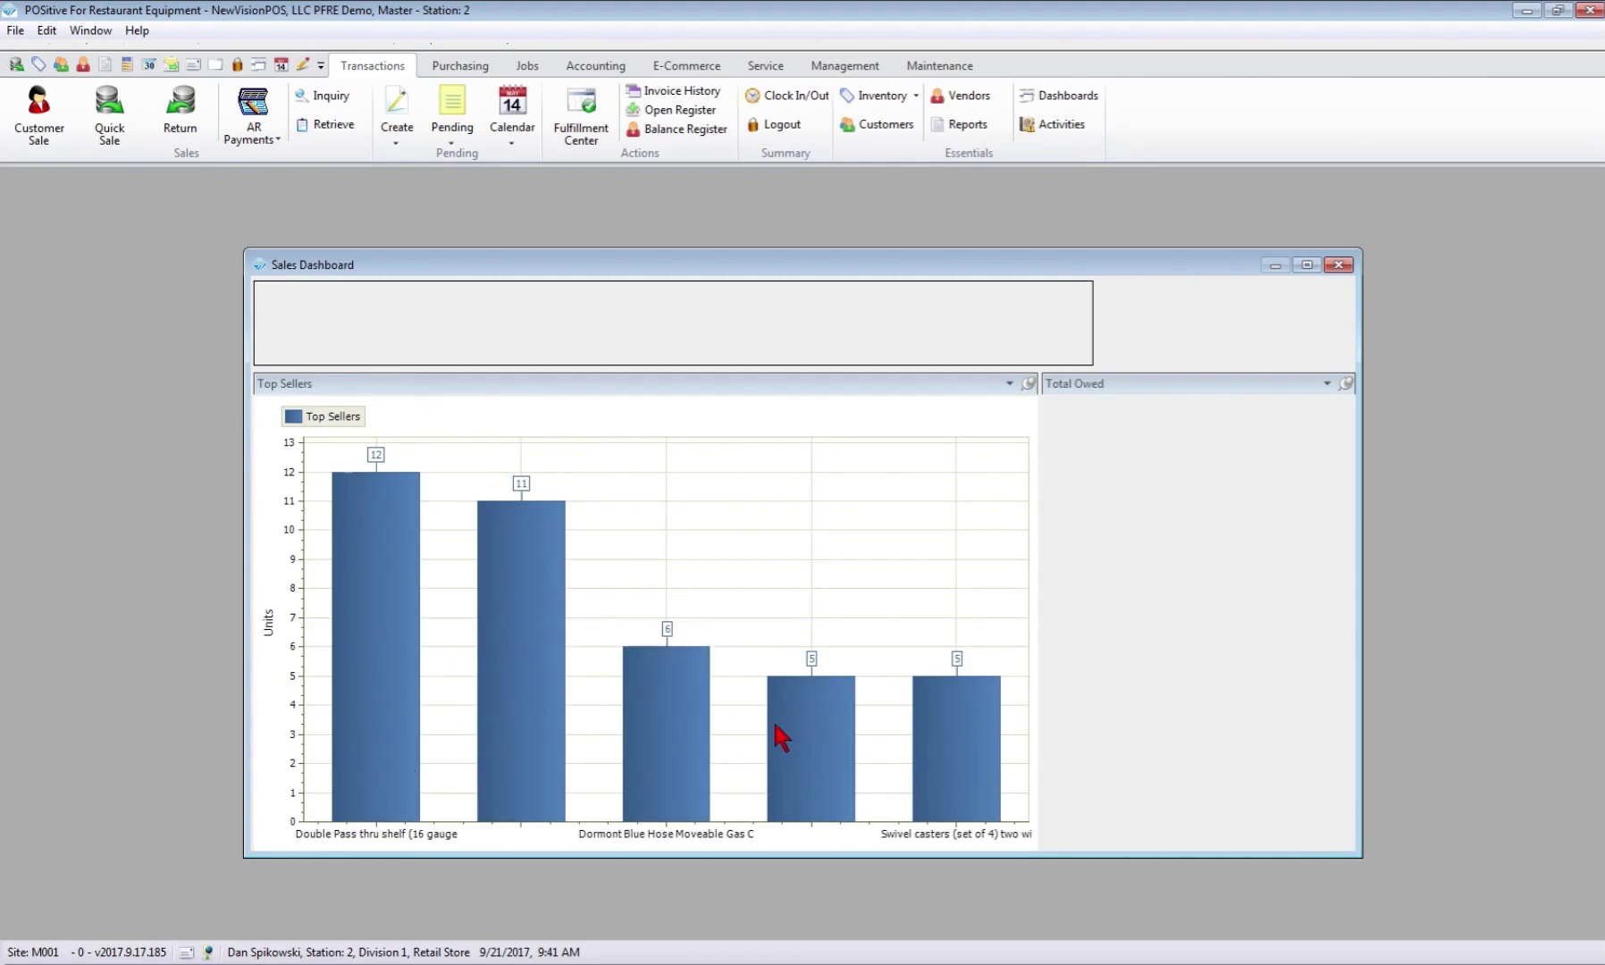
{"action": "left_click", "coordinate": [1338, 266]}
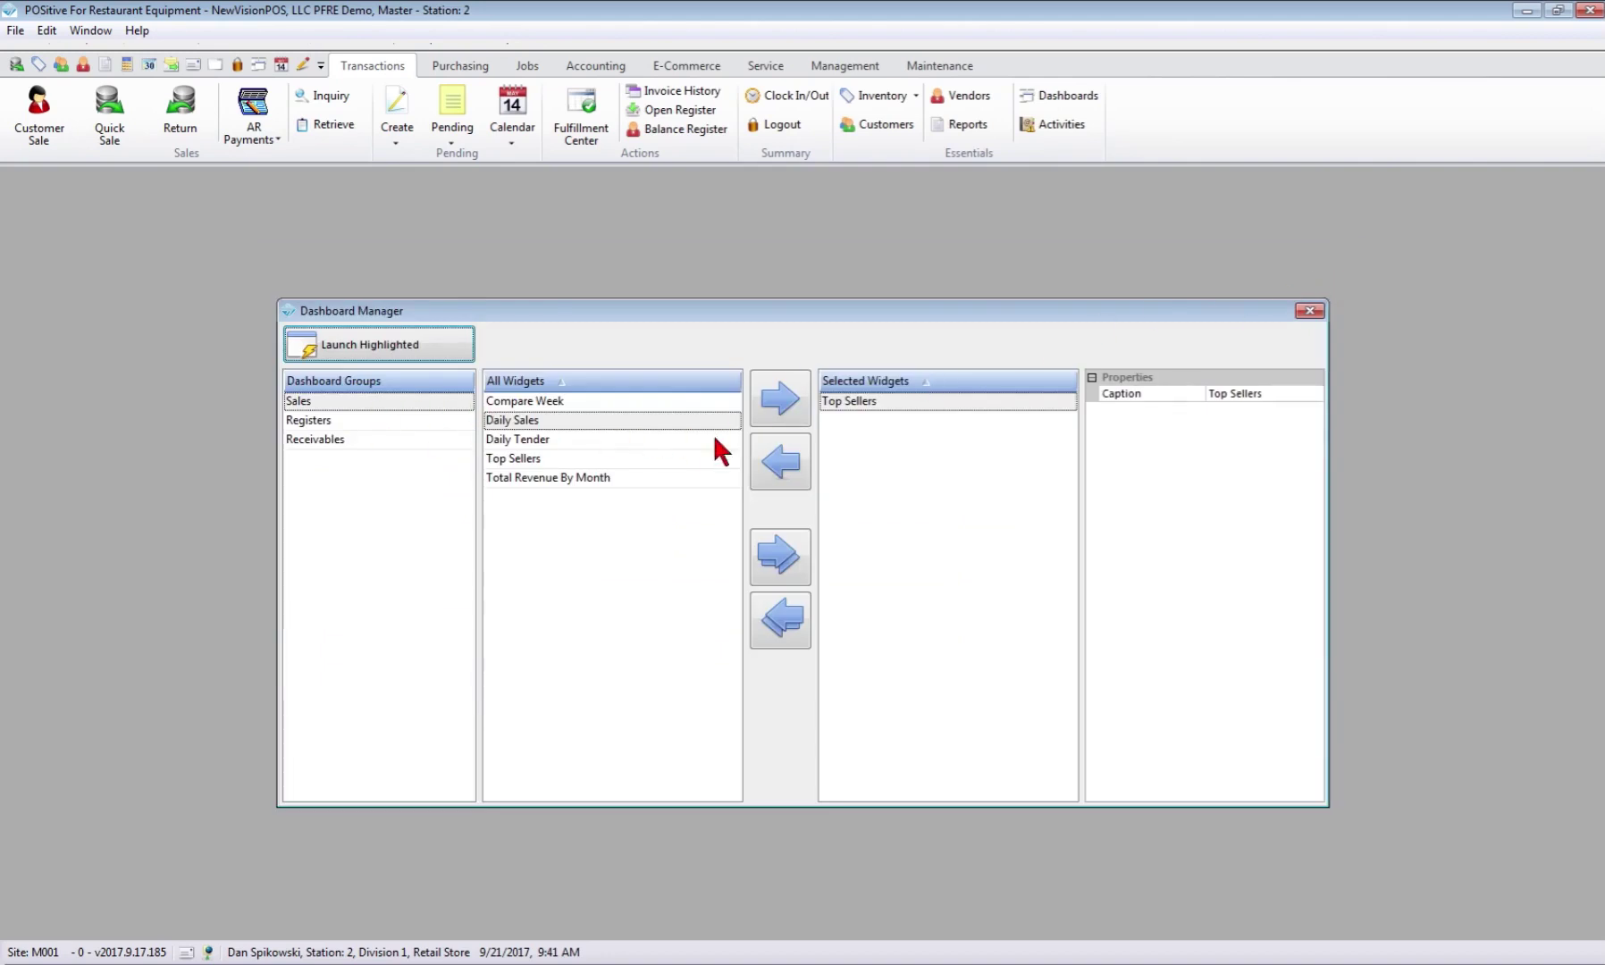
Remove the Top Sellers widget from the Sales dashboard group and add Total Owed to the Receivables group's selected widgets
{"action": "left_click", "coordinate": [780, 478]}
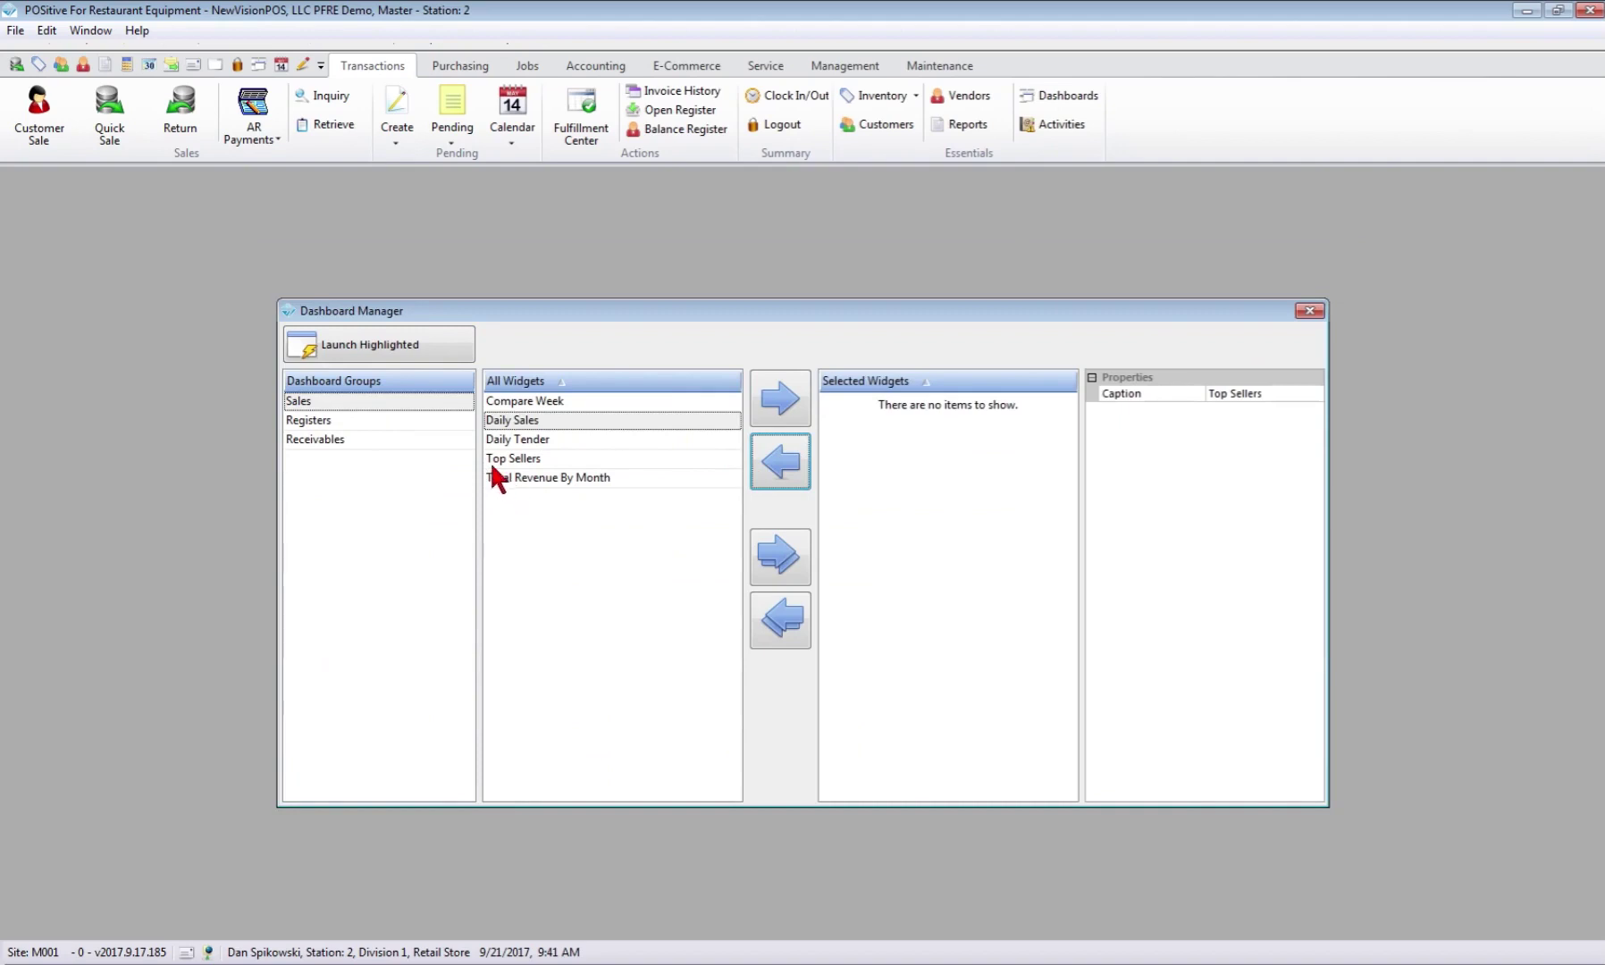
{"action": "left_click", "coordinate": [329, 435]}
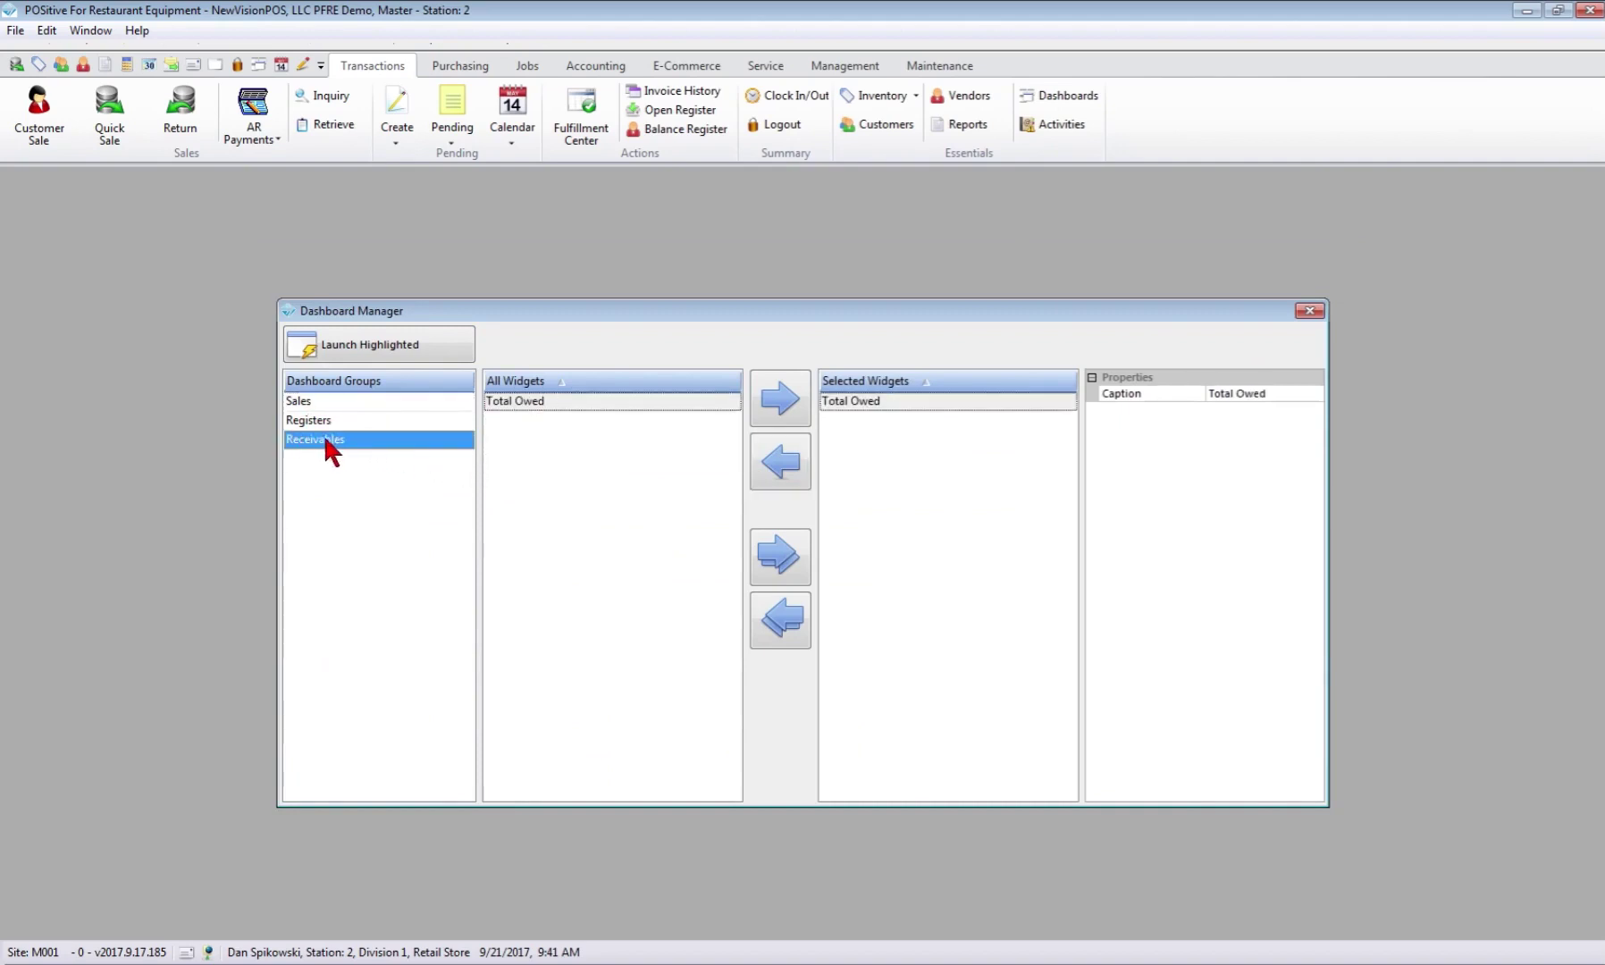
{"action": "left_click", "coordinate": [784, 404]}
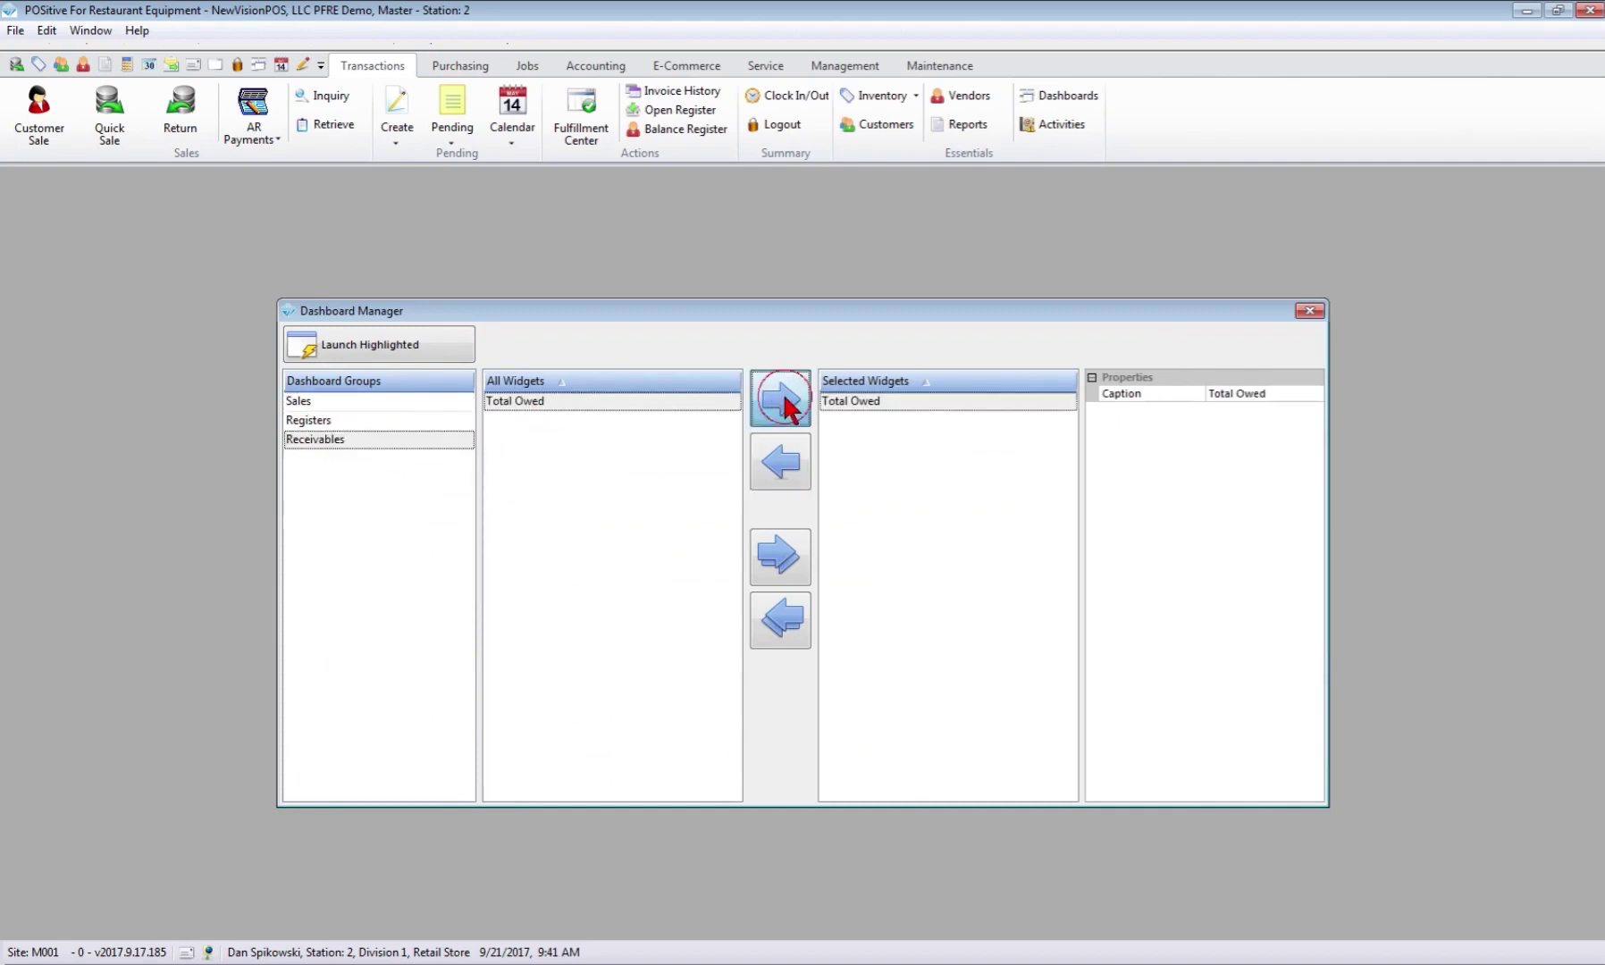
Launch the Receivables dashboard, examine the Total Owed chart, and close the dashboard and the Dashboard Manager
{"action": "left_click", "coordinate": [343, 339]}
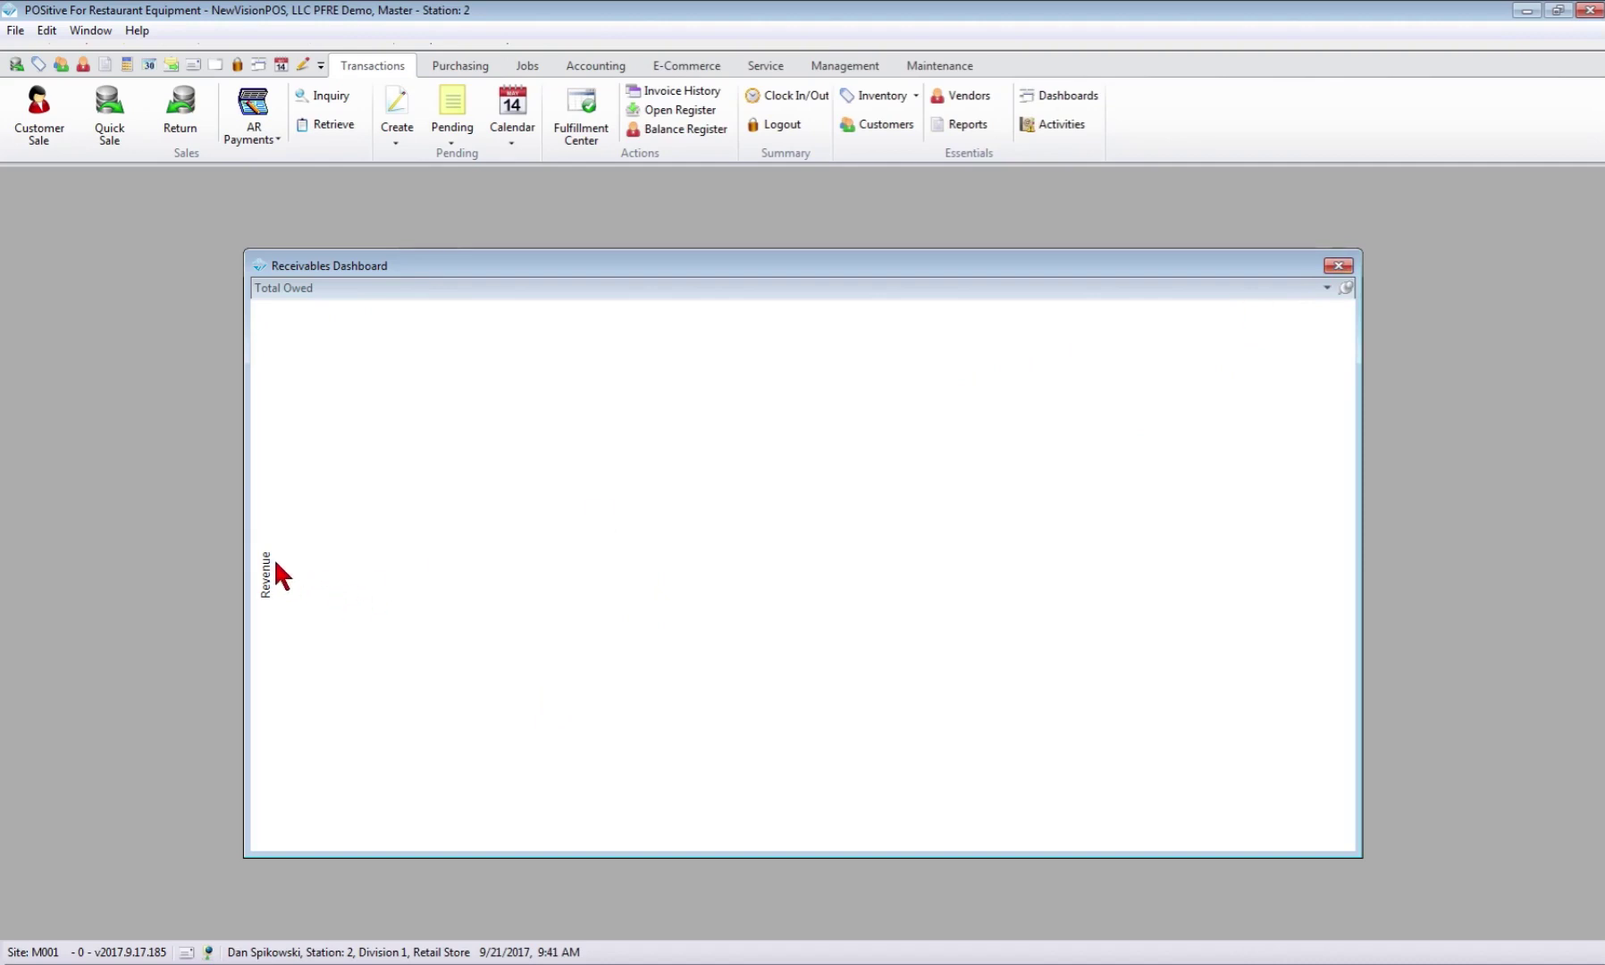
{"action": "left_click", "coordinate": [1338, 265]}
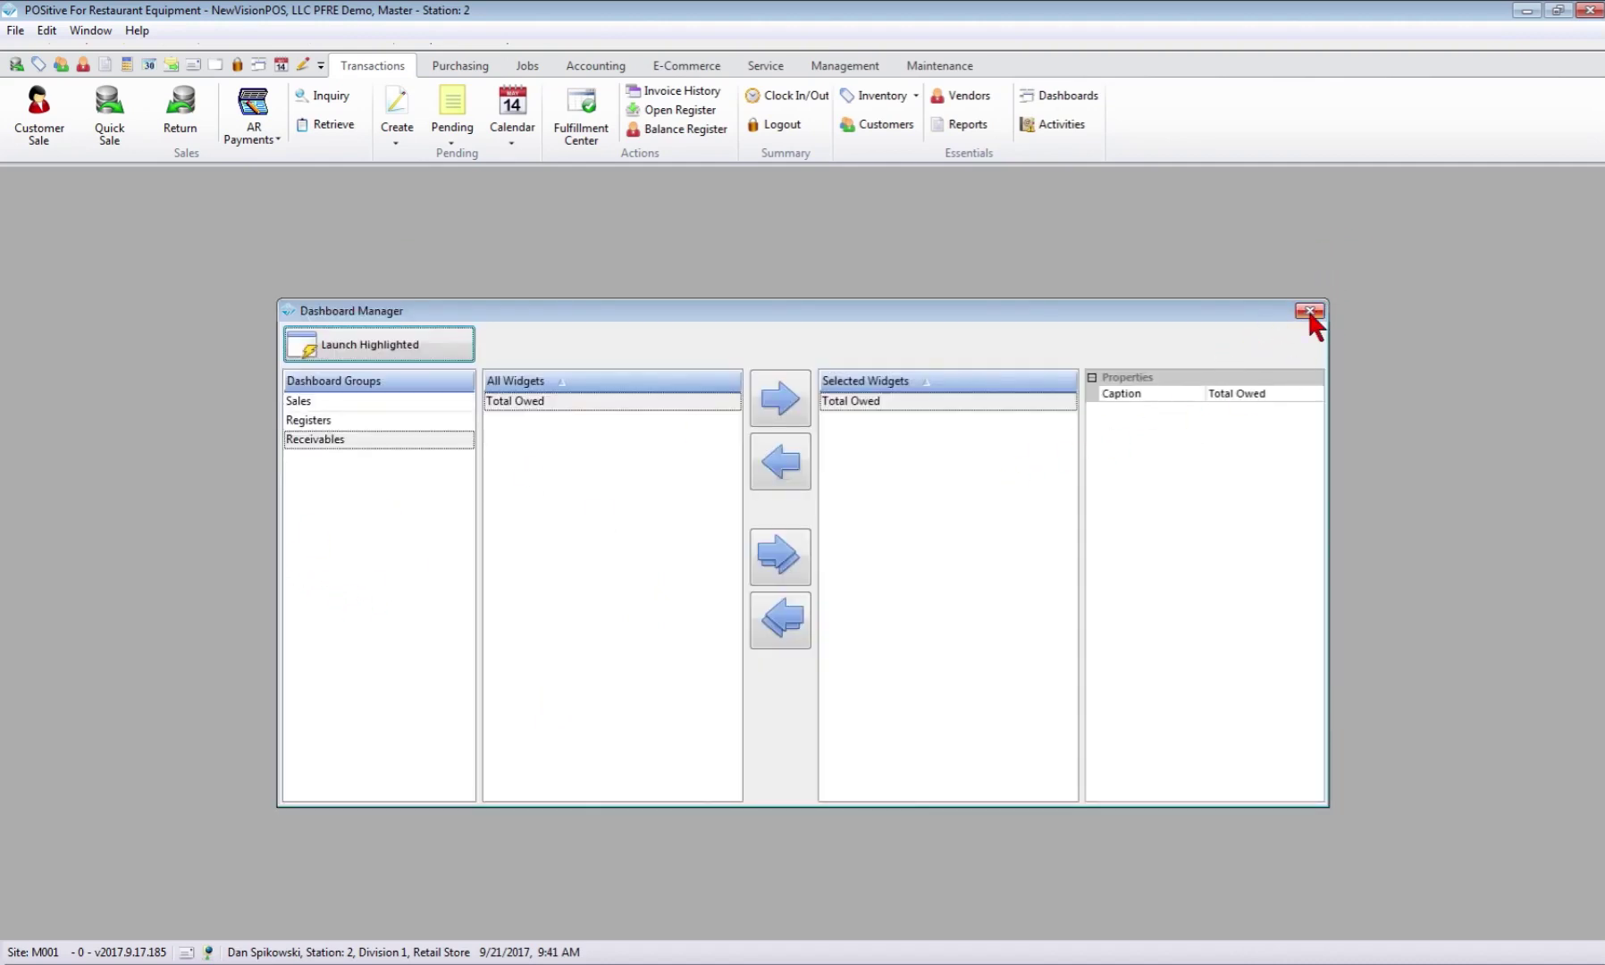
{"action": "left_click", "coordinate": [1310, 311]}
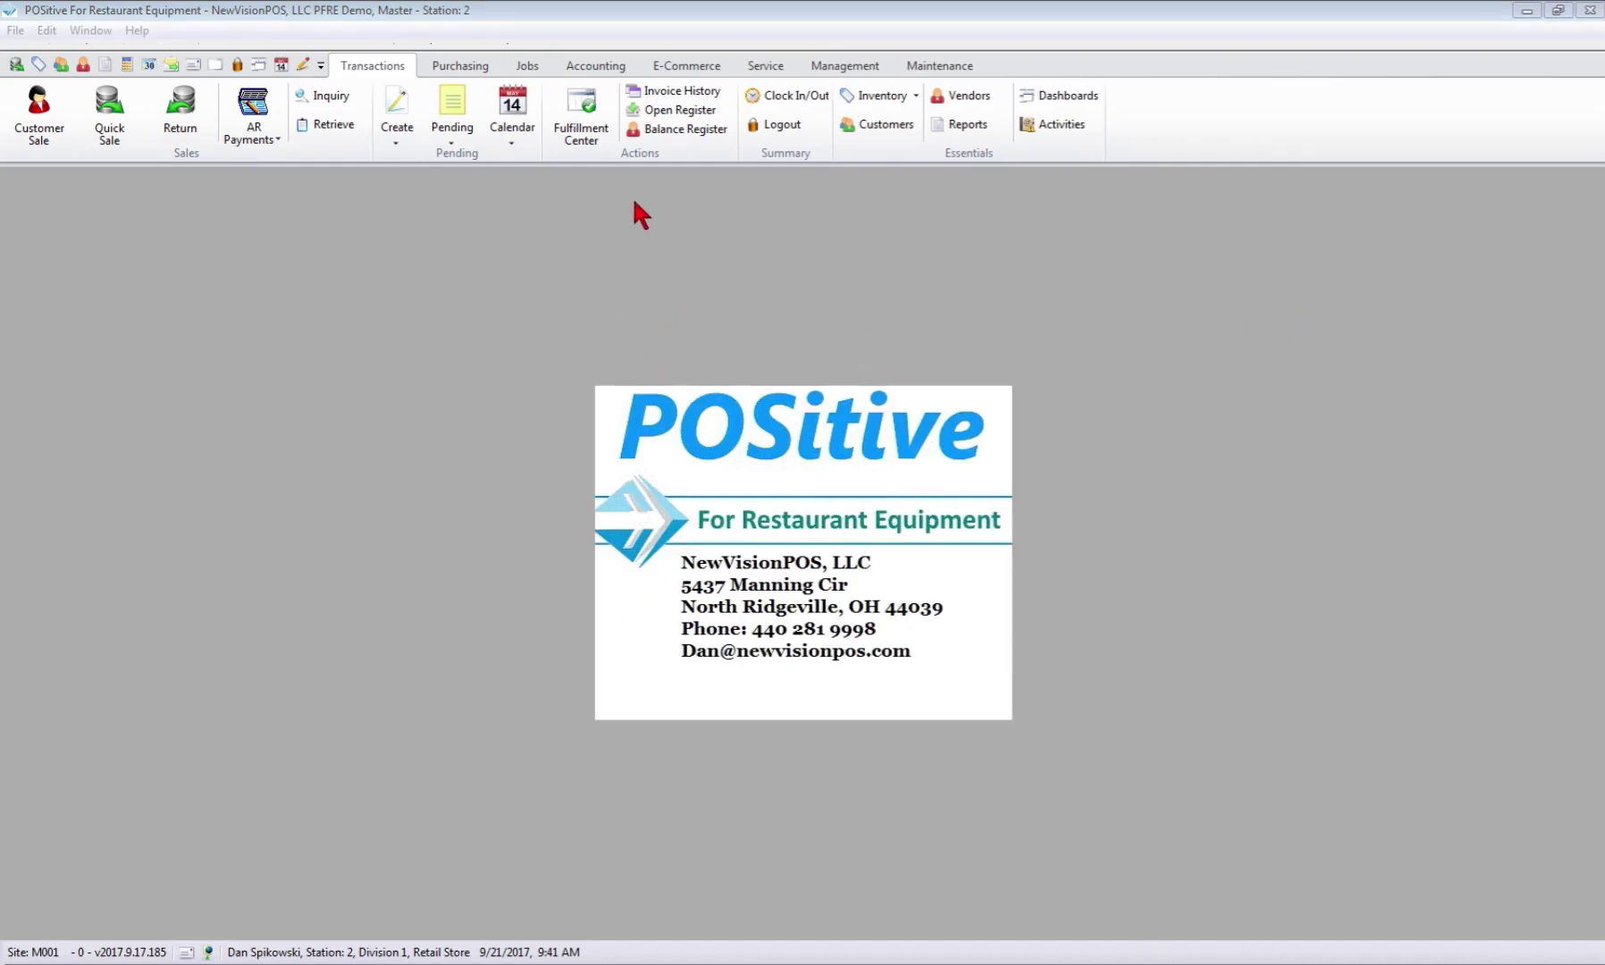
Open the Inventory Center, locate item T-49, and review its SKUs and the product notes on its summary
{"action": "left_click", "coordinate": [881, 100]}
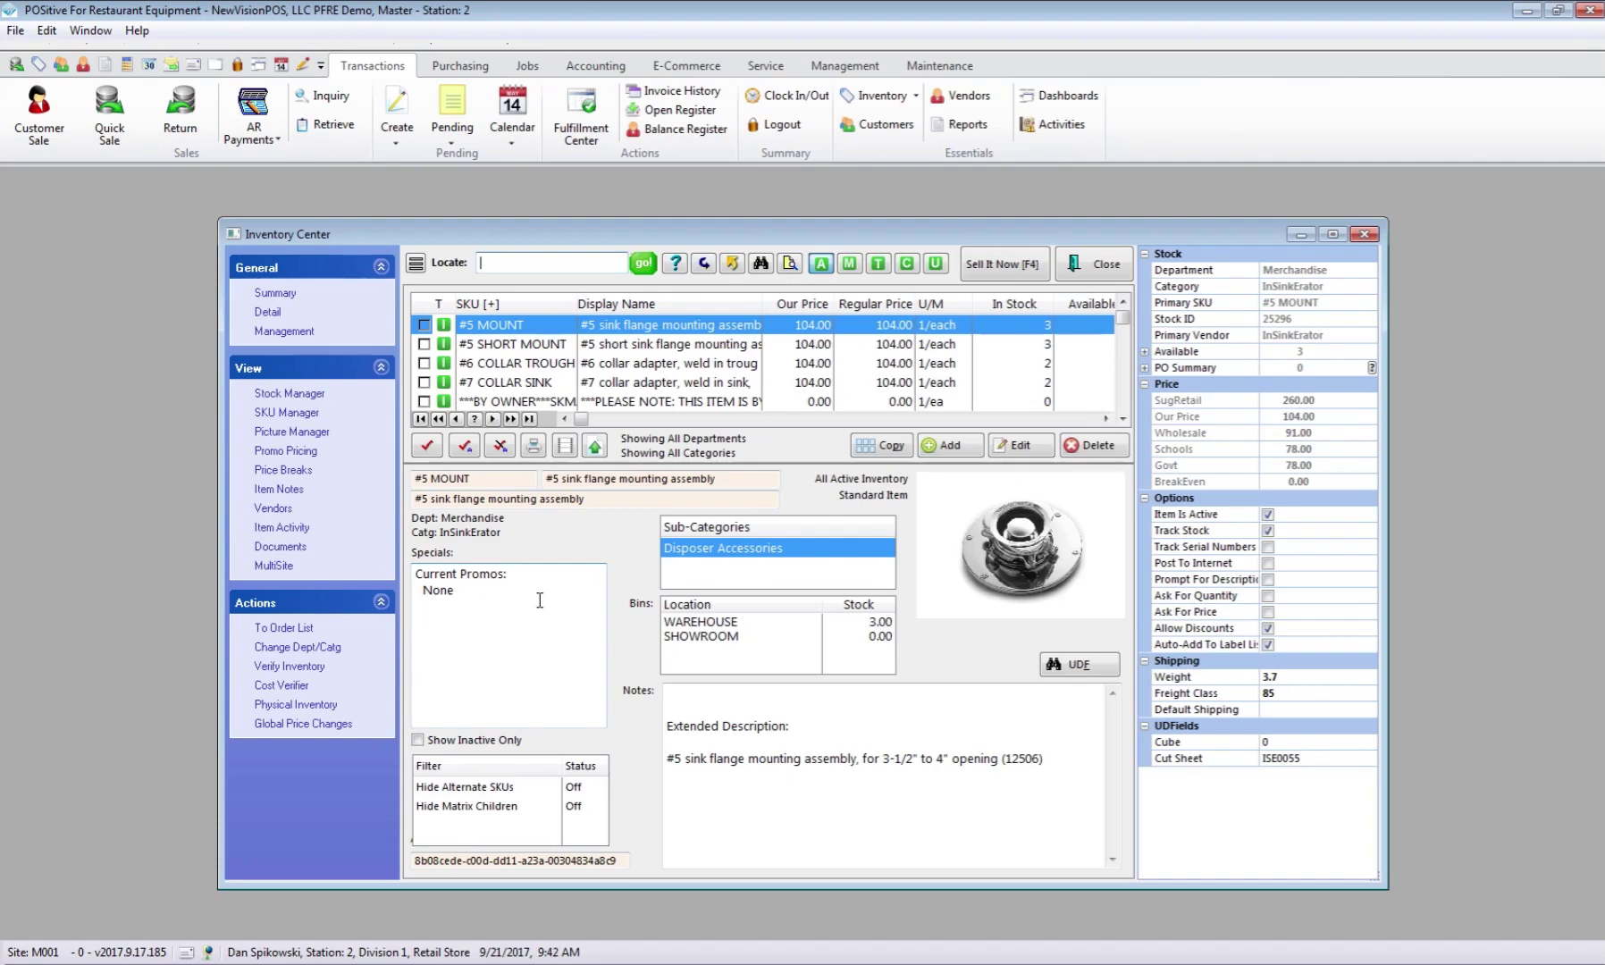
{"action": "type", "text": "-49"}
{"action": "key", "text": "Return"}
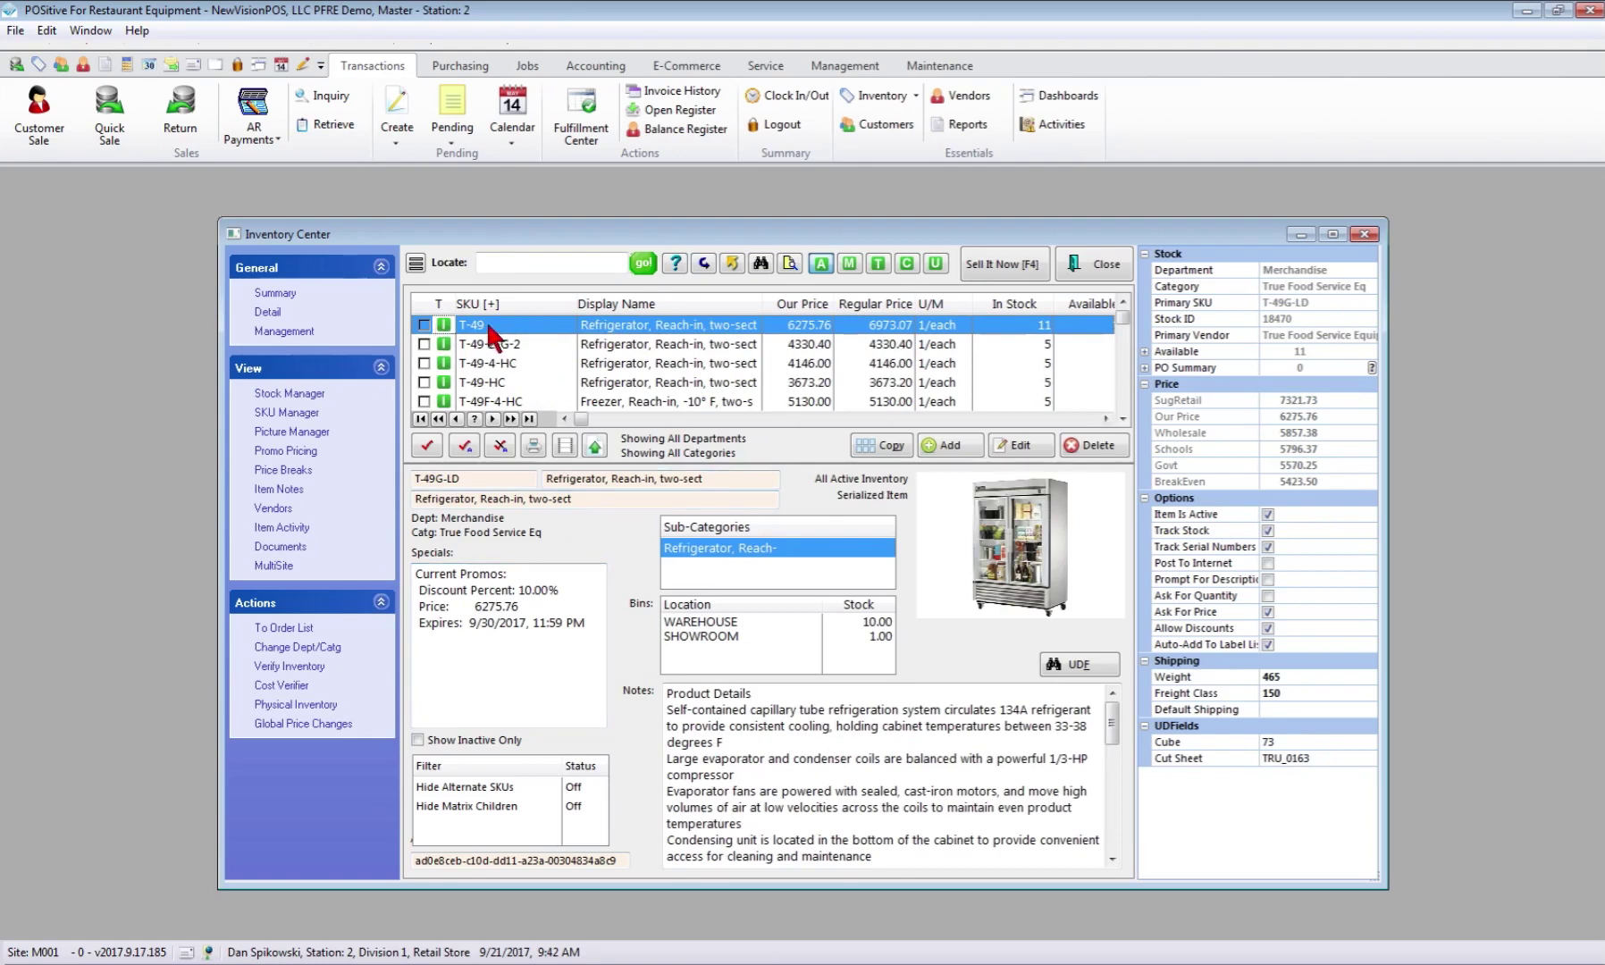
{"action": "left_click", "coordinate": [282, 413]}
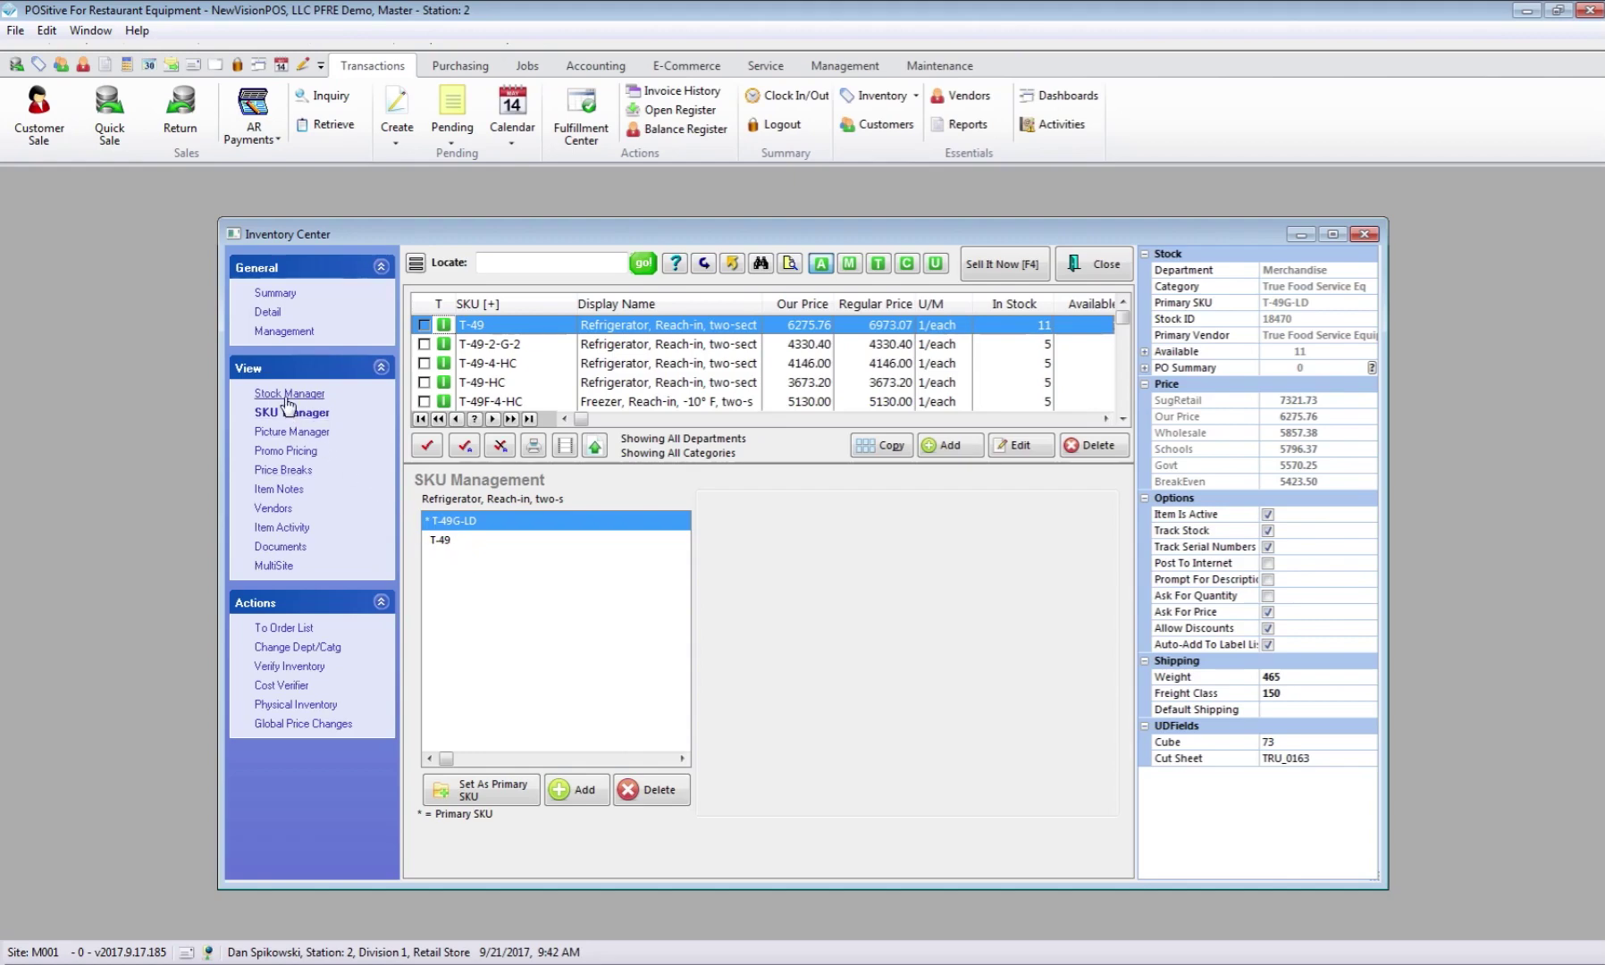
{"action": "left_click", "coordinate": [294, 294]}
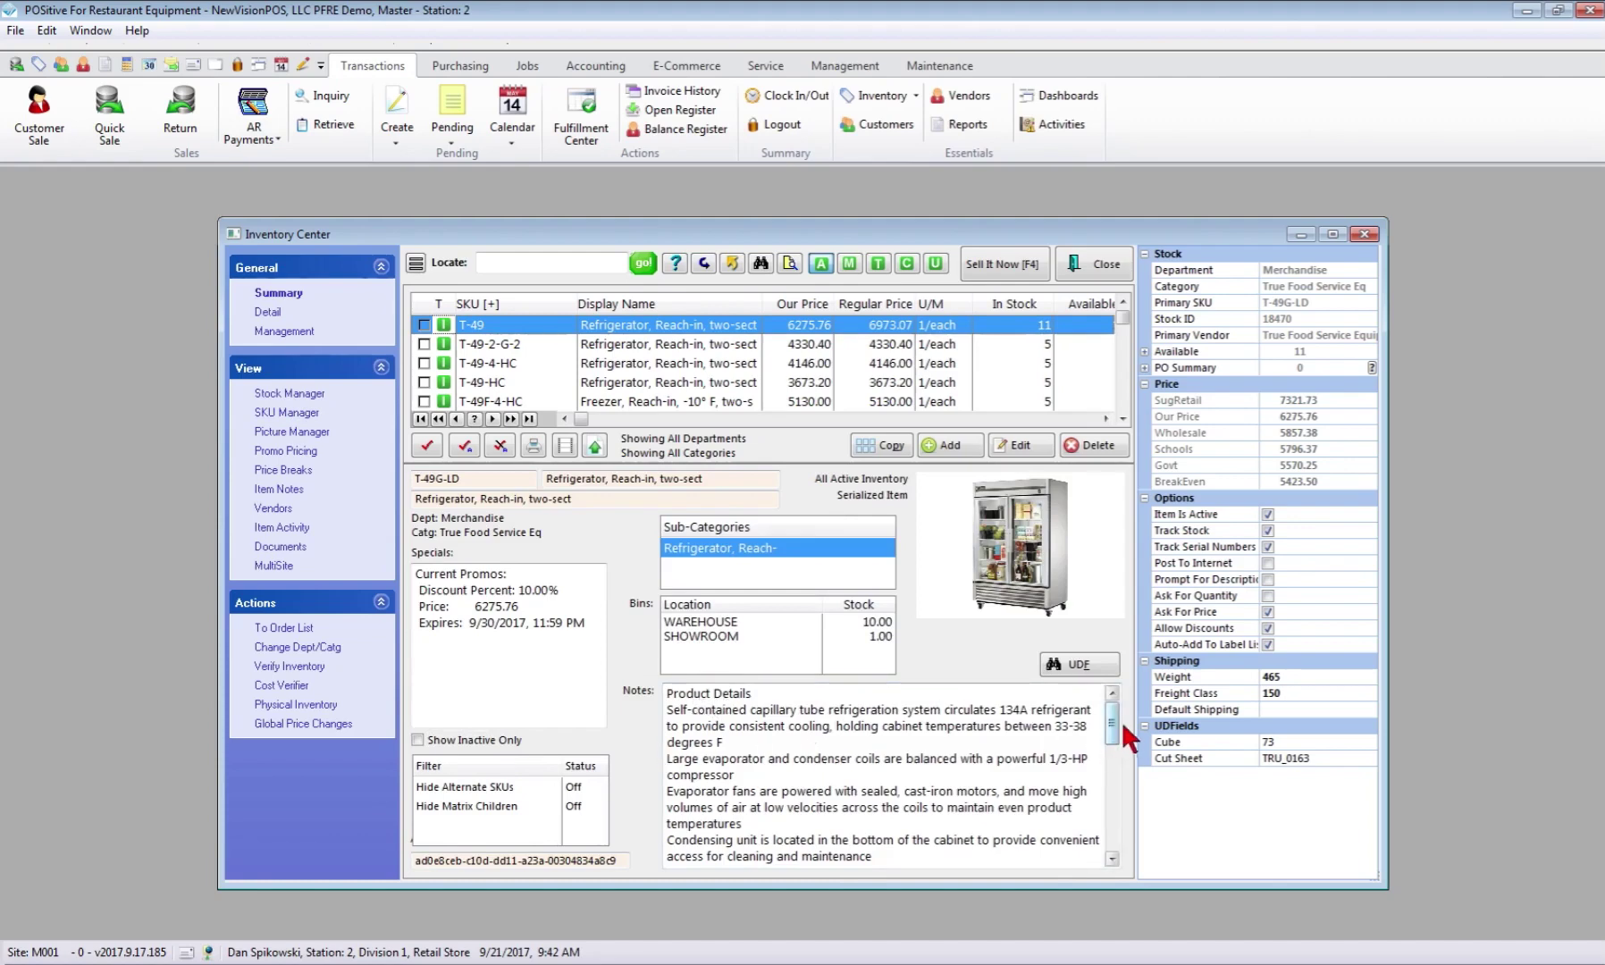
{"action": "left_click_drag", "start_coordinate": [1115, 716], "coordinate": [1111, 838]}
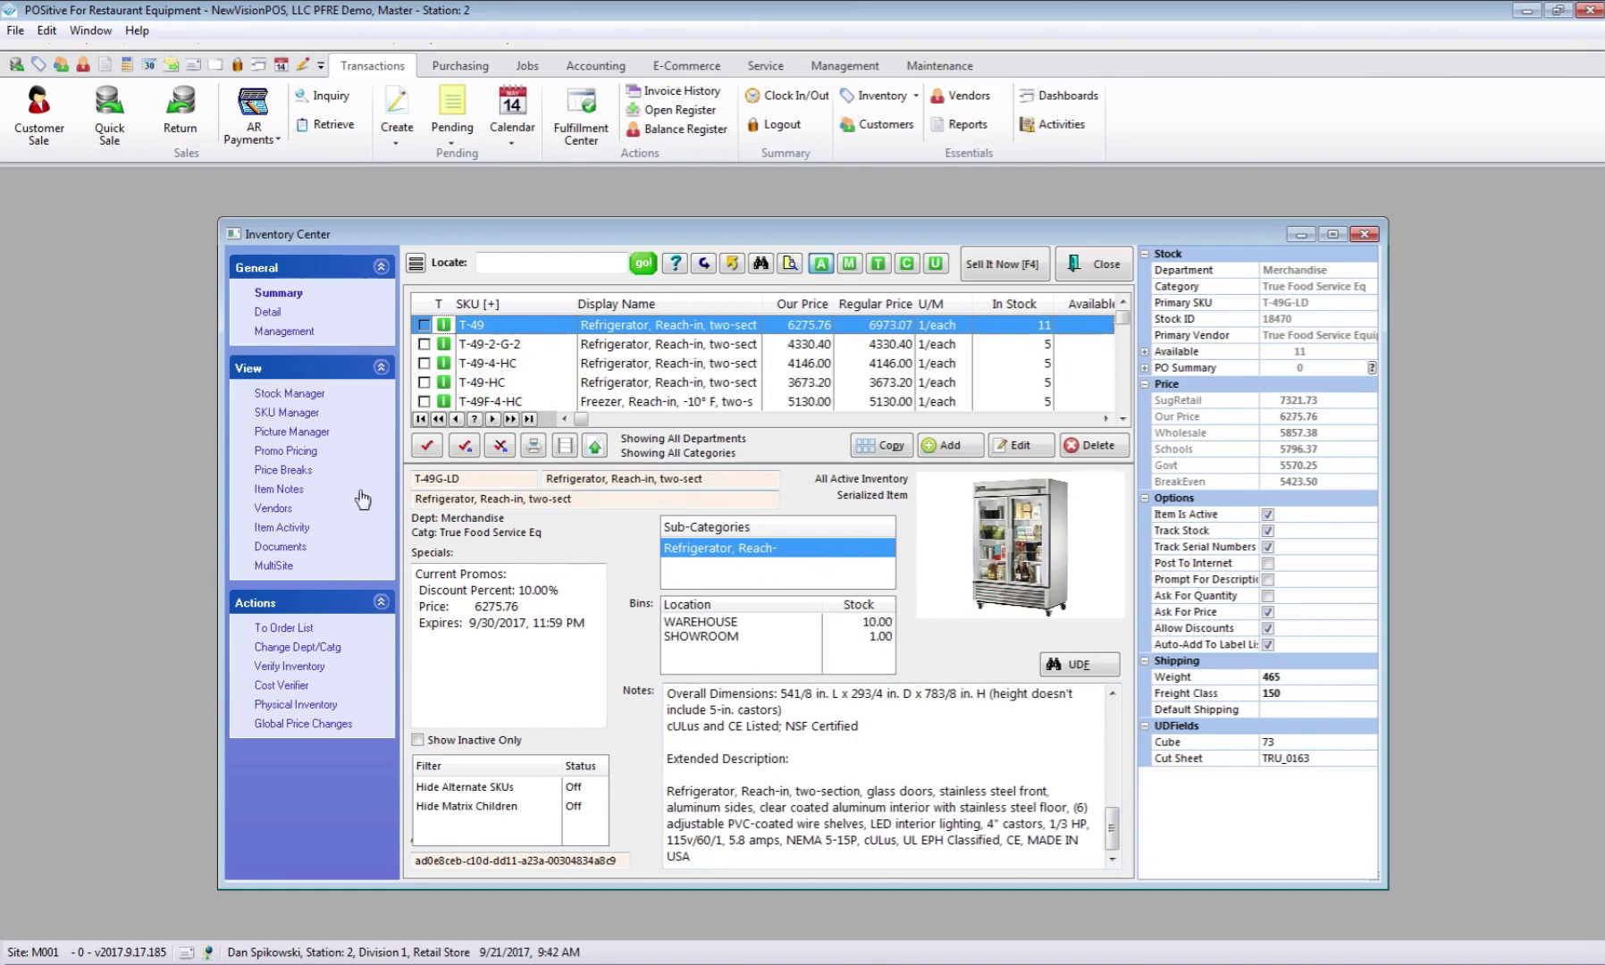
From the T-49's attached documents, view the product Video and the True Parts Manual, closing each one
{"action": "left_click", "coordinate": [284, 546]}
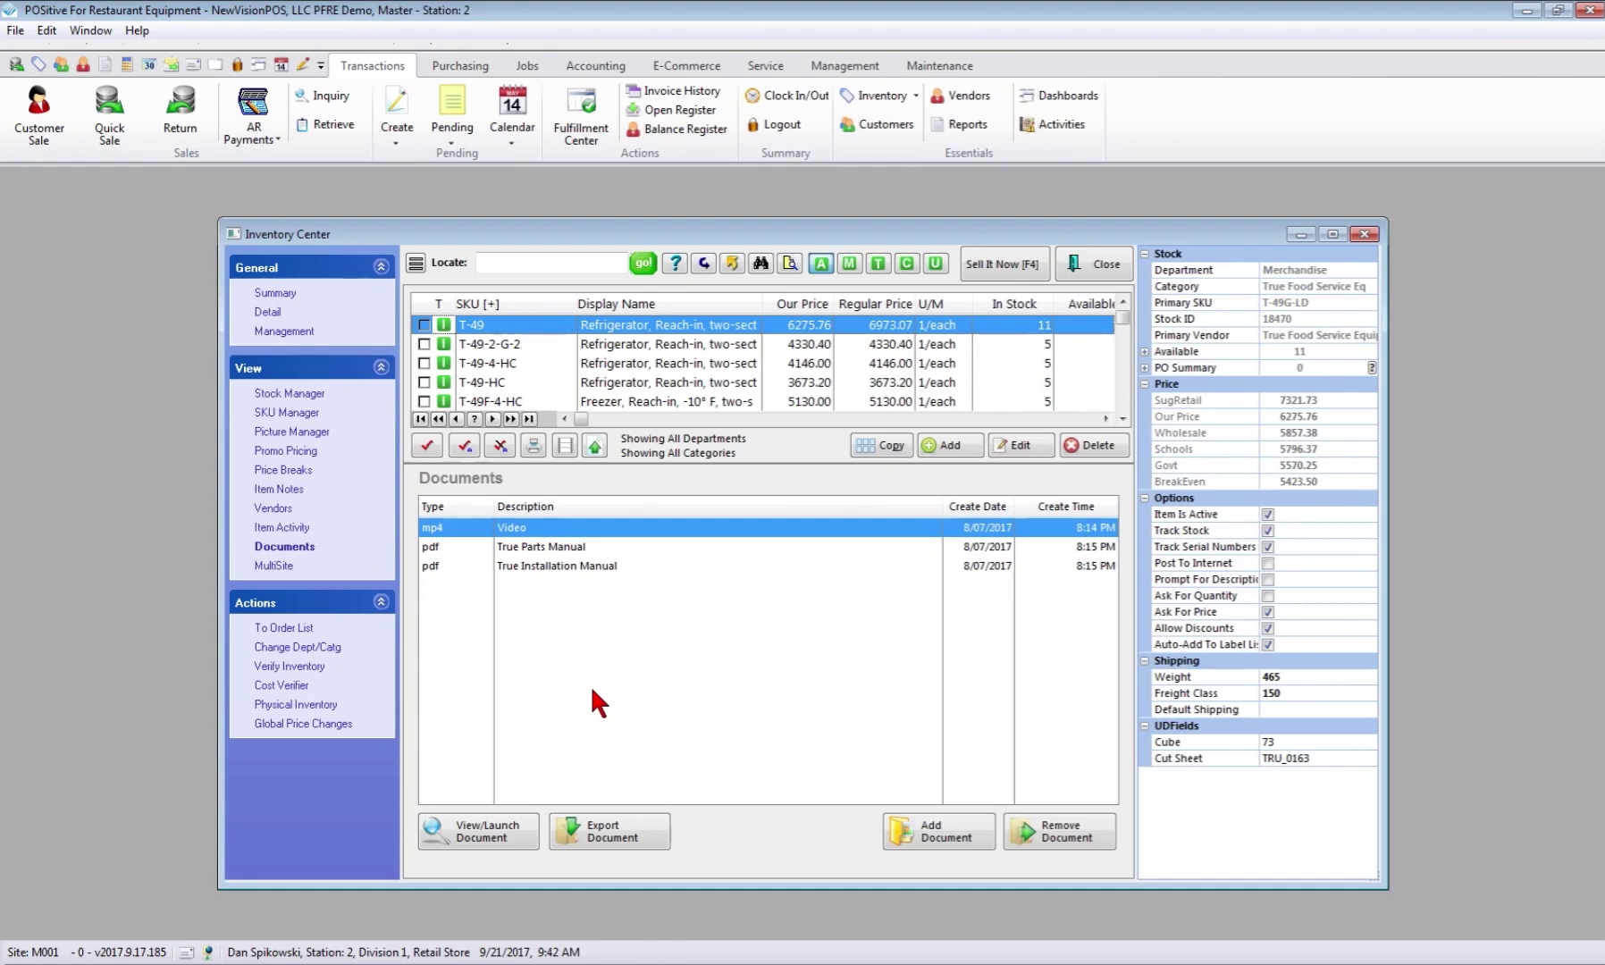
{"action": "left_click", "coordinate": [469, 833]}
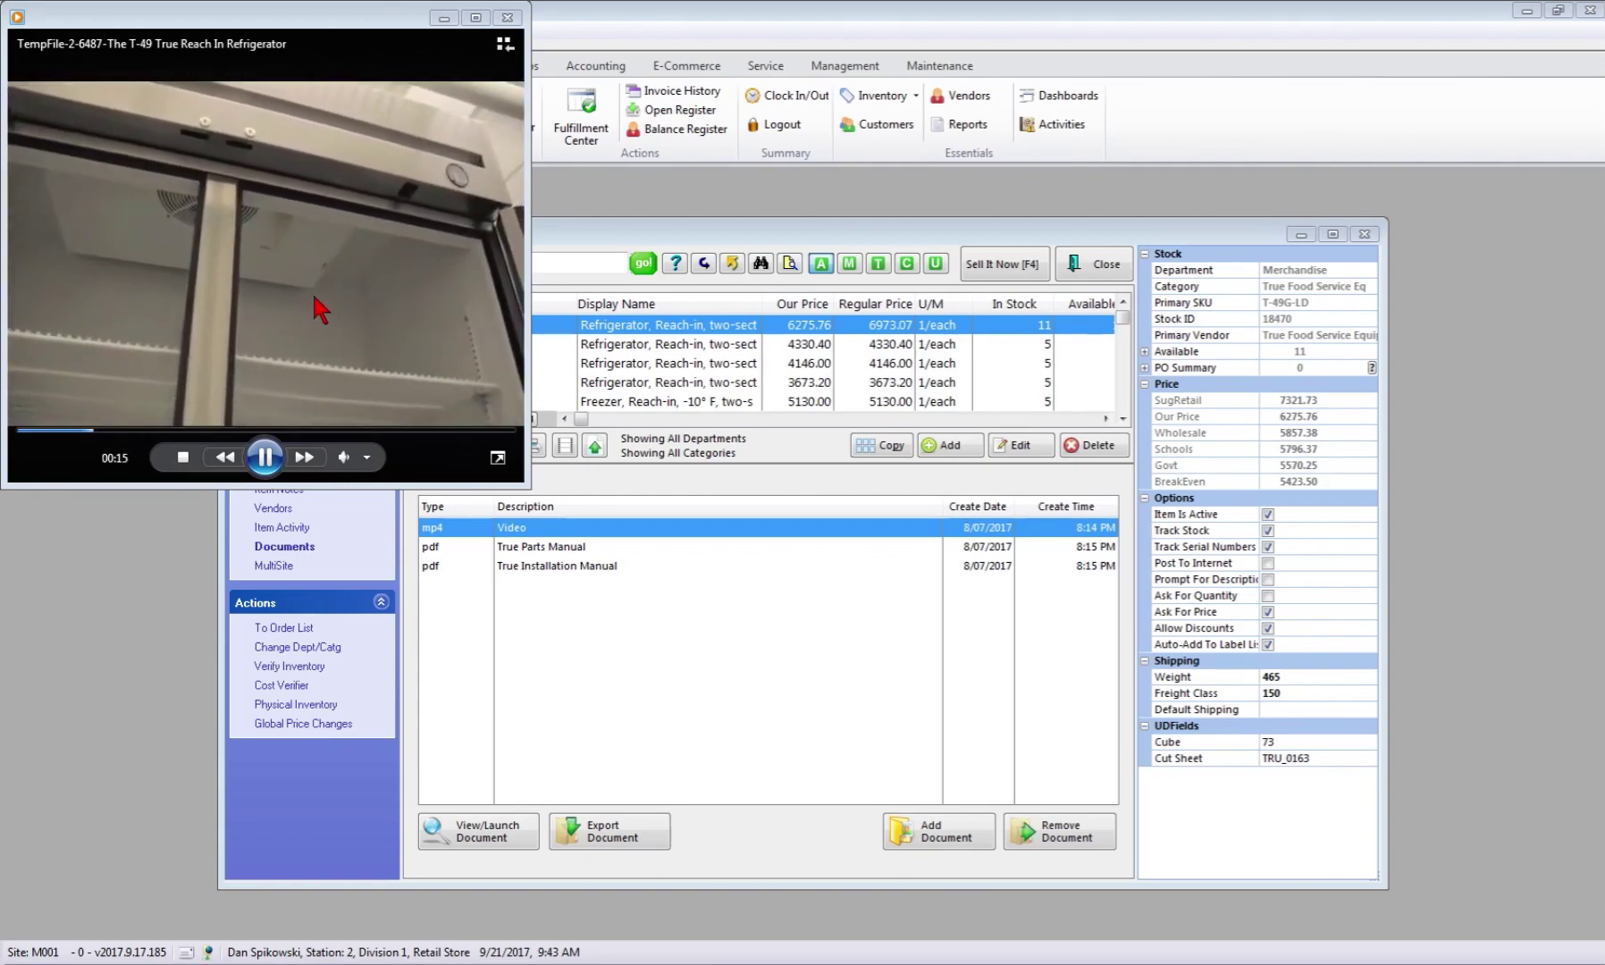
{"action": "left_click", "coordinate": [508, 18]}
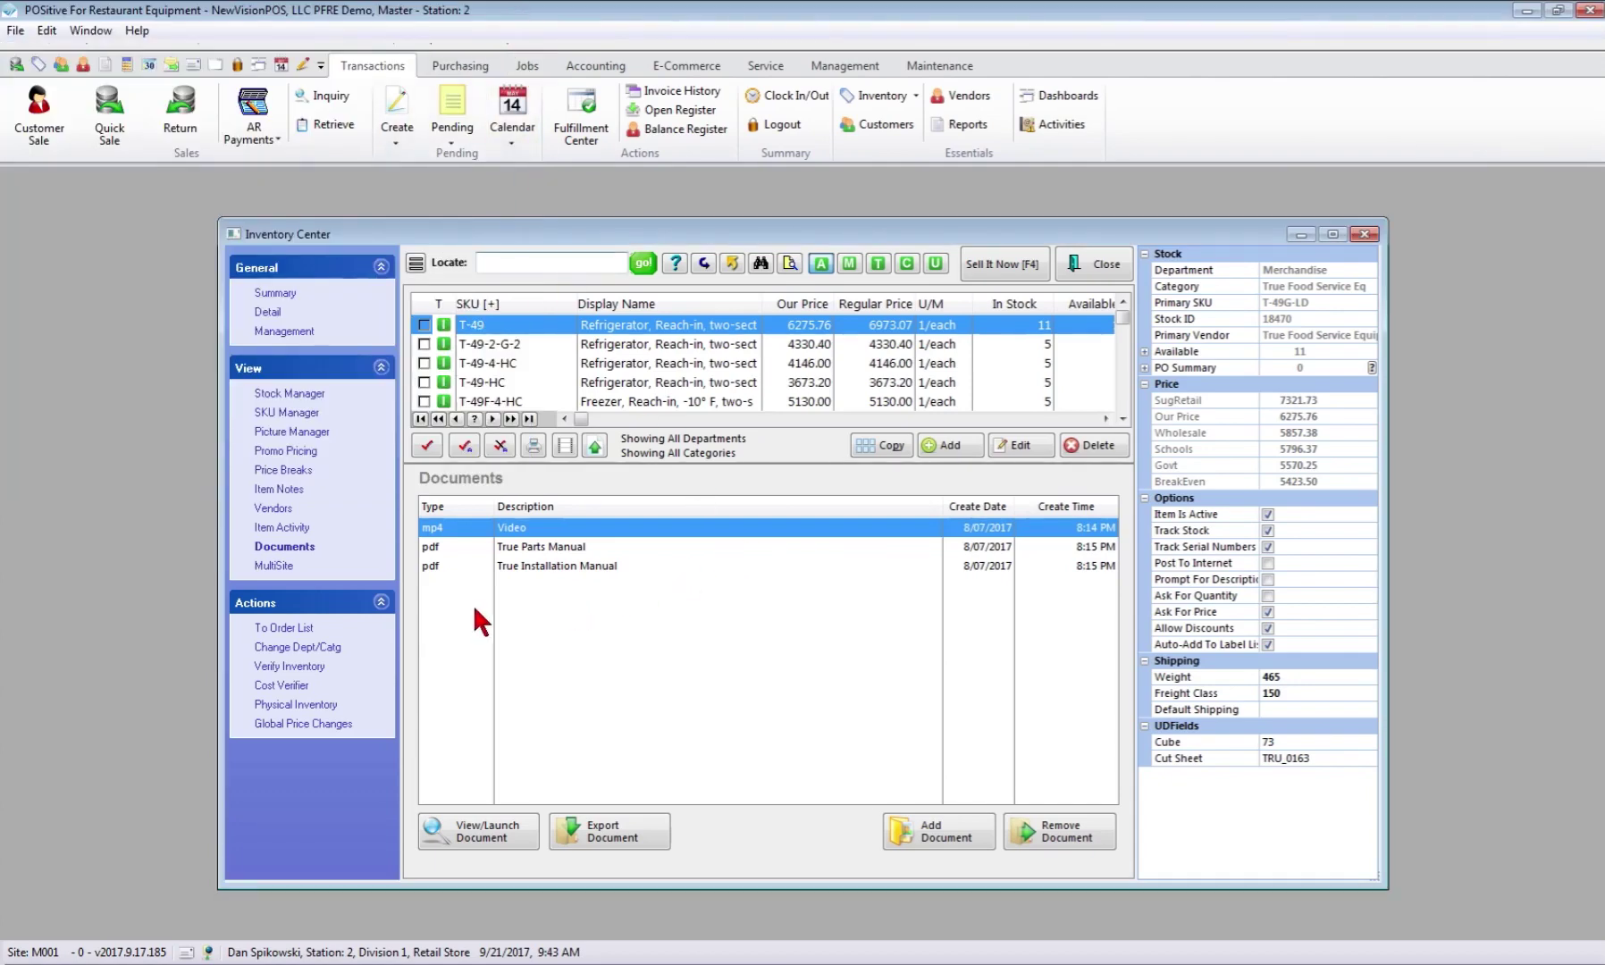
{"action": "left_click", "coordinate": [575, 549]}
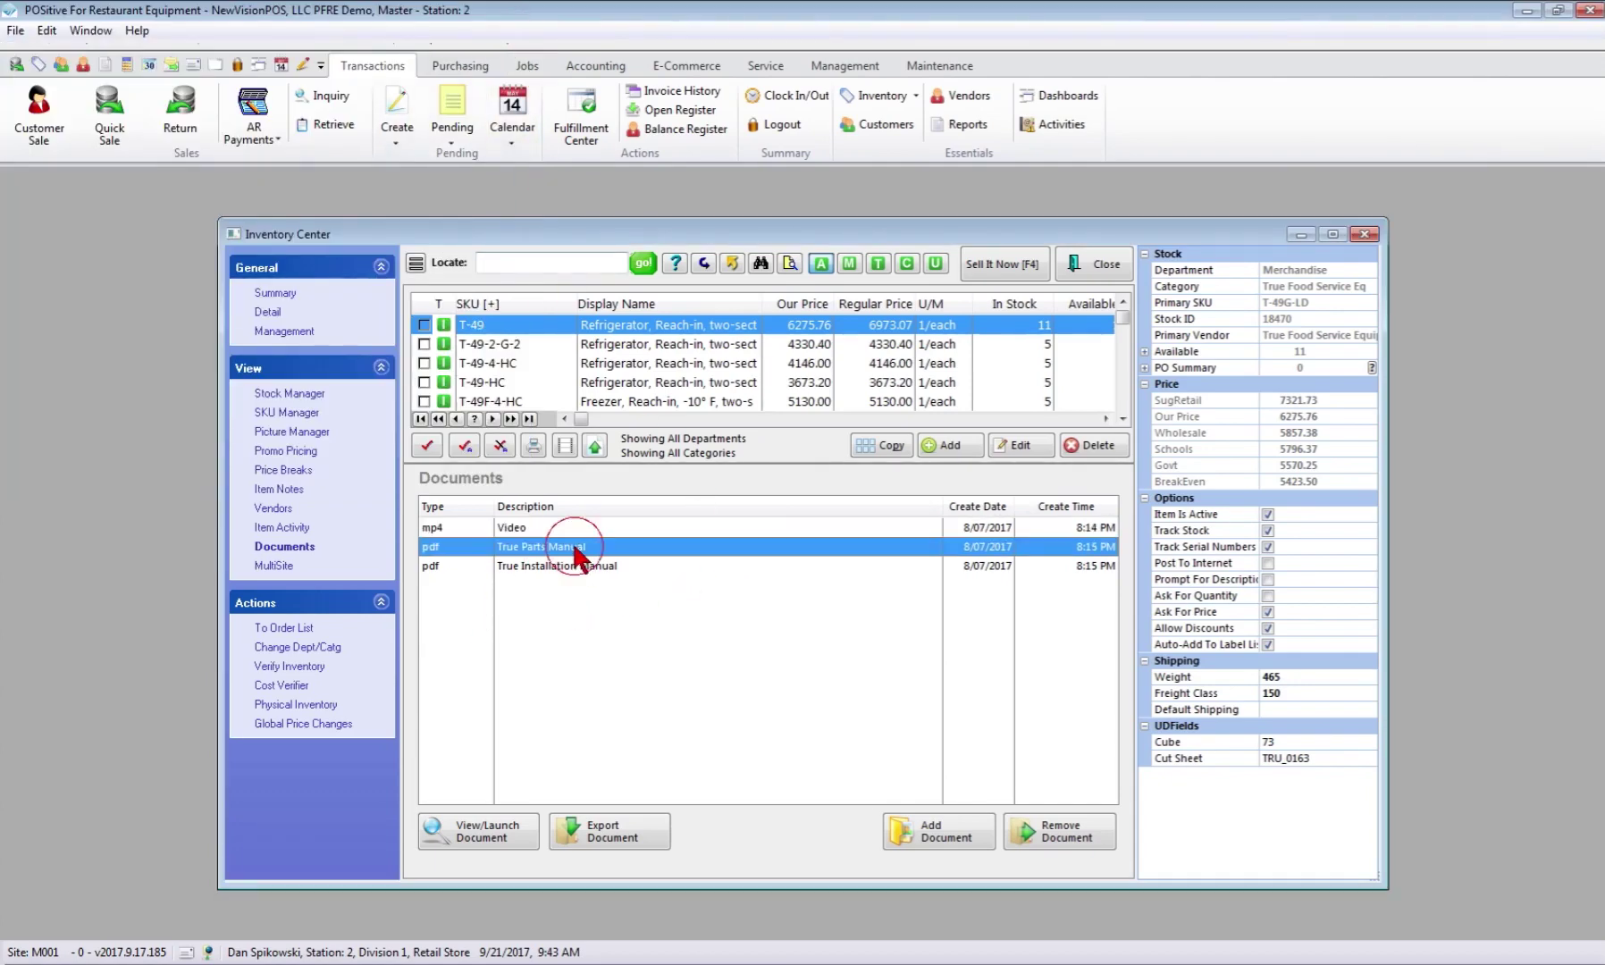
{"action": "left_click", "coordinate": [503, 817]}
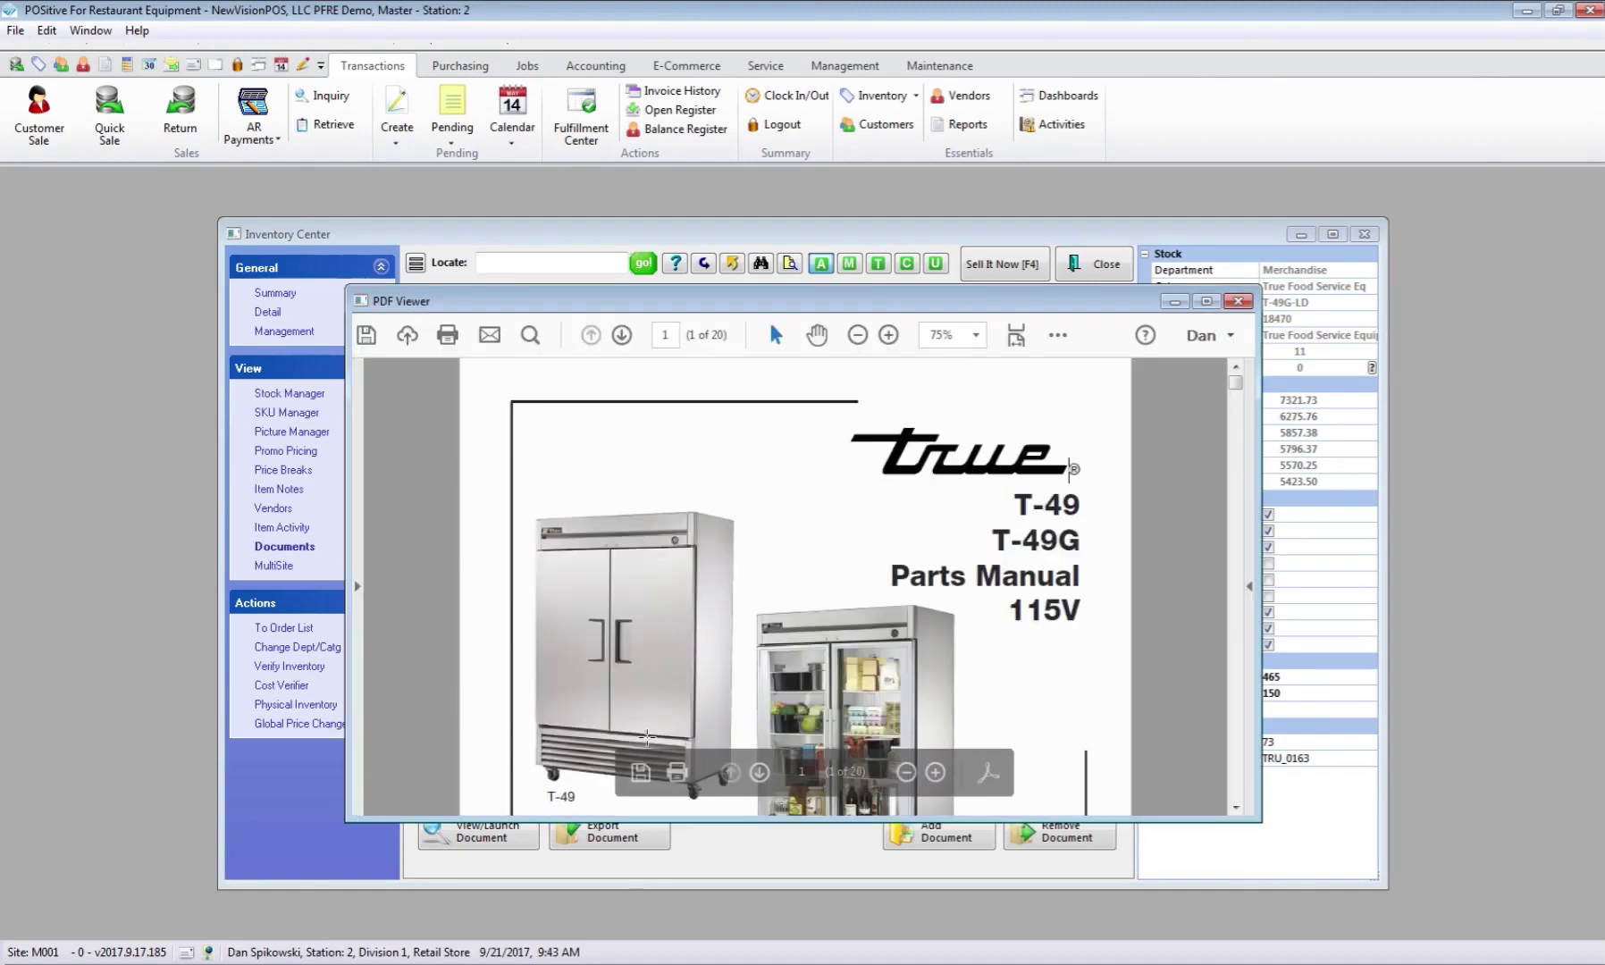
{"action": "left_click", "coordinate": [1238, 302]}
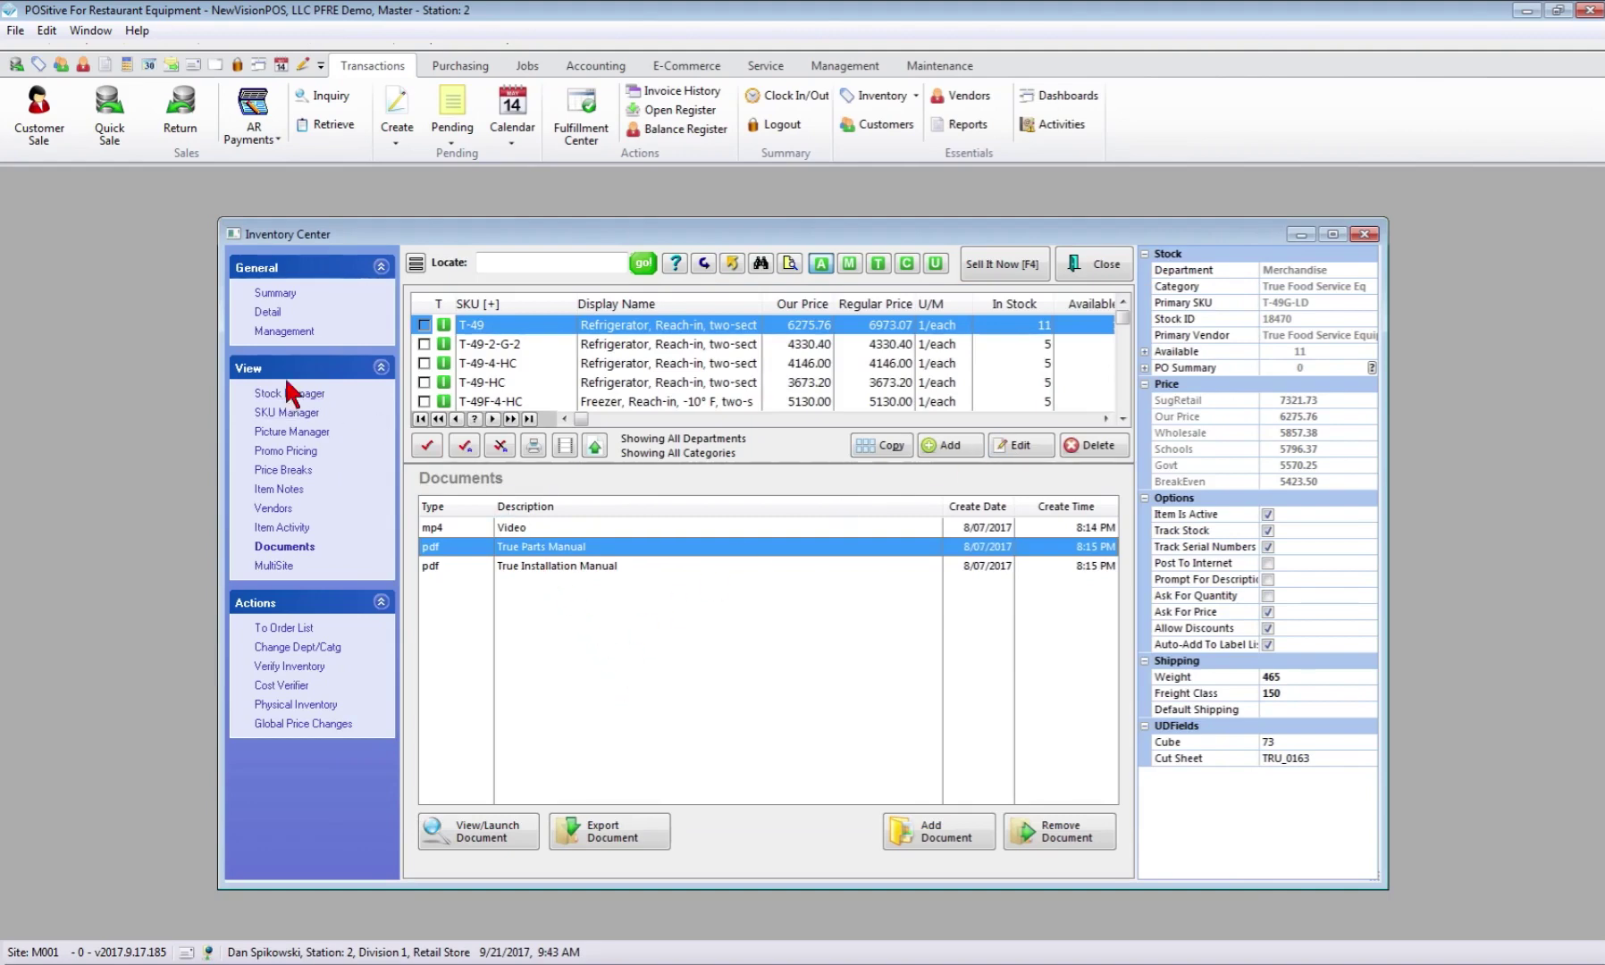
Review the T-49's pricing detail and vendors, including the item's options, defaults and subcategories
{"action": "left_click", "coordinate": [268, 311]}
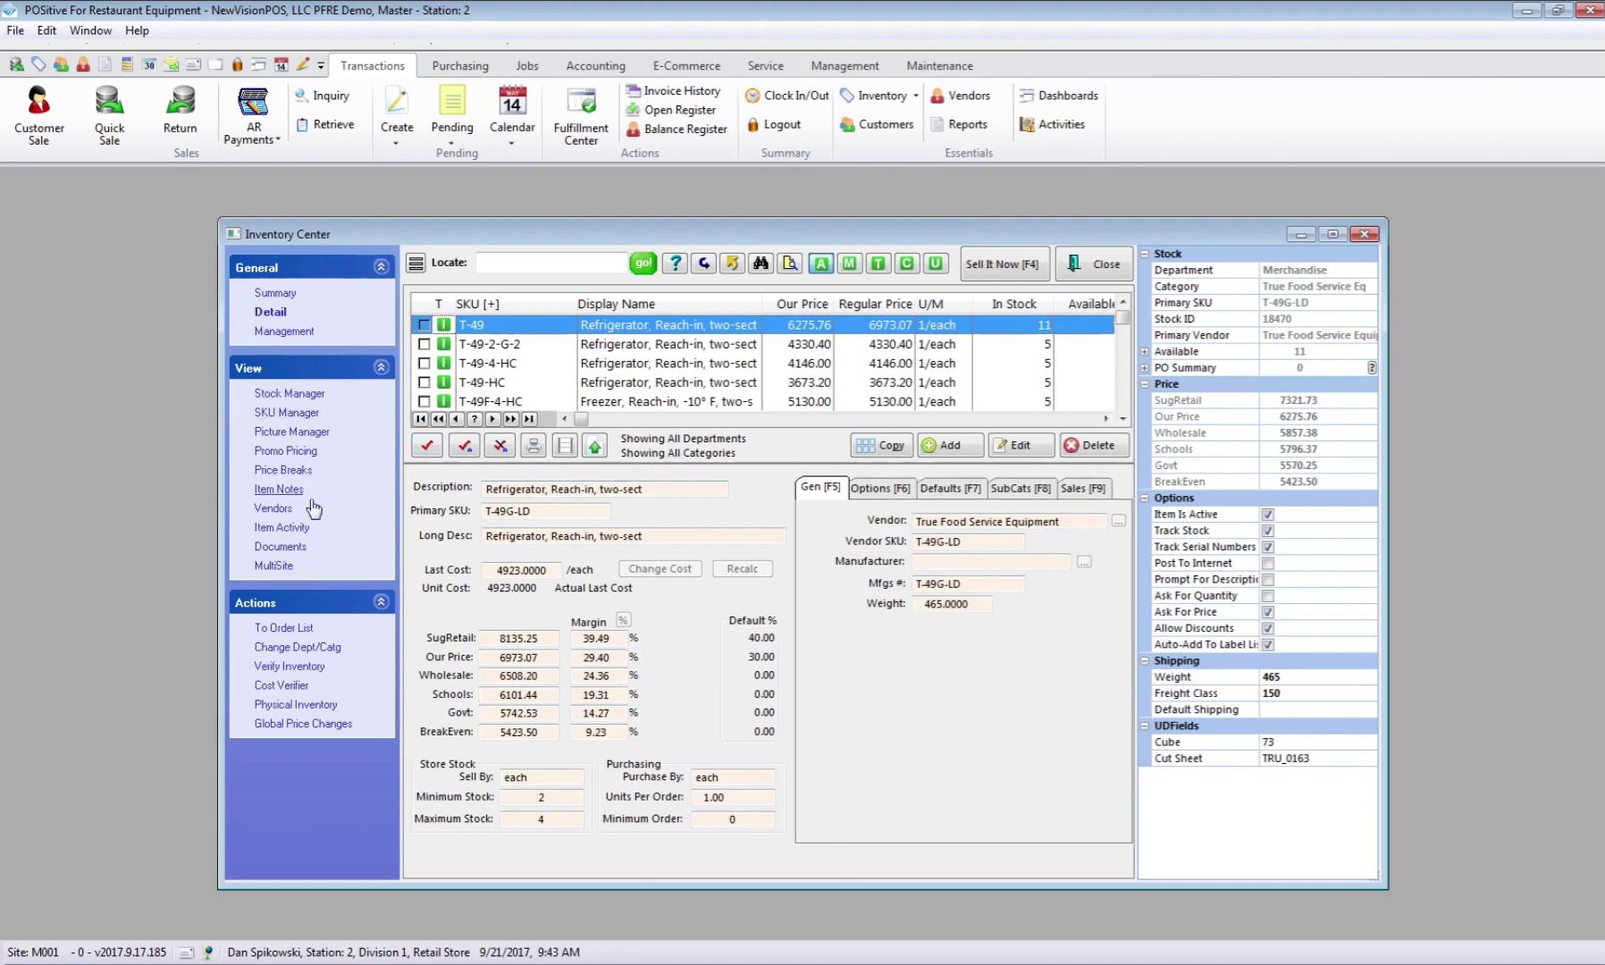
{"action": "left_click", "coordinate": [283, 510]}
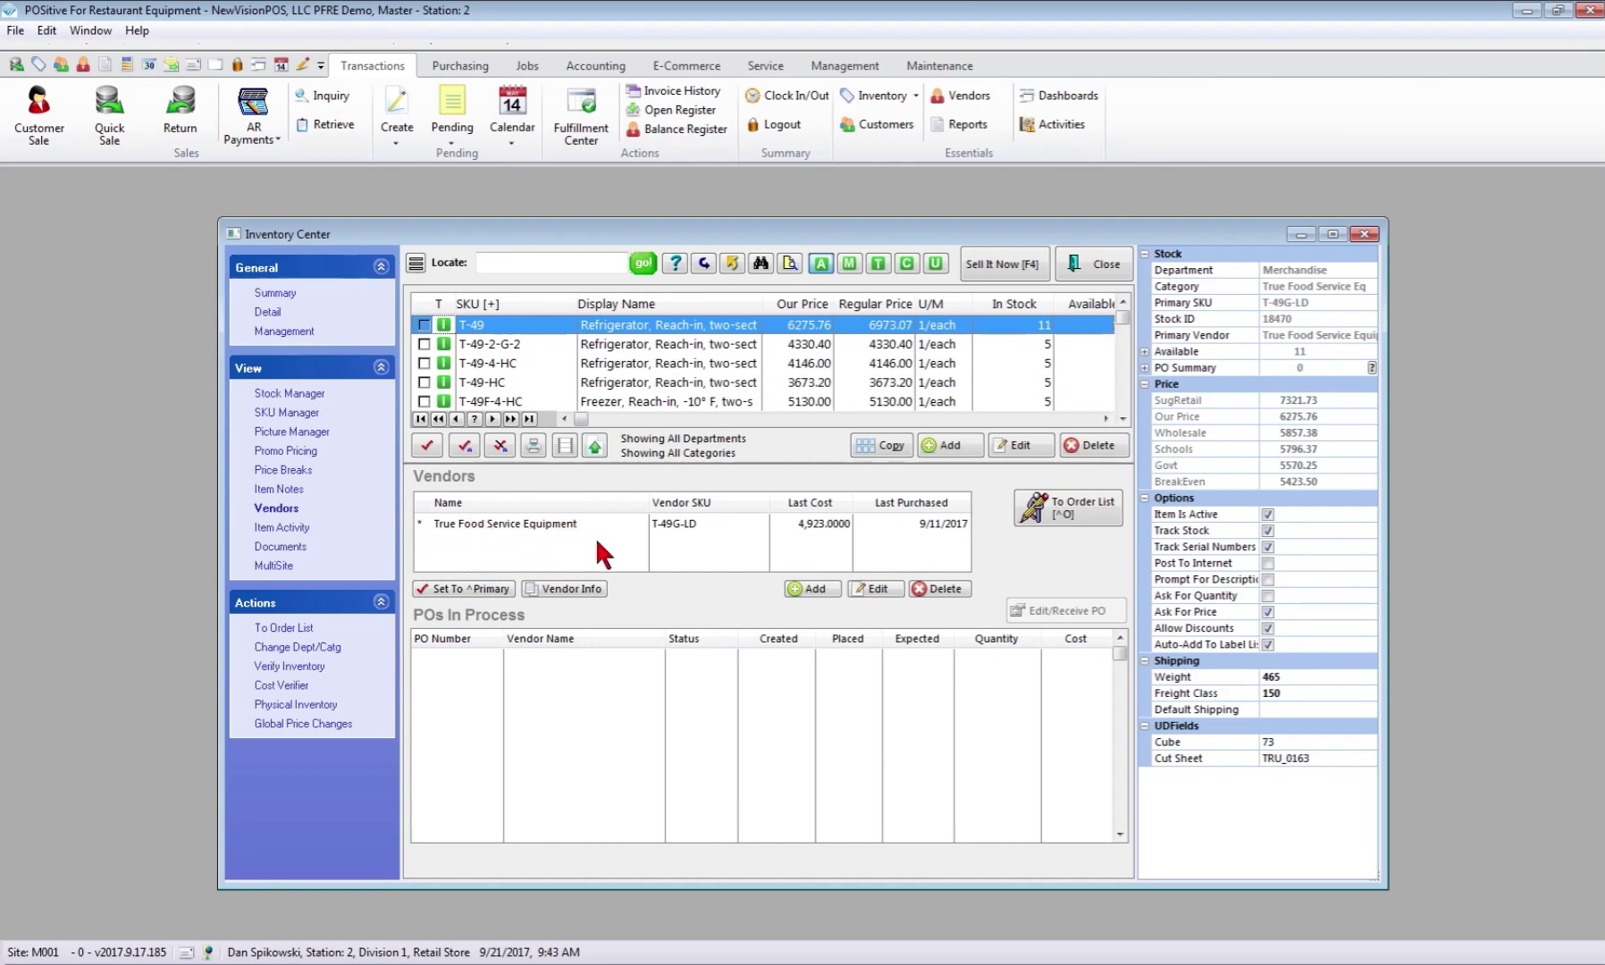
{"action": "left_click", "coordinate": [268, 312]}
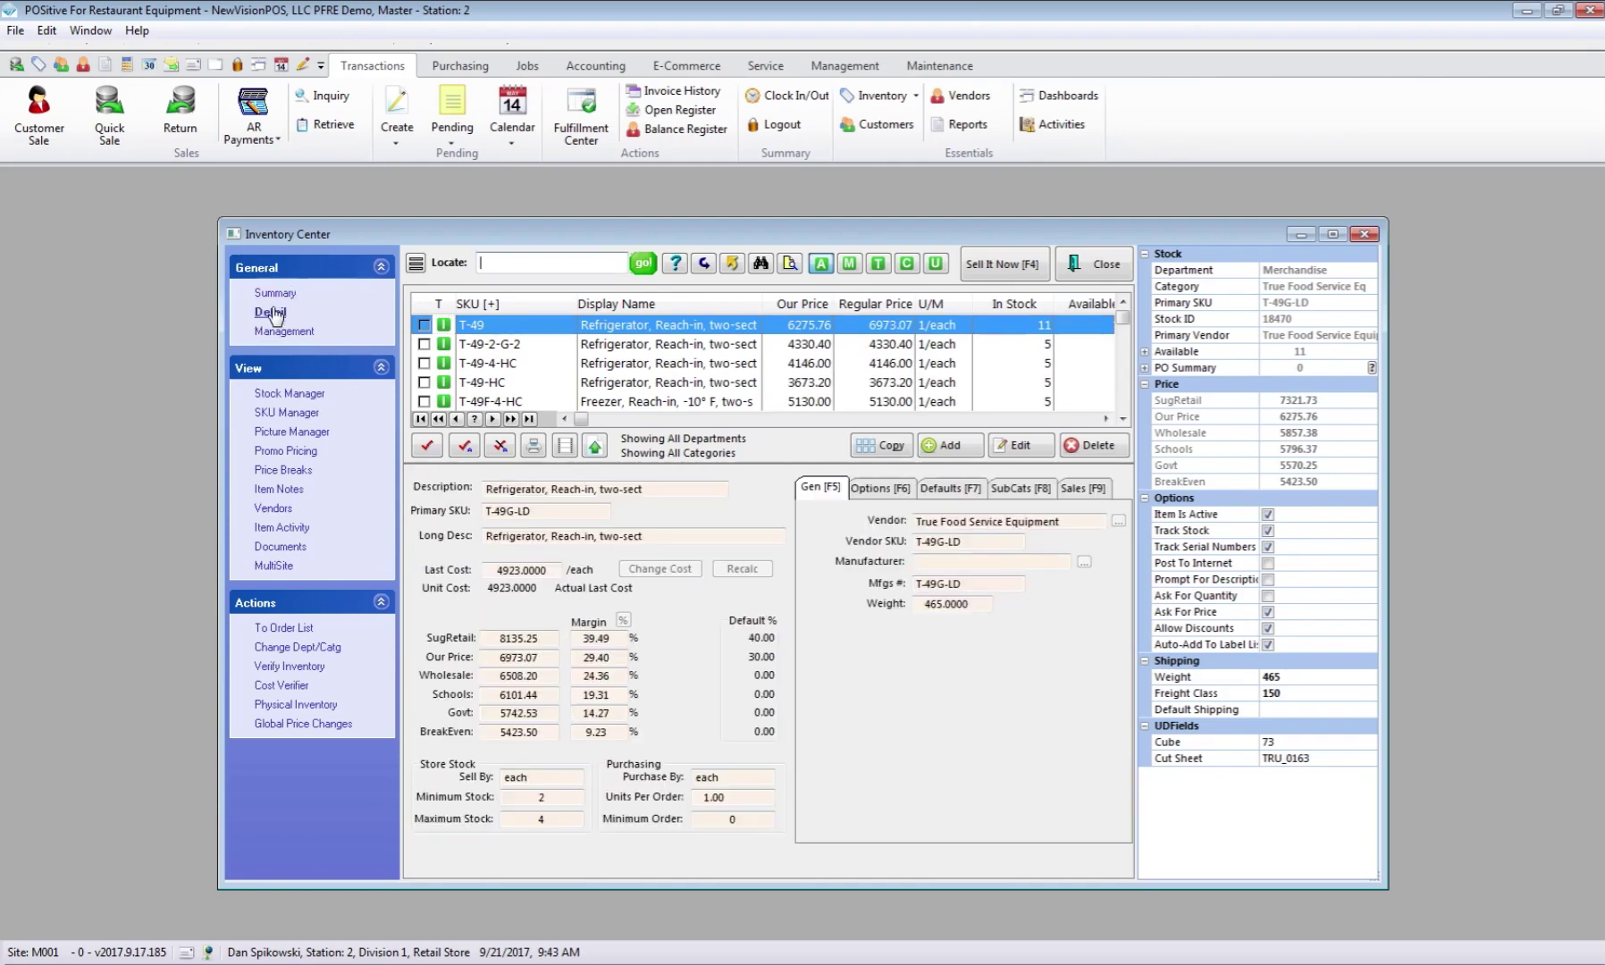
{"action": "left_click", "coordinate": [879, 492]}
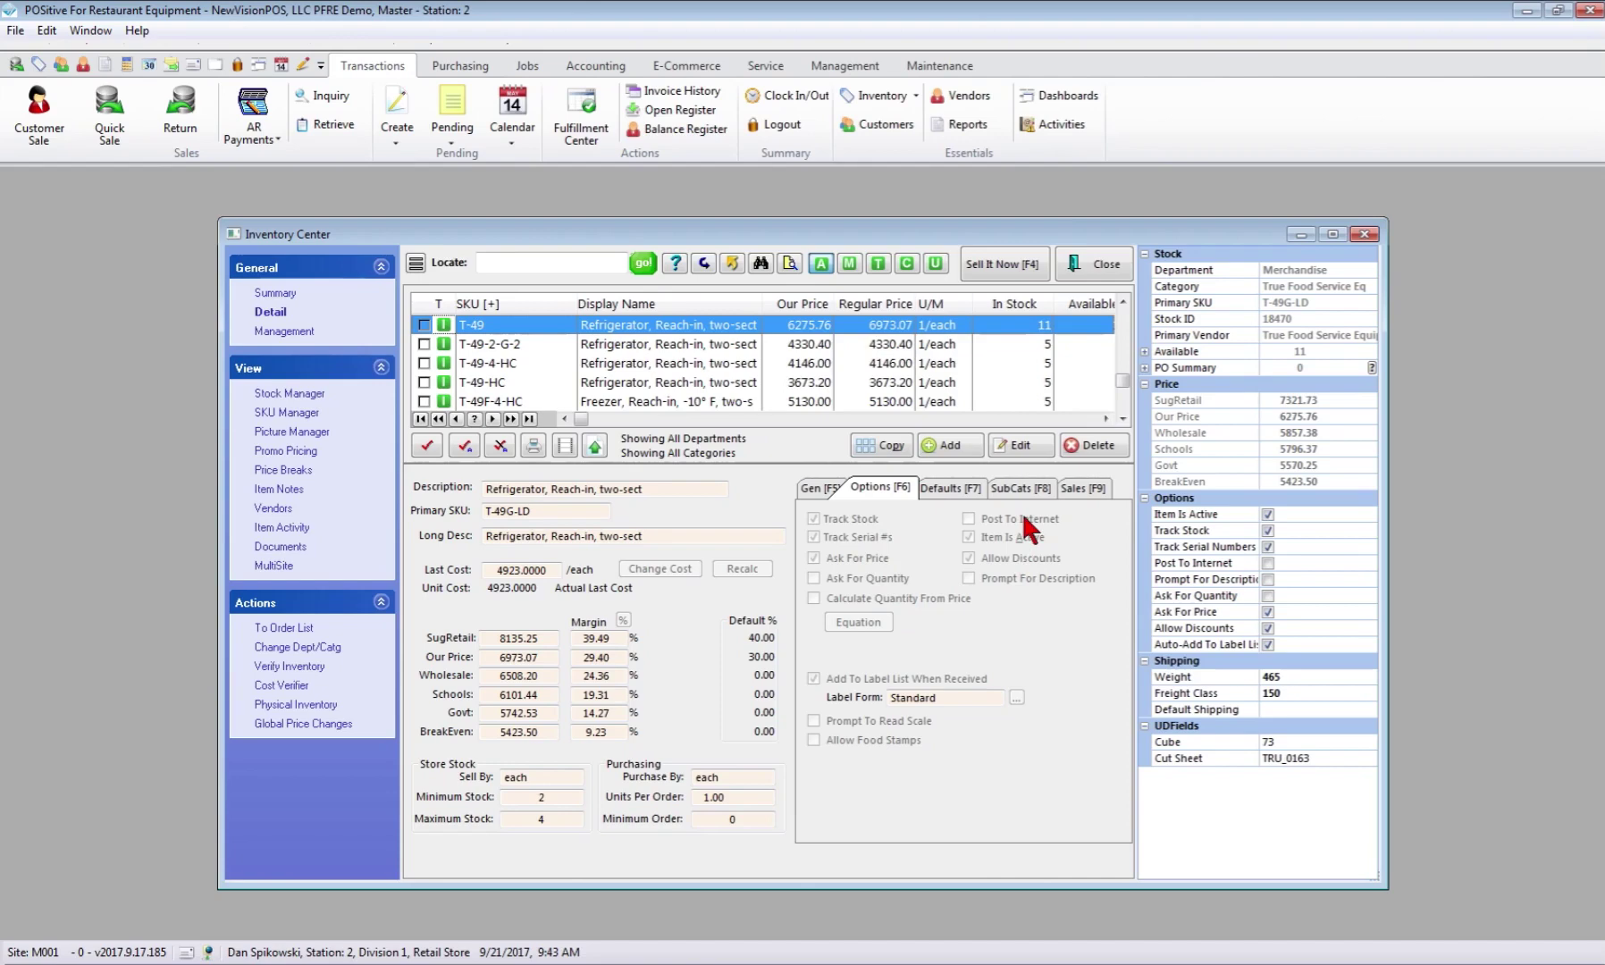
{"action": "left_click", "coordinate": [951, 488]}
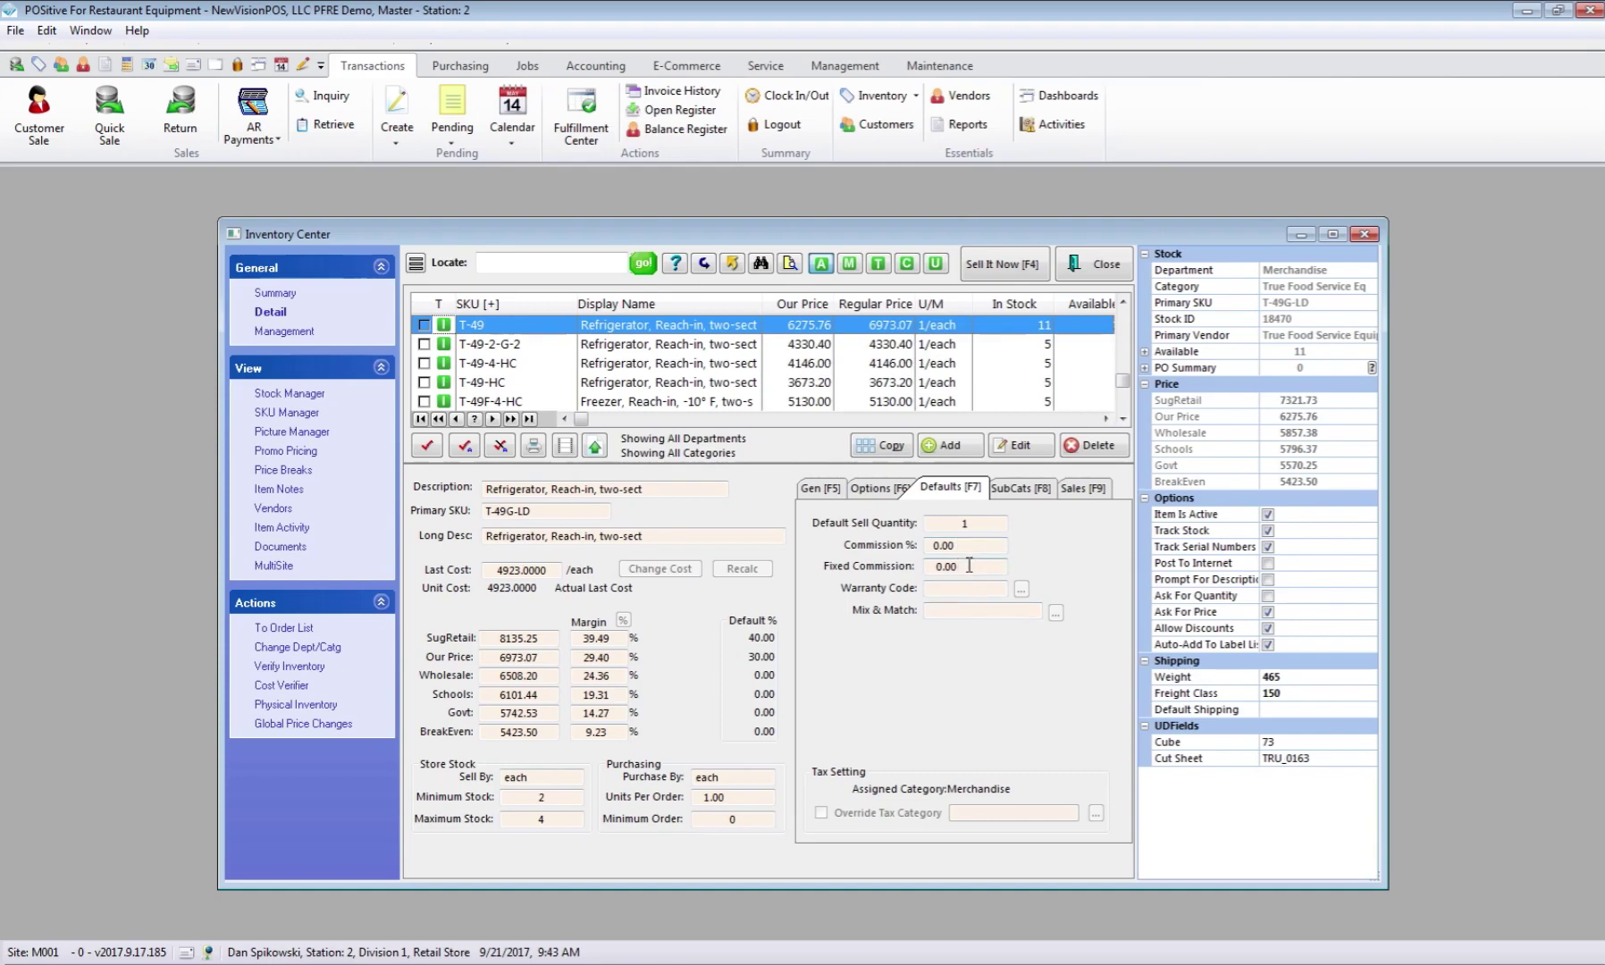
{"action": "left_click", "coordinate": [1024, 491]}
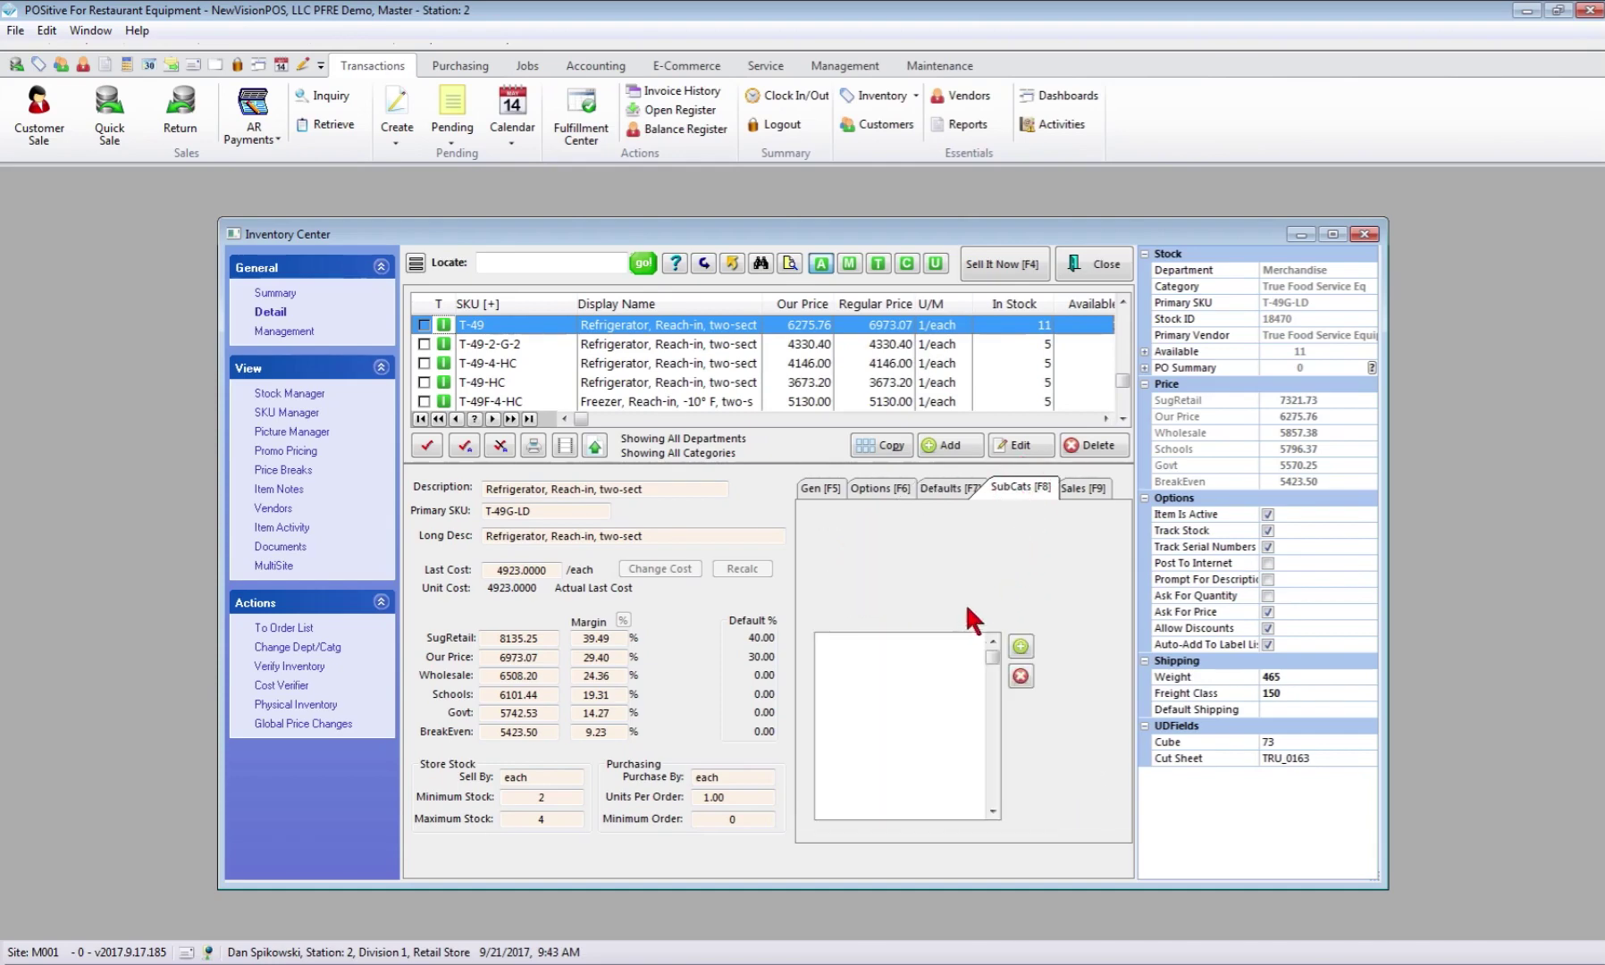
Review the T-49's monthly sales by revenue, profits and units
{"action": "left_click", "coordinate": [1085, 491]}
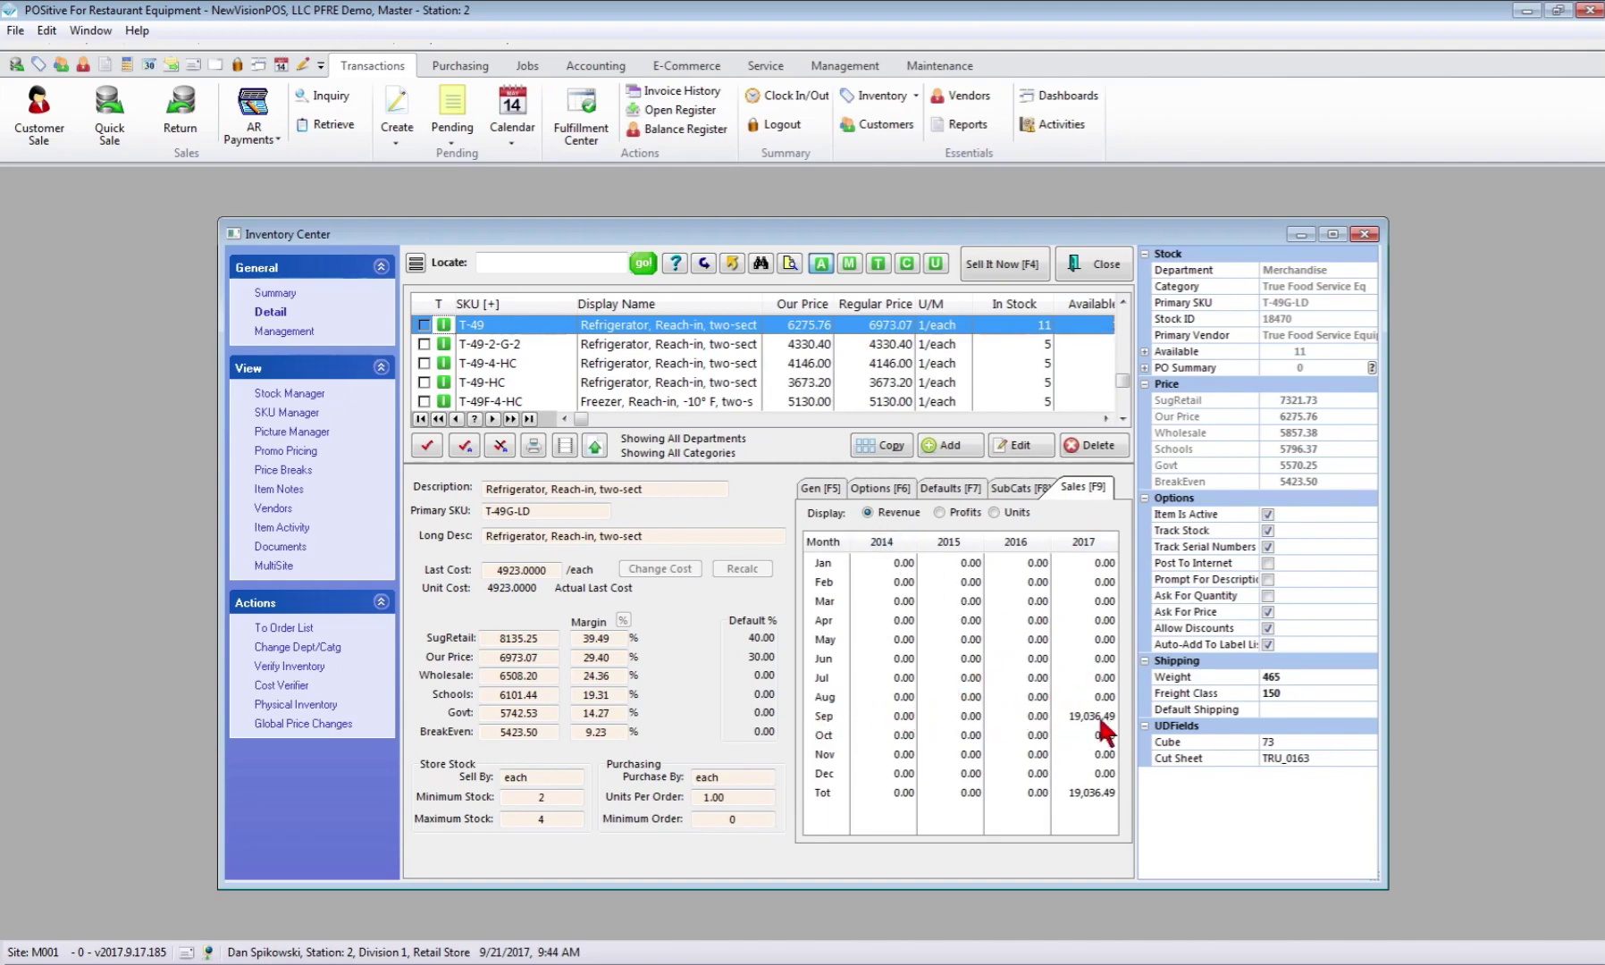
{"action": "left_click", "coordinate": [940, 513]}
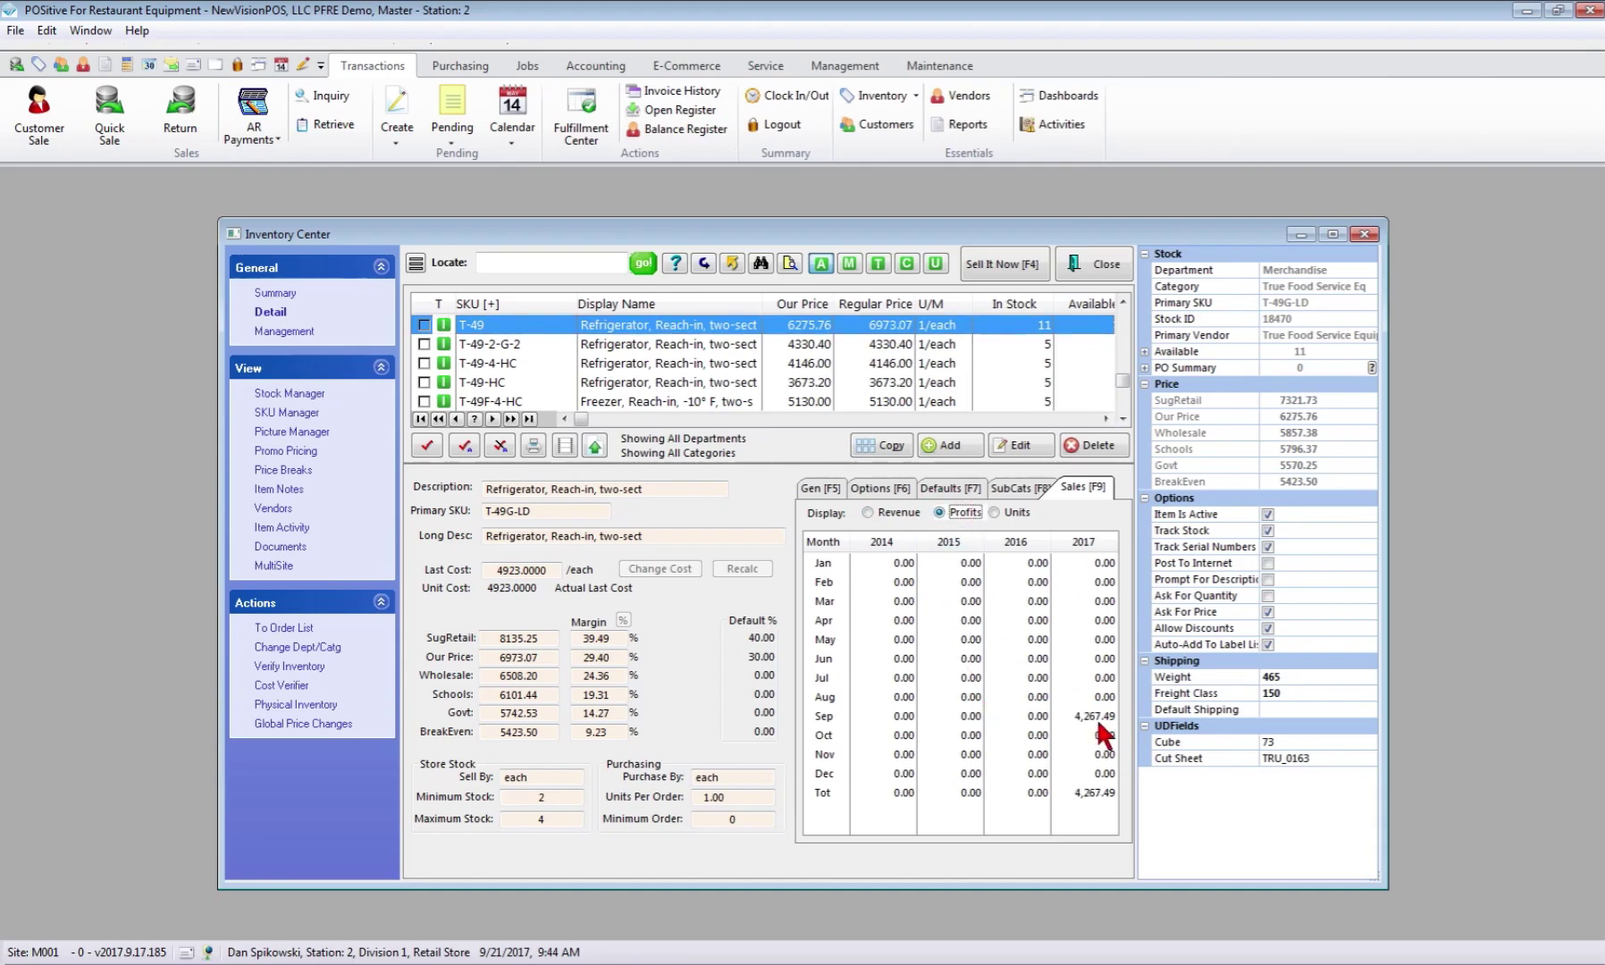
{"action": "left_click", "coordinate": [1010, 515]}
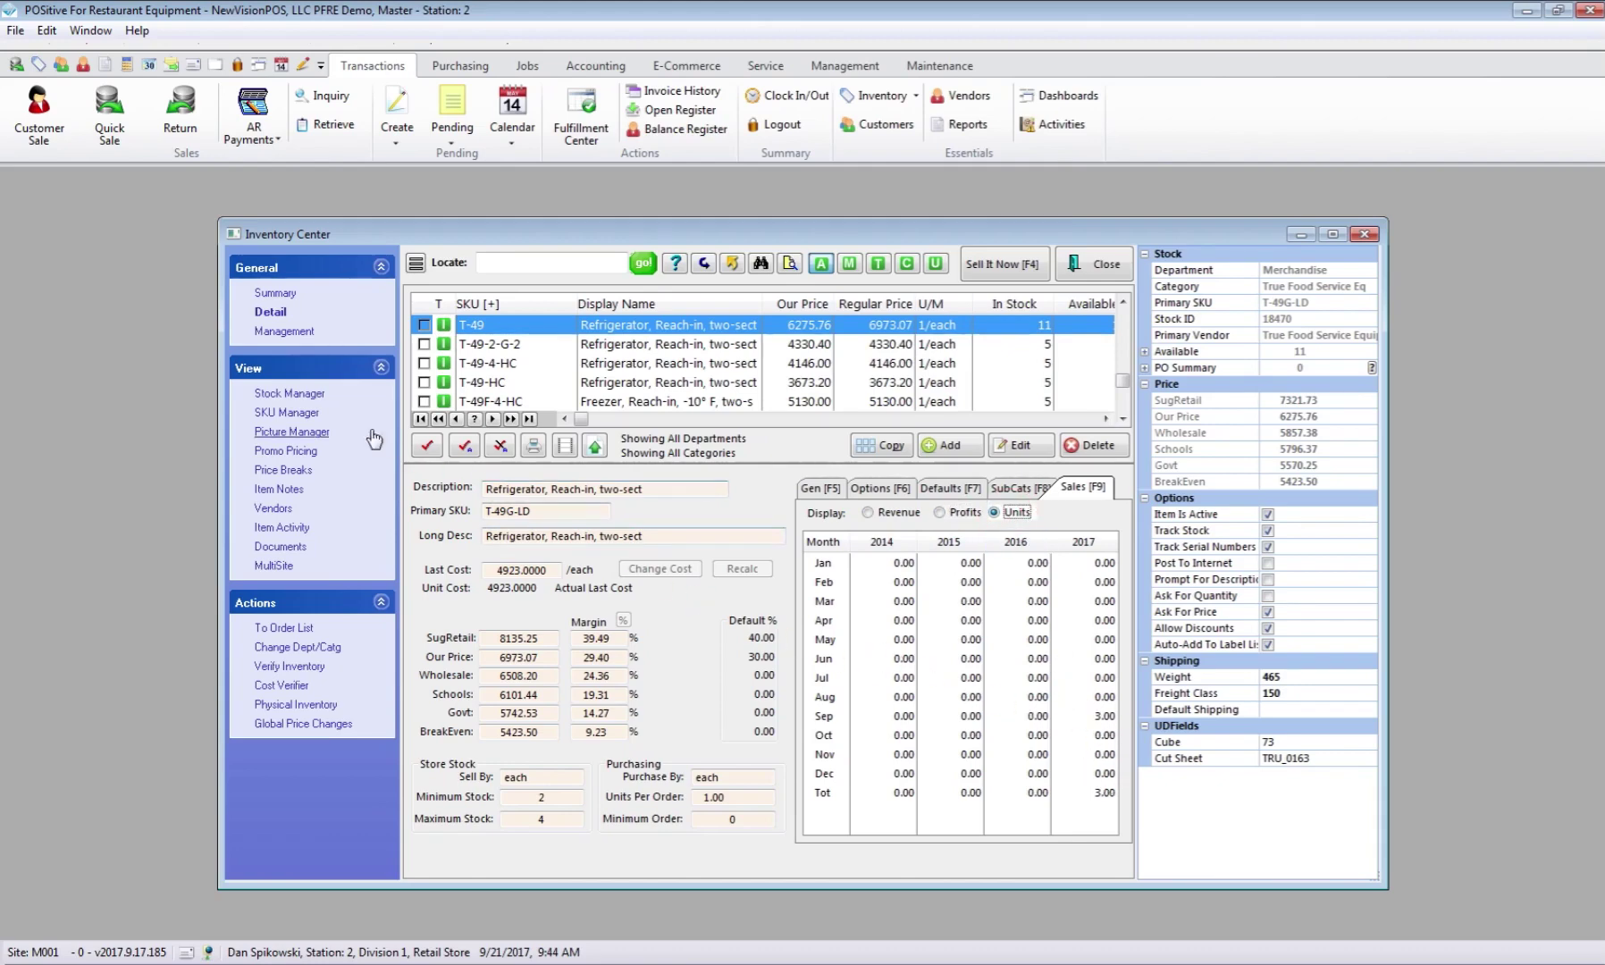
Review the T-49's picture, promotional pricing and quantity price breaks
{"action": "left_click", "coordinate": [268, 430]}
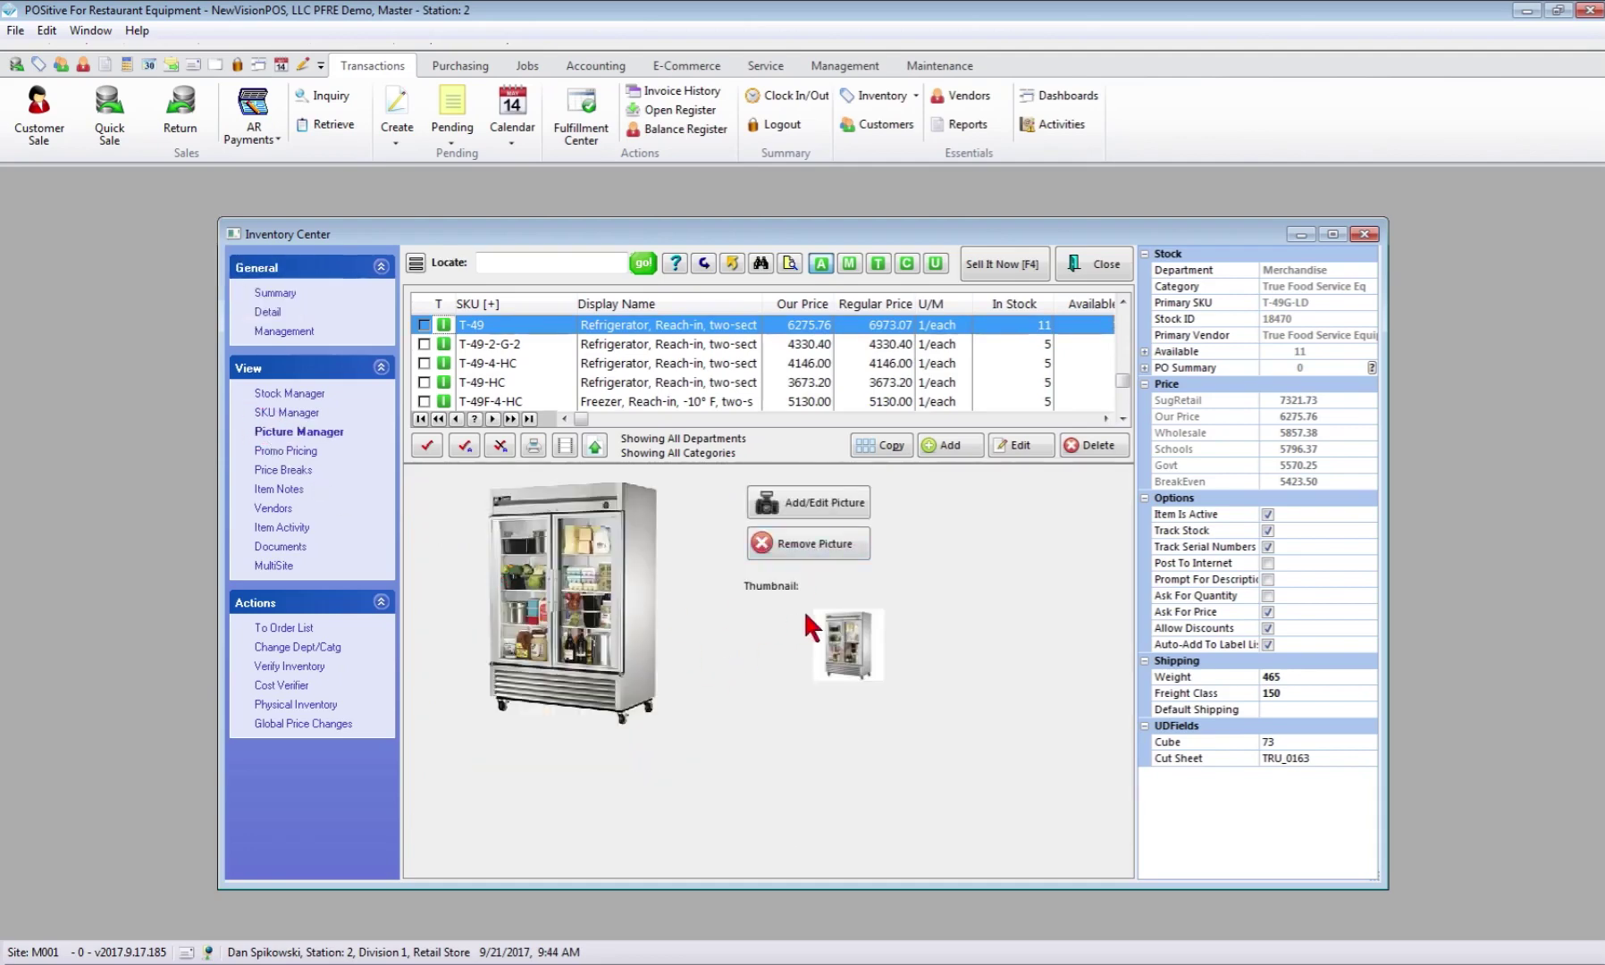
{"action": "left_click", "coordinate": [293, 451]}
{"action": "left_click", "coordinate": [630, 529]}
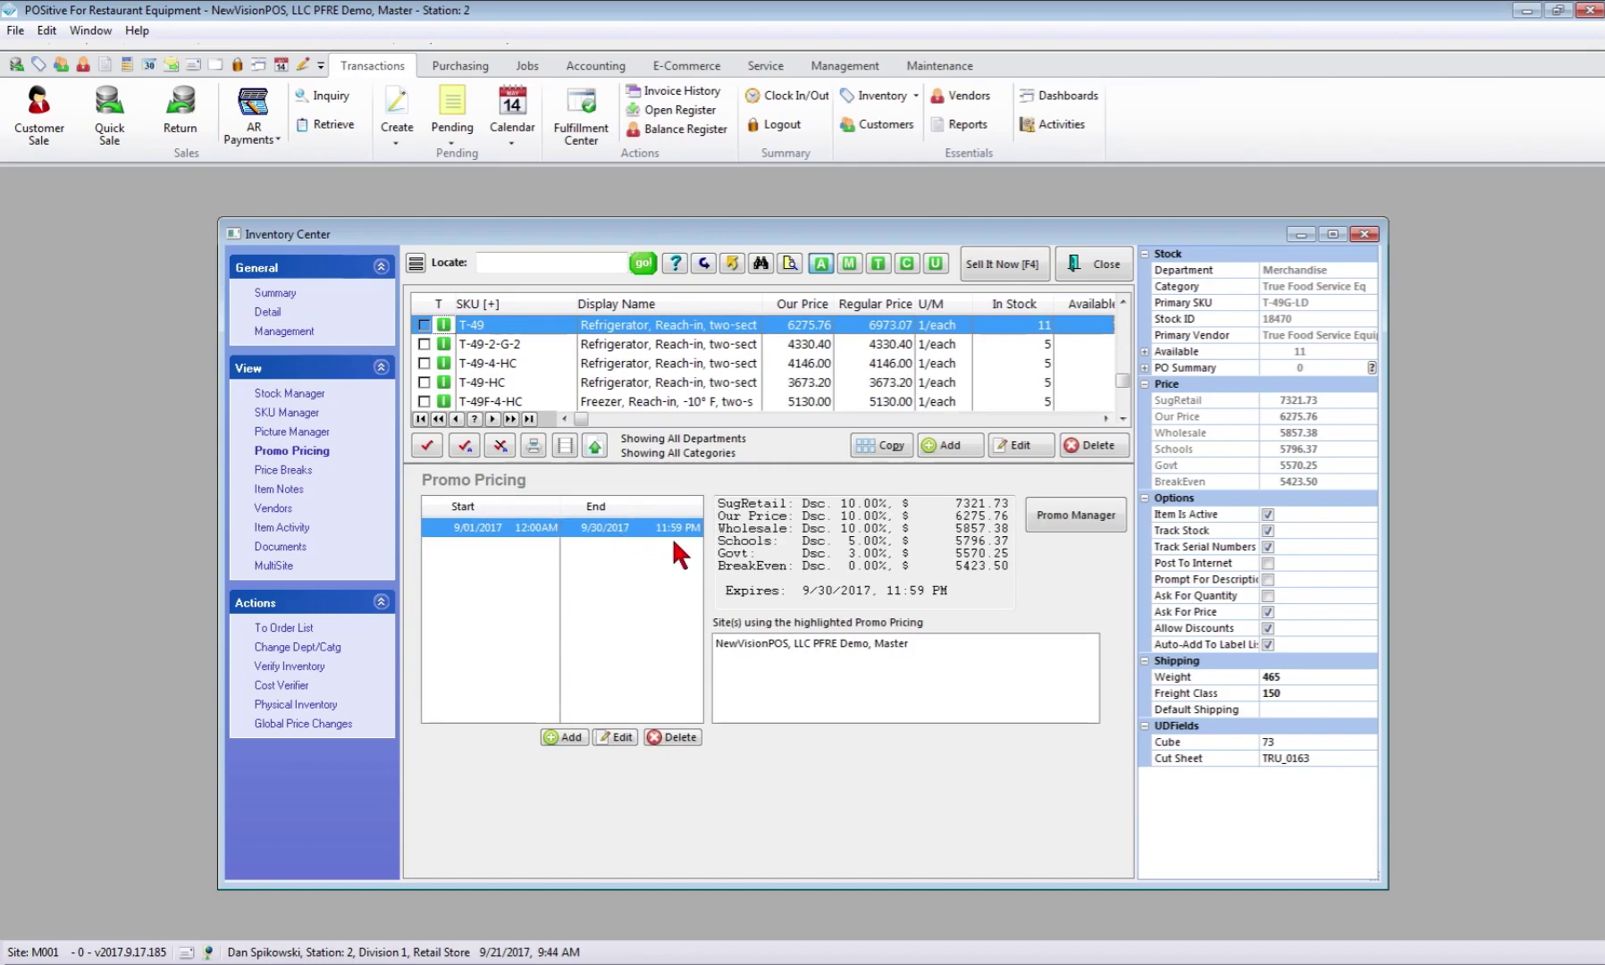
{"action": "left_click", "coordinate": [273, 470]}
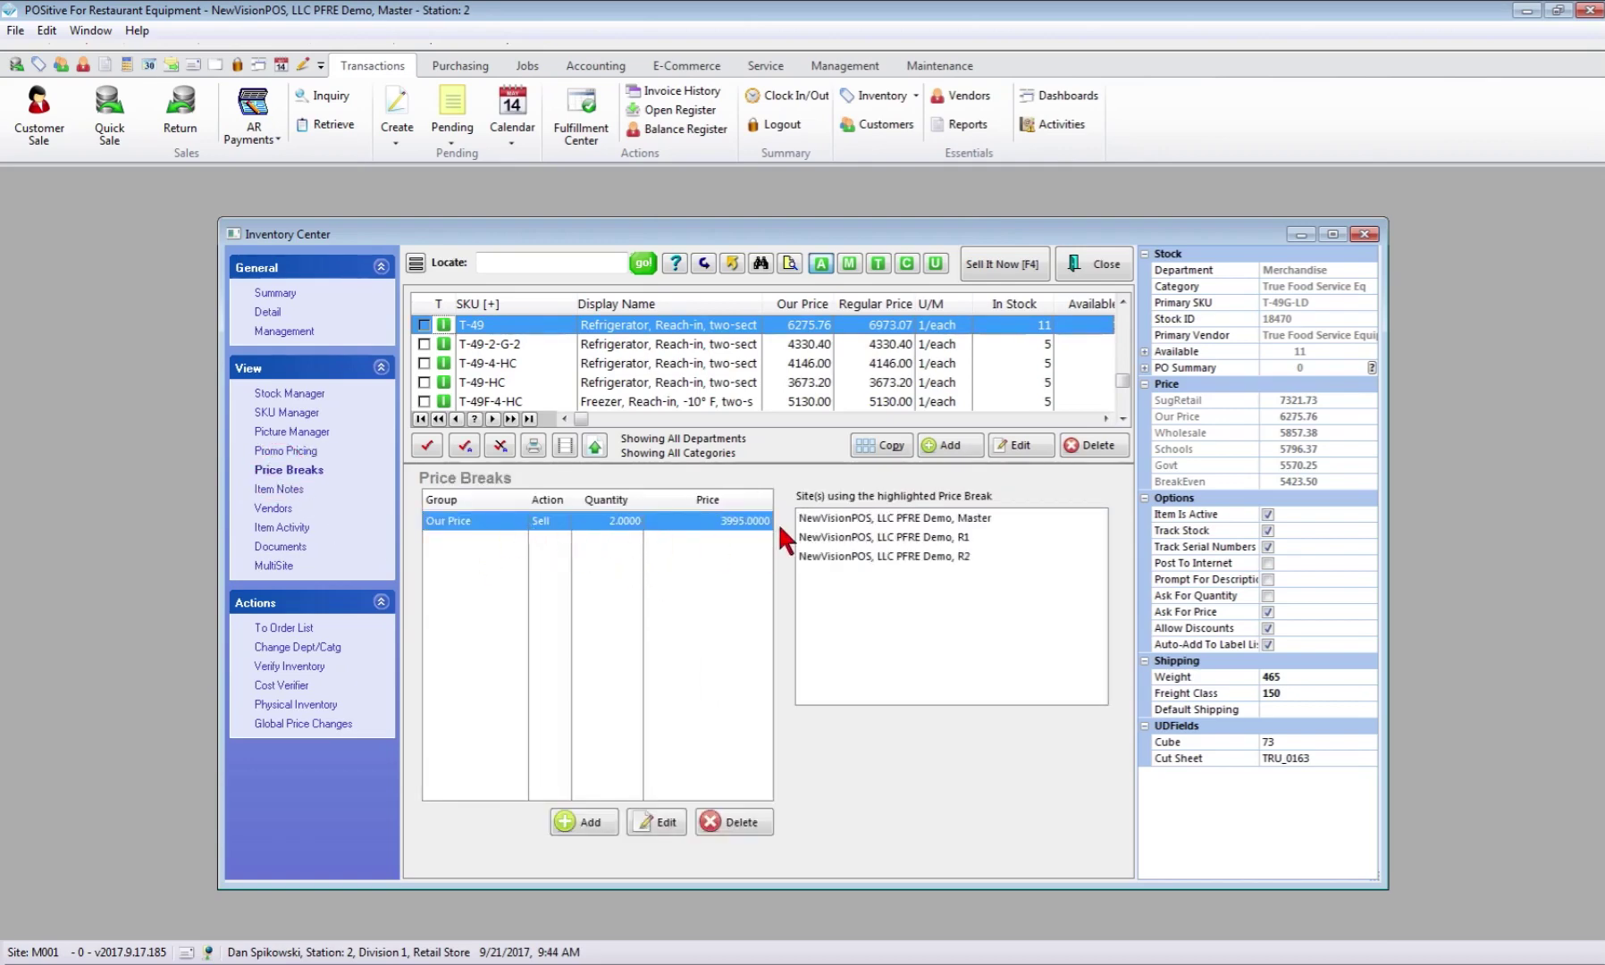
Read through the T-49's transaction, standard and extended/web item notes
{"action": "left_click", "coordinate": [281, 494]}
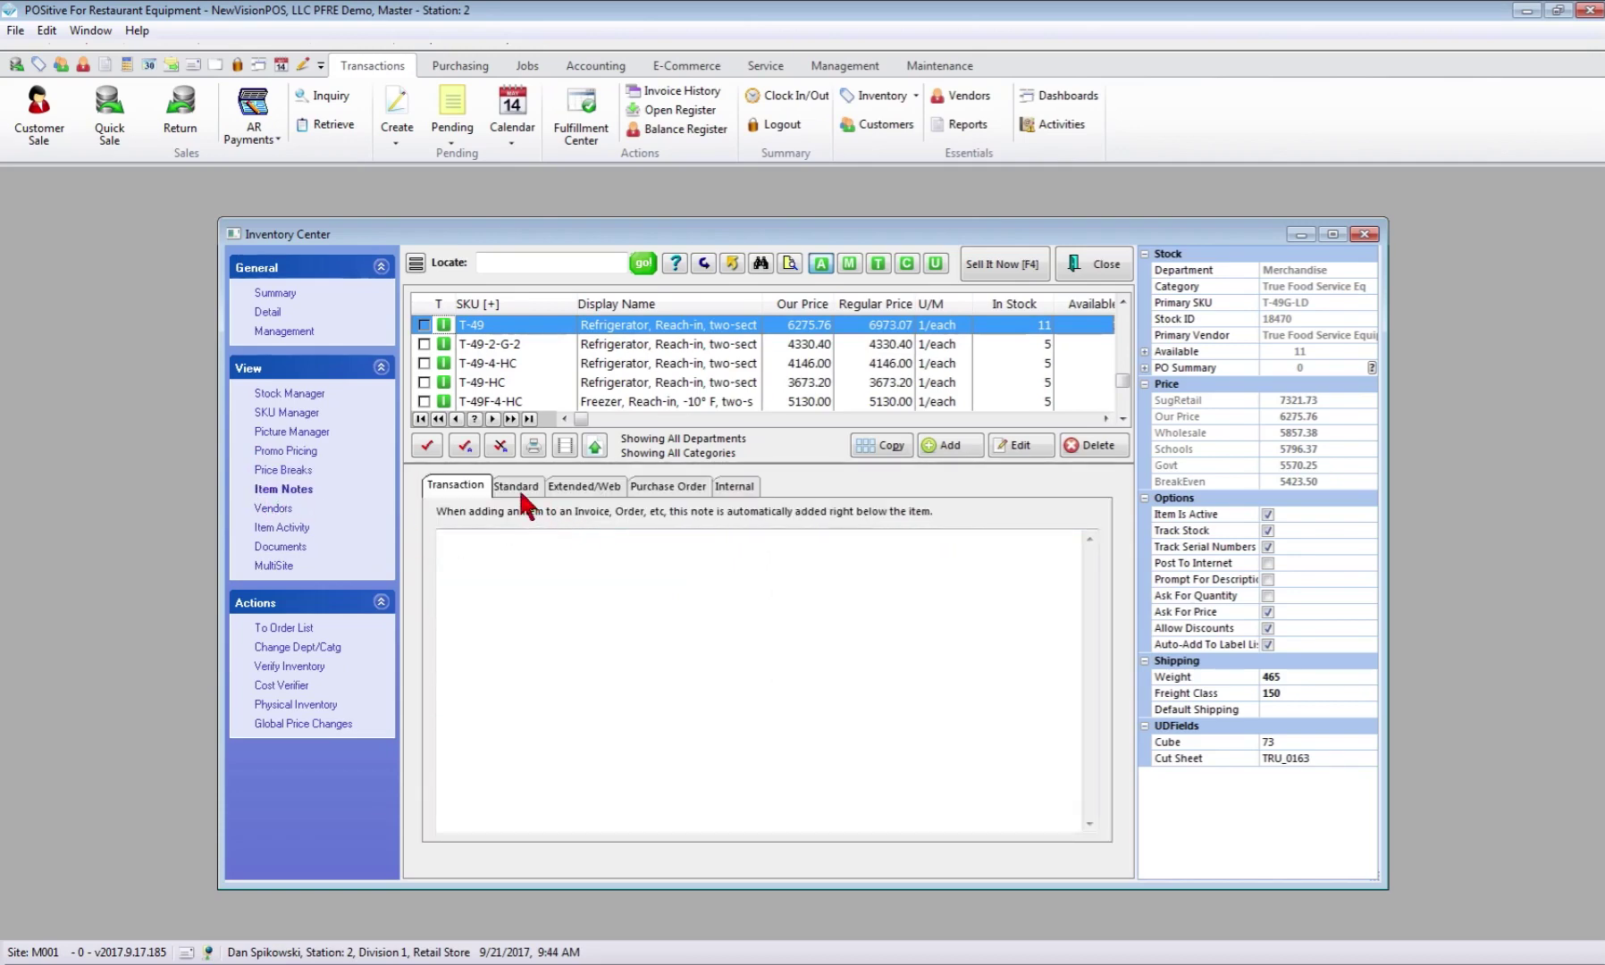
{"action": "left_click", "coordinate": [518, 486]}
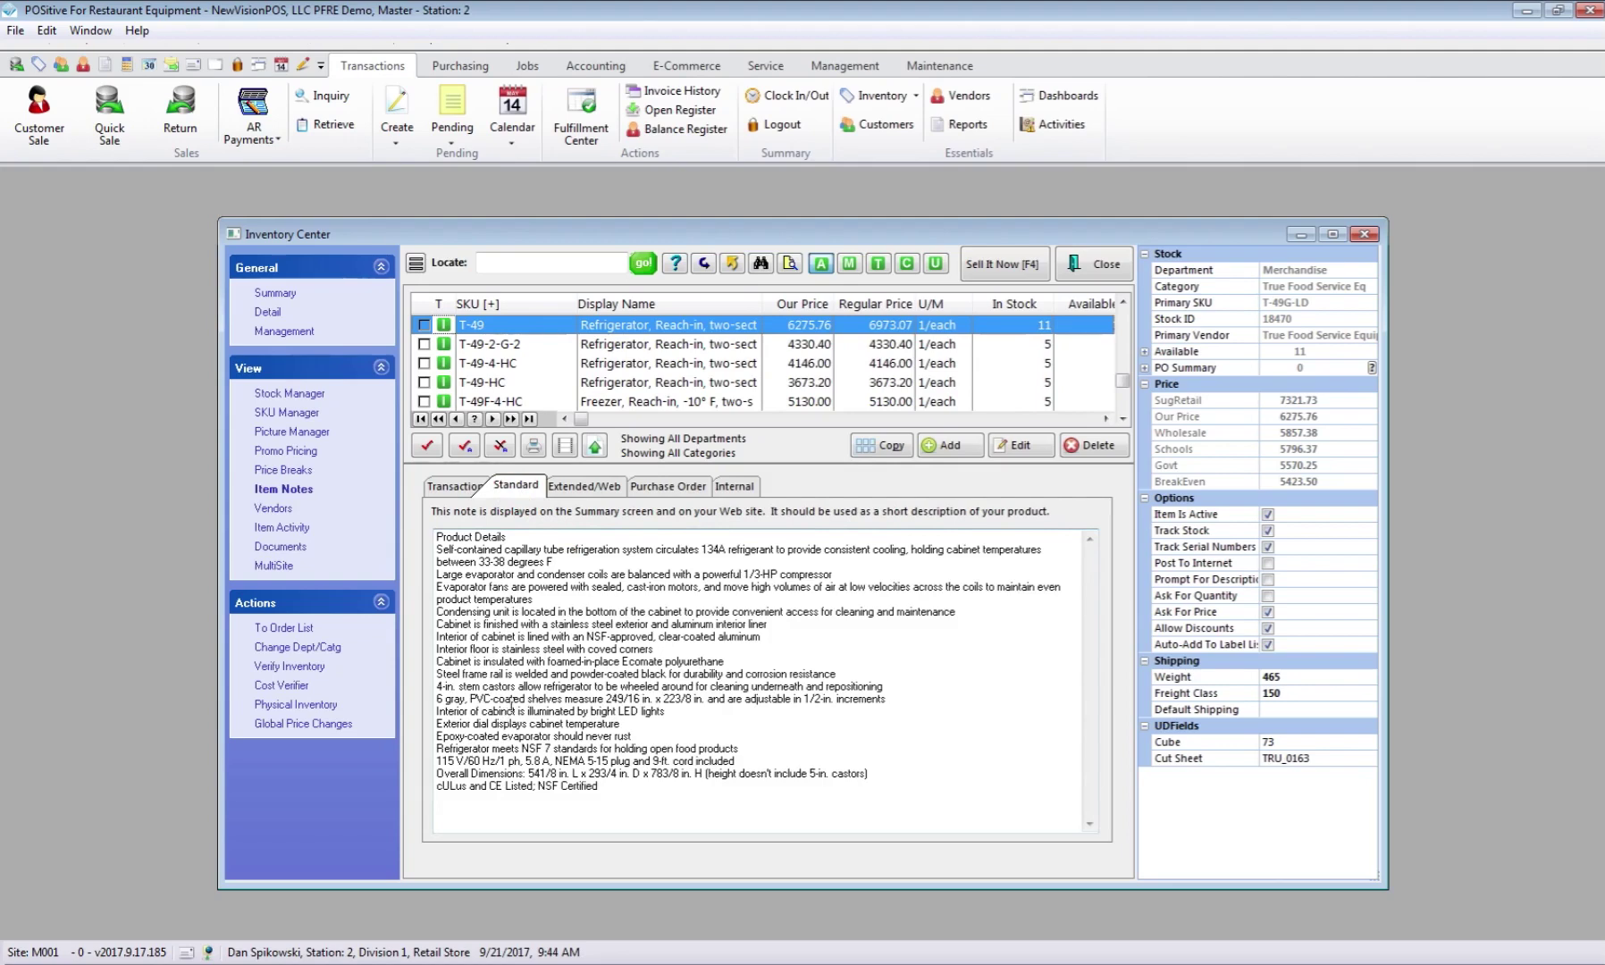
{"action": "left_click", "coordinate": [586, 486]}
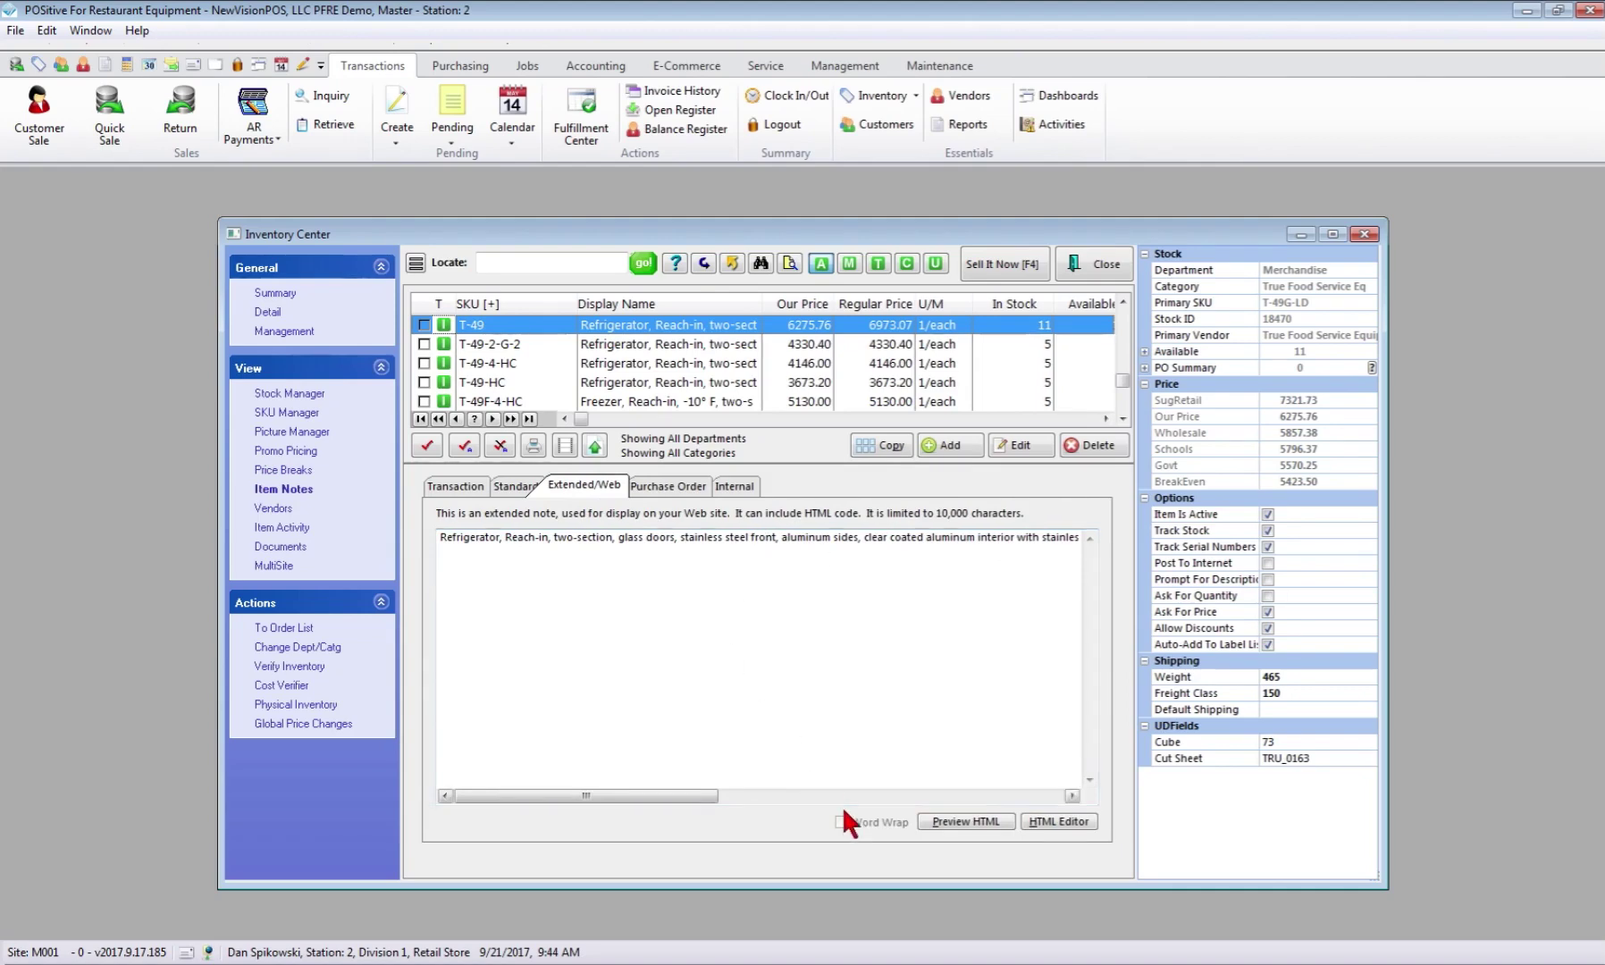
Check the T-49's vendors, and review its customer orders and purchase order history in the item activity
{"action": "left_click", "coordinate": [271, 507]}
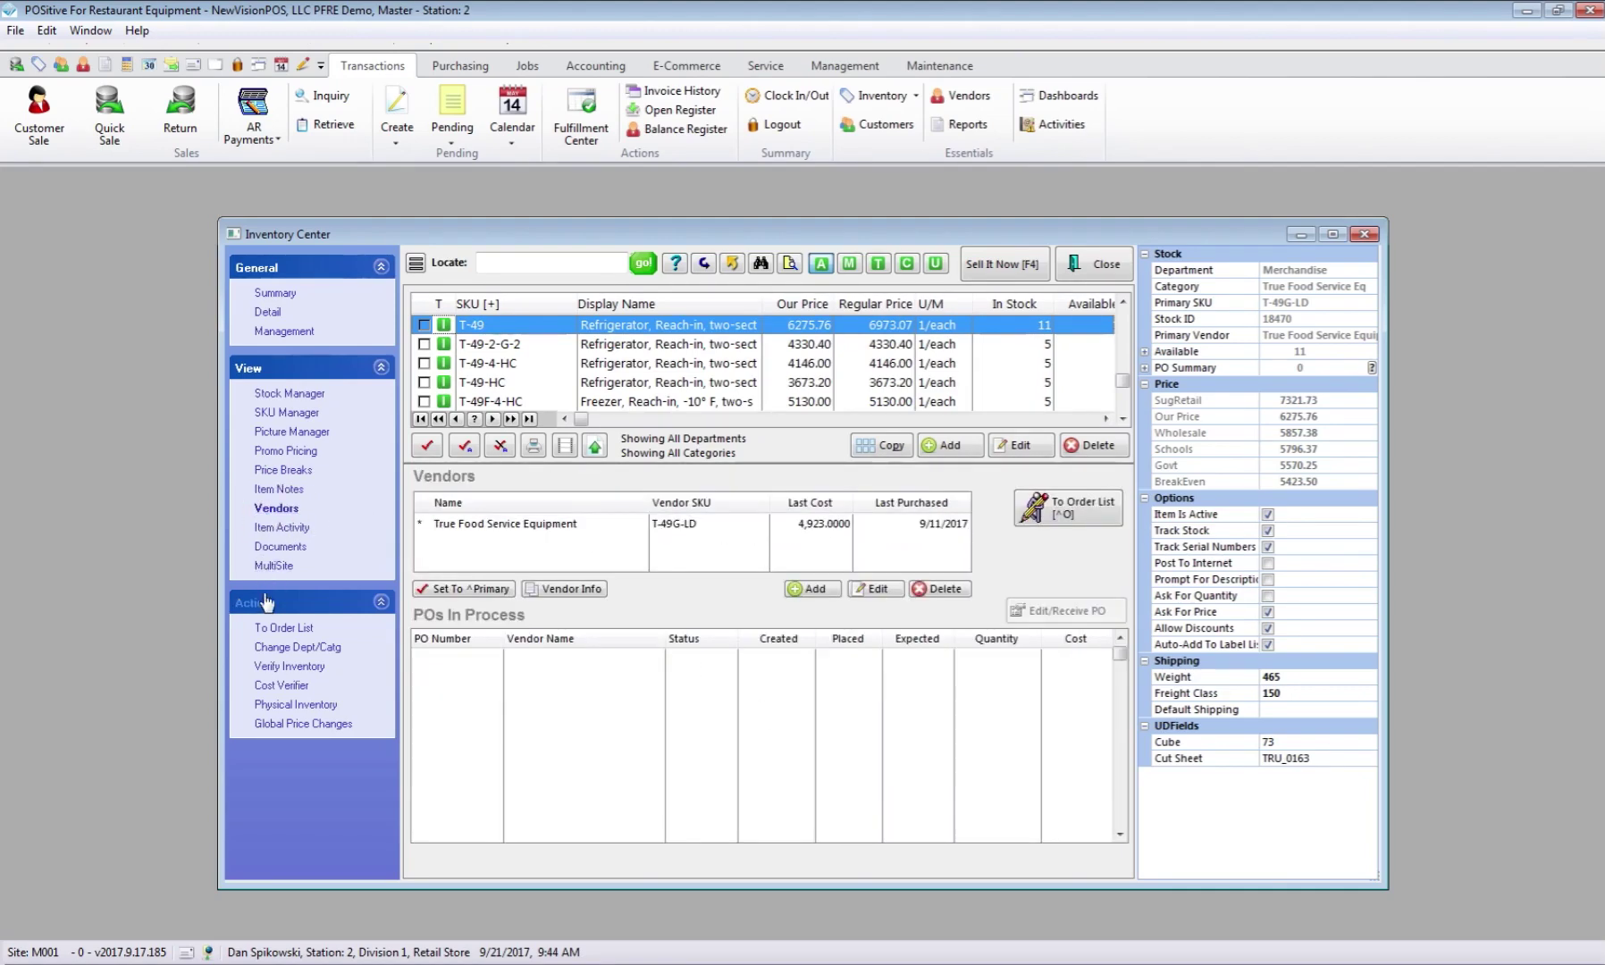
{"action": "left_click", "coordinate": [279, 529]}
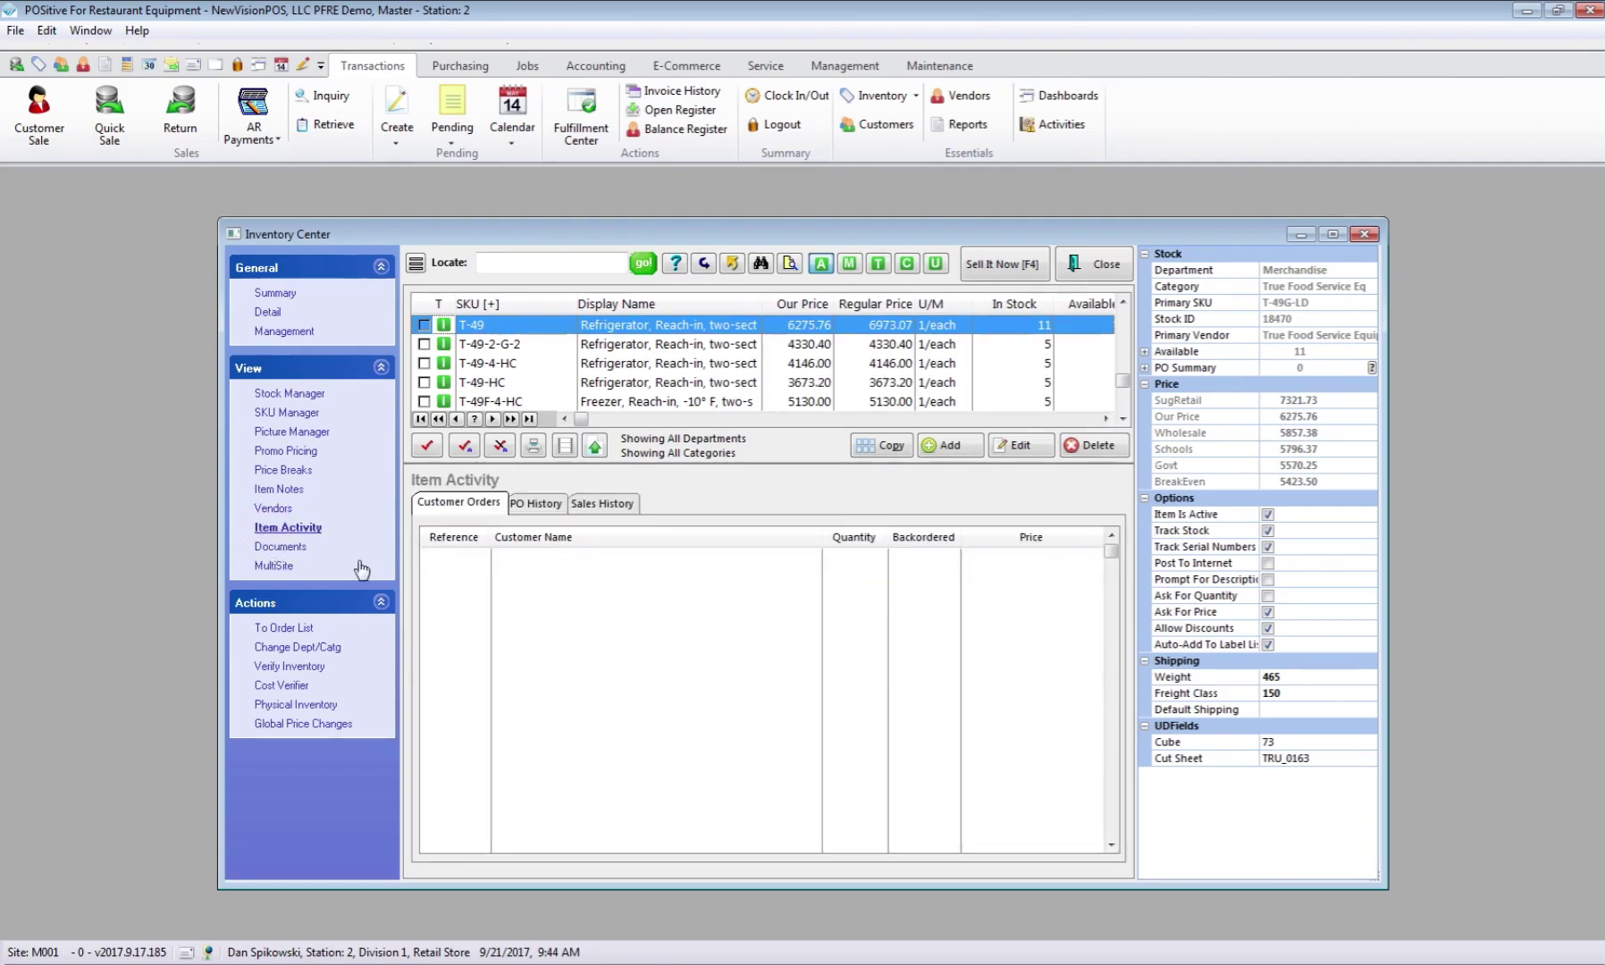
{"action": "left_click", "coordinate": [537, 502]}
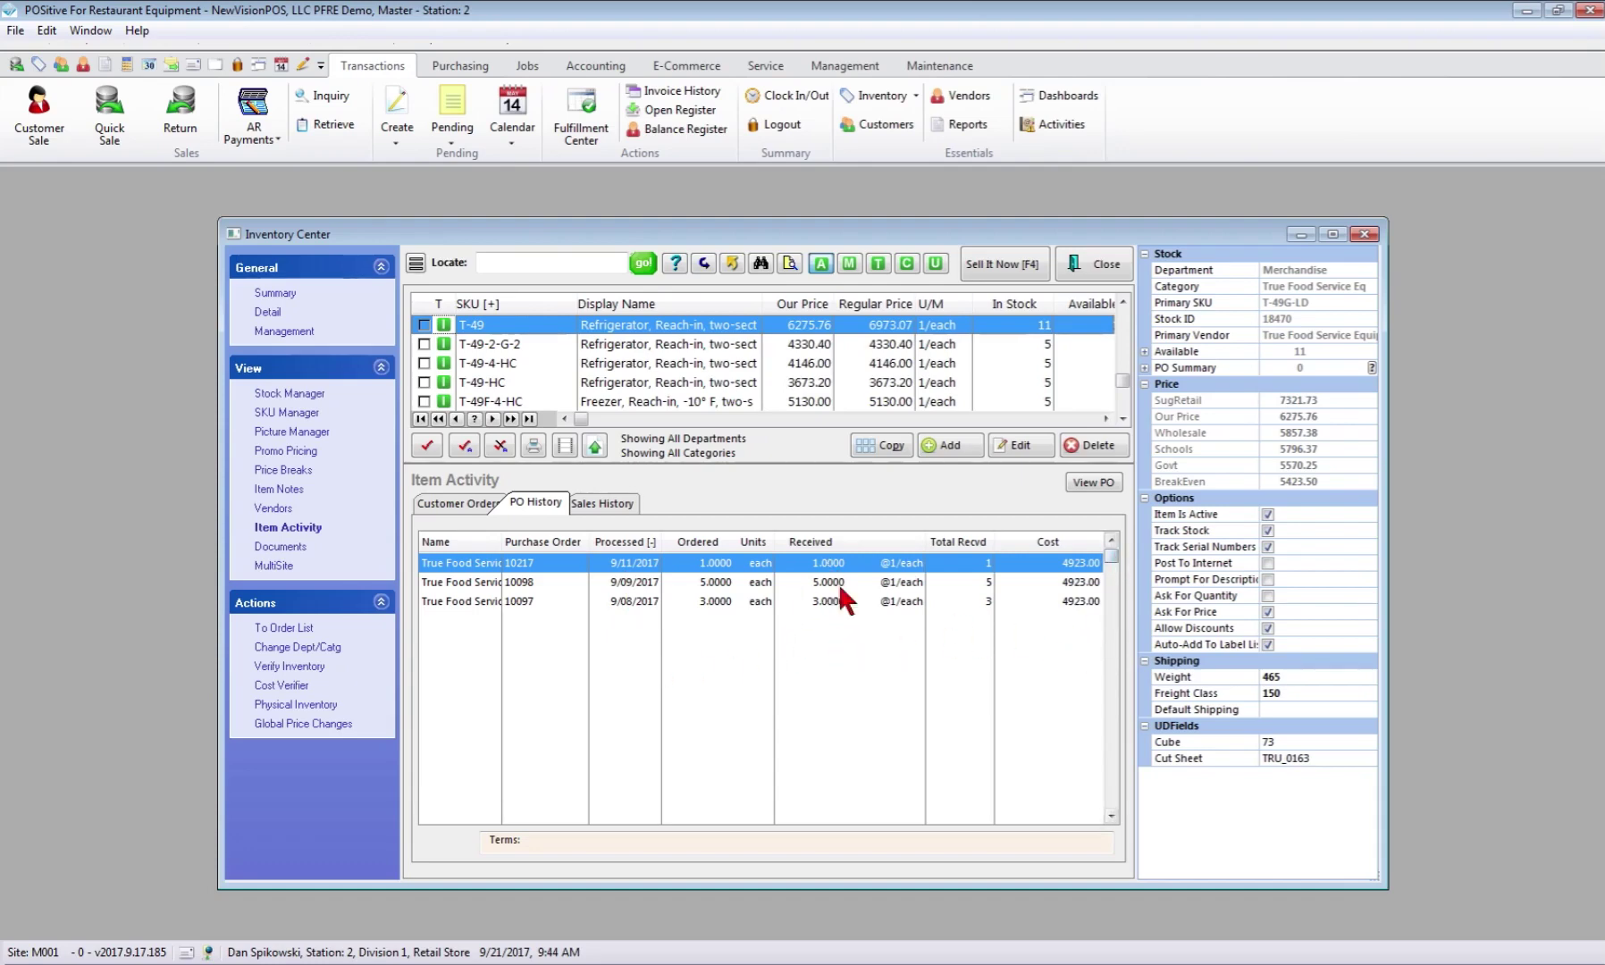
Review the T-49's sales history and its pricing, stock and sharing across the sites
{"action": "left_click", "coordinate": [615, 502]}
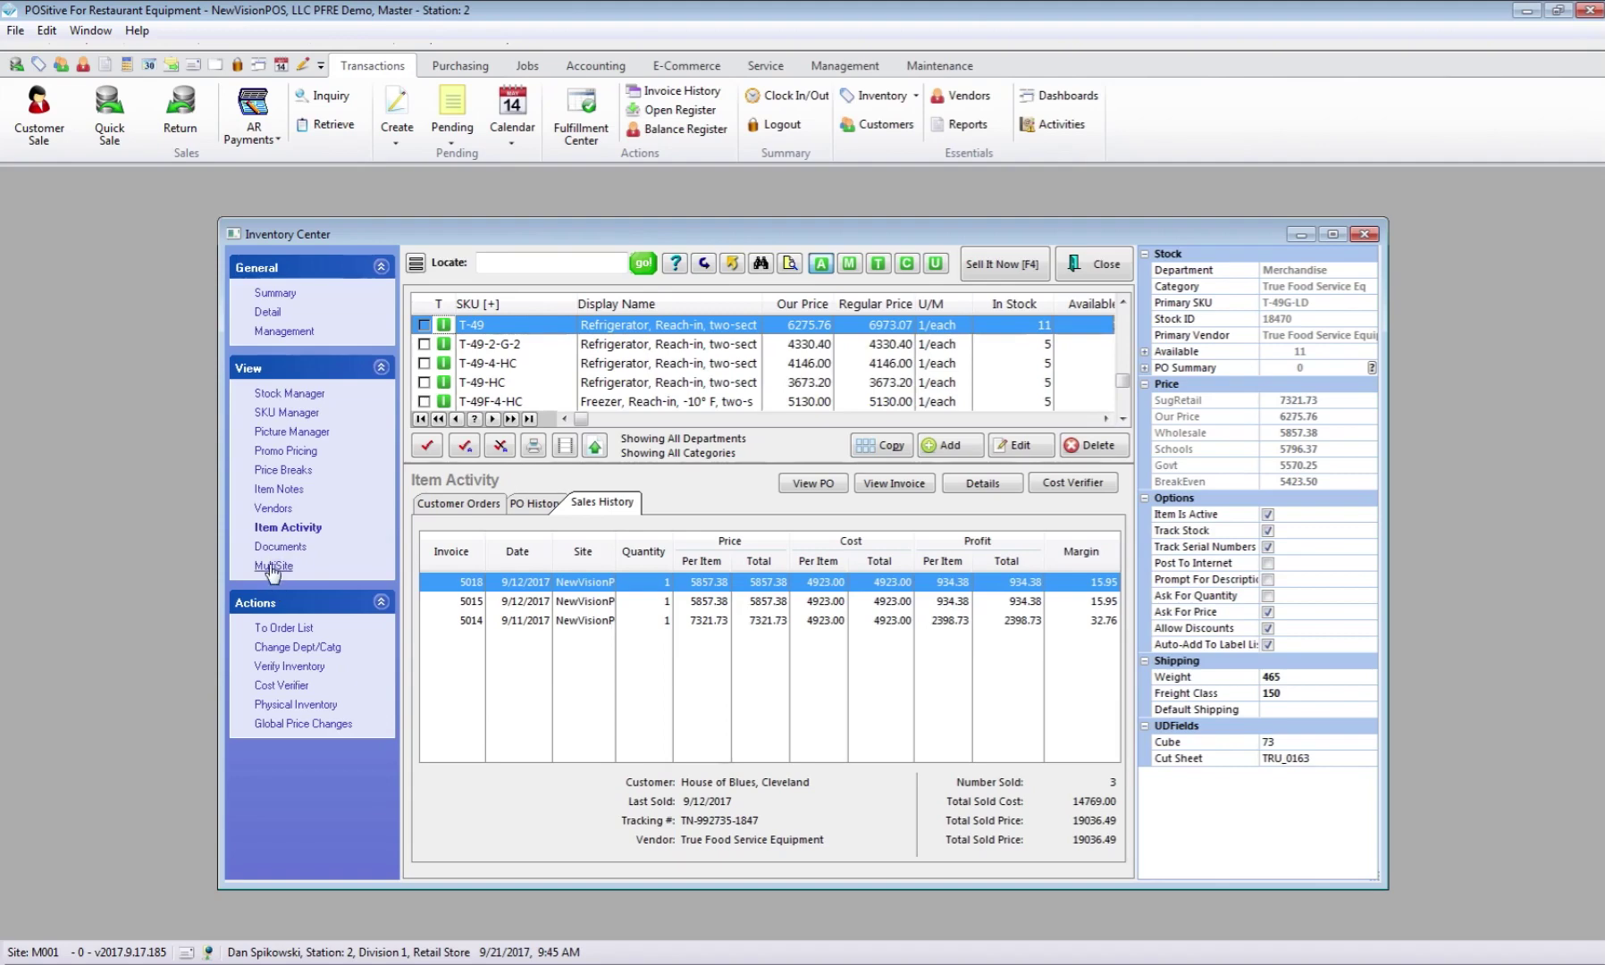
{"action": "left_click", "coordinate": [278, 566]}
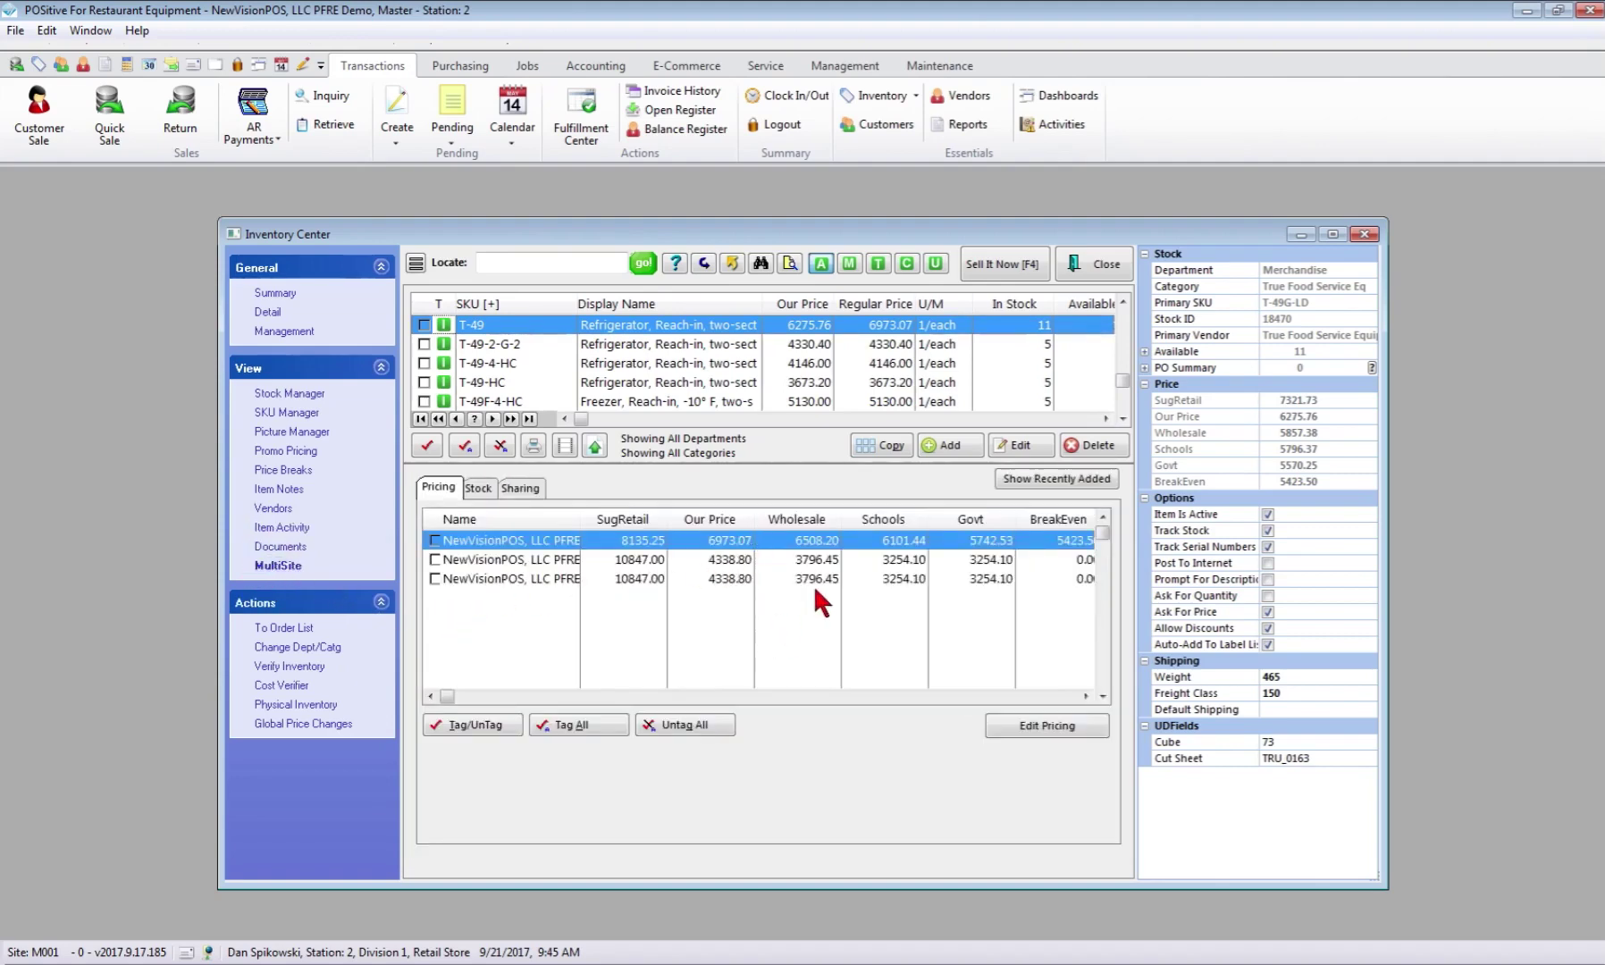
{"action": "left_click", "coordinate": [488, 487]}
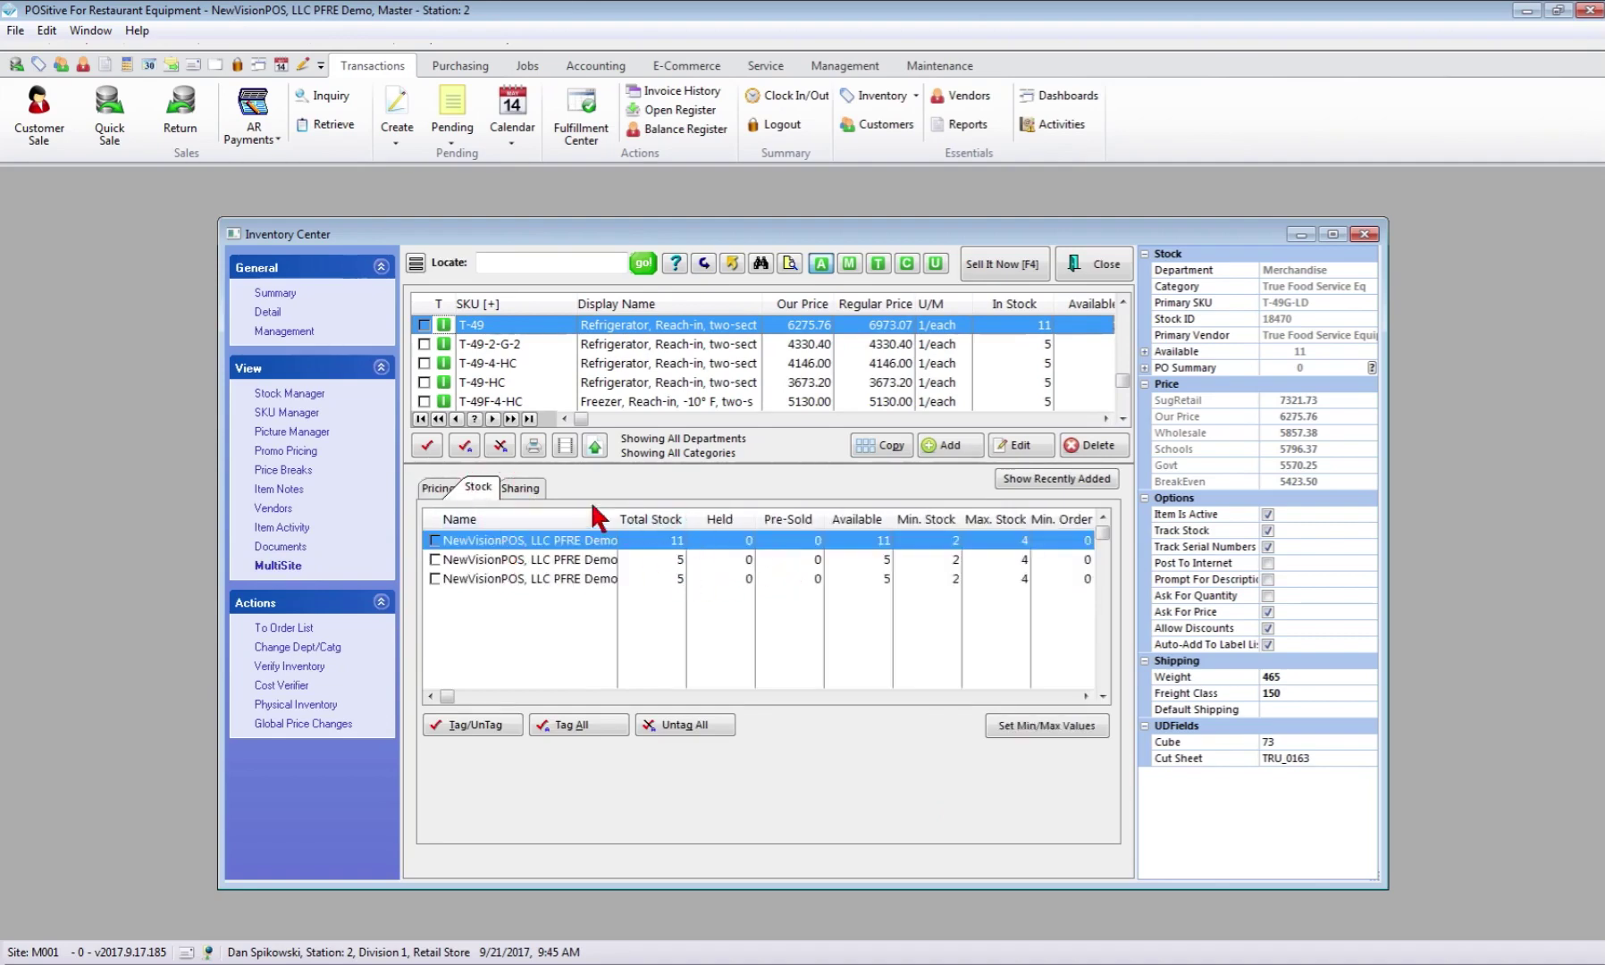
{"action": "left_click", "coordinate": [521, 488]}
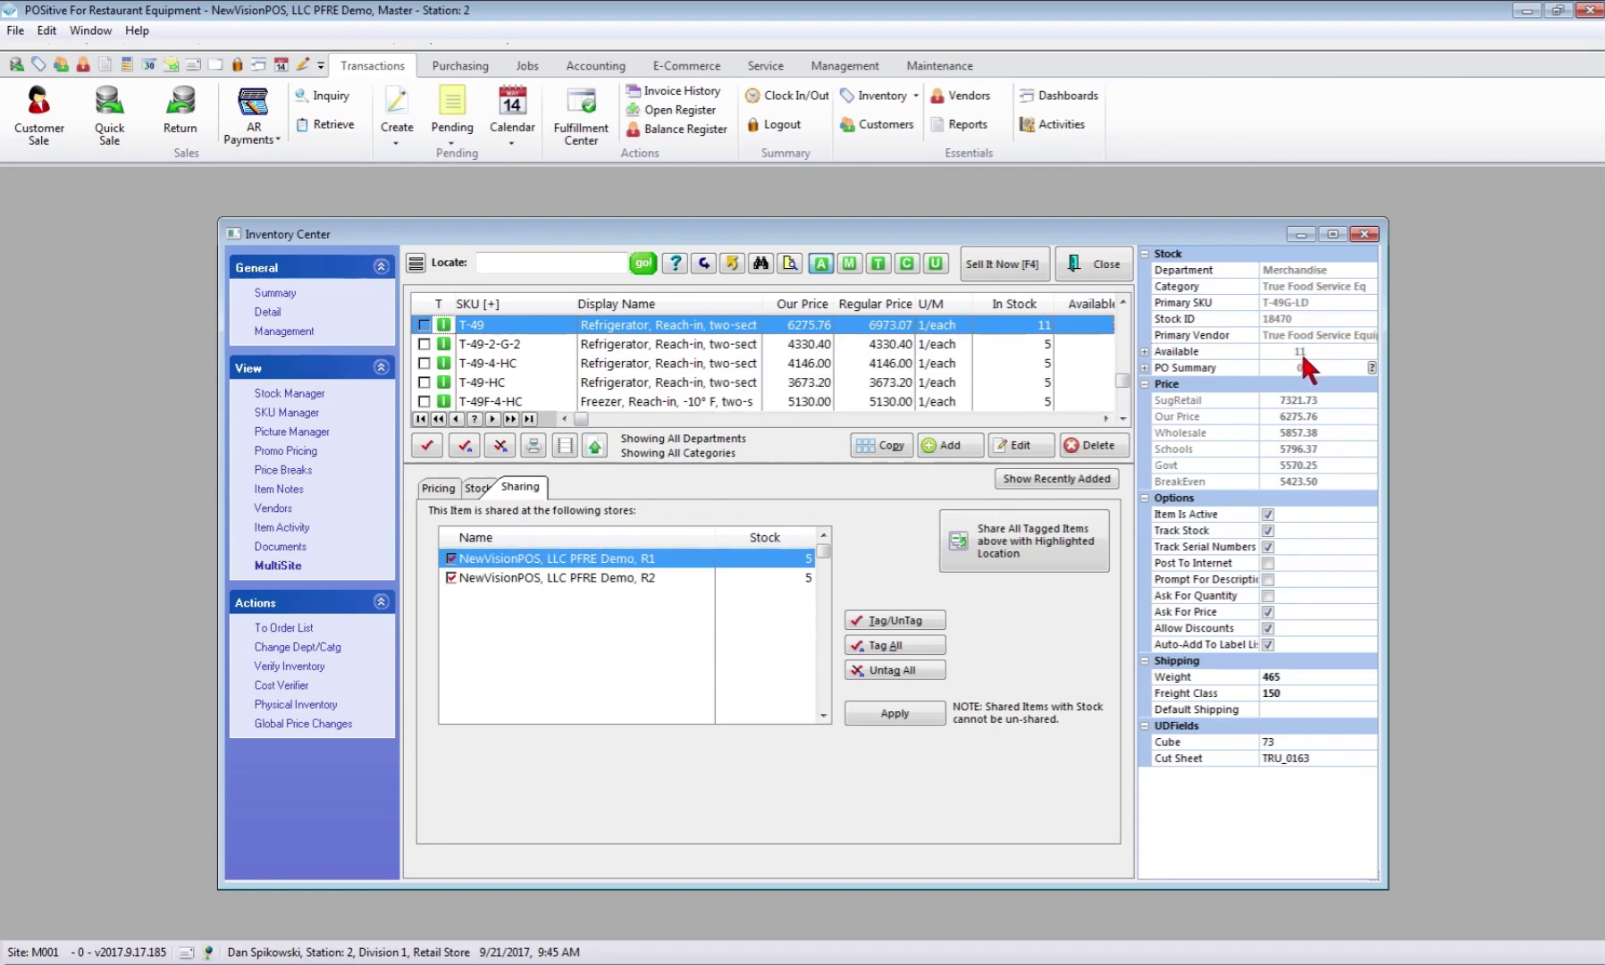
Check the breakdown of the T-49's available stock and close the Inventory Center
{"action": "left_click", "coordinate": [1145, 351]}
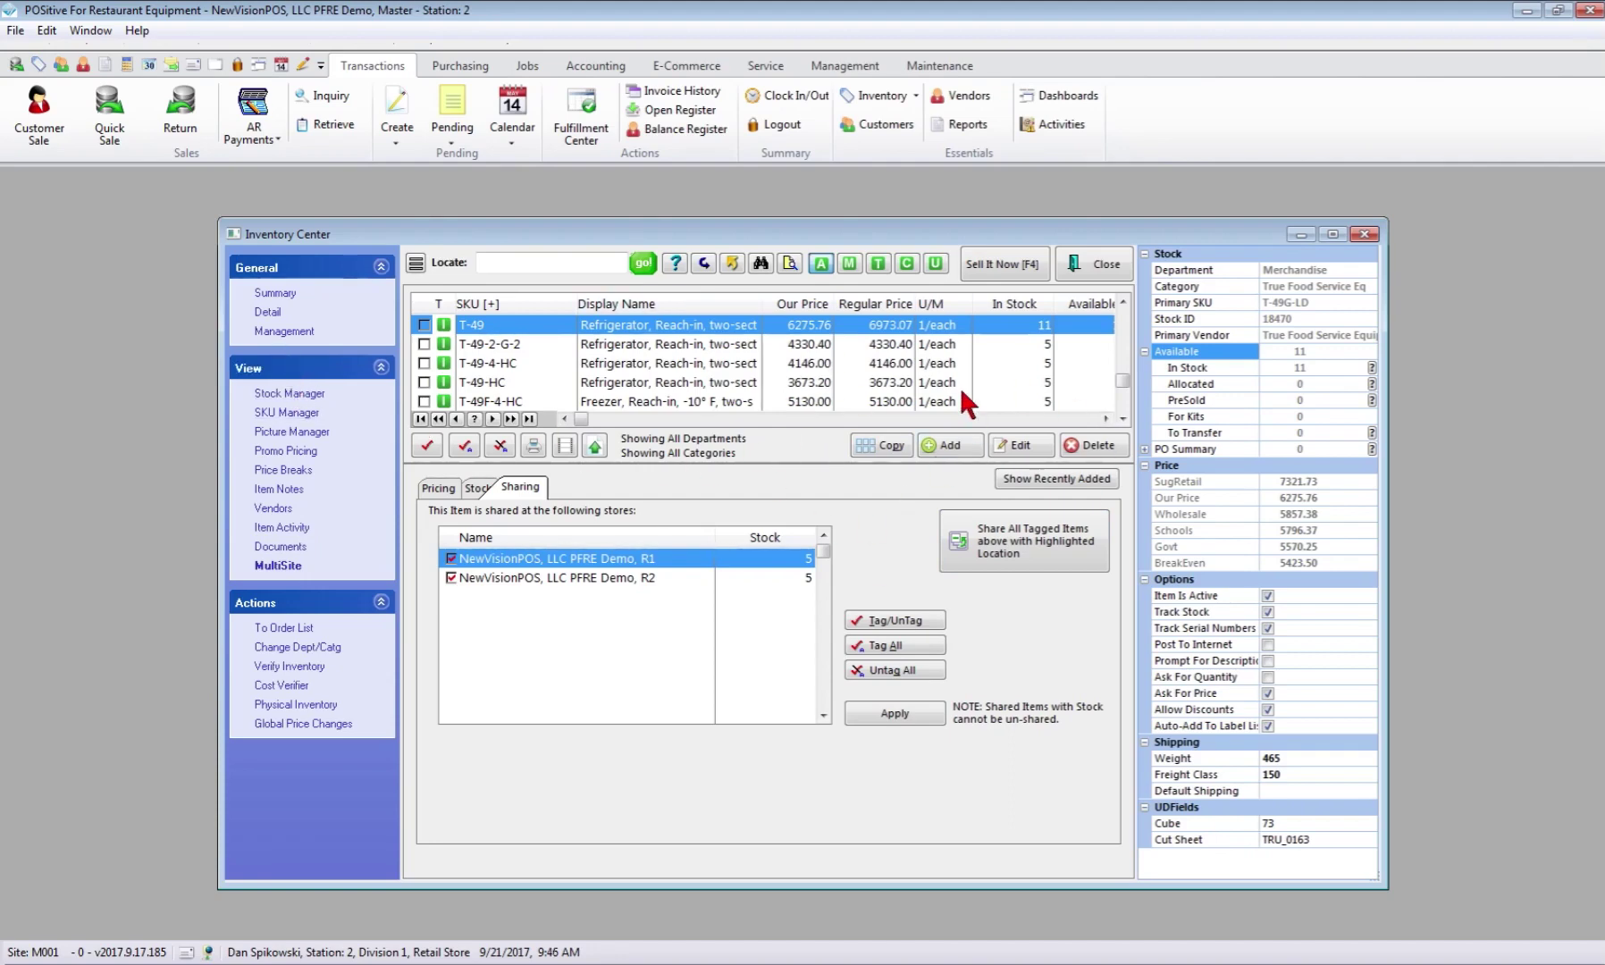
{"action": "left_click", "coordinate": [1116, 268]}
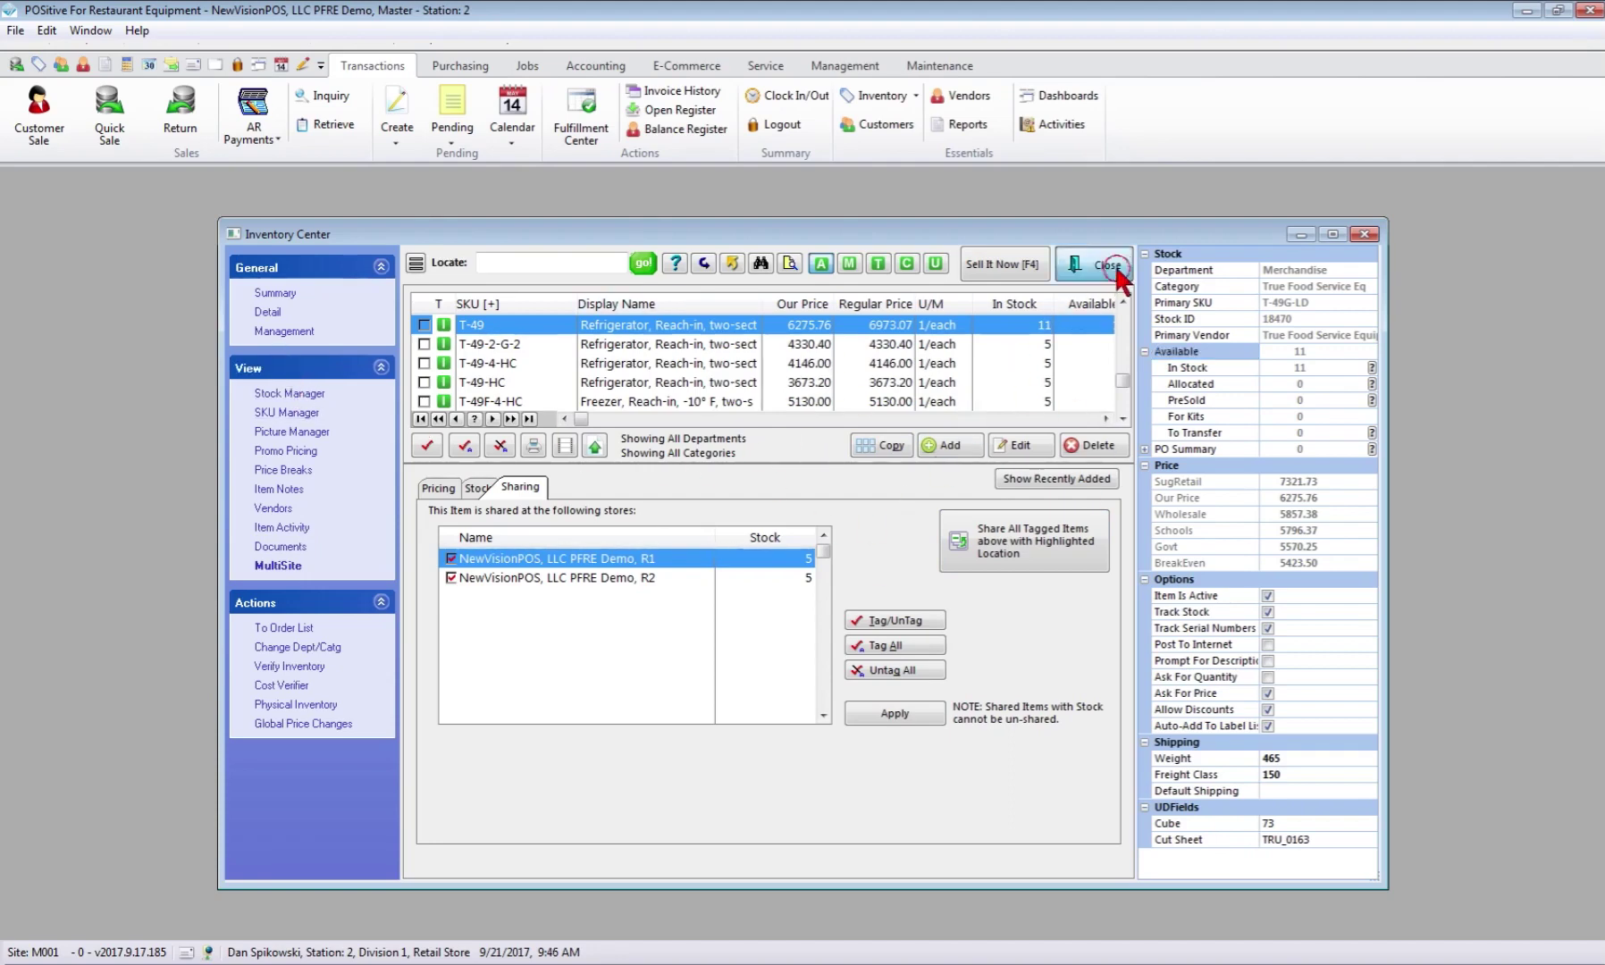
Look over the general ledger chart of accounts and the list of general ledger reports, closing both
{"action": "left_click", "coordinate": [613, 70]}
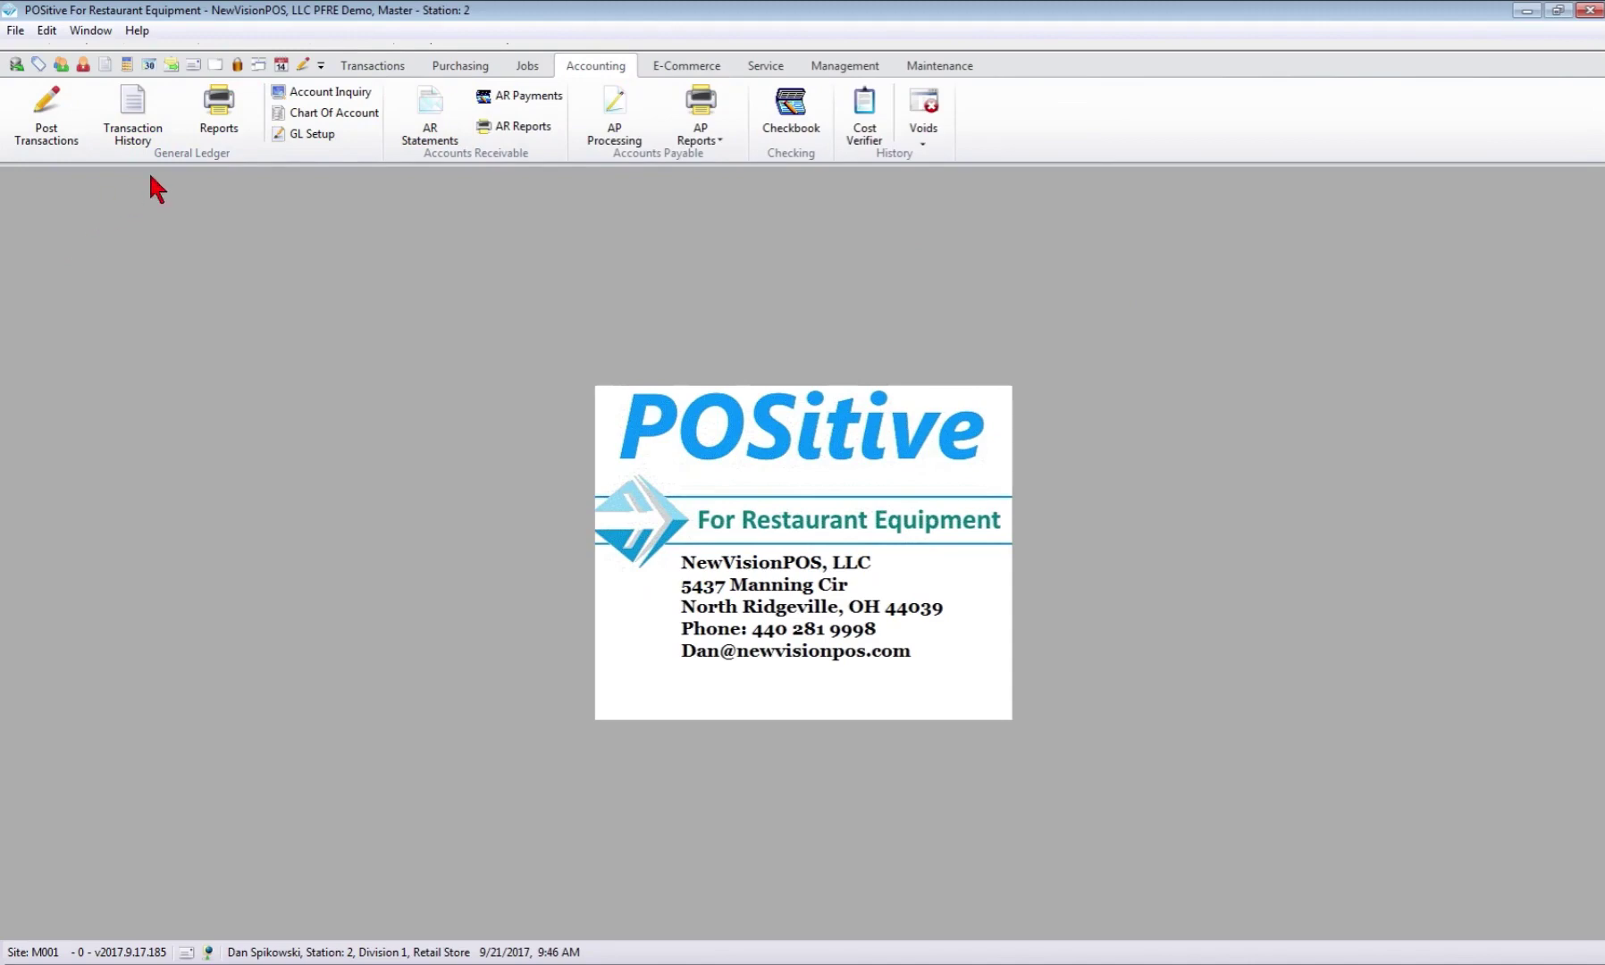
{"action": "left_click", "coordinate": [314, 116]}
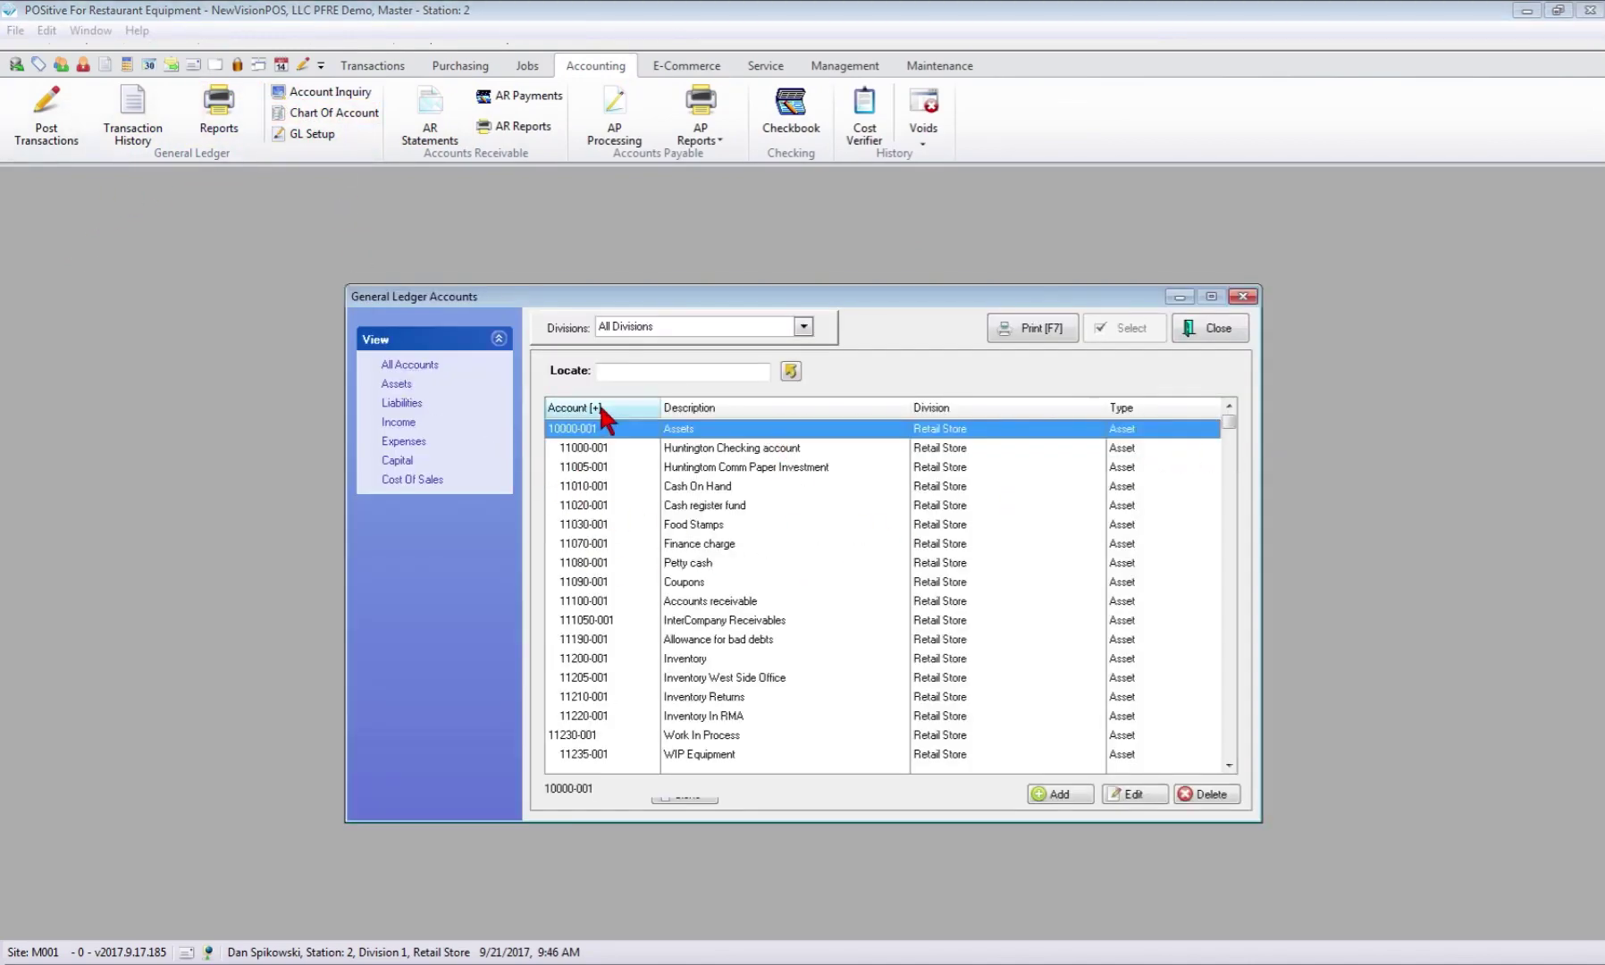
{"action": "left_click", "coordinate": [1217, 329]}
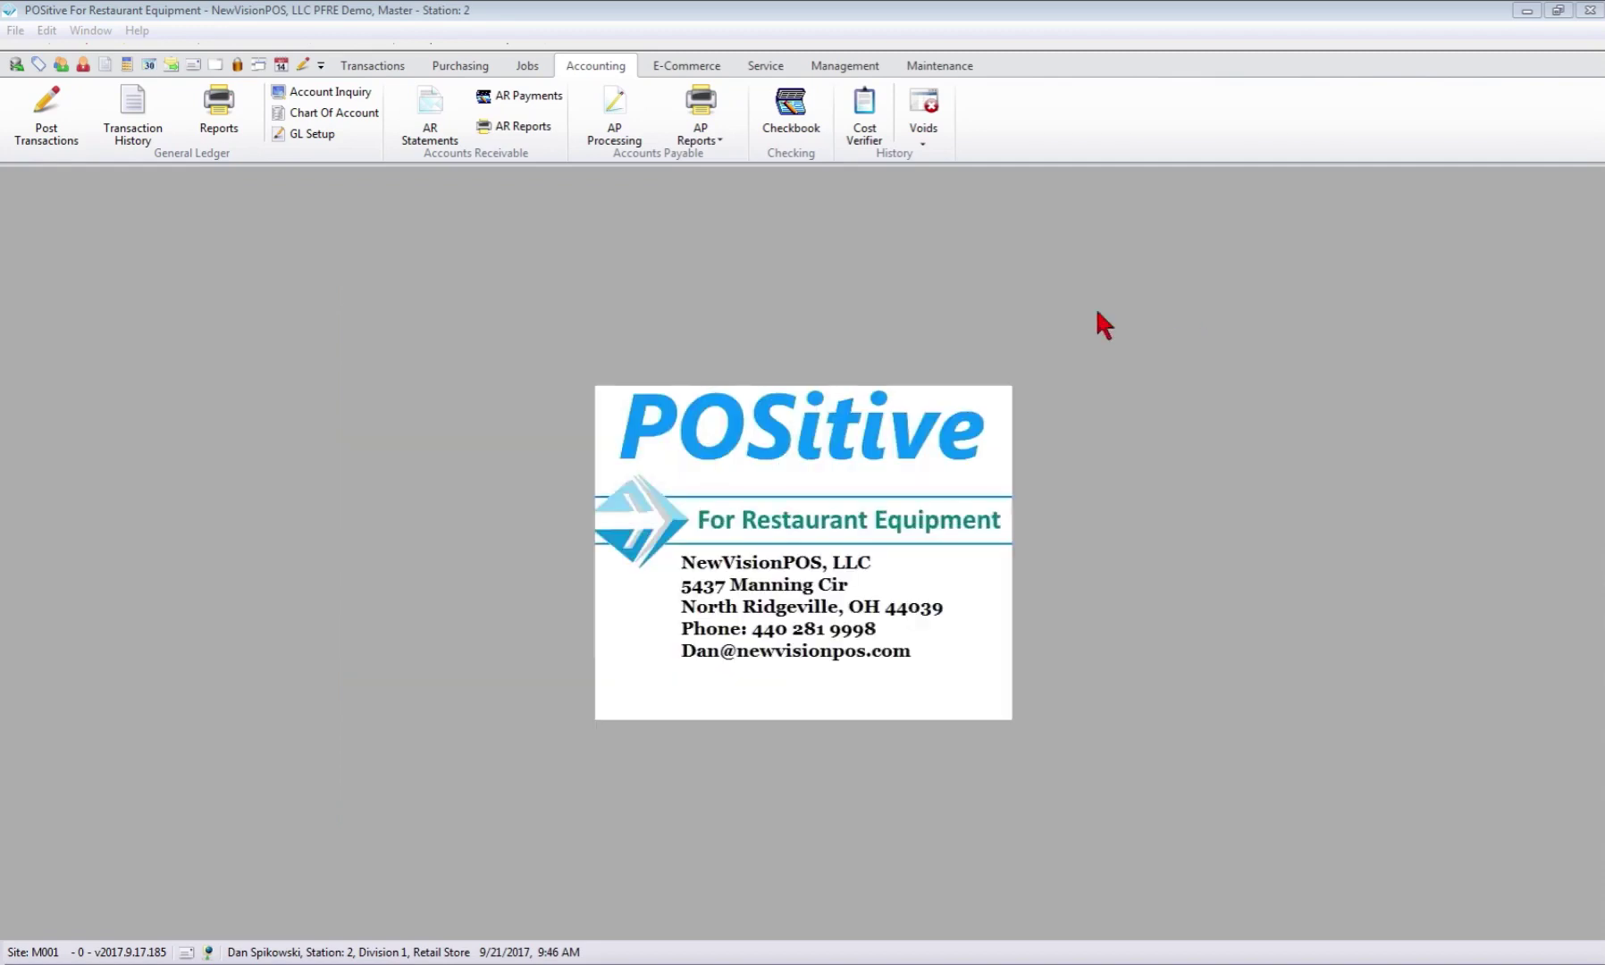
{"action": "left_click", "coordinate": [219, 106]}
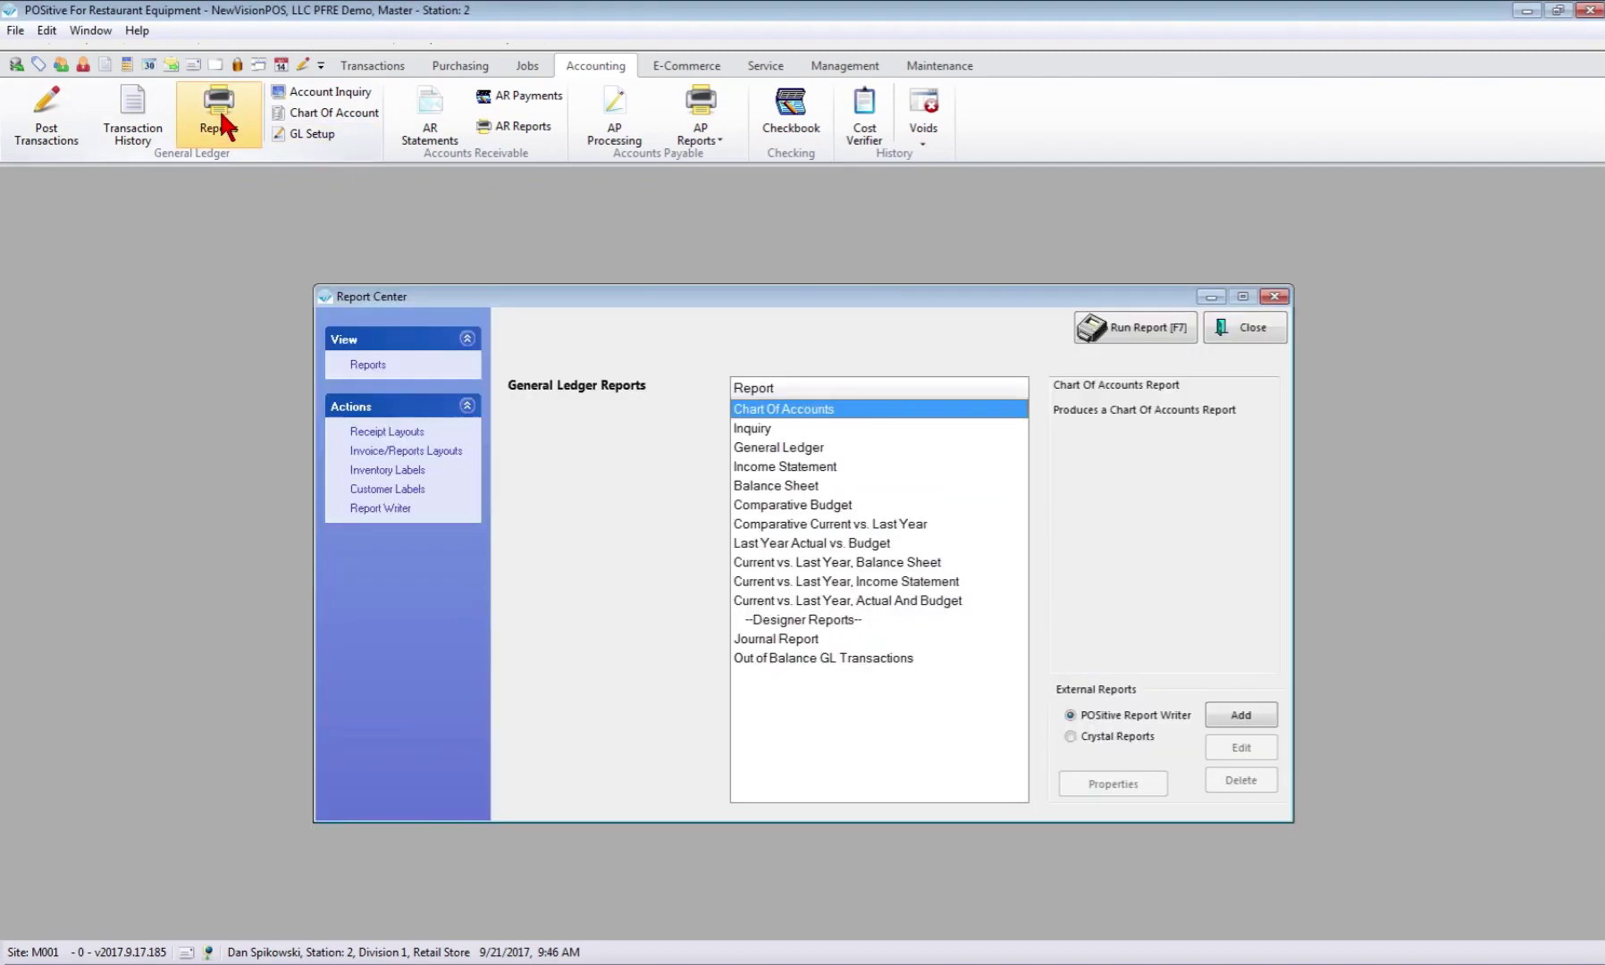
{"action": "left_click", "coordinate": [1252, 327]}
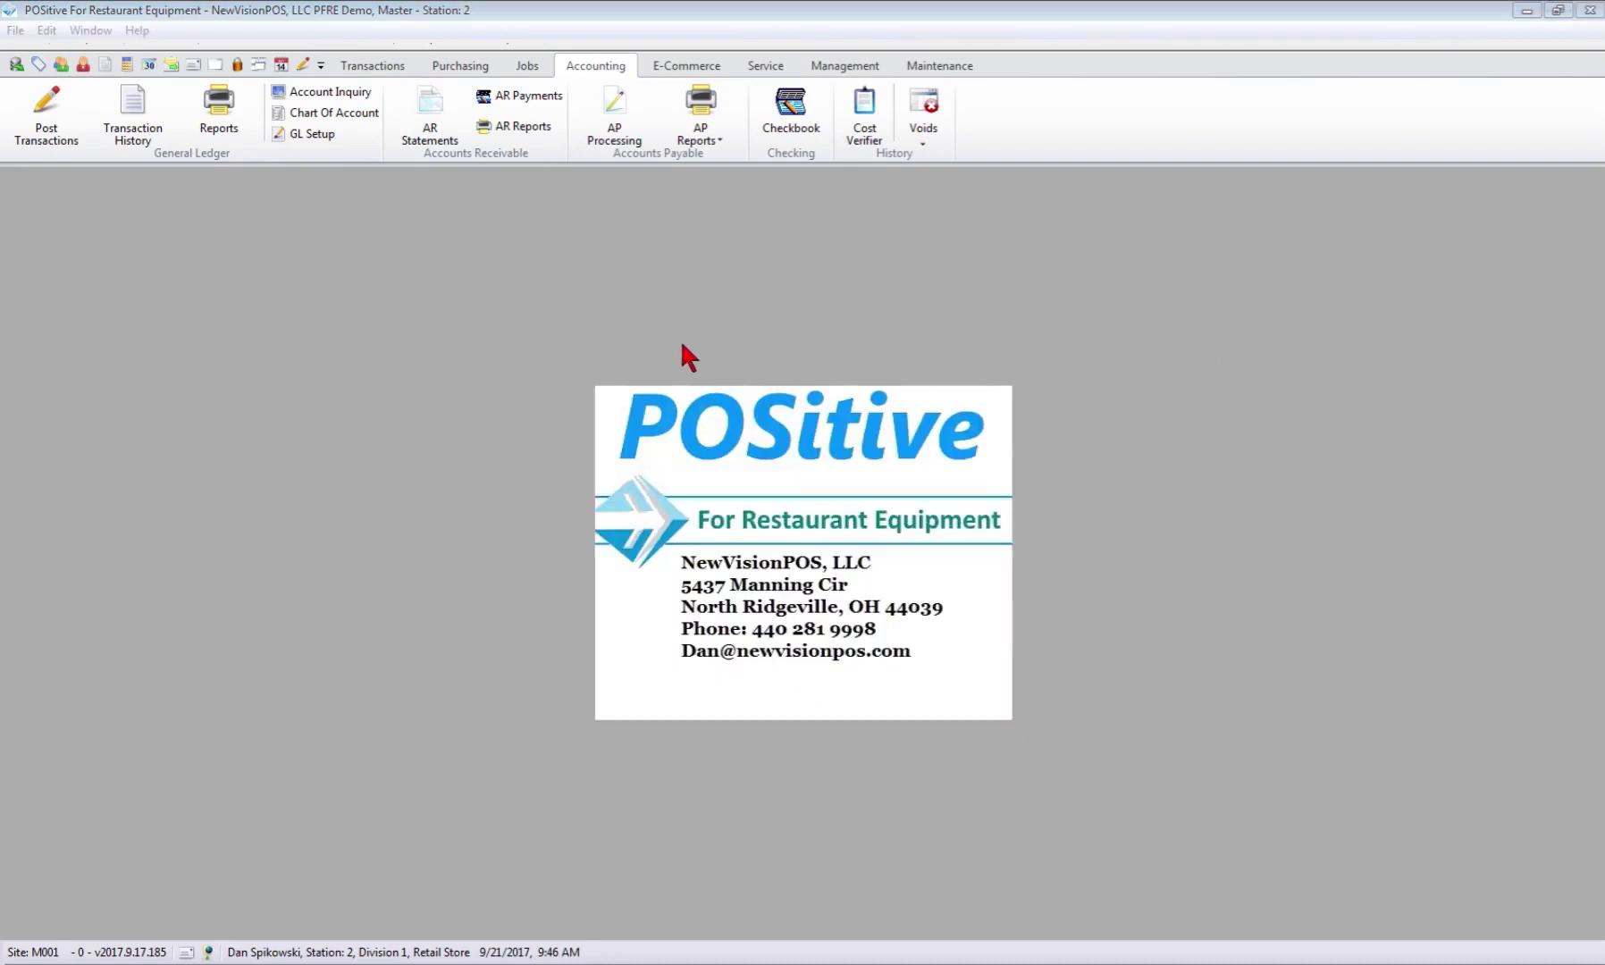
Preview the Open Sales Order Details report from the sales reports and close the preview
{"action": "left_click", "coordinate": [363, 63]}
{"action": "left_click", "coordinate": [964, 125]}
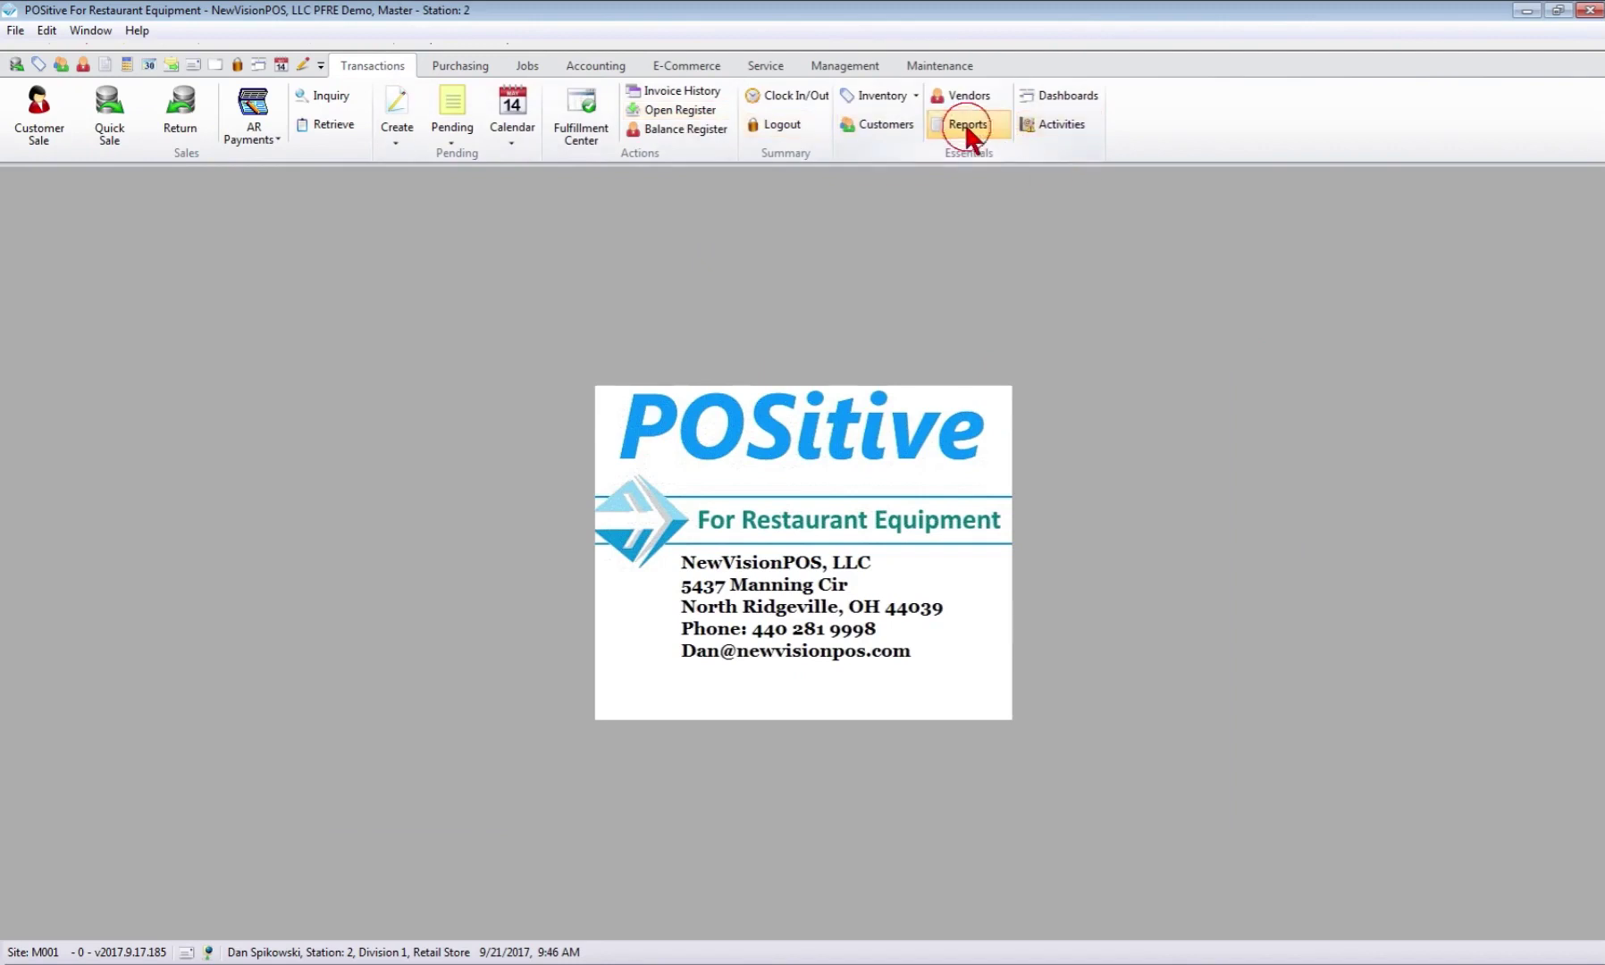
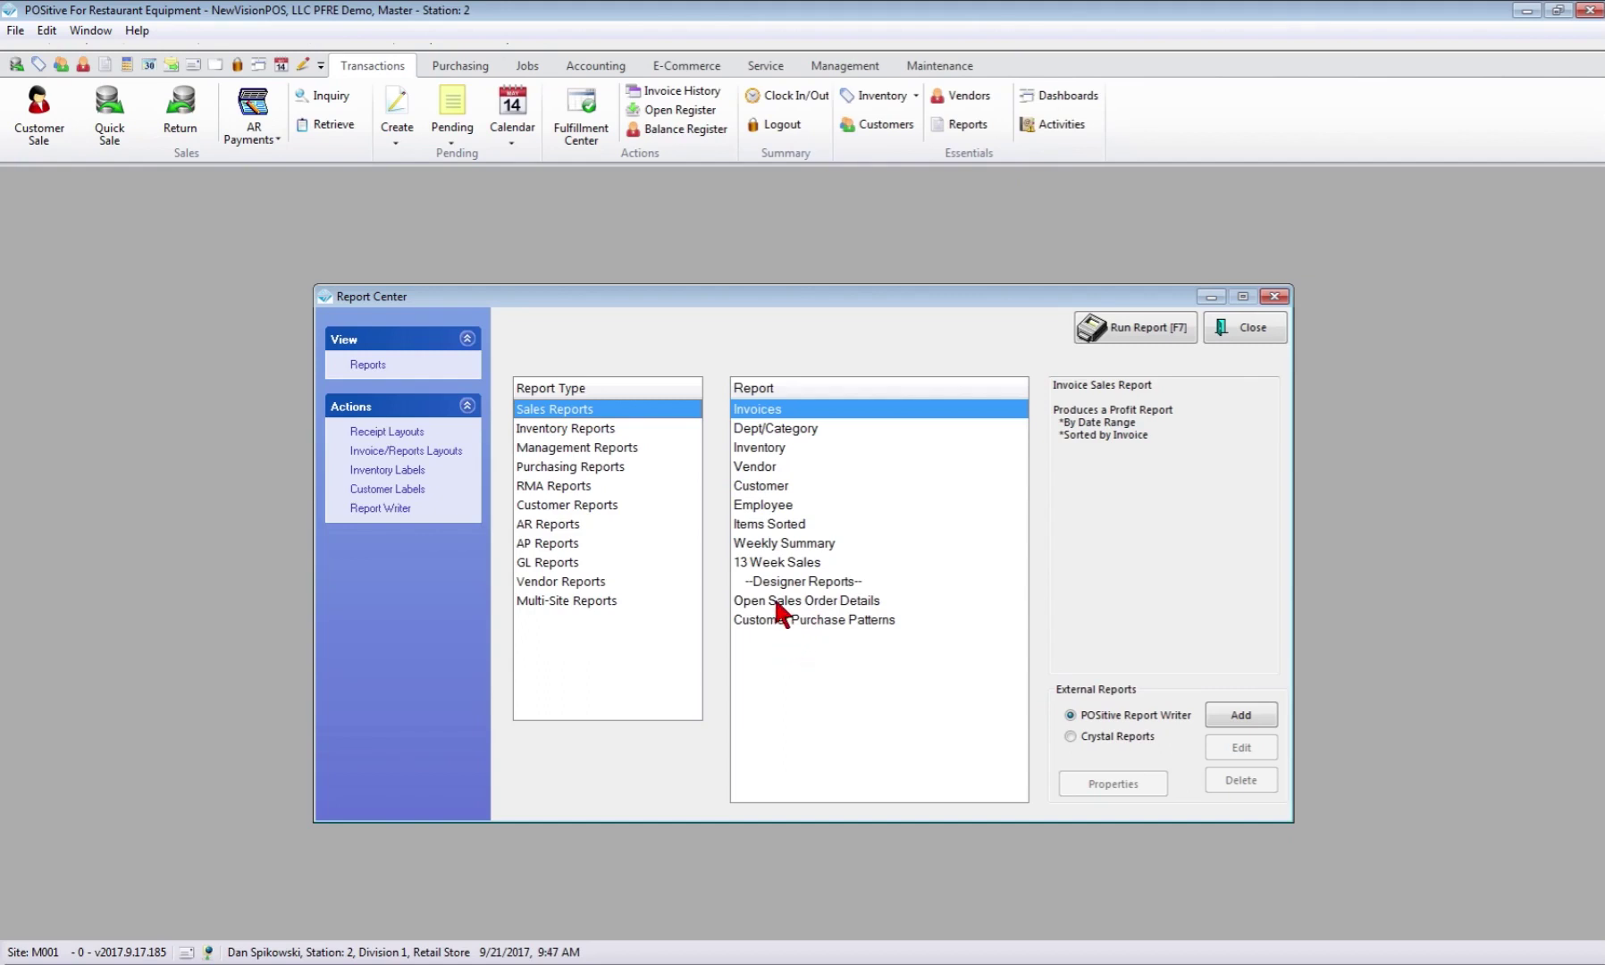
{"action": "left_click", "coordinate": [775, 603]}
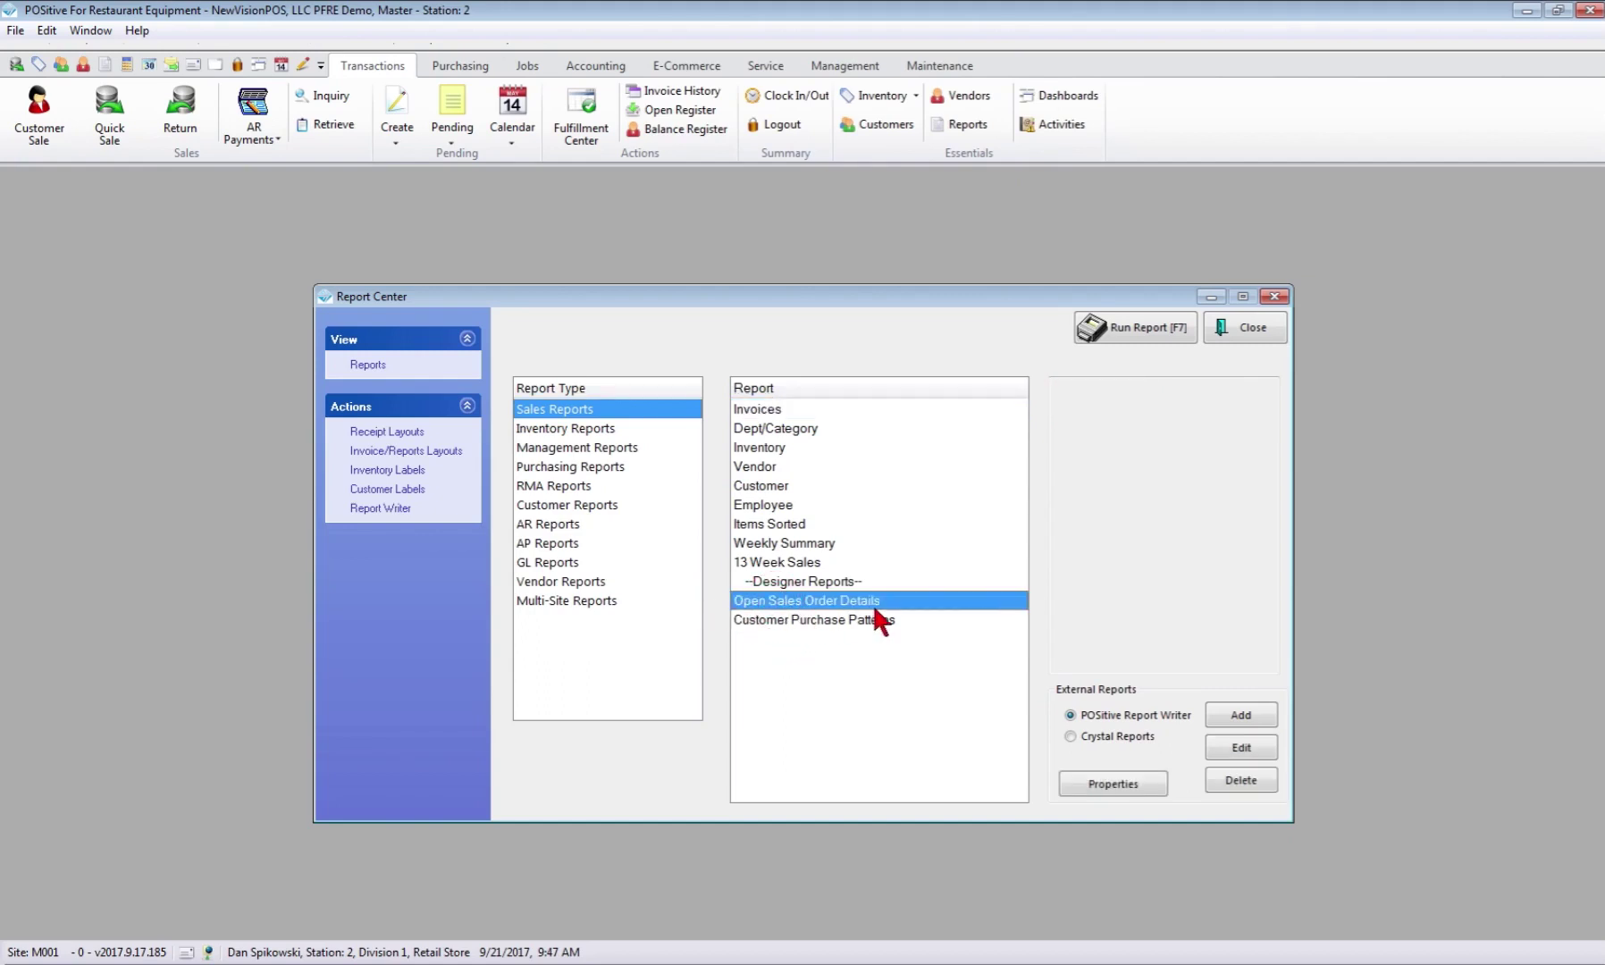
{"action": "left_click", "coordinate": [1147, 328]}
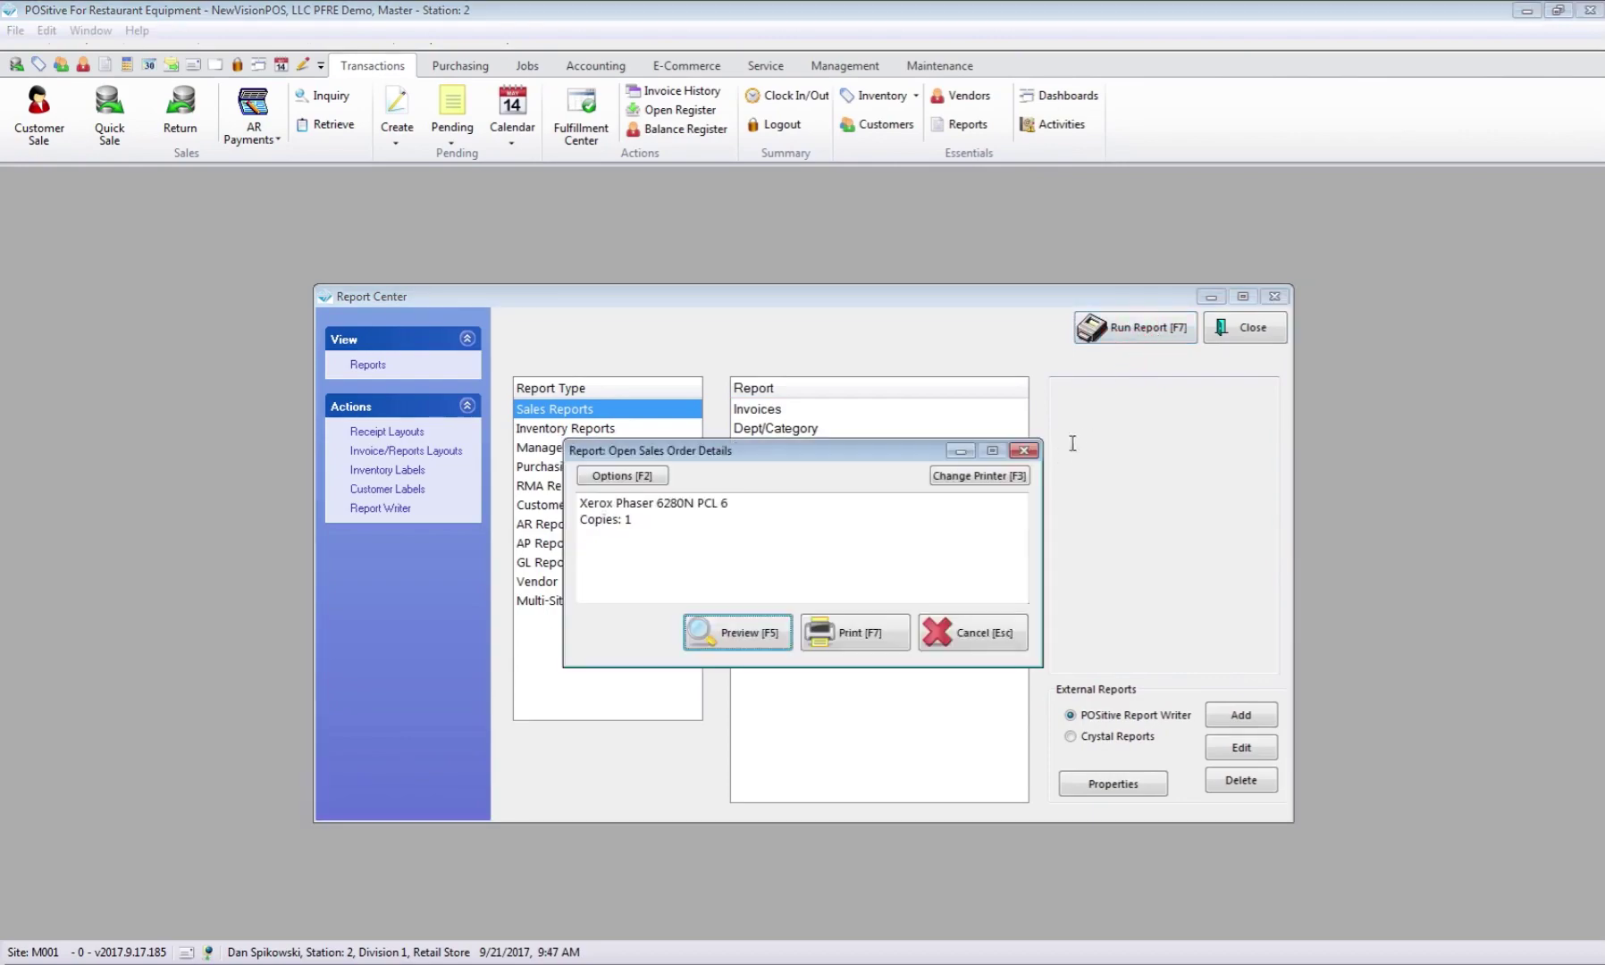
{"action": "left_click", "coordinate": [725, 633]}
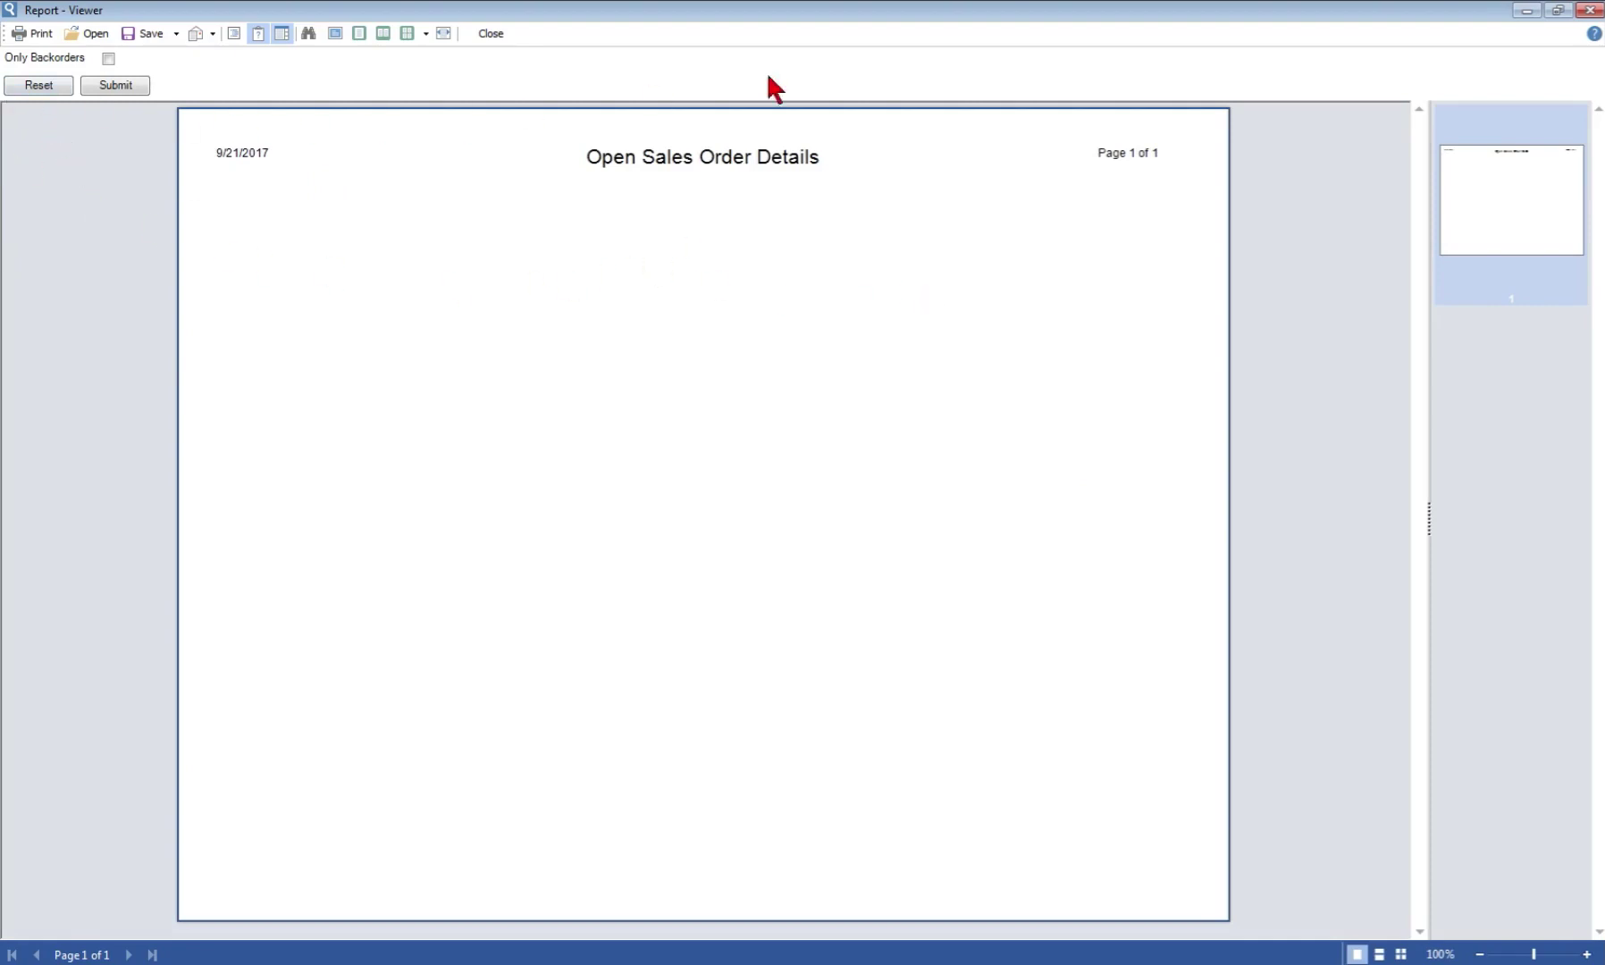
{"action": "left_click", "coordinate": [1591, 11]}
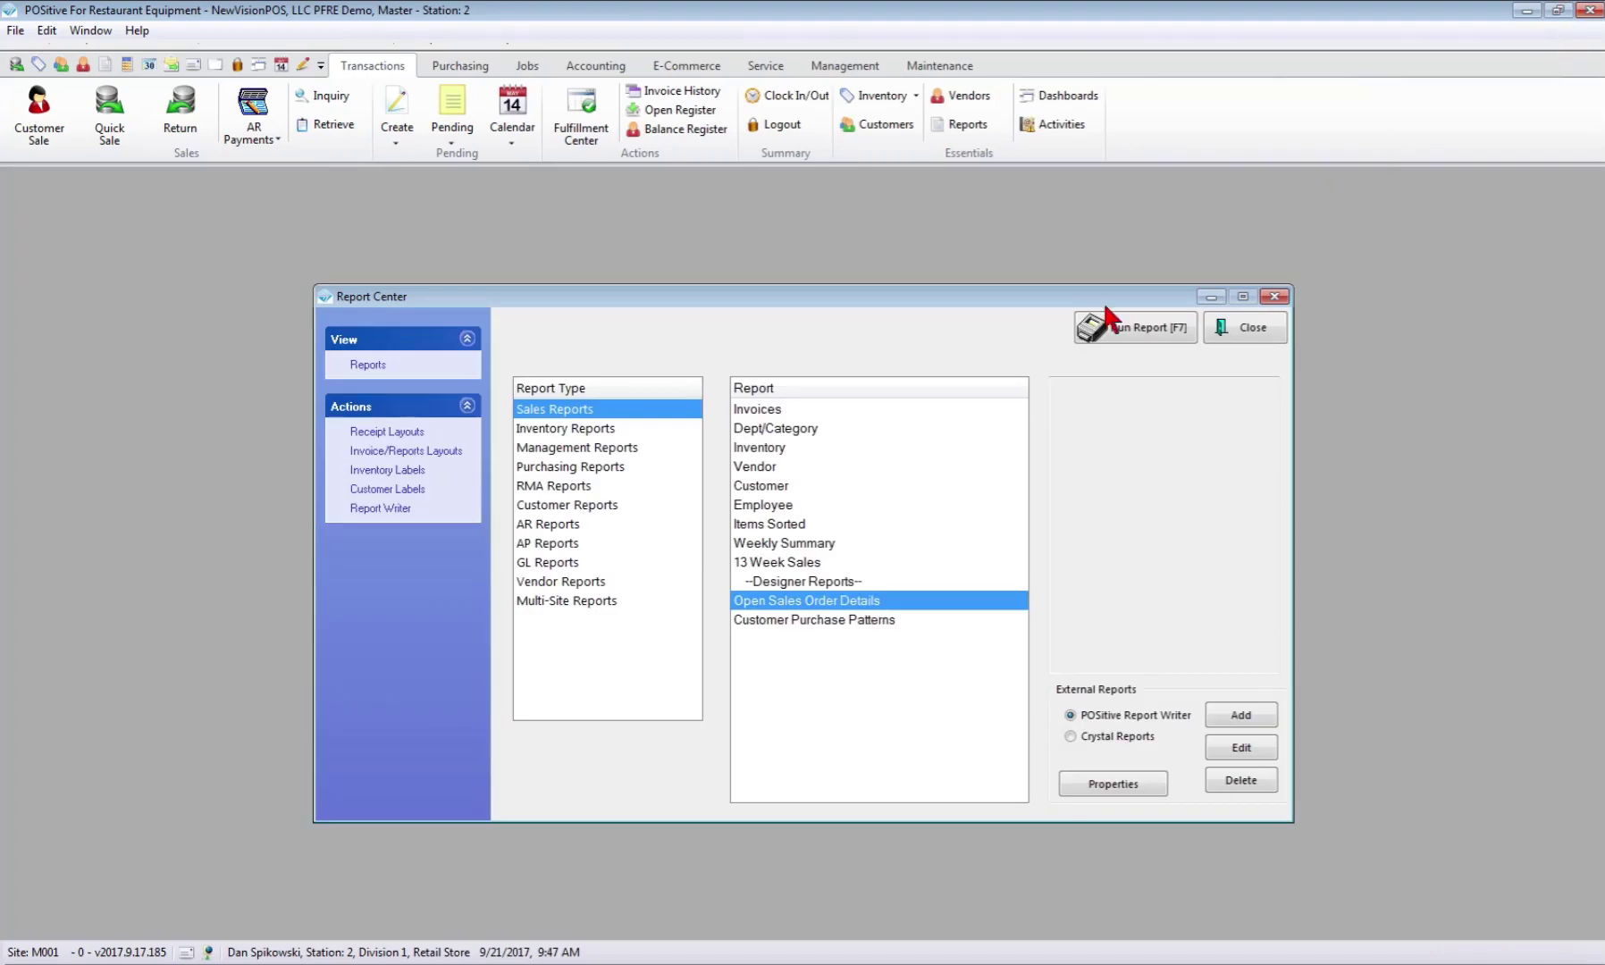
Run a preview of the Inventory Flash Report from the inventory reports for September 21, 2017
{"action": "left_click", "coordinate": [581, 431]}
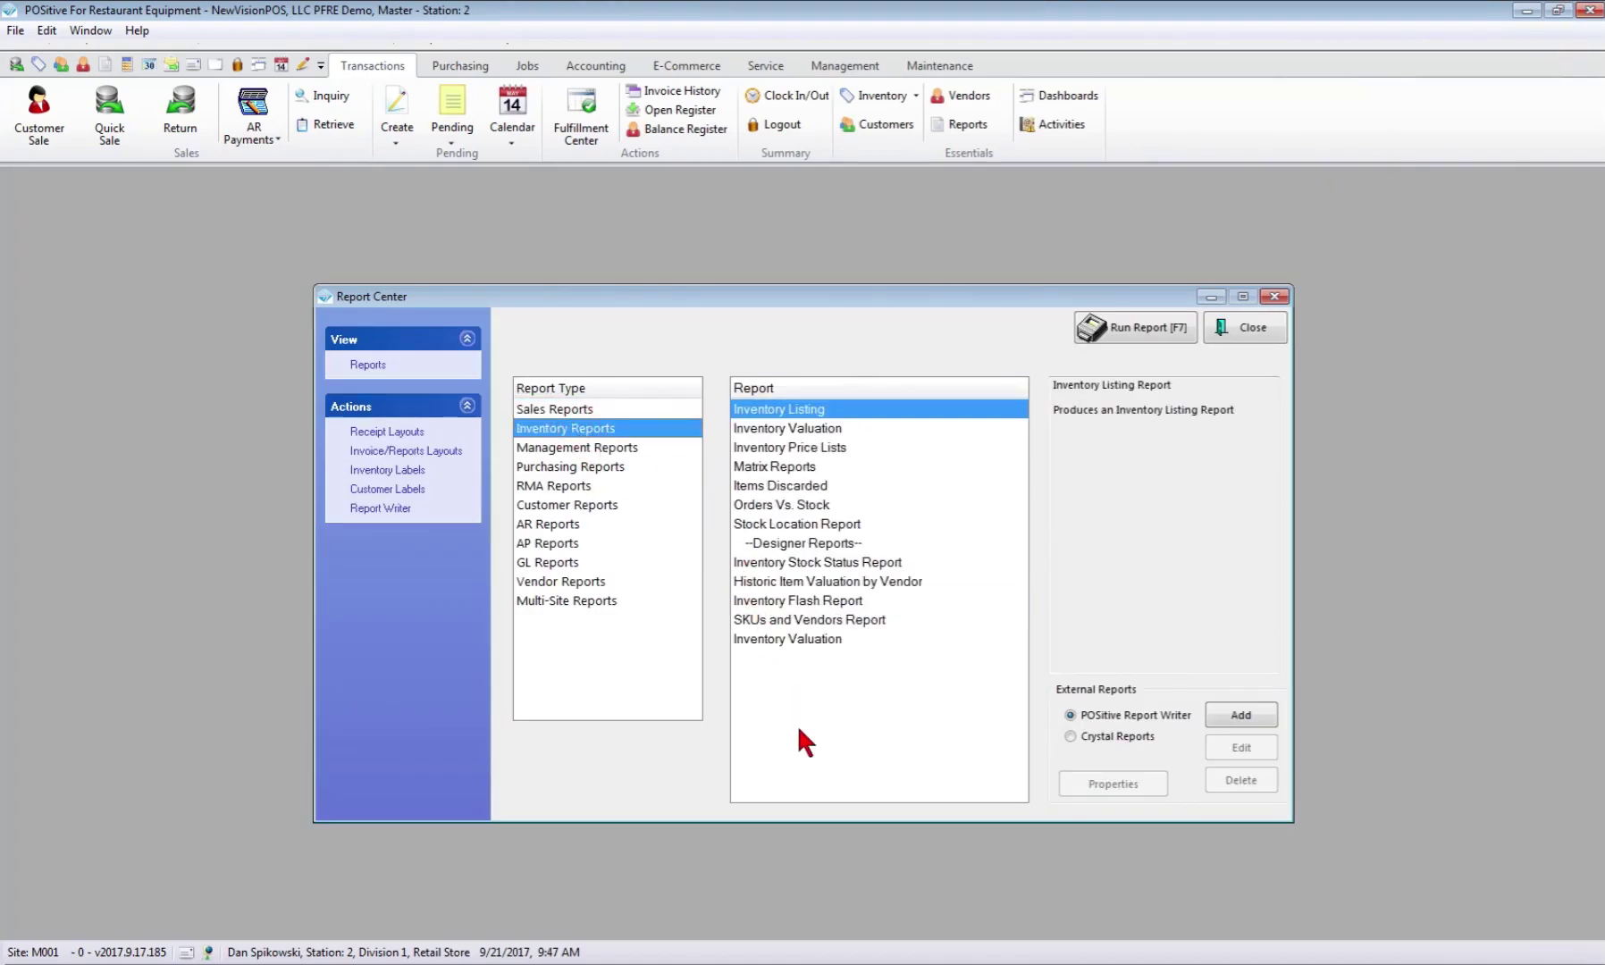
{"action": "left_click", "coordinate": [795, 603]}
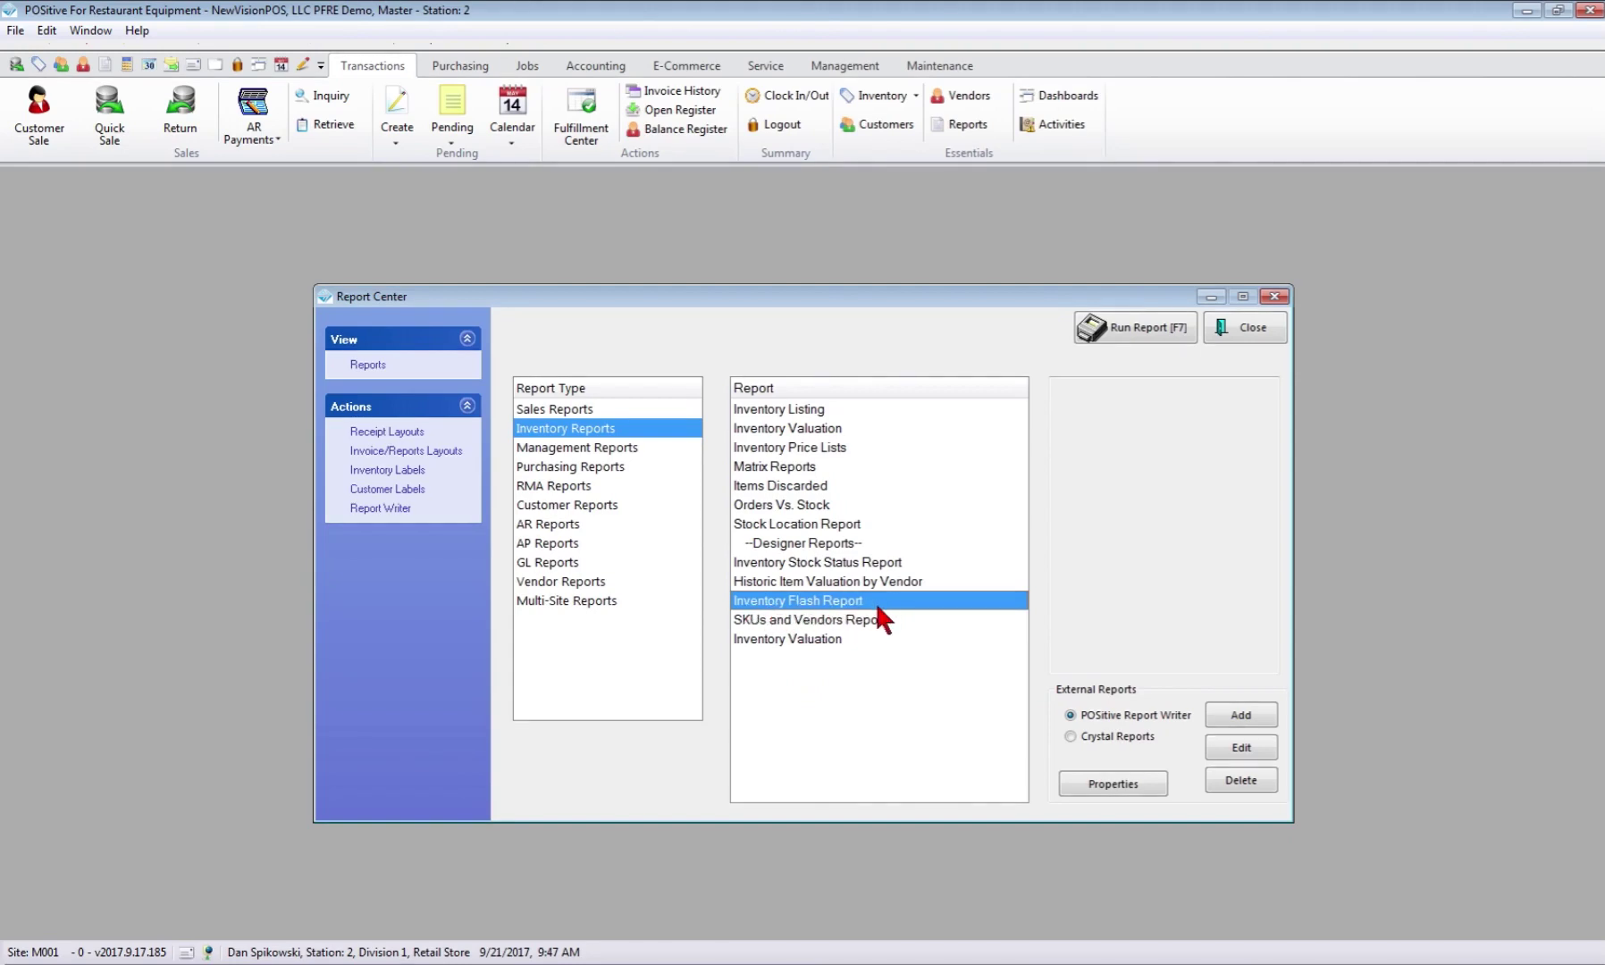
{"action": "left_click", "coordinate": [1146, 314]}
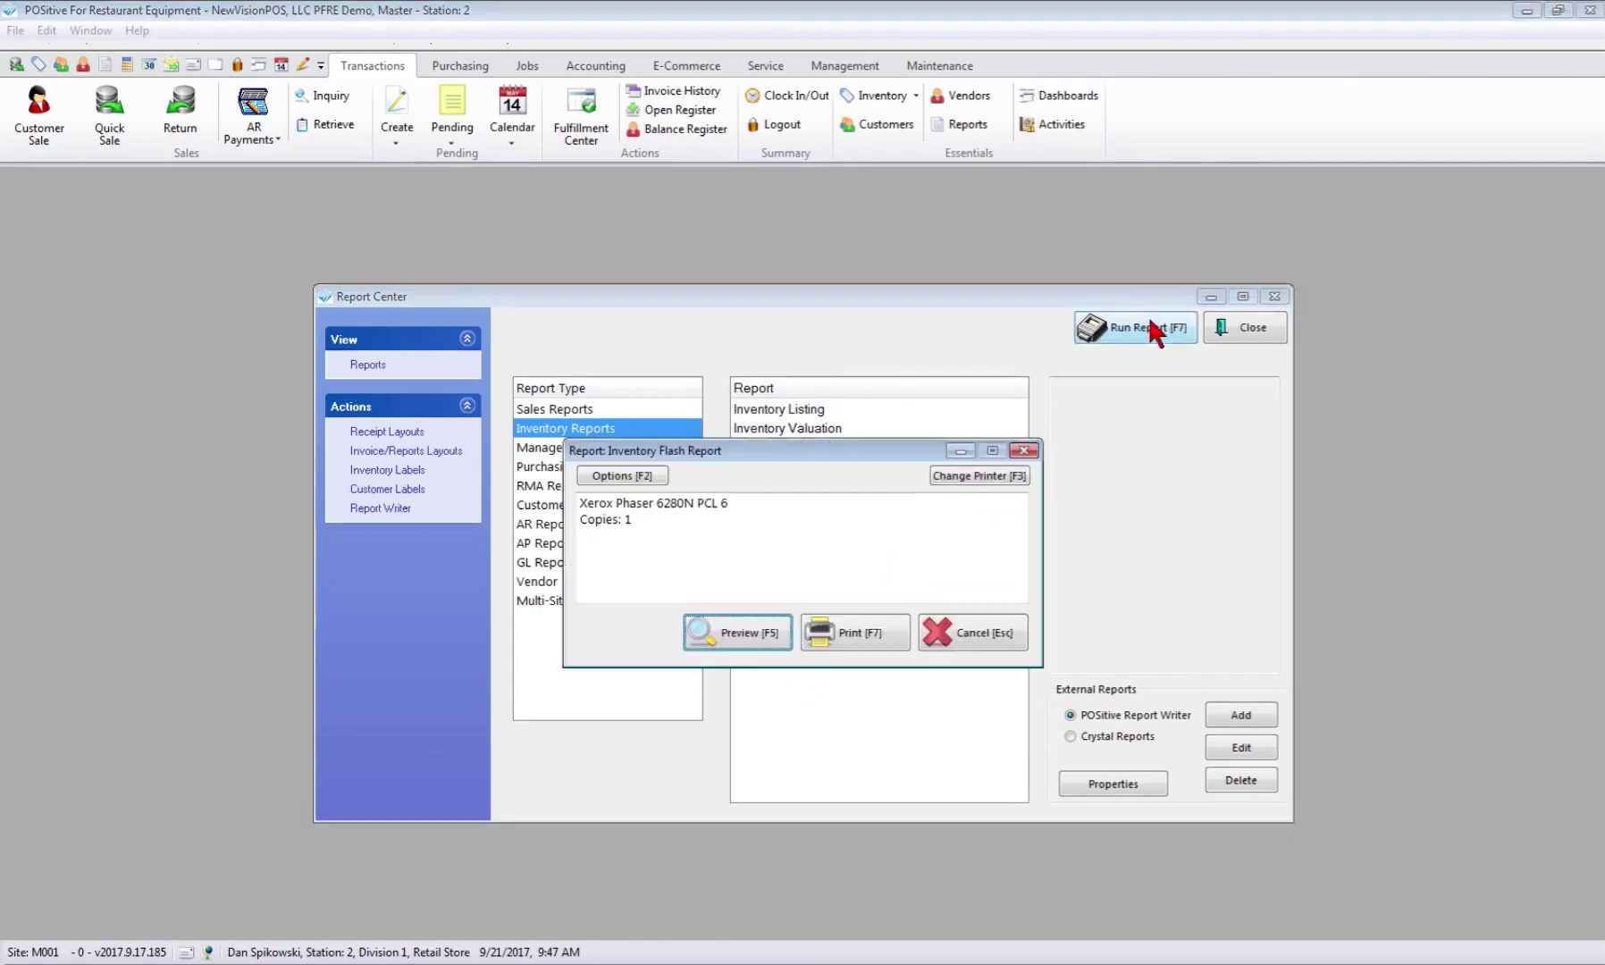
{"action": "left_click", "coordinate": [747, 630]}
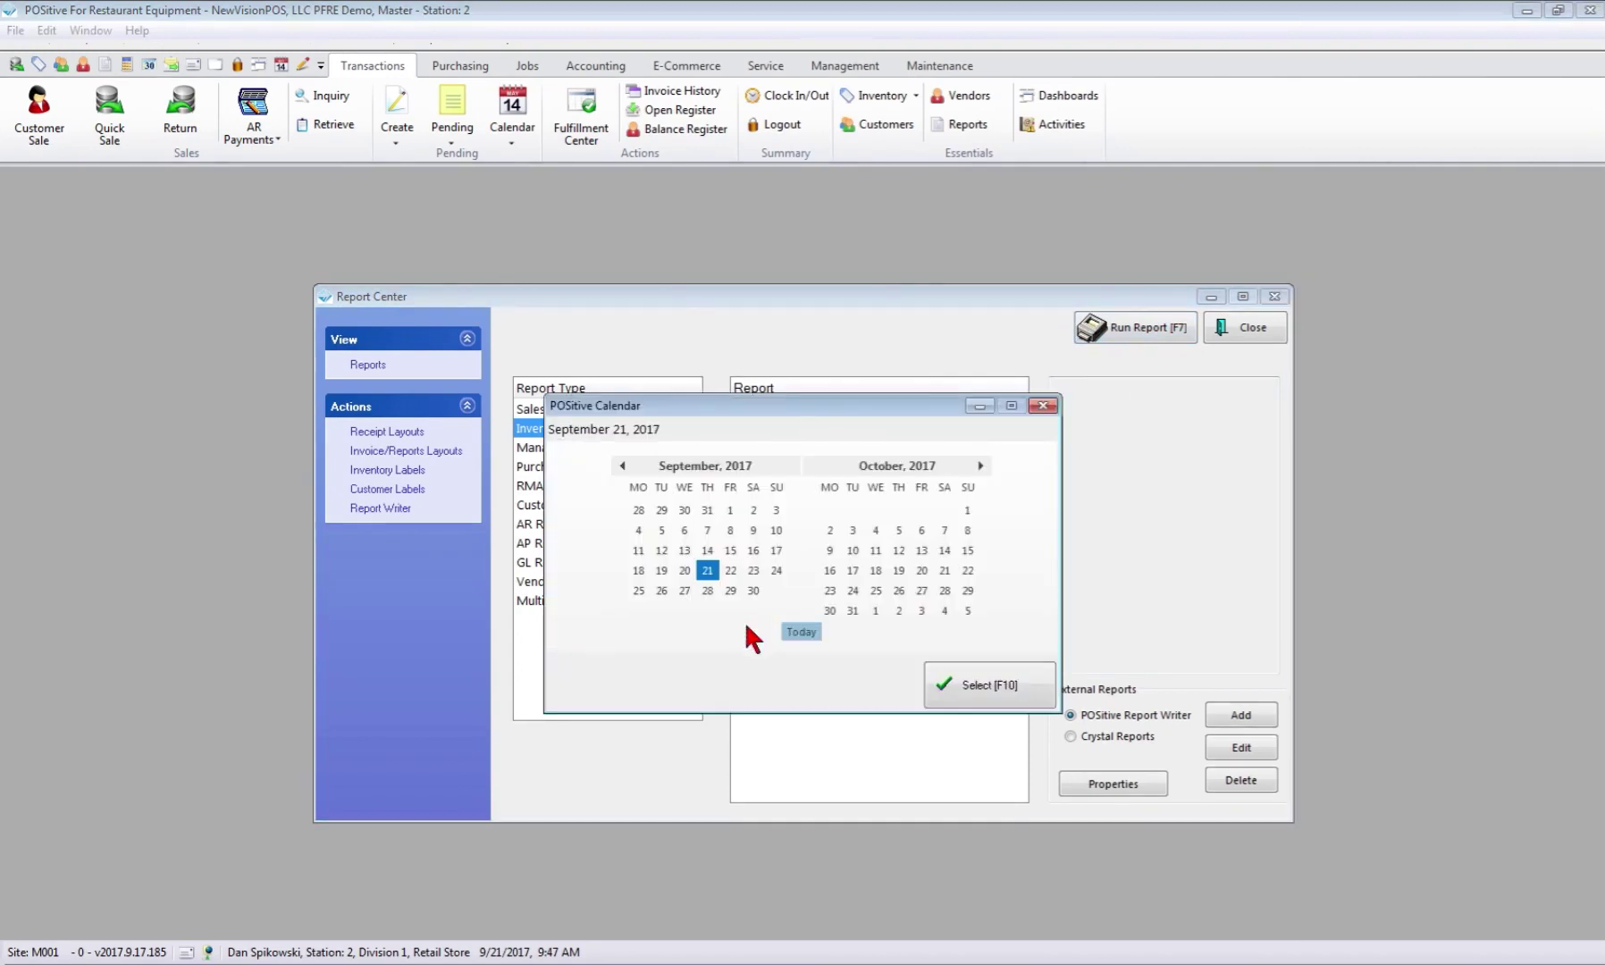
{"action": "left_click", "coordinate": [974, 686]}
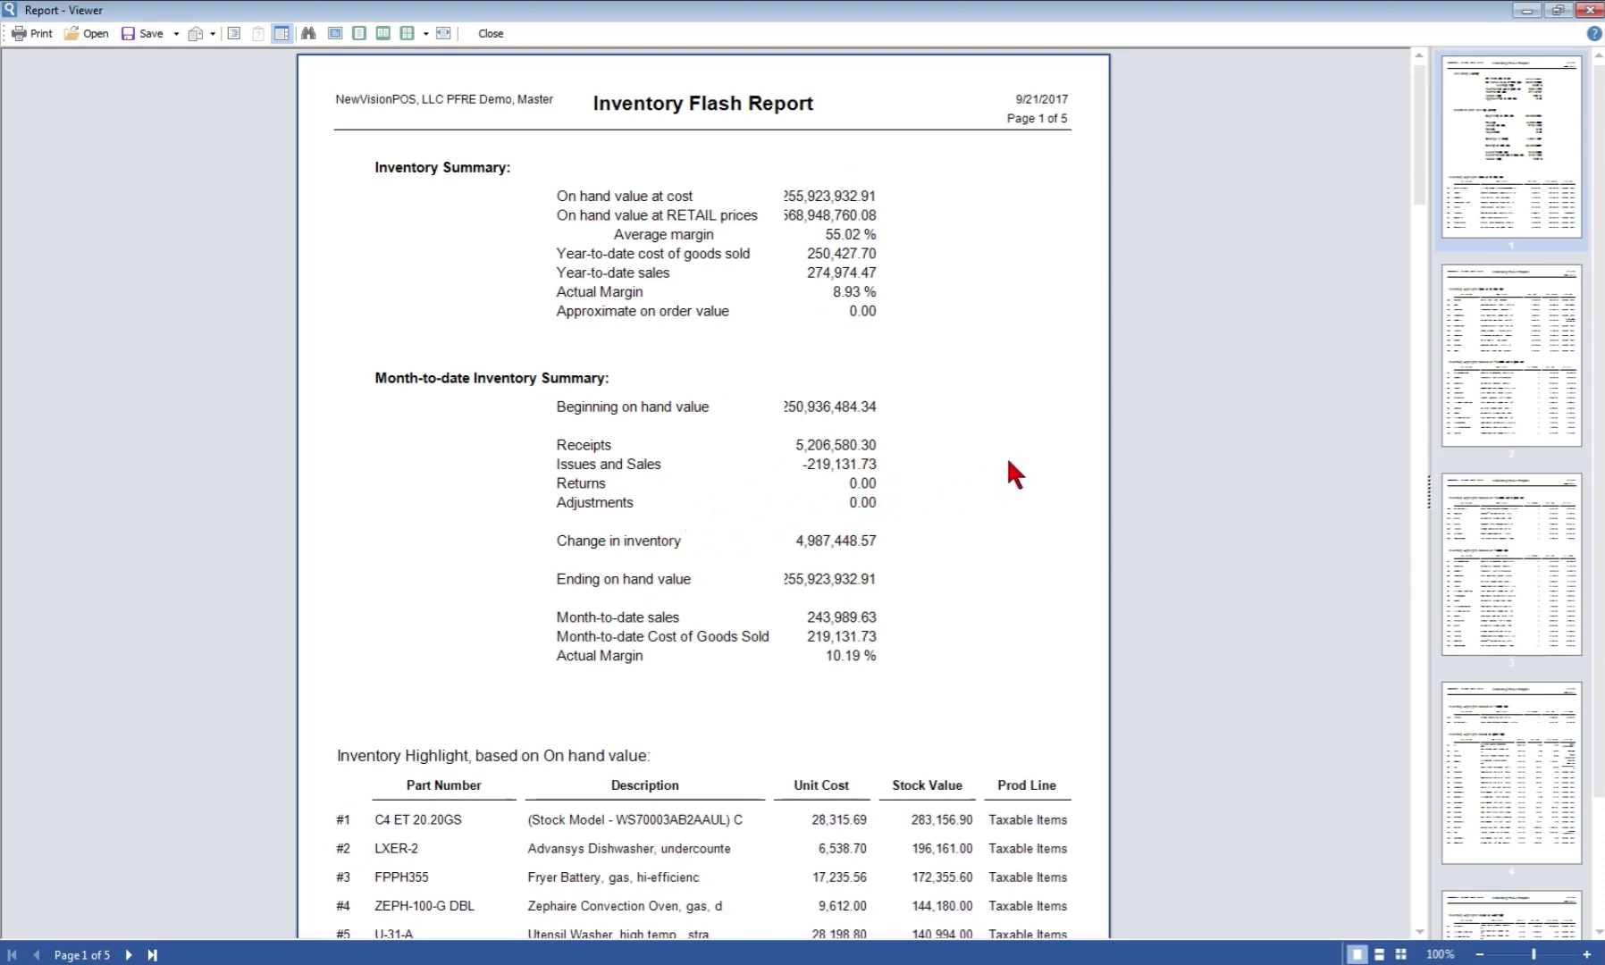
Read through the Inventory Flash Report's summaries and item highlights by on-hand value, cost of goods sold, sales and margin, and close it
{"action": "left_click", "coordinate": [1038, 445]}
{"action": "scroll", "coordinate": [1024, 459], "scroll_direction": "down", "scroll_amount": 5}
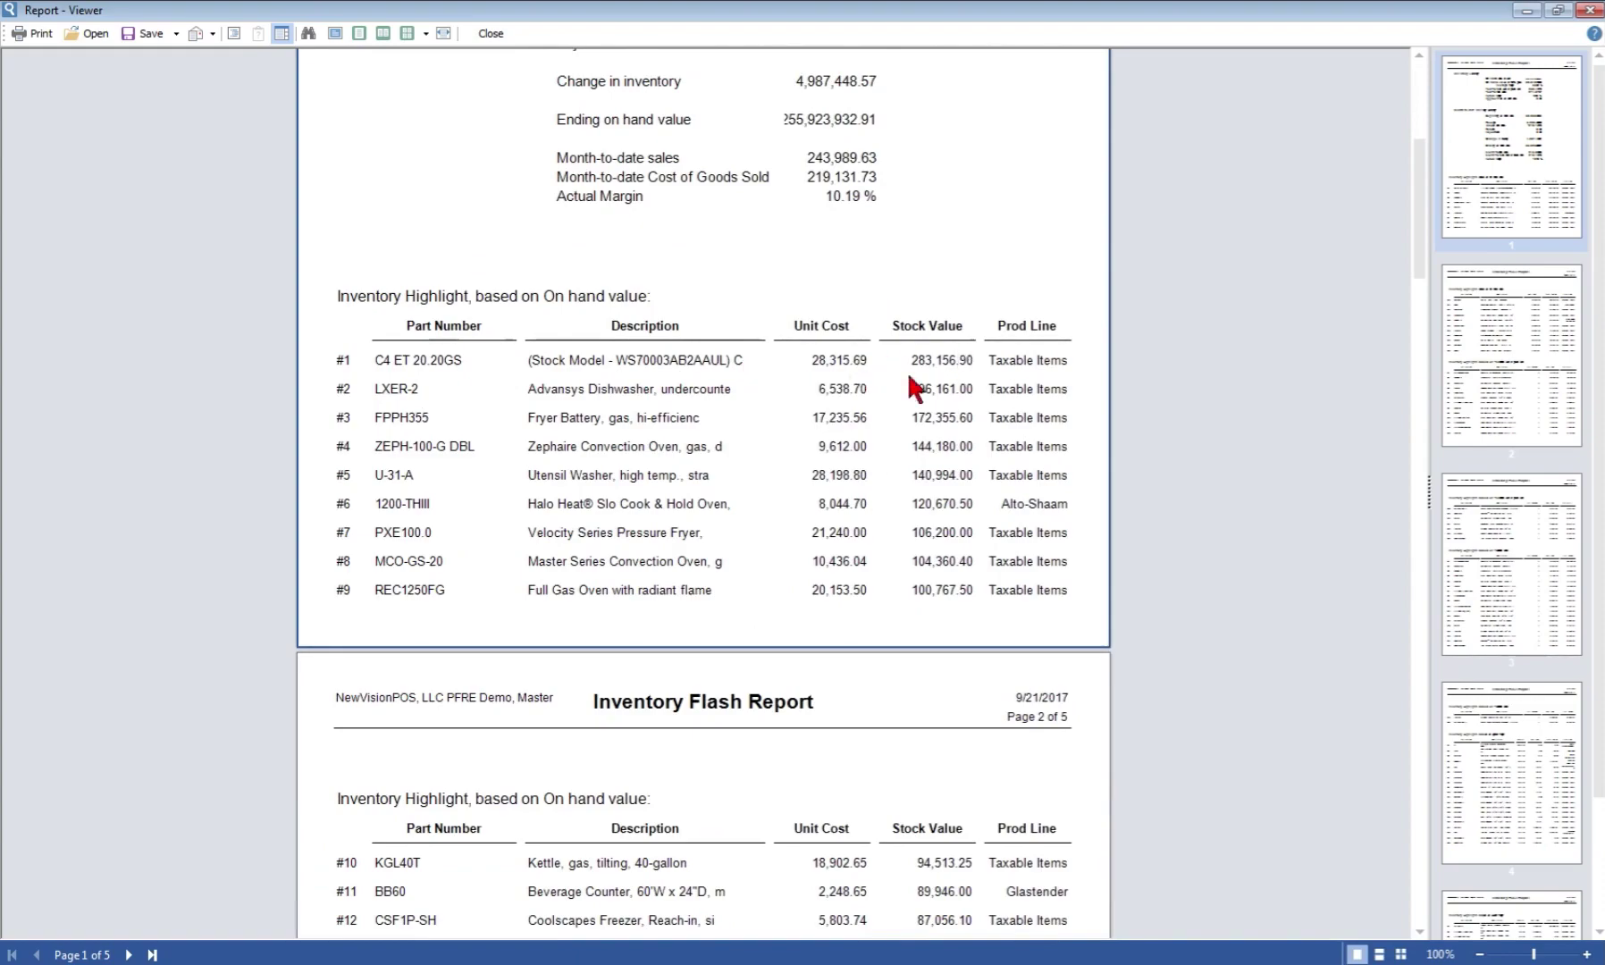
{"action": "scroll", "coordinate": [853, 413], "scroll_direction": "down", "scroll_amount": 5}
{"action": "scroll", "coordinate": [840, 432], "scroll_direction": "down", "scroll_amount": 9}
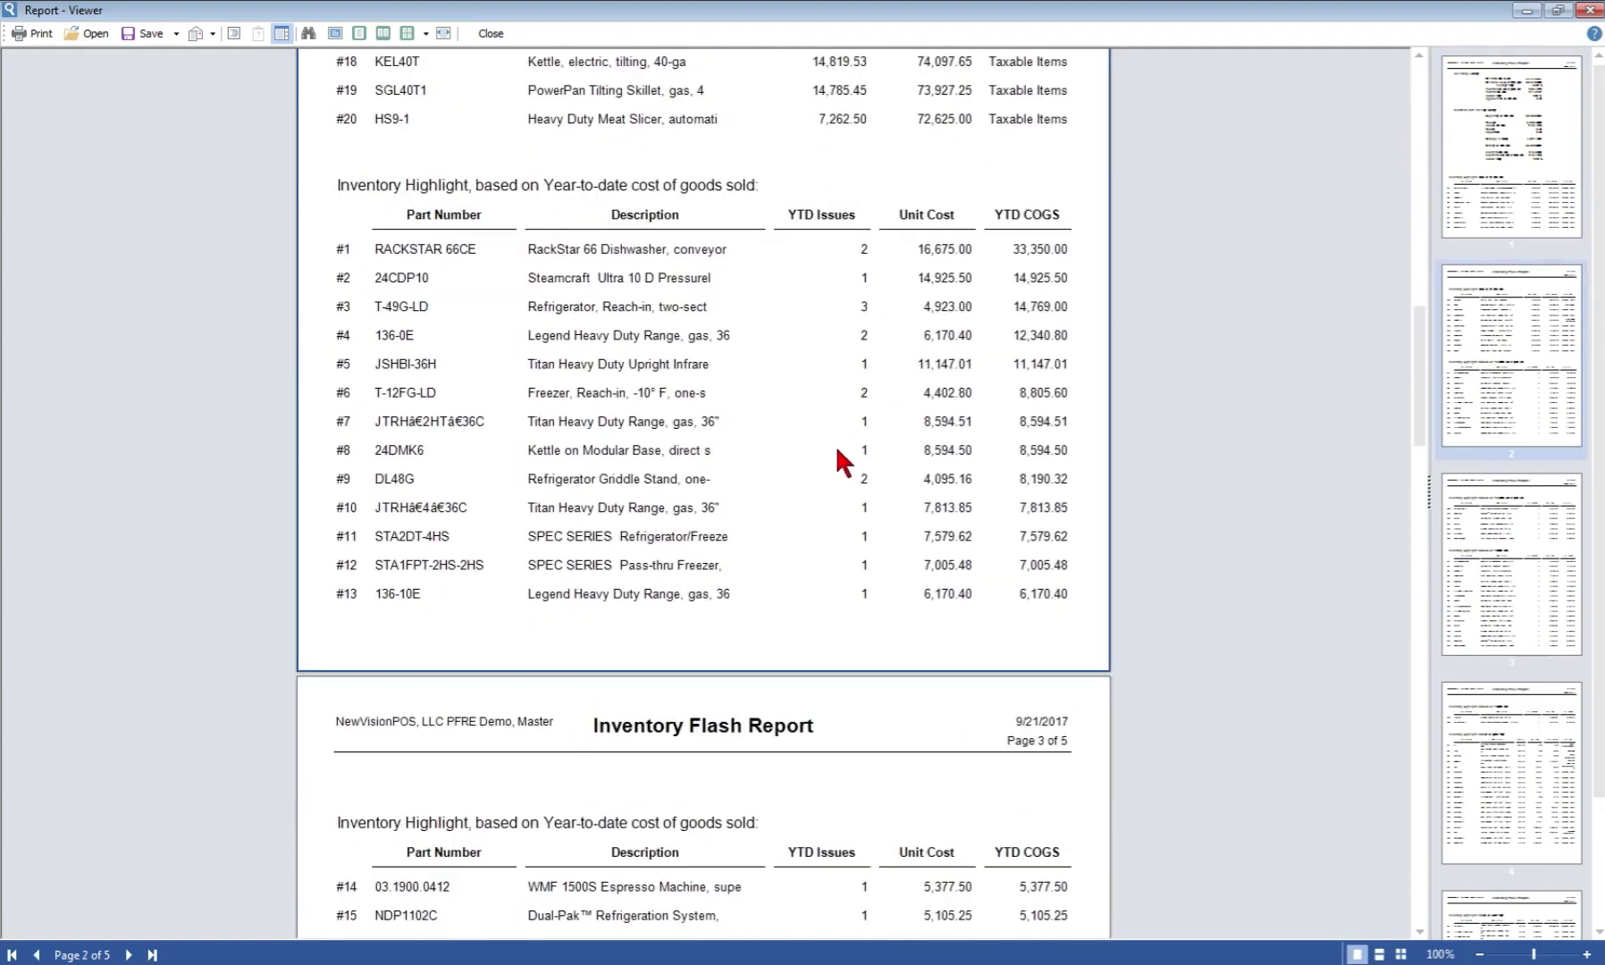
{"action": "scroll", "coordinate": [840, 463], "scroll_direction": "down", "scroll_amount": 3}
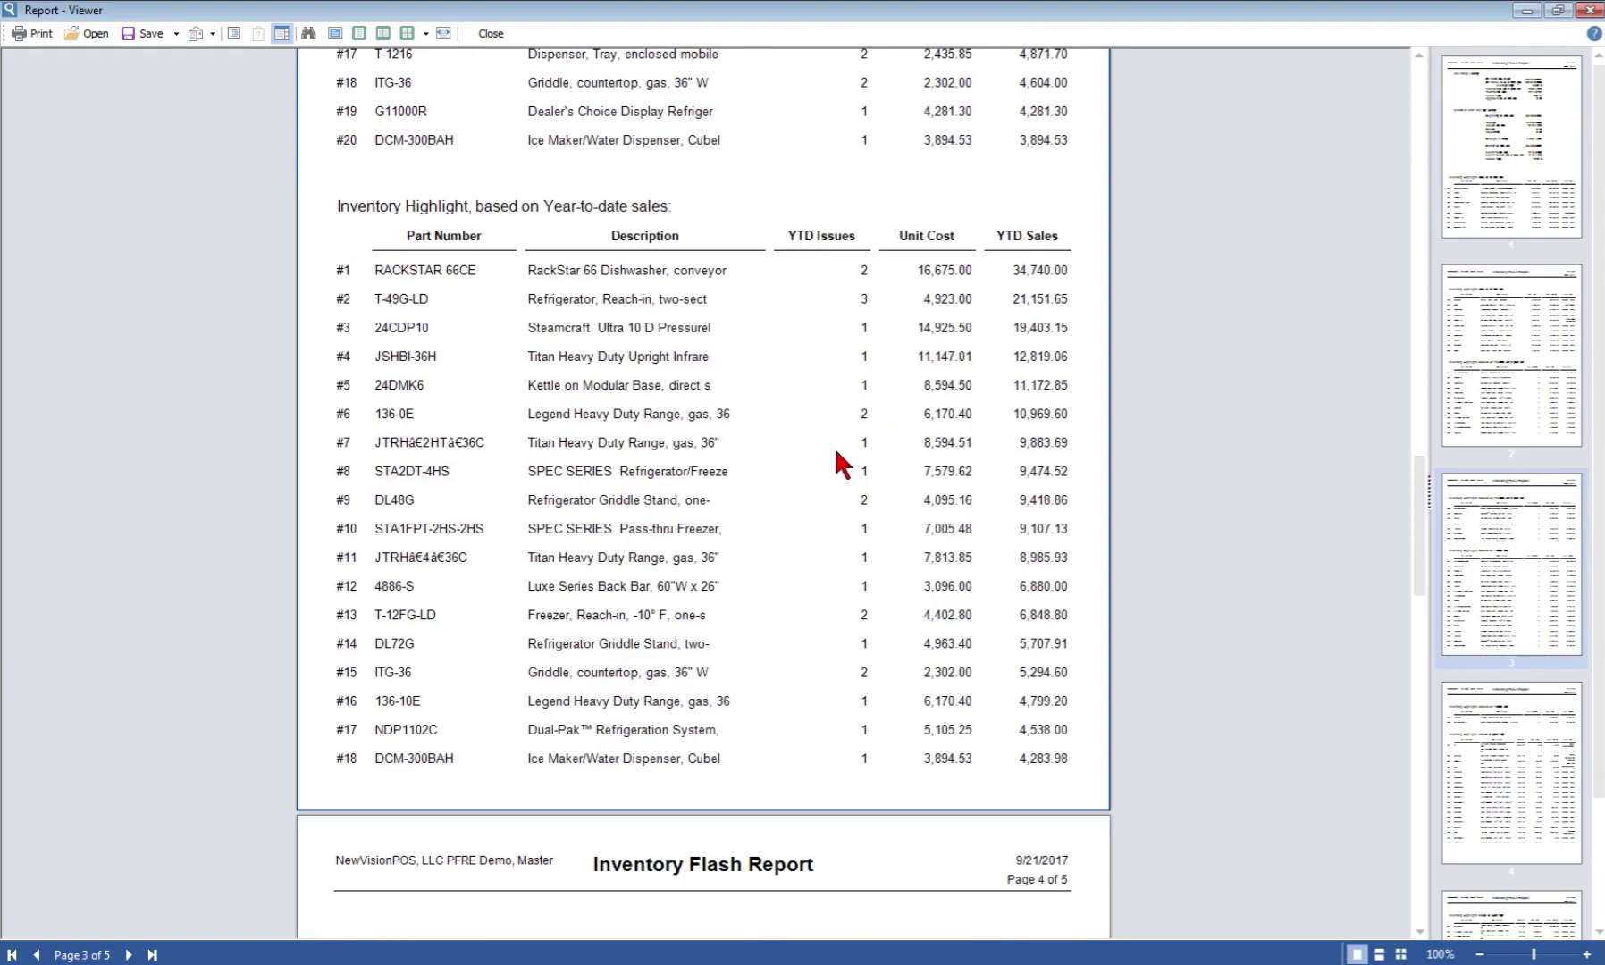
{"action": "scroll", "coordinate": [837, 453], "scroll_direction": "down", "scroll_amount": 7}
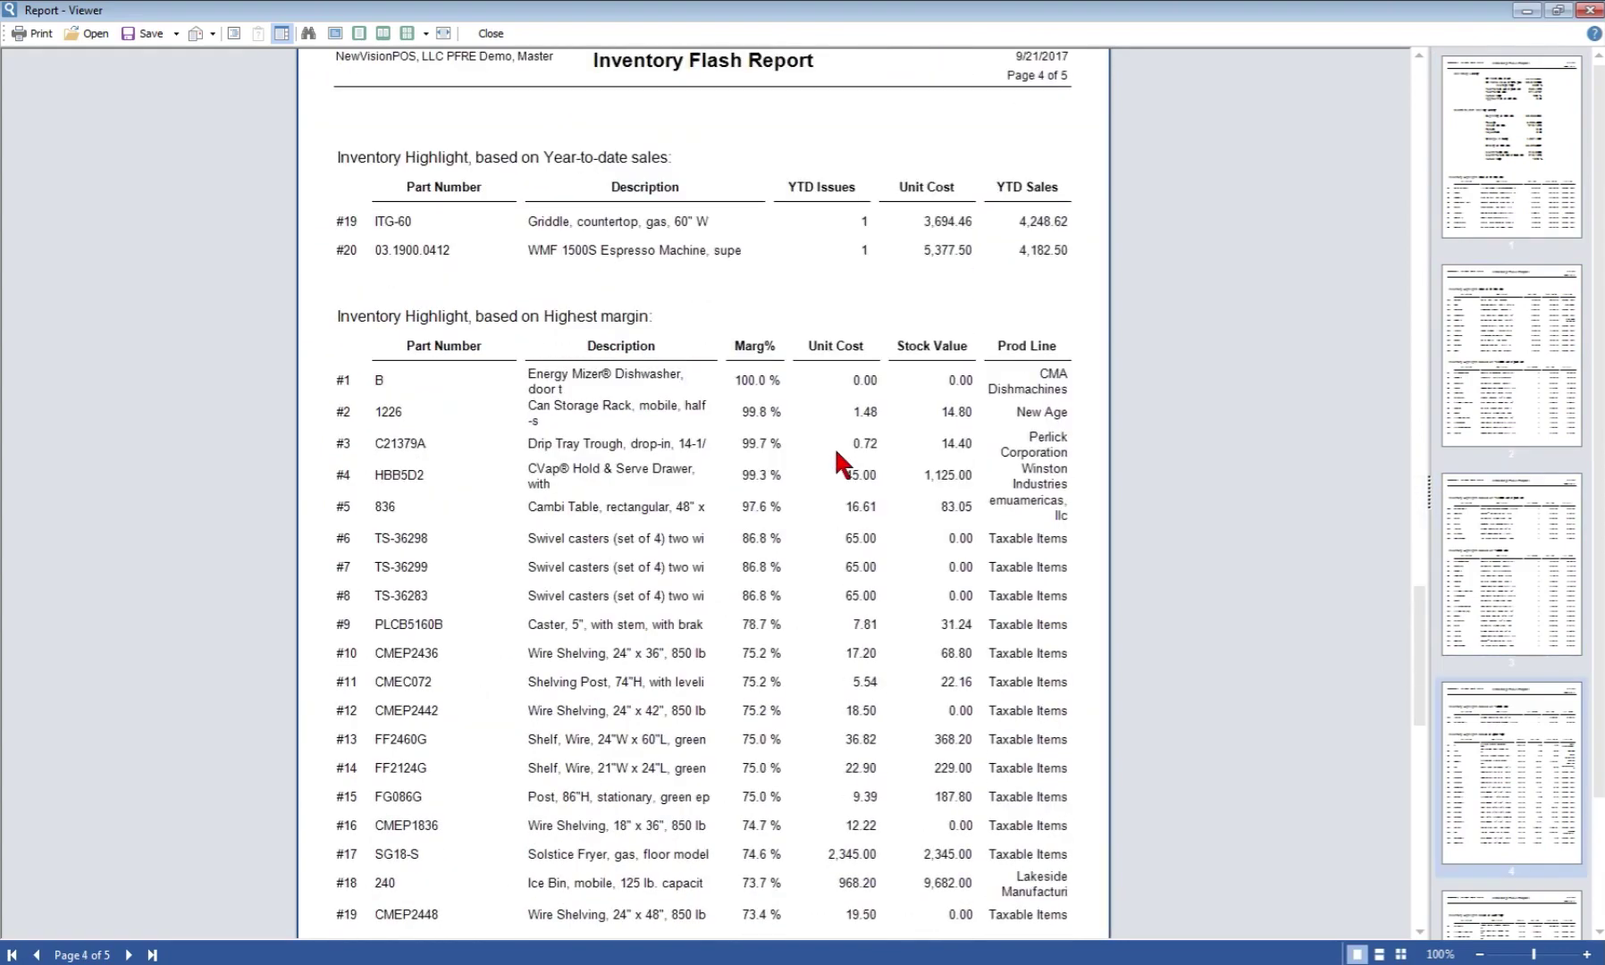
{"action": "scroll", "coordinate": [836, 460], "scroll_direction": "down", "scroll_amount": 8}
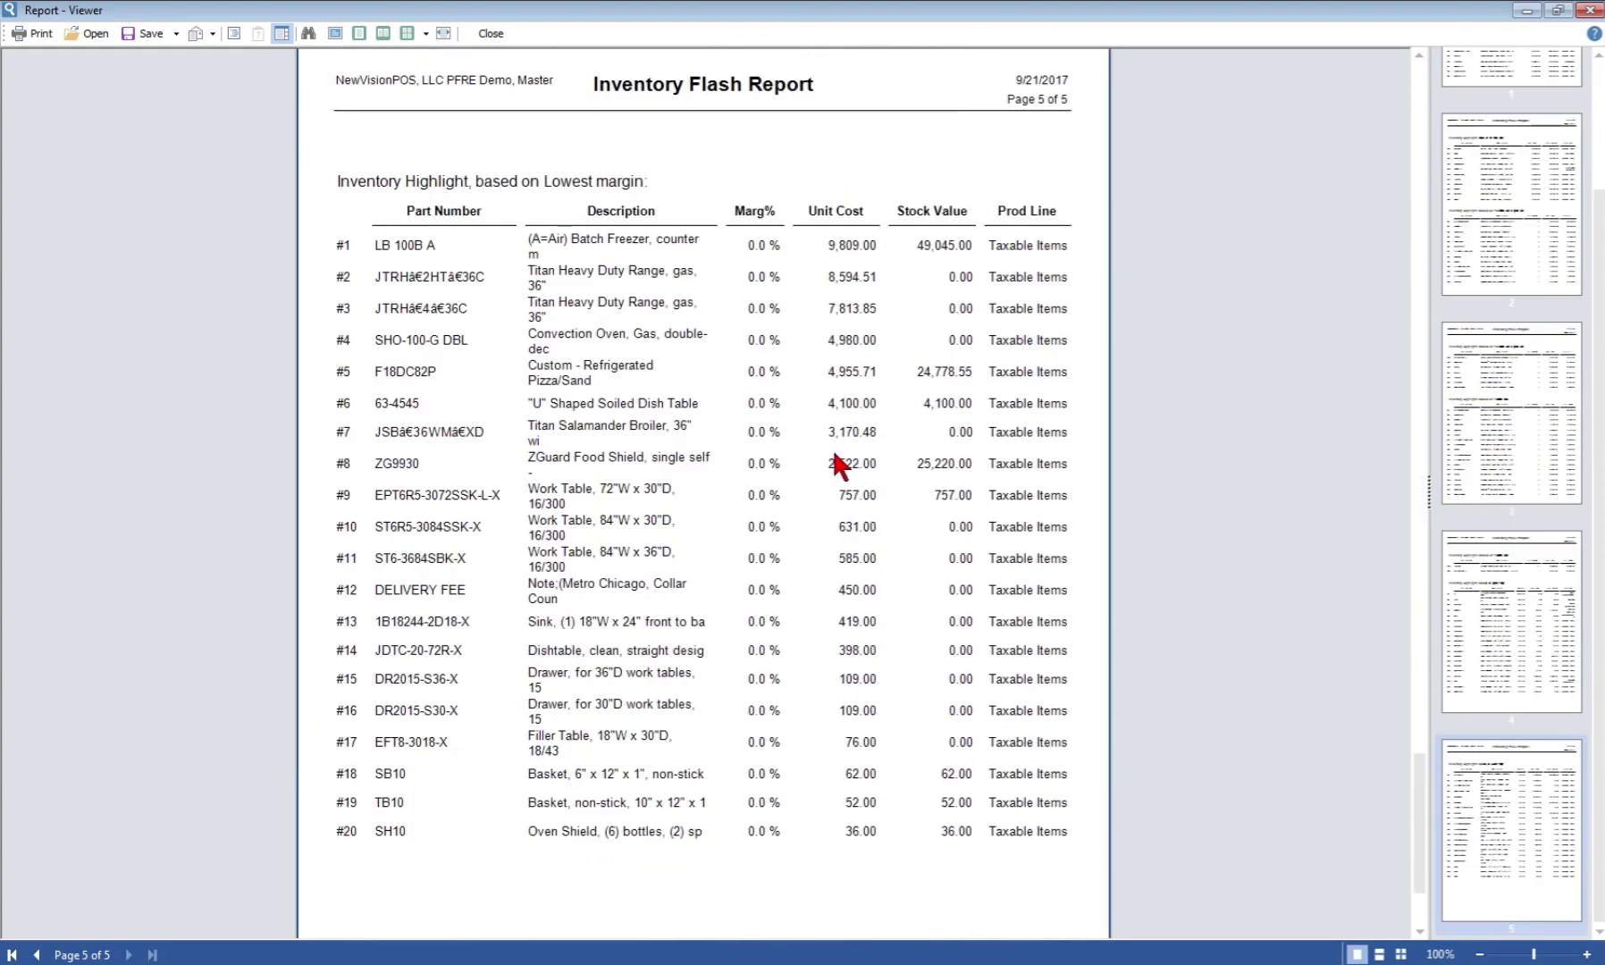
{"action": "scroll", "coordinate": [839, 463], "scroll_direction": "down", "scroll_amount": 2}
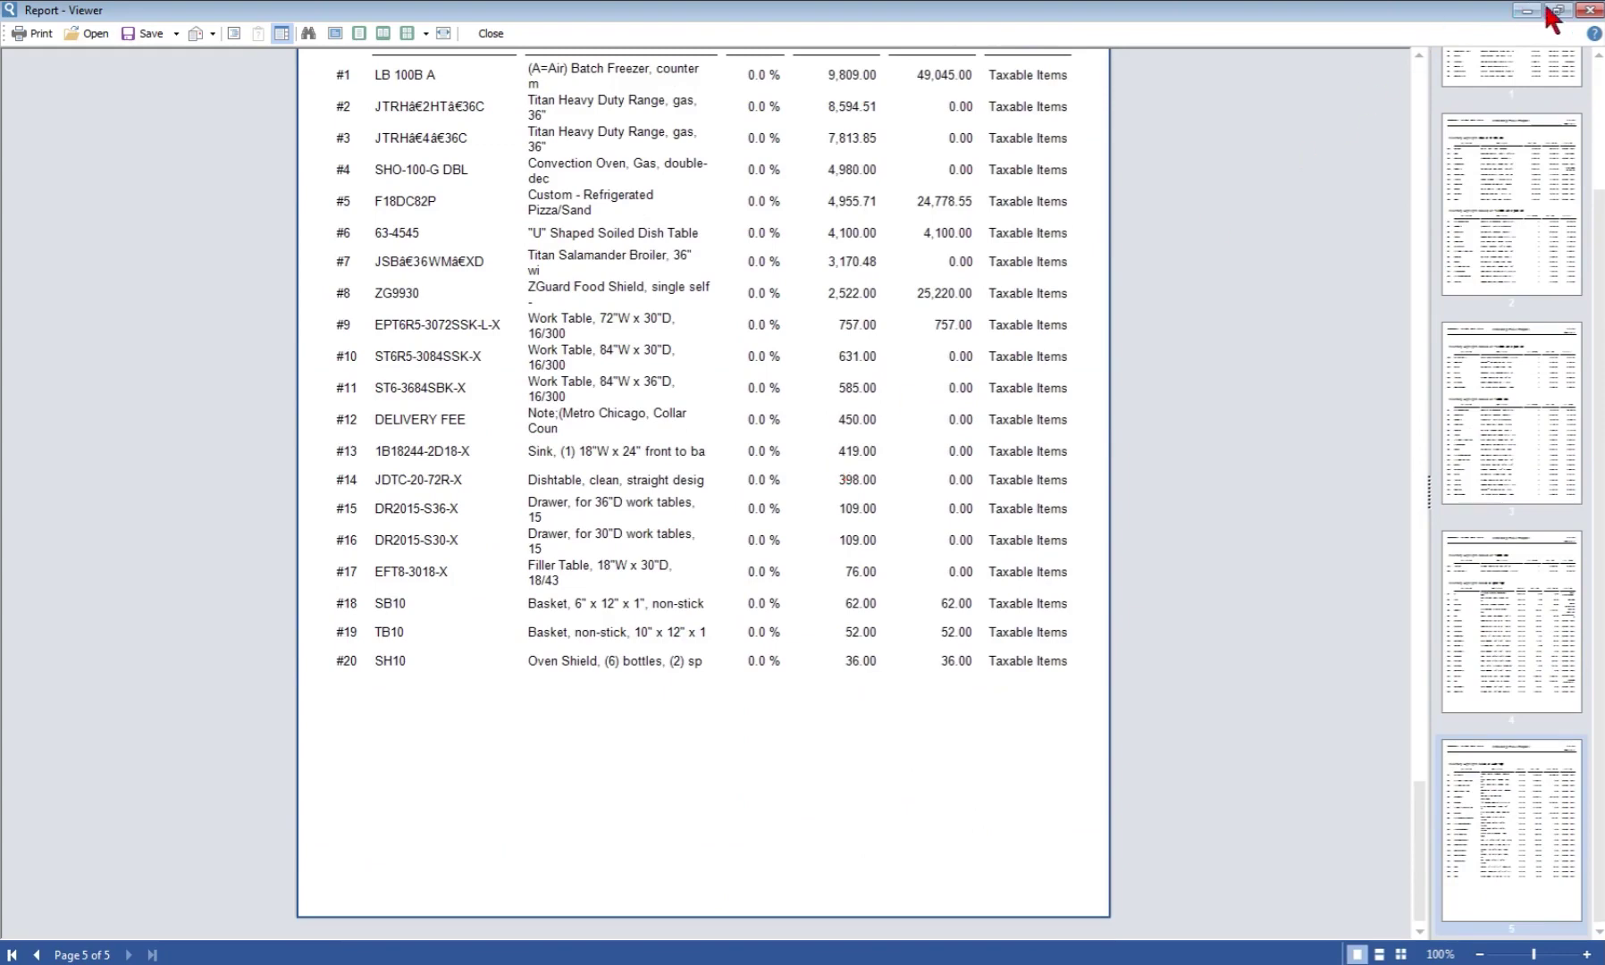
{"action": "left_click", "coordinate": [1590, 11]}
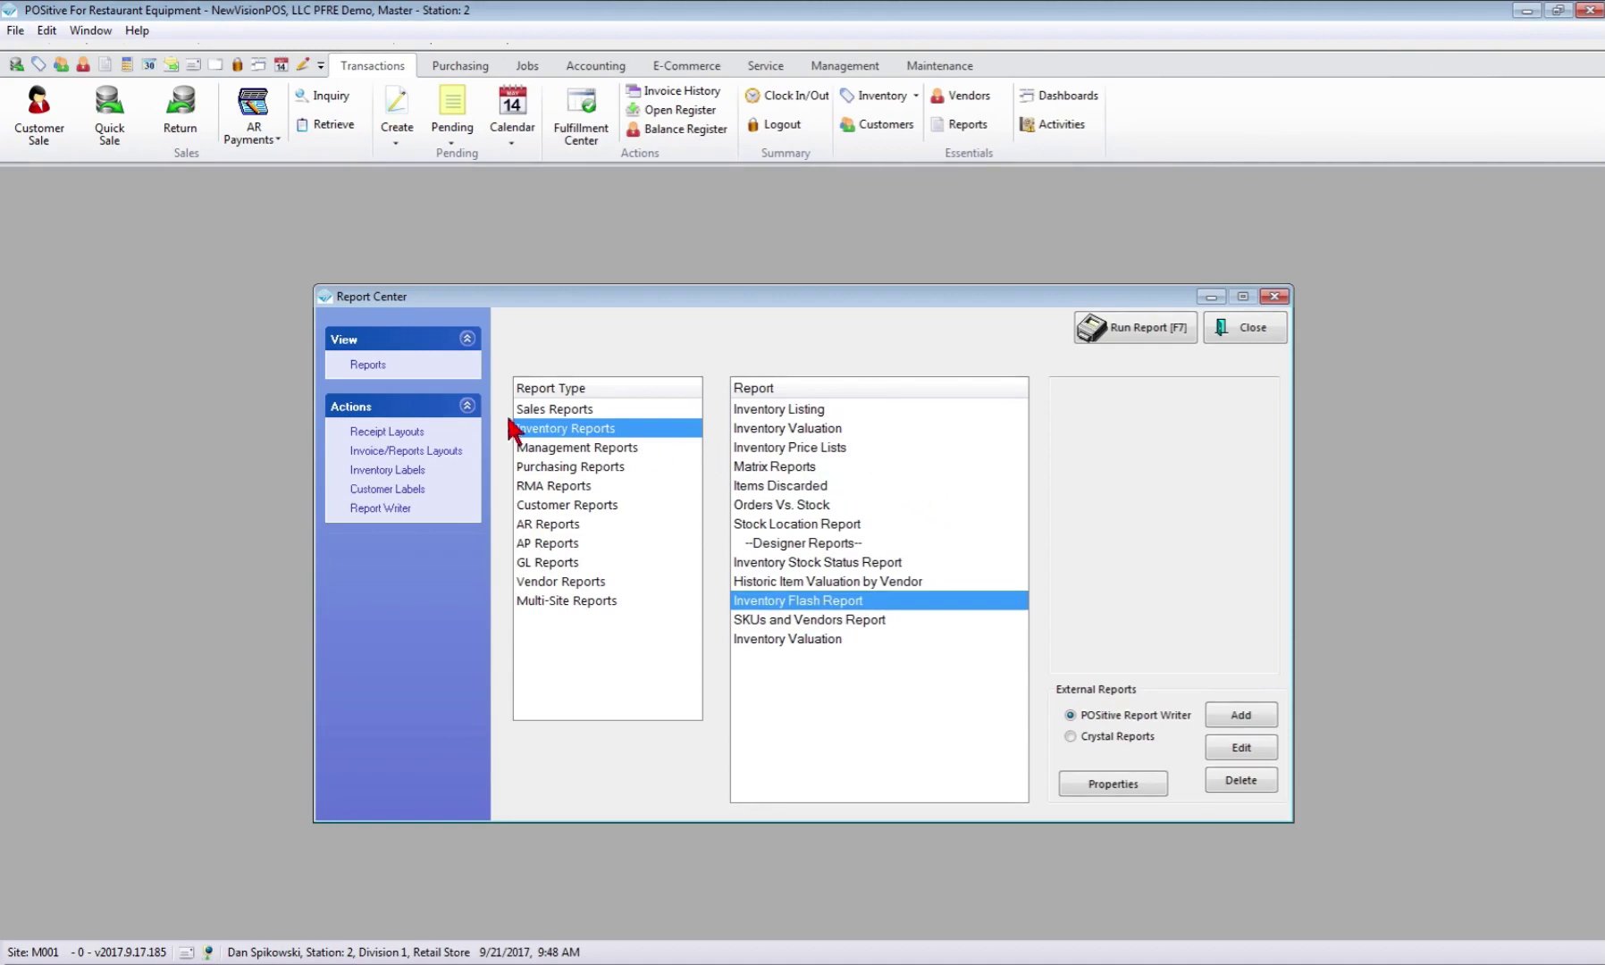
Look over the available management and purchasing reports and close the Report Center
{"action": "left_click", "coordinate": [596, 449]}
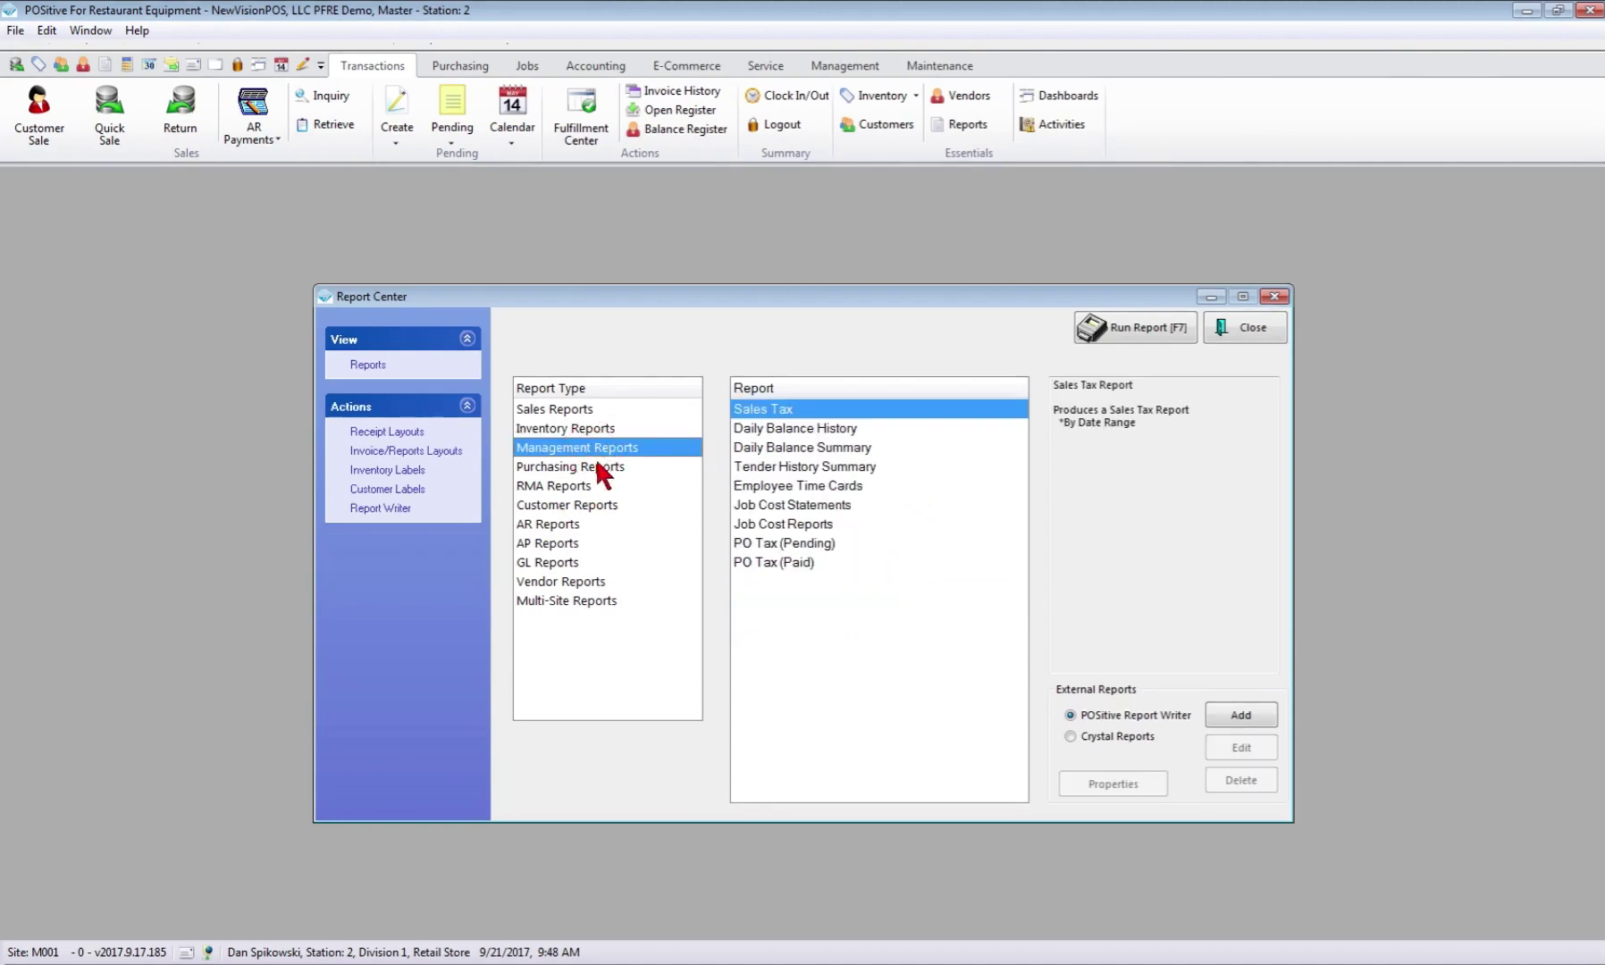
{"action": "left_click", "coordinate": [574, 470]}
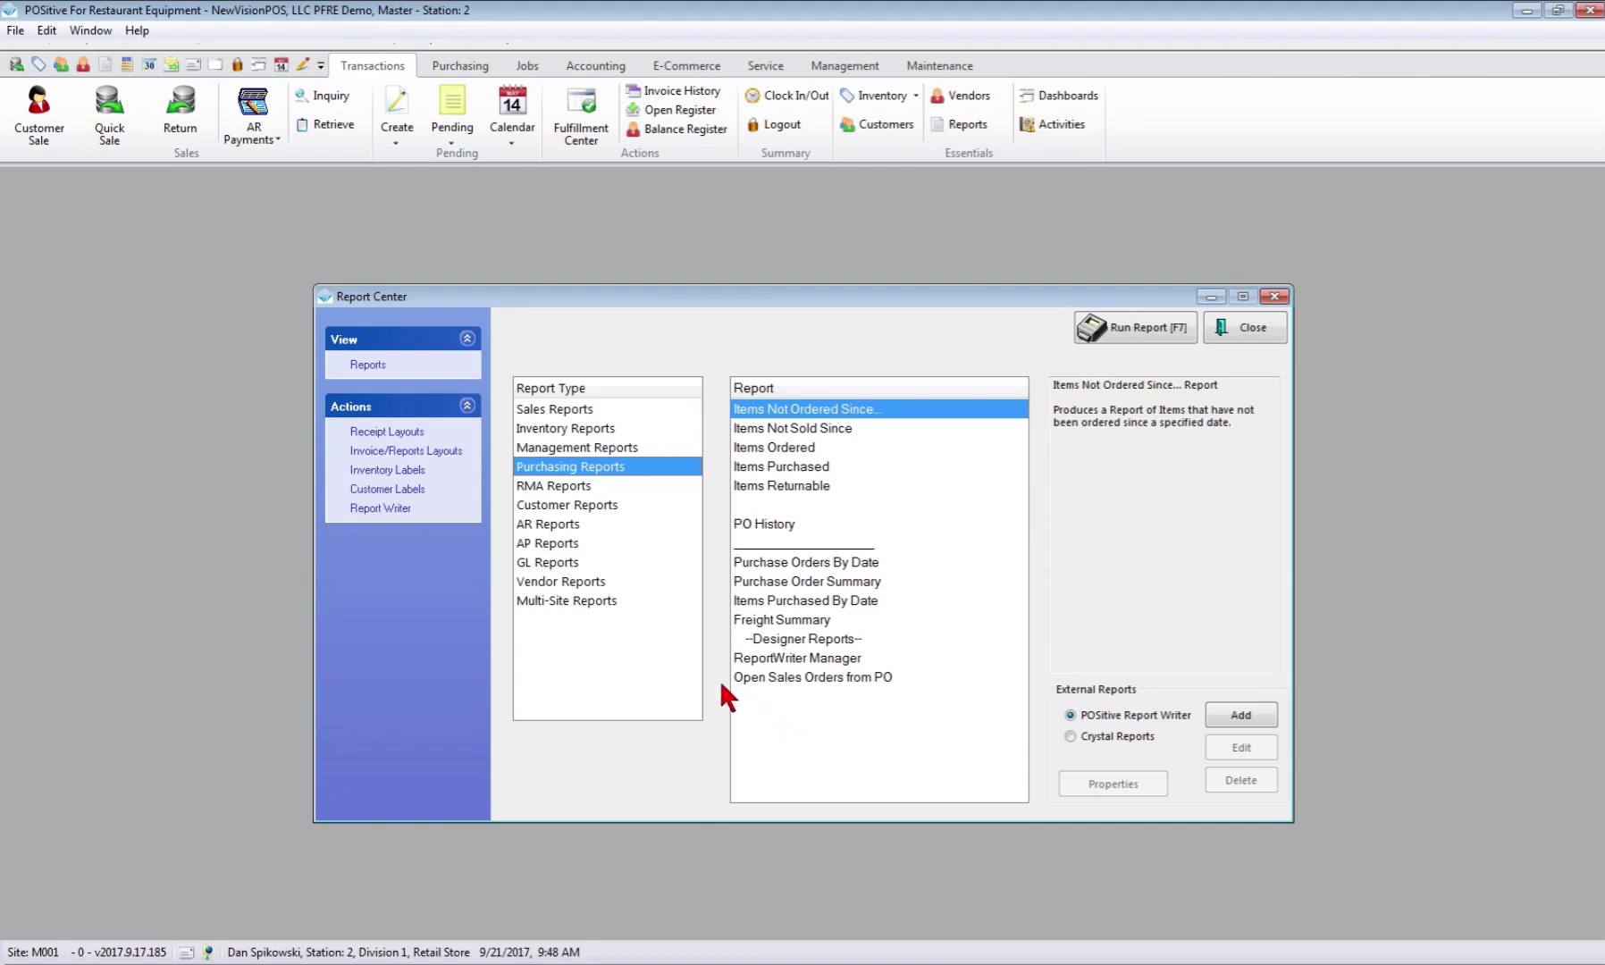
{"action": "left_click", "coordinate": [1229, 335]}
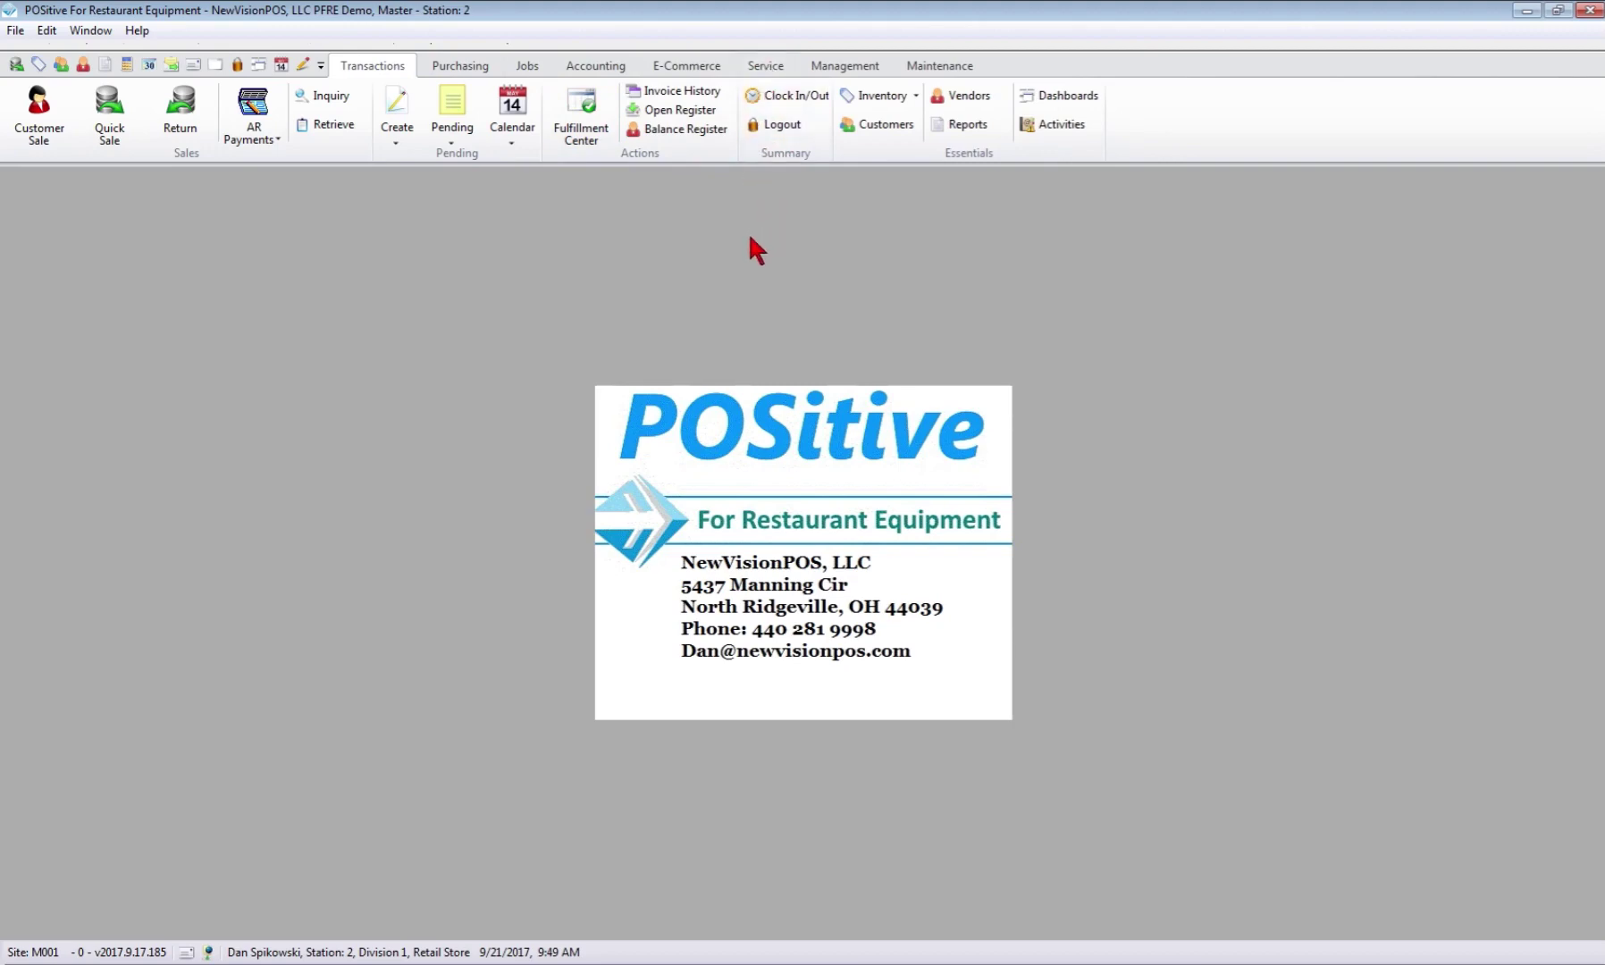
Look over the management functions and marketing options, and open the list of checks tendered
{"action": "left_click", "coordinate": [840, 67]}
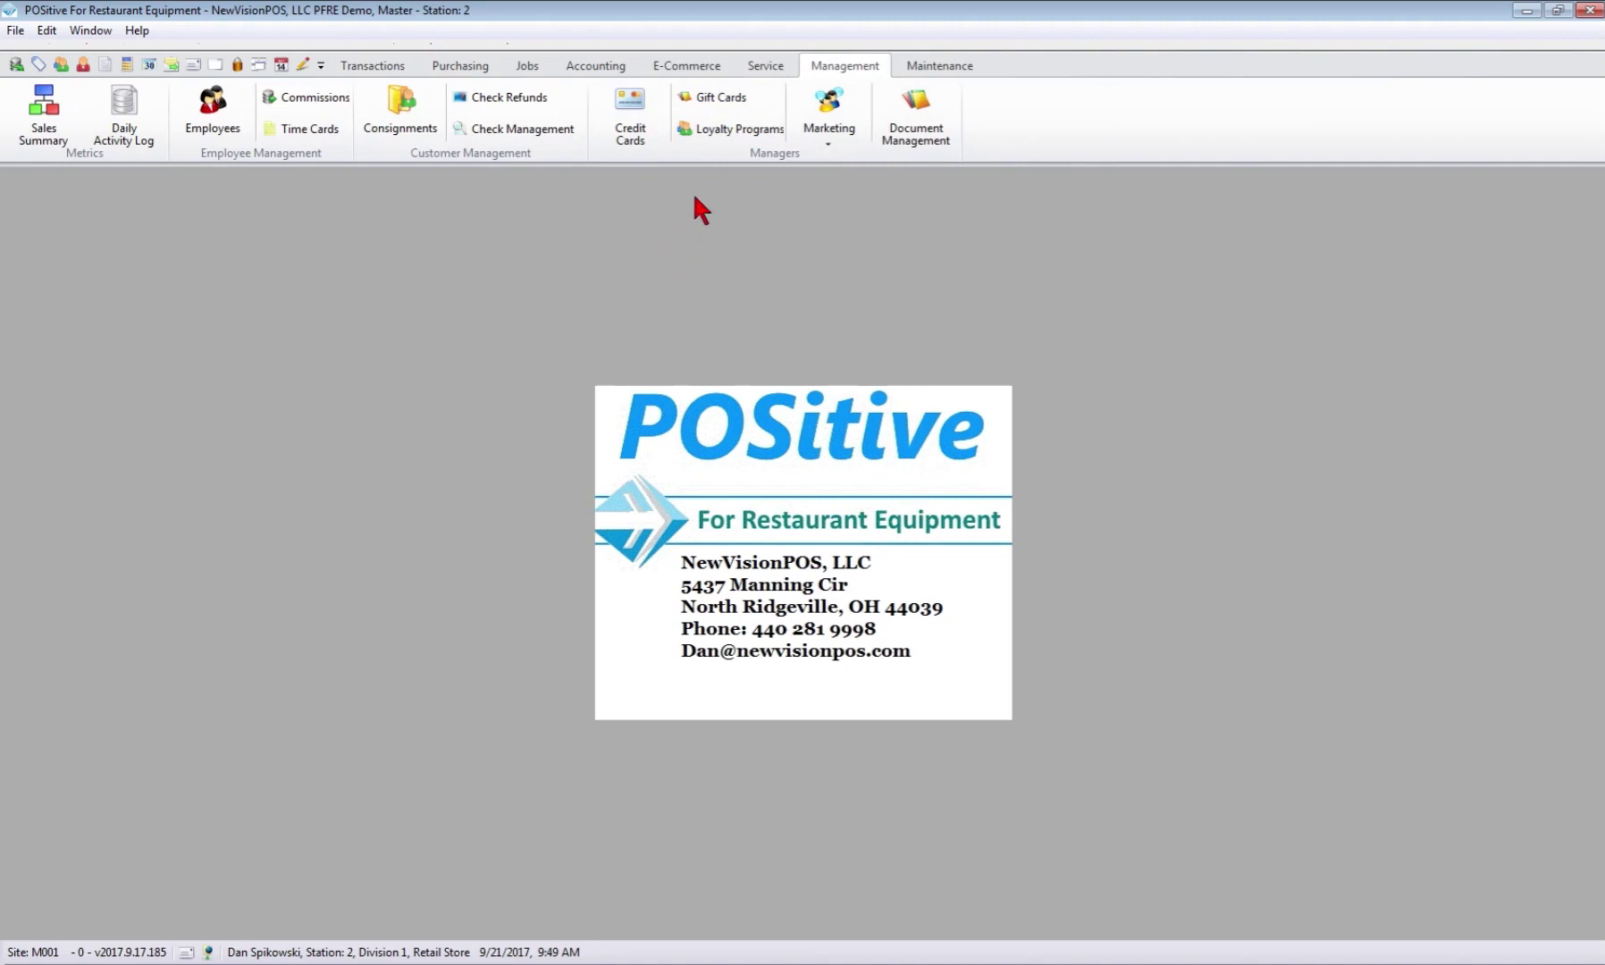
{"action": "left_click", "coordinate": [824, 111]}
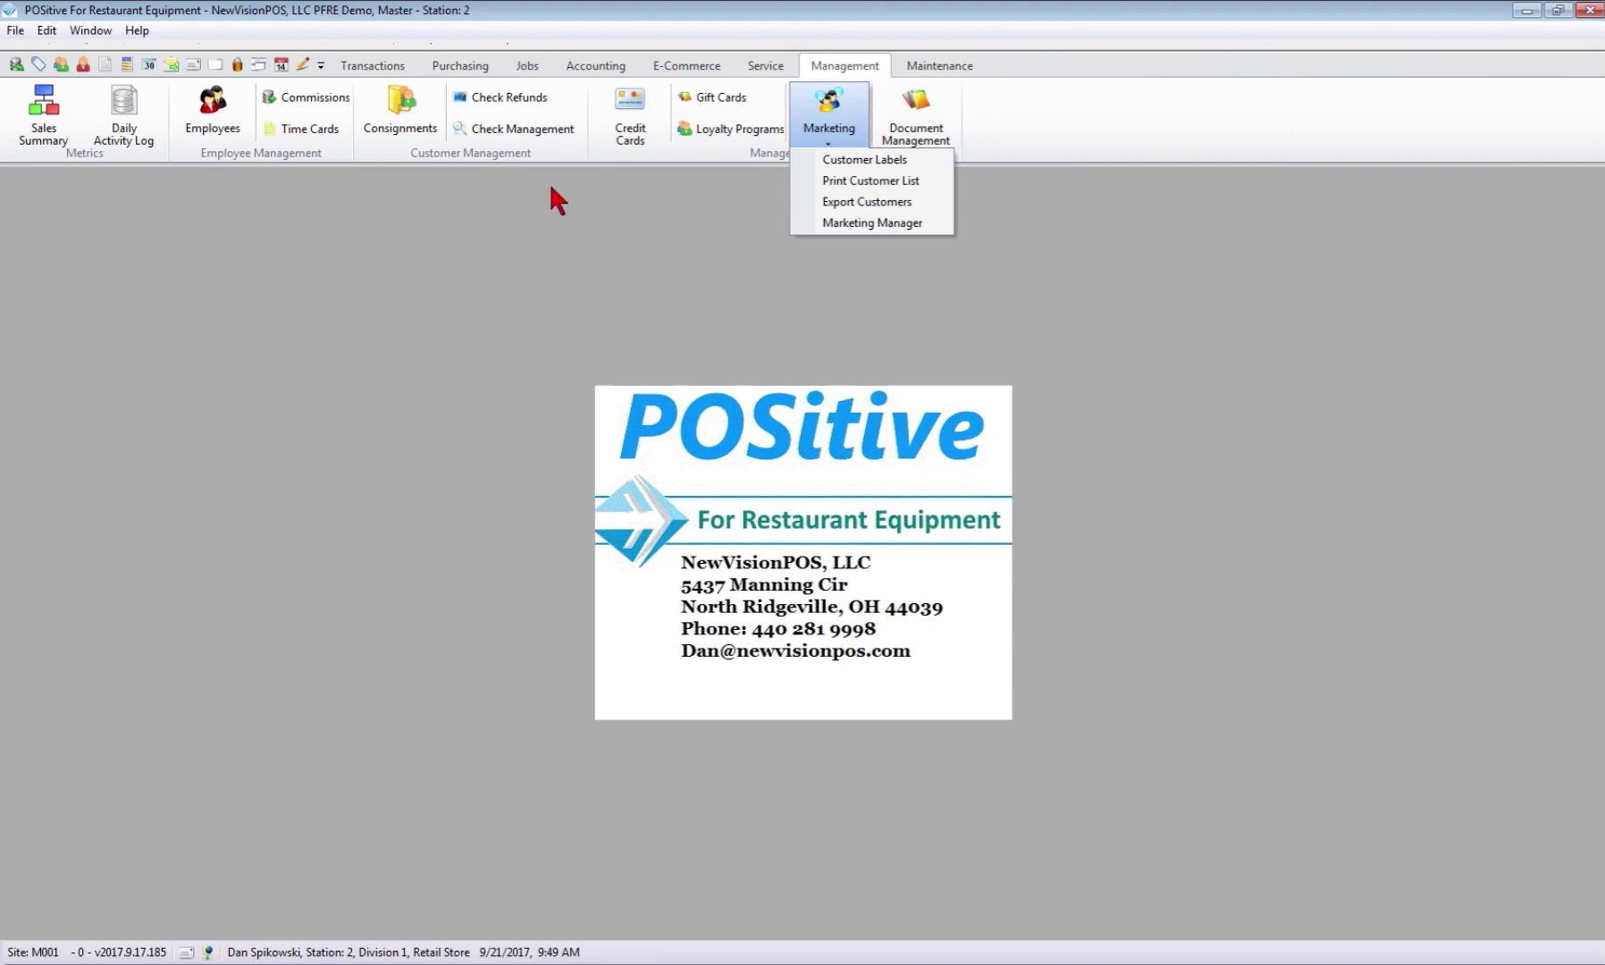
{"action": "left_click", "coordinate": [525, 127]}
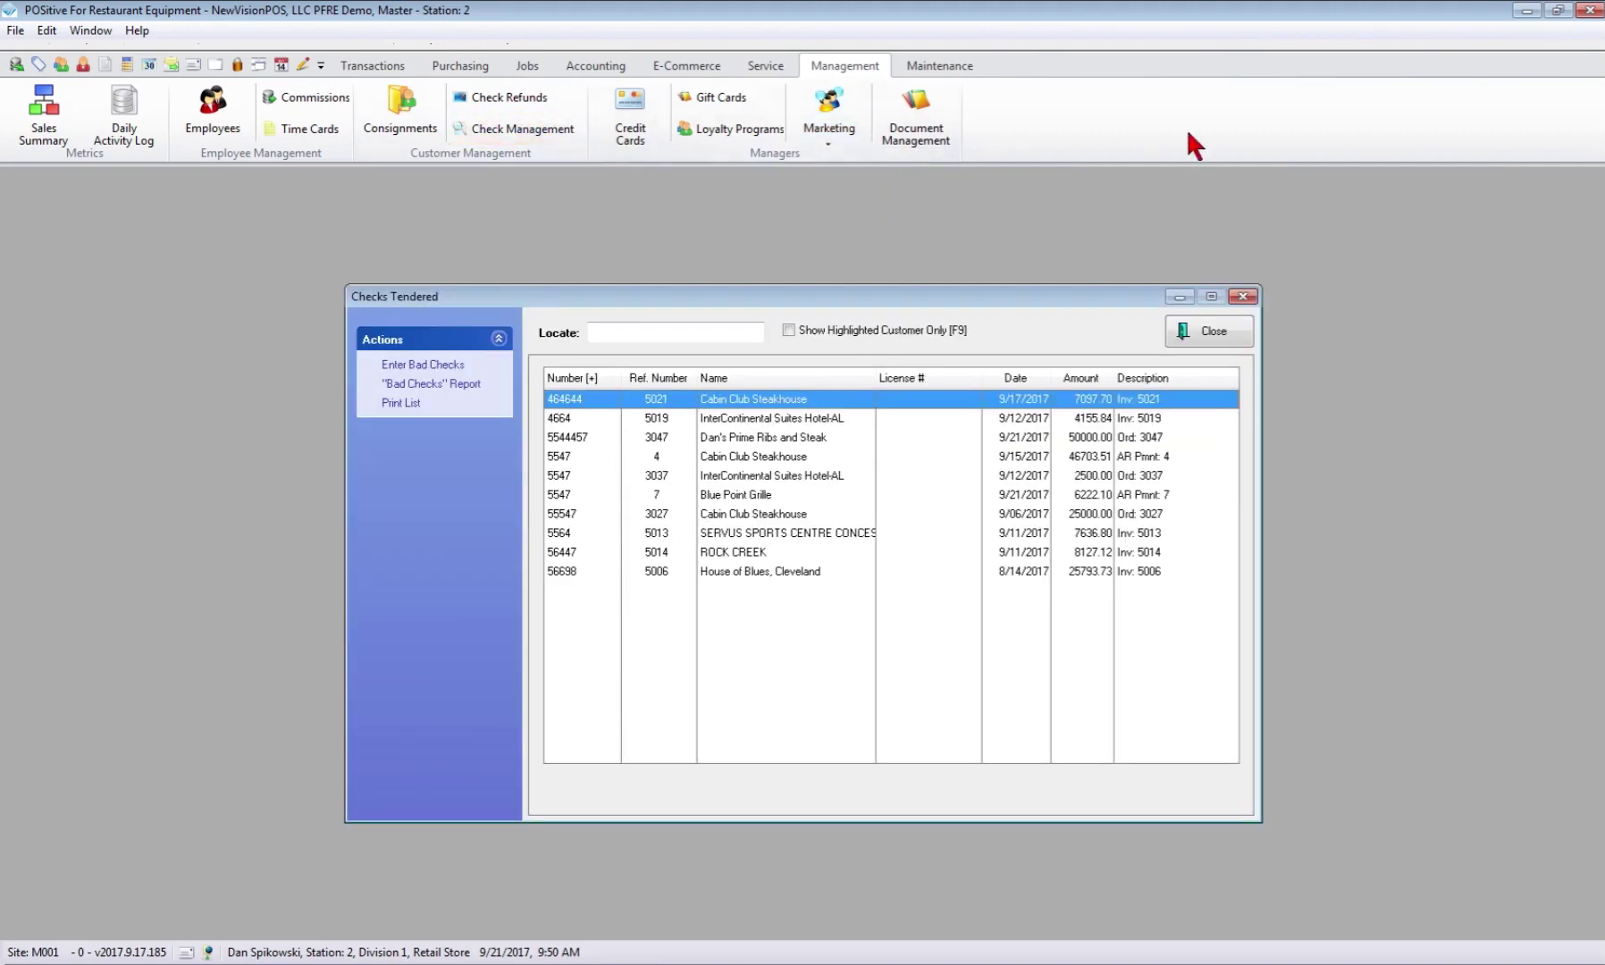
Close the checks list and look over the Purchase Order Status window for the purchase orders to receive in the Purchase Order Center
{"action": "left_click", "coordinate": [1202, 331]}
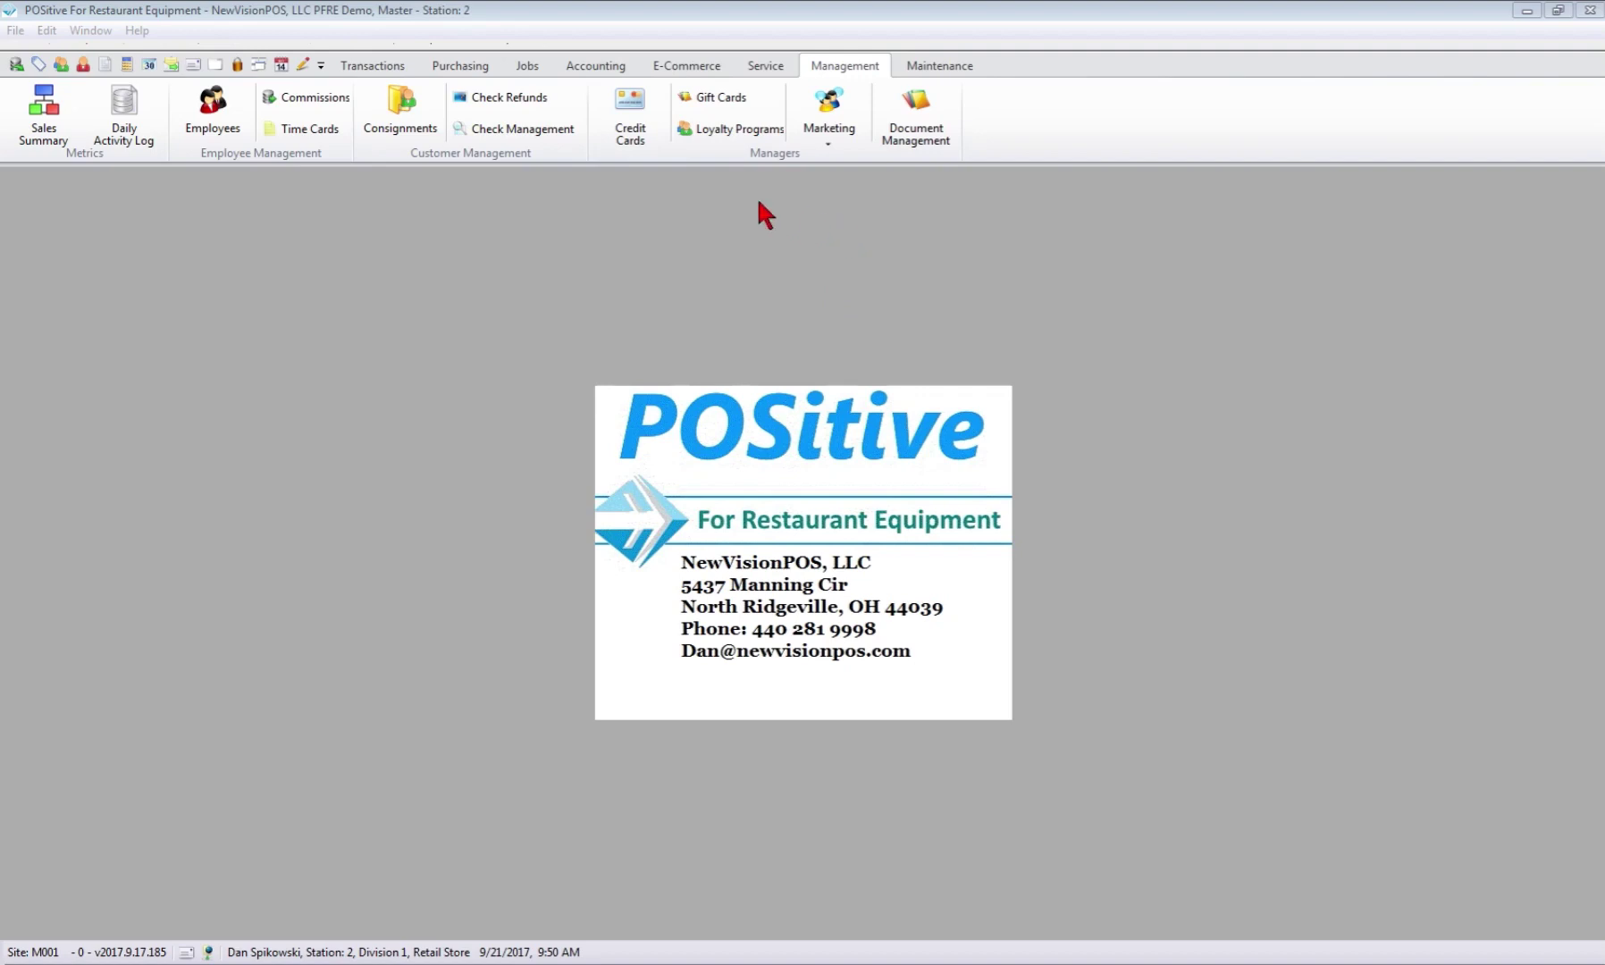
{"action": "left_click", "coordinate": [465, 65]}
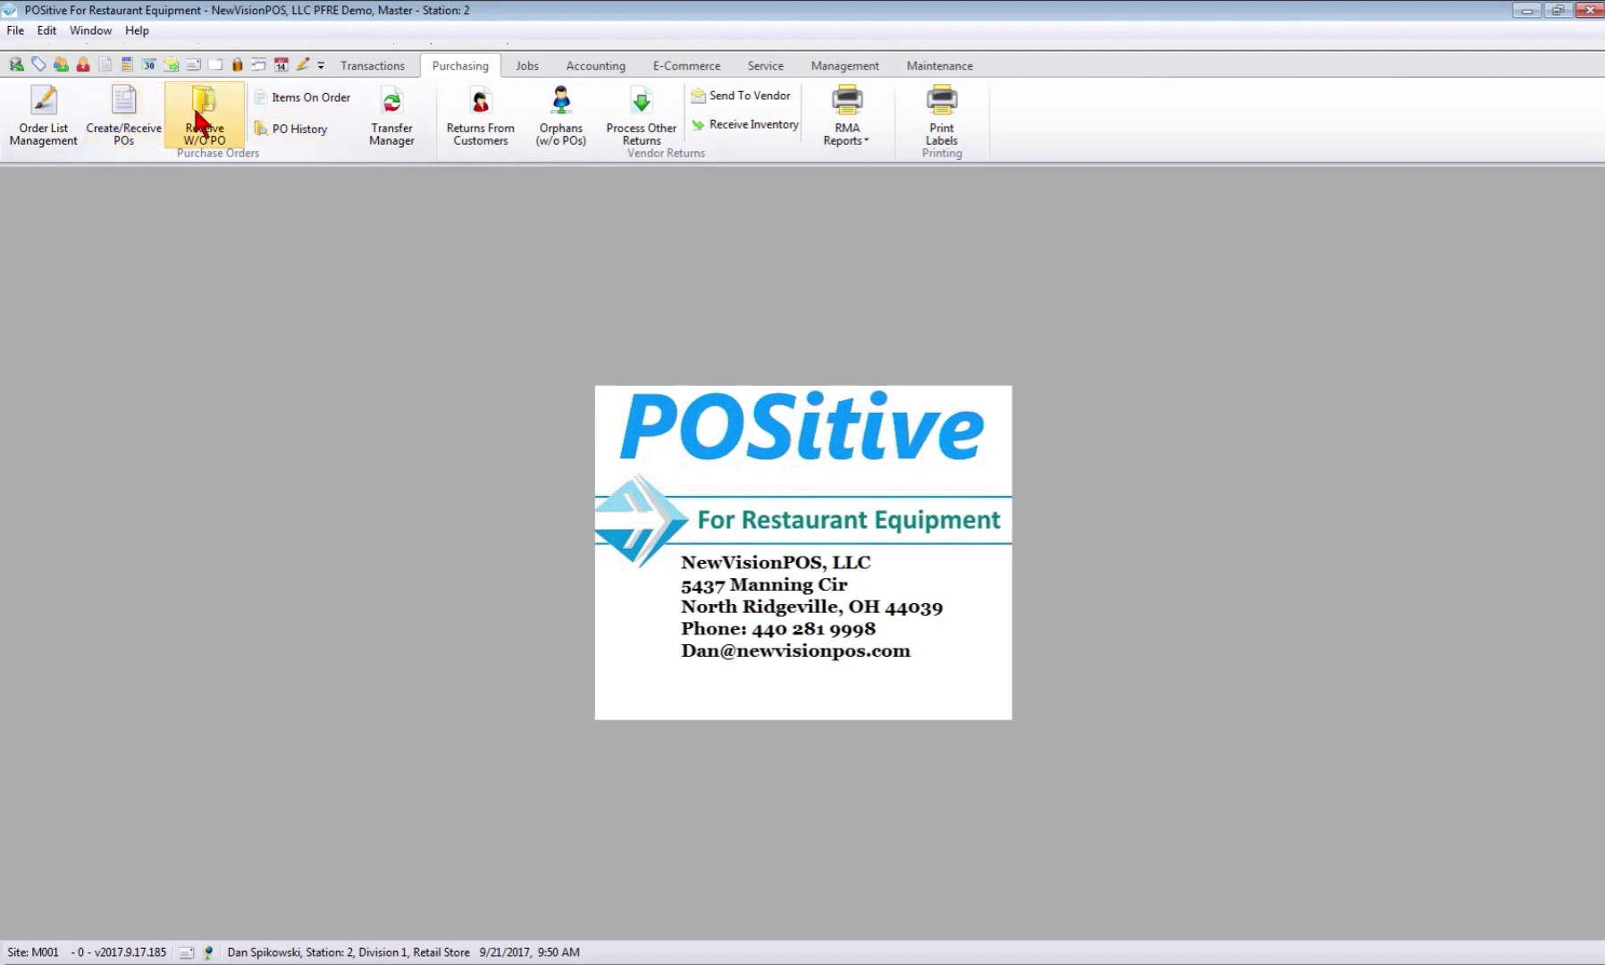
{"action": "left_click", "coordinate": [127, 98]}
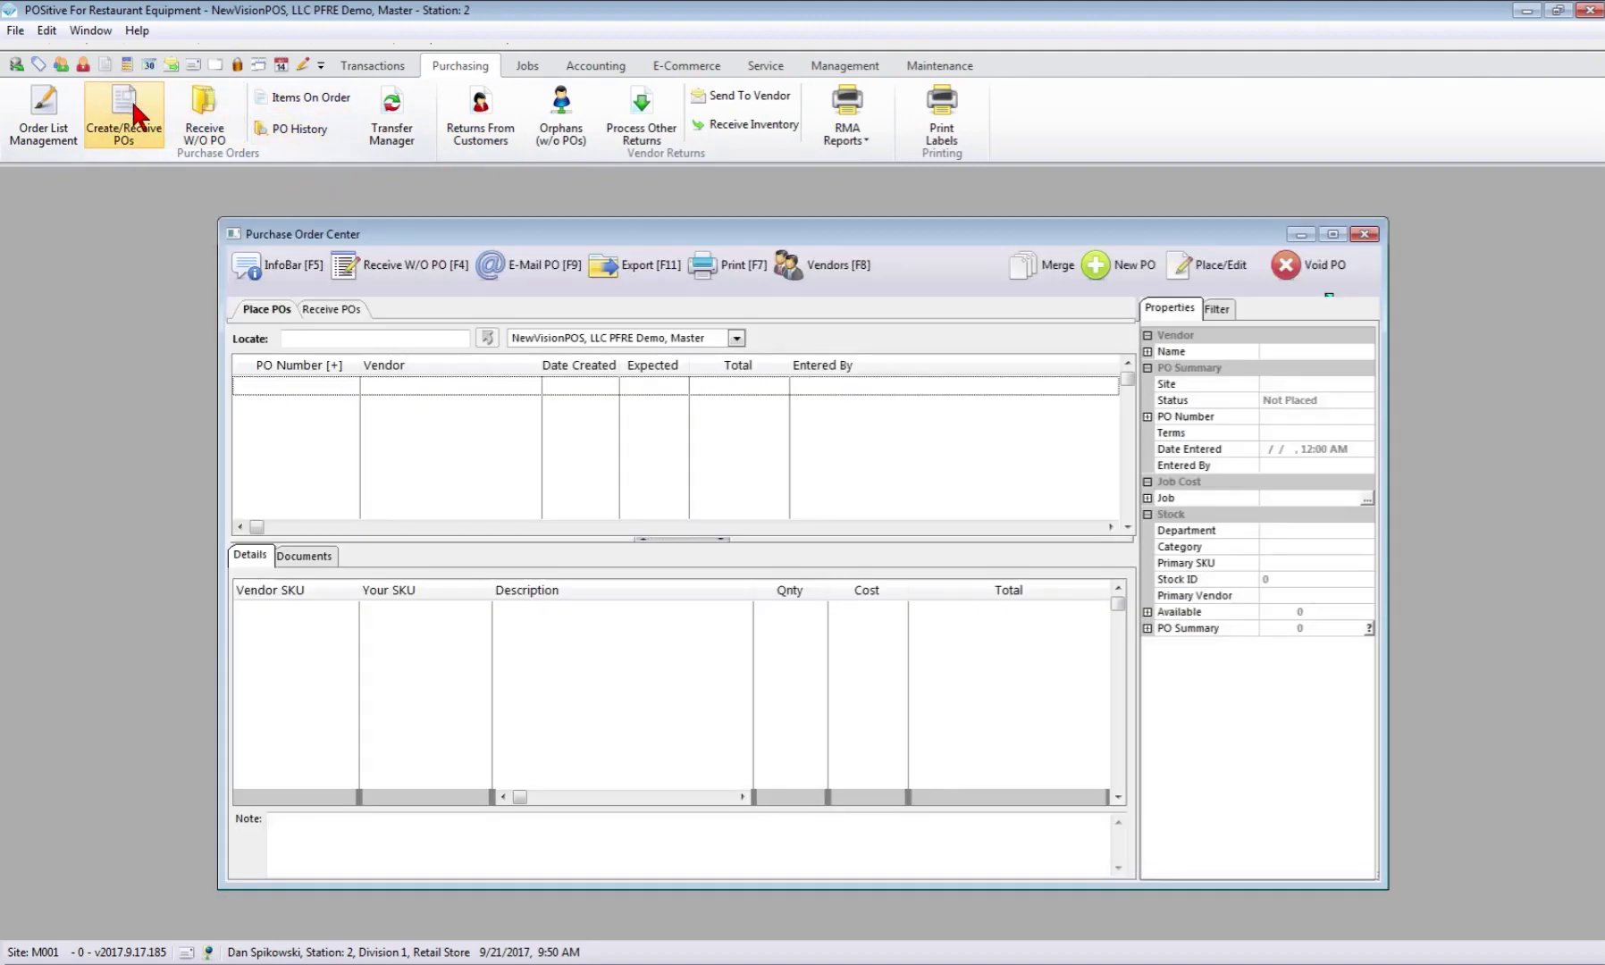
{"action": "left_click", "coordinate": [333, 308]}
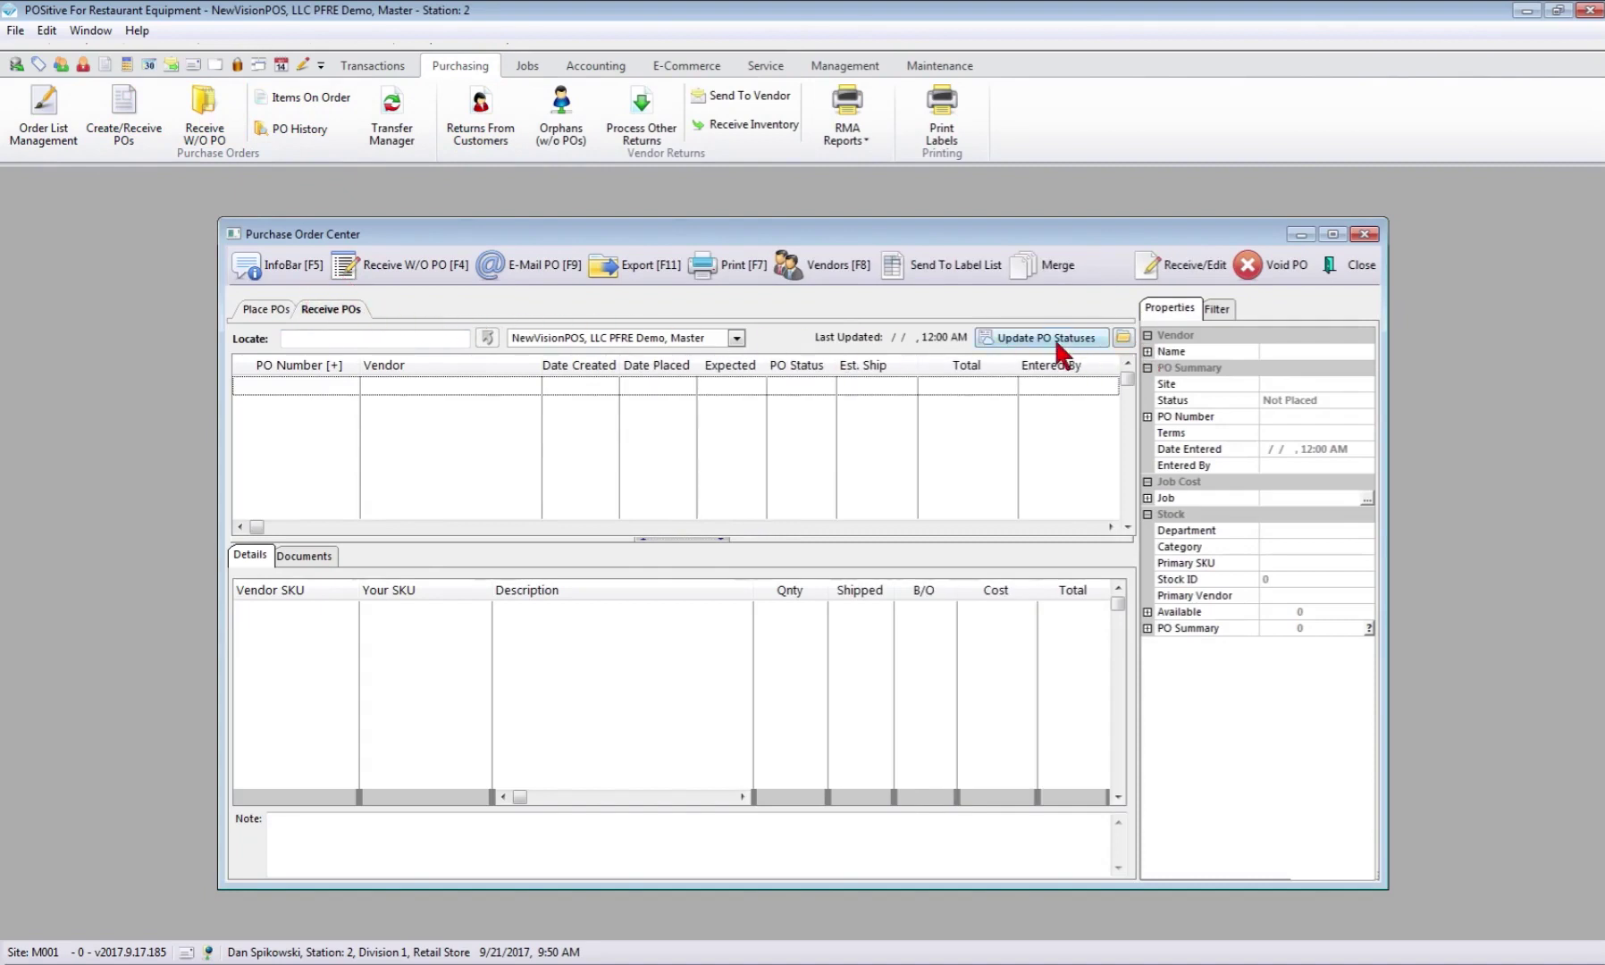
{"action": "left_click", "coordinate": [1123, 338]}
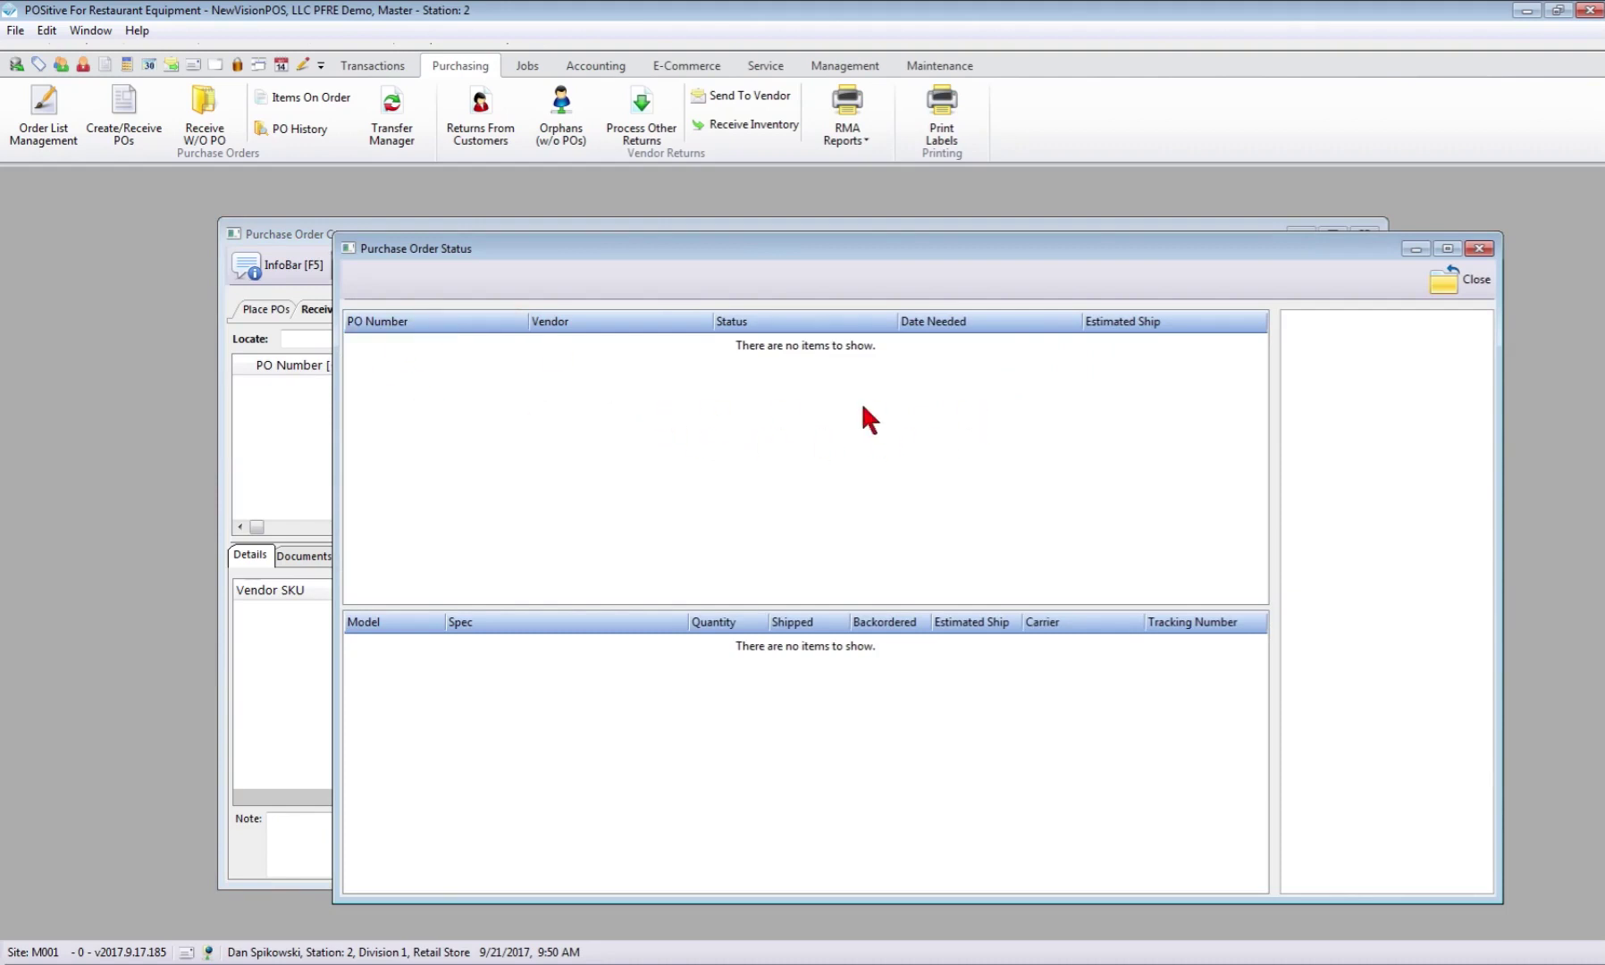
{"action": "left_click", "coordinate": [1475, 280]}
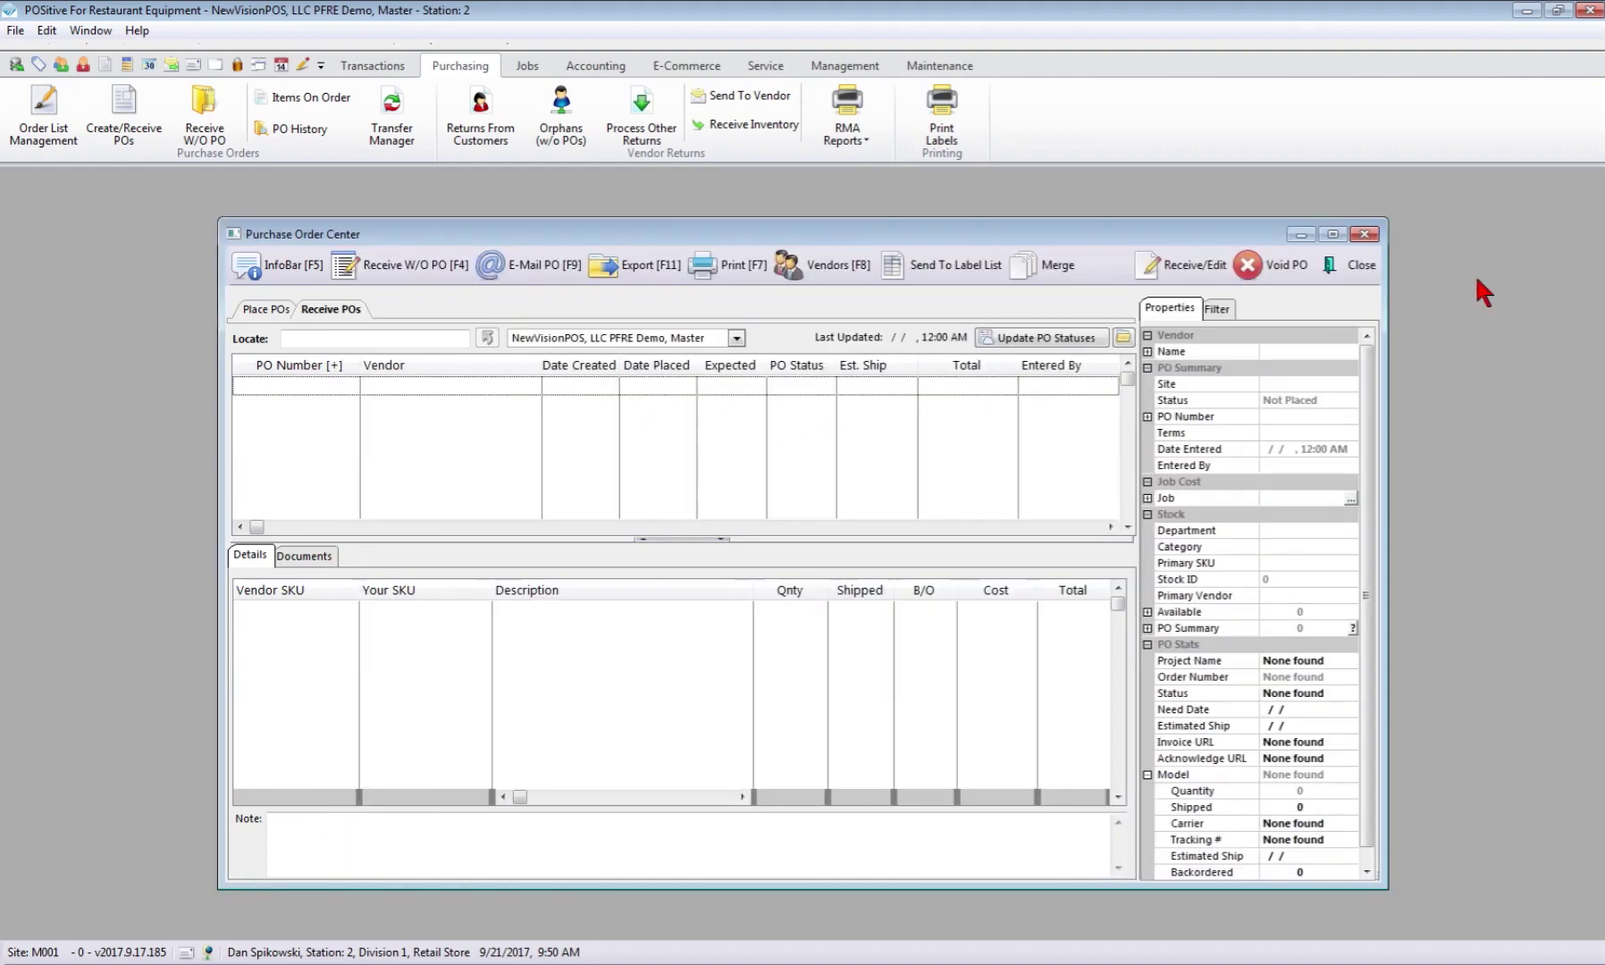
Try to update the statuses of the purchase orders awaiting receipt
{"action": "left_click", "coordinate": [1068, 340]}
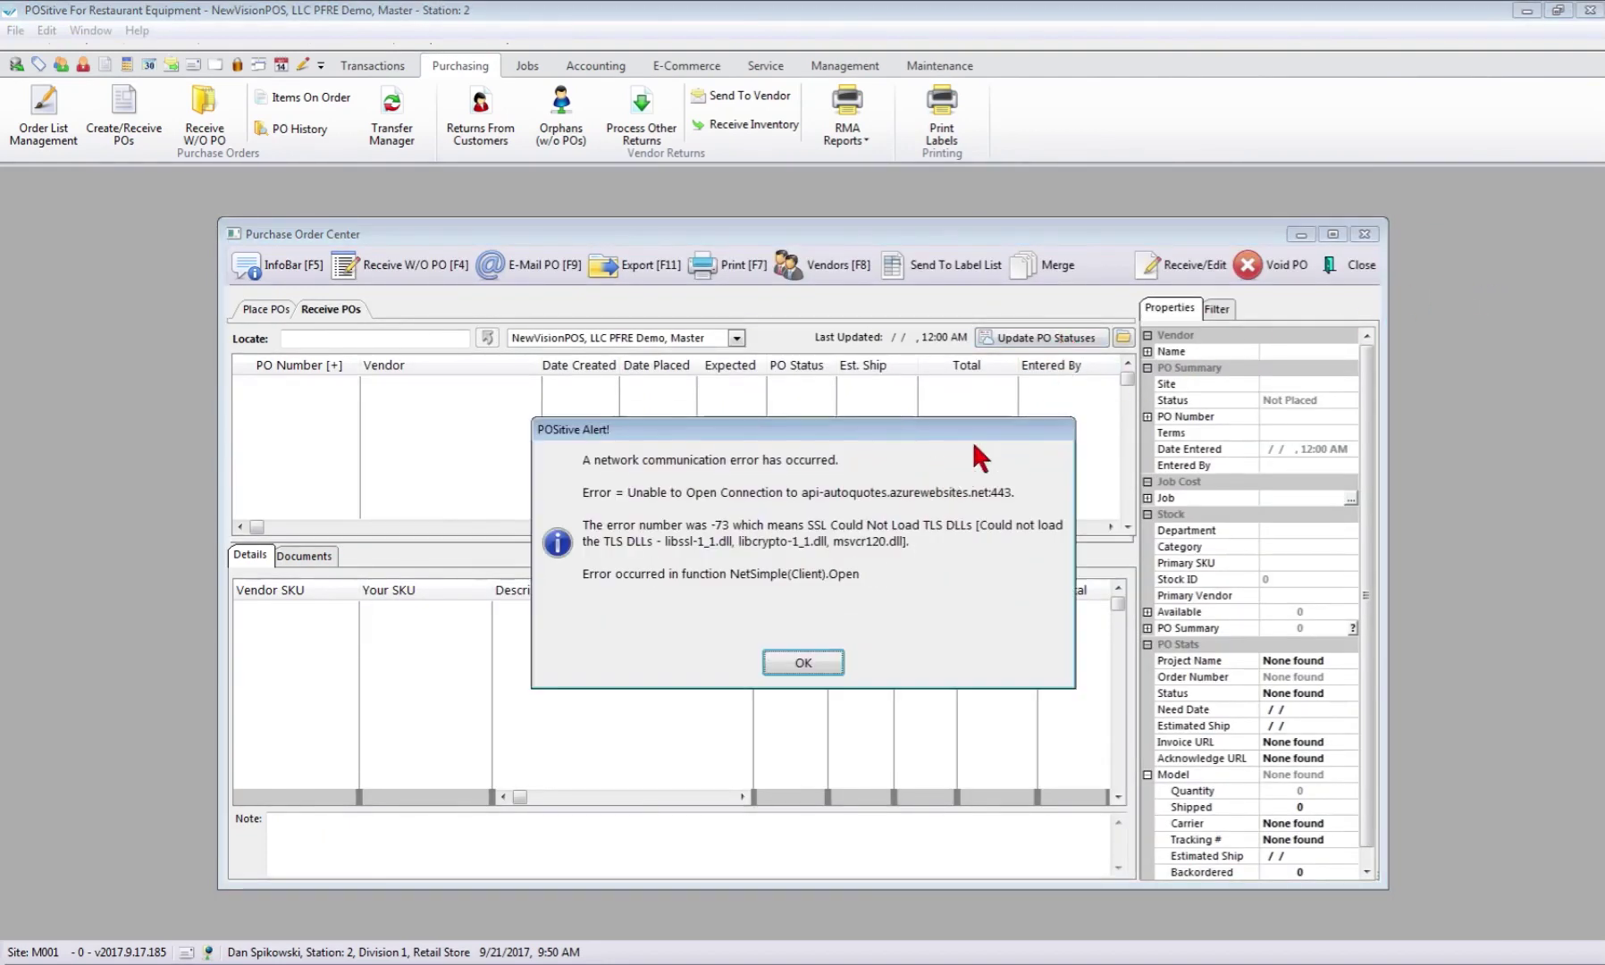
{"action": "left_click", "coordinate": [807, 666]}
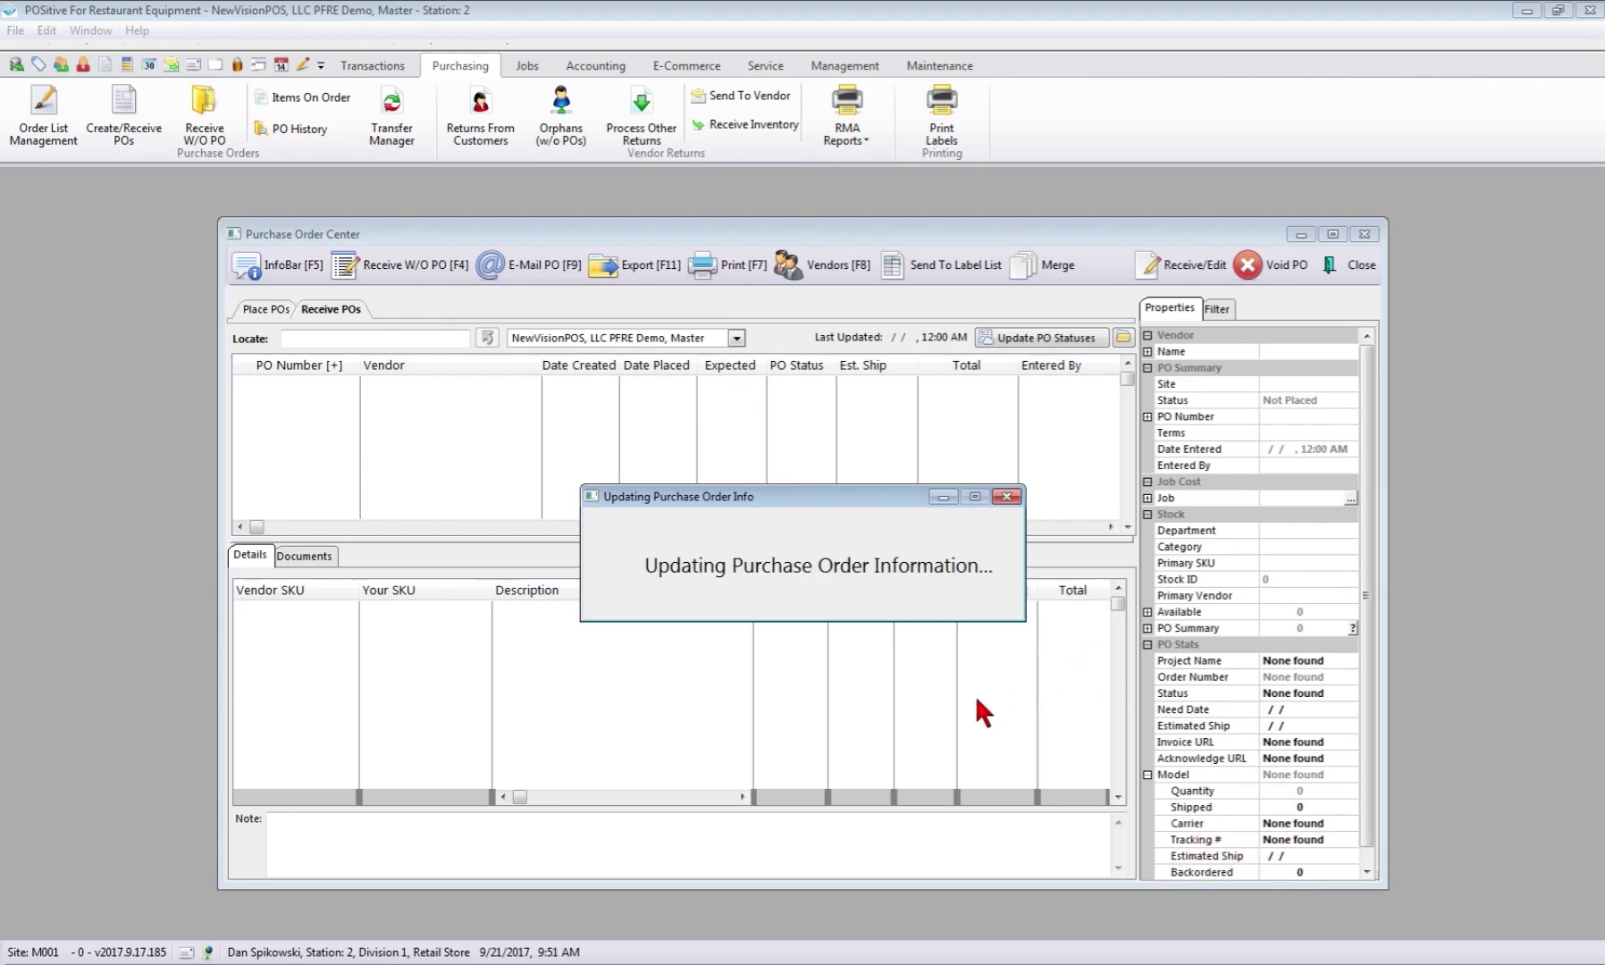
{"action": "left_click", "coordinate": [1006, 495]}
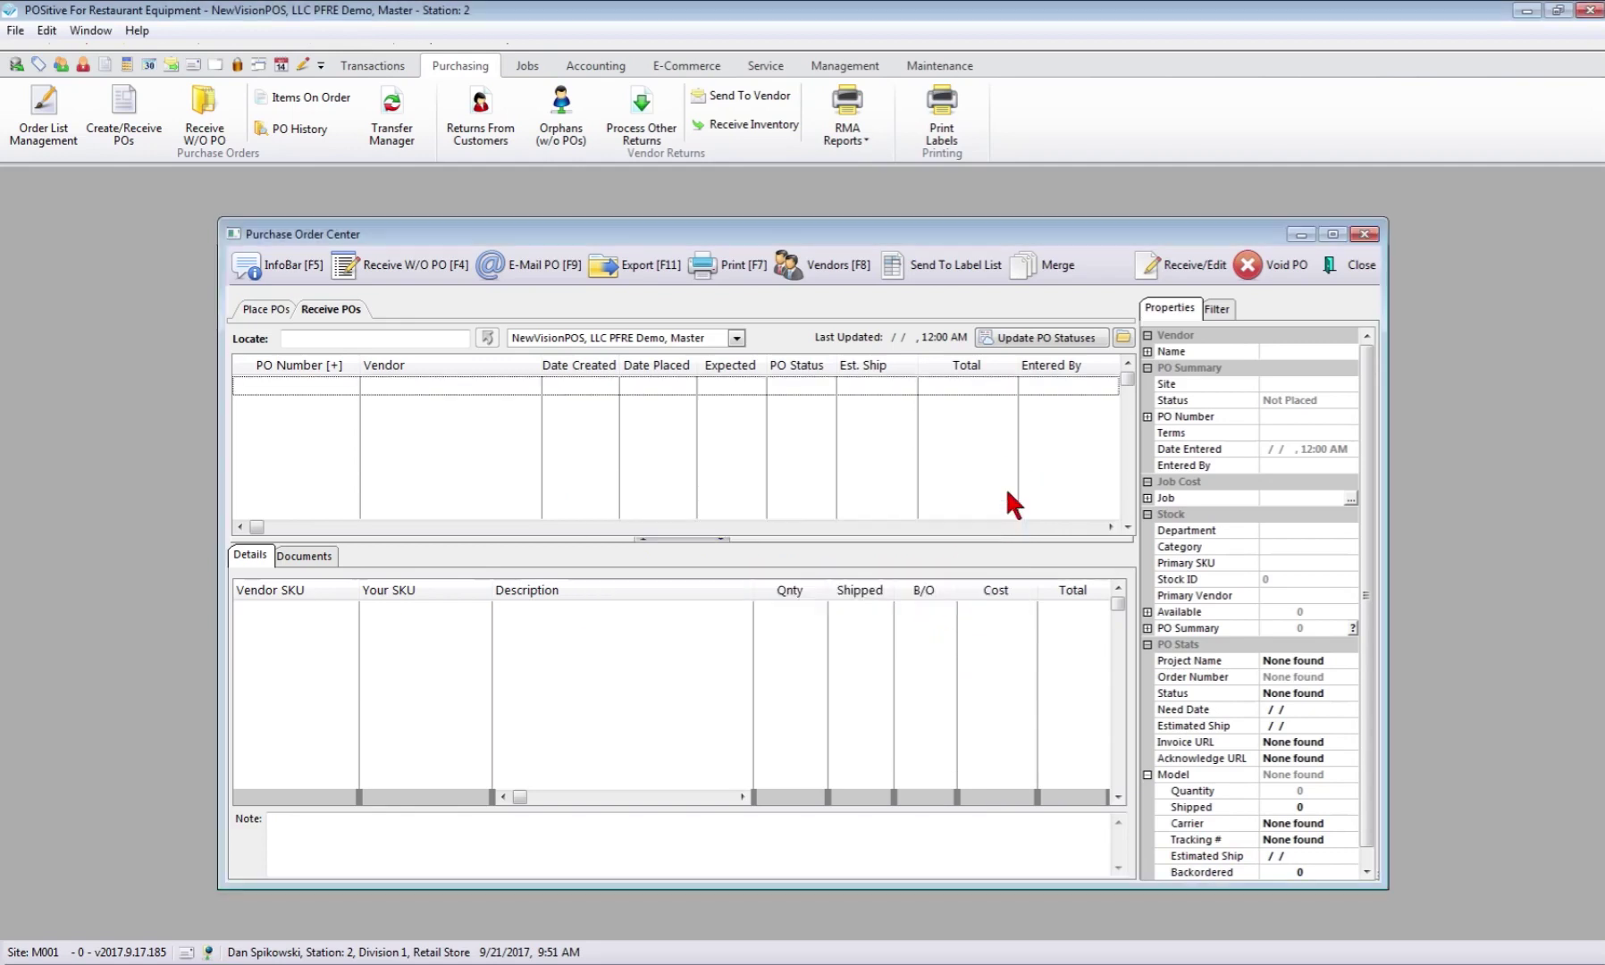
Review the Purchase Order Status window again and close the Purchase Order Center
{"action": "left_click", "coordinate": [1124, 337]}
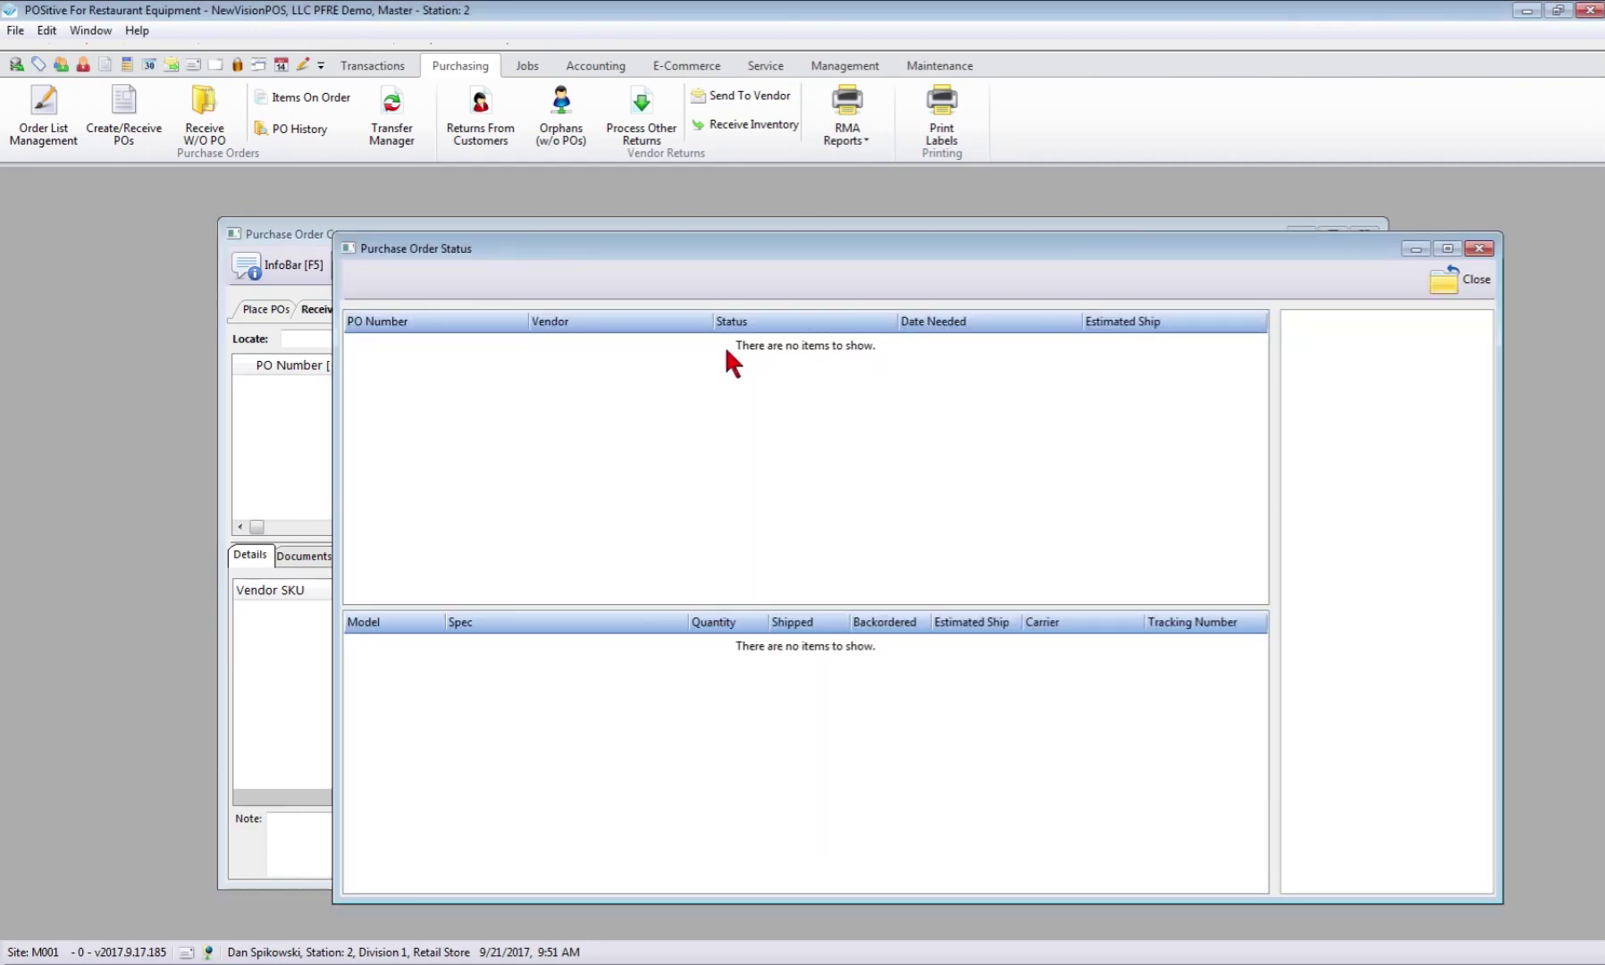
{"action": "left_click", "coordinate": [1459, 278]}
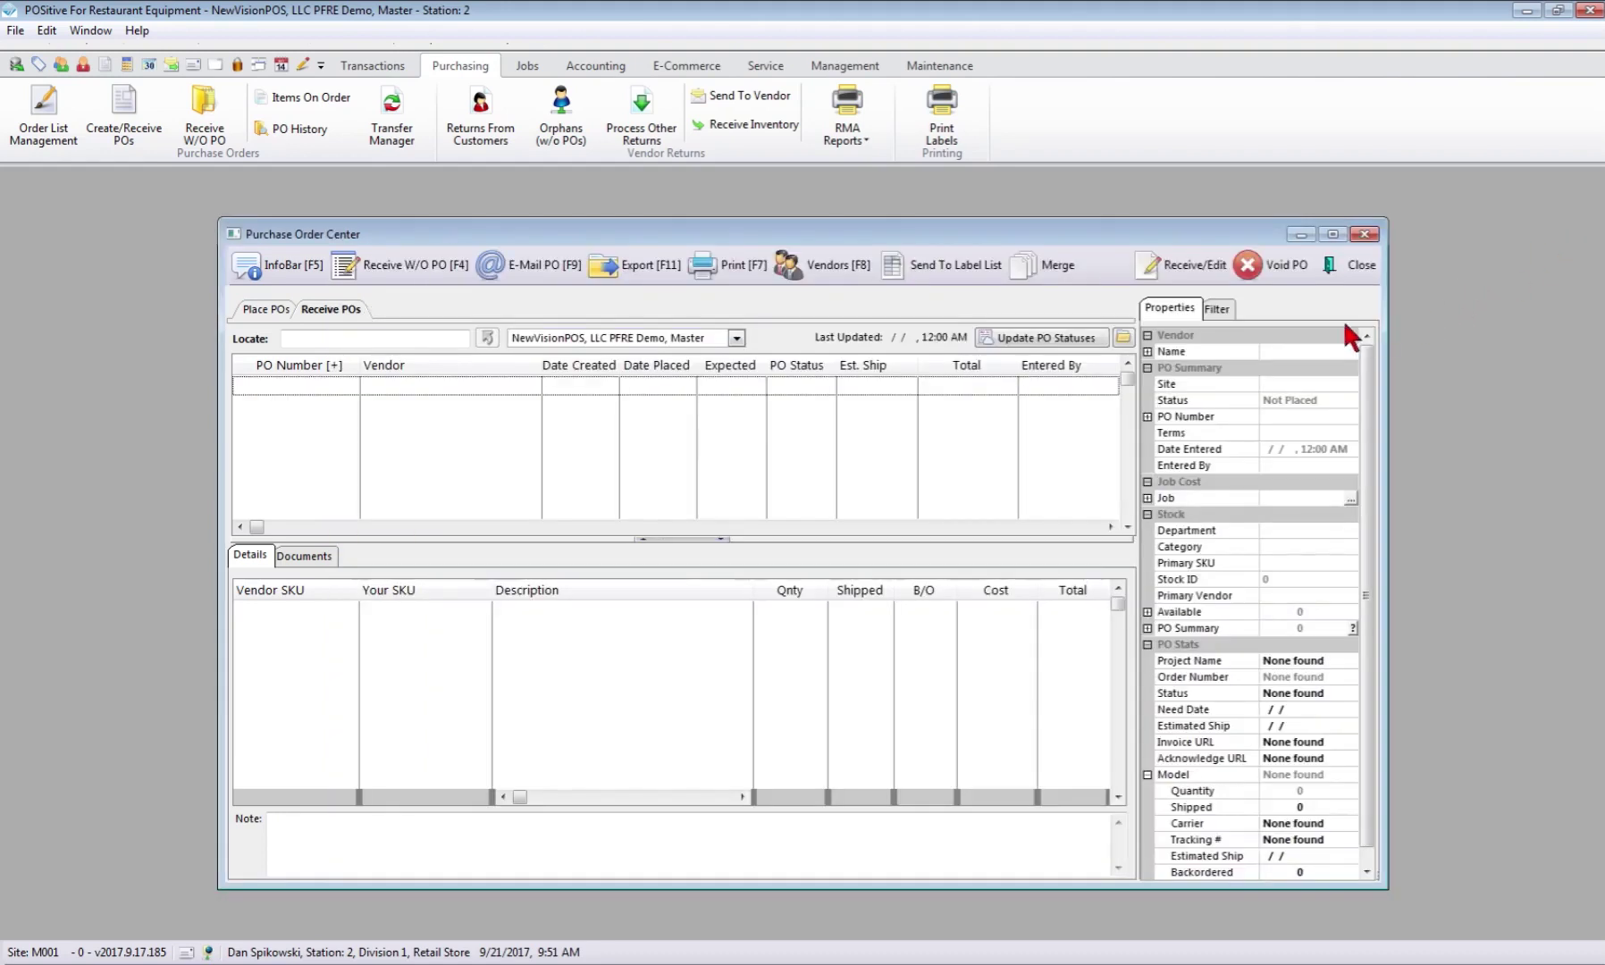
{"action": "left_click", "coordinate": [1361, 263]}
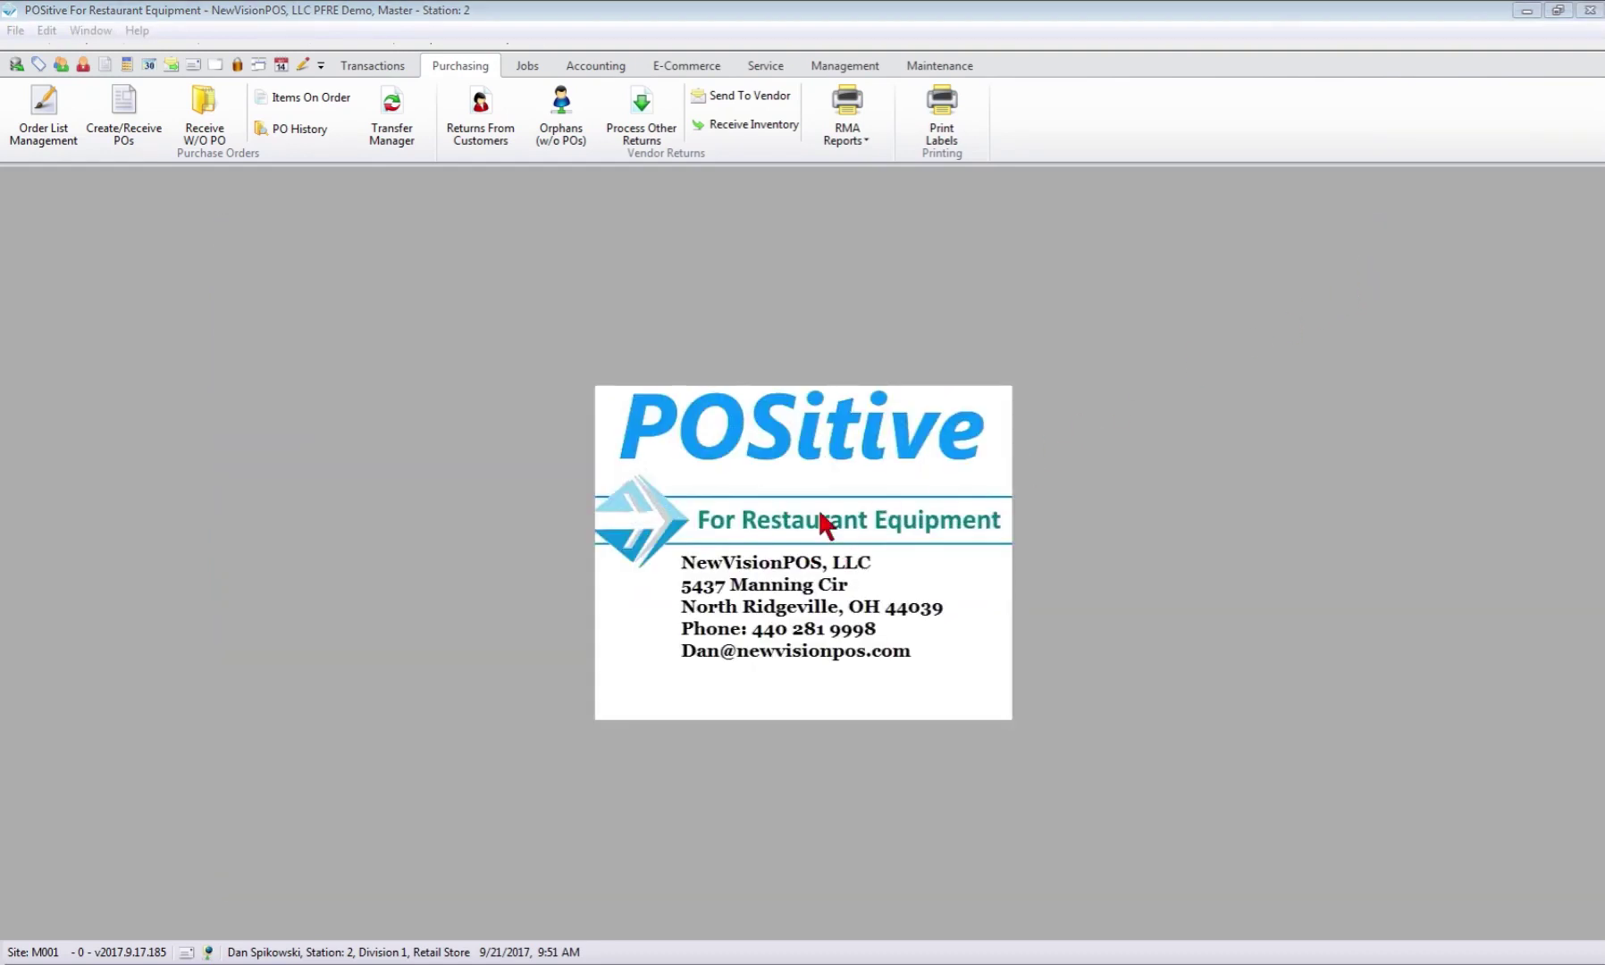